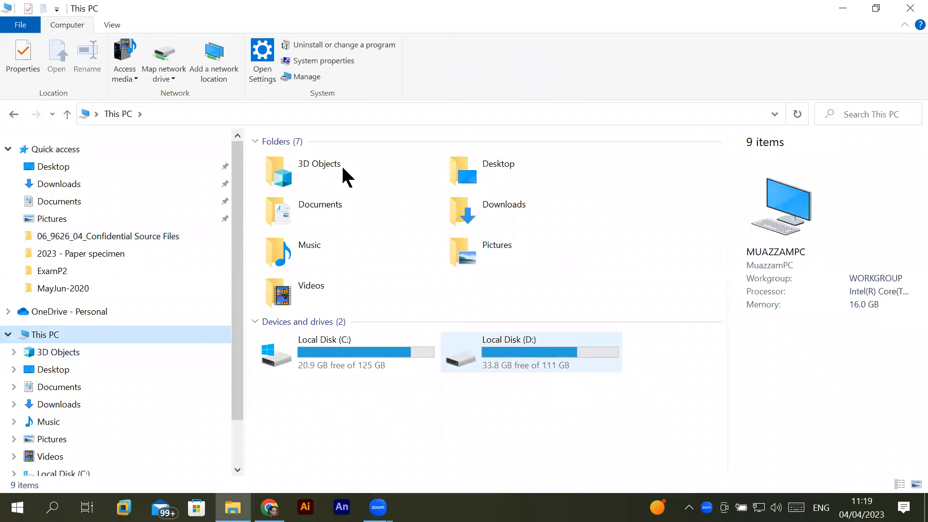
- Open collection of Logos1.cdr from the CorelDraw Projects folder inside _Graphics on Local Disk (D:) in CorelDRAW
{"action": "key", "text": "Return"}
{"action": "double_click", "coordinate": [297, 213]}
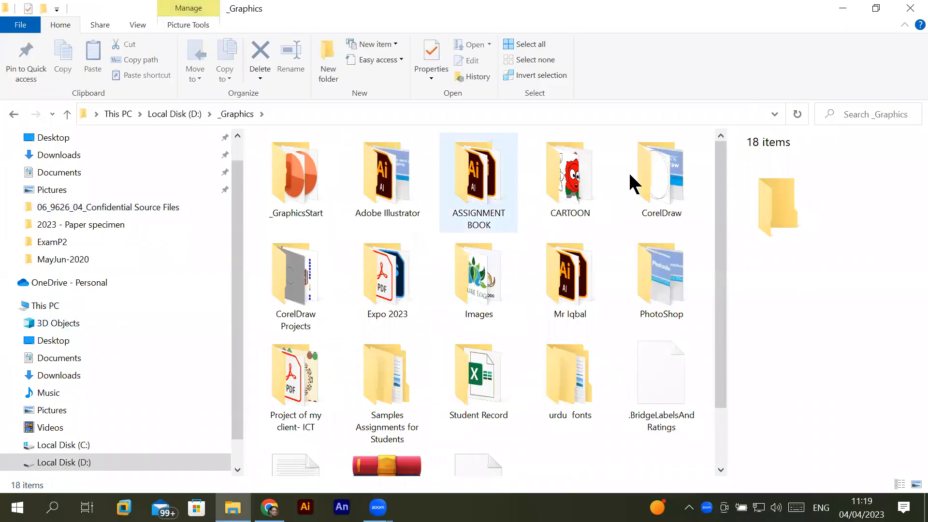
{"action": "double_click", "coordinate": [289, 296]}
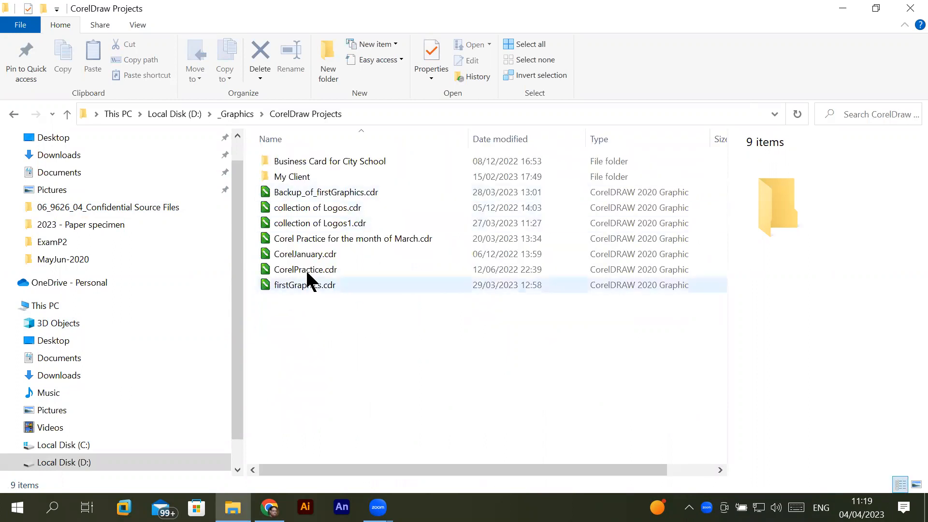
{"action": "left_click", "coordinate": [362, 222]}
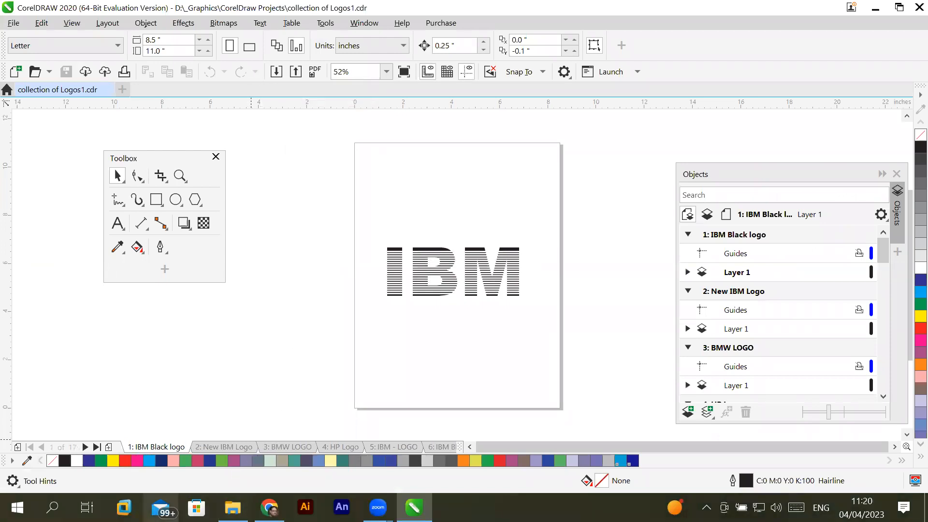
{"action": "left_click", "coordinate": [233, 508]}
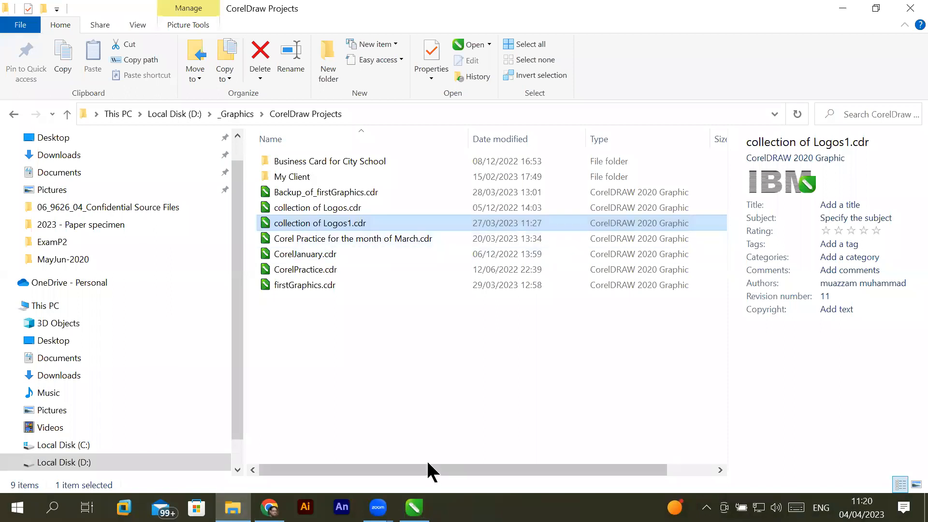
{"action": "left_click", "coordinate": [414, 508]}
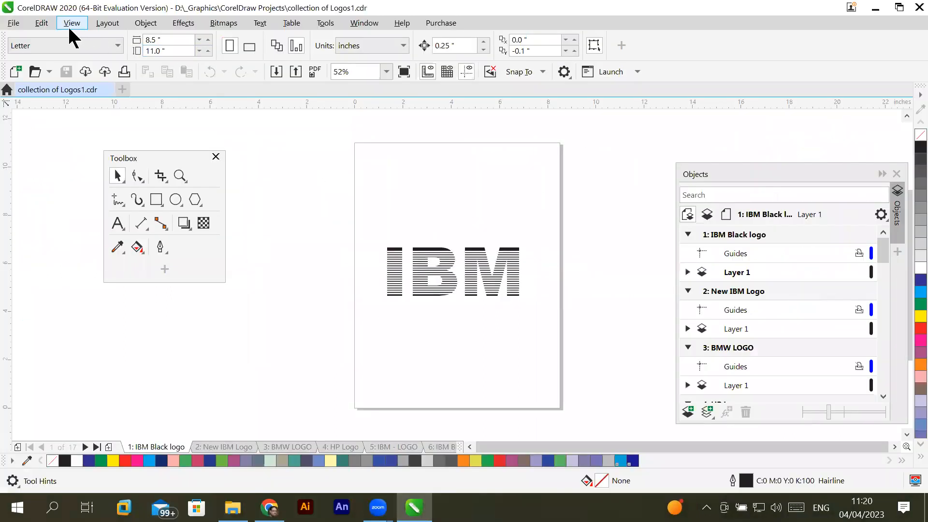
- Add a blank page directly after the IBM Black logo page
{"action": "left_click", "coordinate": [46, 26]}
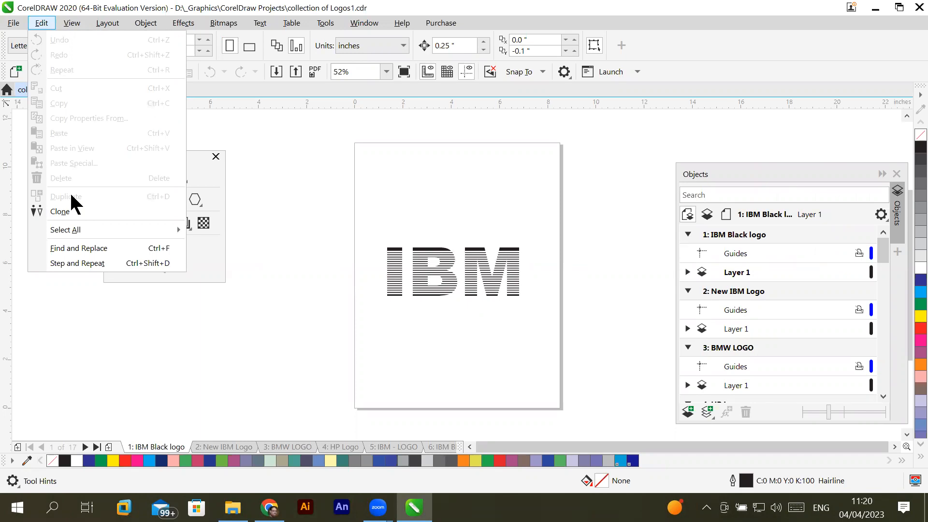
{"action": "left_click", "coordinate": [109, 446]}
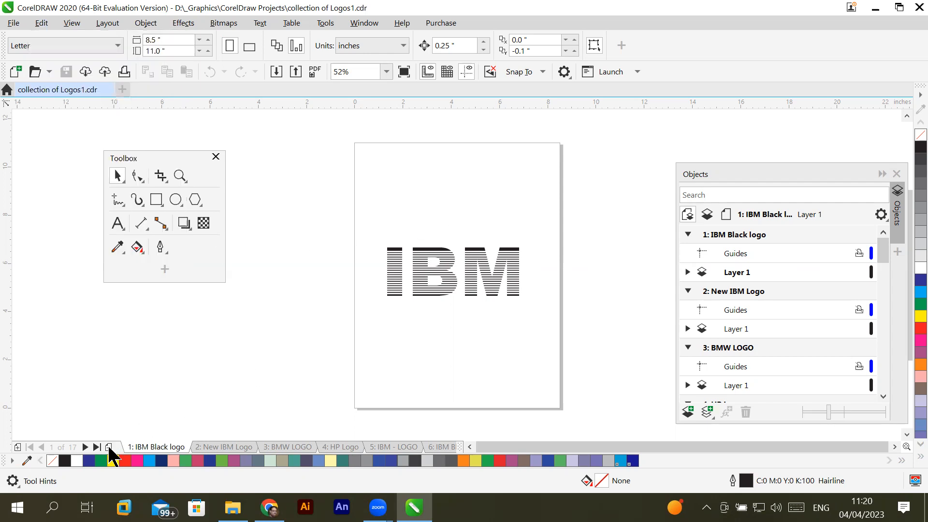
{"action": "left_click", "coordinate": [107, 23]}
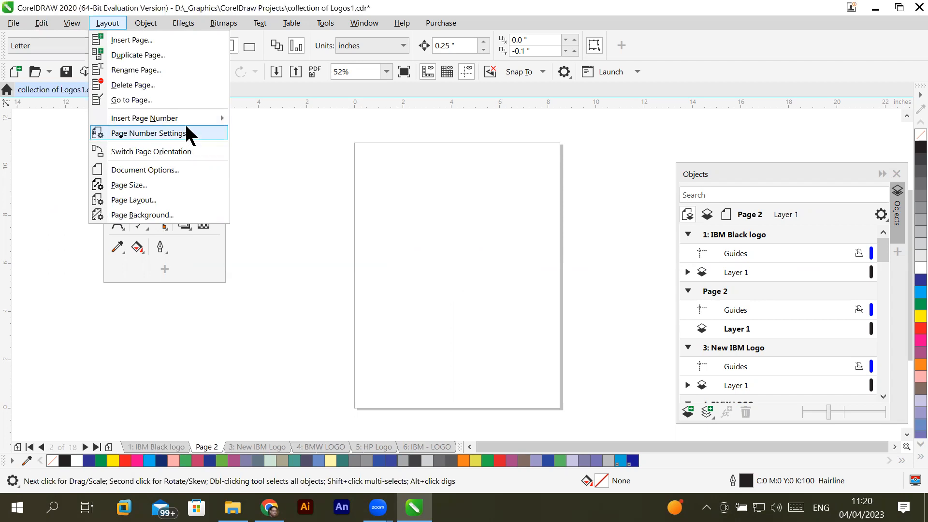
{"action": "mouse_move", "coordinate": [195, 118]}
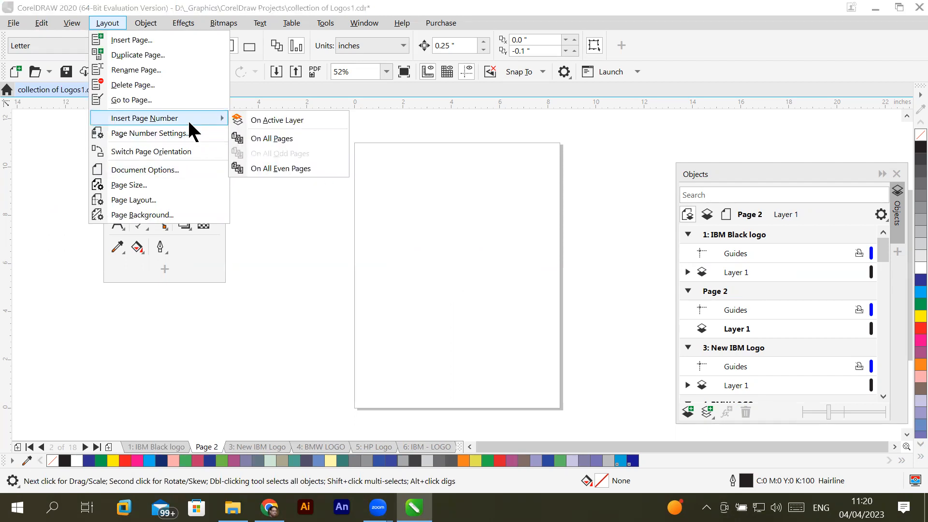
{"action": "left_click", "coordinate": [143, 20]}
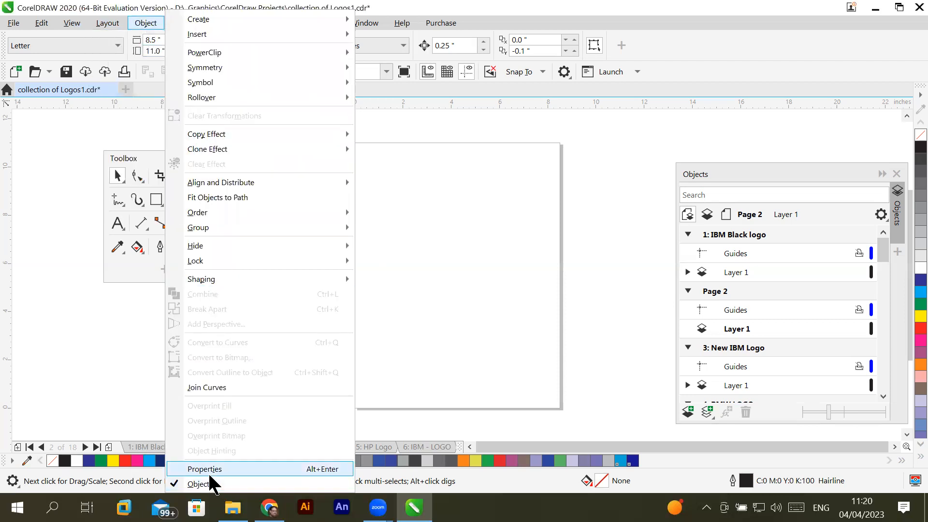
{"action": "left_click", "coordinate": [137, 19]}
{"action": "left_click", "coordinate": [136, 20]}
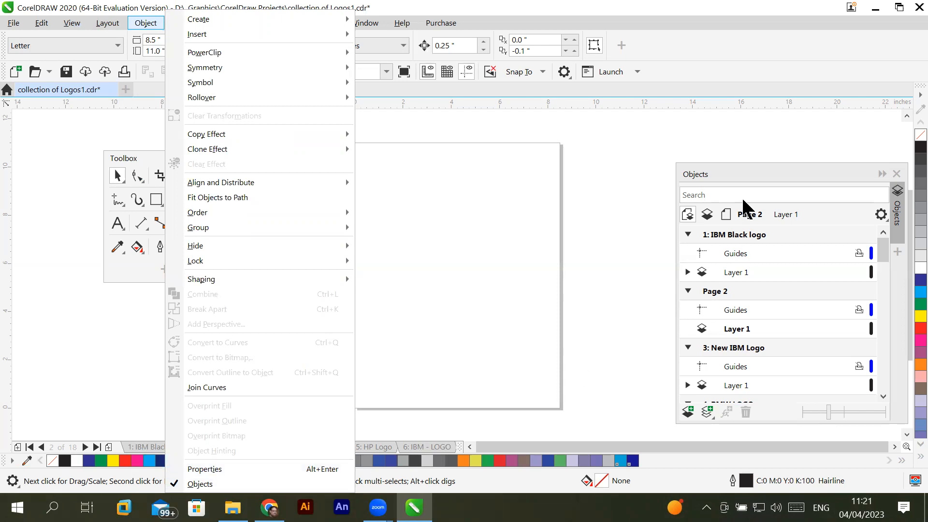
- Move the floating Objects docker higher beside the page and extend its height to show more of the page list
{"action": "left_click", "coordinate": [758, 166]}
{"action": "left_click_drag", "start_coordinate": [757, 164], "coordinate": [735, 109]}
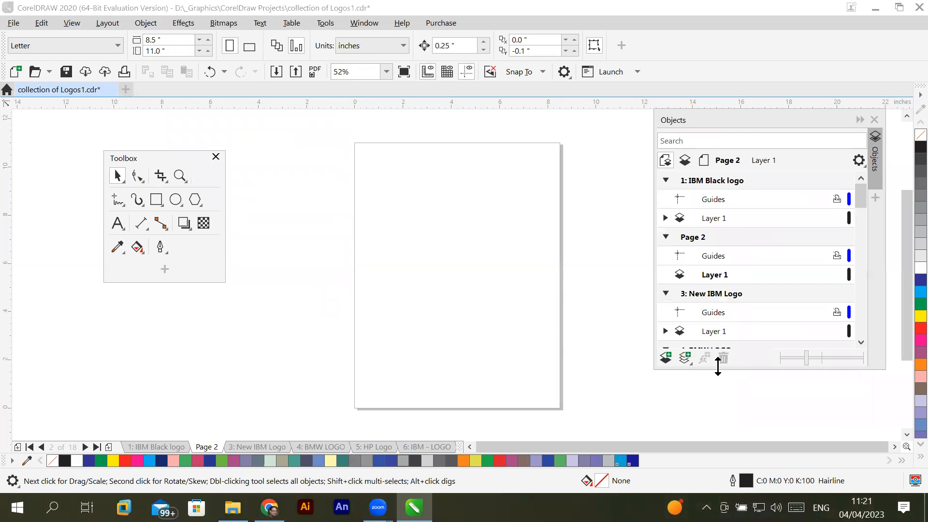
{"action": "left_click_drag", "start_coordinate": [718, 367], "coordinate": [718, 428]}
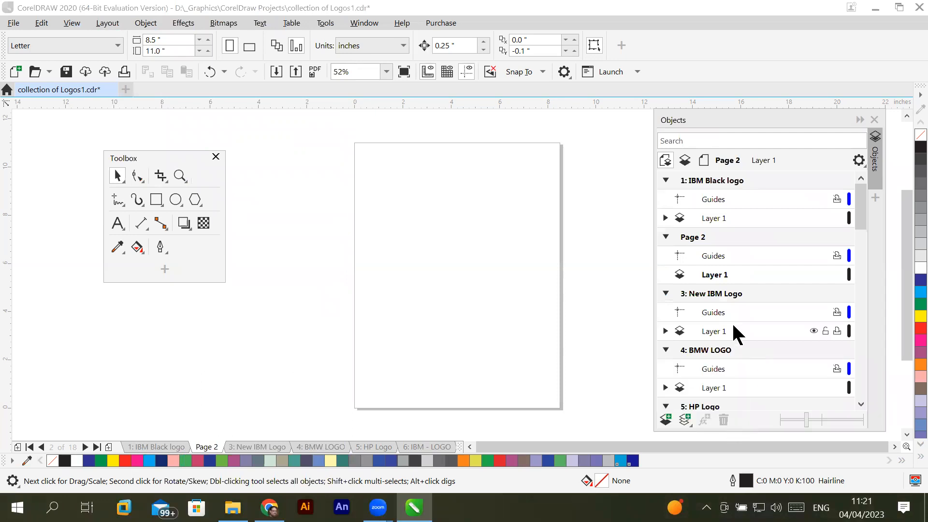
- Collapse the Objects docker entries for pages 1 to 11, from IBM Black logo through BMW logo
{"action": "left_click", "coordinate": [665, 180]}
{"action": "left_click", "coordinate": [665, 199]}
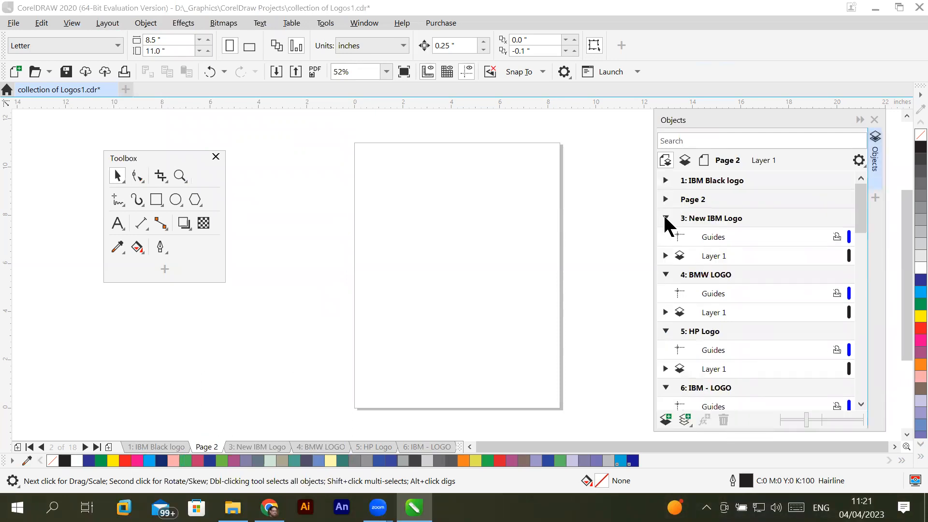
{"action": "left_click", "coordinate": [665, 218]}
{"action": "left_click", "coordinate": [665, 237]}
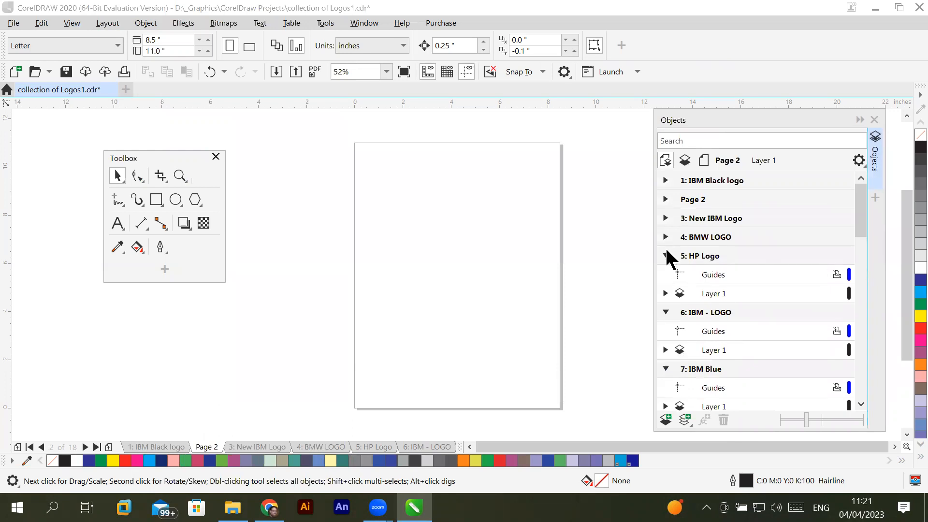
{"action": "left_click", "coordinate": [666, 255]}
{"action": "left_click", "coordinate": [666, 275]}
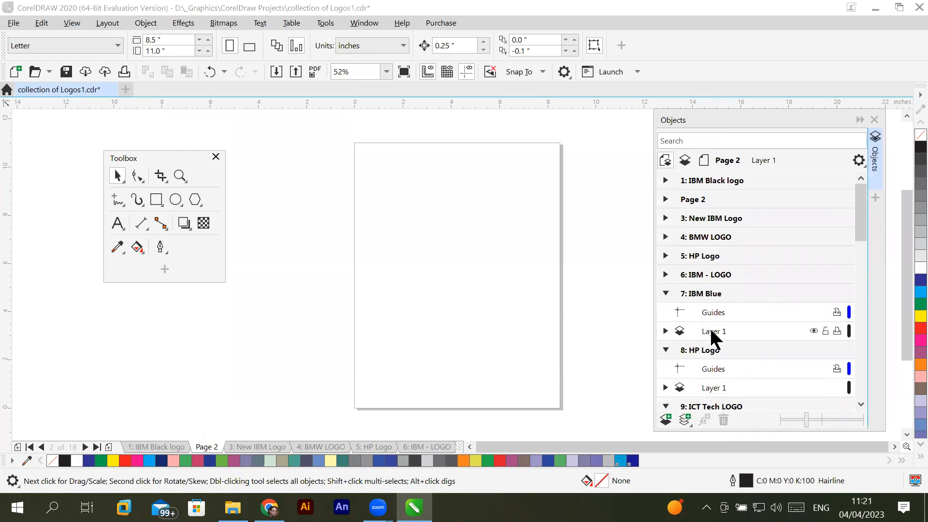
{"action": "left_click", "coordinate": [666, 331]}
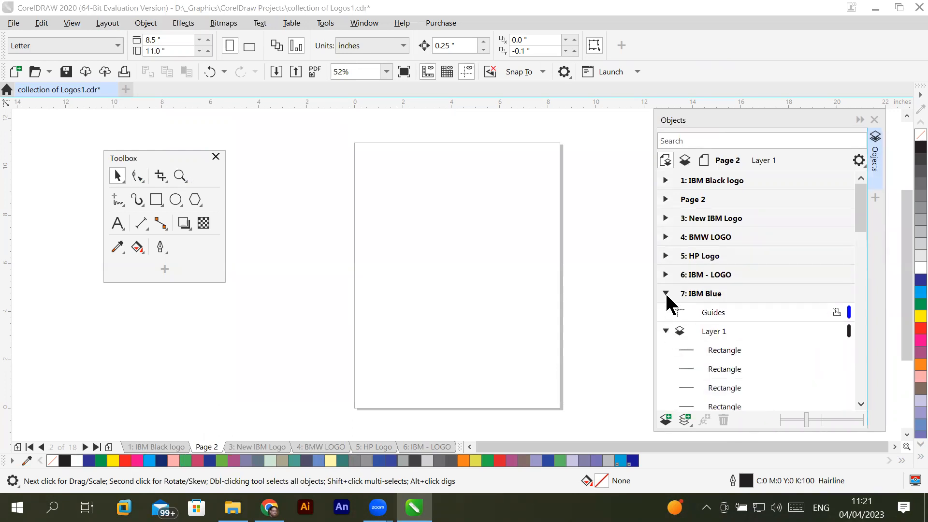
{"action": "left_click", "coordinate": [665, 294]}
{"action": "left_click", "coordinate": [665, 313]}
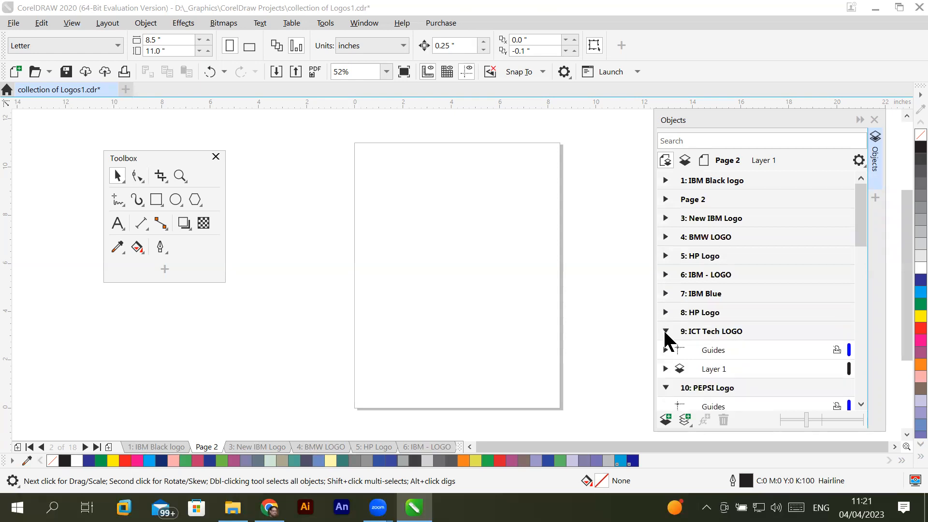
{"action": "left_click", "coordinate": [666, 332]}
{"action": "left_click", "coordinate": [666, 350]}
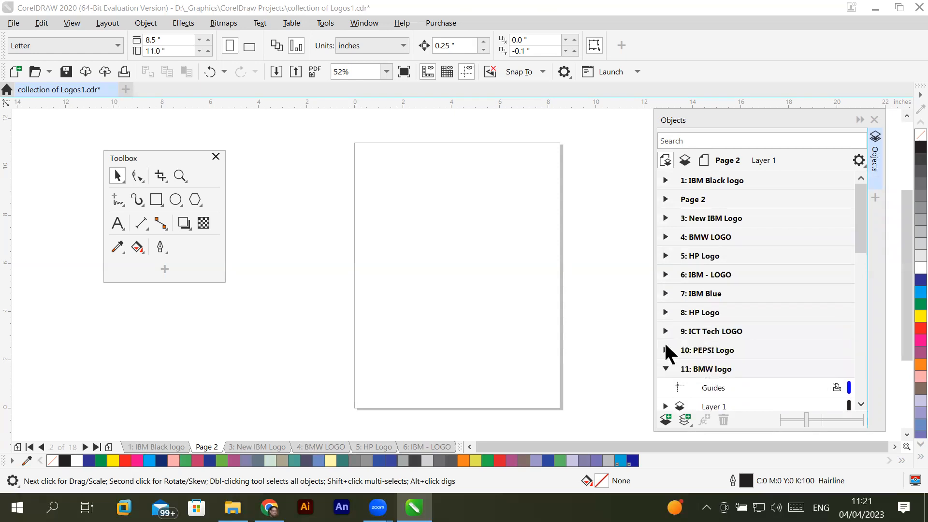
{"action": "left_click", "coordinate": [665, 368]}
- Collapse the remaining Objects docker entries, from TECH Banner through CROP and Master Page
{"action": "left_click_drag", "start_coordinate": [856, 234], "coordinate": [856, 285]}
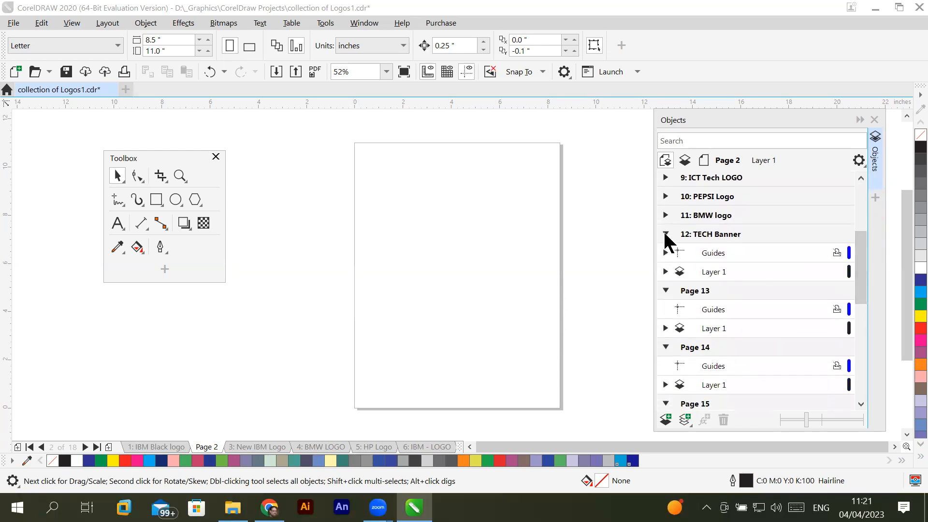
{"action": "left_click", "coordinate": [665, 239]}
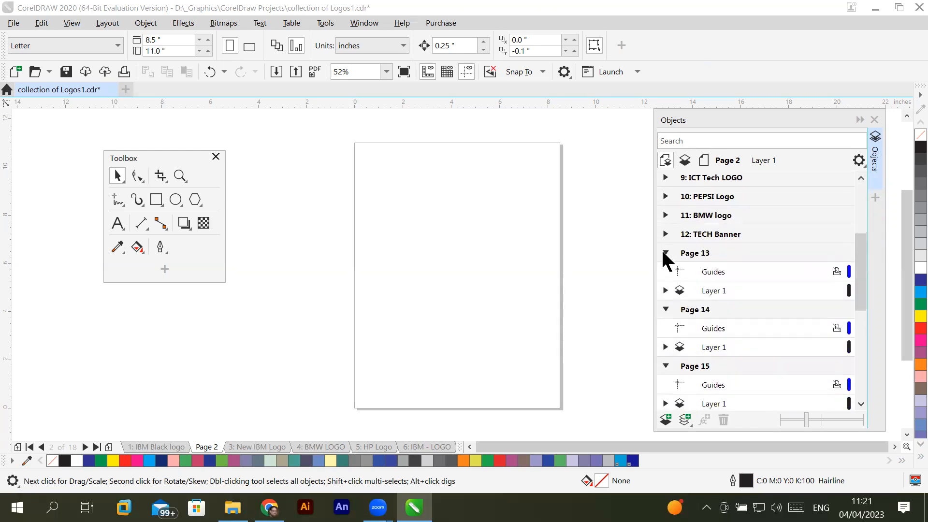
{"action": "left_click", "coordinate": [665, 253]}
{"action": "left_click", "coordinate": [665, 271]}
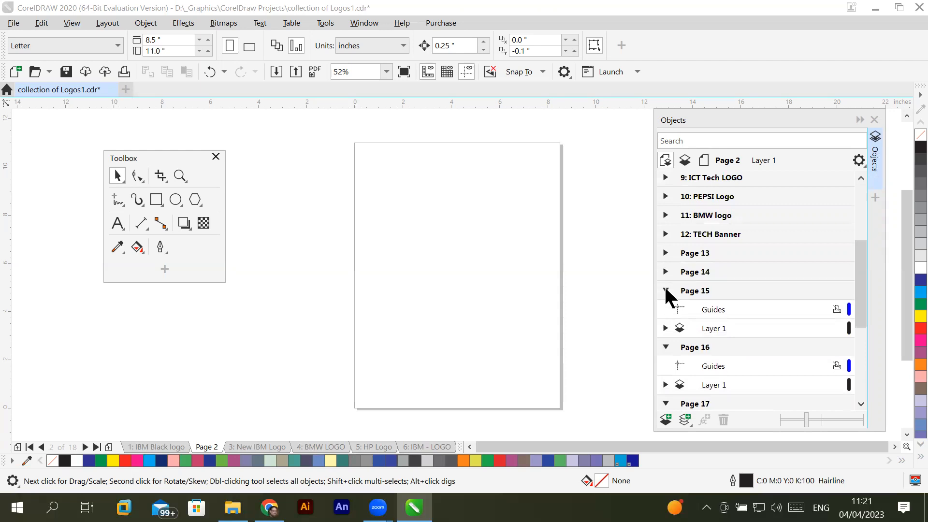
{"action": "left_click", "coordinate": [665, 290]}
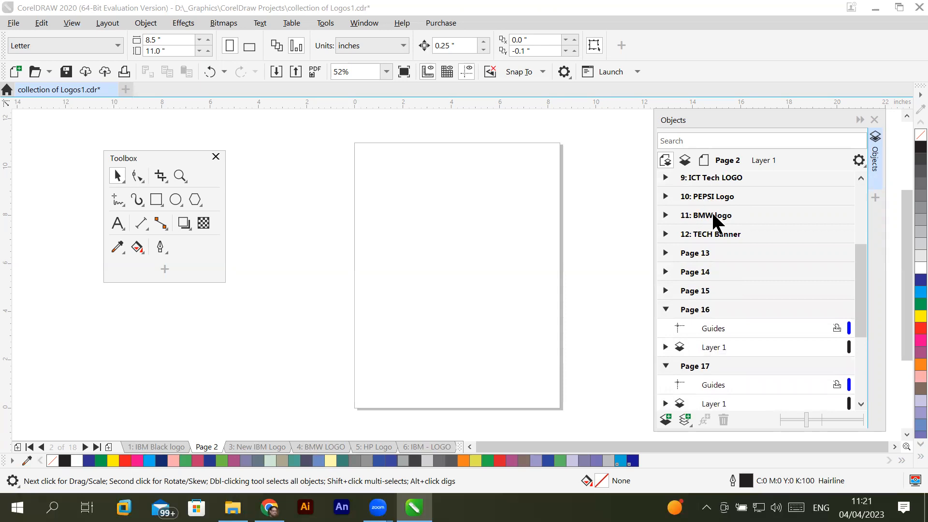
{"action": "left_click", "coordinate": [665, 310]}
{"action": "left_click", "coordinate": [665, 328]}
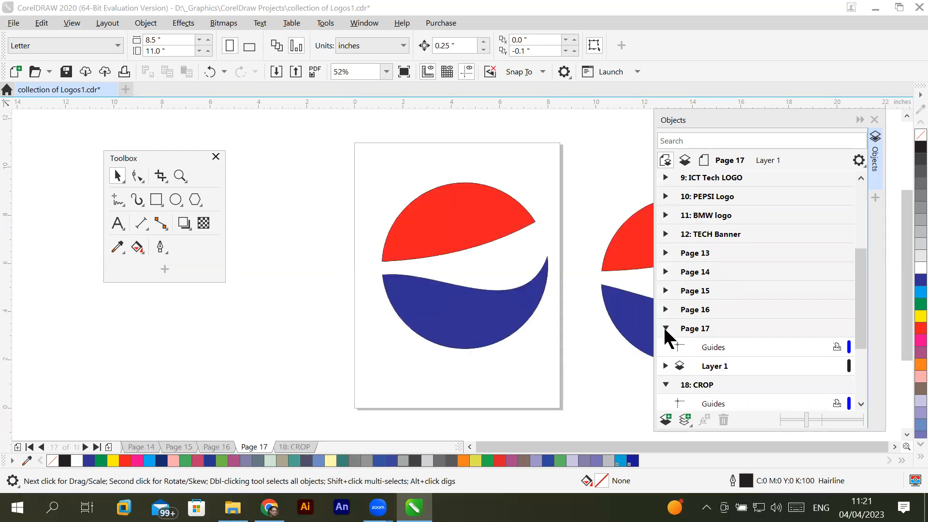
{"action": "left_click", "coordinate": [665, 328]}
{"action": "left_click", "coordinate": [665, 347]}
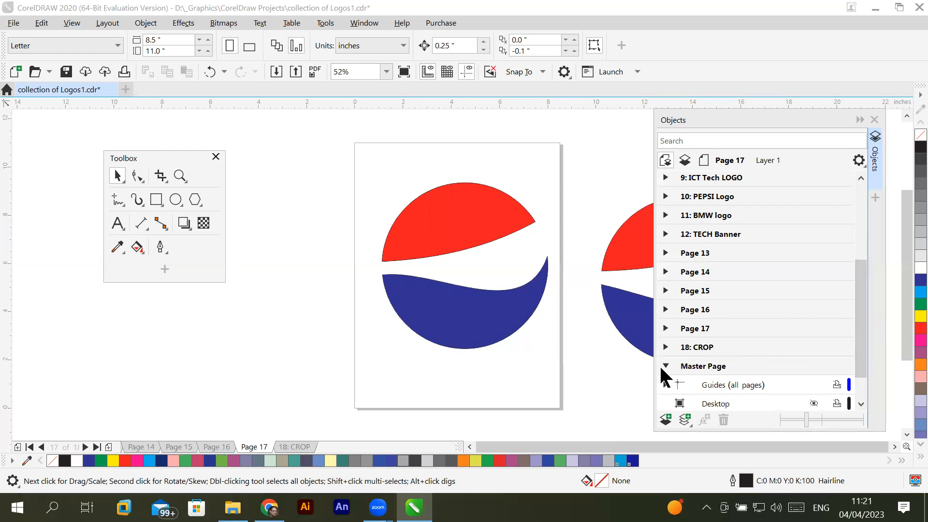
{"action": "left_click", "coordinate": [663, 366]}
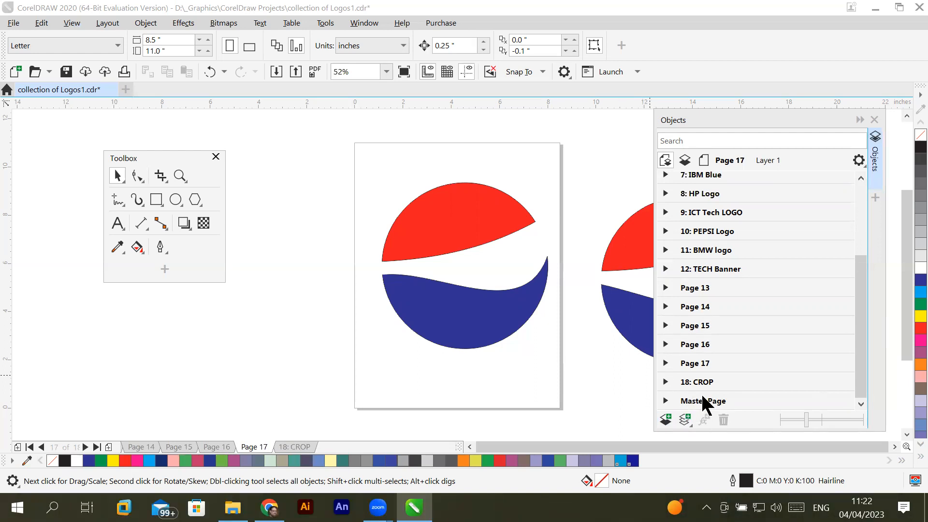
- Make the Guides (all pages) layer under Master Page active and inspect the guidelines it contains
{"action": "left_click", "coordinate": [665, 401]}
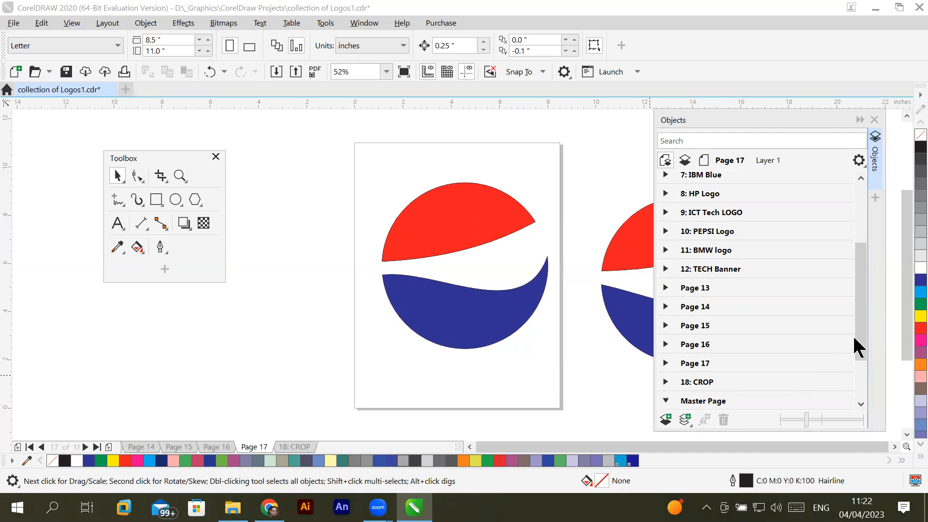
{"action": "left_click_drag", "start_coordinate": [860, 333], "coordinate": [863, 390]}
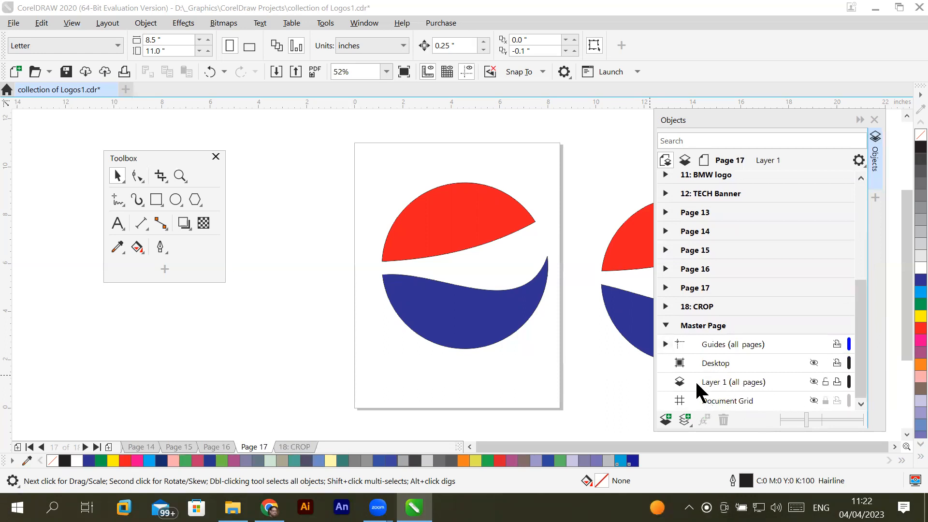
{"action": "left_click", "coordinate": [703, 343]}
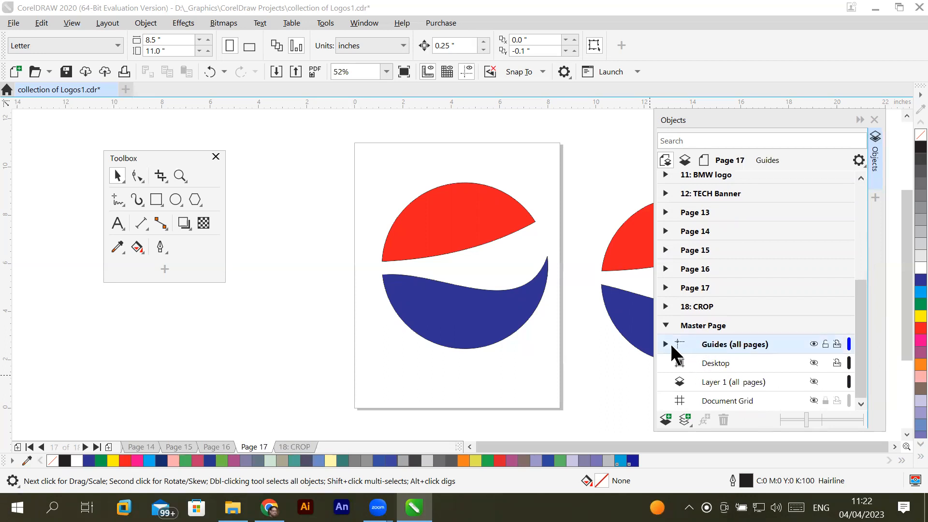
{"action": "left_click", "coordinate": [665, 344]}
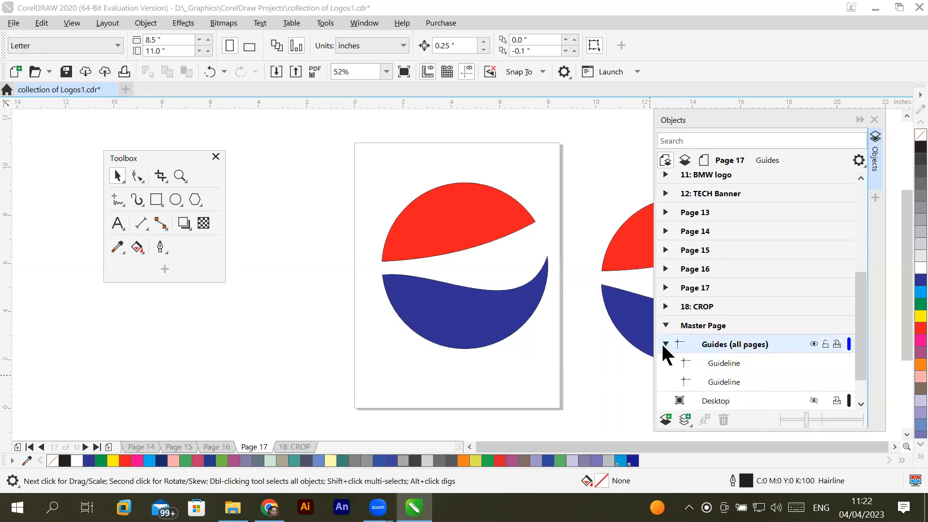
{"action": "left_click", "coordinate": [666, 343]}
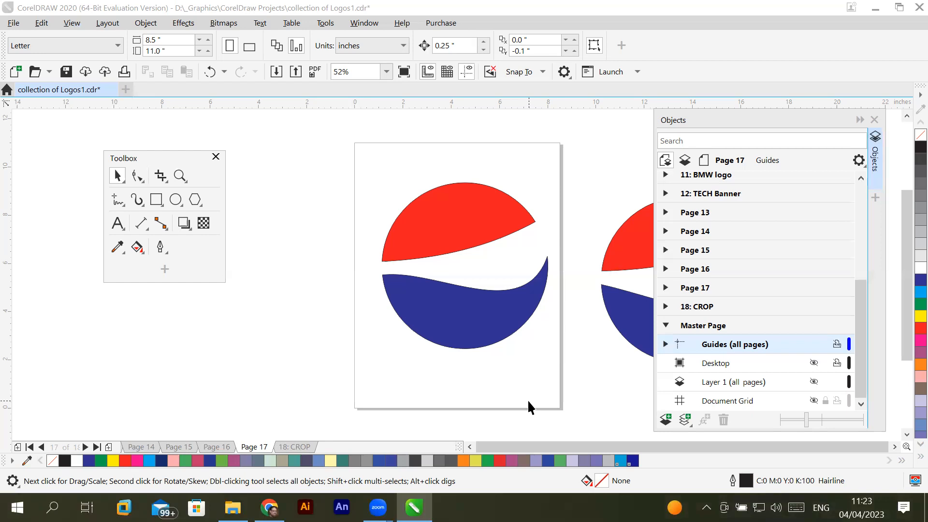
{"action": "left_click", "coordinate": [109, 23]}
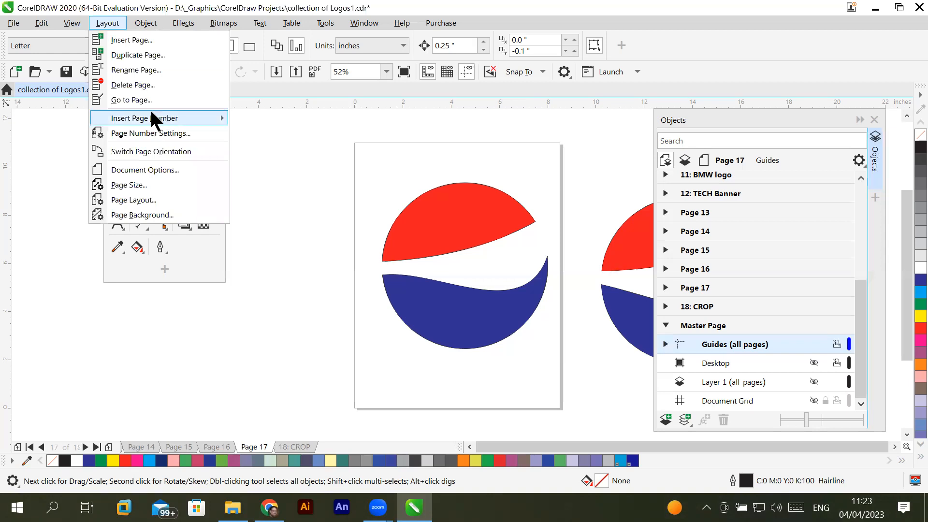
{"action": "mouse_move", "coordinate": [159, 118]}
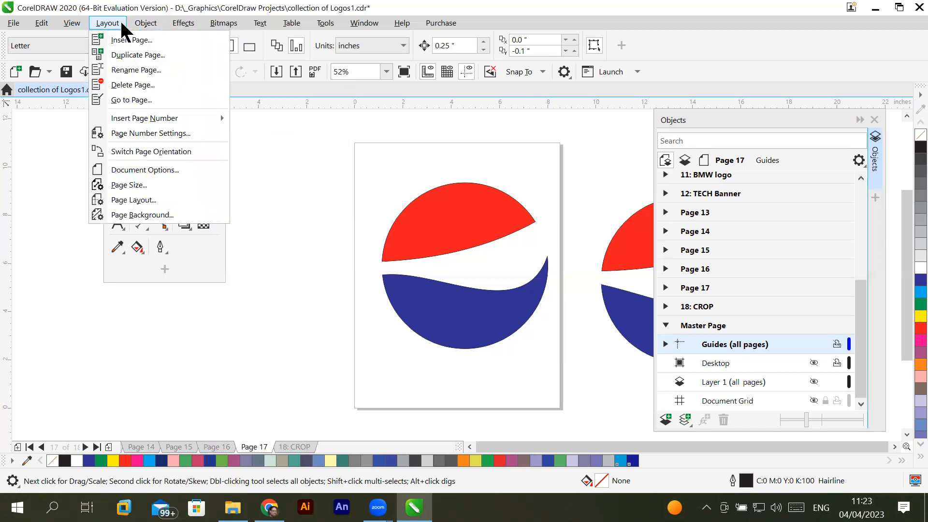
{"action": "mouse_move", "coordinate": [47, 24]}
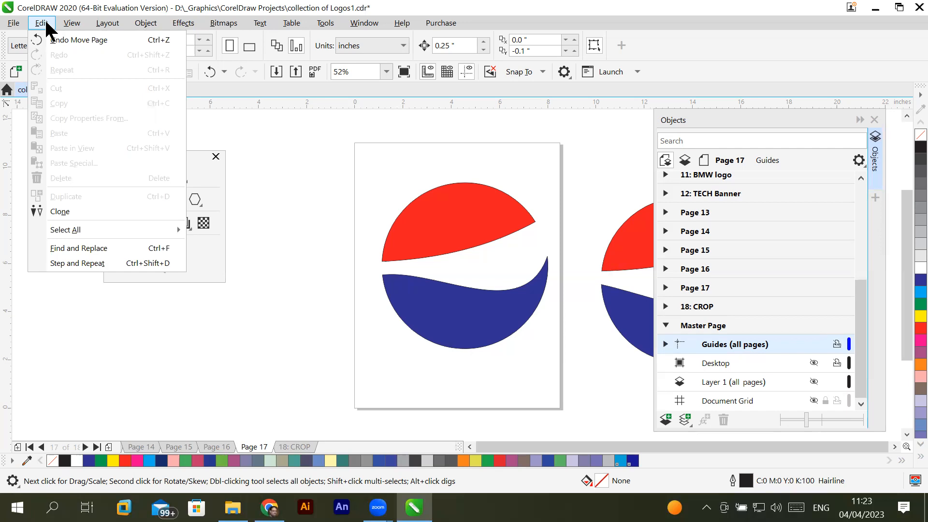
{"action": "left_click", "coordinate": [589, 104]}
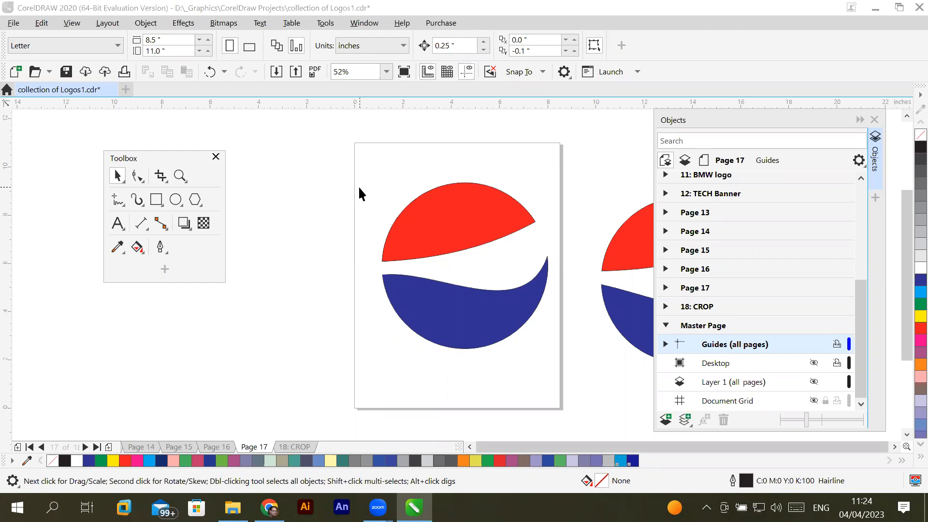
{"action": "left_click", "coordinate": [104, 24]}
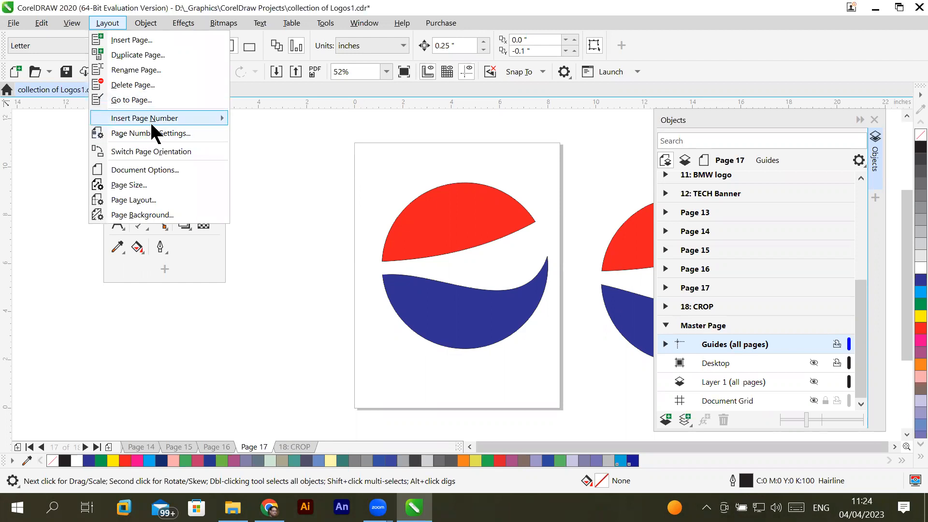
{"action": "mouse_move", "coordinate": [35, 23]}
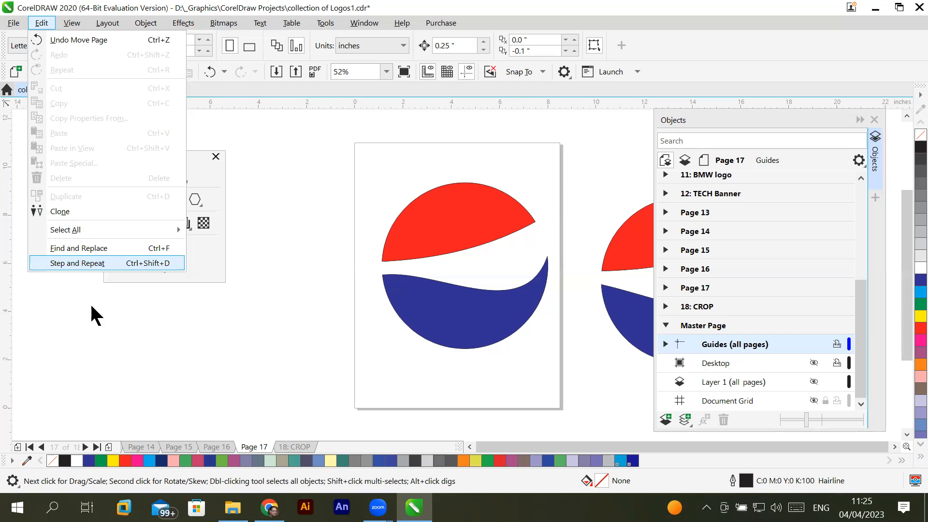
{"action": "left_click", "coordinate": [242, 377]}
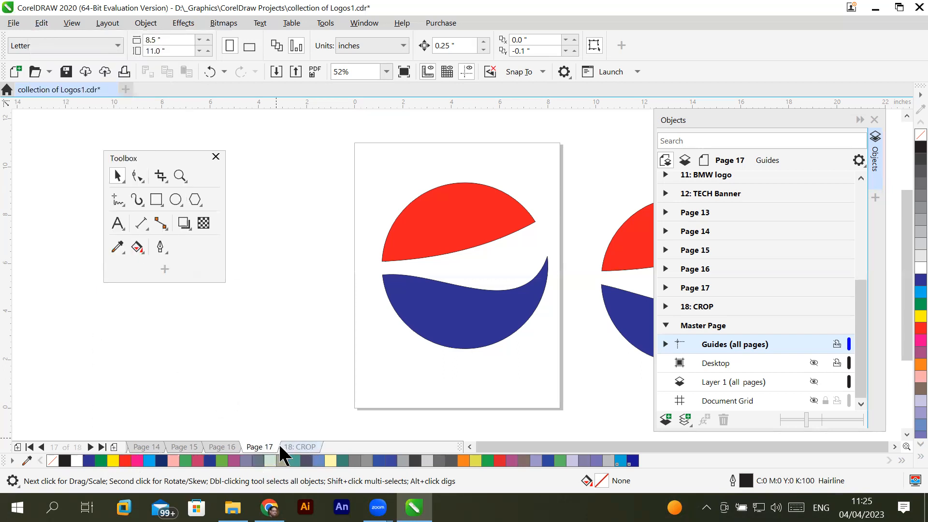
- Add a new page after Page 17 and rename it "Step and Repeat Demo"
{"action": "left_click", "coordinate": [114, 447]}
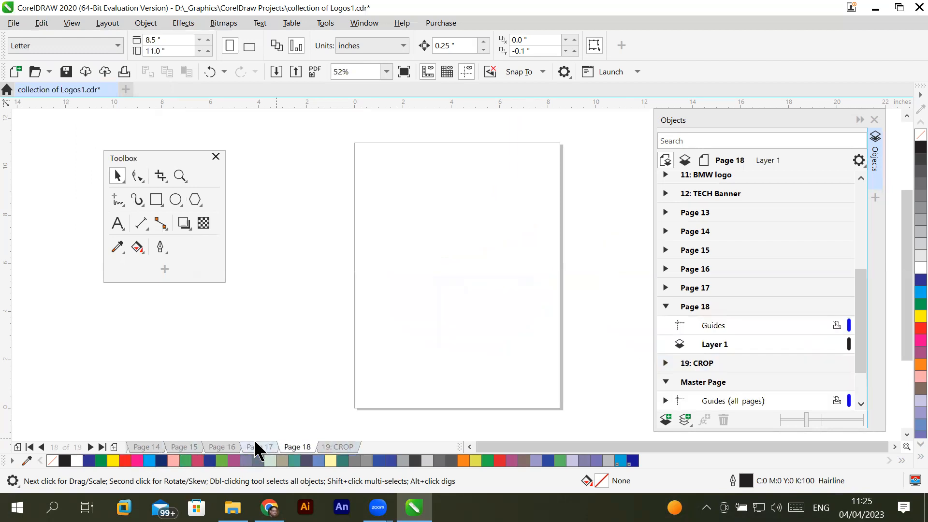
{"action": "right_click", "coordinate": [300, 449]}
{"action": "left_click", "coordinate": [348, 361]}
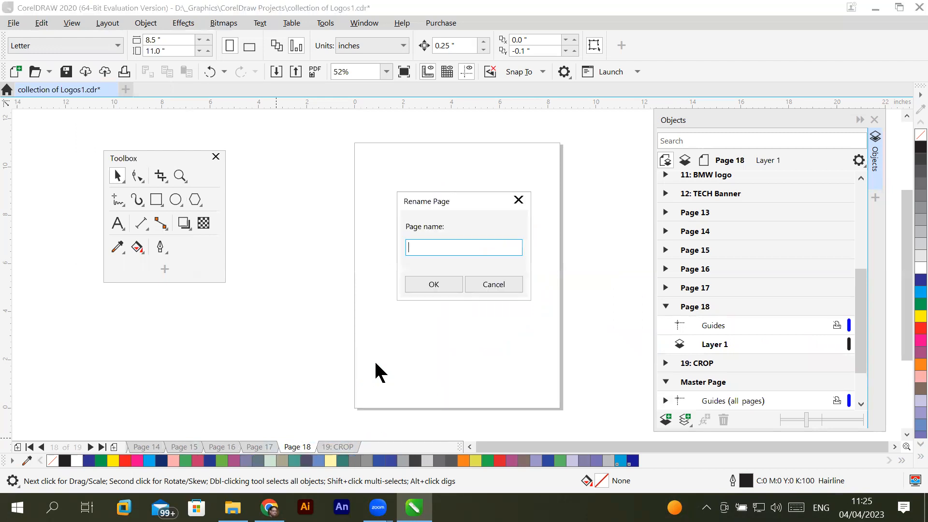
{"action": "type", "text": "Step and Repeat Demo"}
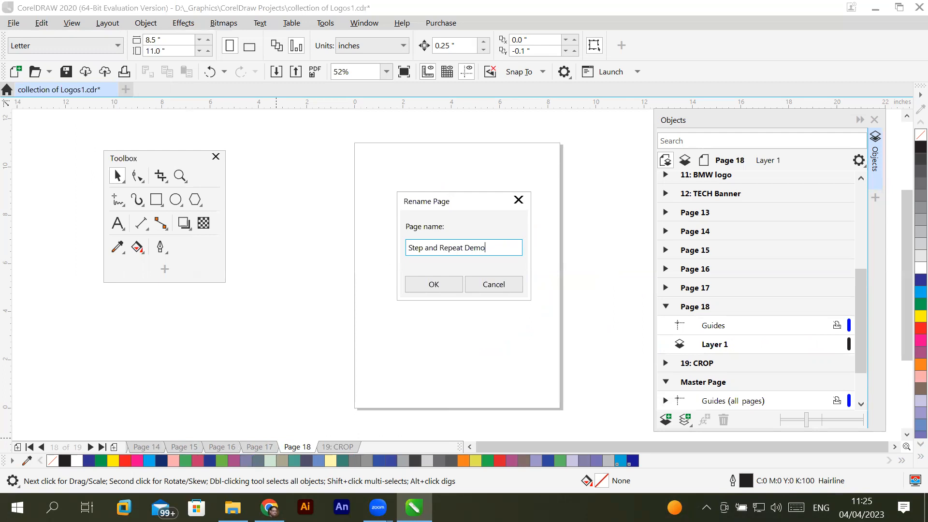
{"action": "key", "text": "Return"}
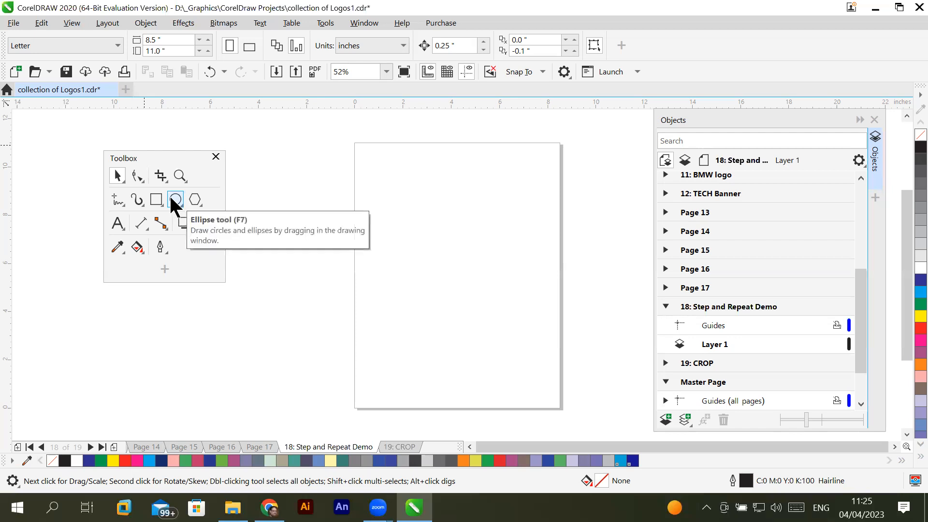
- Draw a rectangle about 0.74 by 0.65 inches near the upper-left corner of the Step and Repeat Demo page
{"action": "left_click", "coordinate": [156, 199]}
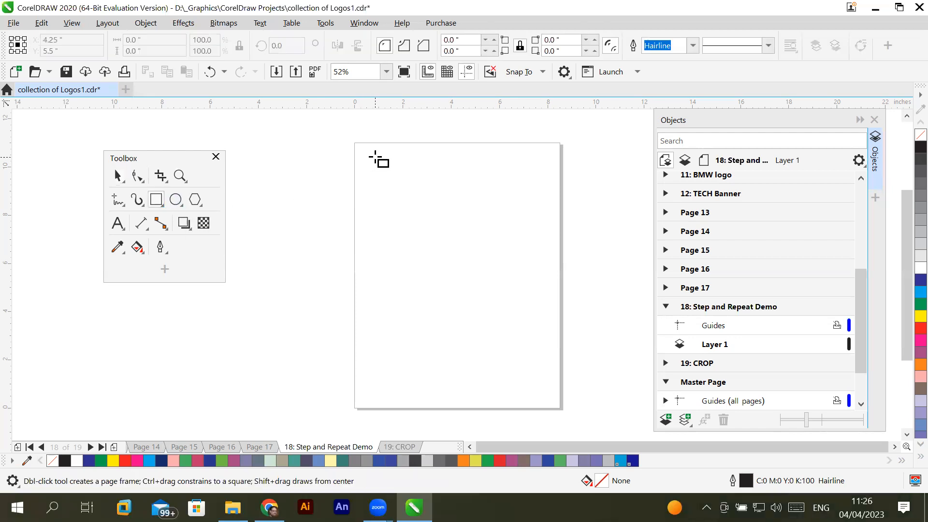
{"action": "scroll", "coordinate": [374, 160], "scroll_direction": "up", "scroll_amount": 2}
{"action": "left_click_drag", "start_coordinate": [356, 153], "coordinate": [405, 178]}
{"action": "mouse_move", "coordinate": [372, 167]}
{"action": "left_mouse_down"}
{"action": "mouse_move", "coordinate": [467, 183]}
{"action": "mouse_move", "coordinate": [460, 224]}
{"action": "mouse_move", "coordinate": [433, 201]}
{"action": "mouse_move", "coordinate": [381, 184]}
{"action": "mouse_move", "coordinate": [393, 184]}
{"action": "left_mouse_up"}
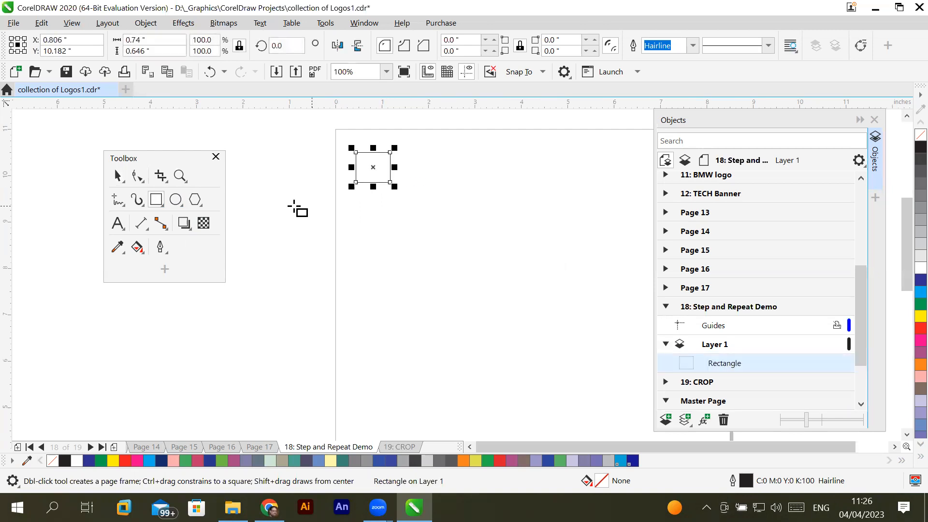
- Set the rectangle's width to 0.2 inches with its proportions locked
{"action": "left_click", "coordinate": [157, 40]}
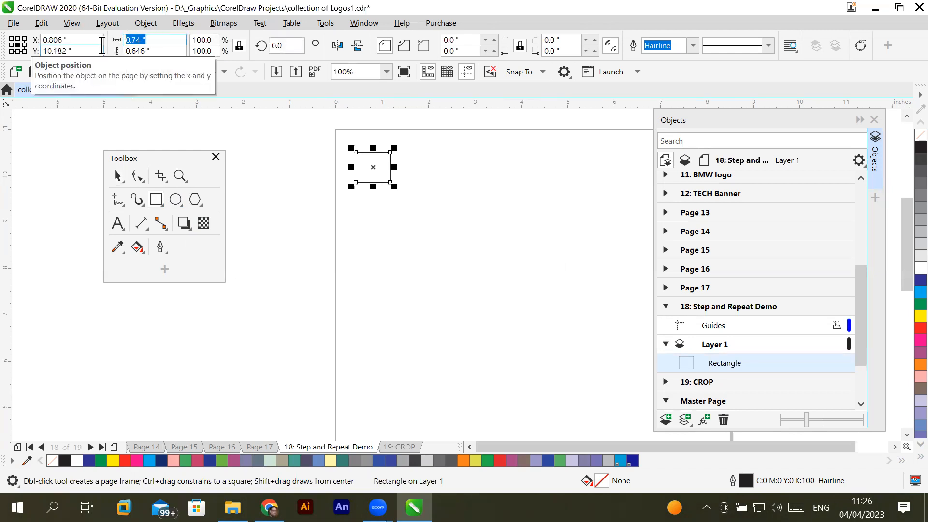
{"action": "type", "text": ".2"}
{"action": "left_click", "coordinate": [161, 53]}
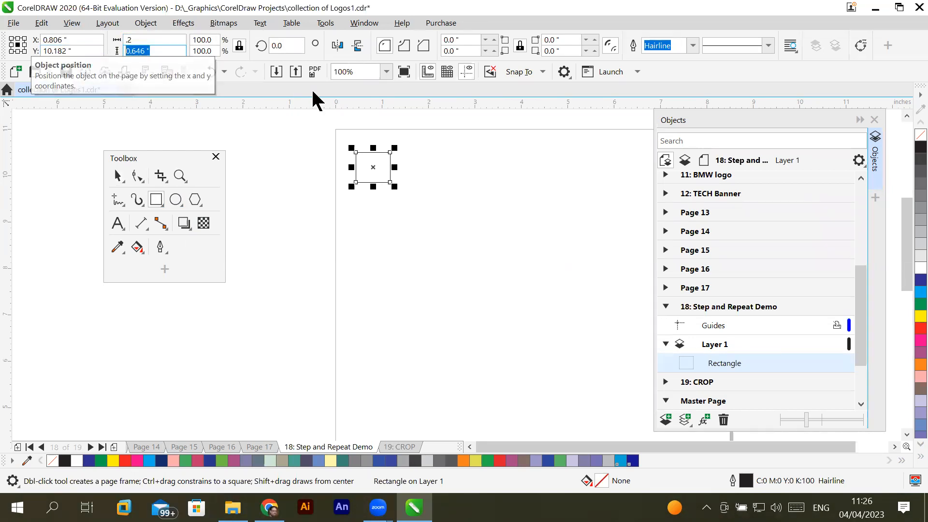
{"action": "left_click", "coordinate": [153, 55]}
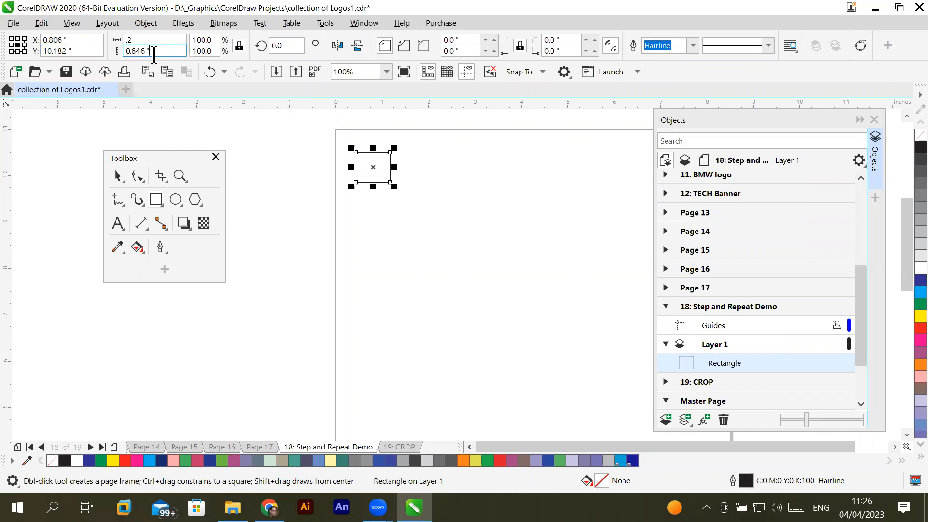
{"action": "key", "text": "Return"}
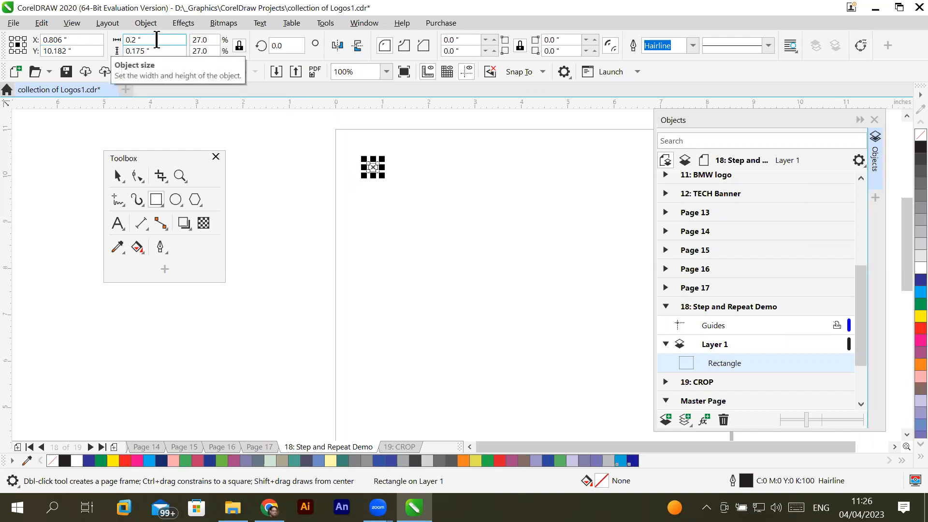
- Set the rectangle's height to 0.2 inches with its proportions locked
{"action": "left_click", "coordinate": [146, 51]}
{"action": "double_click", "coordinate": [146, 51]}
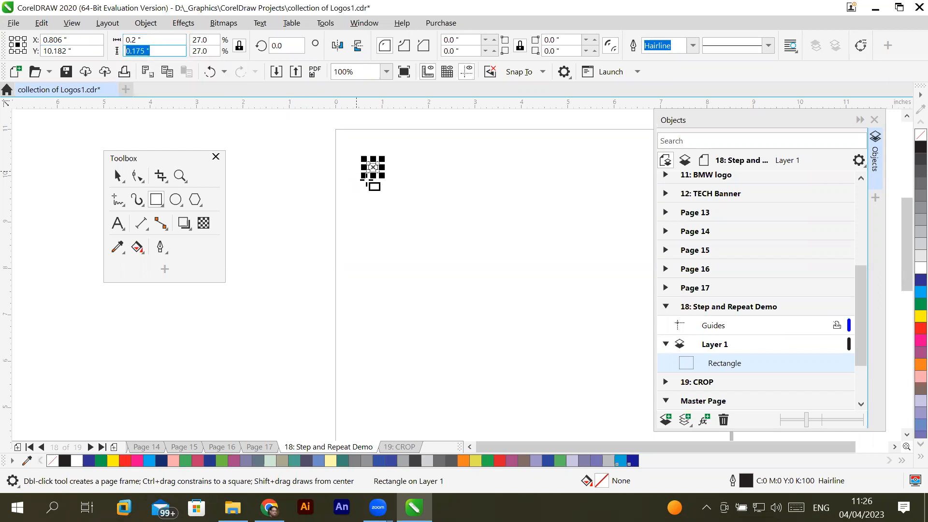
{"action": "type", "text": ".2"}
{"action": "key", "text": "Return"}
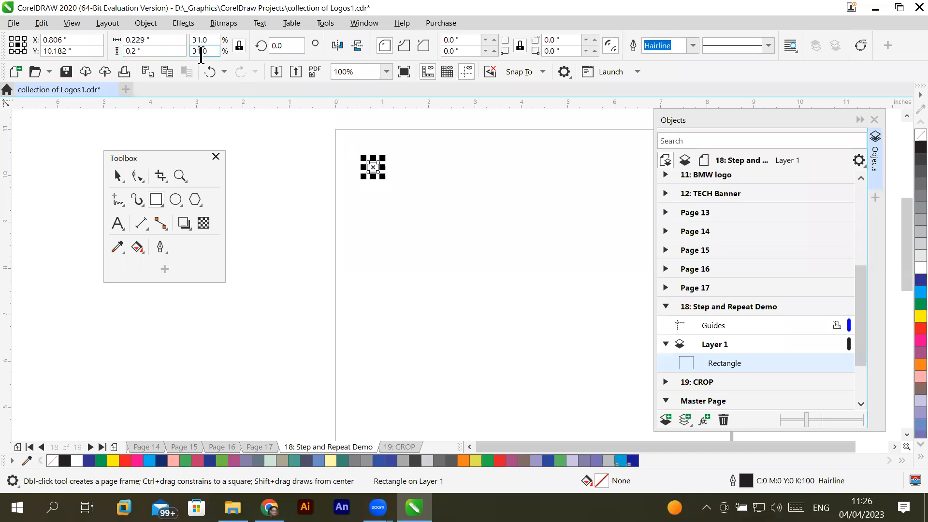
- Unlock the rectangle's size ratio, set its width and height to 1 inch each, and lock the ratio again
{"action": "left_click", "coordinate": [235, 46]}
{"action": "left_click_drag", "start_coordinate": [159, 39], "coordinate": [108, 39]}
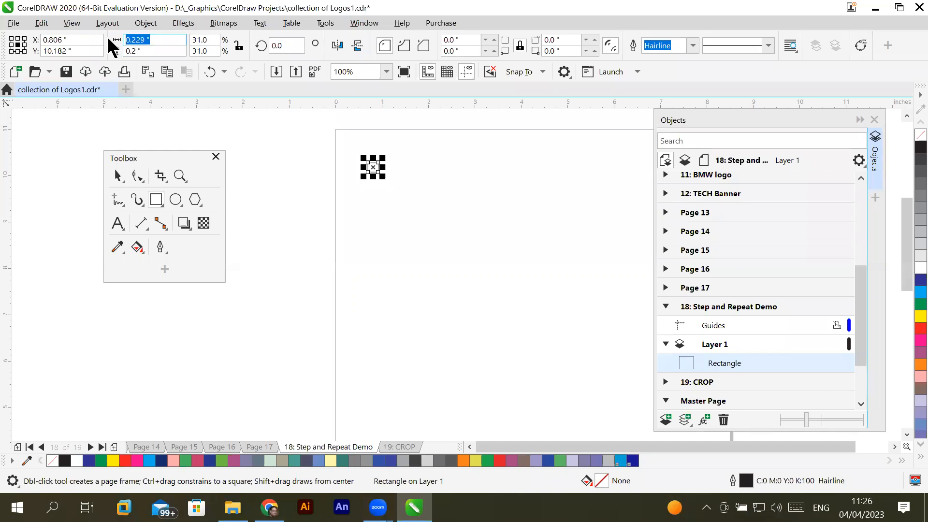
{"action": "type", "text": "1"}
{"action": "left_click_drag", "start_coordinate": [148, 52], "coordinate": [100, 52]}
{"action": "type", "text": "1"}
{"action": "left_click", "coordinate": [147, 41]}
{"action": "left_click", "coordinate": [237, 47]}
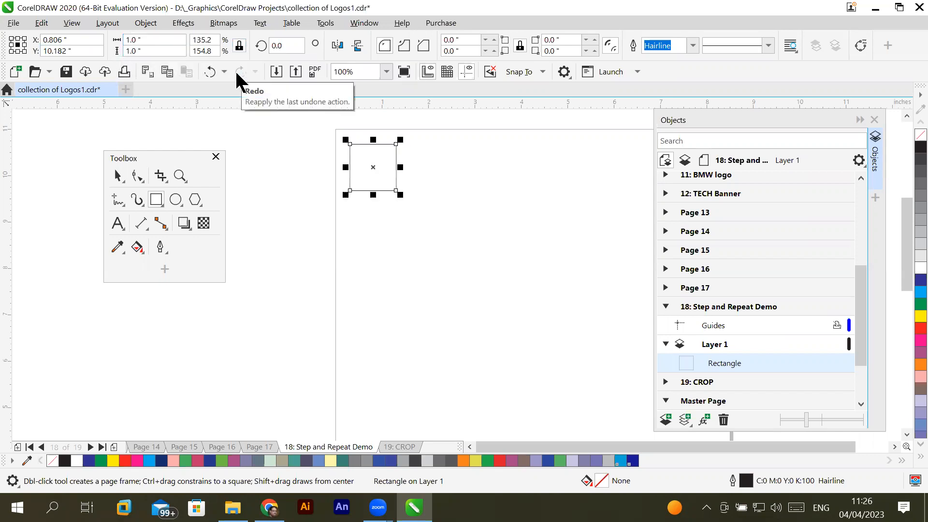
- Scale the 1-inch square down proportionally by setting its width to 0.2 inches
{"action": "left_click", "coordinate": [157, 35]}
{"action": "type", "text": "."}
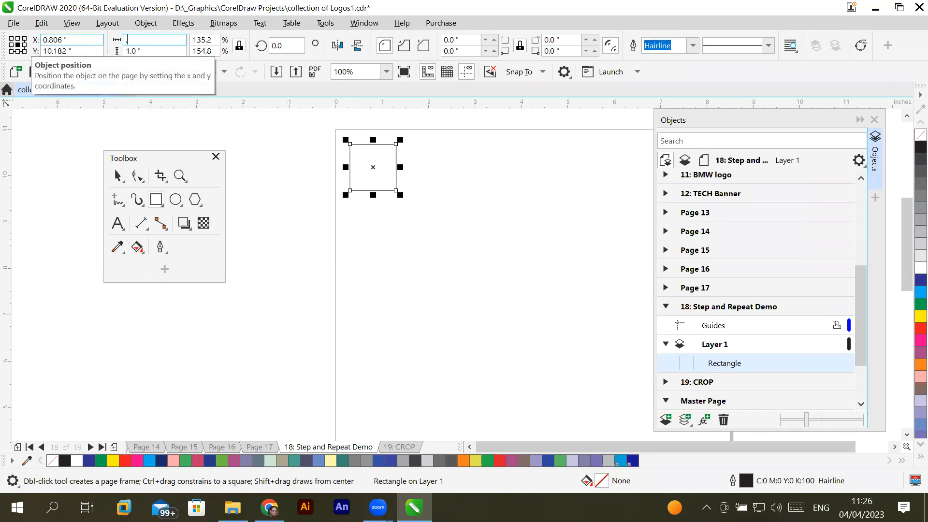
{"action": "type", "text": "2"}
{"action": "key", "text": "Return"}
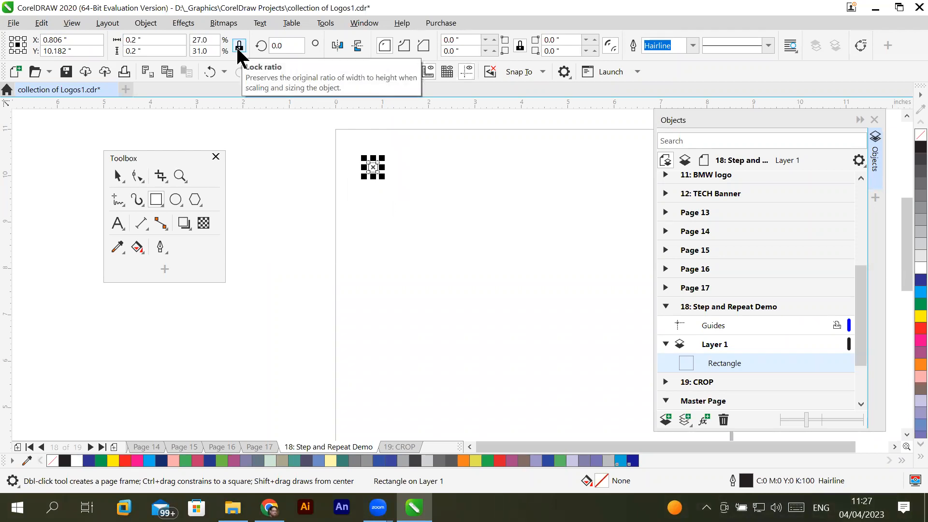
- Unlock the rectangle's size ratio and resize it to 1 inch wide by 2 inches high
{"action": "left_click", "coordinate": [172, 37]}
{"action": "left_click", "coordinate": [155, 49]}
{"action": "left_click_drag", "start_coordinate": [155, 49], "coordinate": [107, 51]}
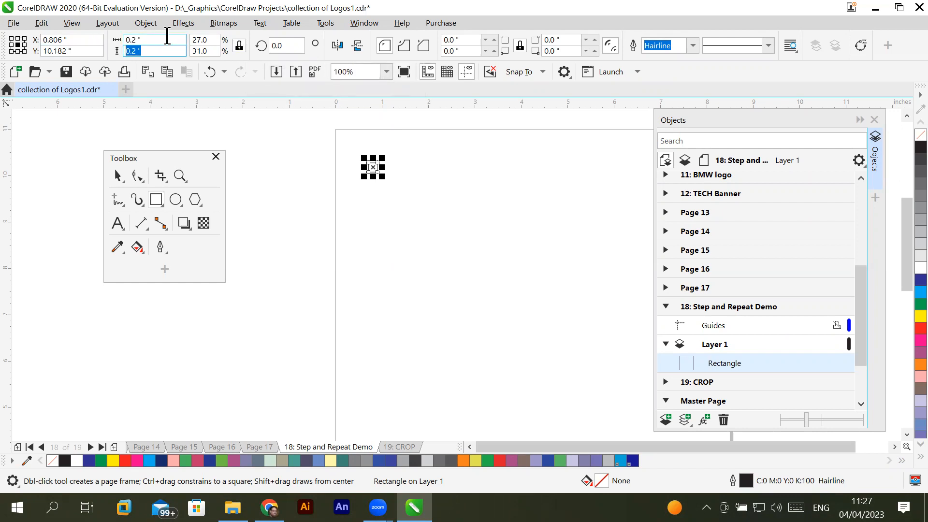
{"action": "left_click", "coordinate": [239, 46]}
{"action": "left_click_drag", "start_coordinate": [164, 42], "coordinate": [109, 39]}
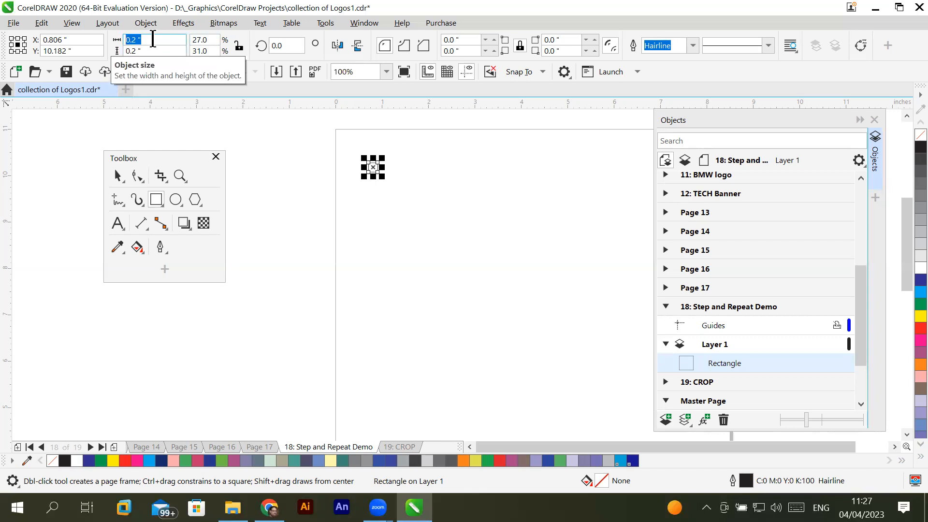
{"action": "type", "text": "1"}
{"action": "key", "text": "Tab"}
{"action": "type", "text": "2"}
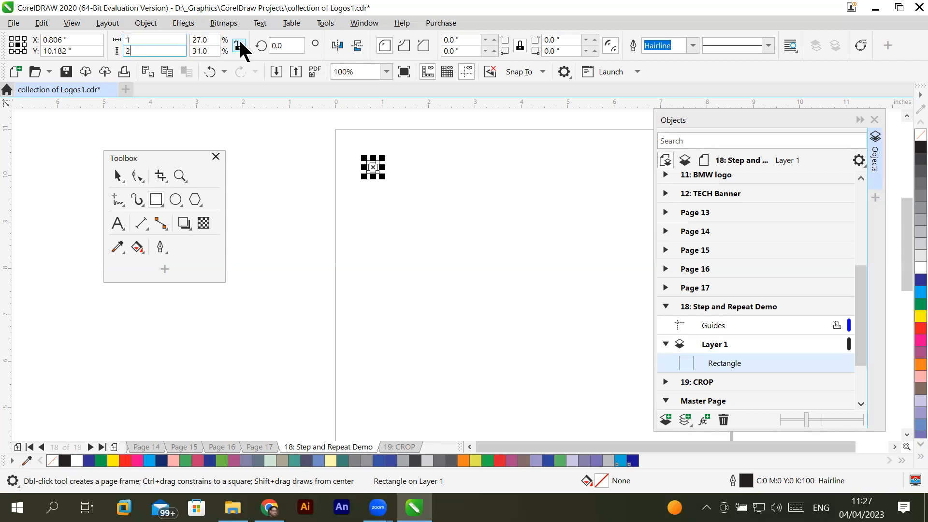
{"action": "key", "text": "Return"}
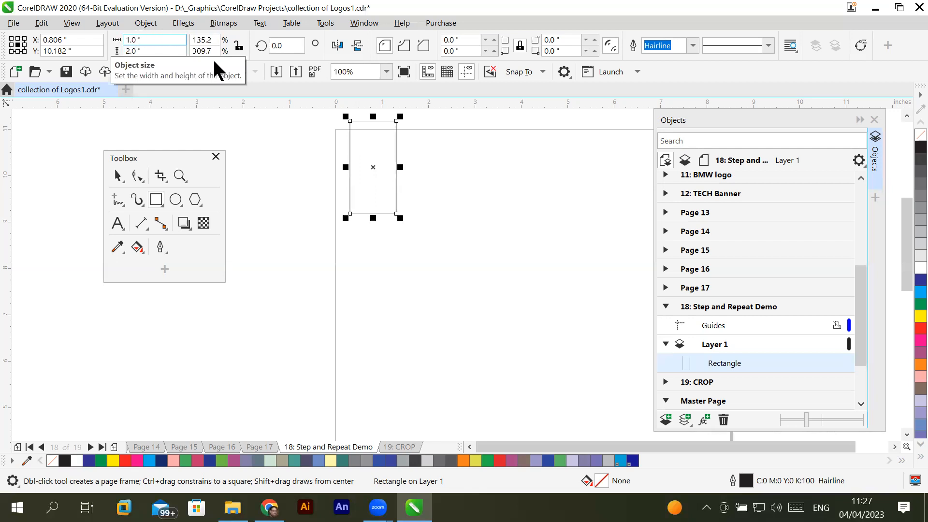
- Lock the size ratio of the 1 by 2 inch rectangle
{"action": "left_click", "coordinate": [241, 45]}
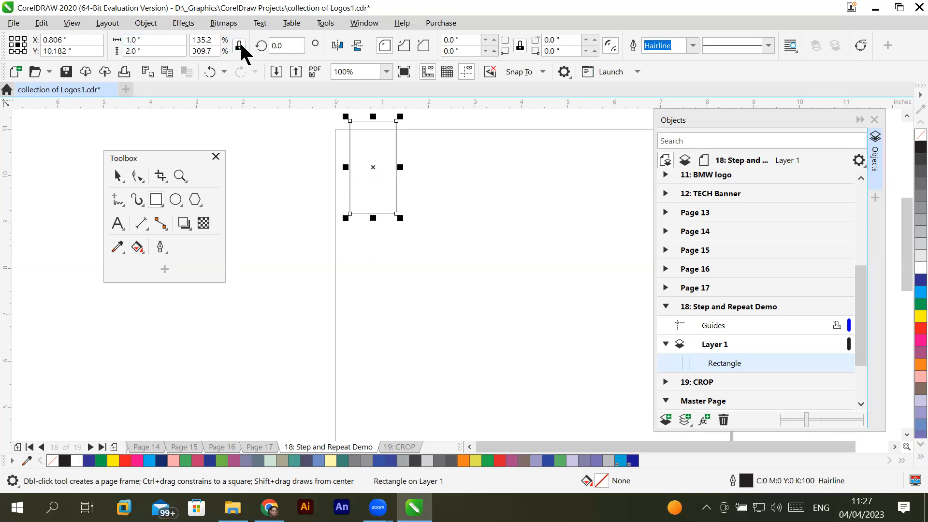
{"action": "left_click", "coordinate": [159, 39]}
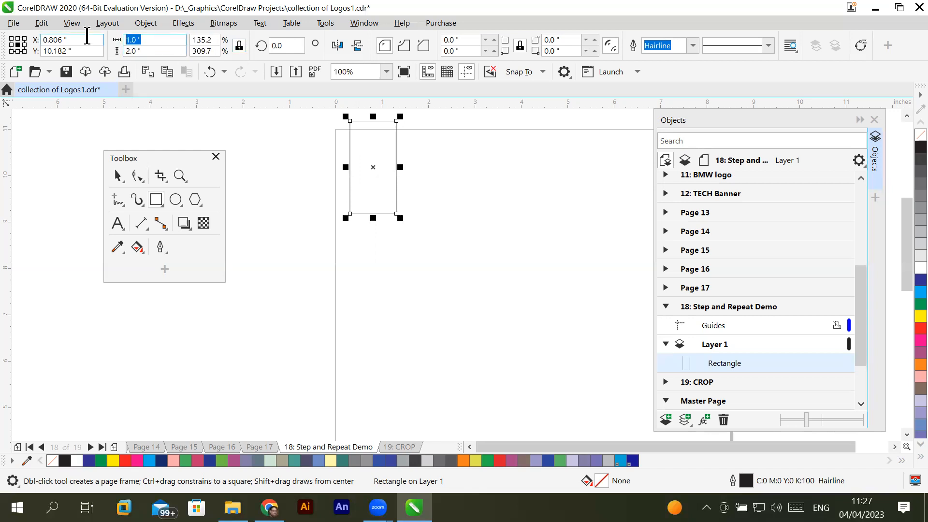
{"action": "key", "text": "Tab"}
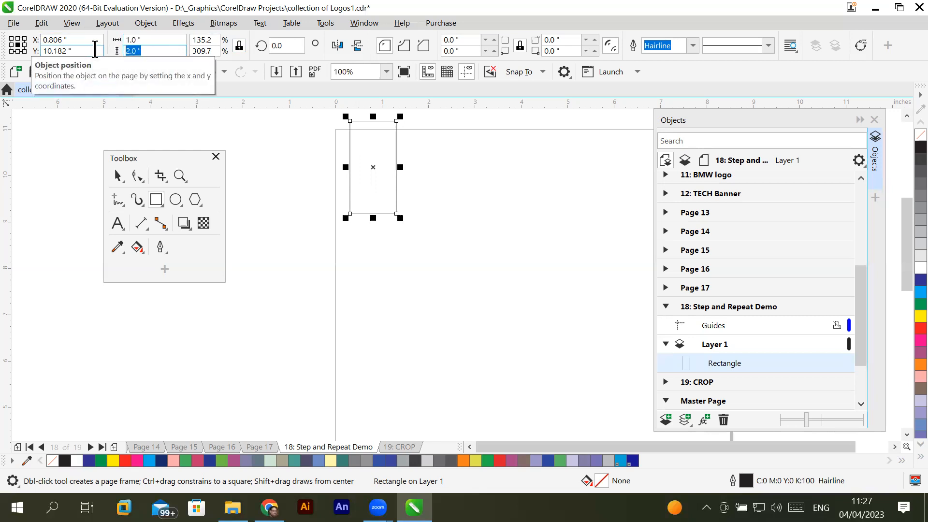
{"action": "left_click", "coordinate": [162, 39]}
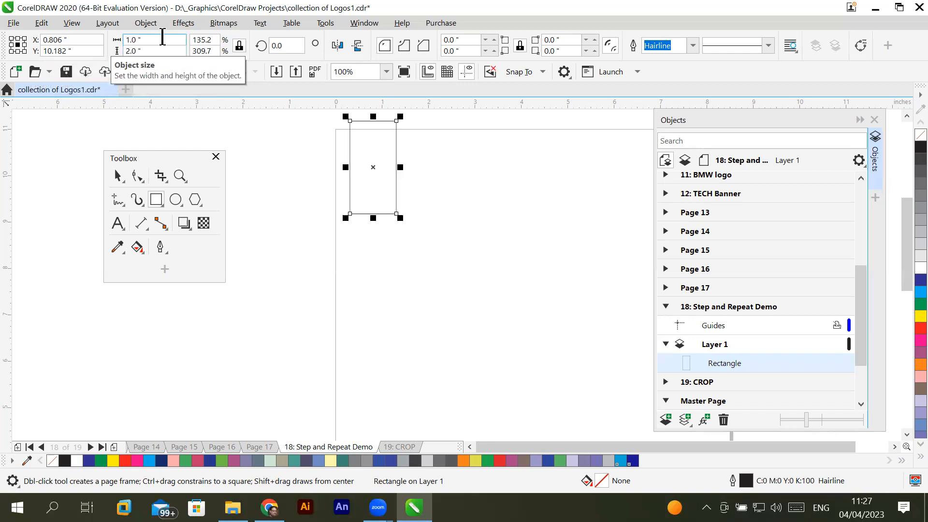
{"action": "left_click", "coordinate": [240, 46]}
- Scale the rectangle up proportionally by setting its width to 2.0 inches
{"action": "double_click", "coordinate": [160, 40]}
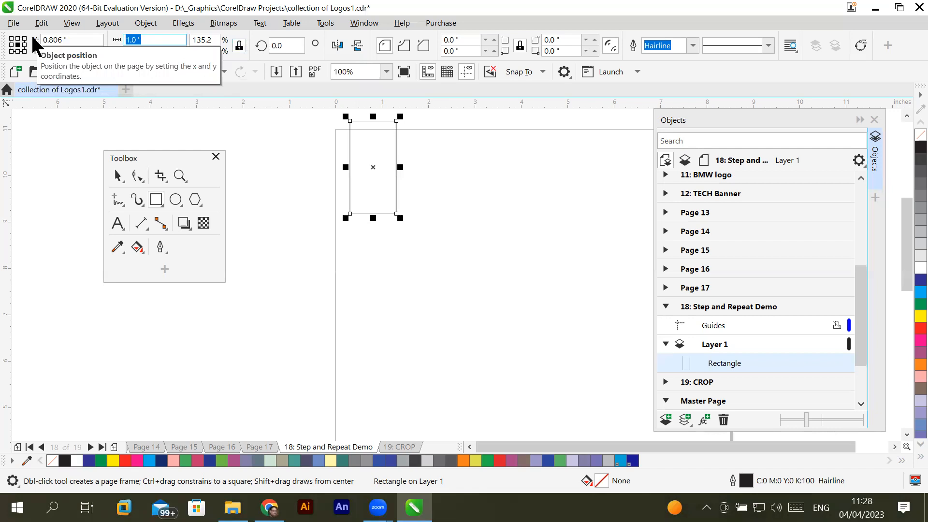
{"action": "type", "text": "2"}
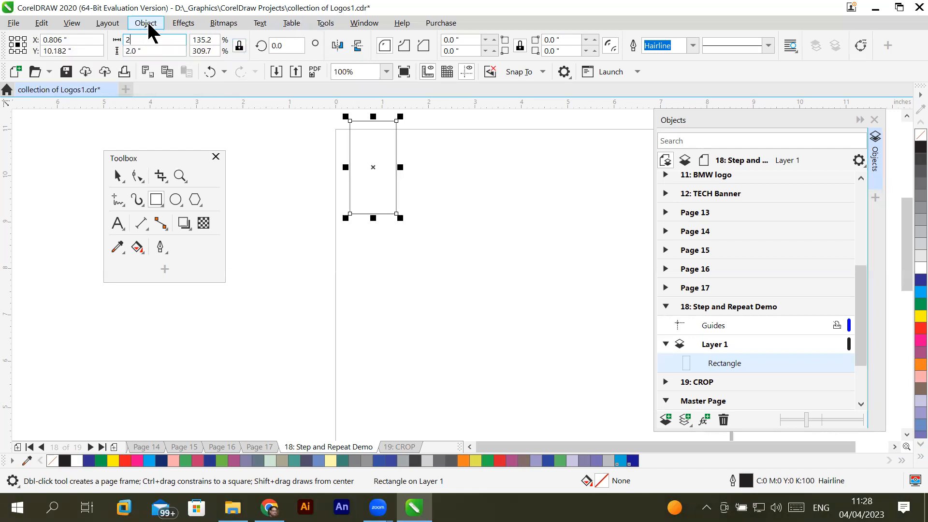
{"action": "type", "text": "."}
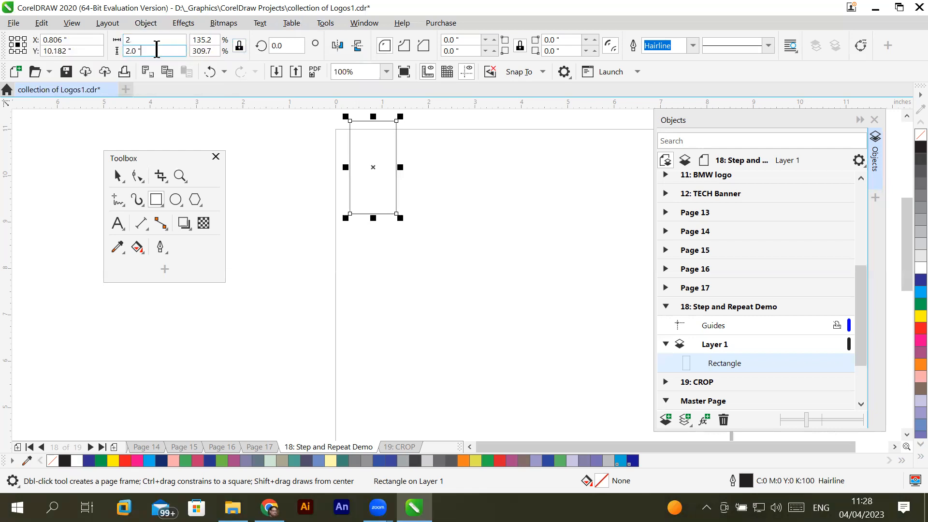
{"action": "type", "text": "0"}
{"action": "key", "text": "Return"}
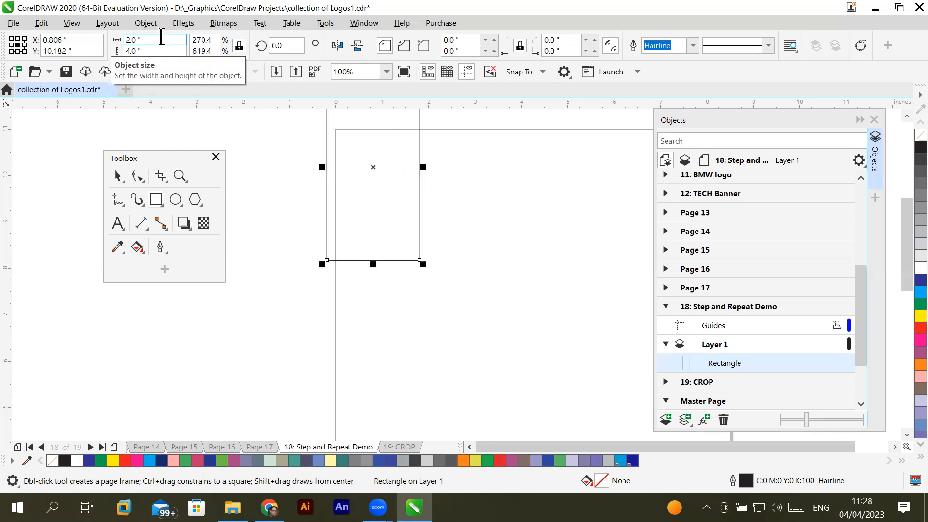
- Scale the rectangle down proportionally by setting its width to 0.5 inches
{"action": "double_click", "coordinate": [161, 37]}
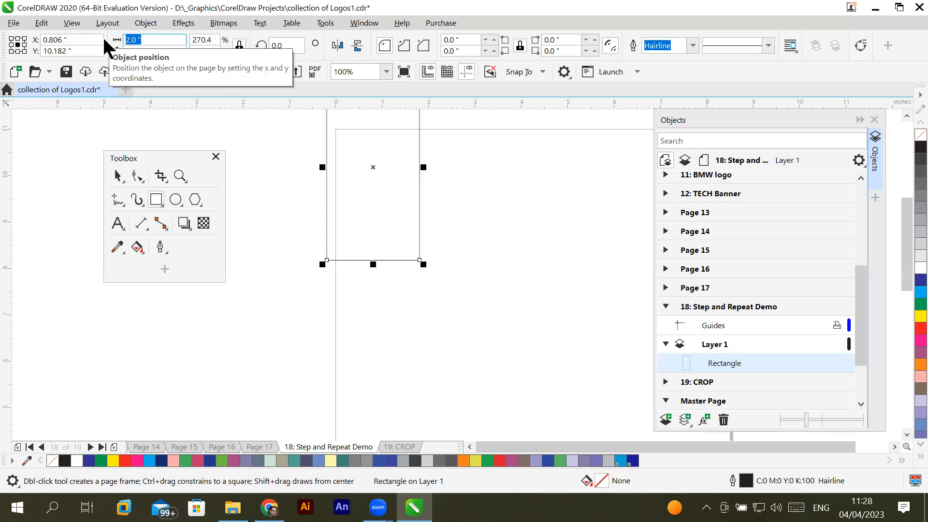
{"action": "type", "text": ".5"}
{"action": "key", "text": "Return"}
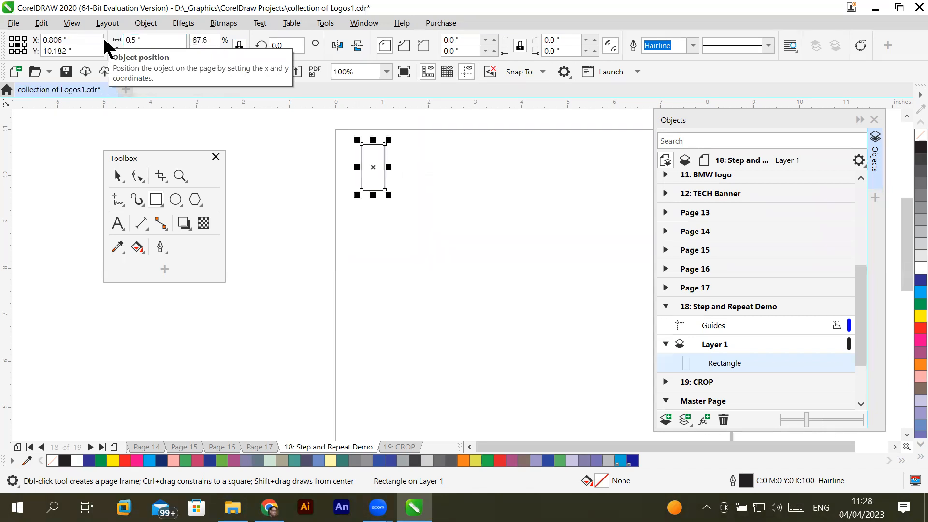
{"action": "left_click", "coordinate": [166, 51]}
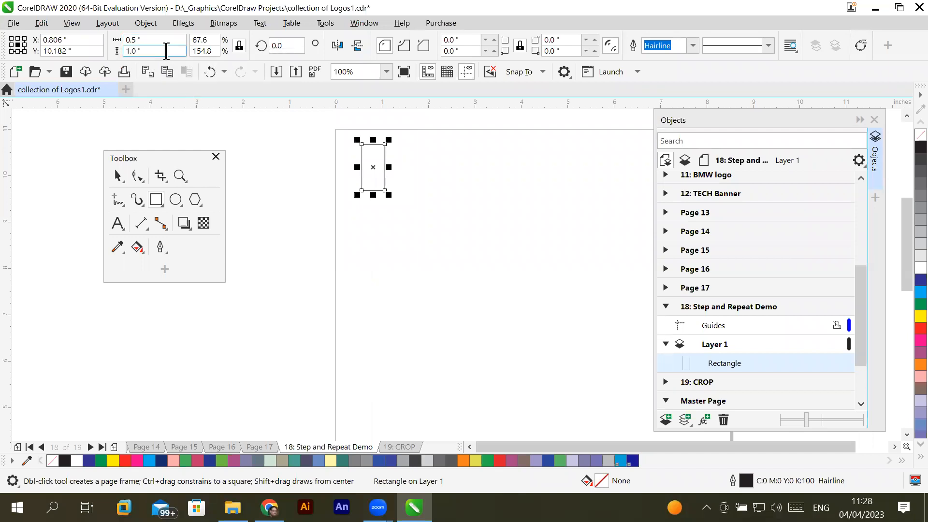
- Scale the rectangle up proportionally by setting its height to 4 inches
{"action": "double_click", "coordinate": [166, 50]}
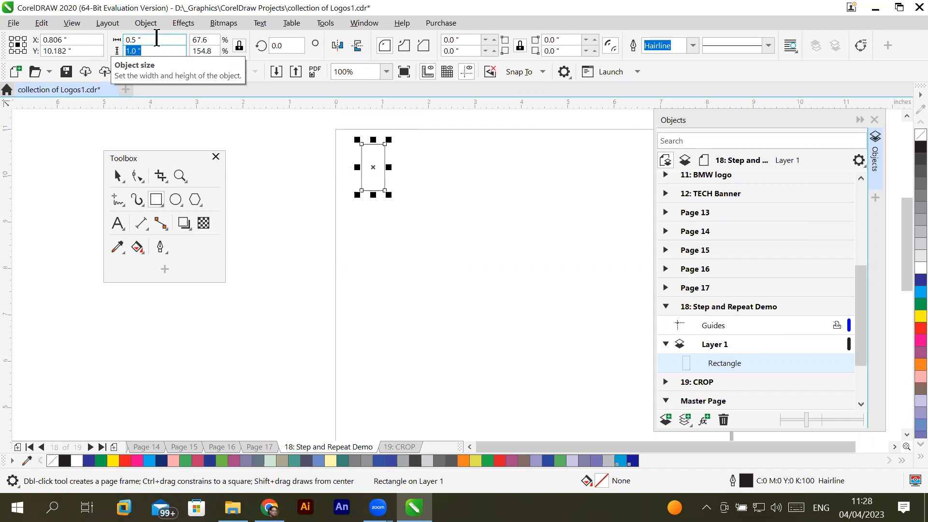
{"action": "type", "text": "4"}
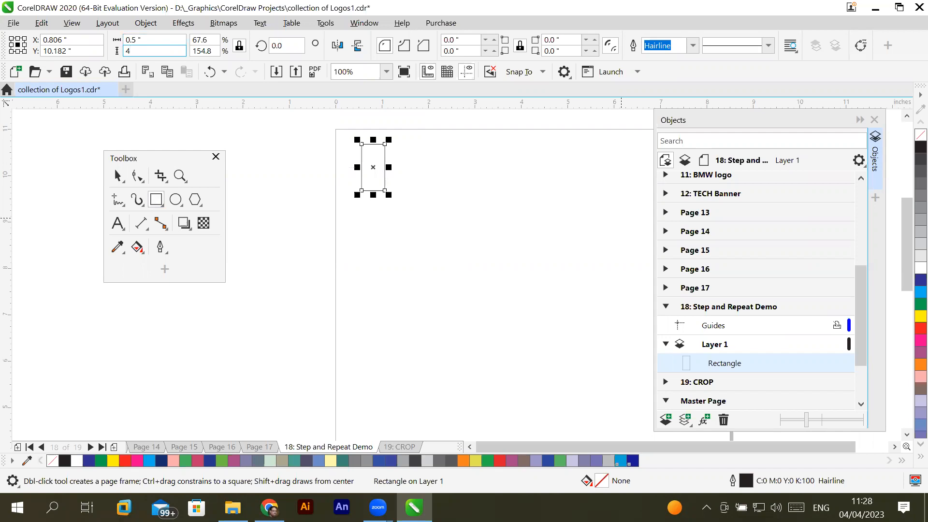
{"action": "key", "text": "Return"}
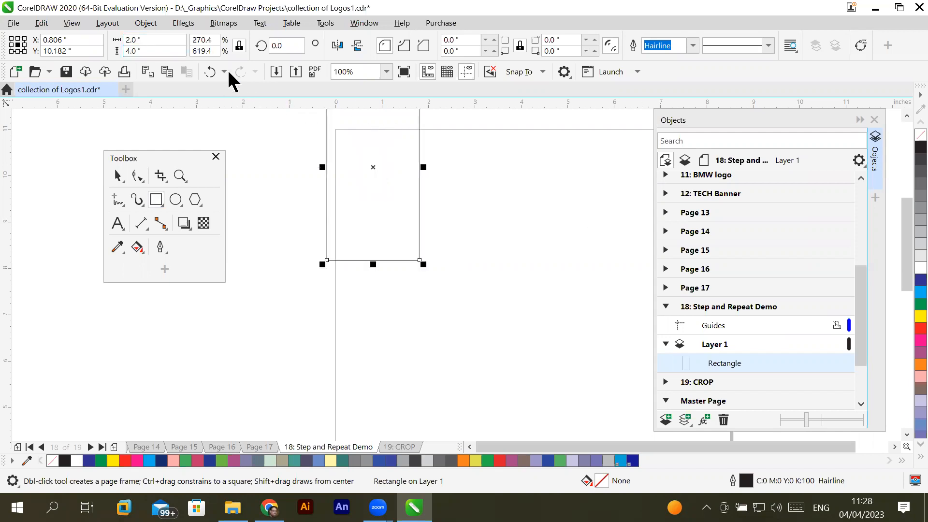
- Unlock the rectangle's size ratio and resize it to 1 inch wide by 1 inch high
{"action": "left_click", "coordinate": [239, 47]}
{"action": "double_click", "coordinate": [147, 40]}
{"action": "type", "text": "1"}
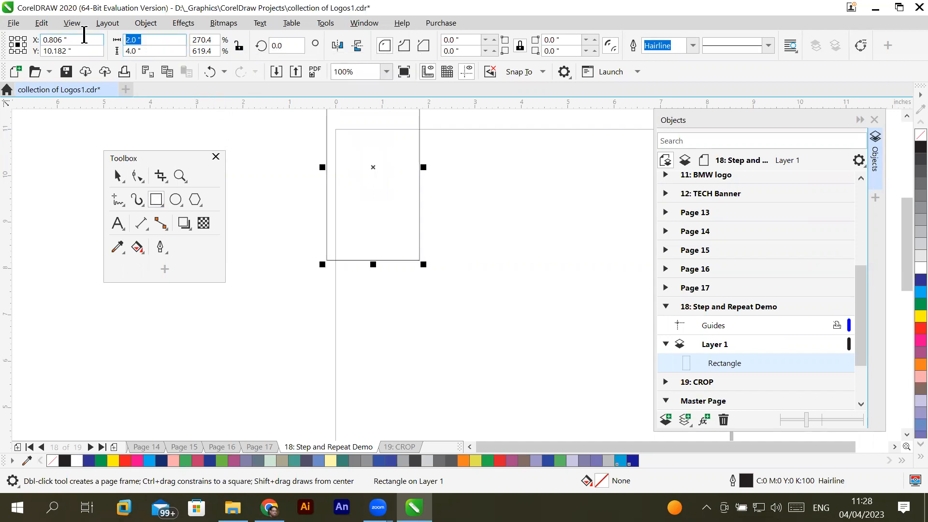
{"action": "double_click", "coordinate": [135, 53]}
{"action": "type", "text": "1"}
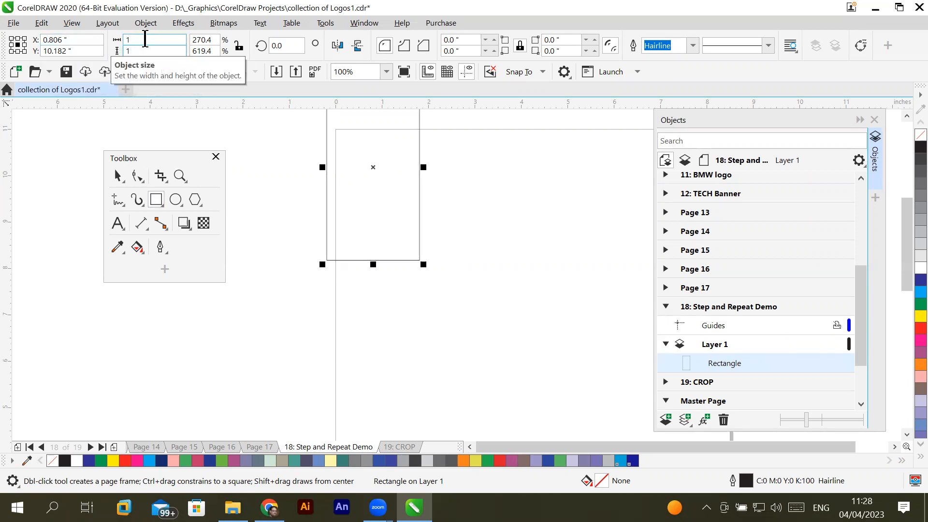
{"action": "key", "text": "Return"}
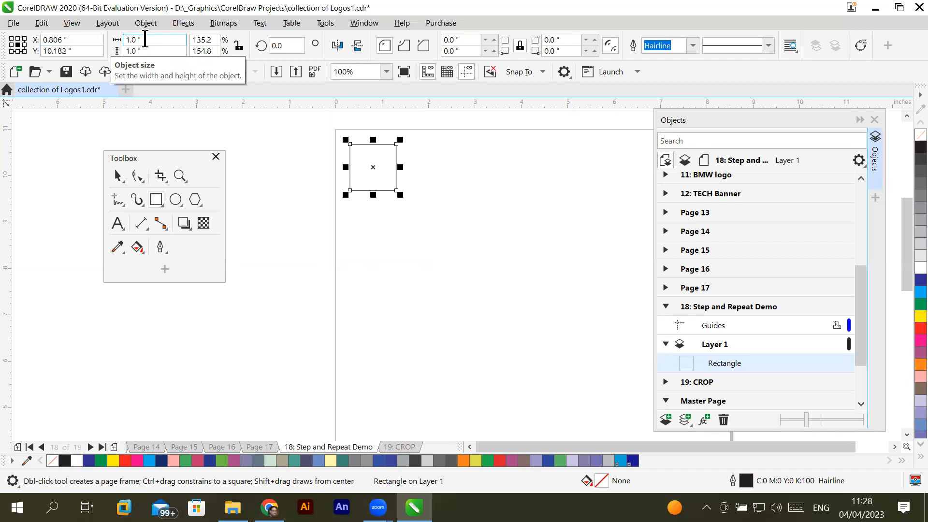
- Lock the square's size ratio and scale it down to 0.5 inches by setting its width
{"action": "left_click", "coordinate": [240, 46]}
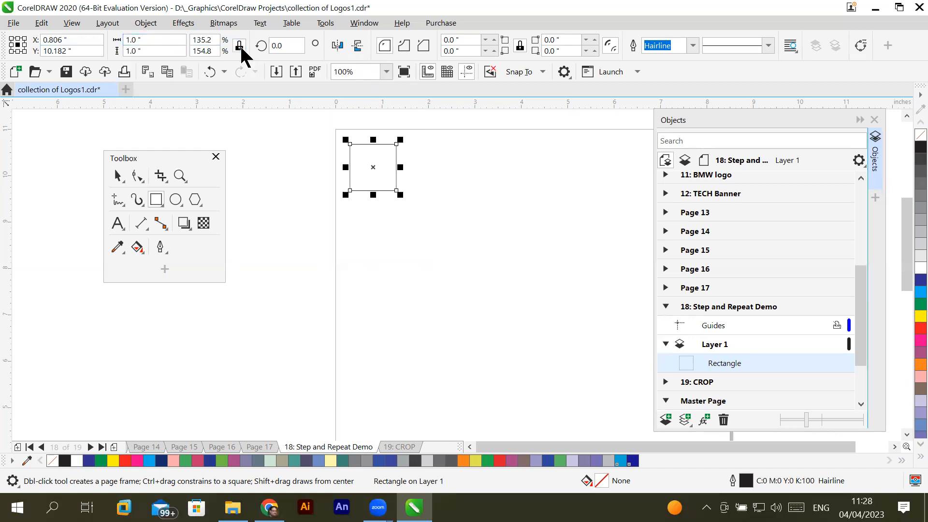
{"action": "left_click", "coordinate": [155, 42]}
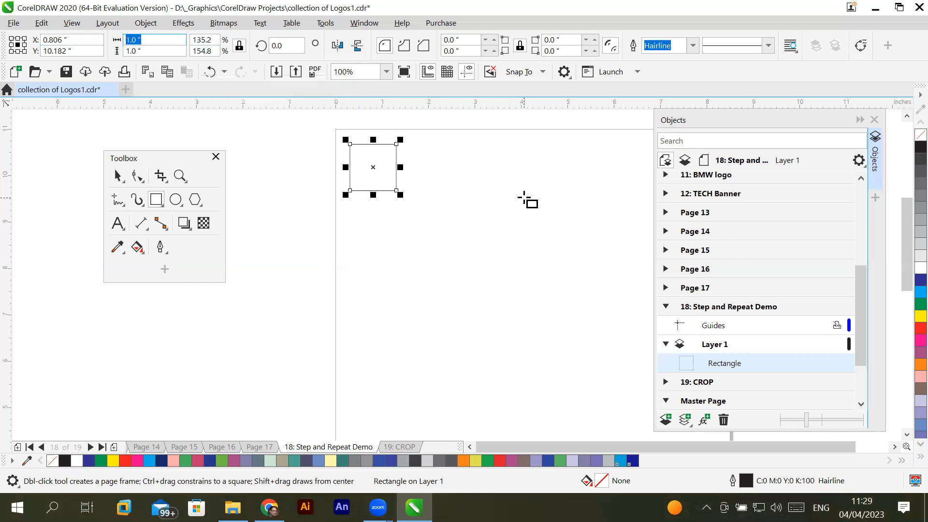
{"action": "type", "text": ".5"}
{"action": "key", "text": "Return"}
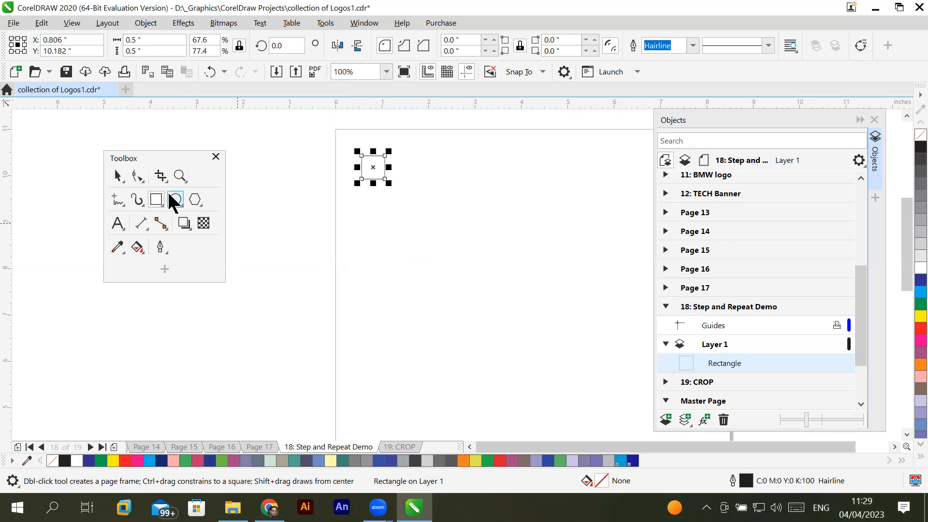
- Draw a circle about 0.5 inches in diameter below the square with the Ellipse tool
{"action": "key", "text": "F7"}
{"action": "left_click_drag", "start_coordinate": [367, 220], "coordinate": [390, 240]}
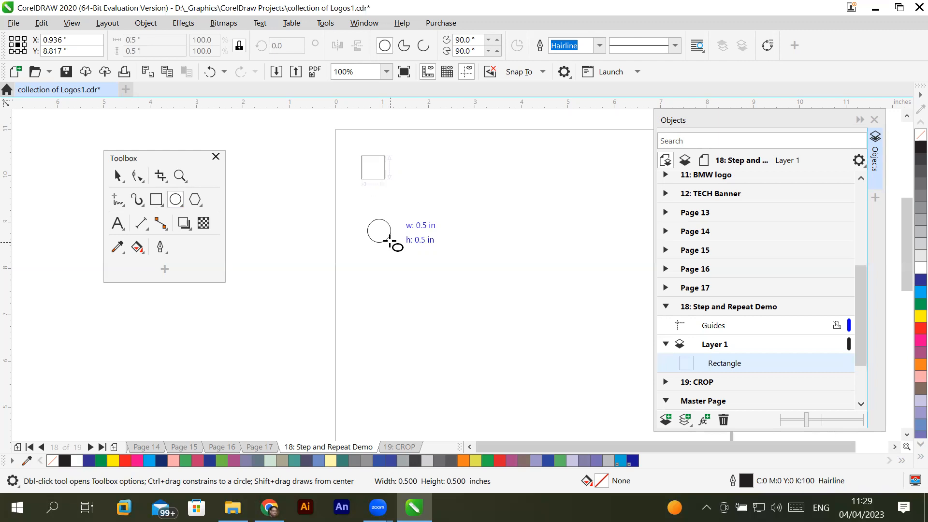
{"action": "left_click_drag", "start_coordinate": [390, 240], "coordinate": [393, 240]}
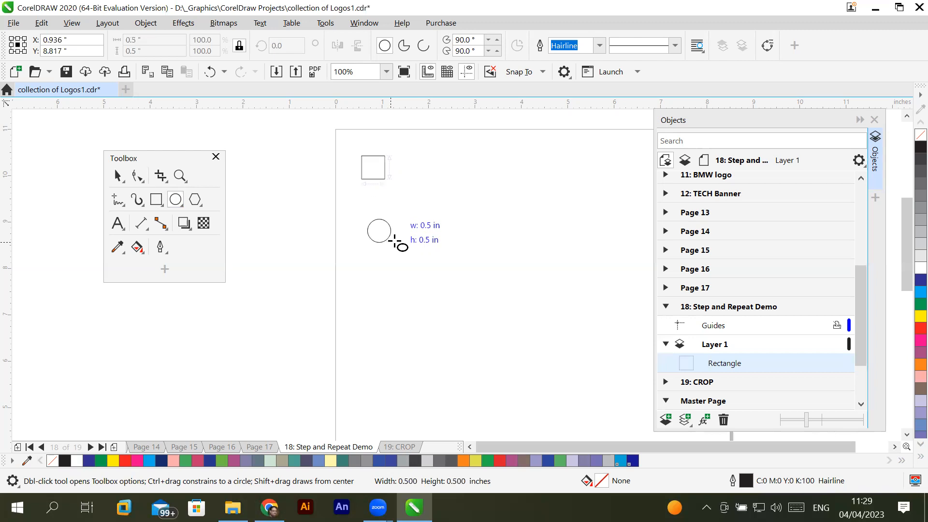
{"action": "mouse_move", "coordinate": [395, 241]}
{"action": "left_mouse_down"}
{"action": "mouse_move", "coordinate": [405, 248]}
{"action": "mouse_move", "coordinate": [392, 243]}
{"action": "left_mouse_up"}
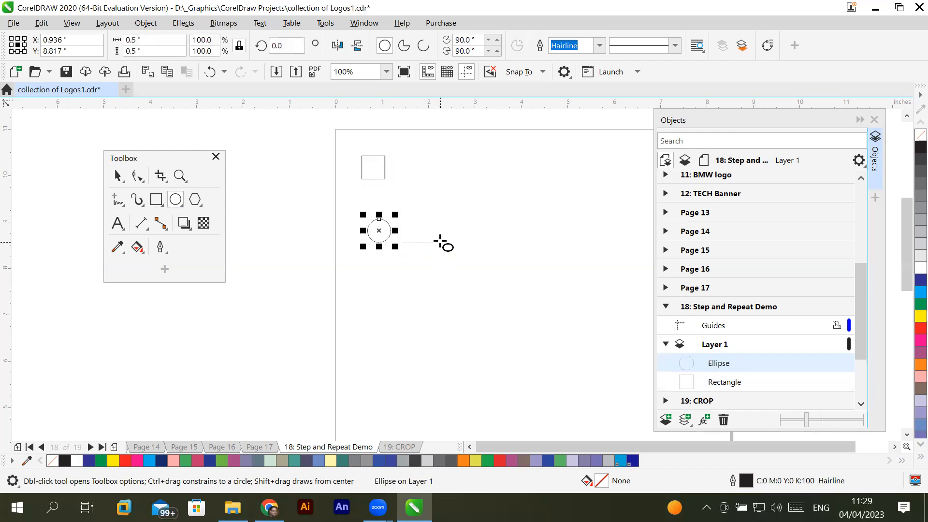
- Scale the circle proportionally to a width of 1 inch, then delete it
{"action": "left_click", "coordinate": [128, 40]}
{"action": "type", "text": "1"}
{"action": "key", "text": "Return"}
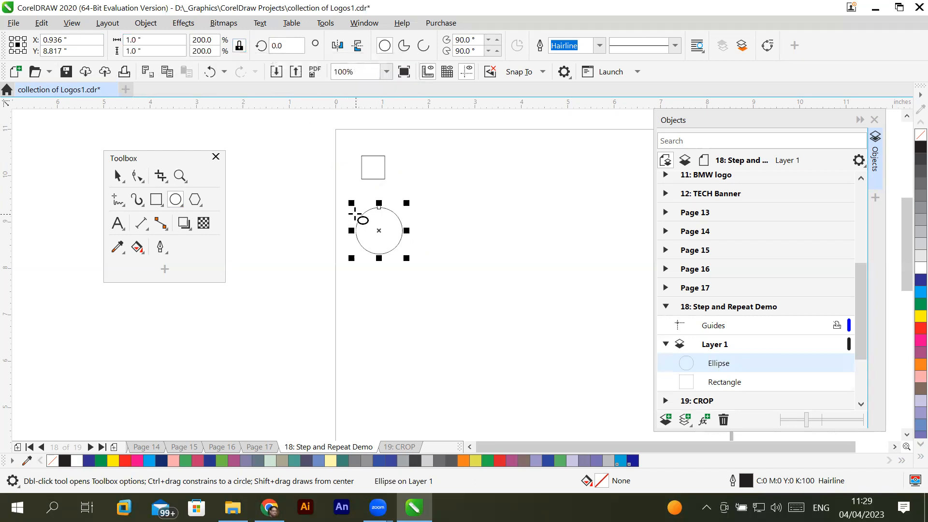
{"action": "key", "text": "Delete"}
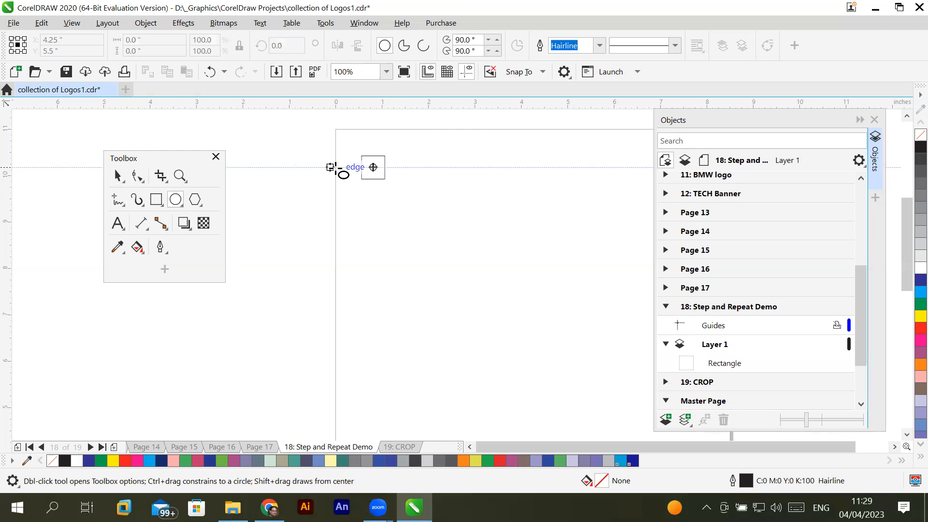
- Move the floating Toolbox clear of the square and shift the square to X 0.556, Y 10.432 inches near the page's upper-left corner
{"action": "left_click", "coordinate": [116, 176]}
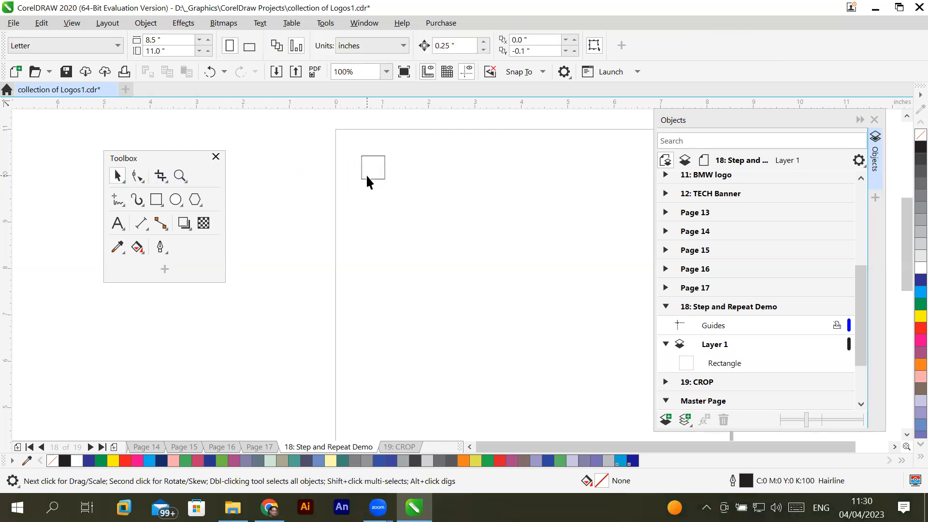
{"action": "left_click", "coordinate": [367, 177]}
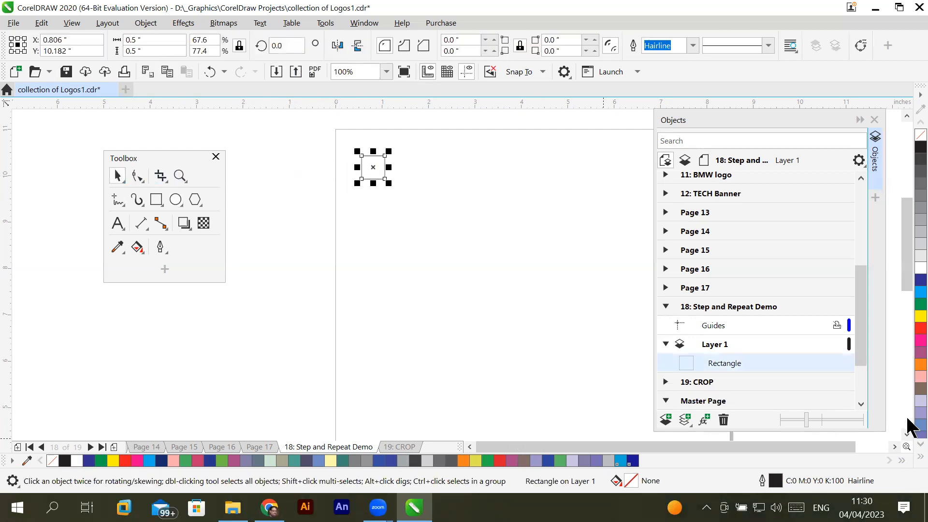
{"action": "left_click", "coordinate": [894, 447]}
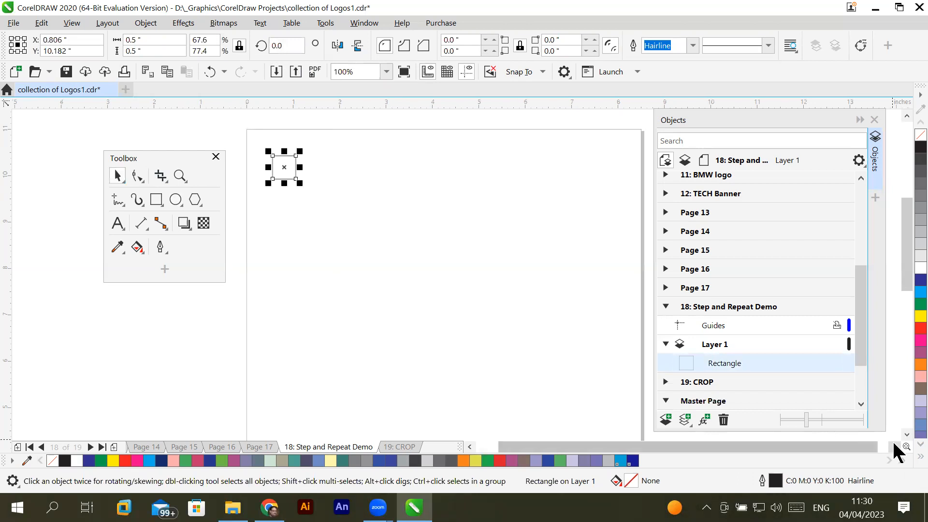
{"action": "left_click", "coordinate": [186, 159]}
{"action": "left_click_drag", "start_coordinate": [186, 160], "coordinate": [126, 256]}
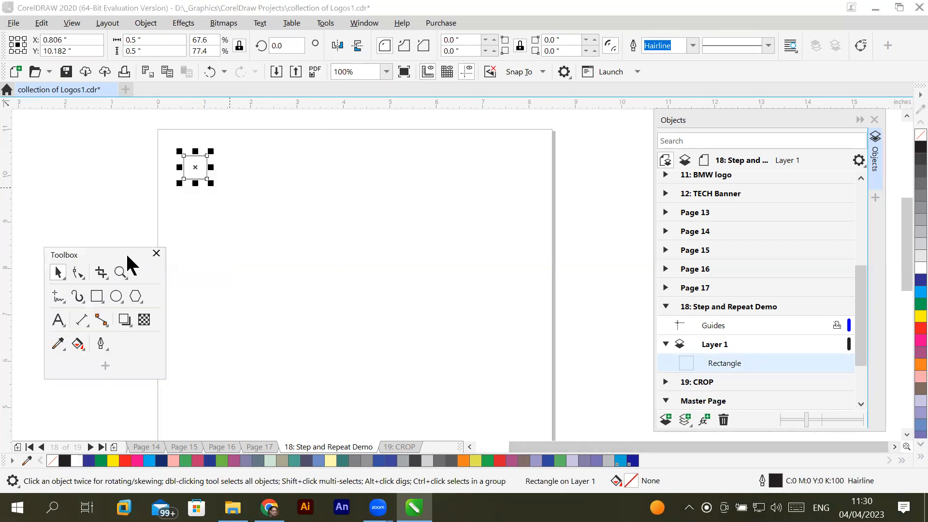
{"action": "left_click_drag", "start_coordinate": [191, 160], "coordinate": [218, 184]}
{"action": "double_click", "coordinate": [57, 275]}
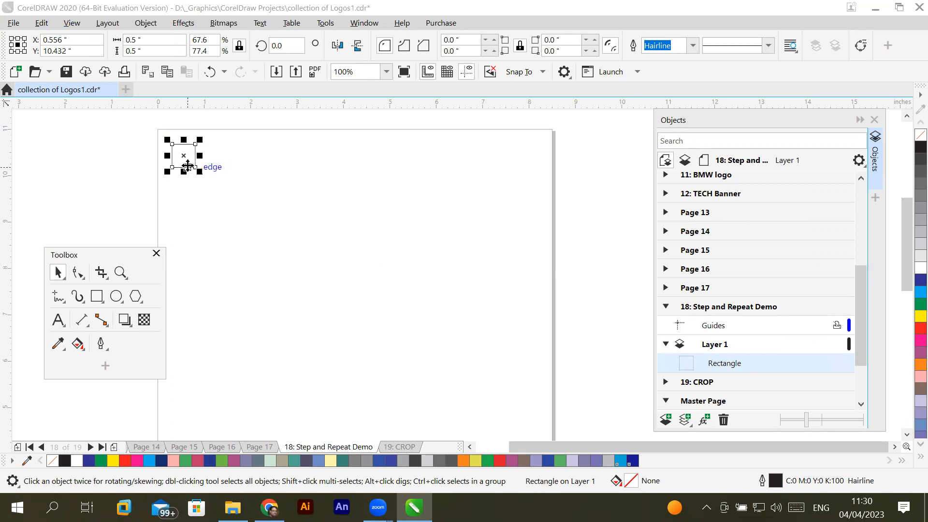
- Copy the square and paste a duplicate directly on top of it
{"action": "left_click", "coordinate": [42, 24]}
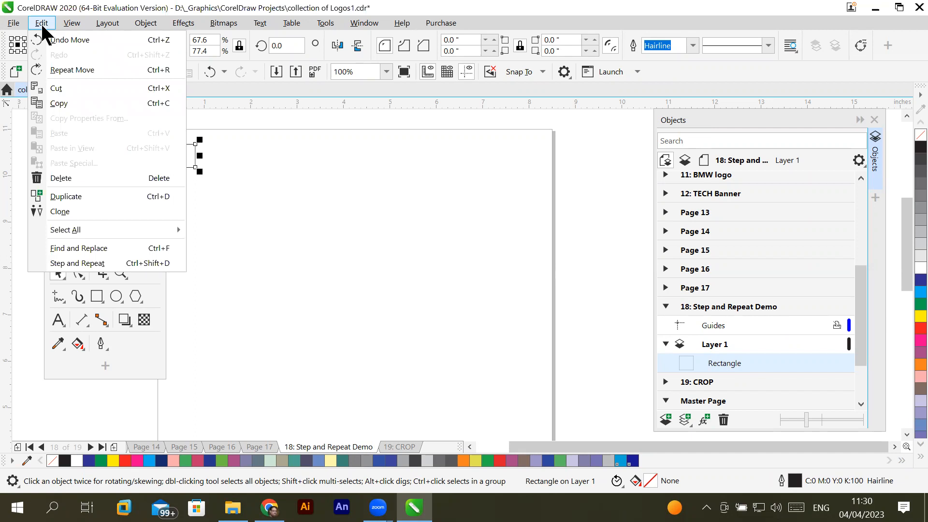
{"action": "left_click", "coordinate": [68, 94]}
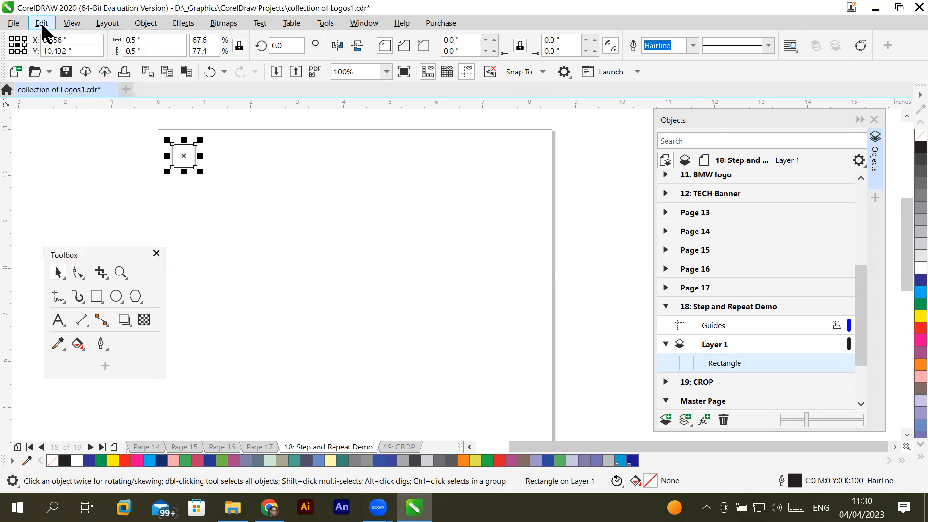
{"action": "left_click", "coordinate": [41, 23]}
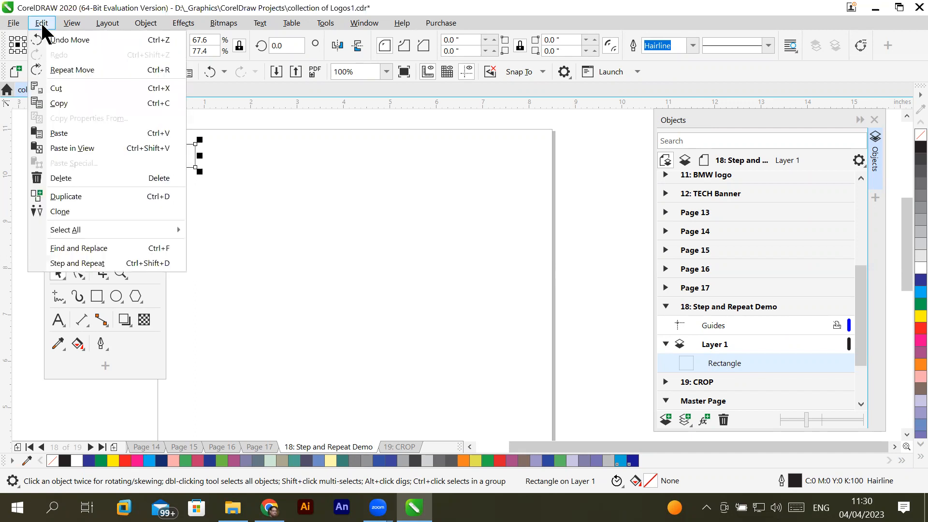
{"action": "left_click", "coordinate": [69, 134]}
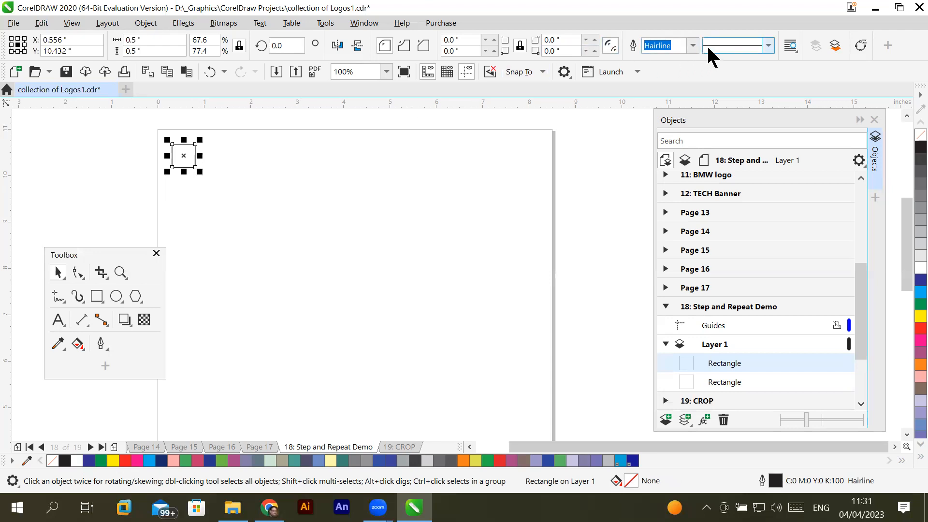
- Check the document's nudge distance and select each of the two overlapping rectangles on Layer 1 in turn
{"action": "left_click", "coordinate": [303, 144]}
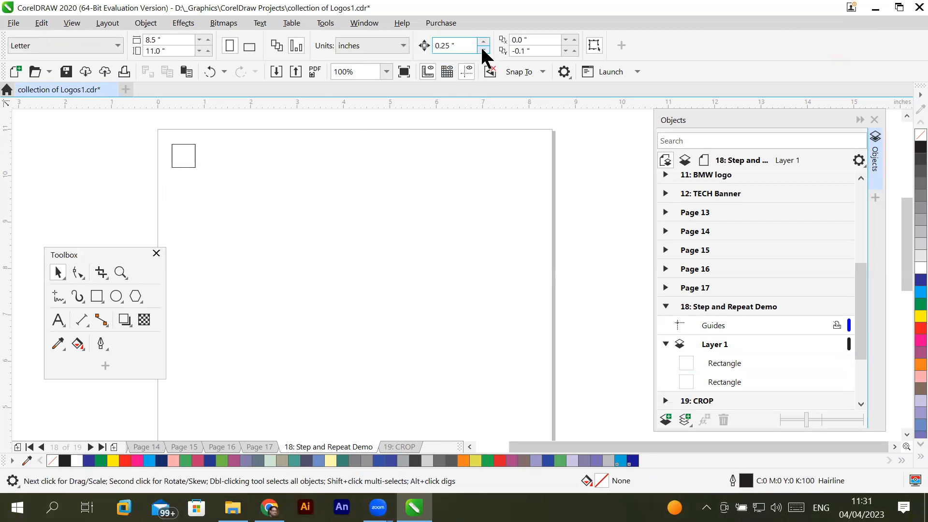
{"action": "left_click_drag", "start_coordinate": [463, 45], "coordinate": [419, 44]}
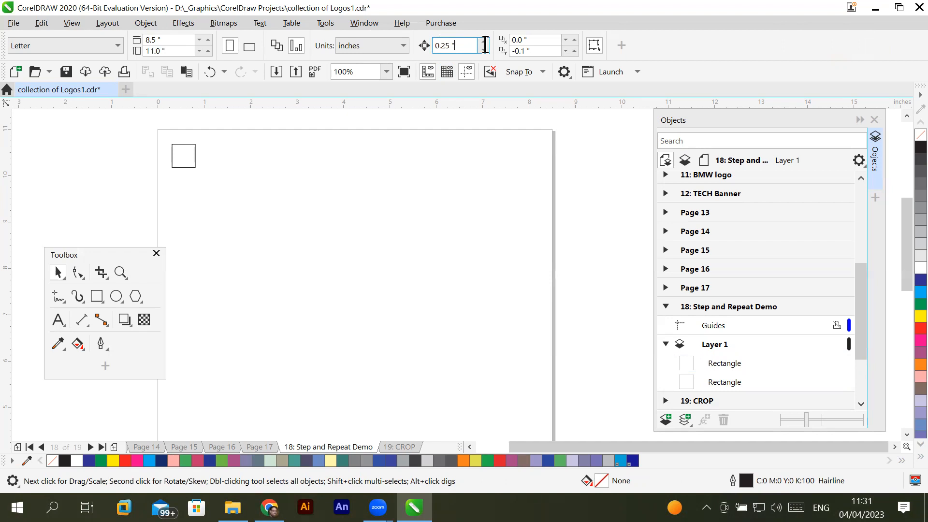
{"action": "left_click", "coordinate": [195, 149]}
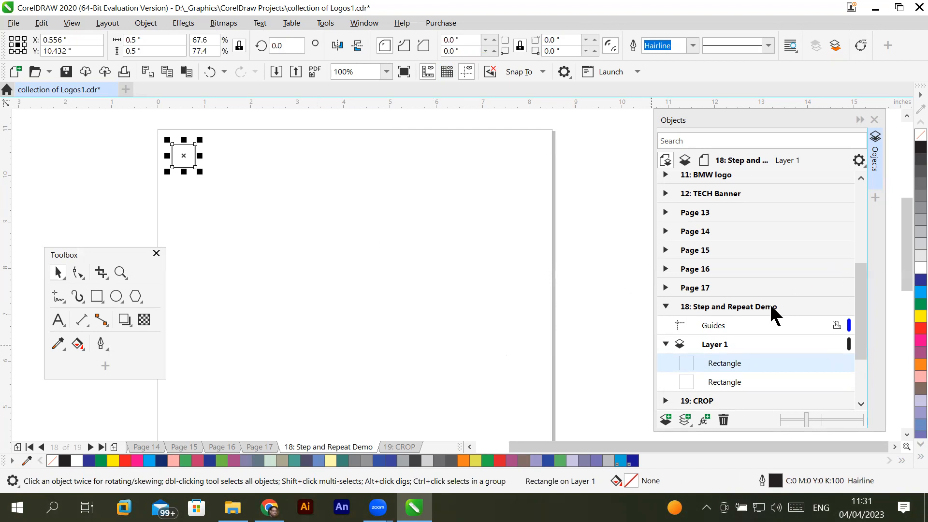
{"action": "left_click", "coordinate": [722, 382]}
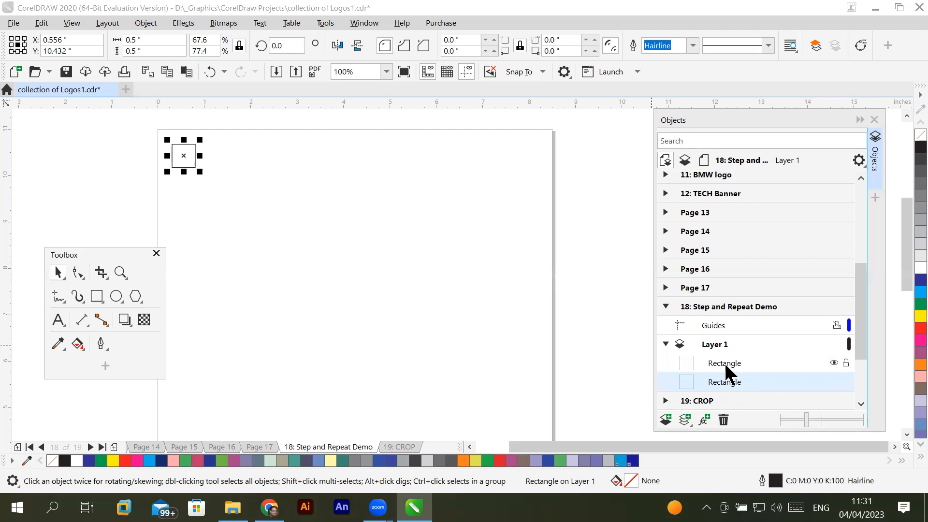
{"action": "left_click", "coordinate": [727, 365]}
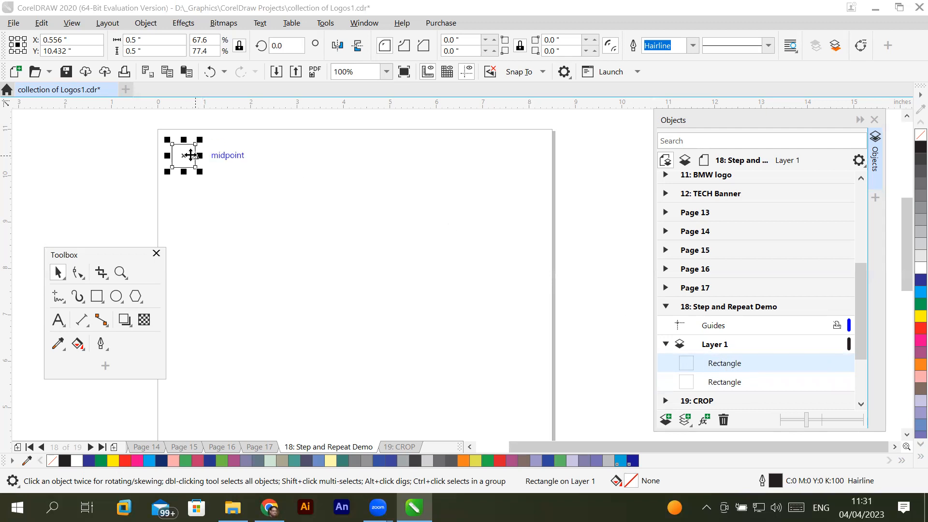
{"action": "key", "text": "Down"}
{"action": "key", "text": "Down"}
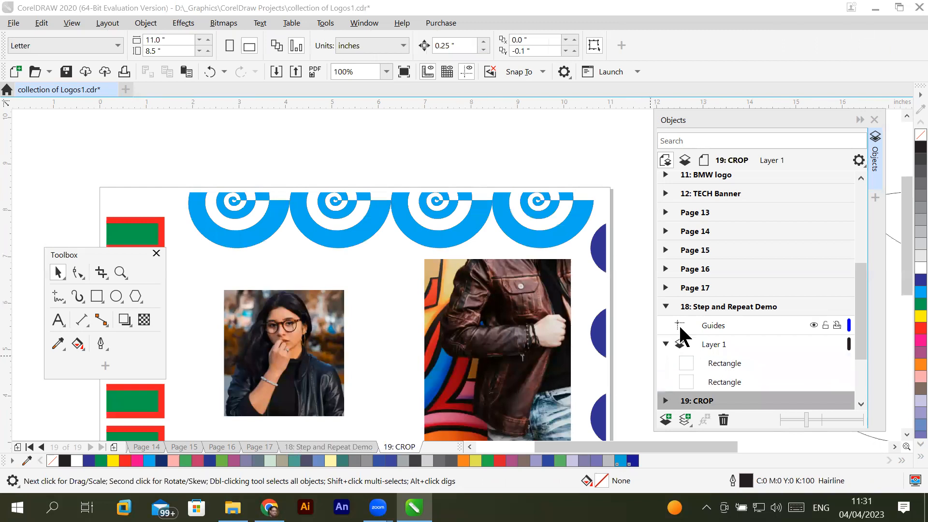
{"action": "left_click", "coordinate": [727, 365]}
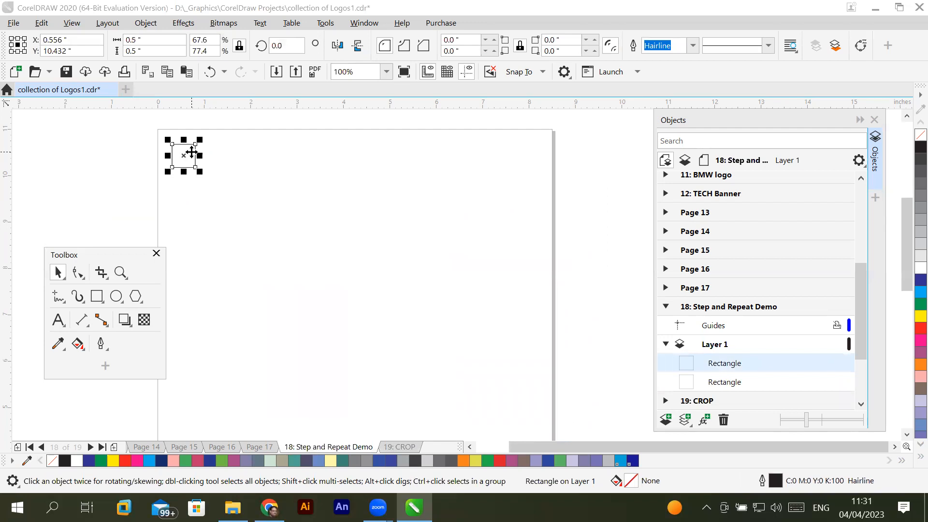
- Nudge the pasted square around the page in 0.25-inch increments, bringing it against the original's right edge at X 1.056, Y 10.432 inches
{"action": "left_click", "coordinate": [185, 154]}
{"action": "left_click", "coordinate": [191, 155]}
{"action": "key", "text": "Right"}
{"action": "key", "text": "Right"}
{"action": "key", "text": "Right"}
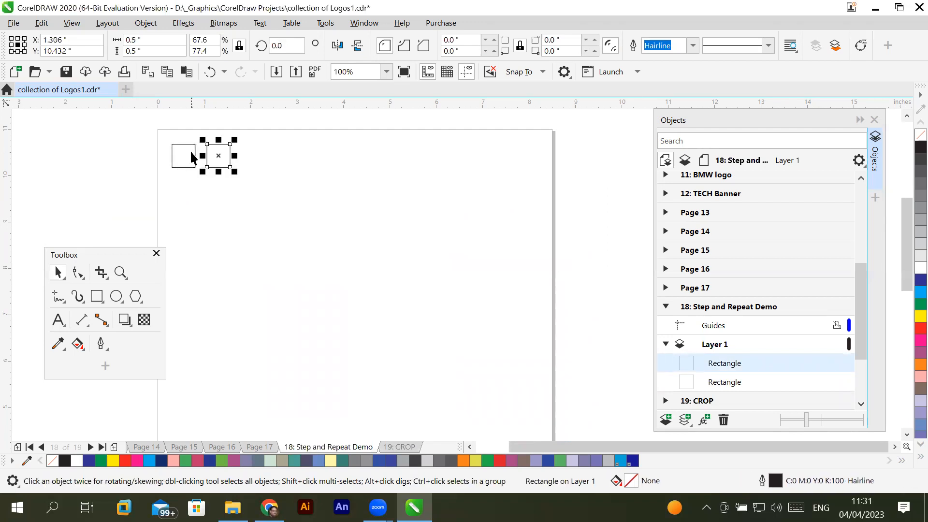
{"action": "key", "text": "Right"}
{"action": "key", "text": "Right"}
{"action": "key", "text": "Right"}
{"action": "key", "text": "Right"}
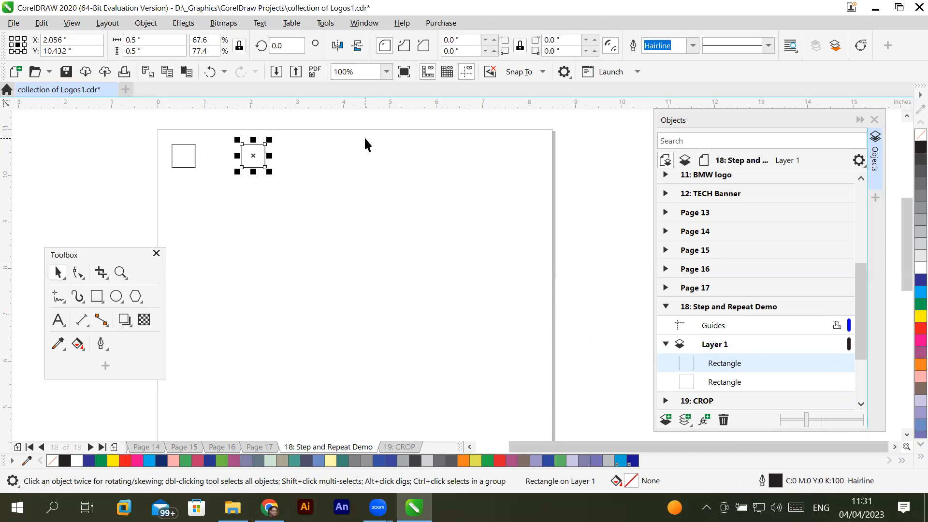
{"action": "key", "text": "Right"}
{"action": "key", "text": "Right"}
{"action": "key", "text": "Down"}
{"action": "key", "text": "Down"}
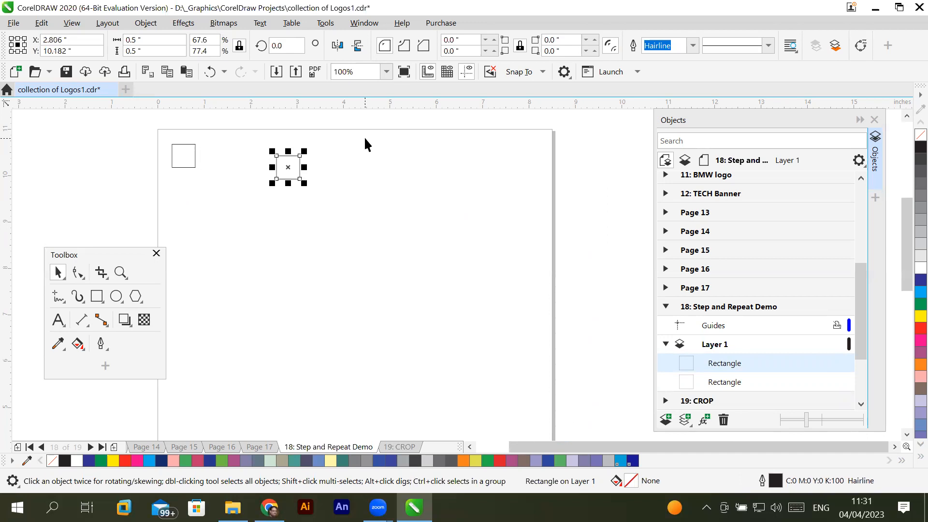
{"action": "key", "text": "Down"}
{"action": "key", "text": "Down"}
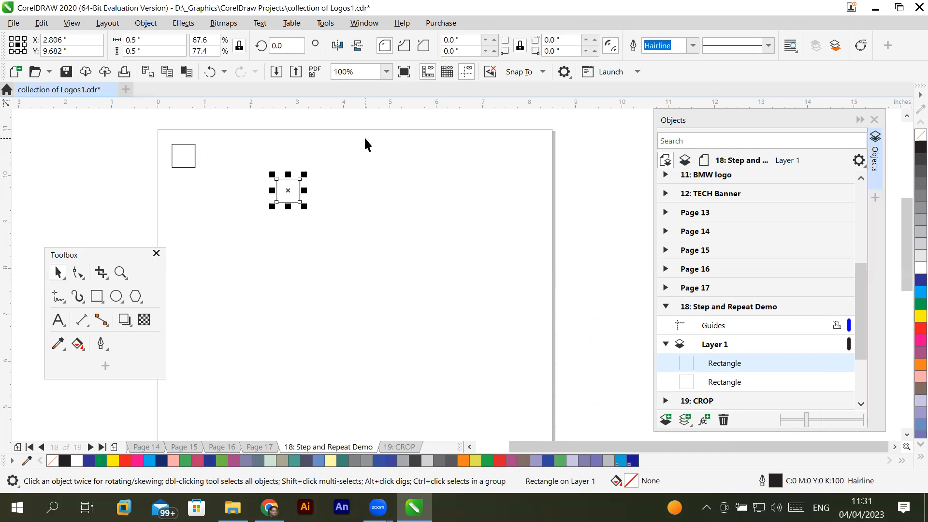
{"action": "key", "text": "Right"}
{"action": "key", "text": "Right"}
{"action": "key", "text": "Left"}
{"action": "key", "text": "Left"}
{"action": "key", "text": "Left"}
{"action": "key", "text": "Left"}
{"action": "key", "text": "Left"}
{"action": "key", "text": "Left"}
{"action": "key", "text": "Left"}
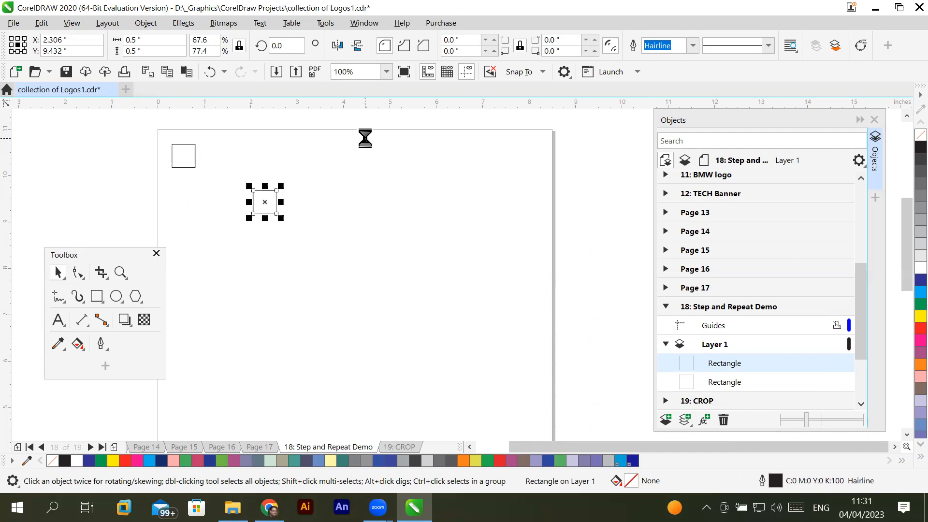
{"action": "key", "text": "Left"}
{"action": "key", "text": "Left"}
{"action": "key", "text": "Right"}
{"action": "key", "text": "Up"}
{"action": "key", "text": "Up"}
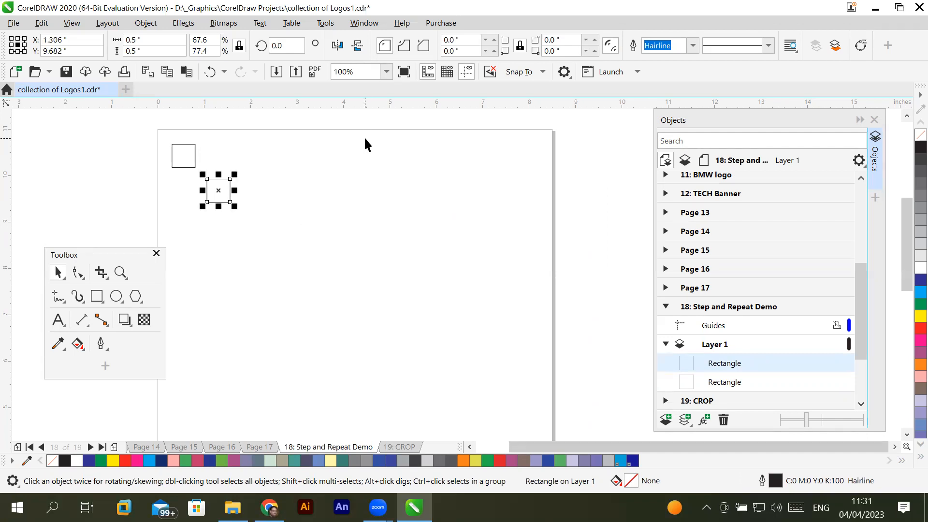
{"action": "key", "text": "Up"}
{"action": "key", "text": "Up"}
{"action": "key", "text": "Left"}
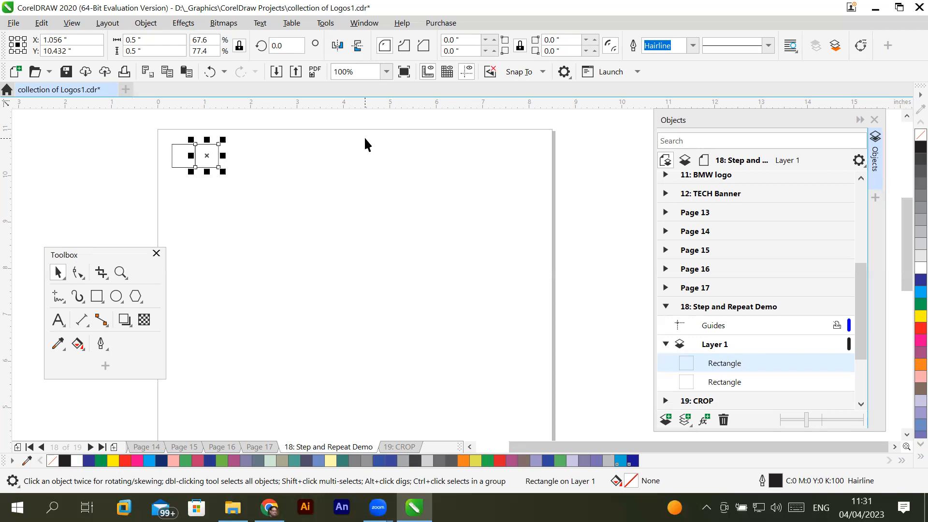
- Try to copy the pair of adjoining squares along the same row, placing the duplicate pair at X 1.759, Y 10.432 inches
{"action": "left_click", "coordinate": [232, 203]}
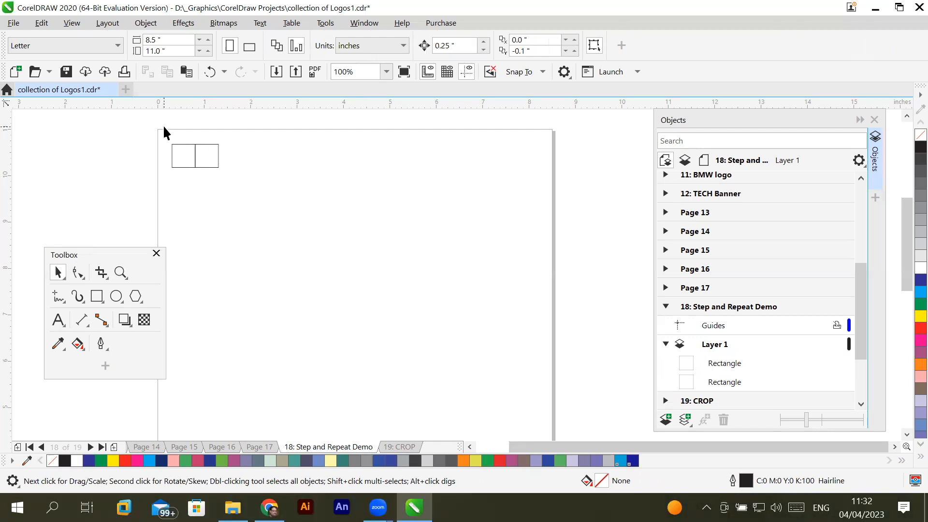
{"action": "left_click_drag", "start_coordinate": [164, 129], "coordinate": [227, 180]}
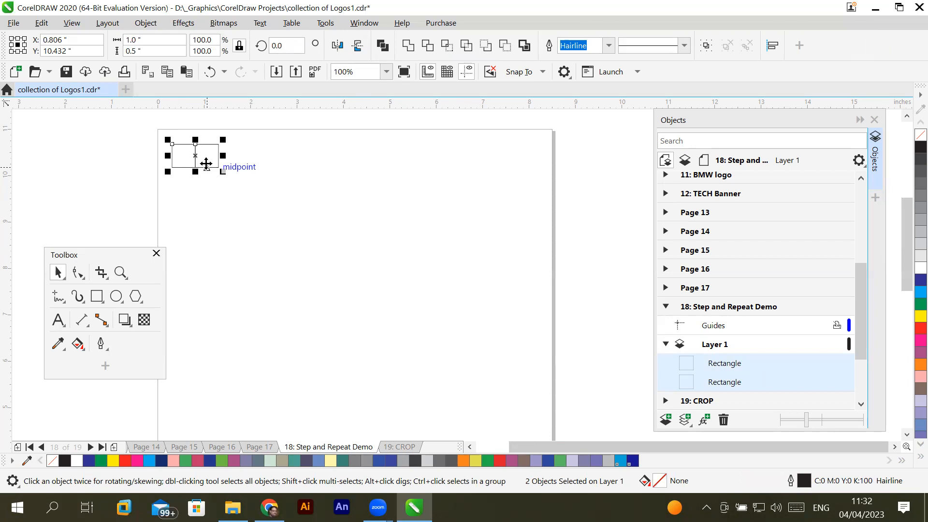
{"action": "left_click_drag", "start_coordinate": [206, 164], "coordinate": [251, 168]}
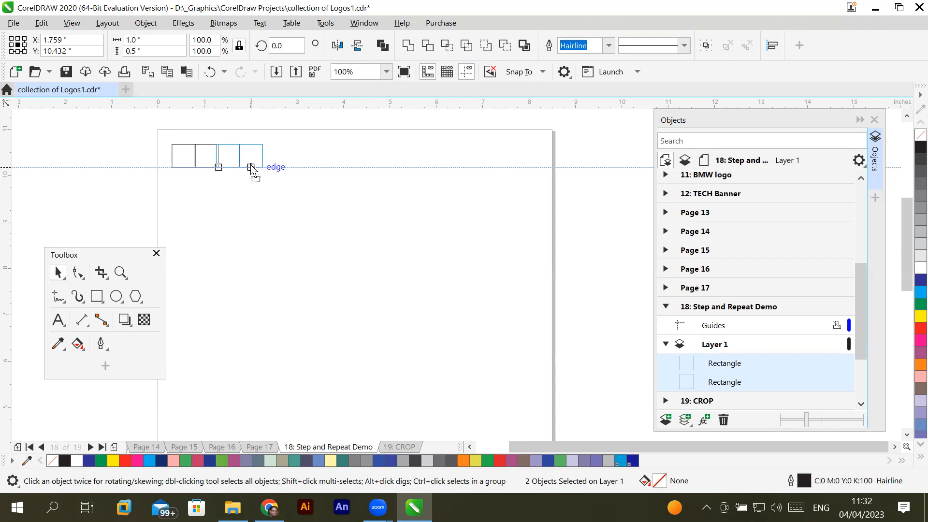
{"action": "left_click_drag", "start_coordinate": [251, 166], "coordinate": [251, 168]}
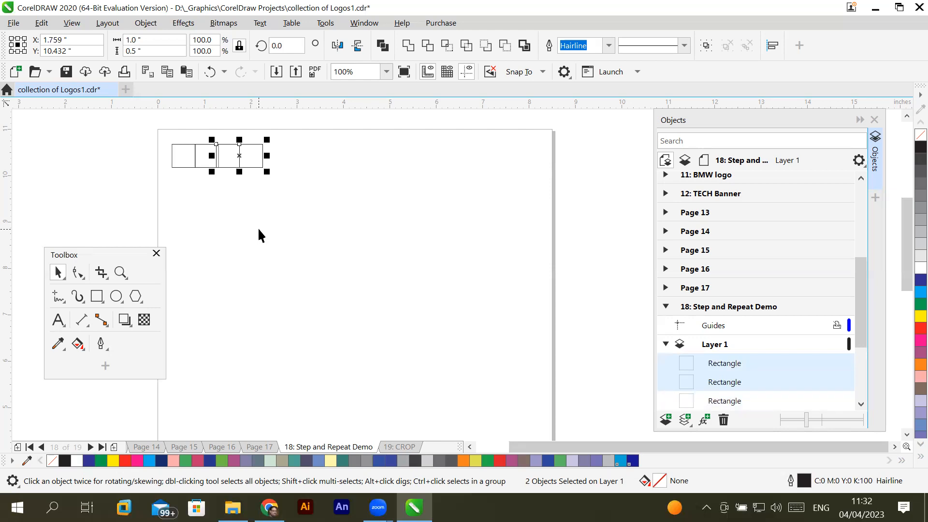
{"action": "key", "text": "ctrl+z"}
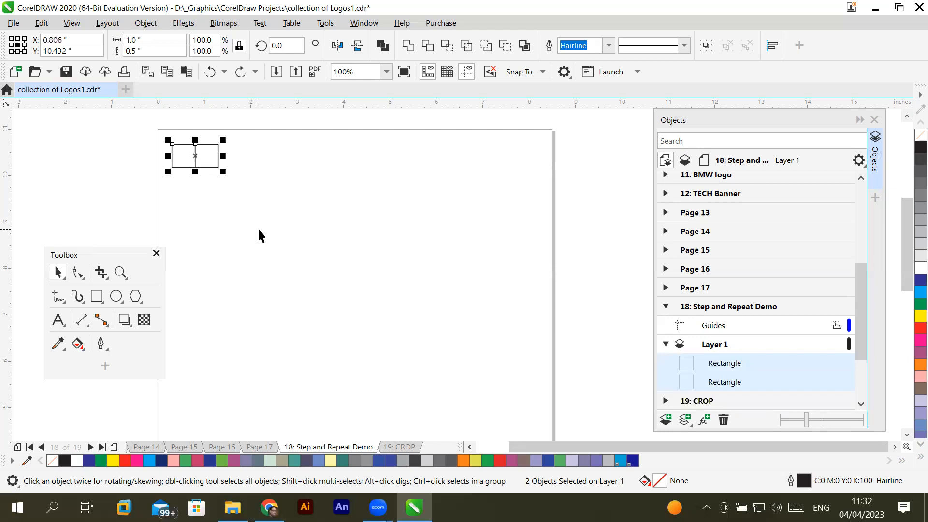
- Copy both squares along the row, placing the duplicate pair beside the originals at X 1.816, Y 10.432 inches
{"action": "left_click", "coordinate": [230, 190]}
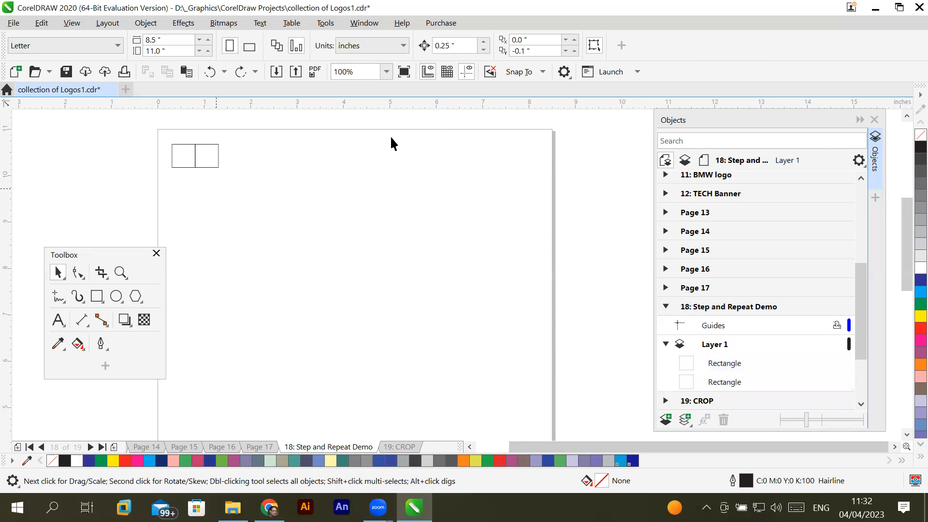
{"action": "left_click_drag", "start_coordinate": [162, 134], "coordinate": [237, 184]}
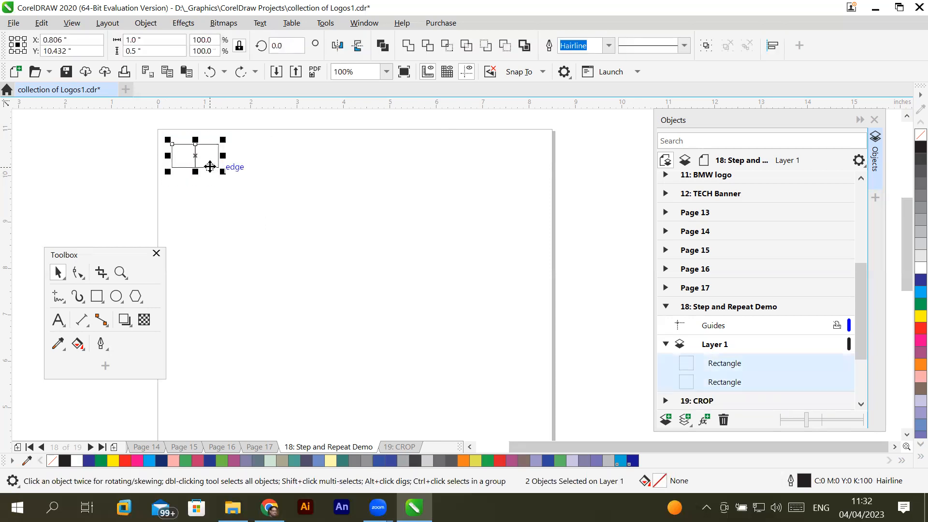
{"action": "left_click_drag", "start_coordinate": [210, 167], "coordinate": [257, 168]}
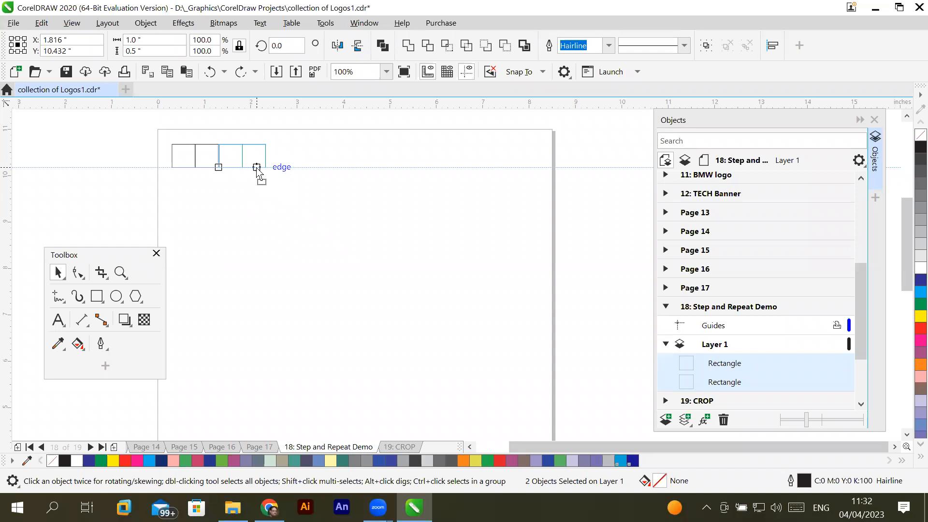
{"action": "left_click_drag", "start_coordinate": [256, 168], "coordinate": [255, 165]}
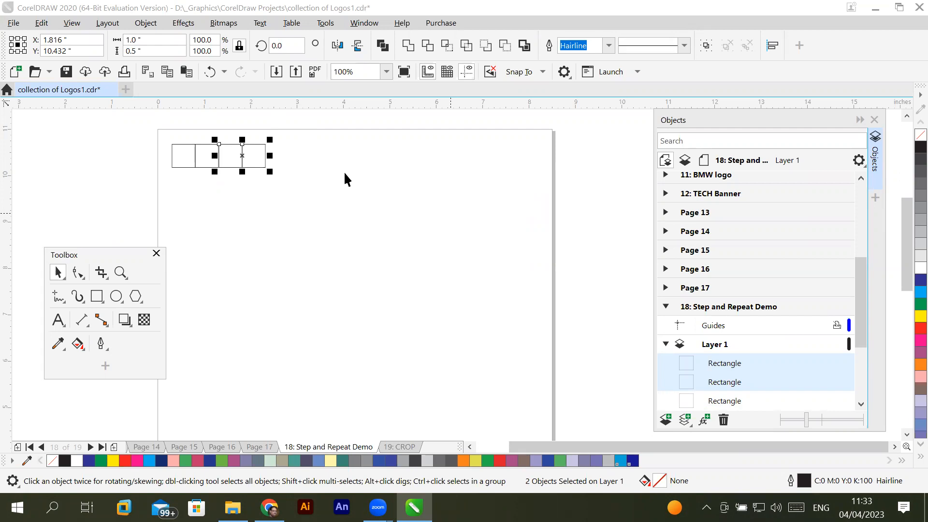
{"action": "left_click", "coordinate": [179, 176]}
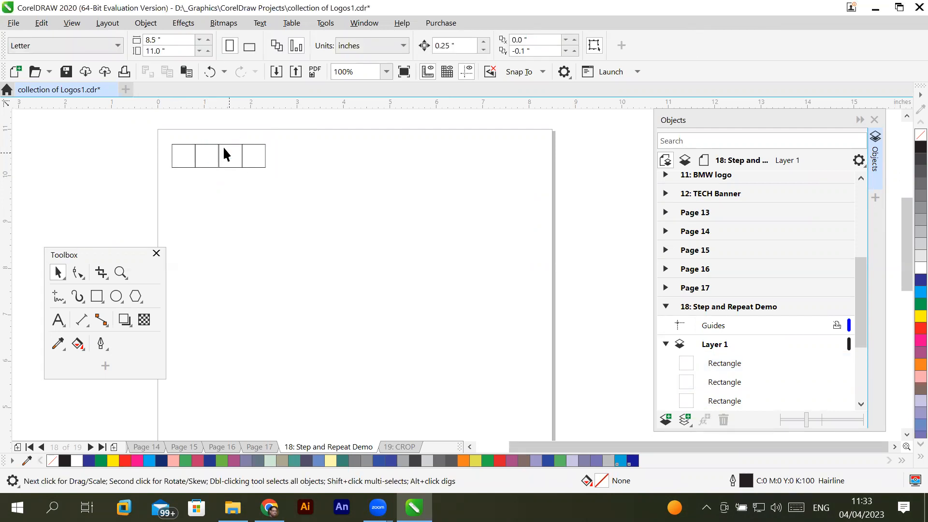
- Select the second, third and fourth squares in the row and delete them, keeping only the first square
{"action": "left_click", "coordinate": [207, 150]}
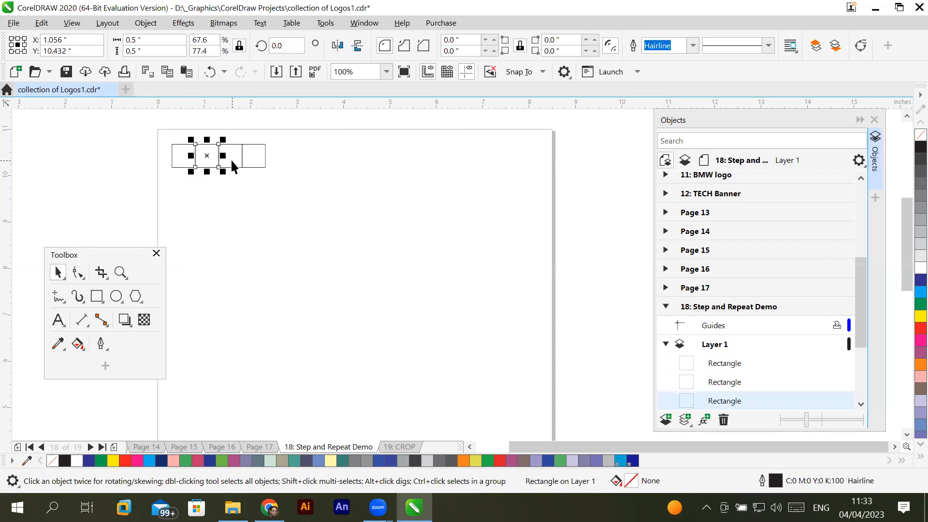
{"action": "left_click", "coordinate": [241, 159], "text": "shift"}
{"action": "left_click", "coordinate": [257, 162], "text": "shift"}
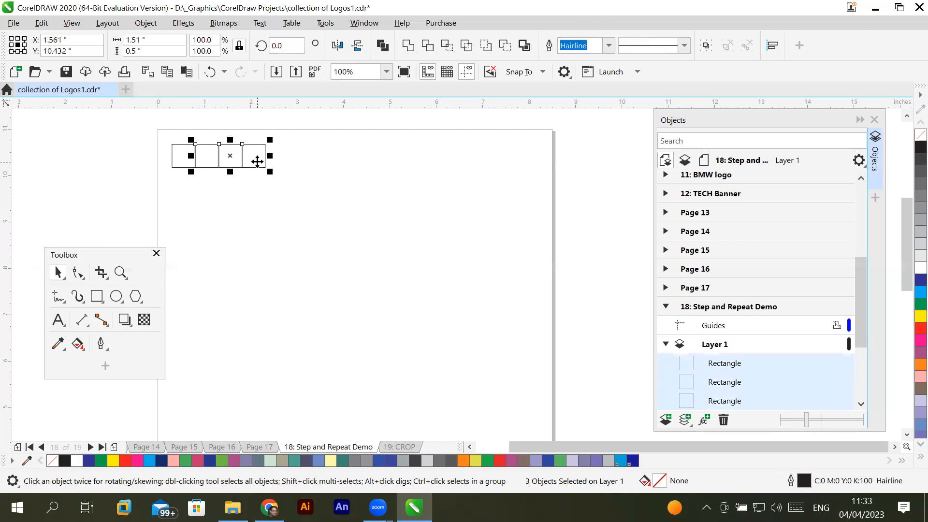
{"action": "key", "text": "Delete"}
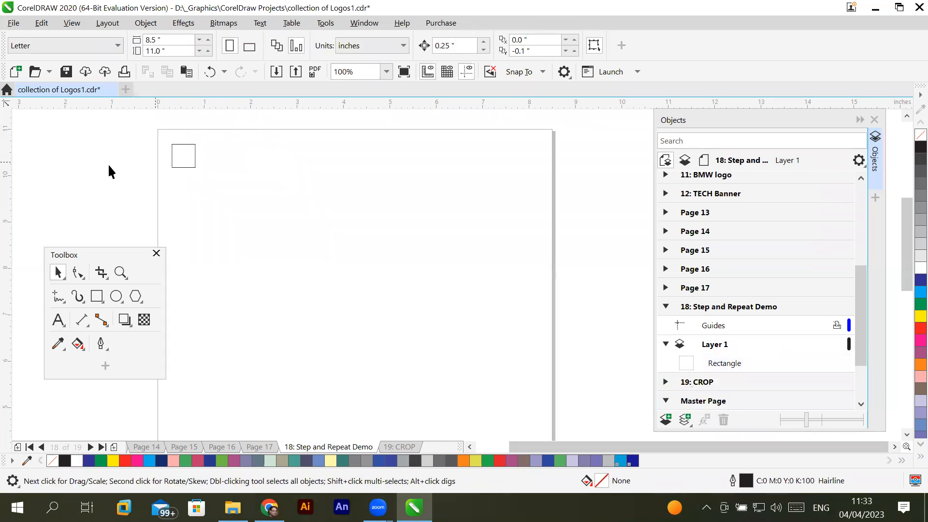
- Create a copy of the remaining square rotated to about 316° around the same centre, forming an eight-pointed star outline
{"action": "left_click", "coordinate": [184, 167]}
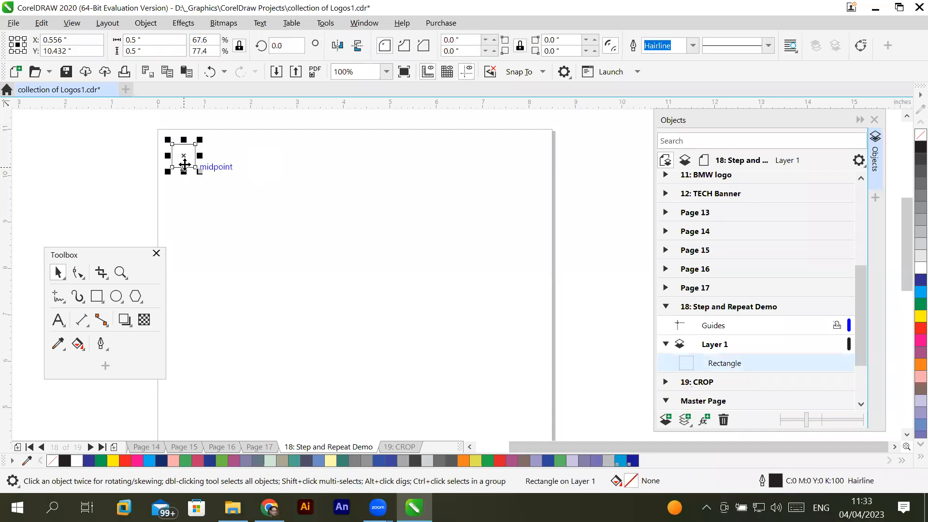
{"action": "left_click", "coordinate": [185, 164]}
{"action": "left_click_drag", "start_coordinate": [200, 140], "coordinate": [211, 162]}
{"action": "right_click", "coordinate": [211, 161]}
{"action": "left_click", "coordinate": [197, 199]}
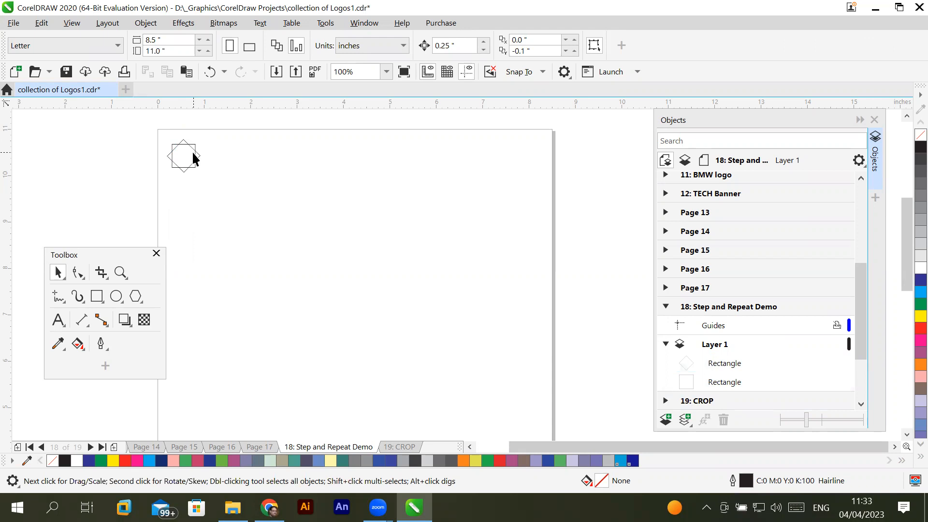
- Fill the upright square with red and the rotated copy with blue (C:100 M:100 Y:0 K:0)
{"action": "scroll", "coordinate": [167, 136], "scroll_direction": "up", "scroll_amount": 2}
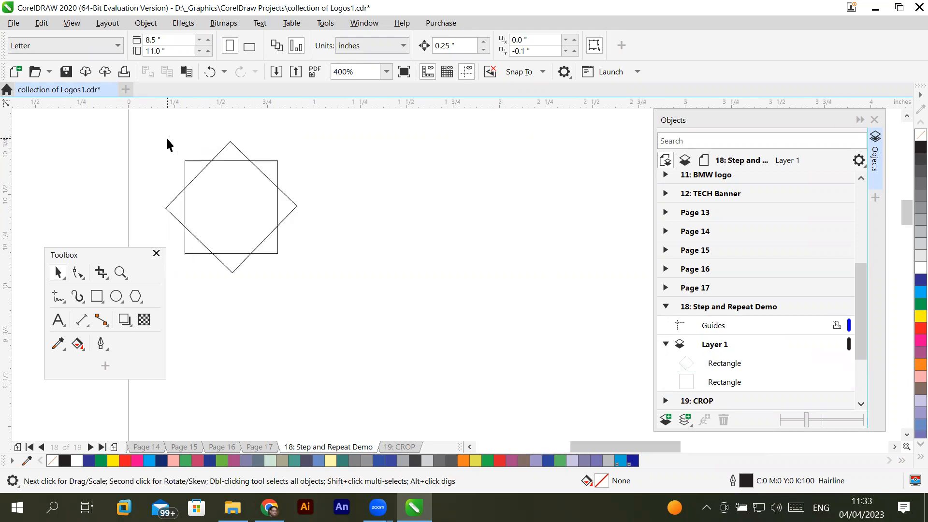
{"action": "left_click", "coordinate": [188, 252]}
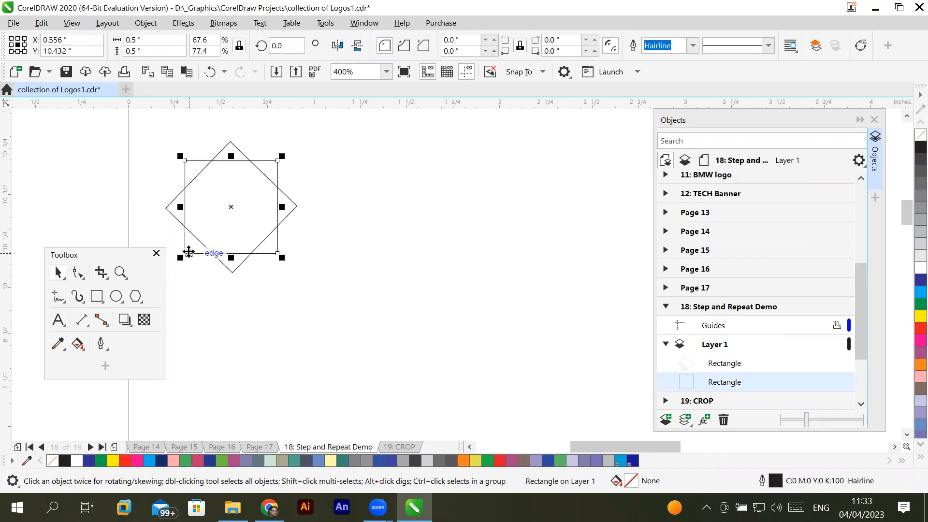
{"action": "left_click", "coordinate": [920, 329]}
{"action": "left_click", "coordinate": [293, 206]}
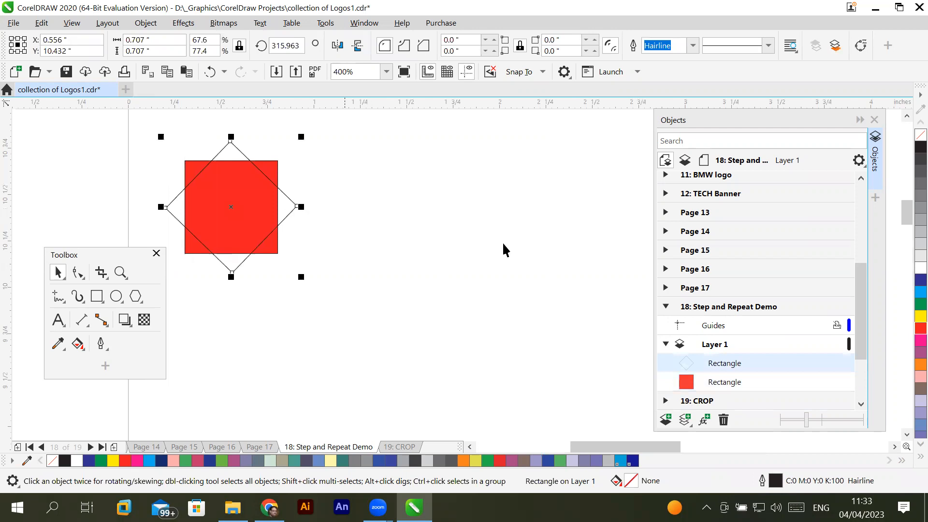
{"action": "left_click", "coordinate": [920, 280]}
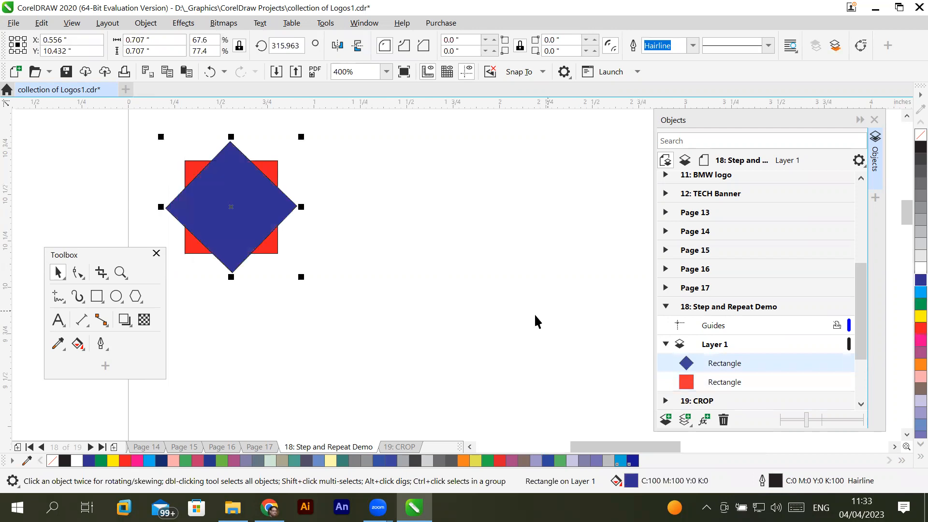
{"action": "left_click", "coordinate": [535, 315]}
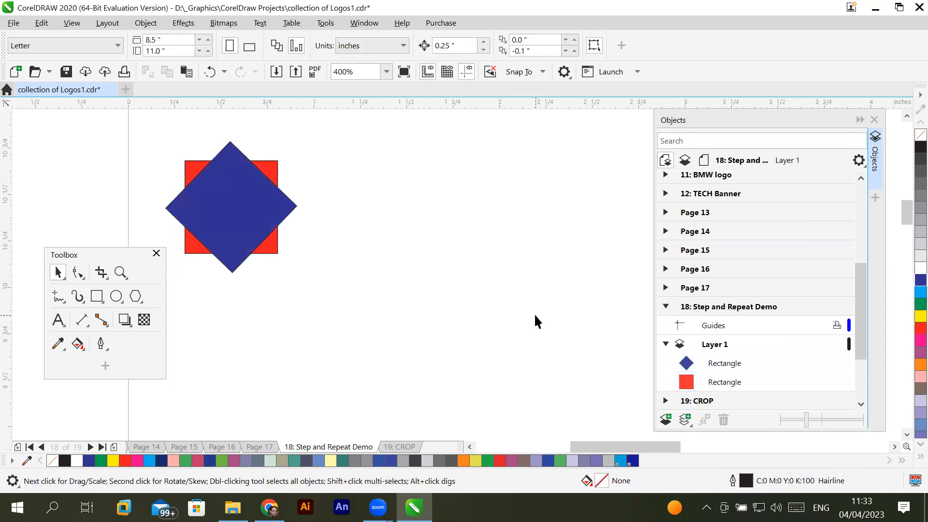
- Select the red square and blue diamond together, and move the floating Toolbox clear below them
{"action": "left_click", "coordinate": [264, 206]}
{"action": "left_click_drag", "start_coordinate": [140, 125], "coordinate": [317, 296]}
{"action": "scroll", "coordinate": [320, 290], "scroll_direction": "down", "scroll_amount": 1}
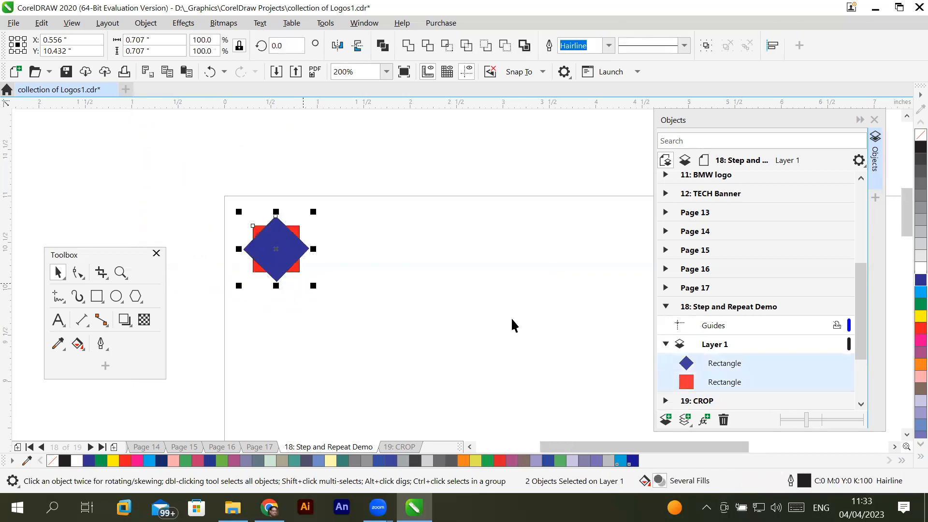
{"action": "left_click_drag", "start_coordinate": [566, 449], "coordinate": [594, 448]}
{"action": "left_click_drag", "start_coordinate": [99, 255], "coordinate": [87, 296]}
- Open the Step and Repeat docker for the selected shapes and collapse the Objects docker covering it
{"action": "left_click", "coordinate": [41, 23]}
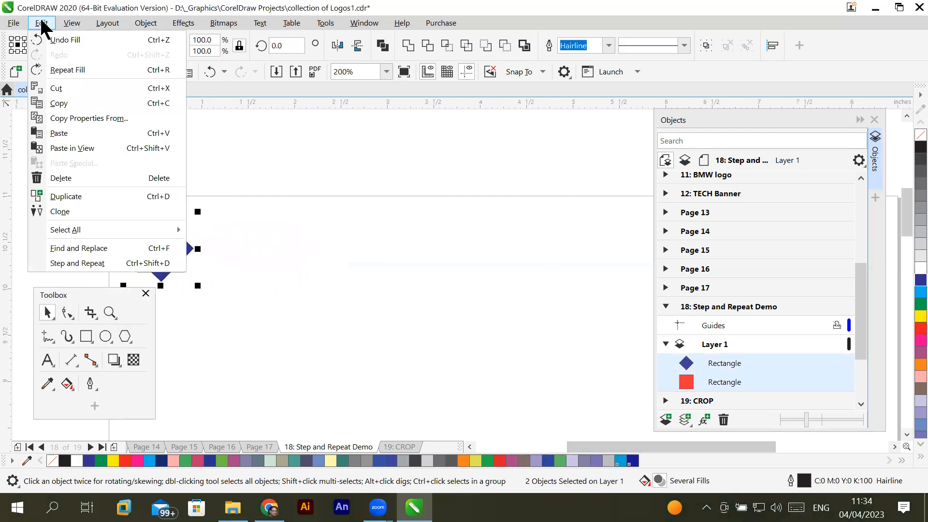
{"action": "left_click", "coordinate": [110, 264]}
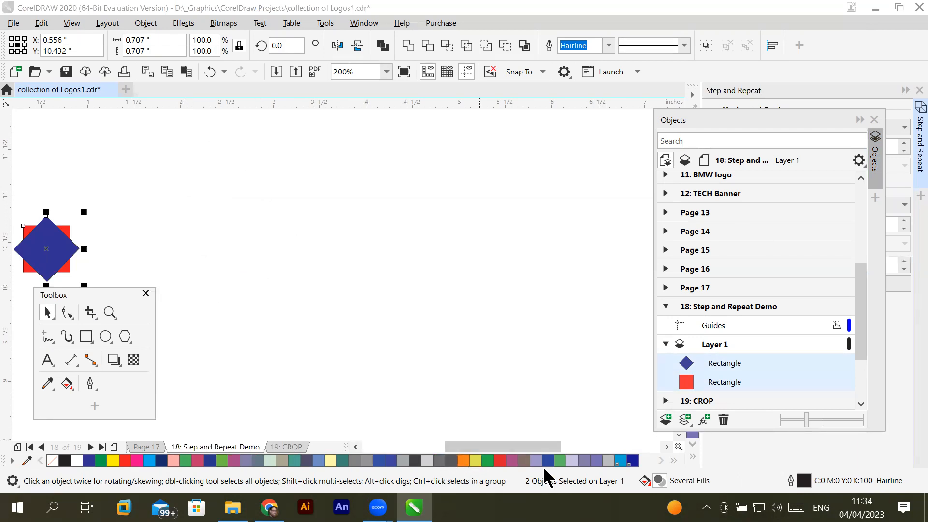
{"action": "left_click", "coordinate": [865, 119]}
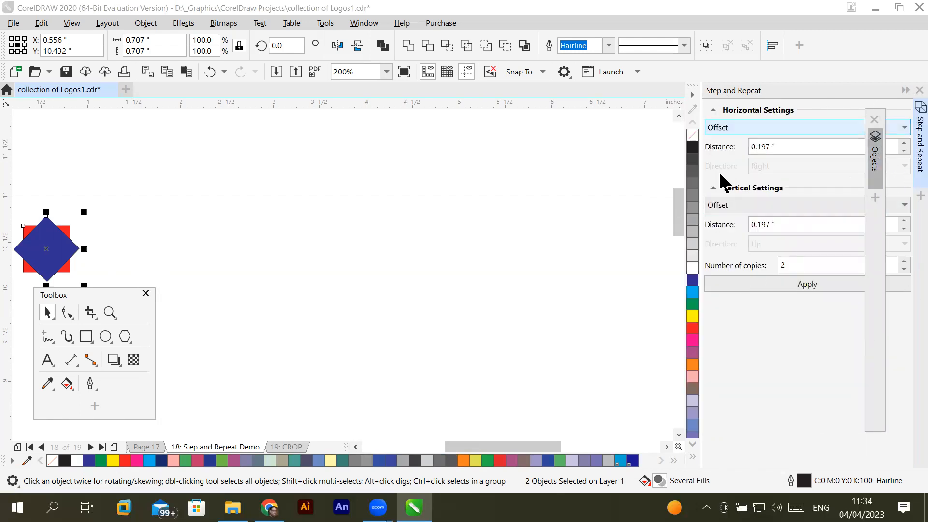
{"action": "left_click", "coordinate": [874, 162]}
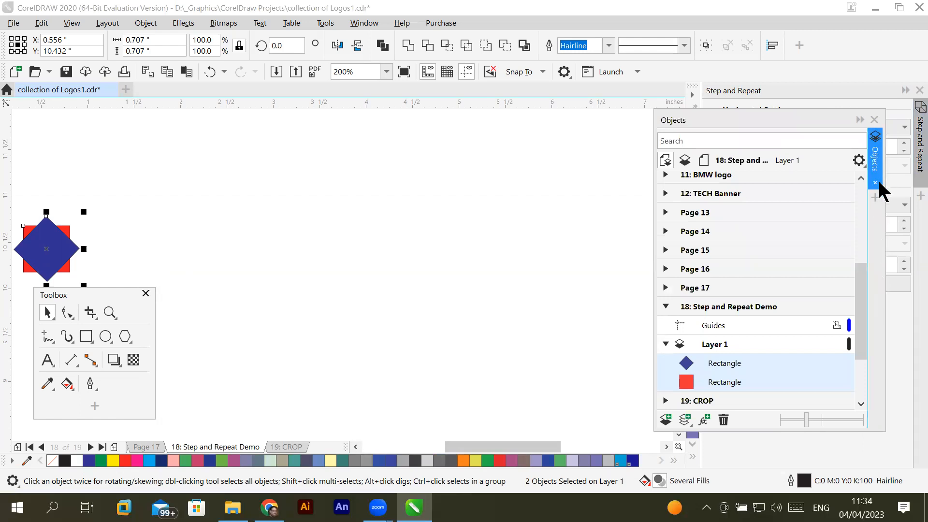
{"action": "left_click", "coordinate": [875, 166]}
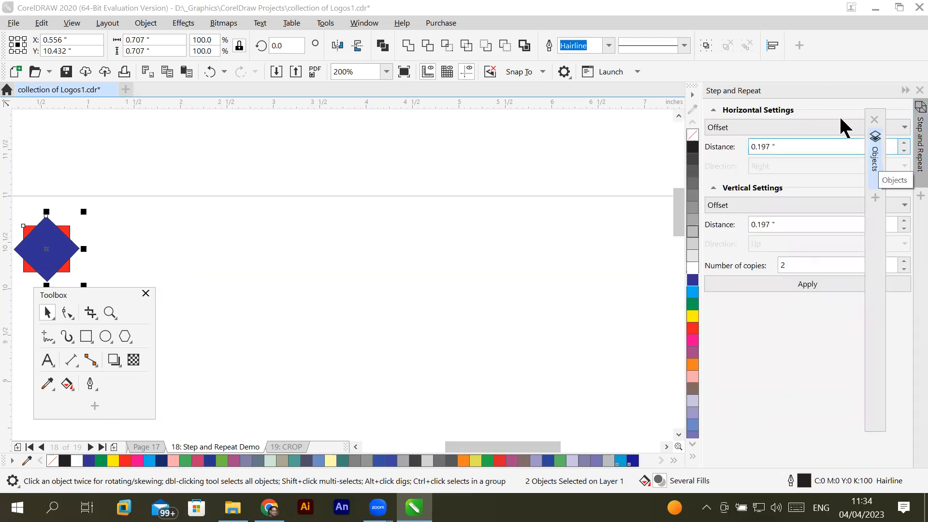
- Try to undock the Step and Repeat docker, and collapse and re-expand it
{"action": "left_click_drag", "start_coordinate": [792, 93], "coordinate": [706, 109]}
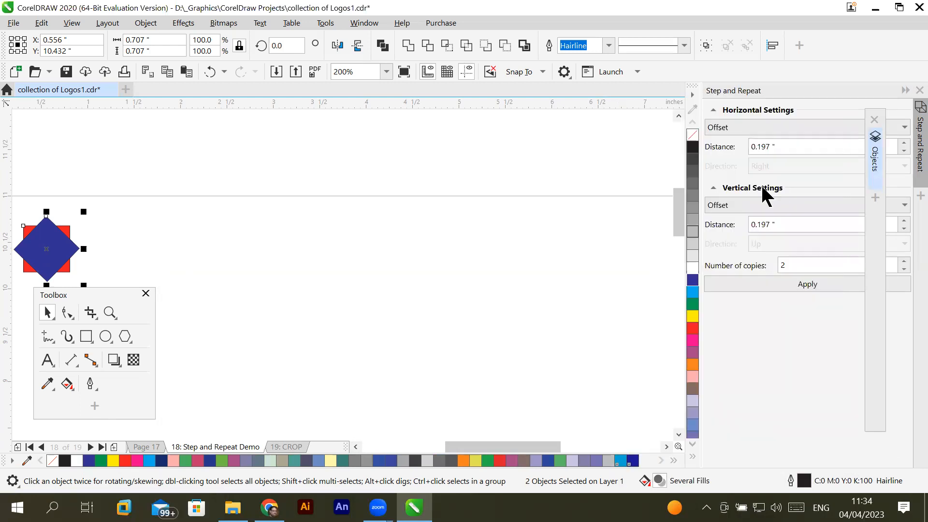
{"action": "left_click", "coordinate": [905, 91]}
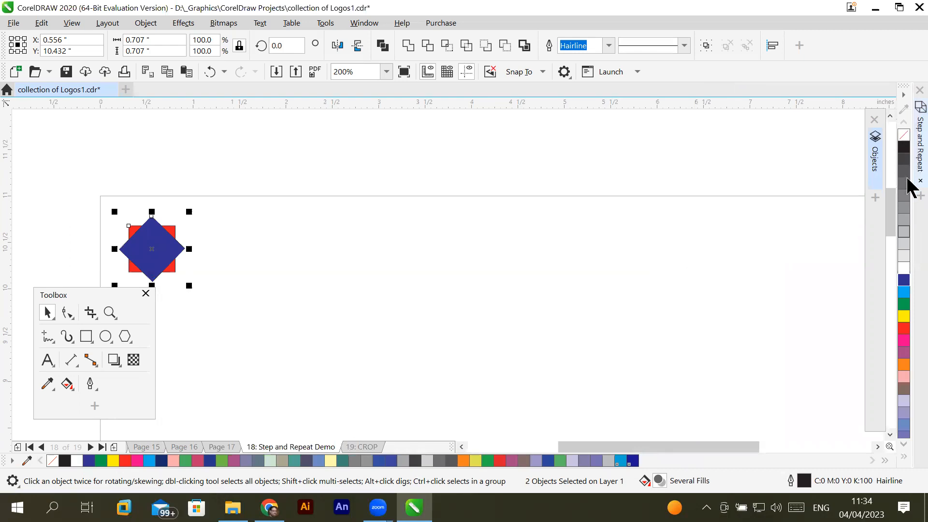
{"action": "left_click", "coordinate": [909, 151]}
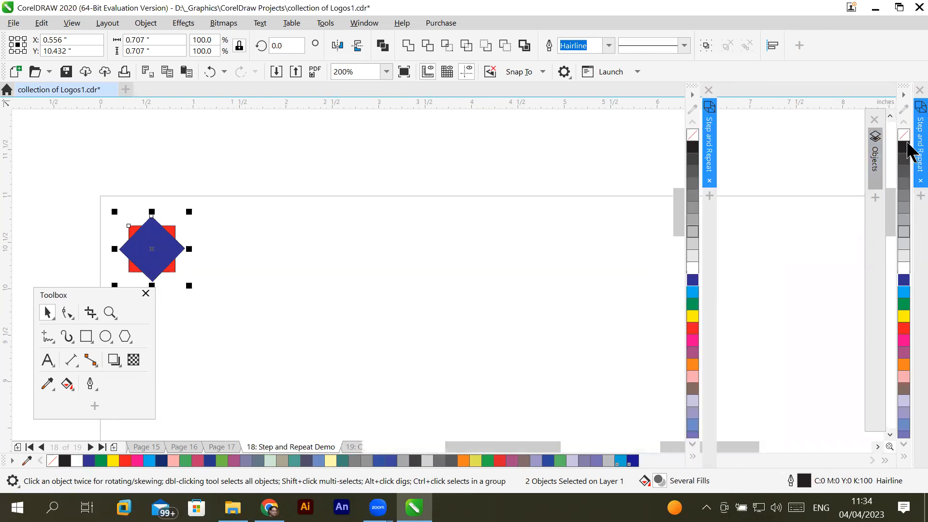
- Check the Step and Repeat entry in the list of available dockers
{"action": "left_click", "coordinate": [365, 24]}
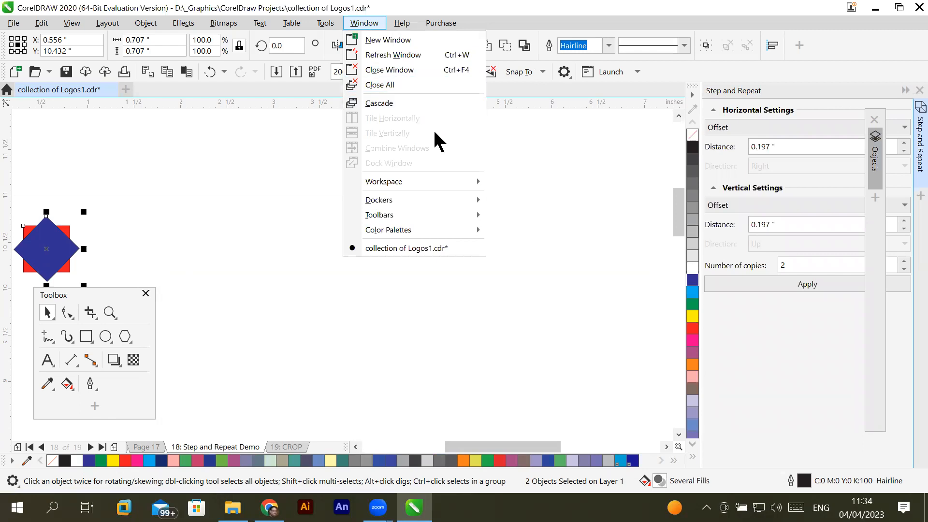
{"action": "left_click", "coordinate": [372, 23]}
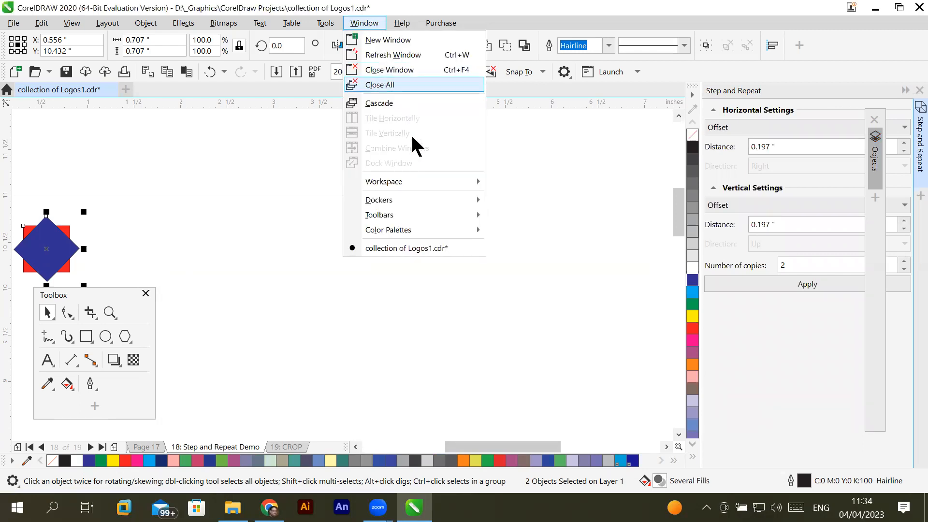
{"action": "mouse_move", "coordinate": [424, 200]}
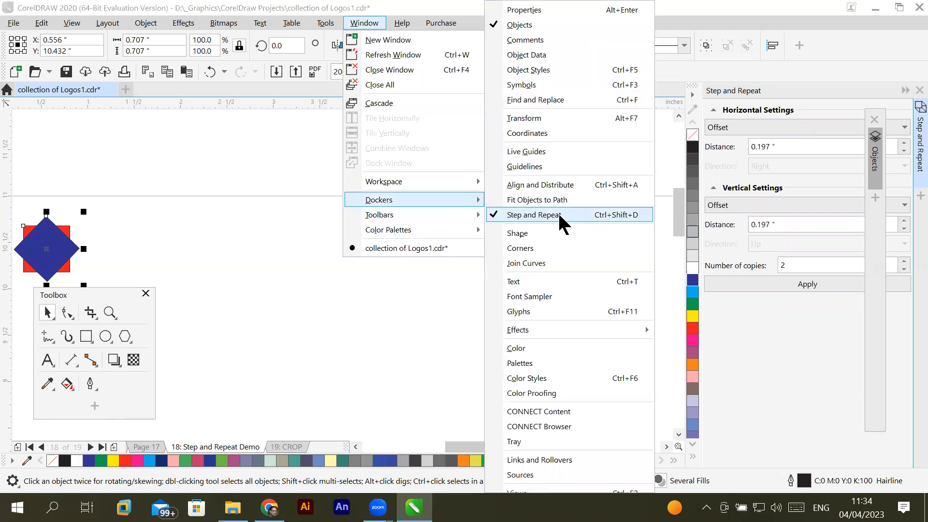
{"action": "left_click", "coordinate": [405, 326]}
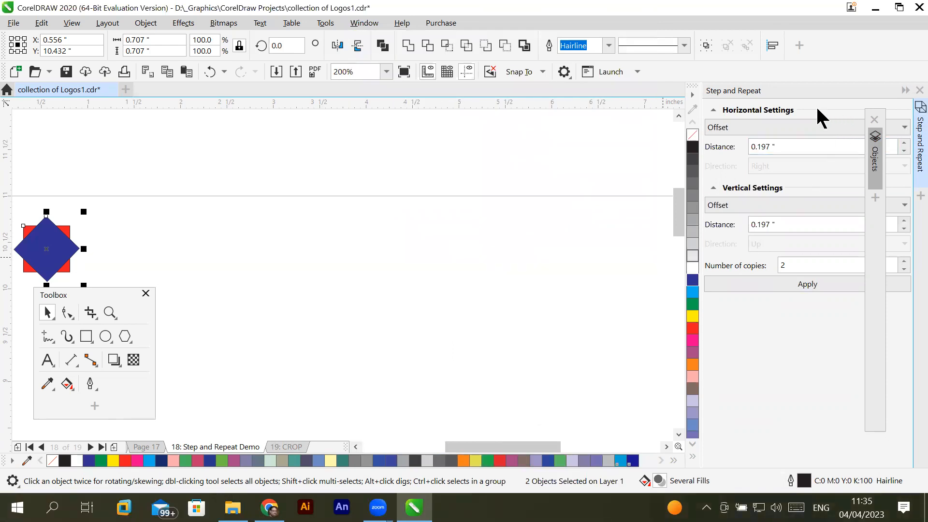
- Close the Step and Repeat docker, reopen it from the list of dockers, and close it again
{"action": "left_click", "coordinate": [919, 91]}
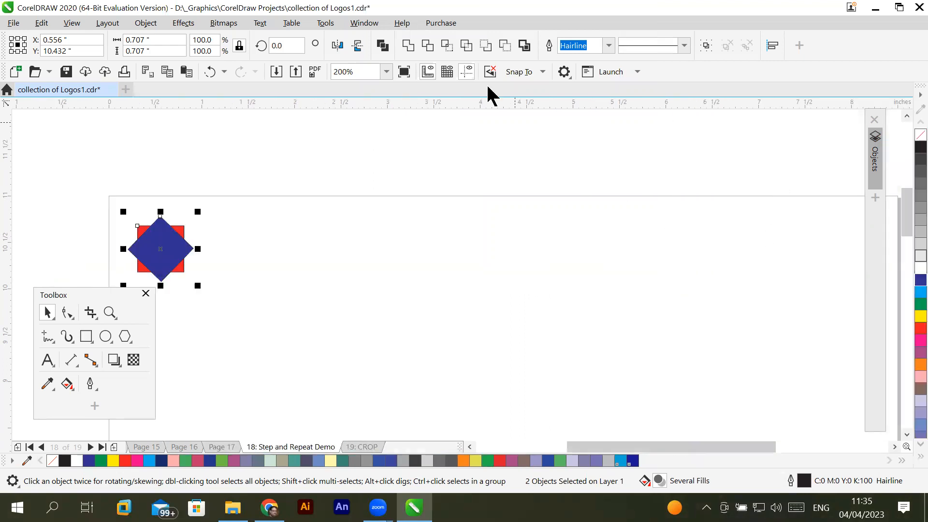
{"action": "left_click", "coordinate": [362, 21]}
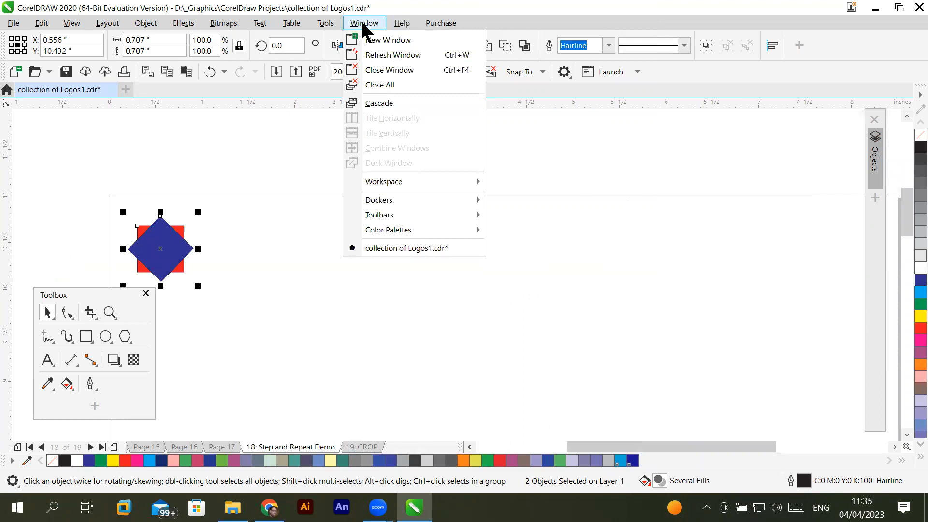
{"action": "mouse_move", "coordinate": [390, 201]}
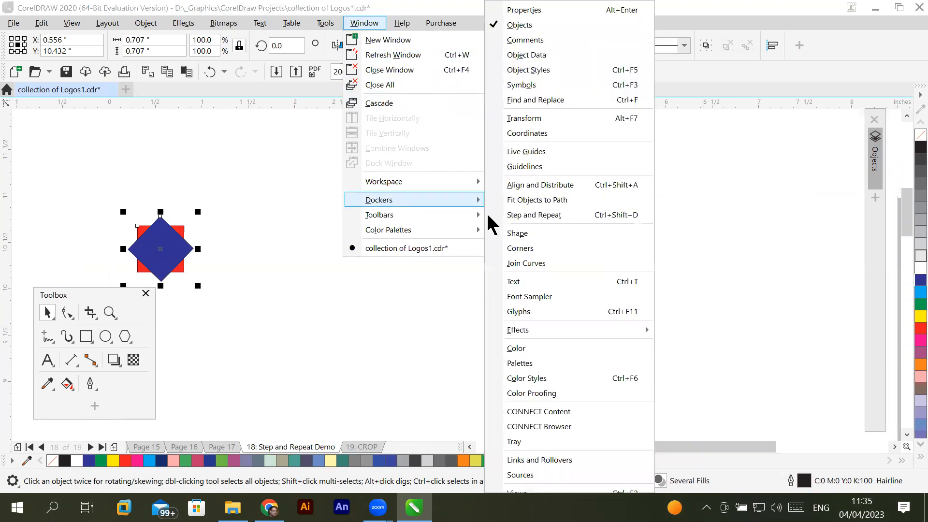
{"action": "left_click", "coordinate": [586, 217]}
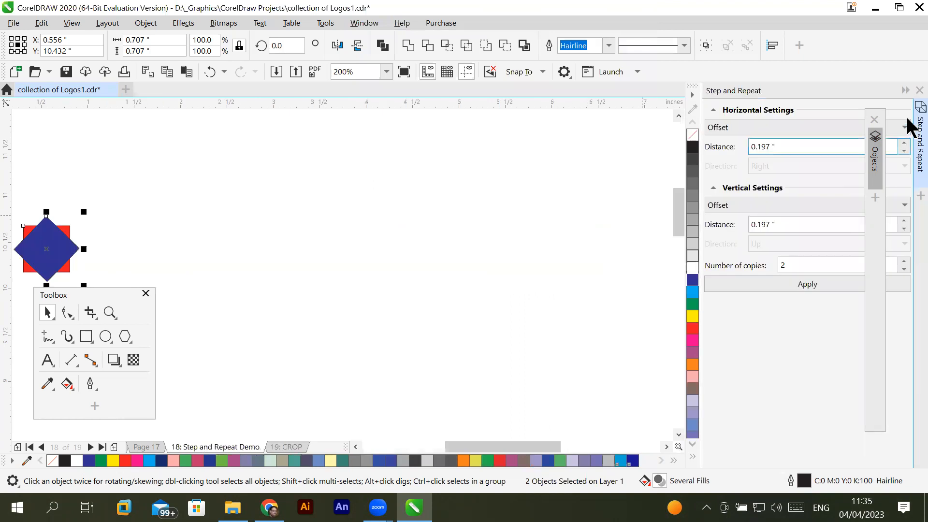
{"action": "left_click", "coordinate": [920, 91]}
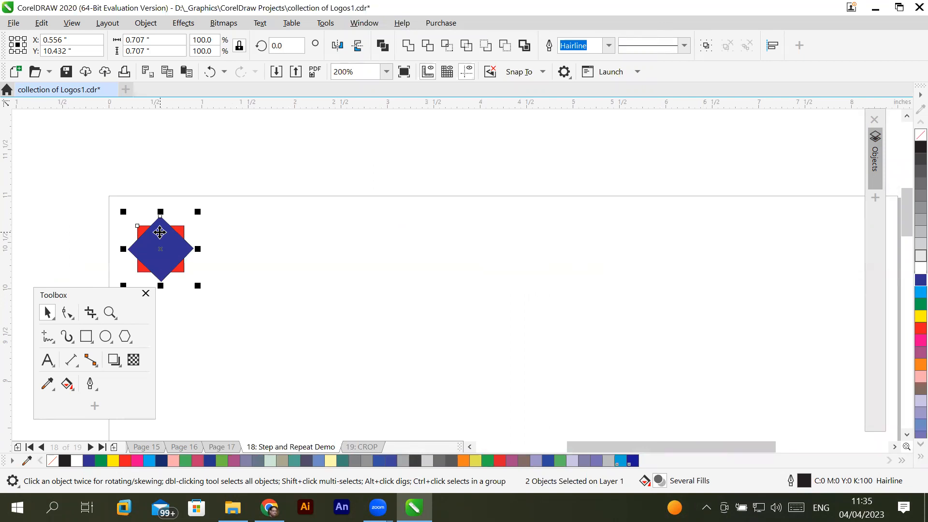
- Open the Step and Repeat docker from the editing commands and collapse its horizontal and vertical settings
{"action": "left_click", "coordinate": [36, 23]}
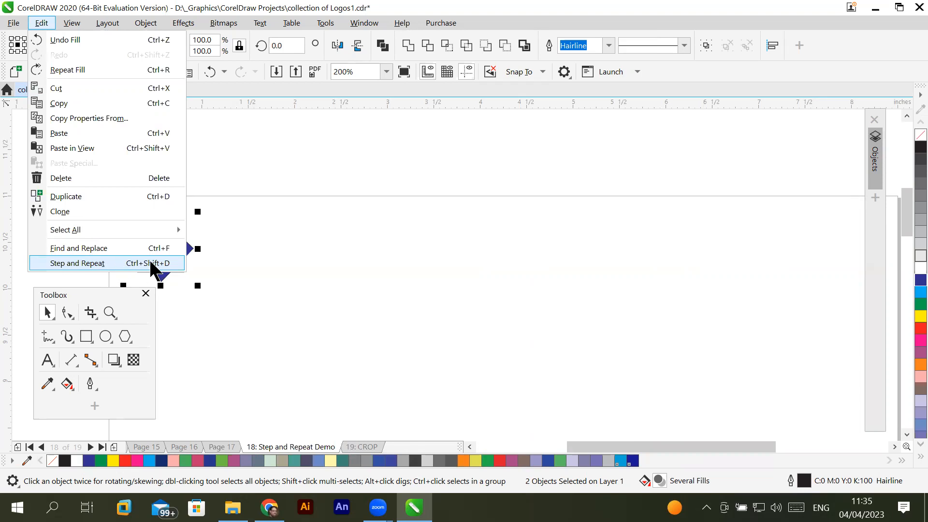
{"action": "left_click", "coordinate": [77, 262]}
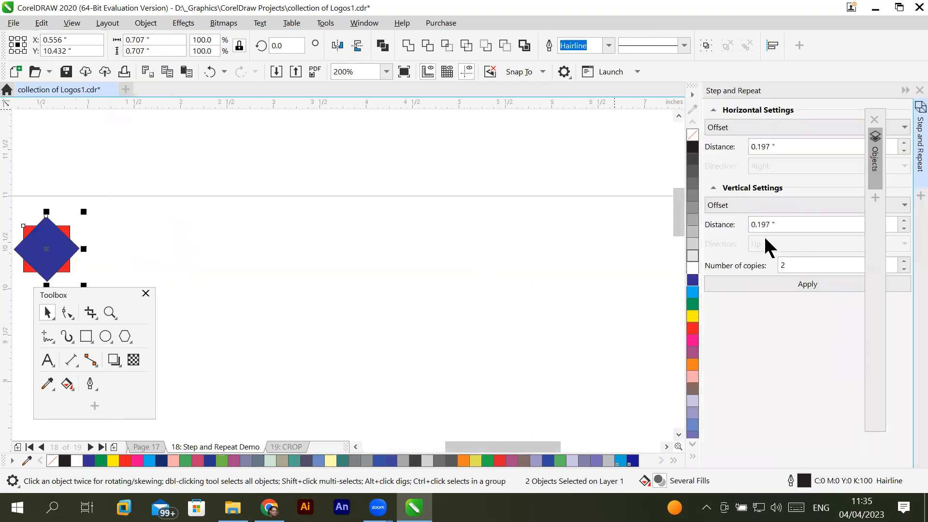
{"action": "left_click", "coordinate": [714, 111]}
{"action": "left_click", "coordinate": [714, 130]}
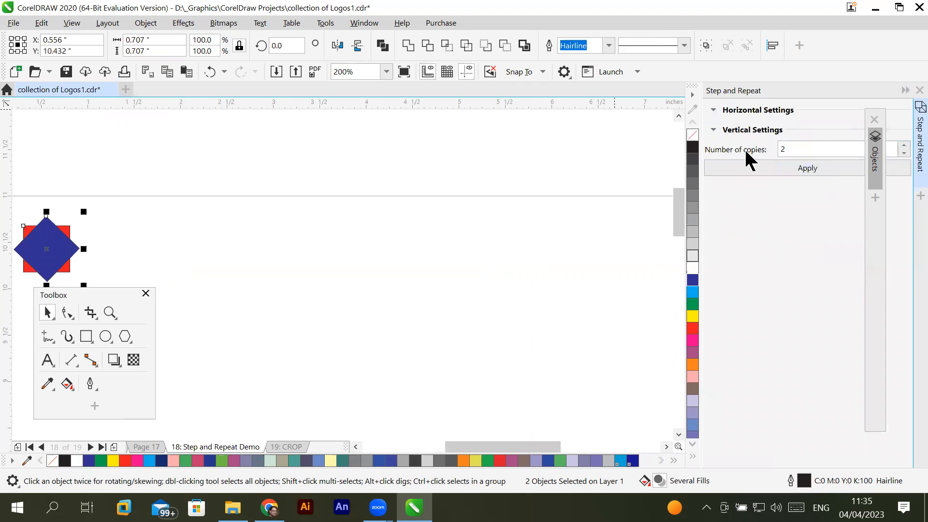
- Set the number of copies for Step and Repeat to 10
{"action": "double_click", "coordinate": [788, 149]}
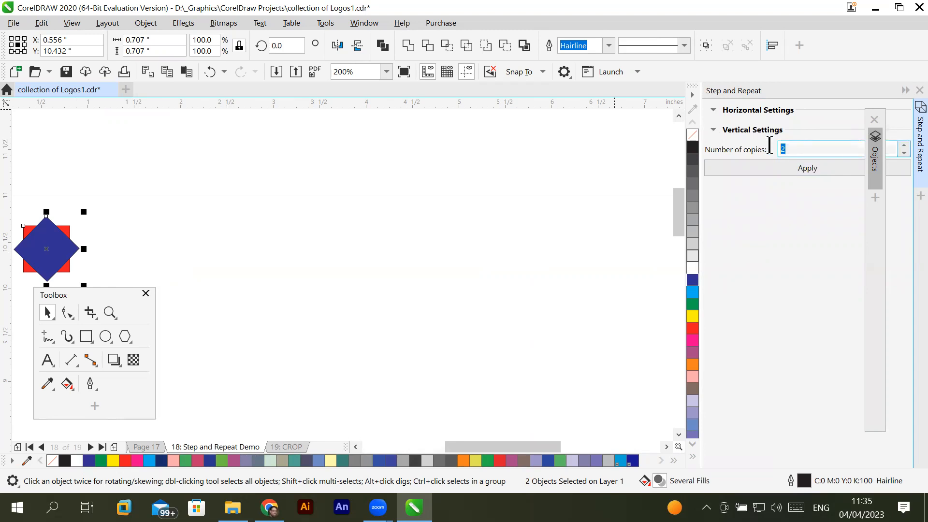
{"action": "left_click", "coordinate": [904, 144]}
{"action": "left_click", "coordinate": [904, 146]}
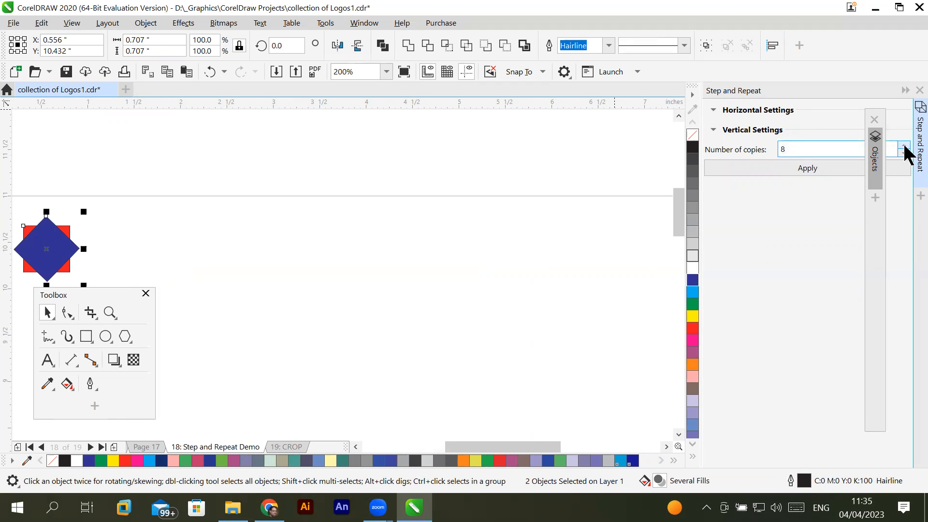
{"action": "left_click", "coordinate": [904, 146]}
{"action": "left_click", "coordinate": [904, 146]}
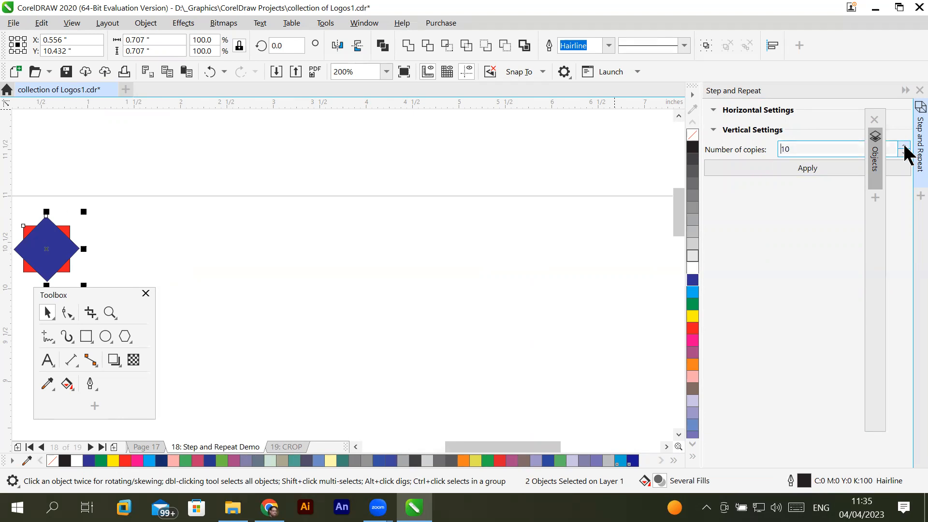
{"action": "left_click_drag", "start_coordinate": [815, 148], "coordinate": [730, 149]}
{"action": "left_click", "coordinate": [816, 148]}
- Set the horizontal offset distance to 0.8 inches and apply Step and Repeat to the square and diamond motif
{"action": "left_click", "coordinate": [714, 111]}
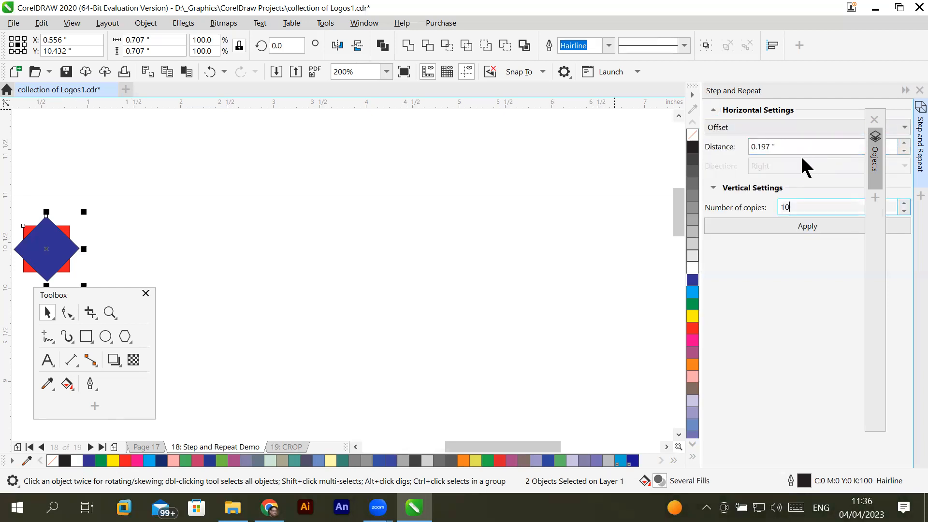
{"action": "left_click_drag", "start_coordinate": [795, 146], "coordinate": [750, 147]}
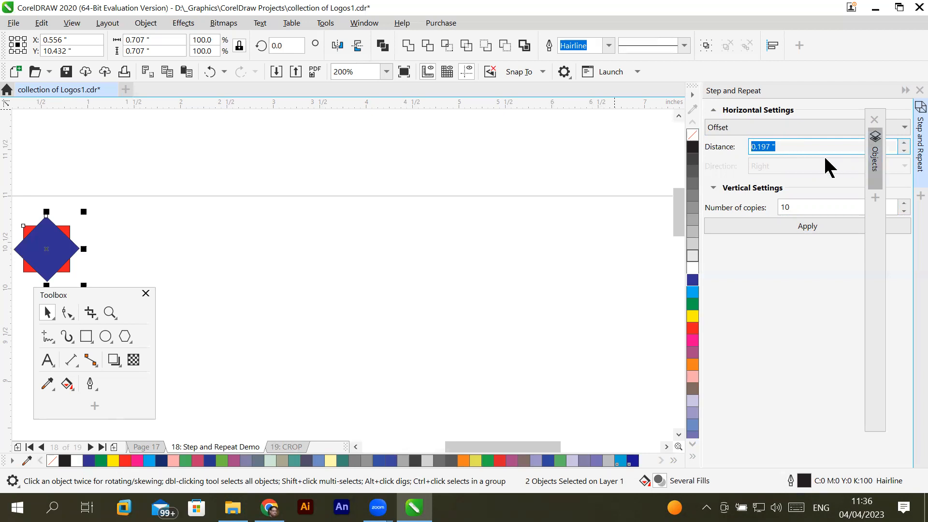
{"action": "type", "text": "."}
{"action": "type", "text": "6"}
{"action": "key", "text": "BackSpace"}
{"action": "type", "text": "8"}
{"action": "left_click", "coordinate": [798, 234]}
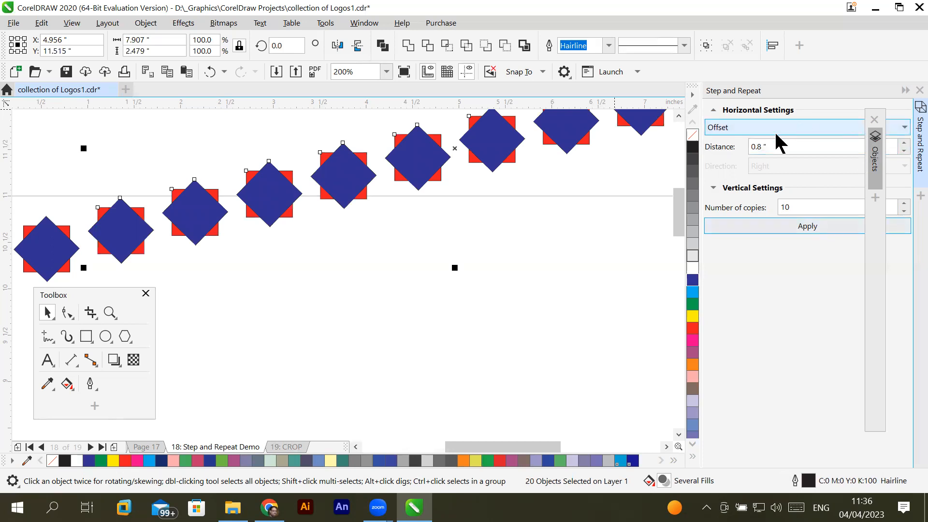
- Check the available horizontal offset modes and, with the copies deselected, the document's duplicate distance
{"action": "left_click", "coordinate": [904, 128]}
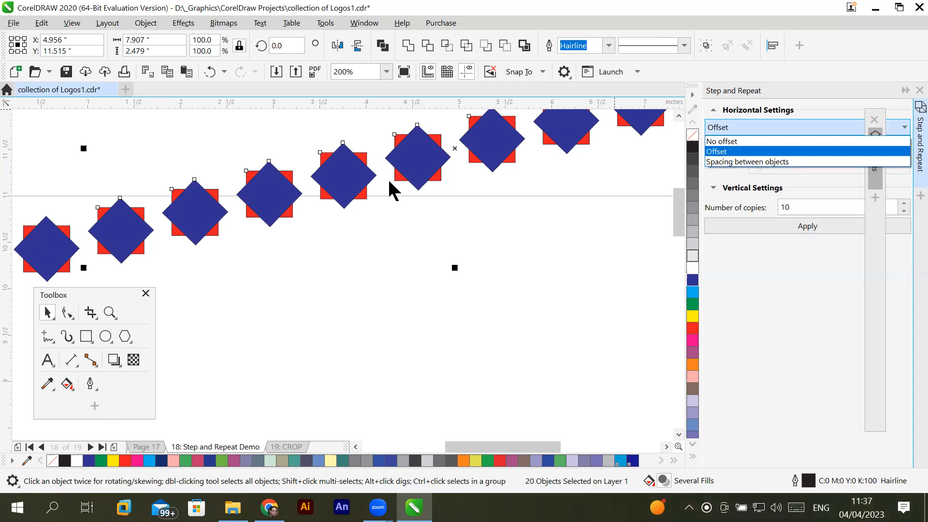
{"action": "left_click", "coordinate": [369, 317]}
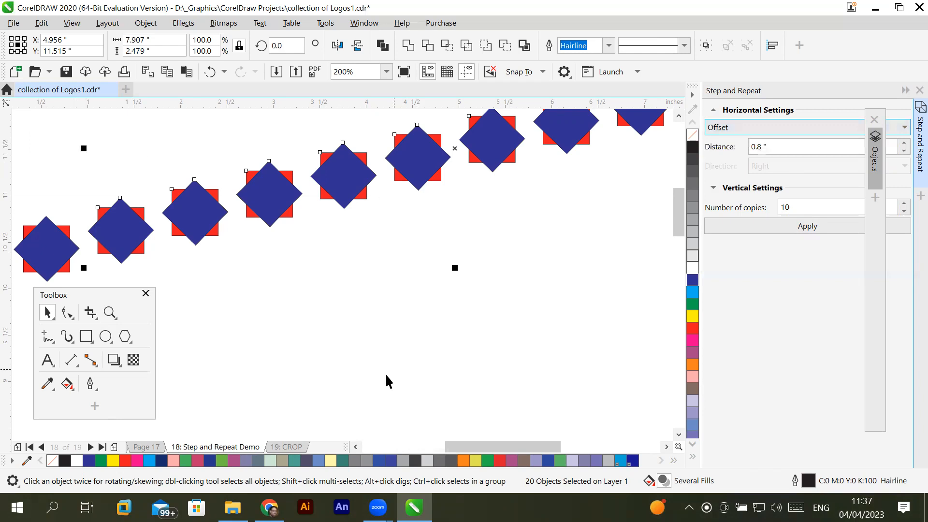
{"action": "left_click", "coordinate": [351, 359]}
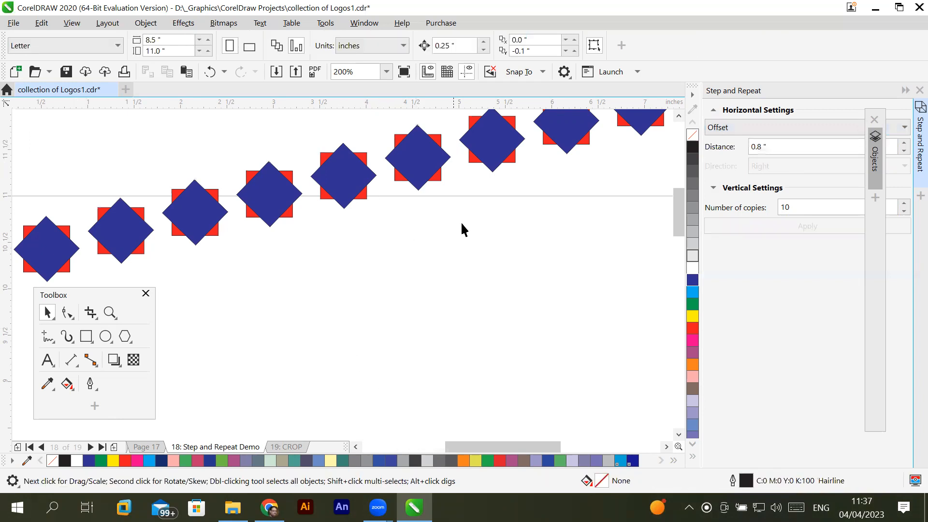
{"action": "double_click", "coordinate": [537, 49]}
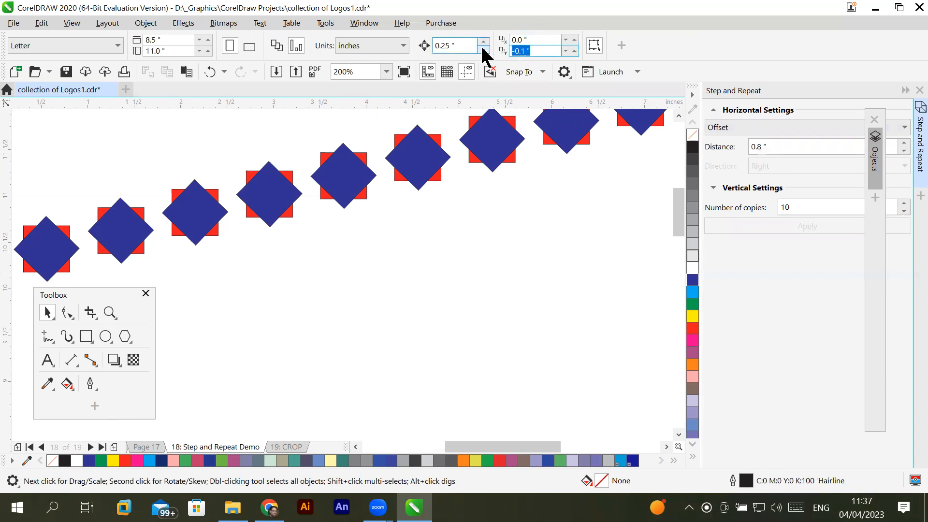
{"action": "left_click", "coordinate": [402, 239]}
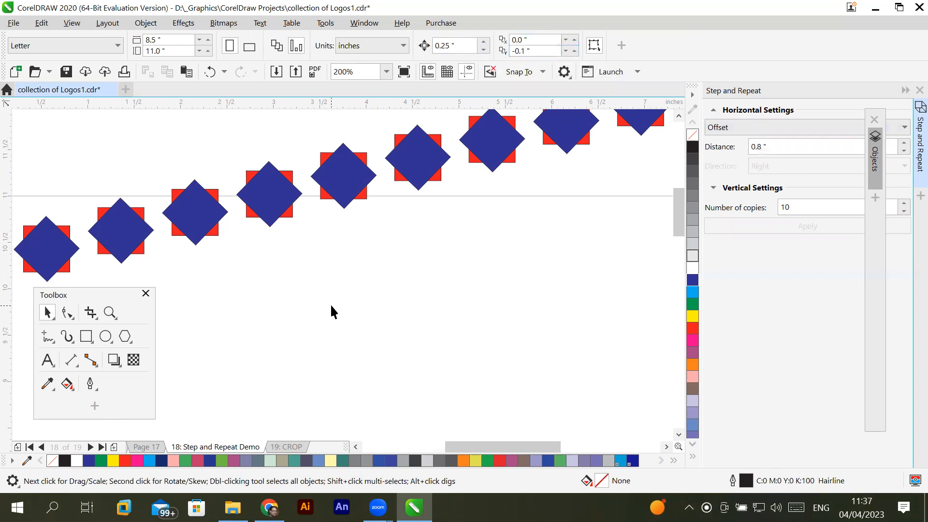
- Undo the diagonal row of copies and set the horizontal settings to No offset
{"action": "key", "text": "ctrl+z"}
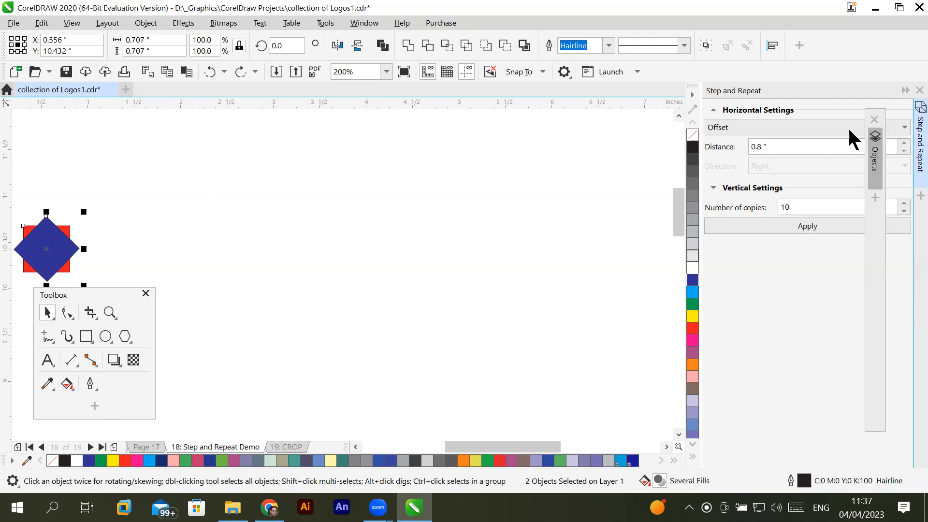
{"action": "left_click", "coordinate": [901, 127]}
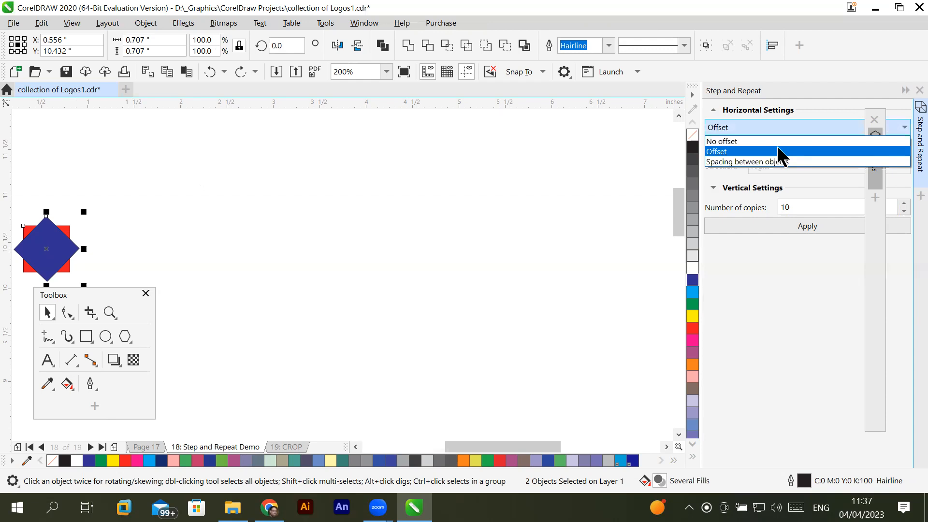
{"action": "left_click", "coordinate": [743, 147]}
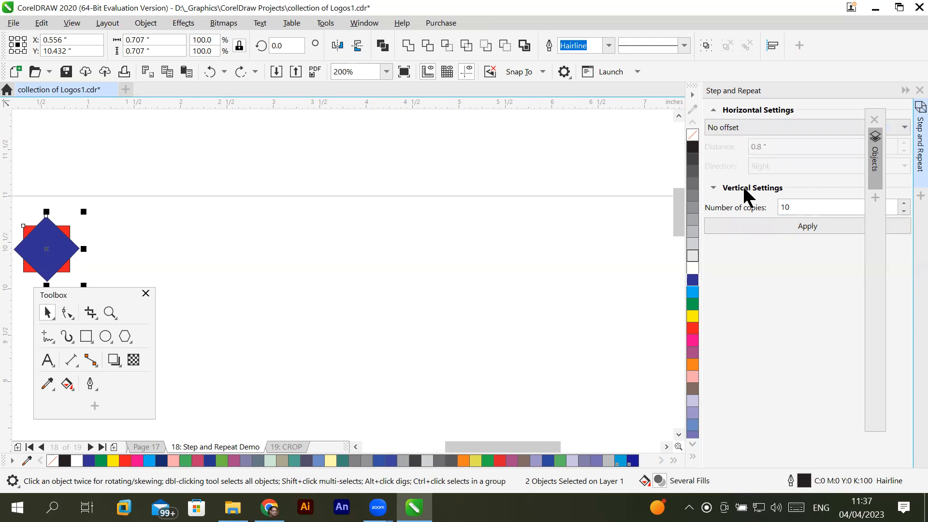
- Set the vertical settings to No offset and apply Step and Repeat with 10 copies of the motif
{"action": "left_click", "coordinate": [713, 188]}
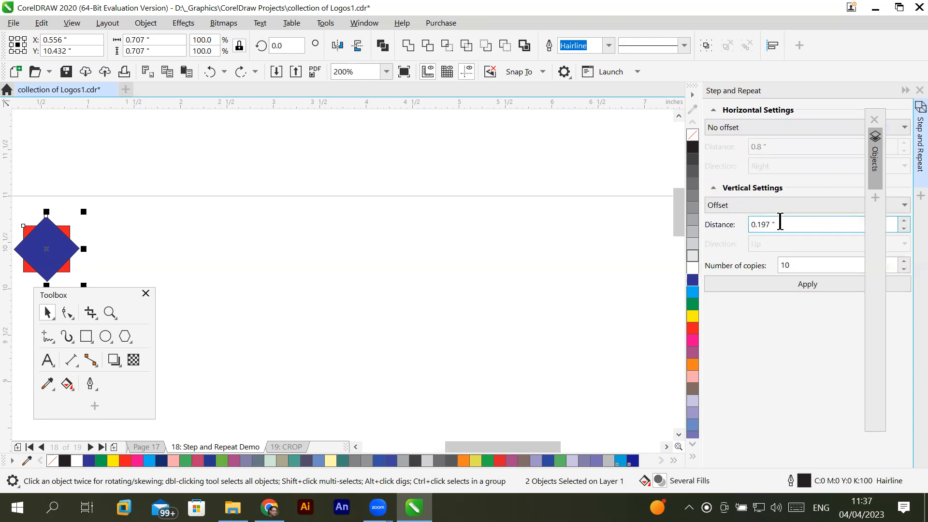
{"action": "left_click_drag", "start_coordinate": [778, 223], "coordinate": [718, 237]}
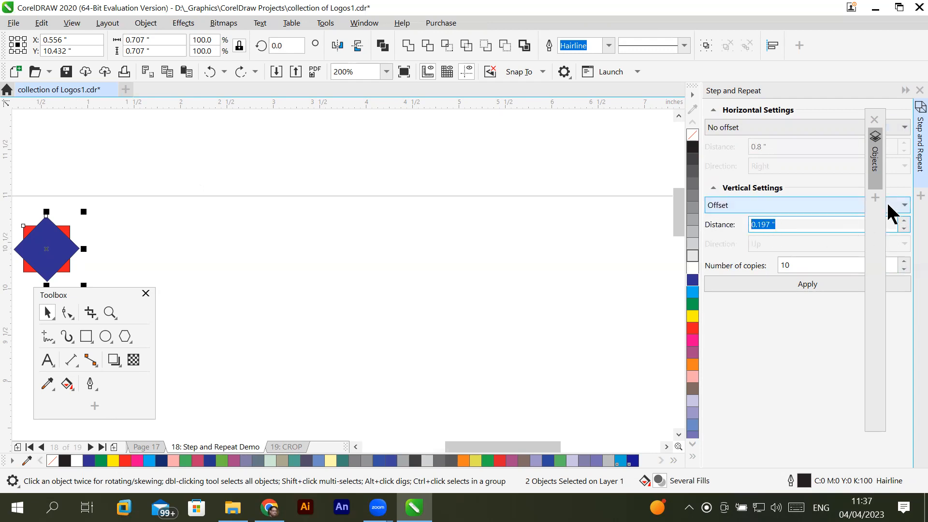
{"action": "left_click", "coordinate": [799, 205]}
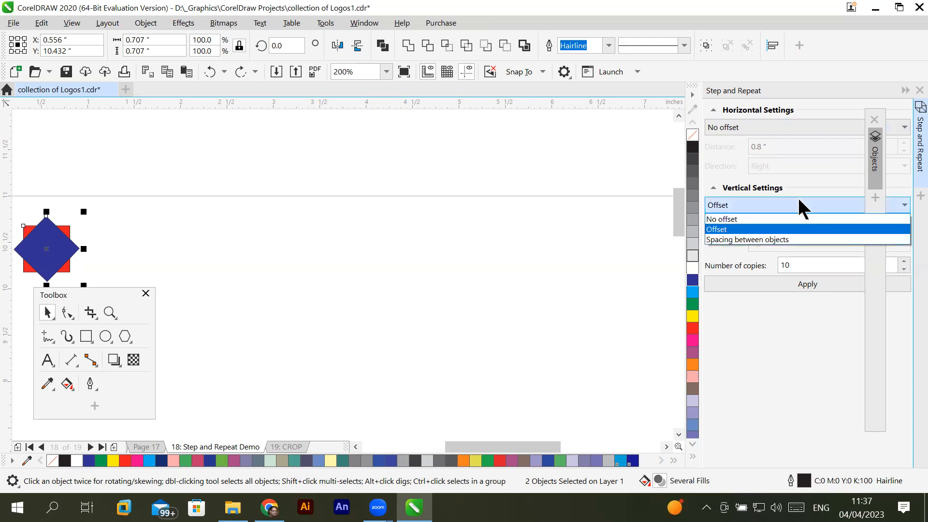
{"action": "left_click", "coordinate": [782, 219]}
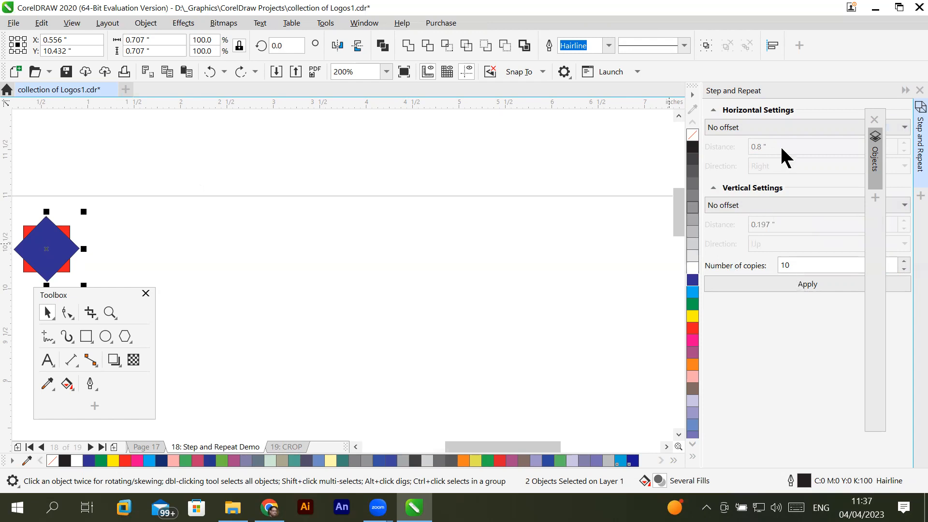
{"action": "double_click", "coordinate": [799, 266]}
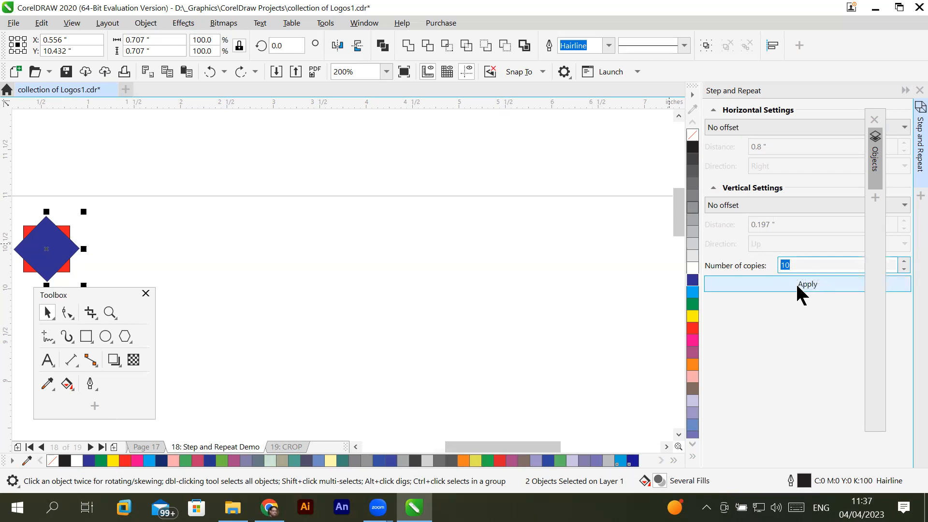
{"action": "left_click", "coordinate": [796, 282]}
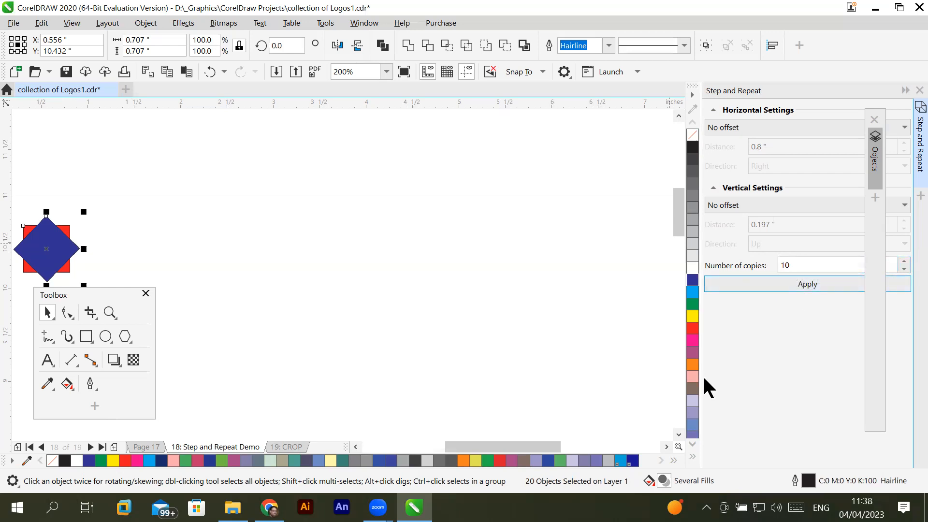
- Expand the Objects docker and examine the blue and red rectangles listed on Layer 1 of the Step and Repeat Demo page
{"action": "left_click", "coordinate": [875, 161]}
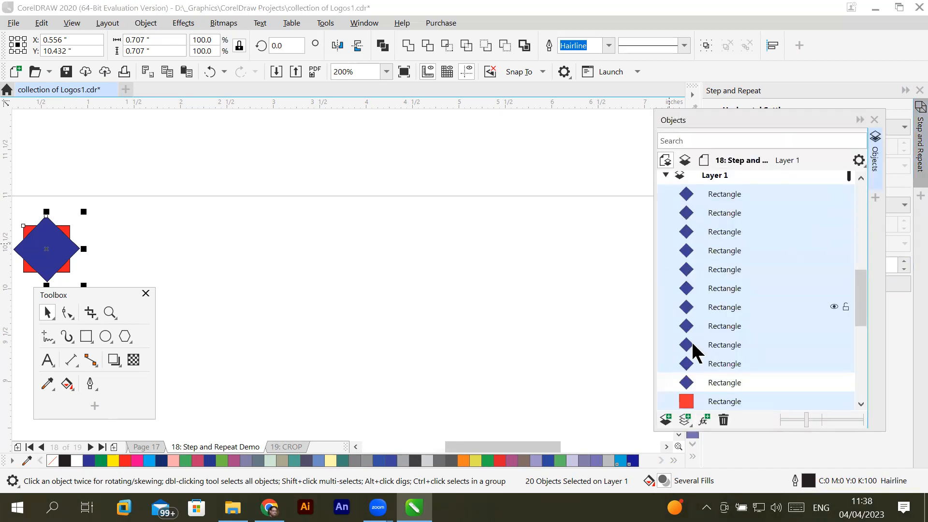
{"action": "mouse_move", "coordinate": [858, 306]}
{"action": "left_mouse_down"}
{"action": "mouse_move", "coordinate": [848, 362]}
{"action": "mouse_move", "coordinate": [854, 279]}
{"action": "mouse_move", "coordinate": [856, 354]}
{"action": "mouse_move", "coordinate": [856, 309]}
{"action": "mouse_move", "coordinate": [852, 321]}
{"action": "mouse_move", "coordinate": [861, 341]}
{"action": "mouse_move", "coordinate": [863, 302]}
{"action": "left_mouse_up"}
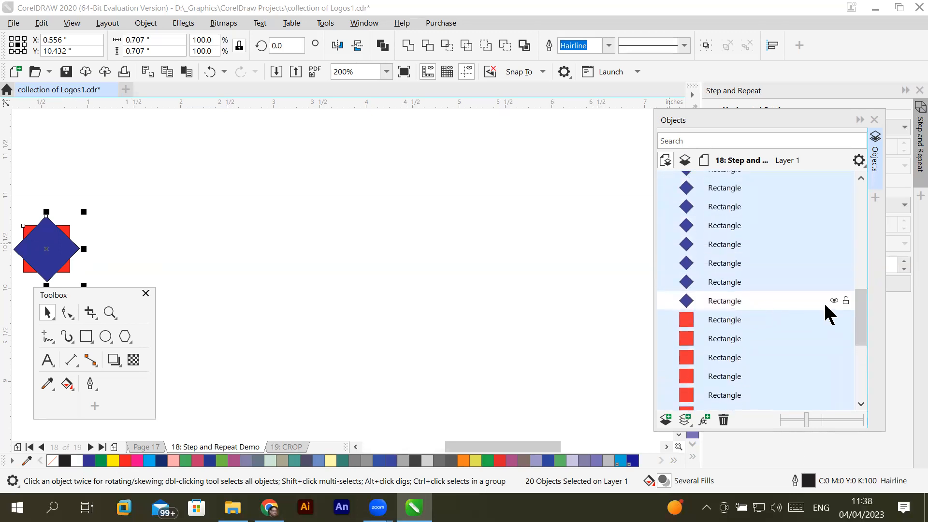
{"action": "mouse_move", "coordinate": [862, 311]}
{"action": "left_mouse_down"}
{"action": "mouse_move", "coordinate": [863, 368]}
{"action": "mouse_move", "coordinate": [859, 298]}
{"action": "left_mouse_up"}
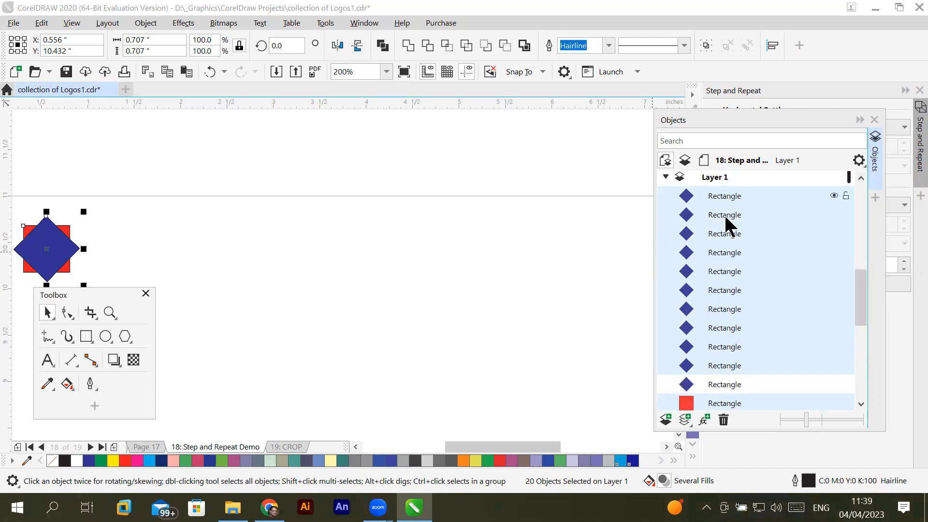
- Step through the stacked rectangles on Layer 1 one at a time, from blue to red, and reselect the uppermost blue one
{"action": "left_click", "coordinate": [722, 193]}
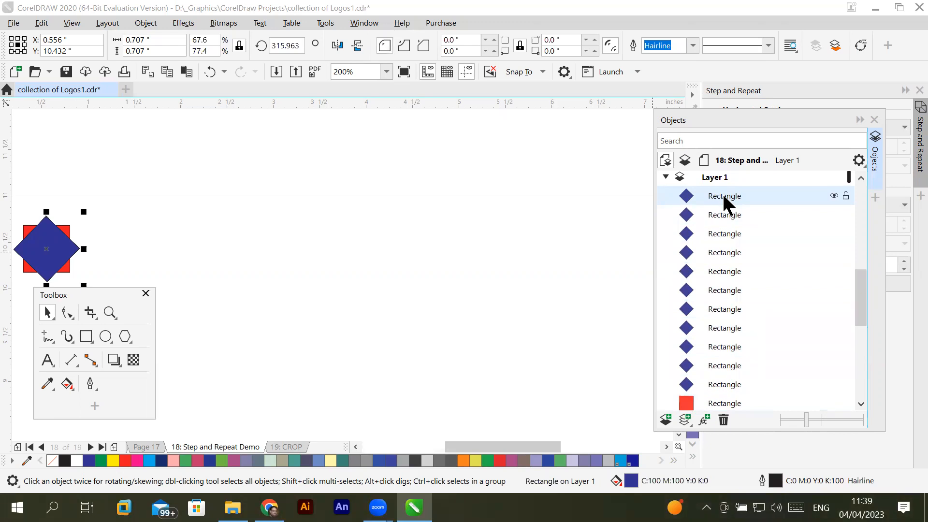
{"action": "key", "text": "Down"}
{"action": "key", "text": "Down"}
{"action": "key", "text": "Down"}
{"action": "key", "text": "Down"}
{"action": "key", "text": "Down"}
{"action": "key", "text": "Down"}
{"action": "key", "text": "Down"}
{"action": "key", "text": "Down"}
{"action": "key", "text": "Down"}
{"action": "key", "text": "Down"}
{"action": "key", "text": "Down"}
{"action": "key", "text": "Down"}
{"action": "key", "text": "Down"}
{"action": "key", "text": "Down"}
{"action": "key", "text": "Down"}
{"action": "key", "text": "Down"}
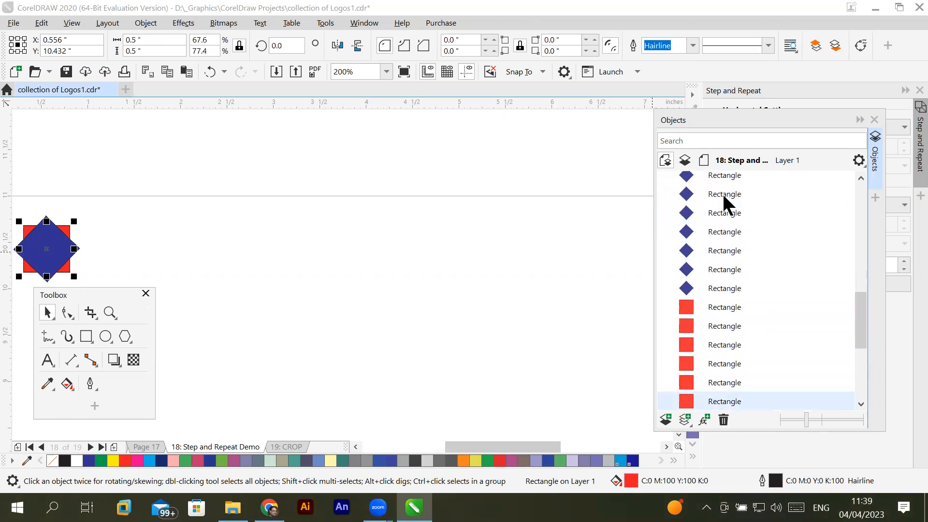
{"action": "left_click_drag", "start_coordinate": [862, 327], "coordinate": [851, 286]}
{"action": "left_click", "coordinate": [735, 247]}
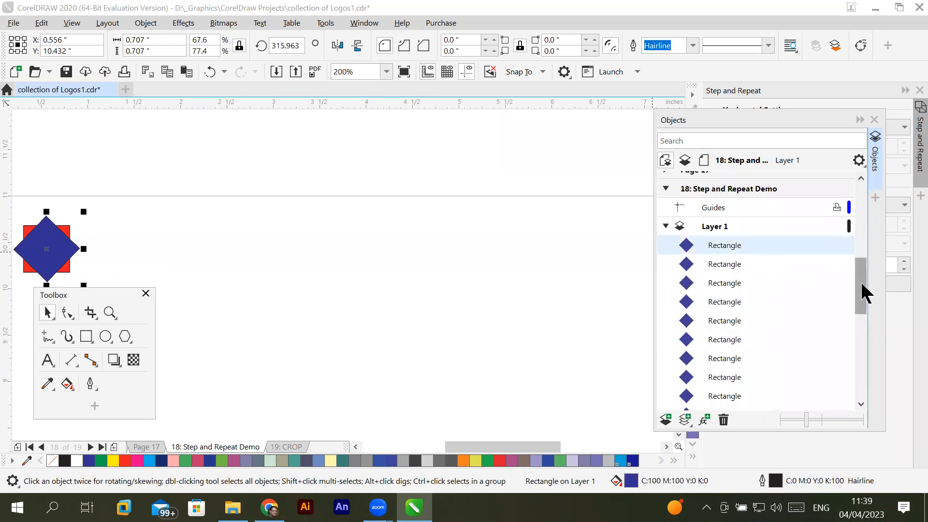
- Select the uppermost blue rectangle together with the first red rectangle on Layer 1
{"action": "scroll", "coordinate": [861, 290], "scroll_direction": "down", "scroll_amount": 1}
{"action": "left_click_drag", "start_coordinate": [863, 309], "coordinate": [862, 326]}
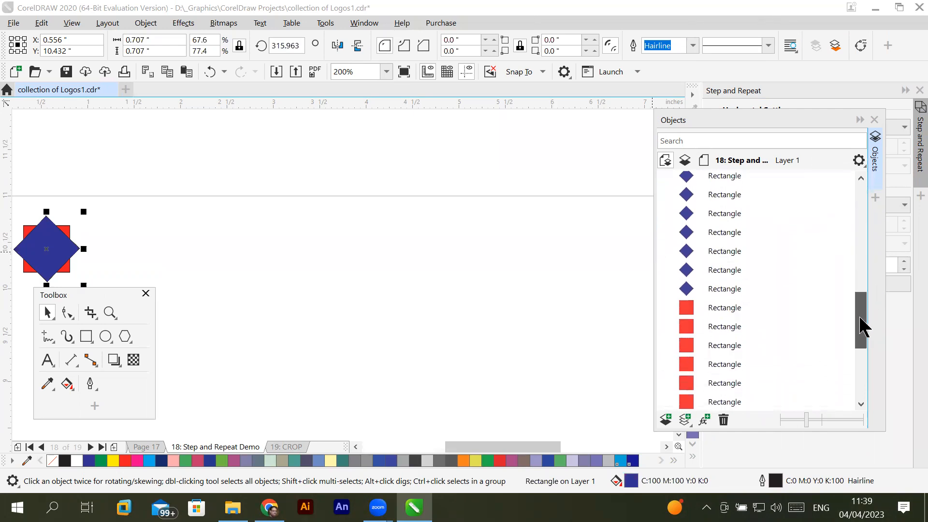
{"action": "left_click", "coordinate": [720, 311], "text": "ctrl"}
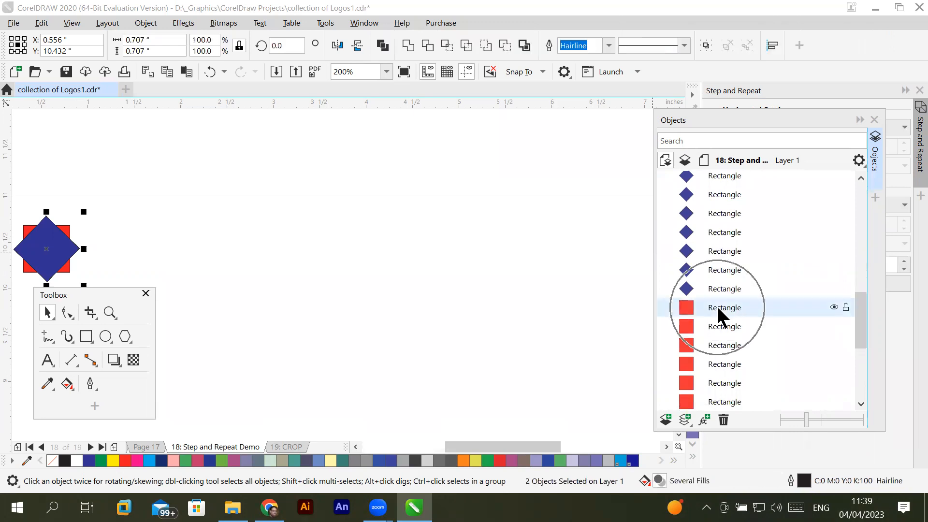
{"action": "left_click_drag", "start_coordinate": [863, 311], "coordinate": [868, 286]}
{"action": "left_click", "coordinate": [57, 243]}
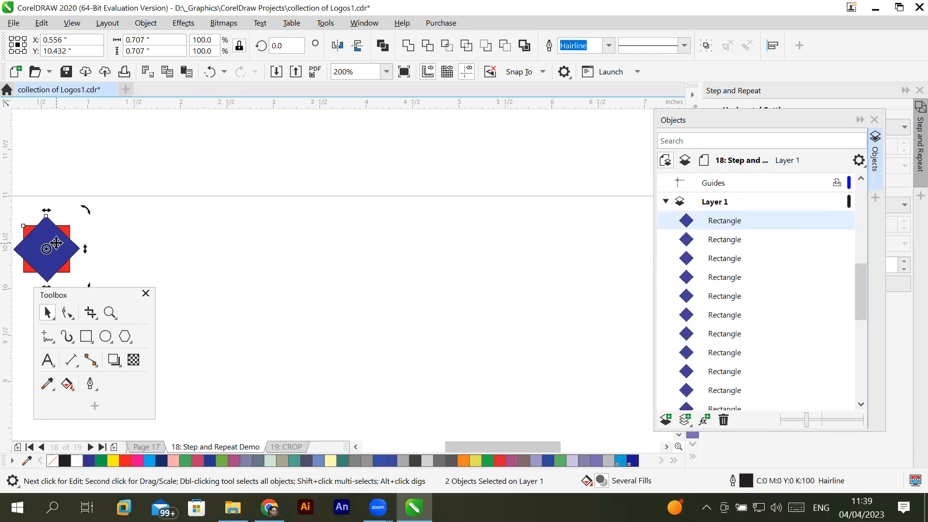
{"action": "left_click", "coordinate": [57, 243]}
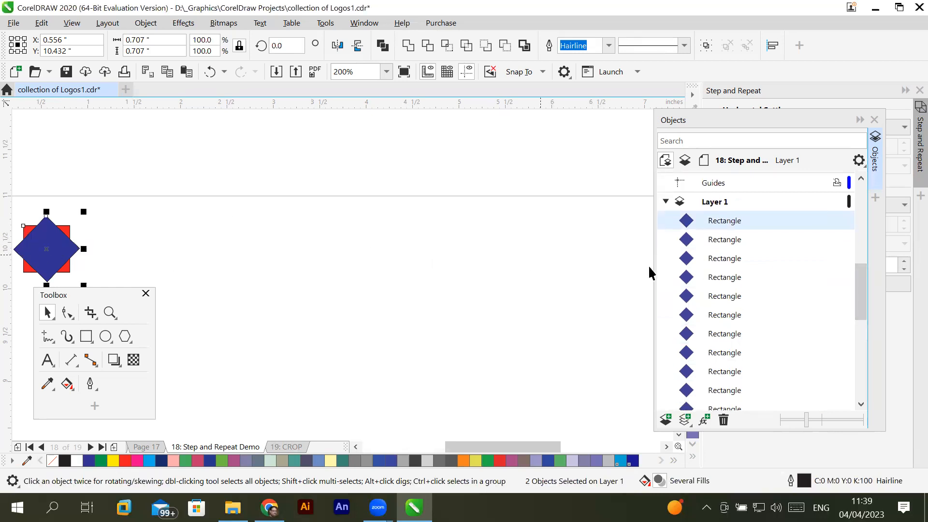
{"action": "left_click_drag", "start_coordinate": [857, 287], "coordinate": [862, 307]}
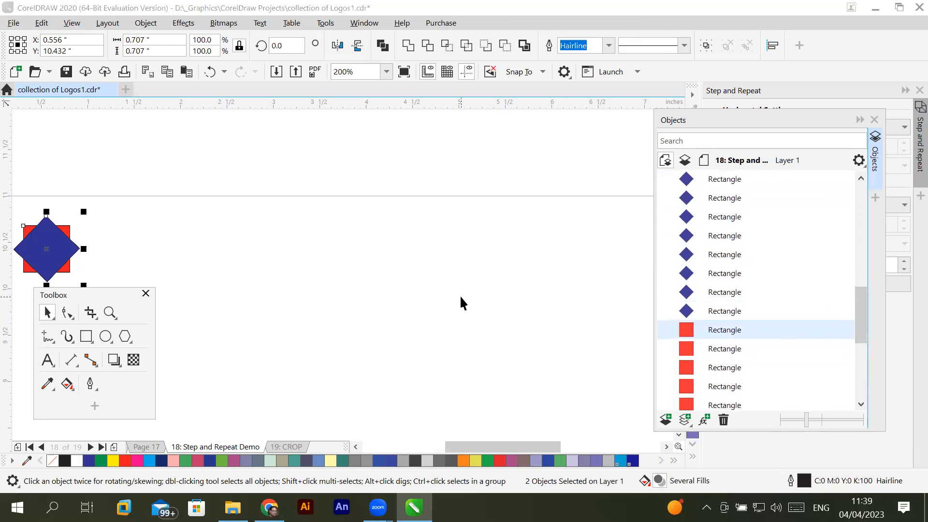
- Reselect one blue and the first red rectangle from the stack and move the pair about 2.1 inches to the right
{"action": "key", "text": "Tab"}
{"action": "key", "text": "Tab"}
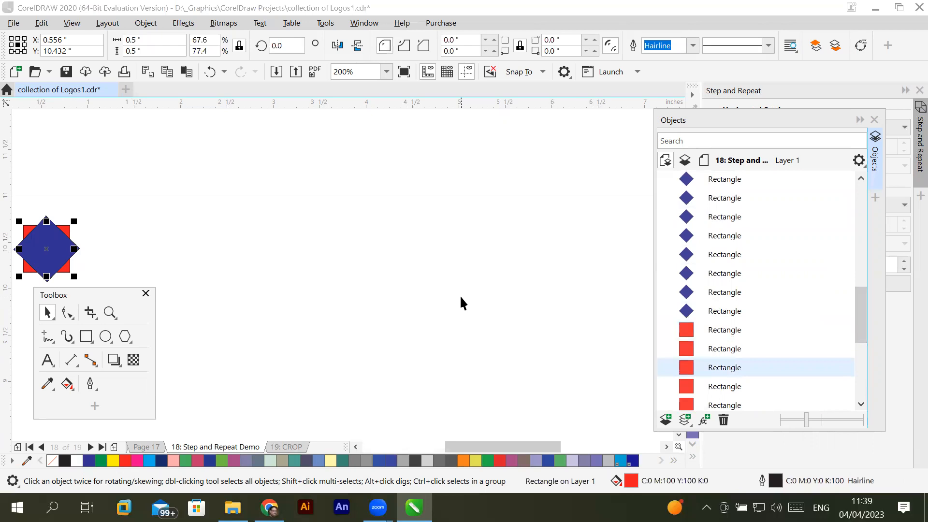
{"action": "left_click_drag", "start_coordinate": [860, 314], "coordinate": [862, 335]}
{"action": "left_click", "coordinate": [732, 309]}
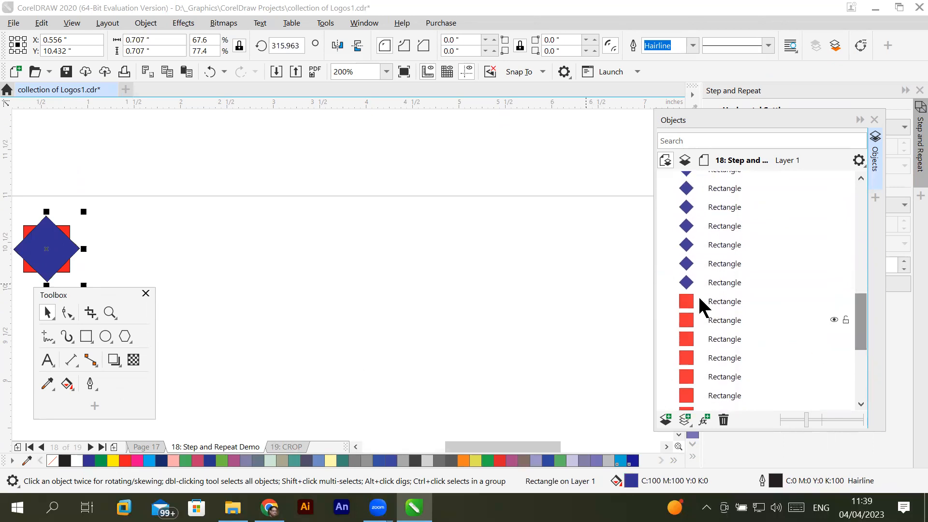
{"action": "left_click", "coordinate": [715, 305], "text": "ctrl"}
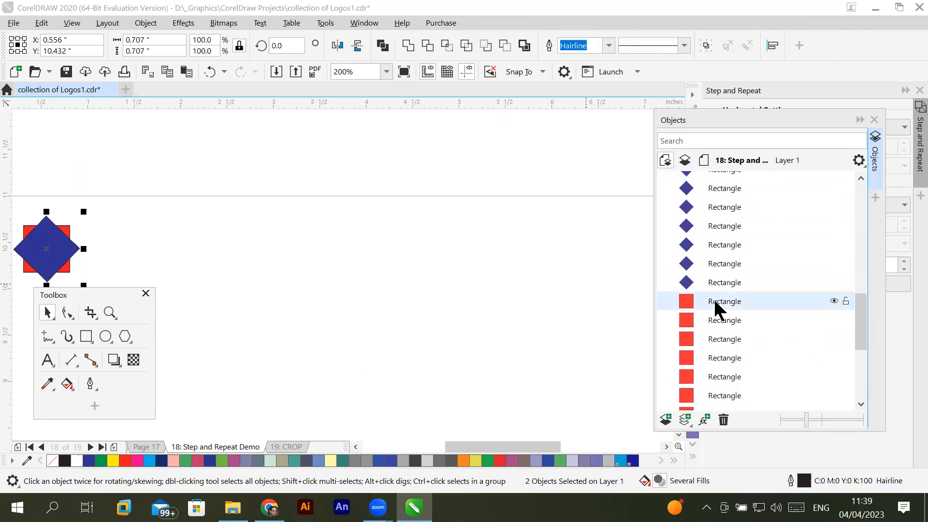
{"action": "left_click_drag", "start_coordinate": [52, 239], "coordinate": [247, 238]}
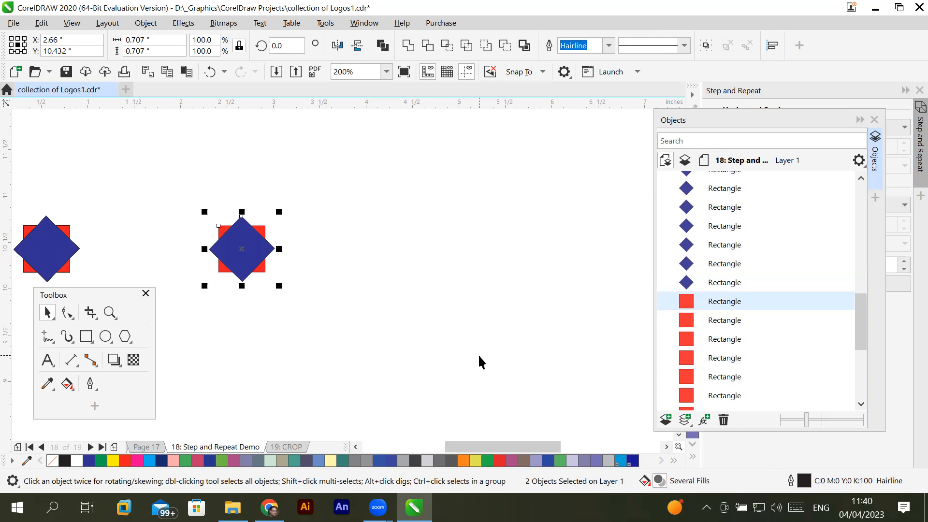
- Undo the move and the stacked copies, and delete the red rectangle from Layer 1
{"action": "key", "text": "ctrl+z"}
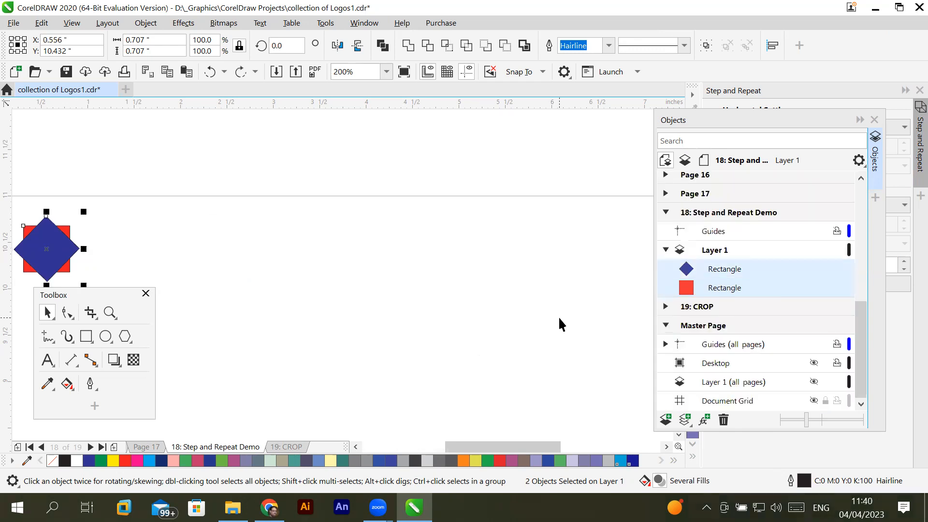
{"action": "left_click", "coordinate": [747, 289]}
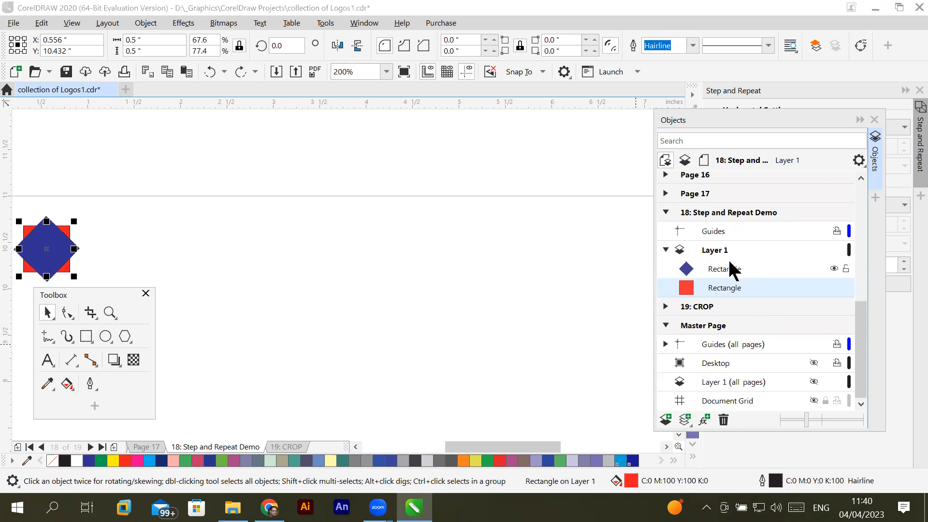
{"action": "left_click", "coordinate": [730, 269]}
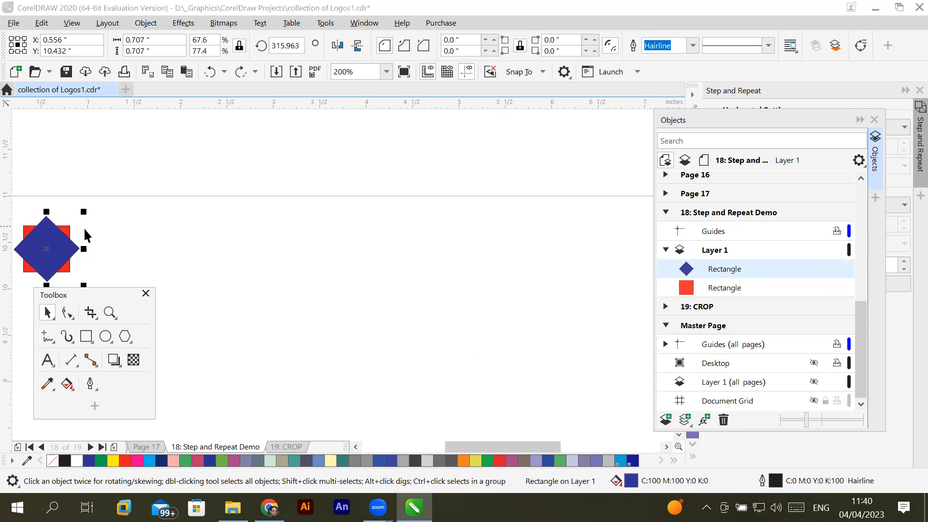
{"action": "left_click", "coordinate": [732, 290], "text": "shift"}
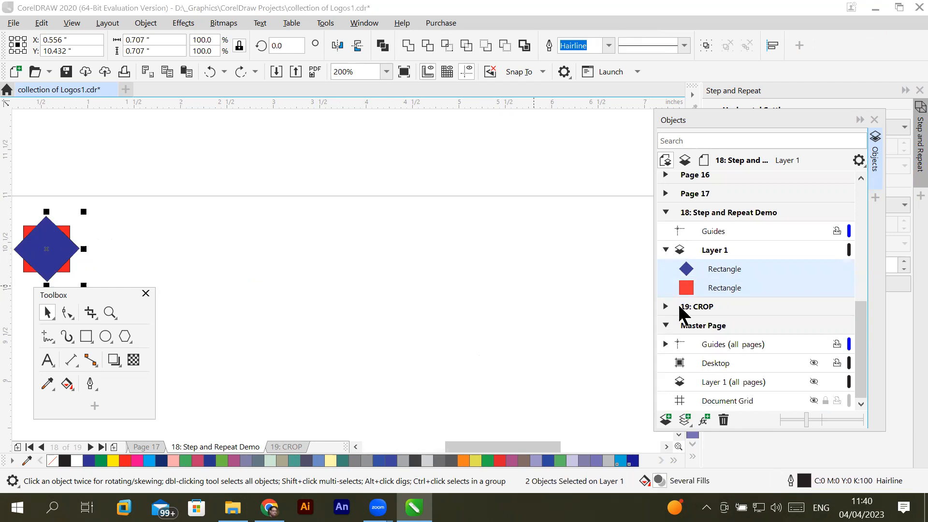
{"action": "left_click", "coordinate": [723, 290]}
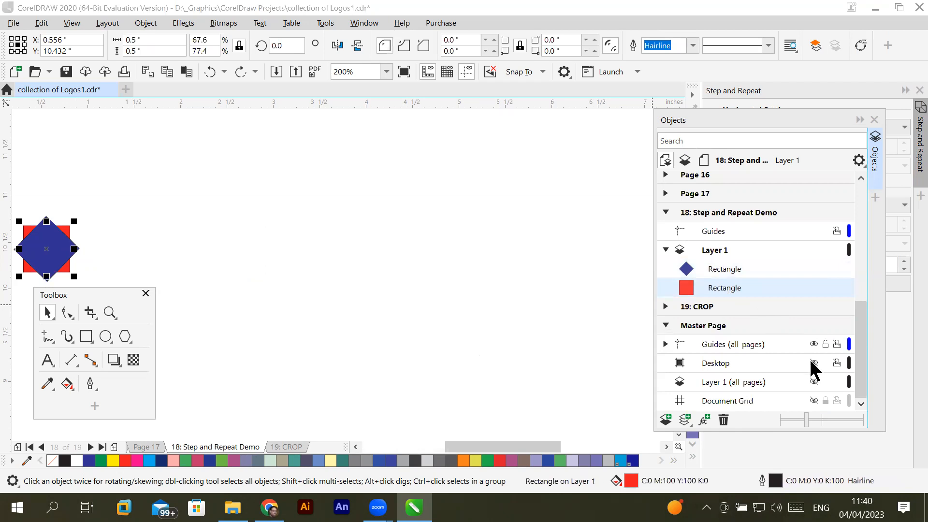
{"action": "left_click", "coordinate": [723, 420]}
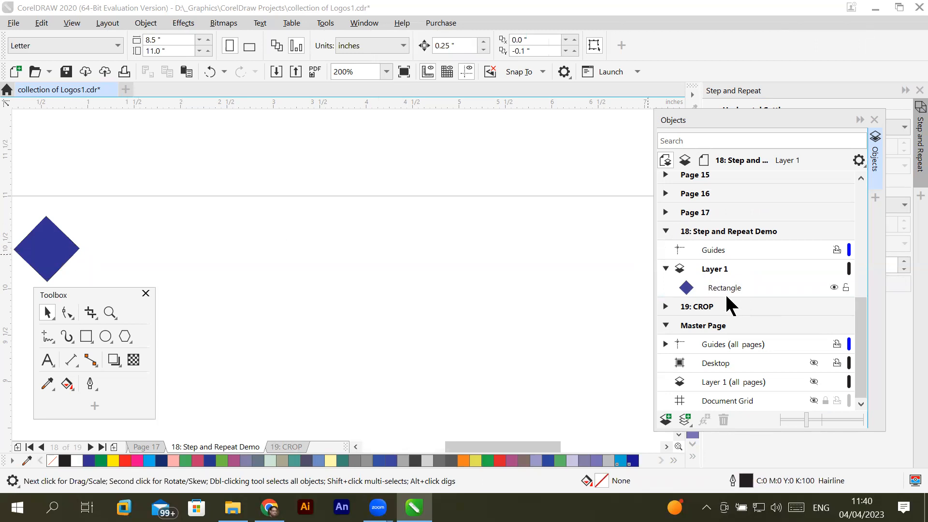
- Select the remaining blue diamond, and collapse the Objects docker and float the Step and Repeat docker over the drawing area
{"action": "left_click", "coordinate": [738, 289]}
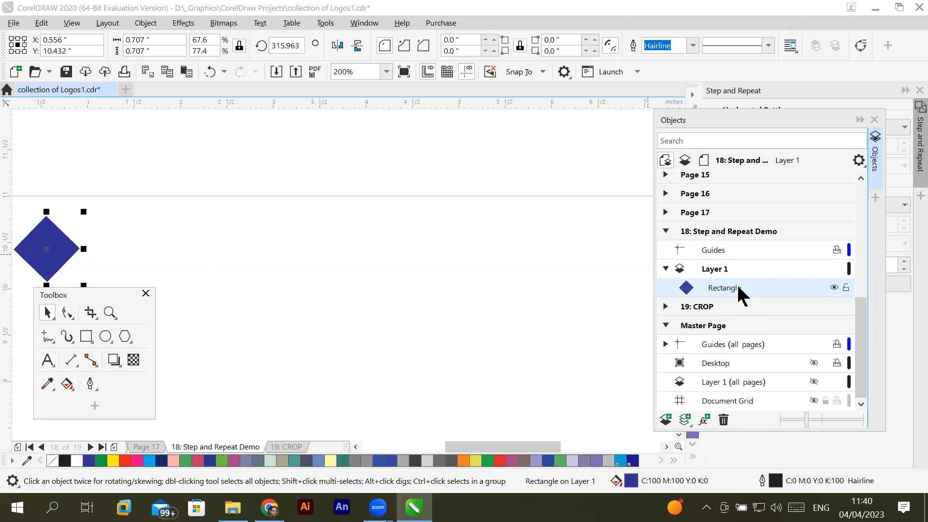
{"action": "left_click", "coordinate": [42, 23]}
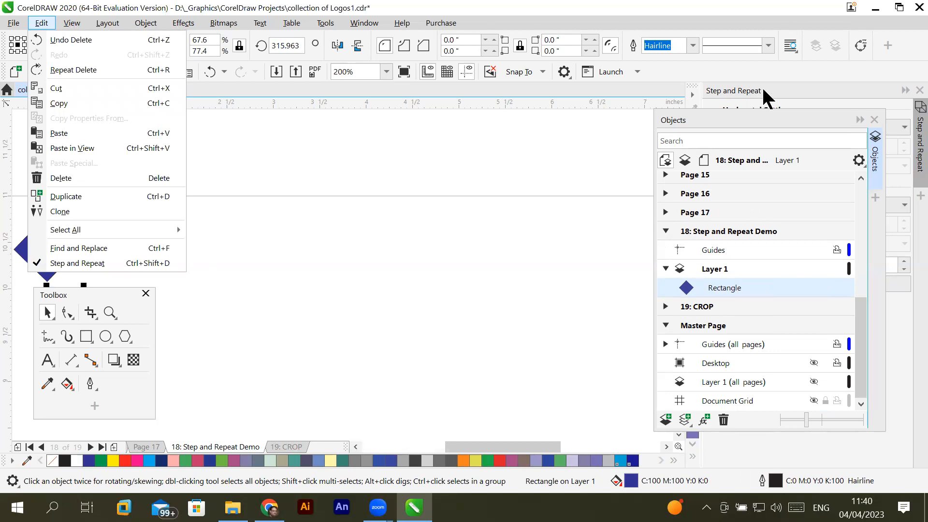
{"action": "left_click", "coordinate": [860, 121]}
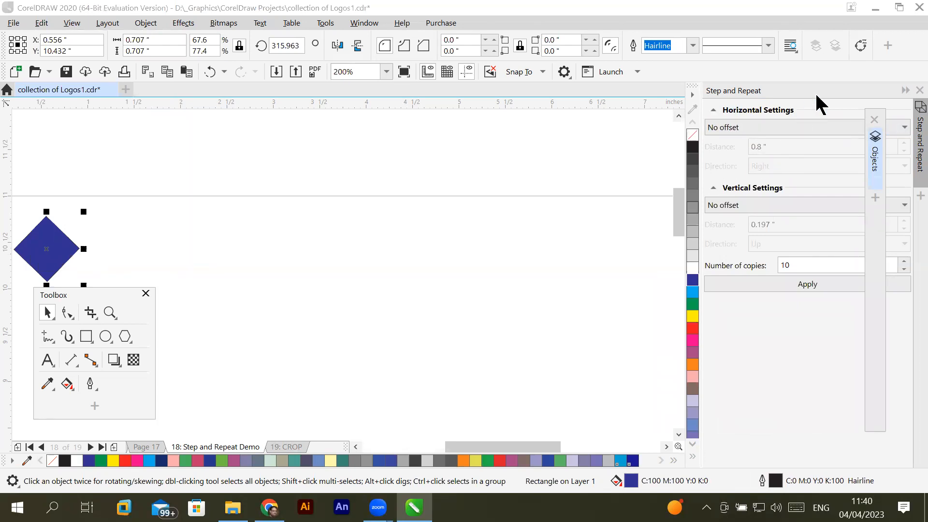
{"action": "left_click_drag", "start_coordinate": [830, 99], "coordinate": [601, 113]}
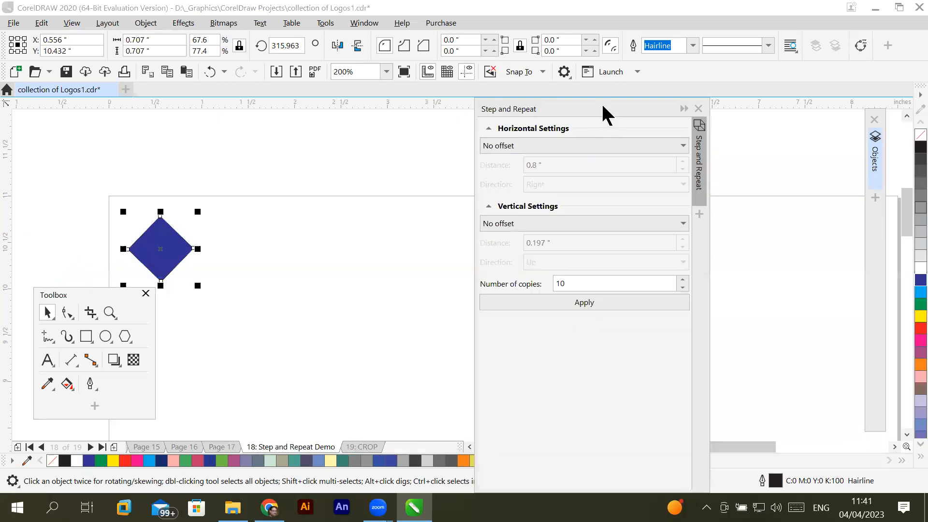
{"action": "left_click_drag", "start_coordinate": [602, 106], "coordinate": [720, 162]}
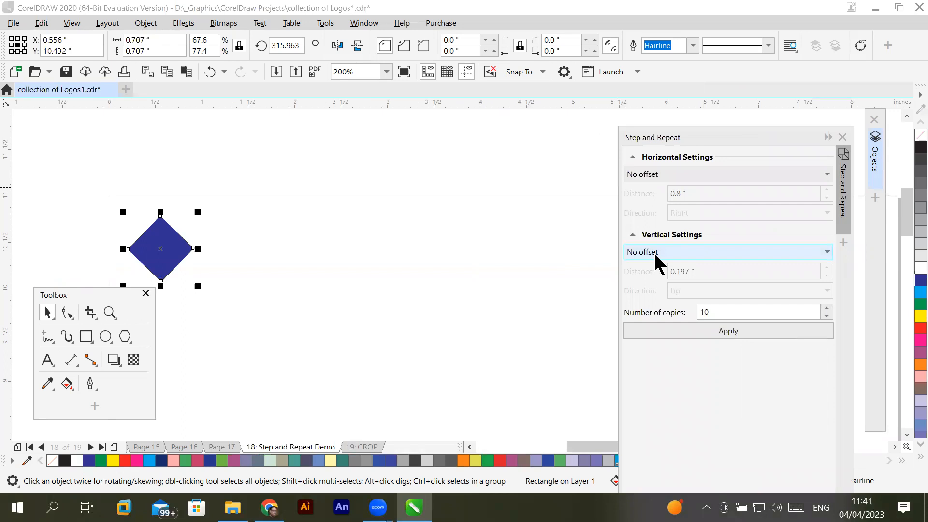
- Set the horizontal settings to Spacing between objects with a distance of 1 inch and direction Right
{"action": "left_click_drag", "start_coordinate": [740, 313], "coordinate": [667, 313]}
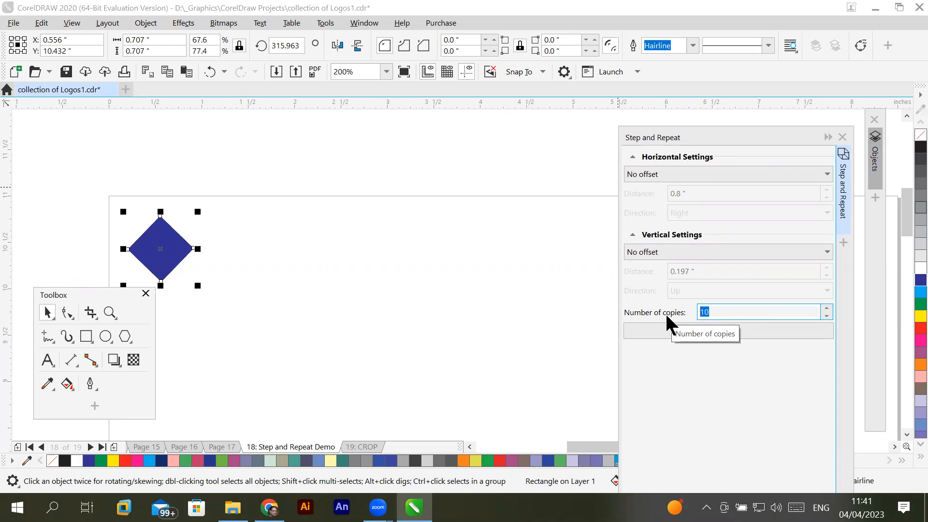
{"action": "left_click", "coordinate": [824, 175]}
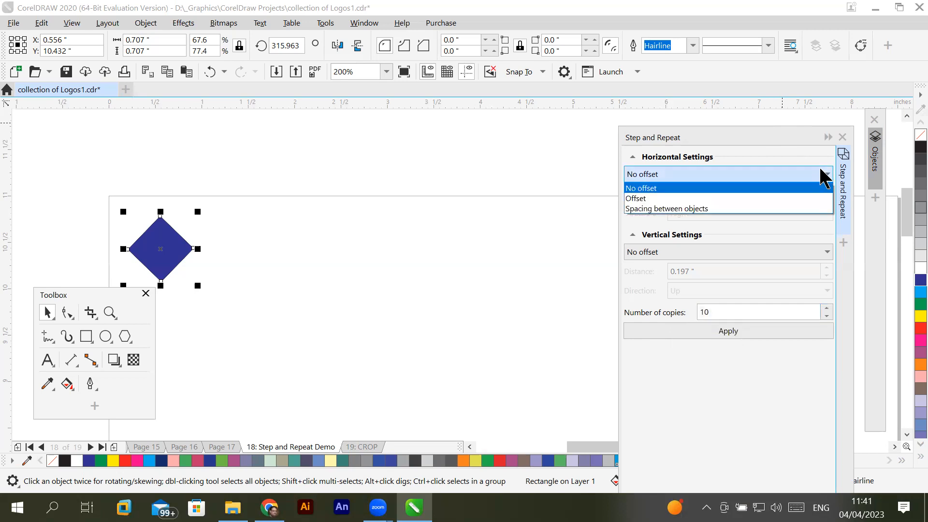
{"action": "left_click", "coordinate": [761, 209]}
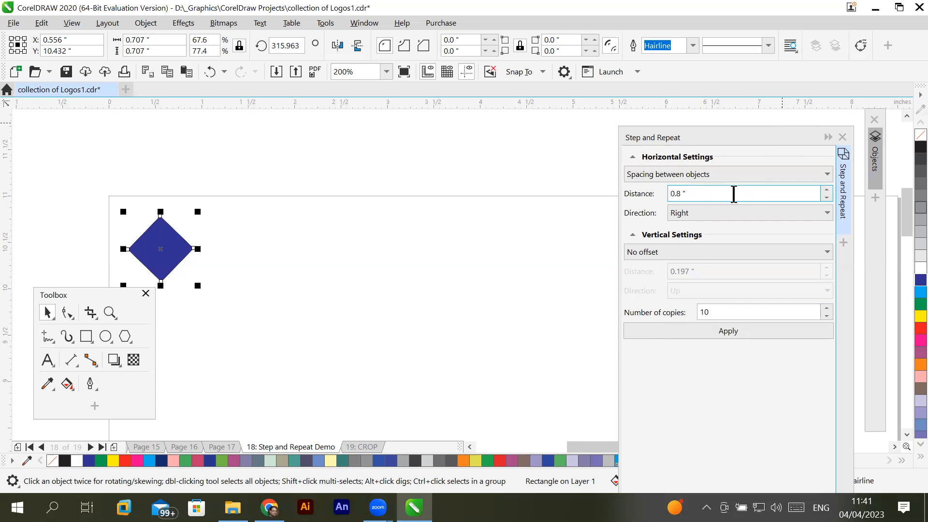
{"action": "double_click", "coordinate": [666, 194]}
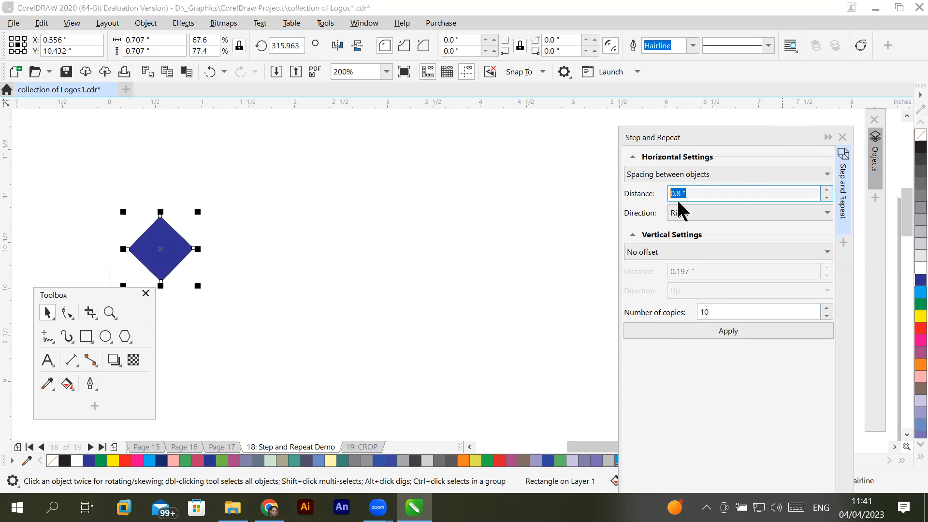
{"action": "left_click_drag", "start_coordinate": [705, 193], "coordinate": [661, 189]}
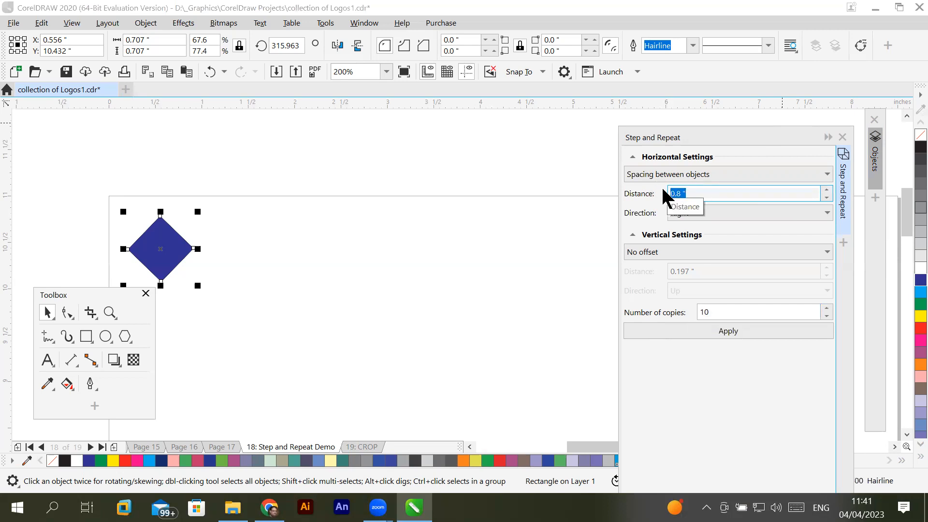
{"action": "type", "text": "1."}
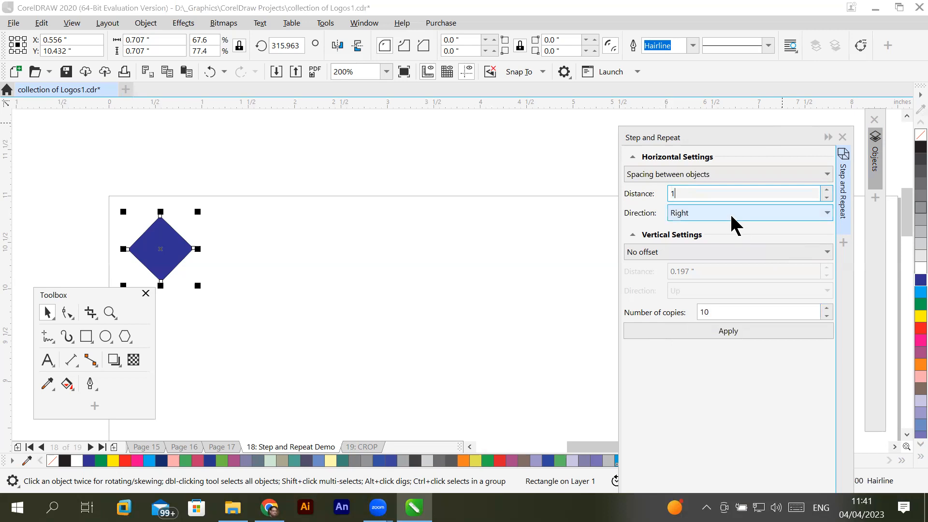
{"action": "left_click", "coordinate": [732, 216]}
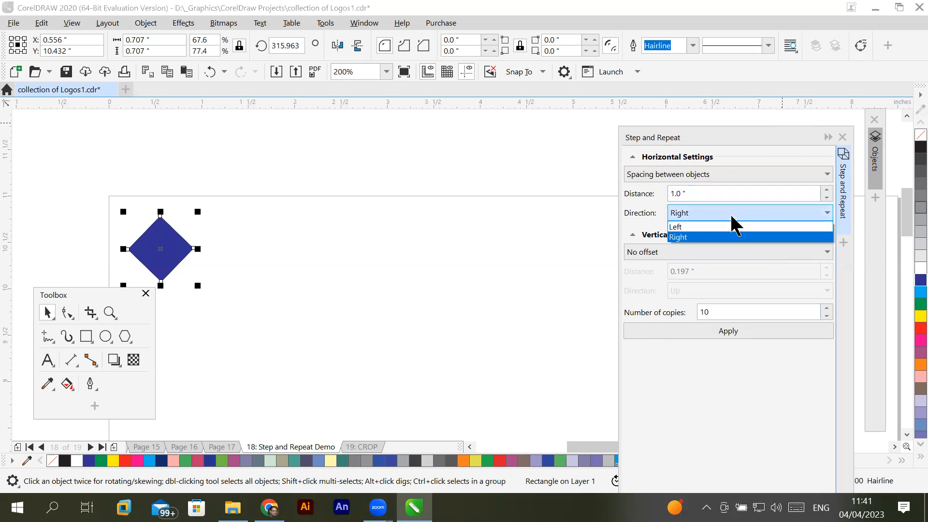
{"action": "left_click", "coordinate": [716, 238]}
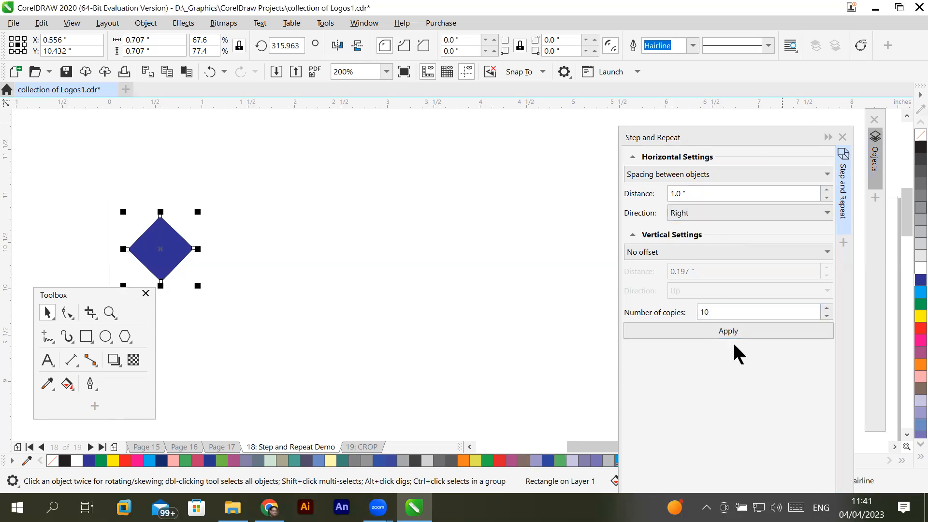
- Apply Step and Repeat with 10 copies of the blue diamond and examine the row of copies across the page
{"action": "left_click", "coordinate": [744, 329]}
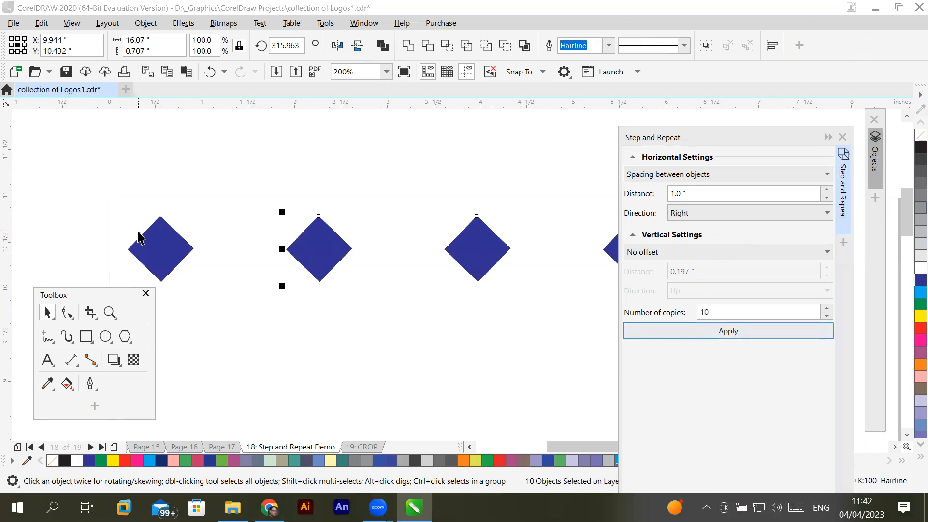
{"action": "scroll", "coordinate": [313, 263], "scroll_direction": "down", "scroll_amount": 5}
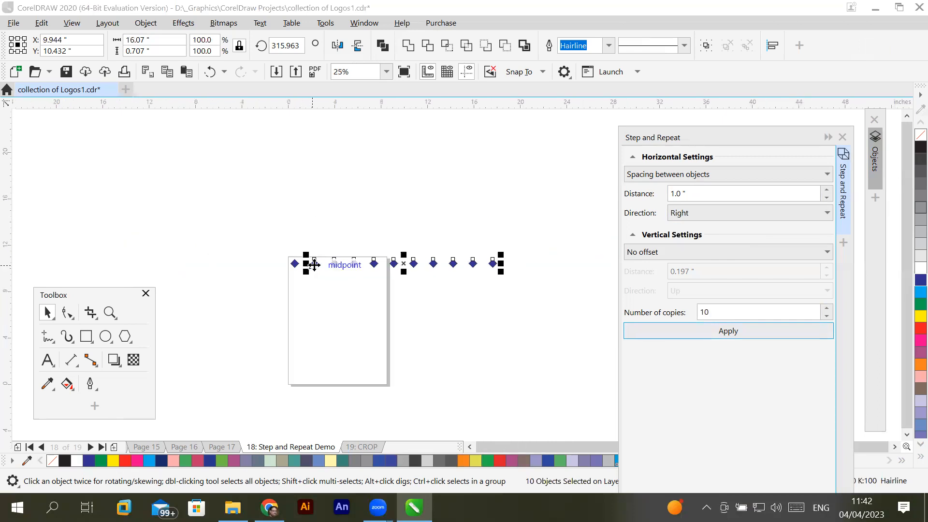
{"action": "scroll", "coordinate": [319, 274], "scroll_direction": "up", "scroll_amount": 2}
{"action": "scroll", "coordinate": [319, 274], "scroll_direction": "down", "scroll_amount": 2}
{"action": "scroll", "coordinate": [319, 274], "scroll_direction": "up", "scroll_amount": 1}
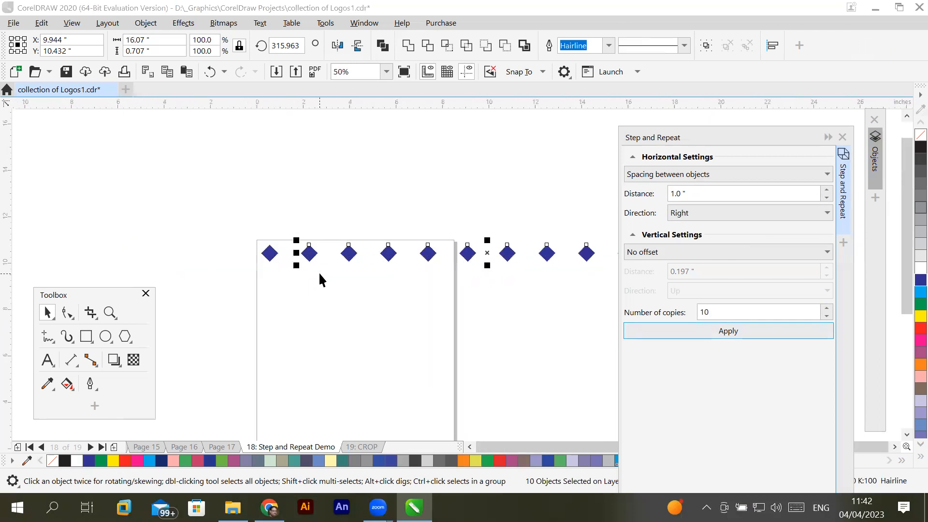
{"action": "scroll", "coordinate": [321, 280], "scroll_direction": "up", "scroll_amount": 1}
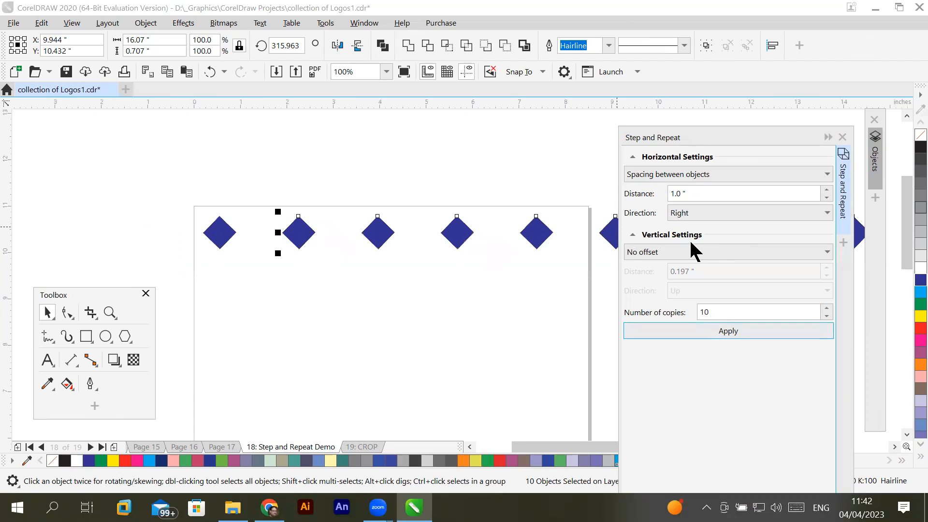
- Undo the spaced row of diamonds and set the horizontal distance between objects to 0 inches
{"action": "key", "text": "ctrl+z"}
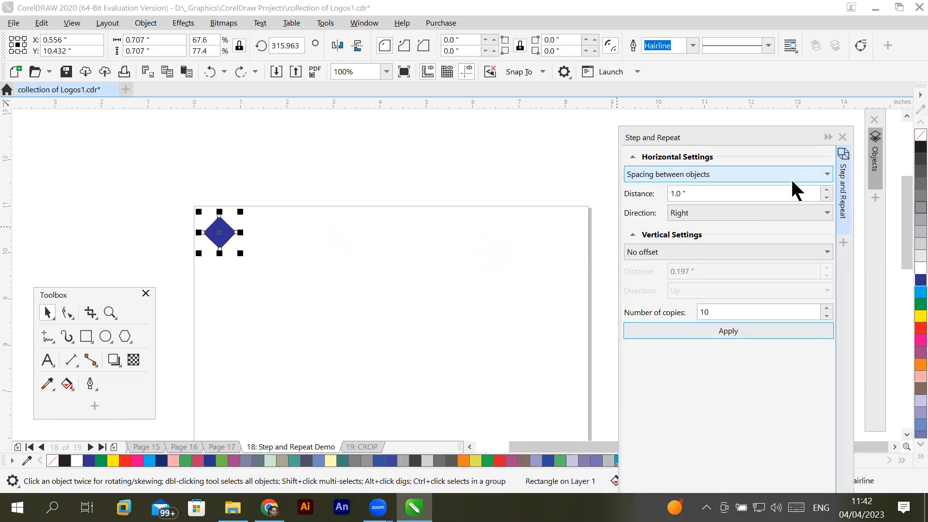
{"action": "left_click_drag", "start_coordinate": [791, 193], "coordinate": [631, 205]}
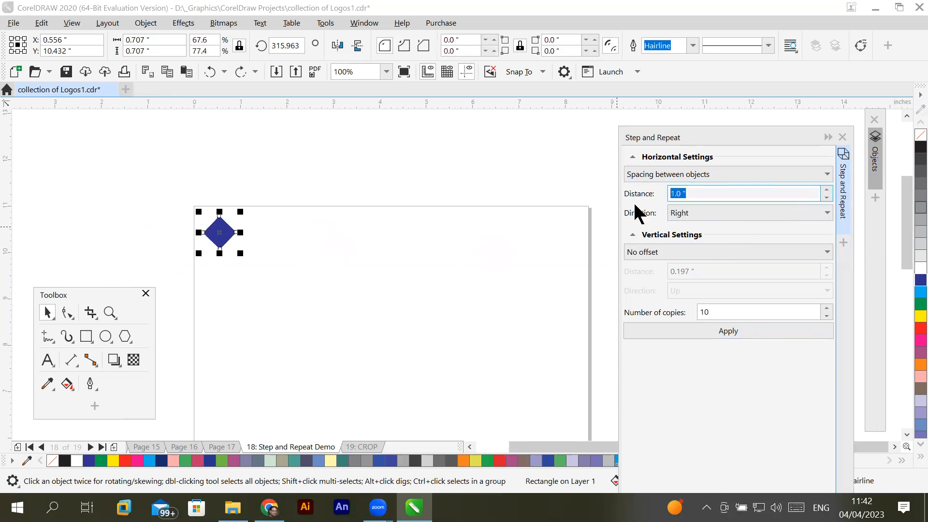
{"action": "type", "text": "0"}
- Resize the blue diamond to 1 inch wide and 1 inch high
{"action": "left_click", "coordinate": [151, 39]}
{"action": "type", "text": "1"}
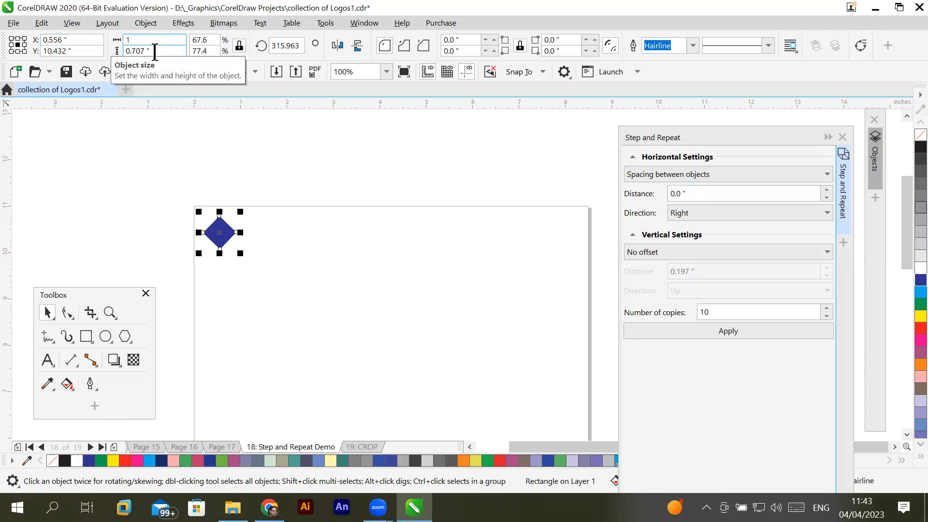
{"action": "key", "text": "Return"}
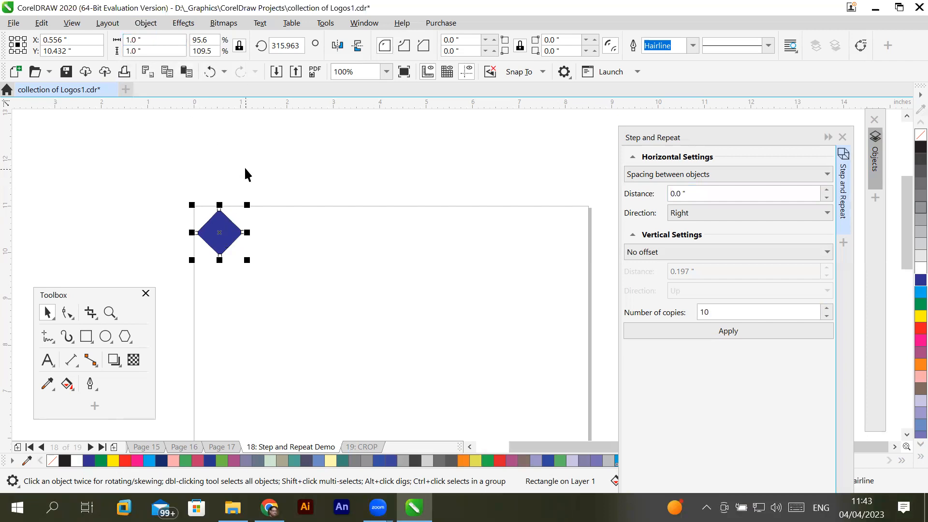
- Move the diamond against the page's left edge and add vertical guidelines at the page's left and right edges, at 0 and 8.5 inches
{"action": "left_click", "coordinate": [234, 196]}
{"action": "left_click_drag", "start_coordinate": [225, 227], "coordinate": [226, 234]}
{"action": "left_click_drag", "start_coordinate": [6, 234], "coordinate": [218, 229]}
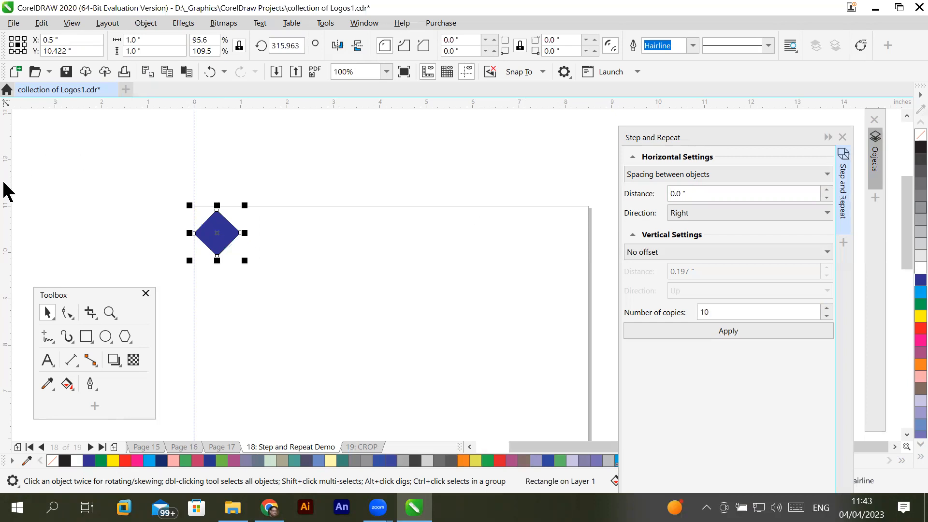
{"action": "left_click_drag", "start_coordinate": [2, 183], "coordinate": [589, 243]}
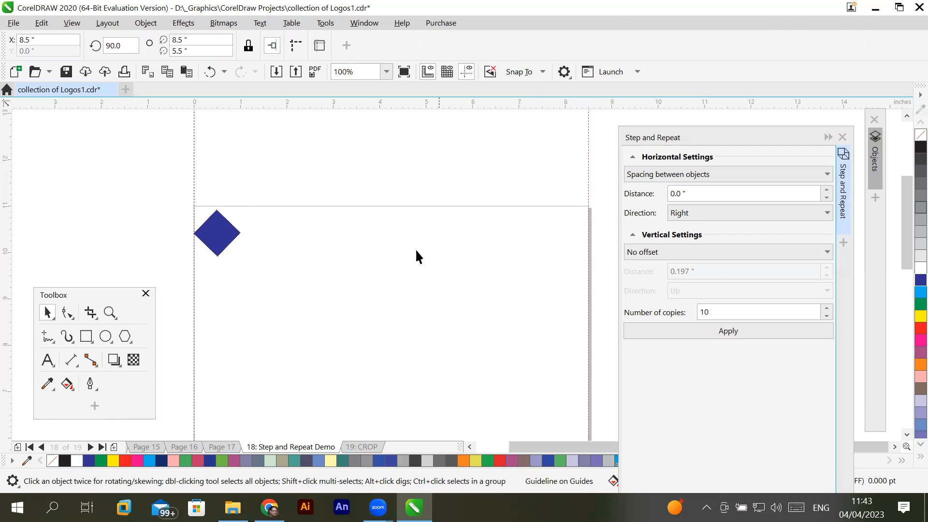
- Select the diamond and apply Step and Repeat with 8 copies
{"action": "left_click", "coordinate": [223, 235]}
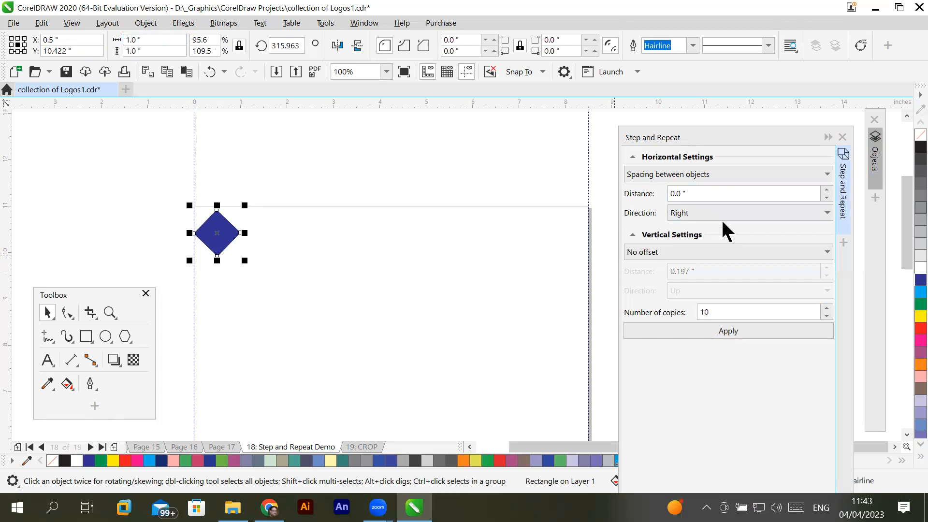
{"action": "left_click", "coordinate": [827, 316]}
{"action": "left_click", "coordinate": [827, 317]}
{"action": "left_click", "coordinate": [727, 330]}
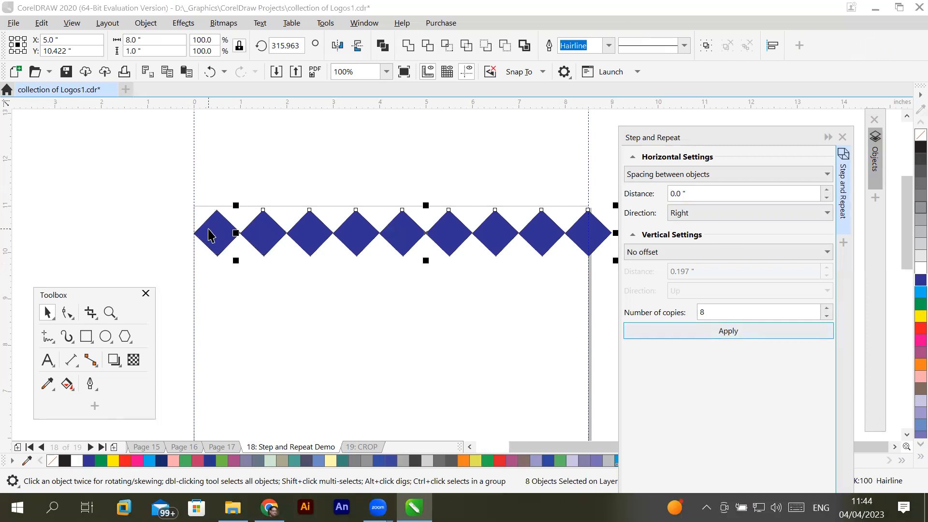
- Undo the row of 8 copies and apply Step and Repeat with 7 copies of the diamond
{"action": "left_click", "coordinate": [672, 193]}
{"action": "key", "text": "ctrl+z"}
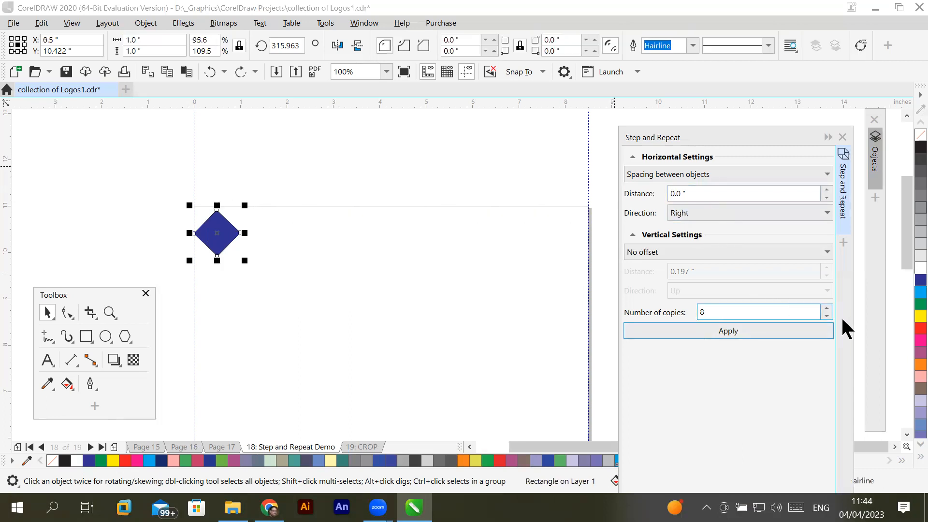
{"action": "left_click", "coordinate": [827, 316]}
{"action": "left_click", "coordinate": [759, 328]}
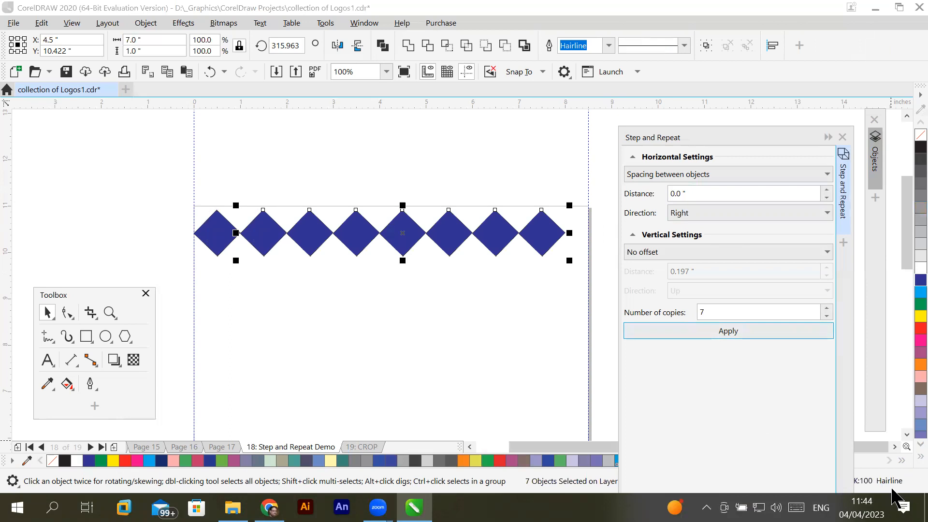
- Examine the empty page area beneath the row of diamonds down to the page's bottom edge
{"action": "left_click", "coordinate": [907, 437]}
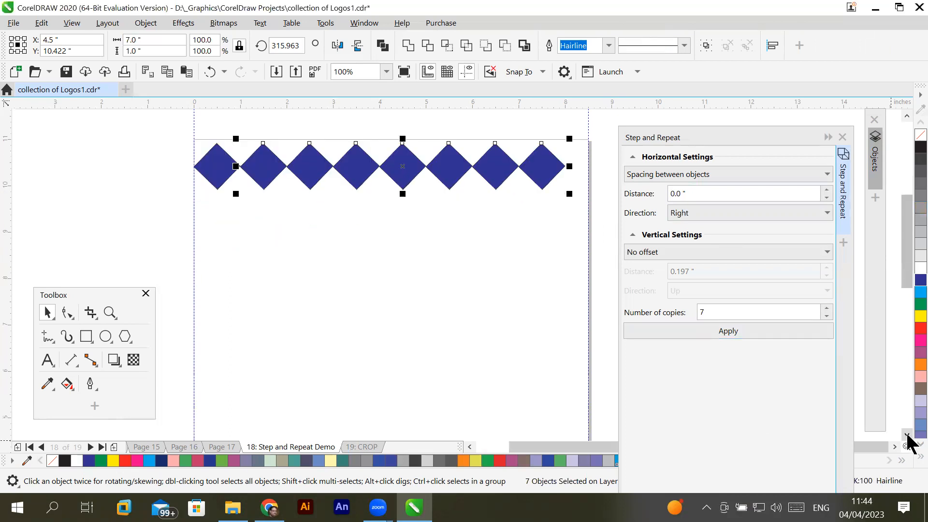
{"action": "left_click", "coordinate": [906, 437]}
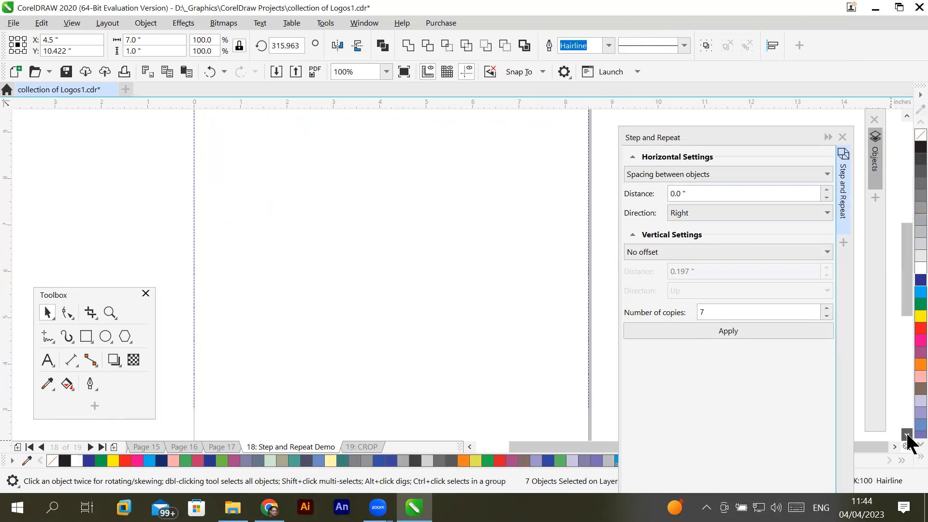
{"action": "left_click", "coordinate": [907, 116]}
{"action": "left_click", "coordinate": [907, 116]}
{"action": "left_click", "coordinate": [907, 117]}
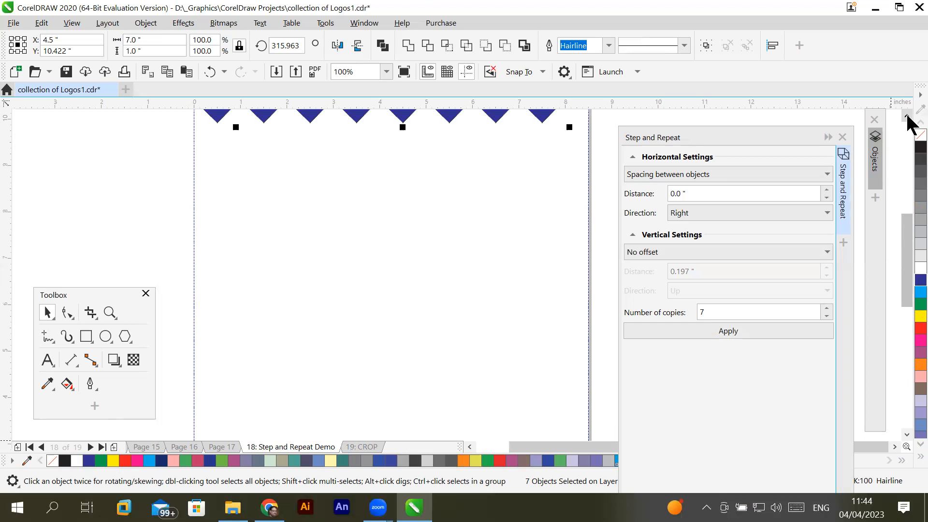
{"action": "left_click", "coordinate": [907, 117]}
{"action": "left_click", "coordinate": [907, 117]}
{"action": "left_click", "coordinate": [907, 117]}
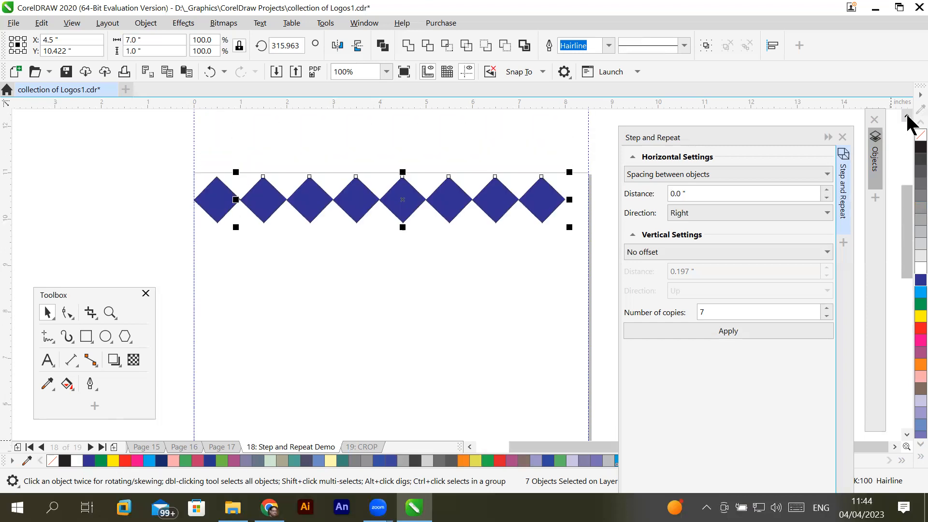
{"action": "left_click", "coordinate": [906, 117]}
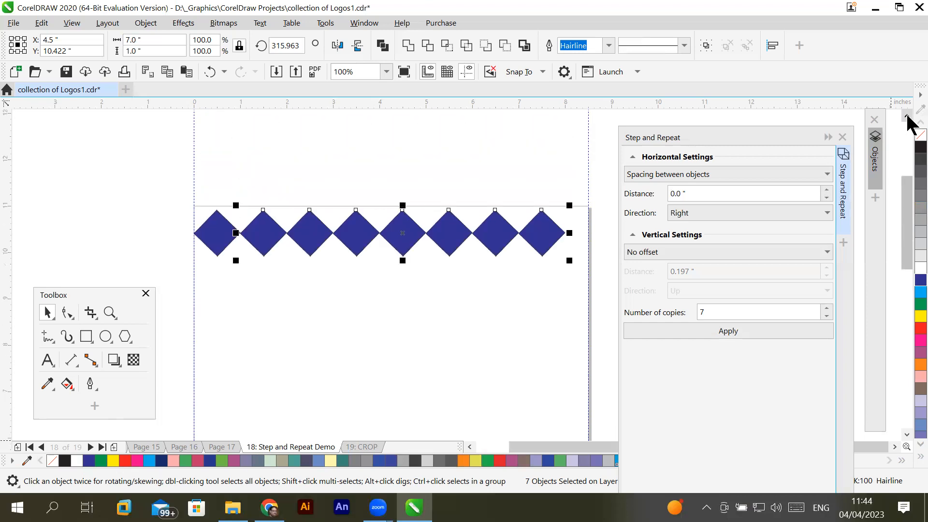
- Add a horizontal guideline at the page's top edge, at 11 inches, and select the whole row of diamonds
{"action": "left_click_drag", "start_coordinate": [373, 198], "coordinate": [374, 206]}
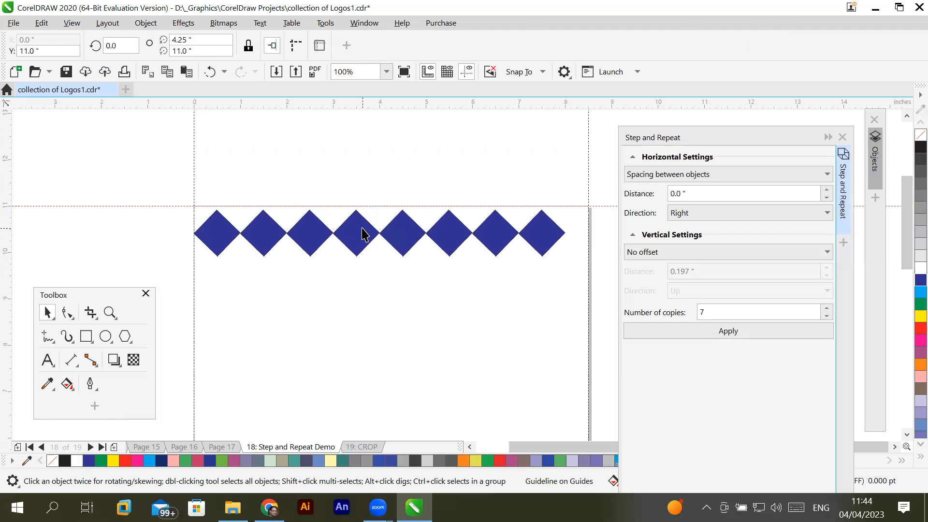
{"action": "left_click_drag", "start_coordinate": [134, 160], "coordinate": [594, 288]}
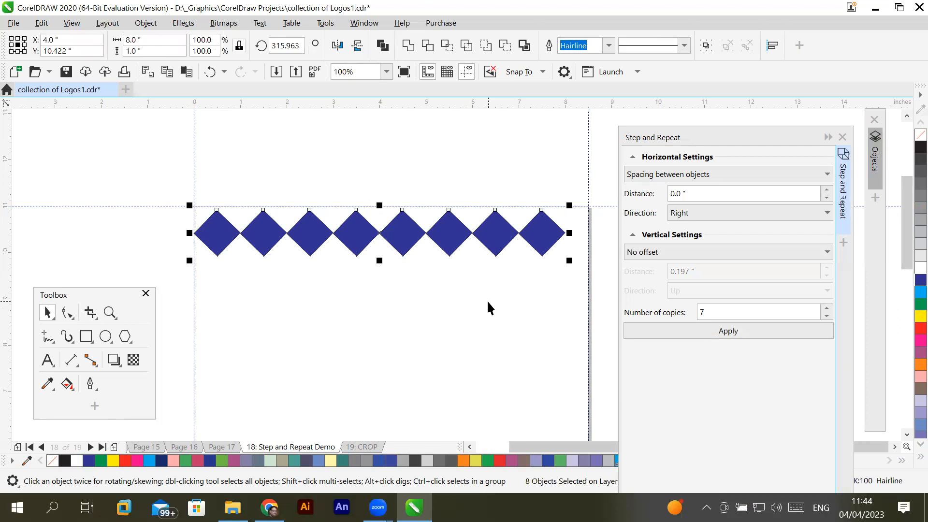
- Open the Align and Distribute docker and move the Step and Repeat docker clear of it, below the row of diamonds
{"action": "left_click", "coordinate": [770, 50]}
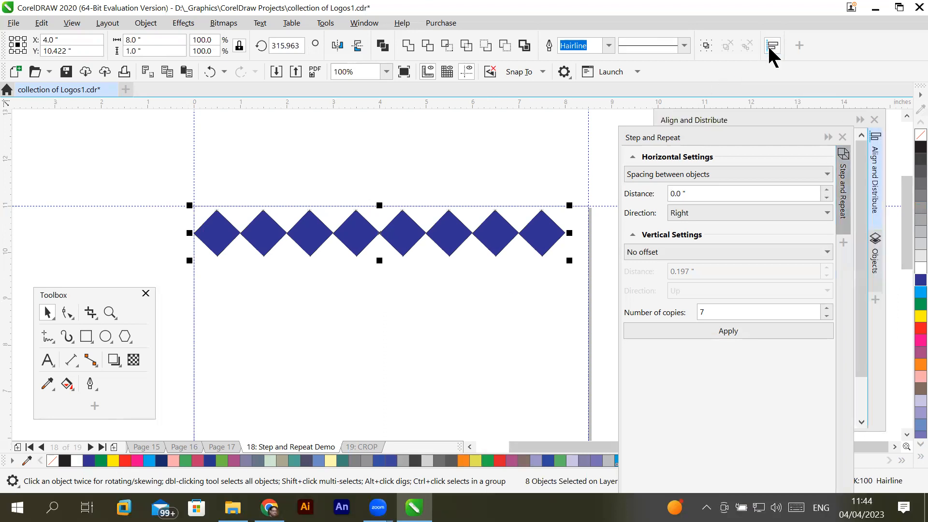
{"action": "left_click", "coordinate": [724, 134]}
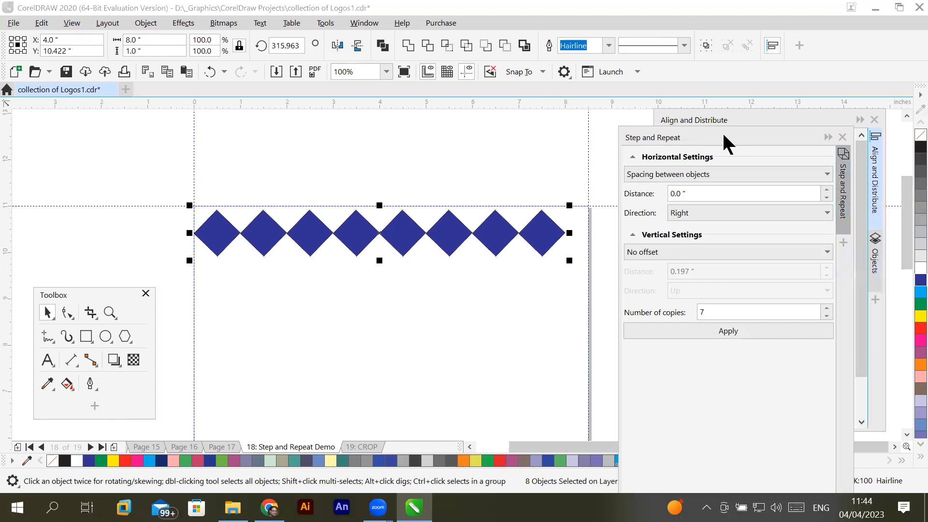
{"action": "left_click_drag", "start_coordinate": [724, 135], "coordinate": [355, 293]}
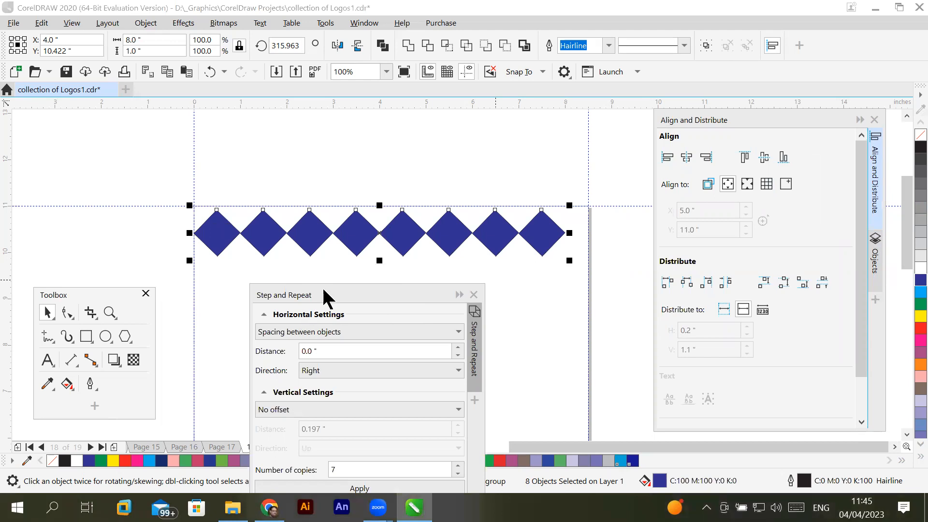
{"action": "left_click_drag", "start_coordinate": [324, 290], "coordinate": [445, 319]}
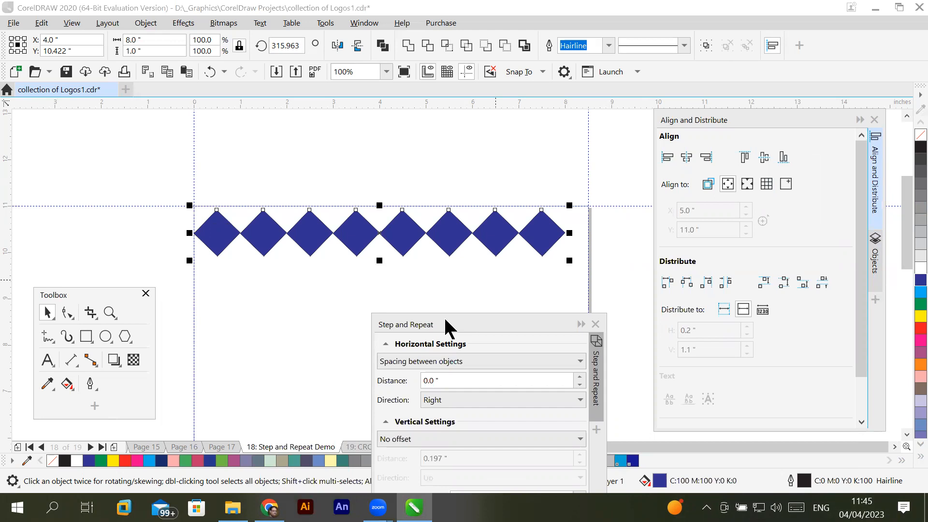
- Reselect all the diamonds and move the whole row down about 1 inch
{"action": "left_click", "coordinate": [209, 156]}
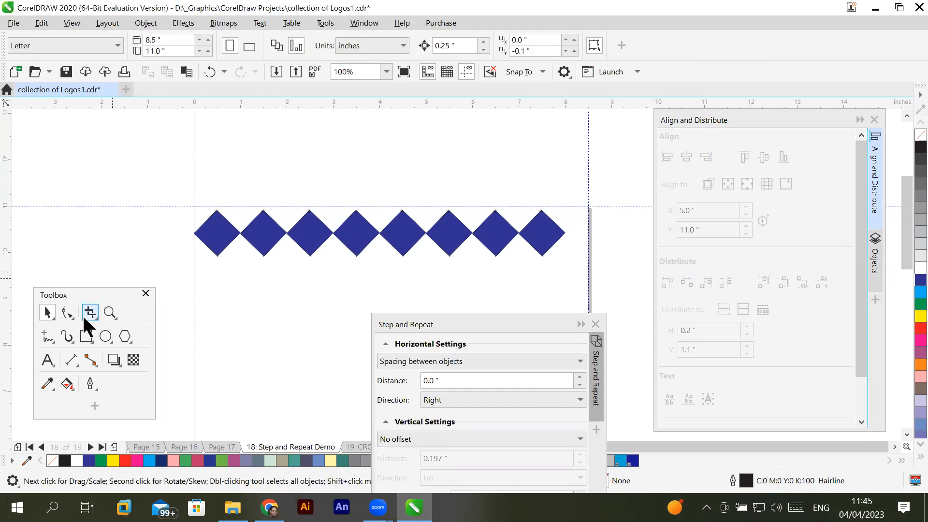
{"action": "left_click_drag", "start_coordinate": [315, 281], "coordinate": [556, 264]}
{"action": "left_click_drag", "start_coordinate": [543, 234], "coordinate": [543, 294]}
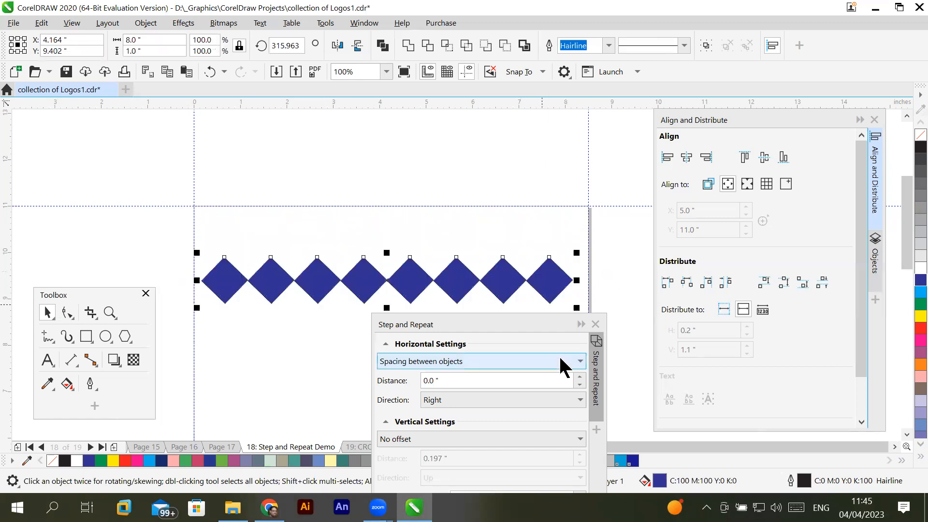
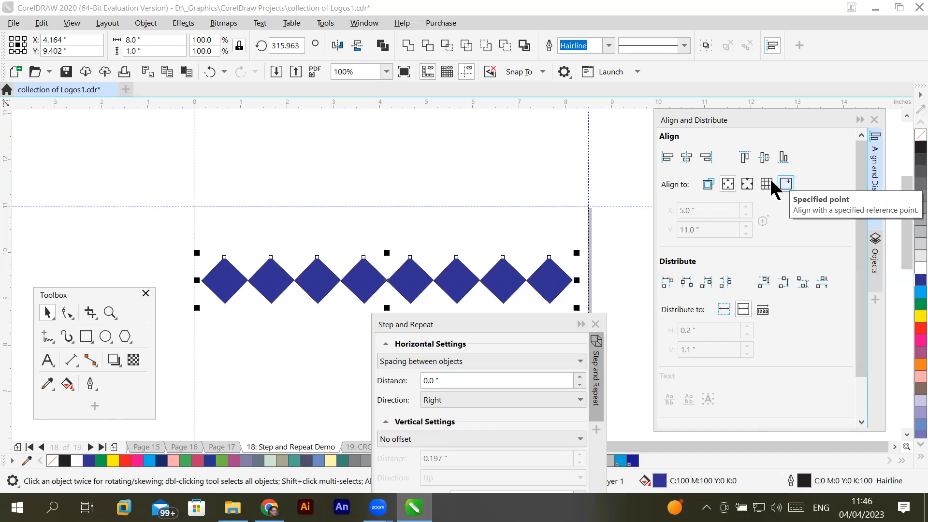
- Align the tops of all the selected diamonds with the page's top edge
{"action": "left_click", "coordinate": [728, 186]}
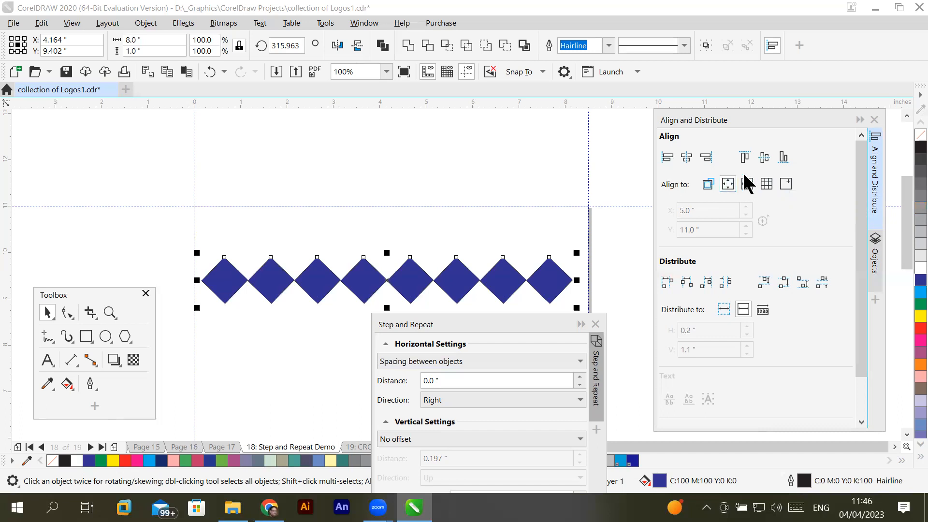
{"action": "left_click", "coordinate": [745, 157]}
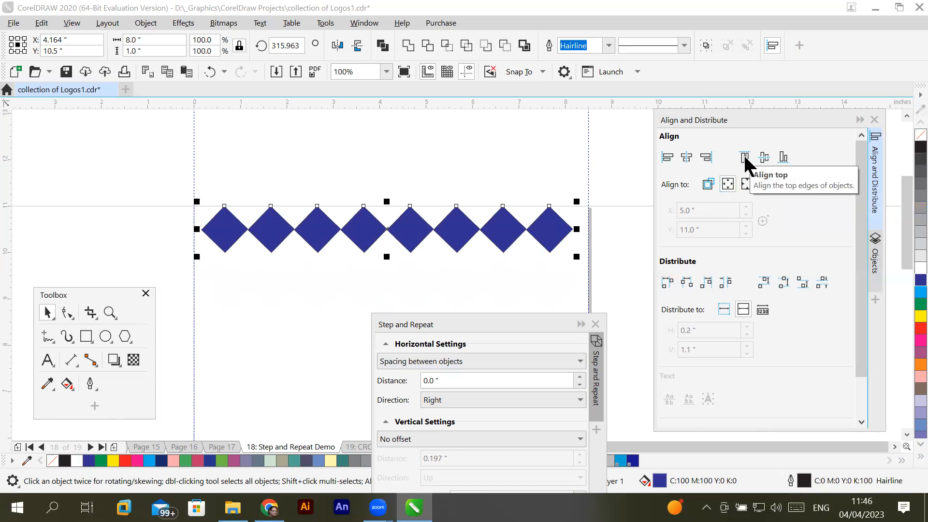
- Try centring the ungrouped diamonds horizontally on the page, undo it, and reselect the whole row
{"action": "left_click", "coordinate": [687, 158]}
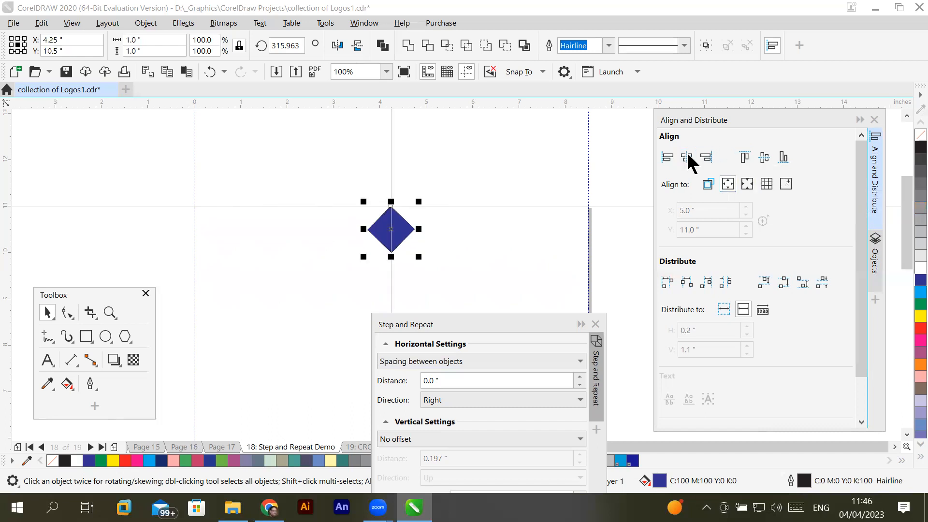
{"action": "key", "text": "ctrl+z"}
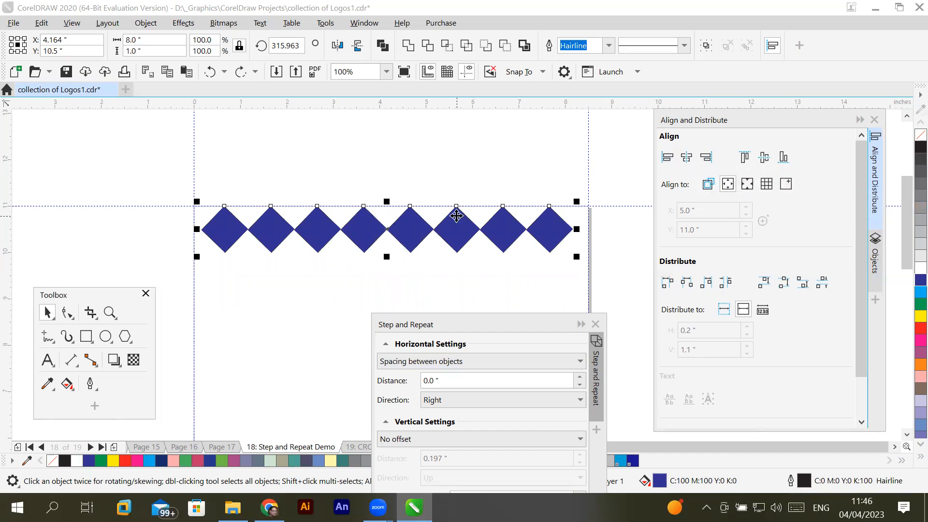
{"action": "left_click", "coordinate": [172, 193]}
{"action": "left_click_drag", "start_coordinate": [171, 173], "coordinate": [586, 265]}
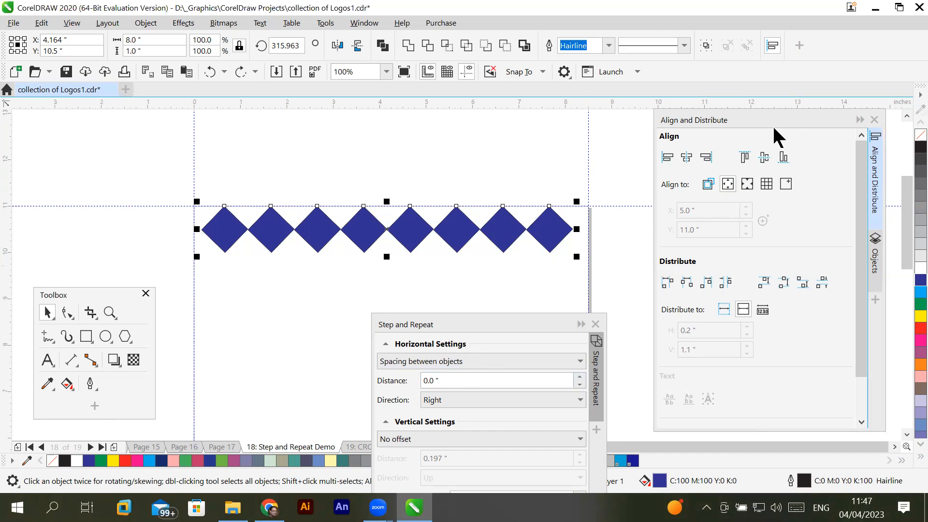
- Show the objects of Layer 1 in the Objects docker and select the first rectangle in its list
{"action": "left_click", "coordinate": [877, 266]}
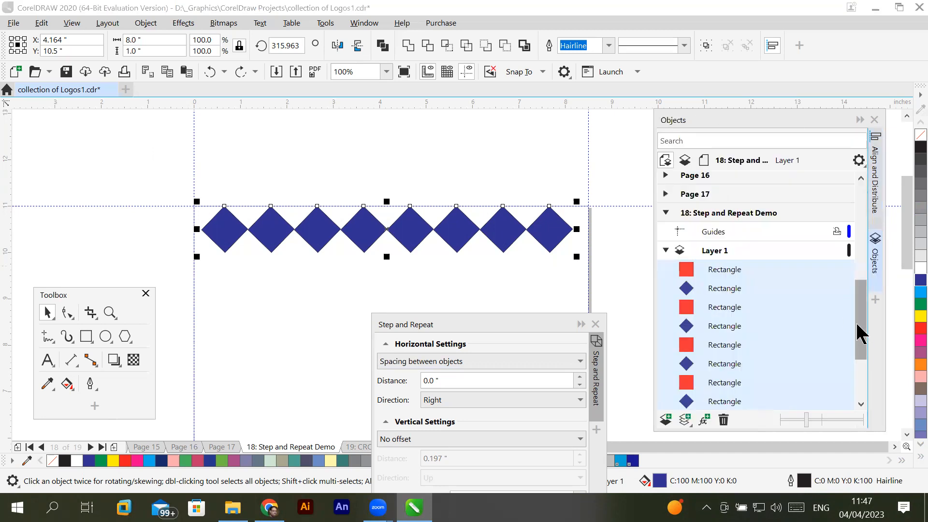
{"action": "mouse_move", "coordinate": [861, 331]}
{"action": "left_mouse_down"}
{"action": "mouse_move", "coordinate": [859, 371]}
{"action": "mouse_move", "coordinate": [858, 331]}
{"action": "left_mouse_up"}
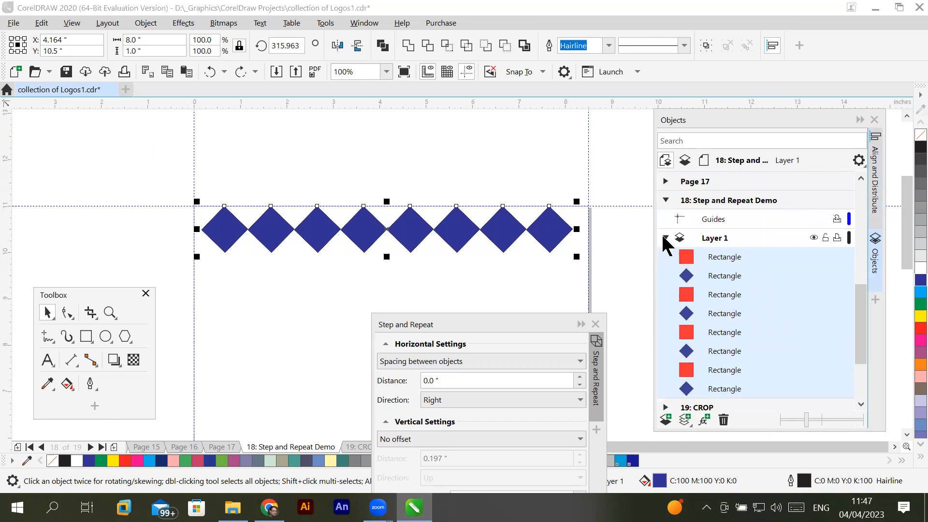
{"action": "left_click", "coordinate": [665, 238]}
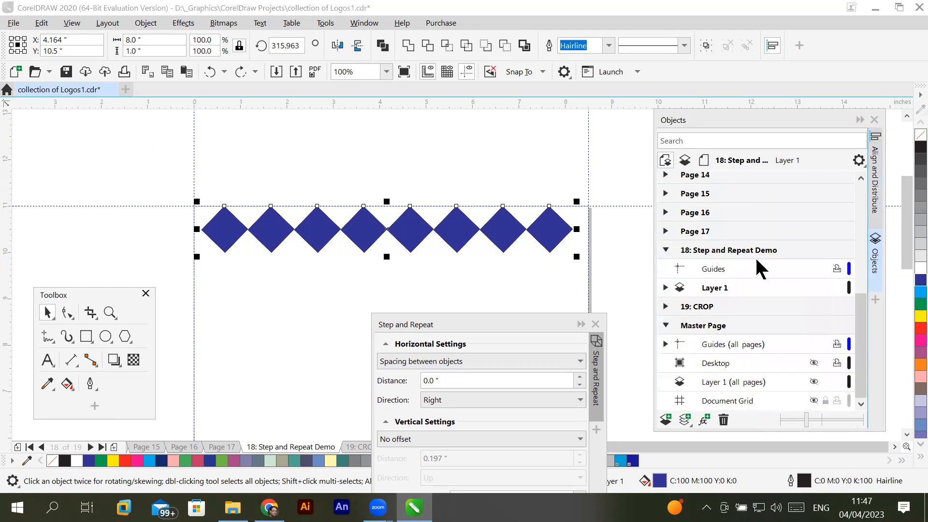
{"action": "left_click", "coordinate": [663, 288]}
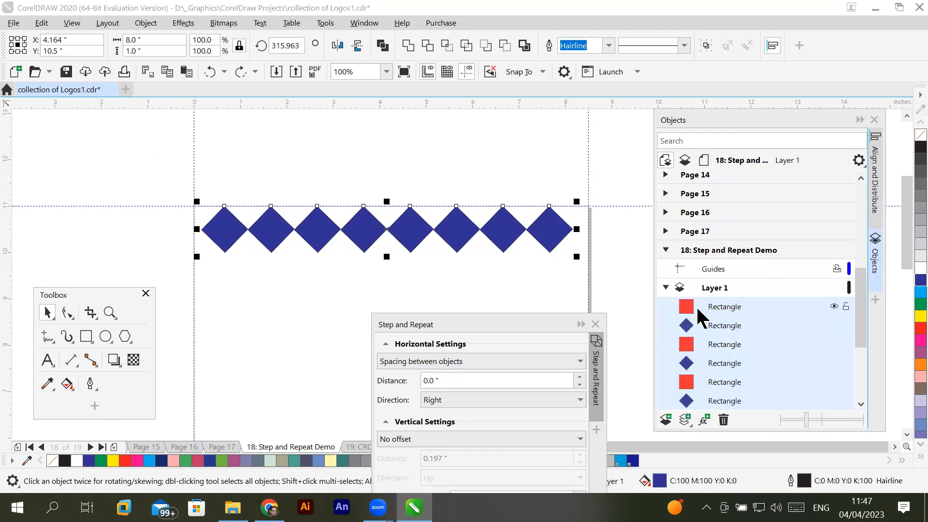
{"action": "left_click", "coordinate": [713, 309]}
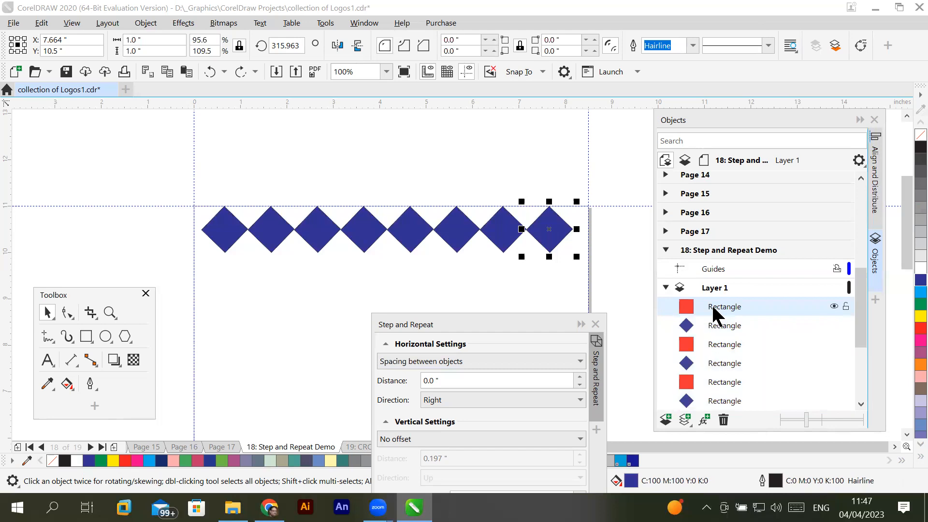
{"action": "mouse_move", "coordinate": [863, 338]}
{"action": "left_mouse_down"}
{"action": "mouse_move", "coordinate": [861, 359]}
{"action": "mouse_move", "coordinate": [861, 347]}
{"action": "left_mouse_up"}
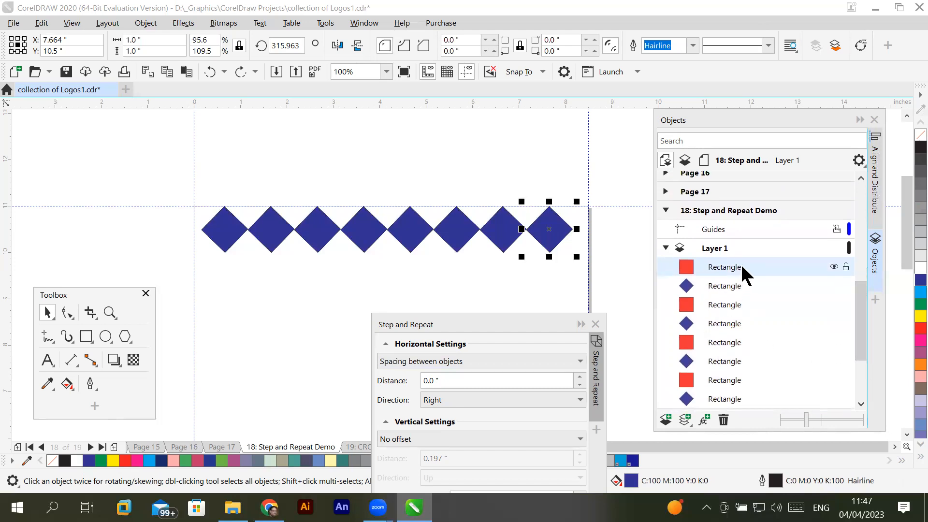
- Toggle the visibility of the first and fifth rectangles in Layer 1, and hide the third and seventh
{"action": "left_click", "coordinate": [833, 265]}
{"action": "left_click", "coordinate": [835, 265]}
{"action": "left_click", "coordinate": [834, 266]}
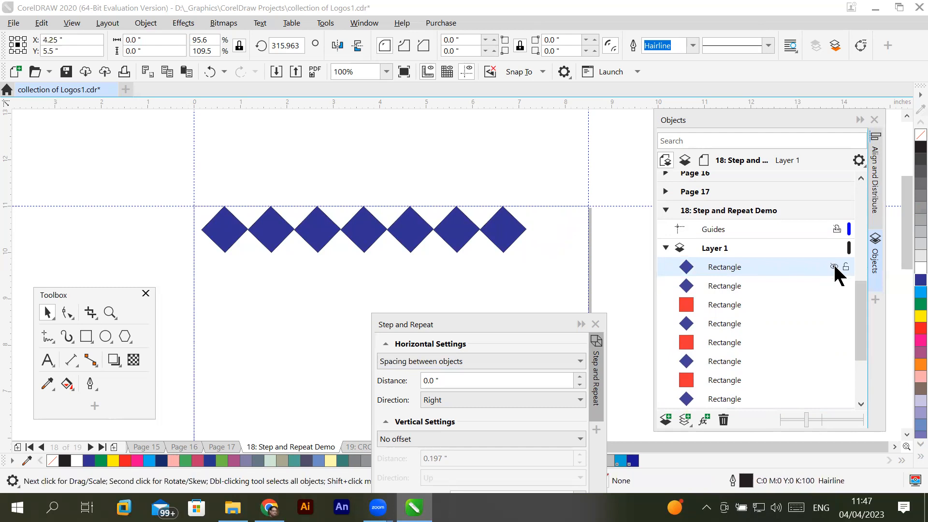
{"action": "left_click", "coordinate": [834, 266]}
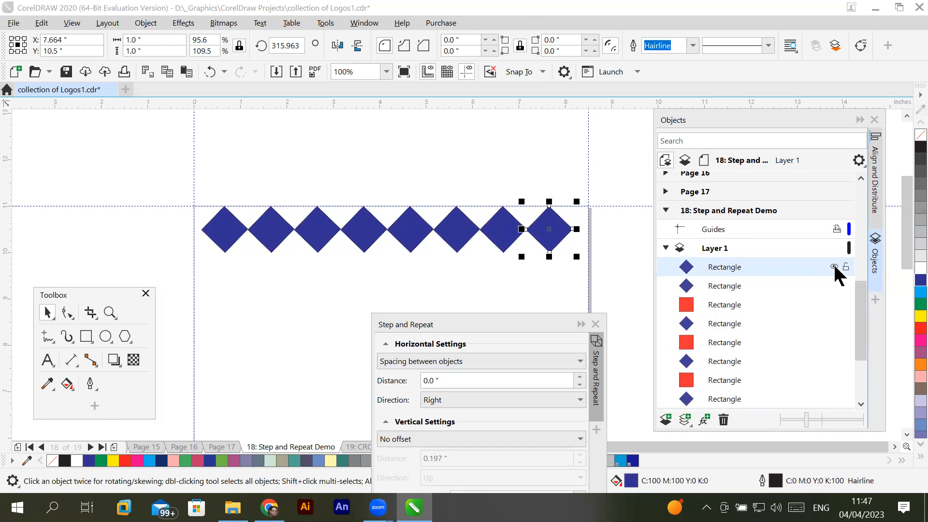
{"action": "left_click", "coordinate": [833, 305]}
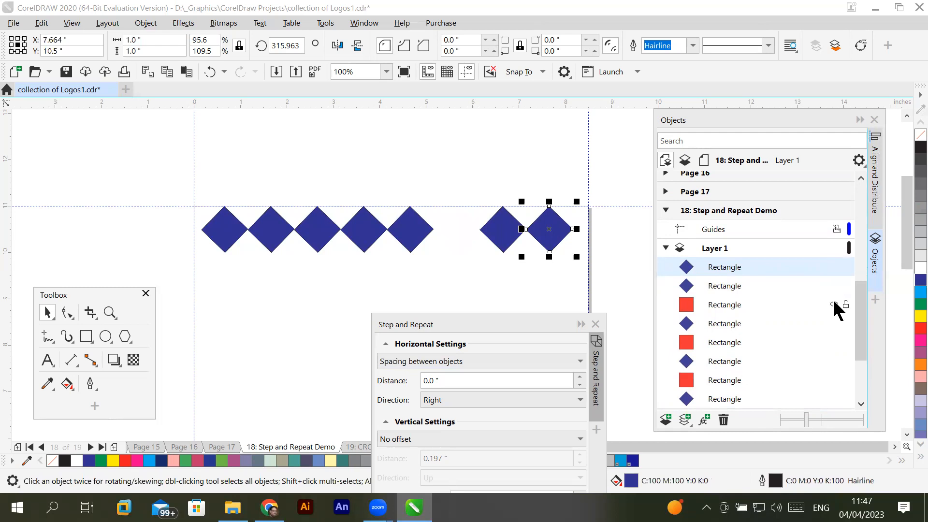
{"action": "left_click", "coordinate": [834, 342]}
{"action": "left_click", "coordinate": [833, 342]}
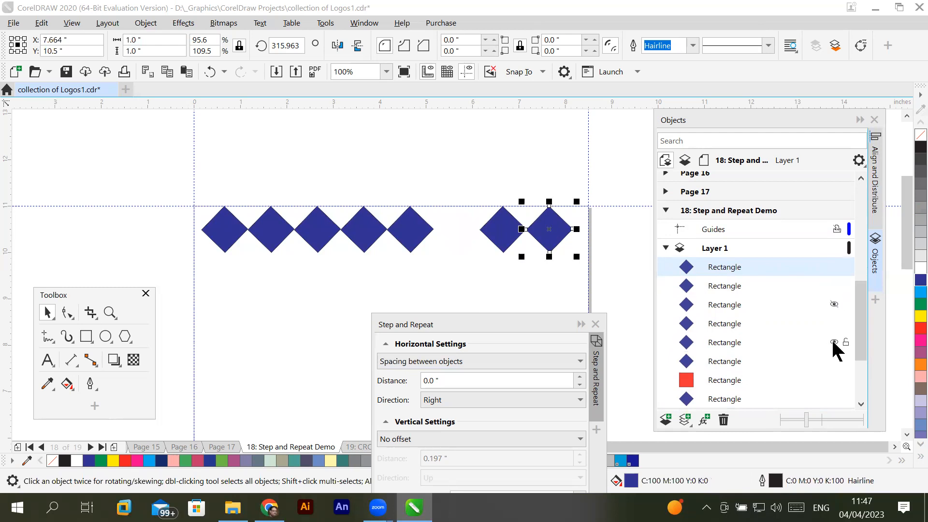
{"action": "left_click", "coordinate": [833, 380]}
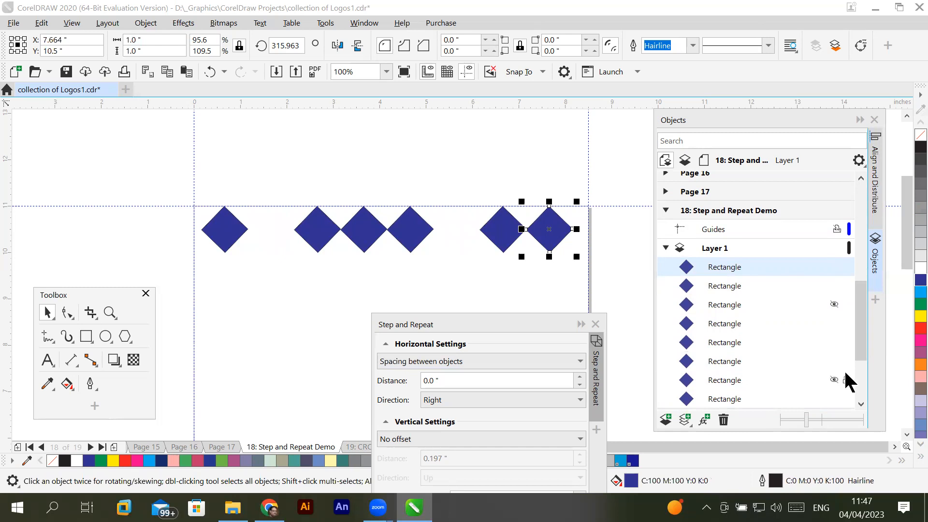
- Make the hidden third and seventh rectangles in Layer 1 visible again
{"action": "left_click_drag", "start_coordinate": [861, 331], "coordinate": [861, 346]}
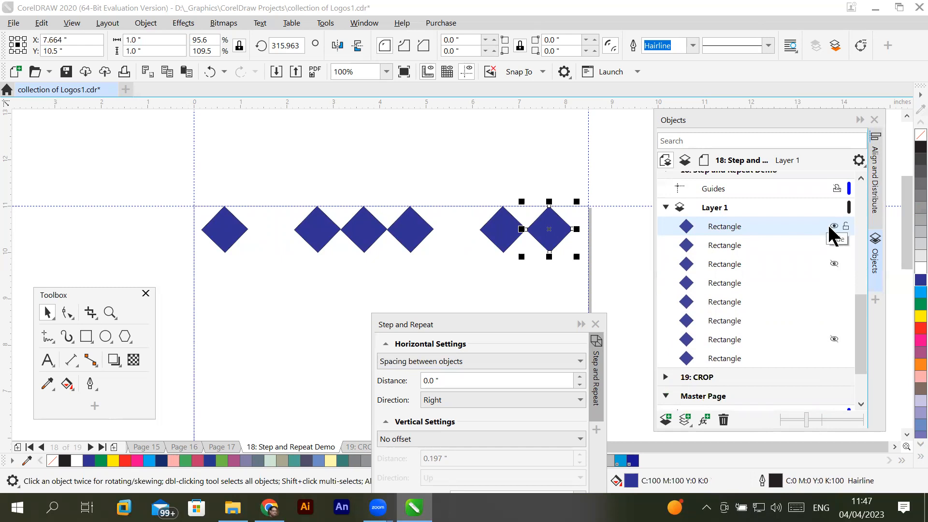
{"action": "left_click", "coordinate": [829, 227]}
{"action": "left_click", "coordinate": [829, 228]}
{"action": "left_click", "coordinate": [832, 244]}
{"action": "left_click", "coordinate": [833, 244]}
{"action": "left_click", "coordinate": [834, 264]}
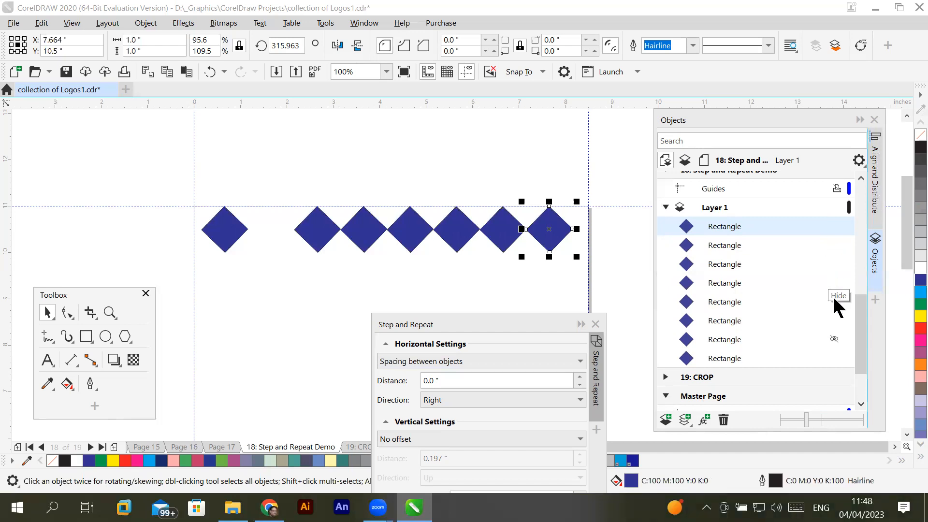
{"action": "left_click", "coordinate": [834, 336]}
{"action": "left_click", "coordinate": [834, 336]}
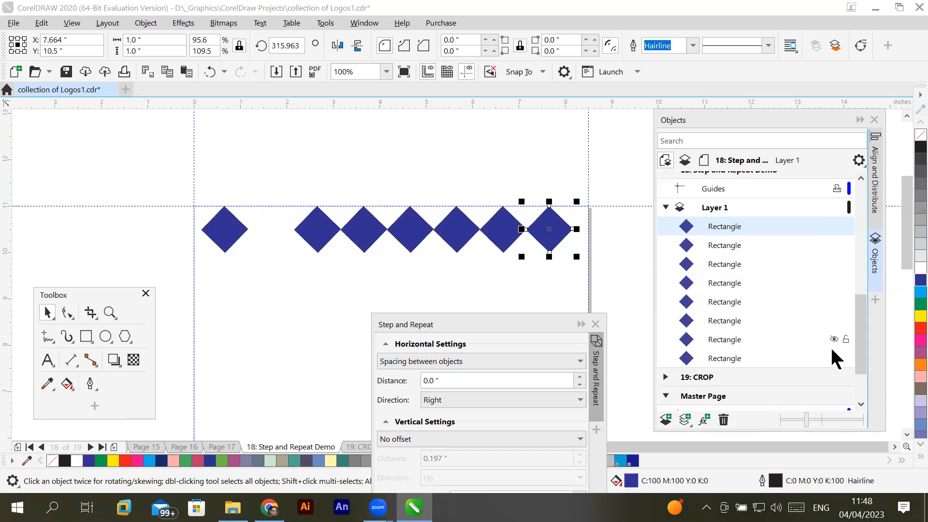
{"action": "left_click", "coordinate": [834, 340]}
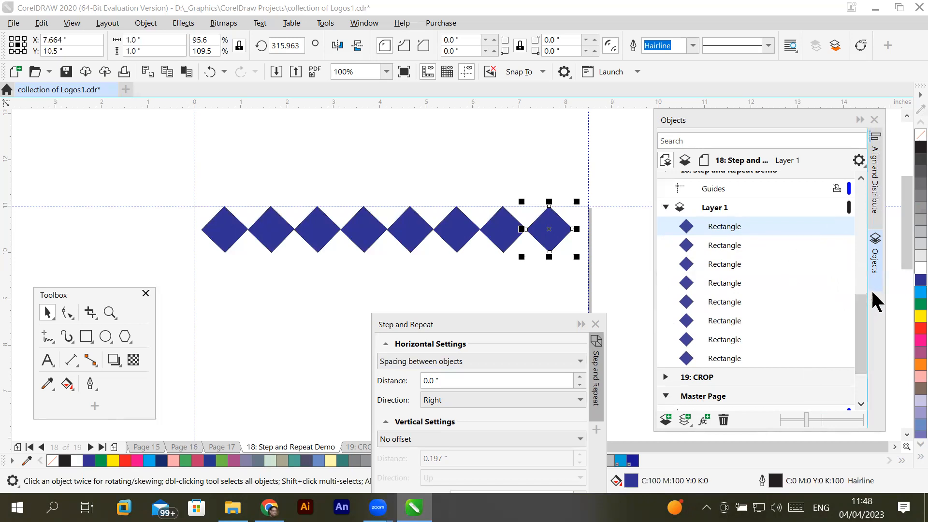
- Select all eight diamonds in the row and group them
{"action": "left_click_drag", "start_coordinate": [161, 164], "coordinate": [580, 268]}
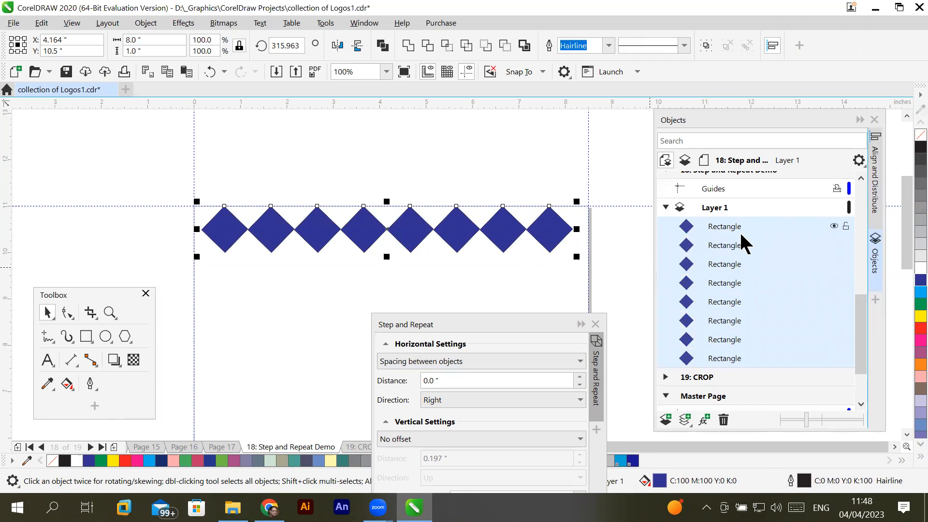
{"action": "left_click", "coordinate": [144, 24]}
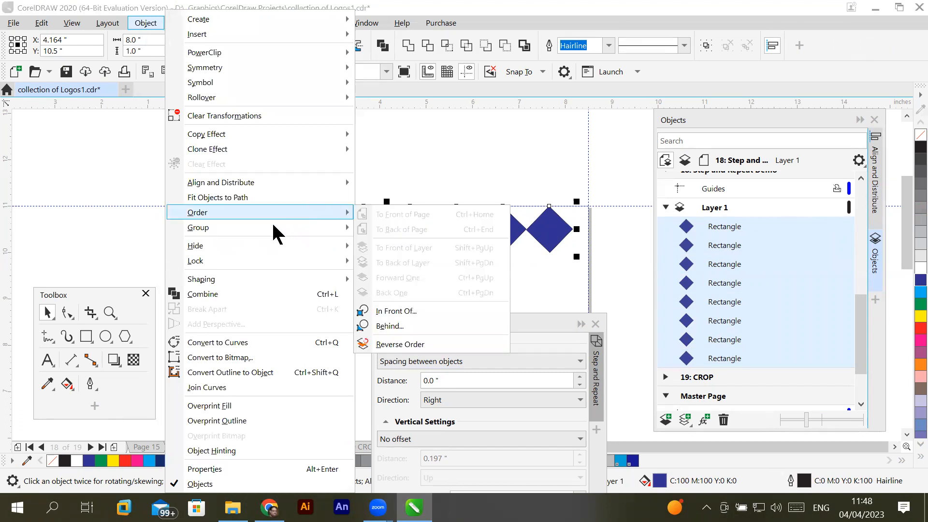
{"action": "mouse_move", "coordinate": [272, 228]}
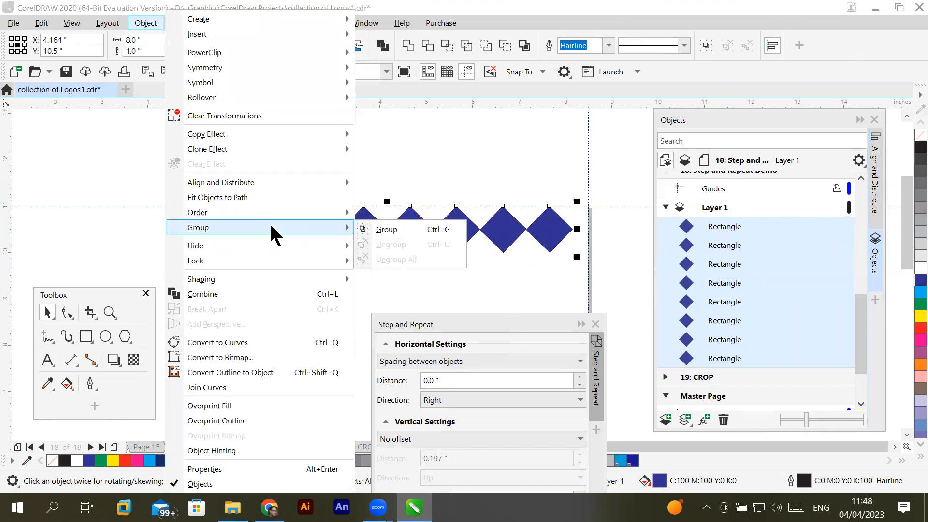
{"action": "left_click", "coordinate": [399, 230]}
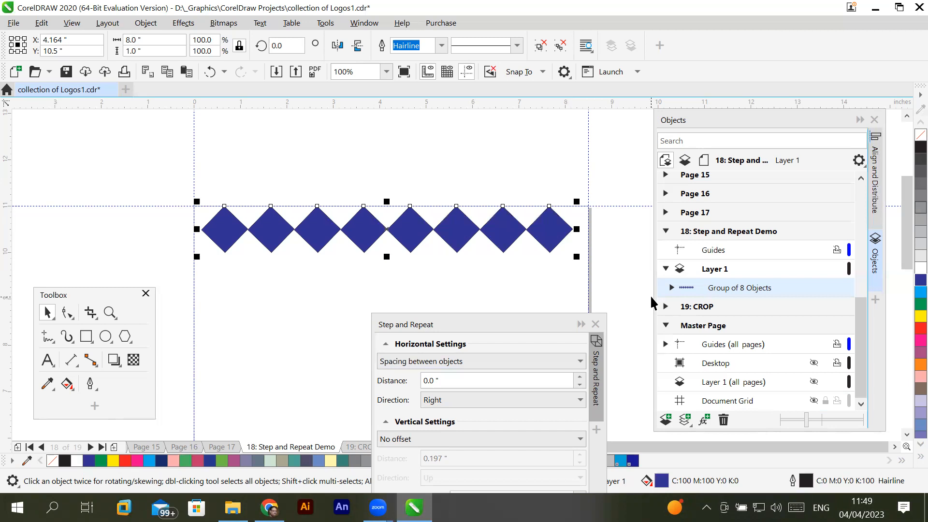
- Select the new group under Layer 1 in the Objects docker, examine the rectangles inside it, and collapse it again
{"action": "left_click", "coordinate": [711, 268]}
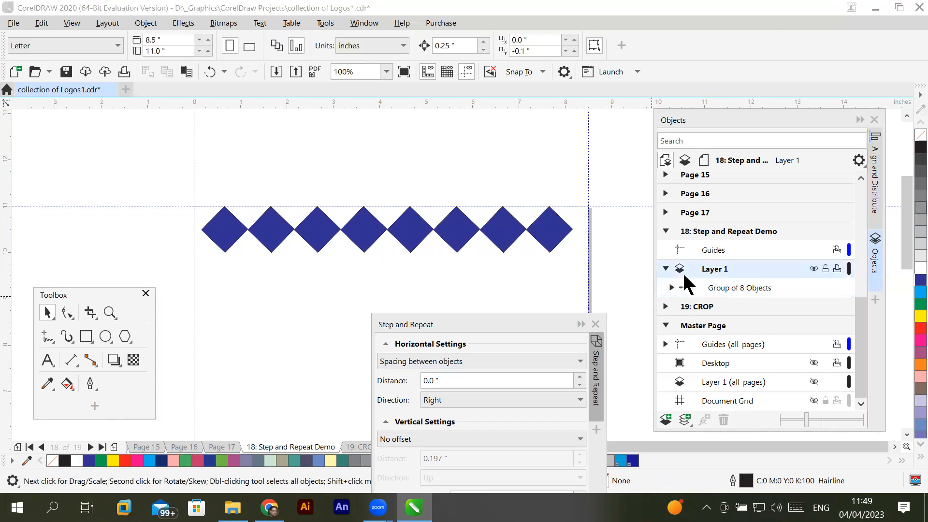
{"action": "left_click", "coordinate": [737, 286]}
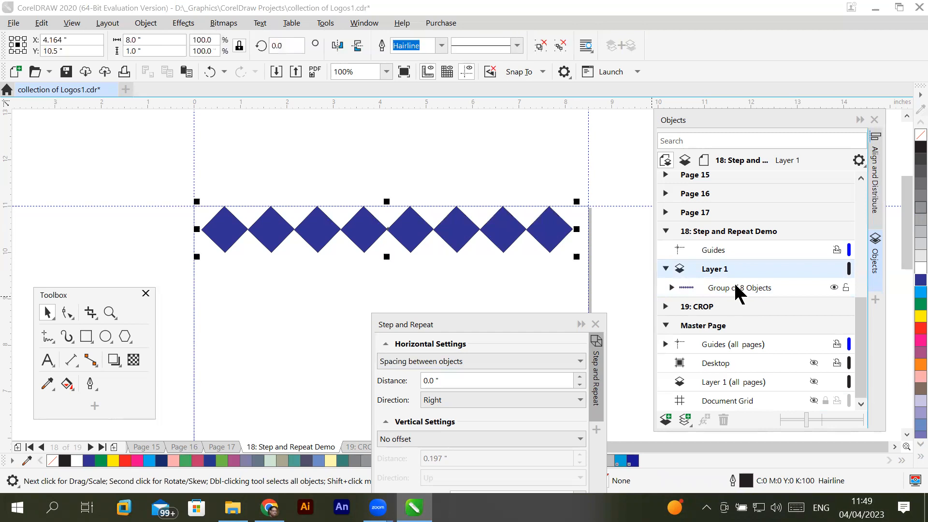
{"action": "left_click", "coordinate": [671, 288]}
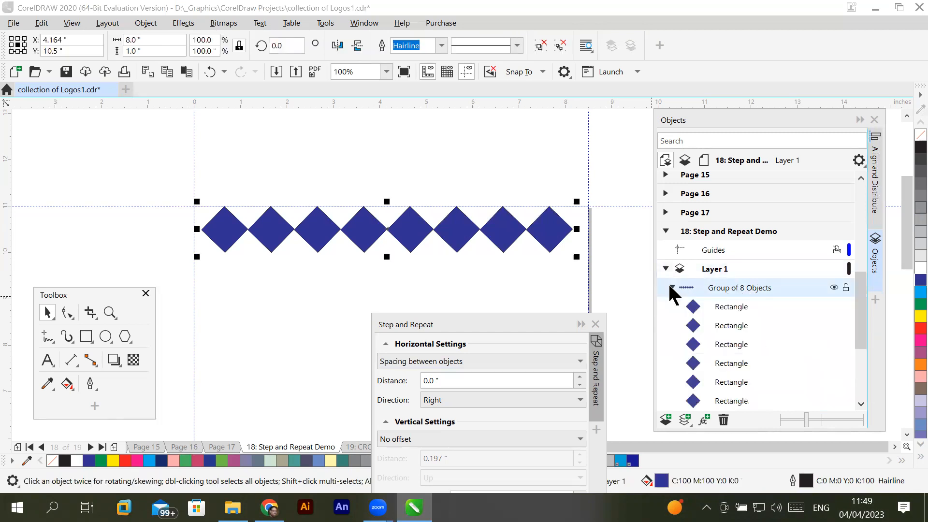
{"action": "left_click", "coordinate": [672, 288]}
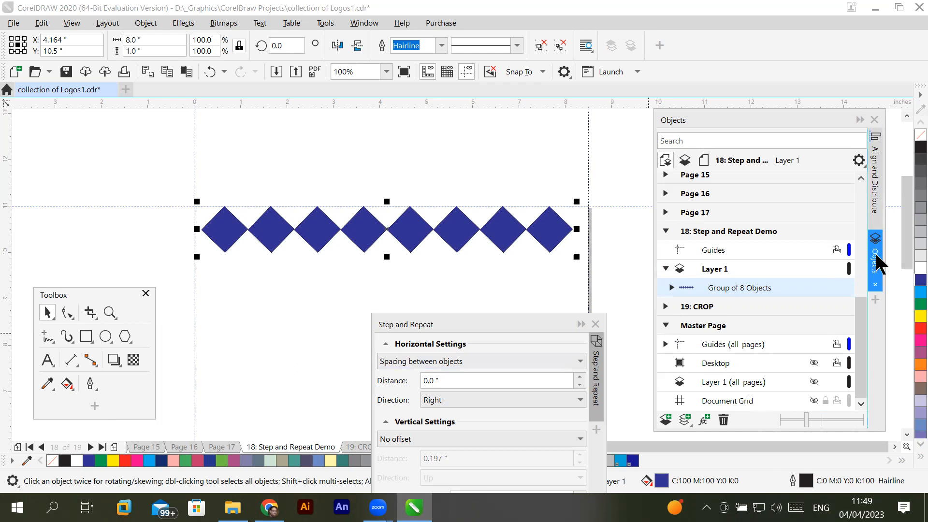
- Return to the Align and Distribute docker and centre the grouped row vertically on the page
{"action": "left_click", "coordinate": [876, 183]}
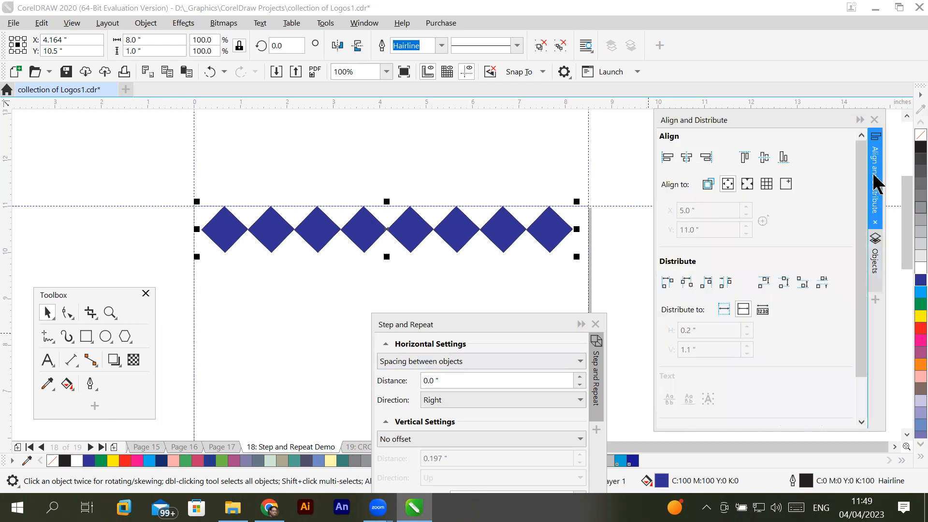
{"action": "left_click", "coordinate": [768, 155]}
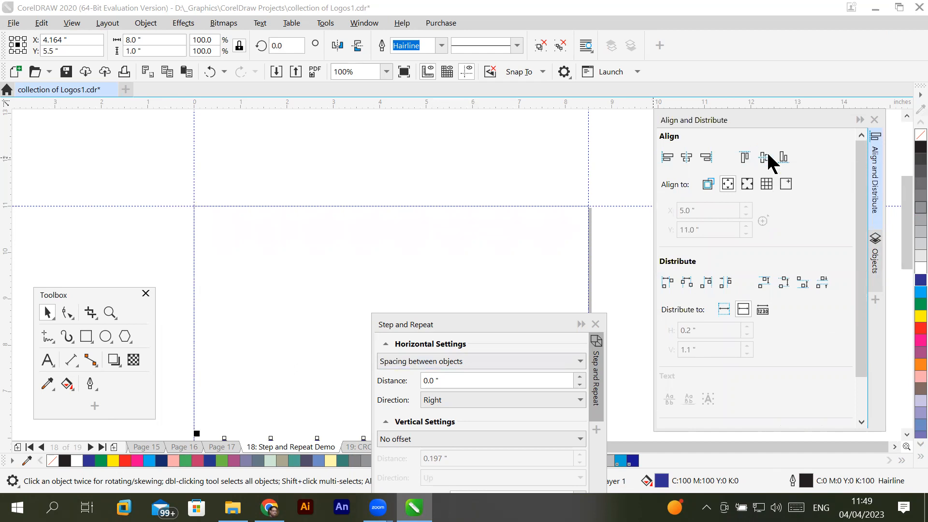
{"action": "scroll", "coordinate": [323, 307], "scroll_direction": "down", "scroll_amount": 3}
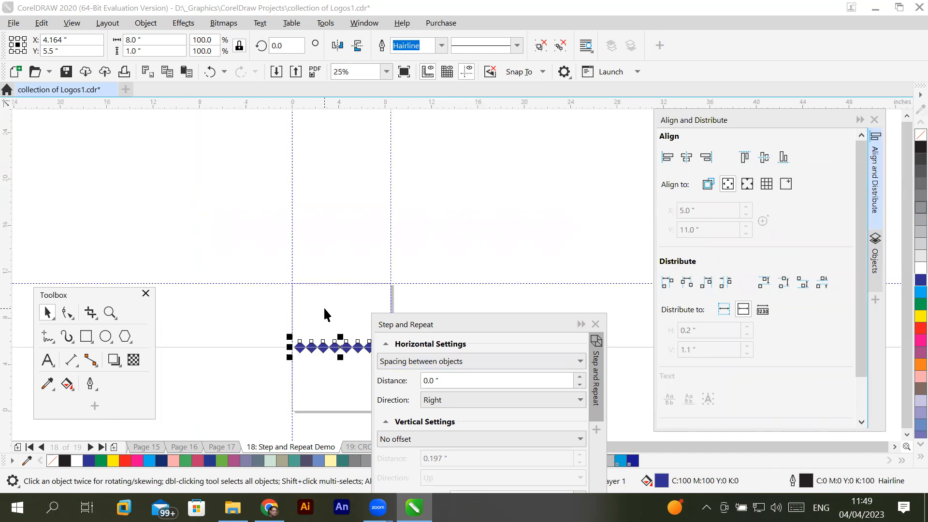
{"action": "scroll", "coordinate": [336, 370], "scroll_direction": "up", "scroll_amount": 2}
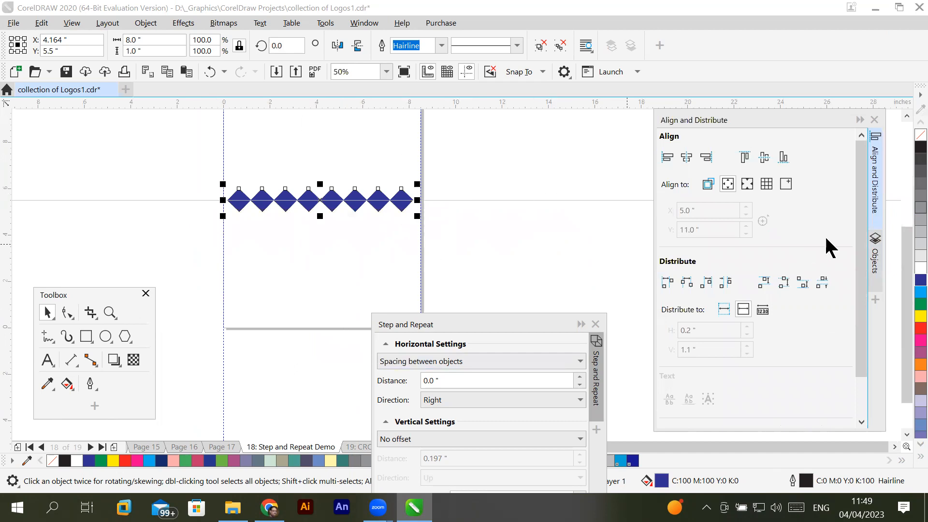
- Try the grouped row at the page's top, bottom and vertical centre, finishing with it aligned to the top edge
{"action": "left_click", "coordinate": [745, 157]}
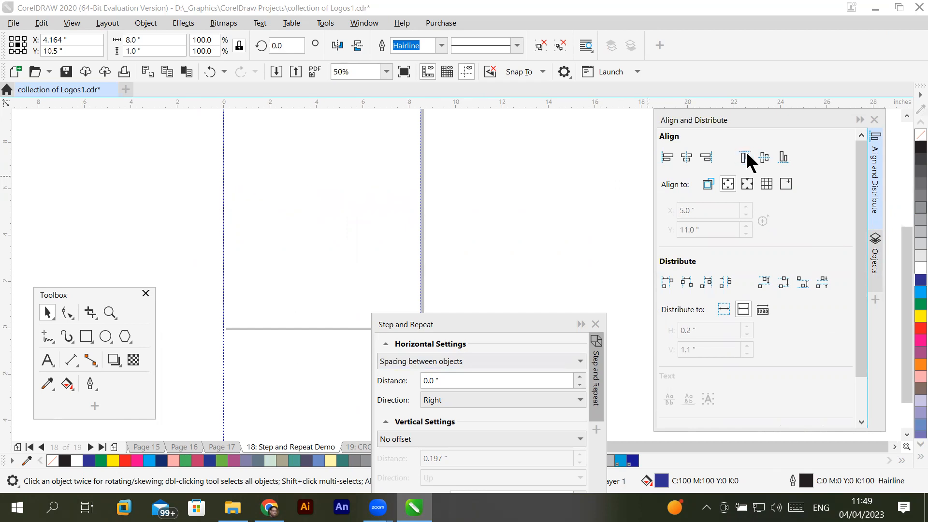
{"action": "left_click", "coordinate": [784, 159]}
{"action": "left_click", "coordinate": [764, 160]}
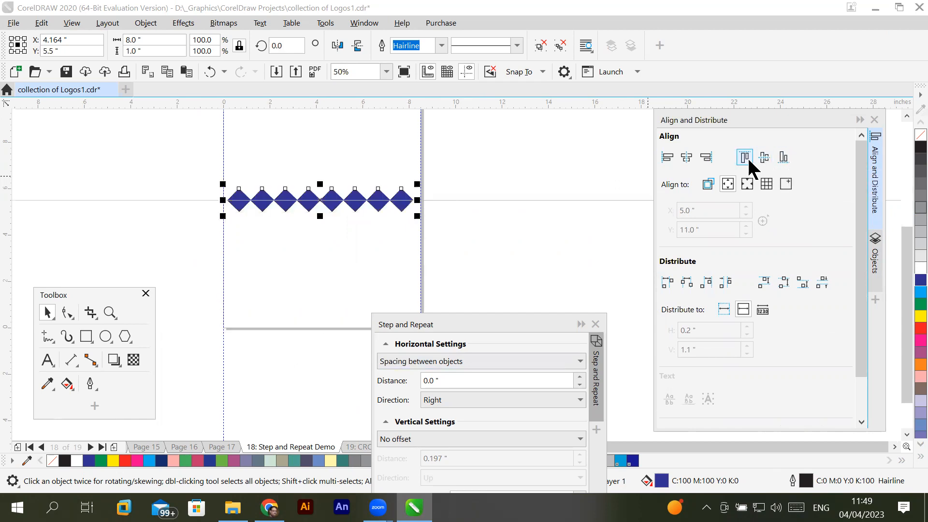
{"action": "left_click", "coordinate": [747, 162]}
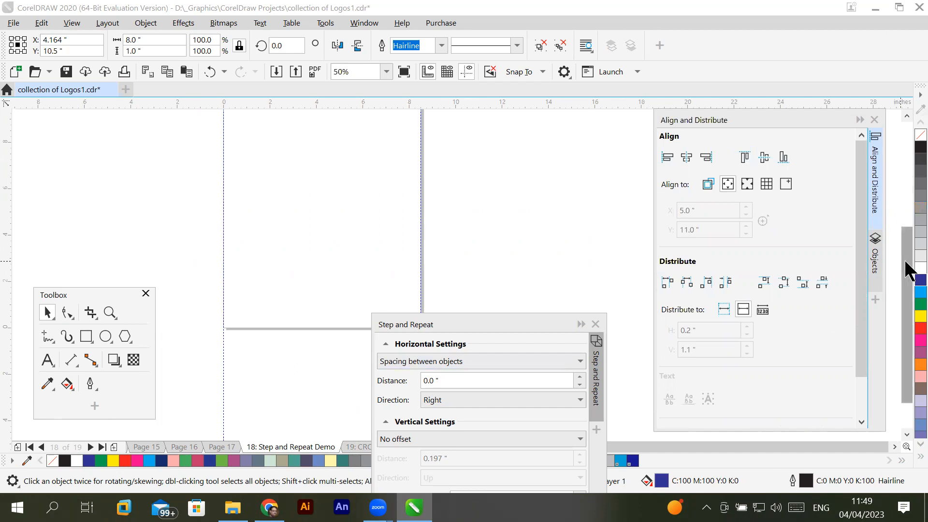
- Centre the grouped diamond row horizontally on the page
{"action": "left_click_drag", "start_coordinate": [907, 270], "coordinate": [908, 226]}
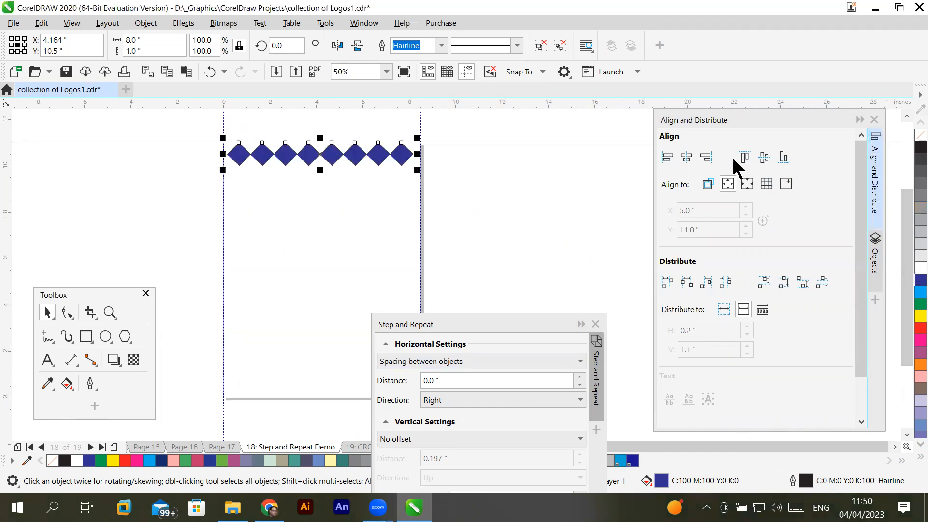
{"action": "scroll", "coordinate": [216, 132], "scroll_direction": "up", "scroll_amount": 1}
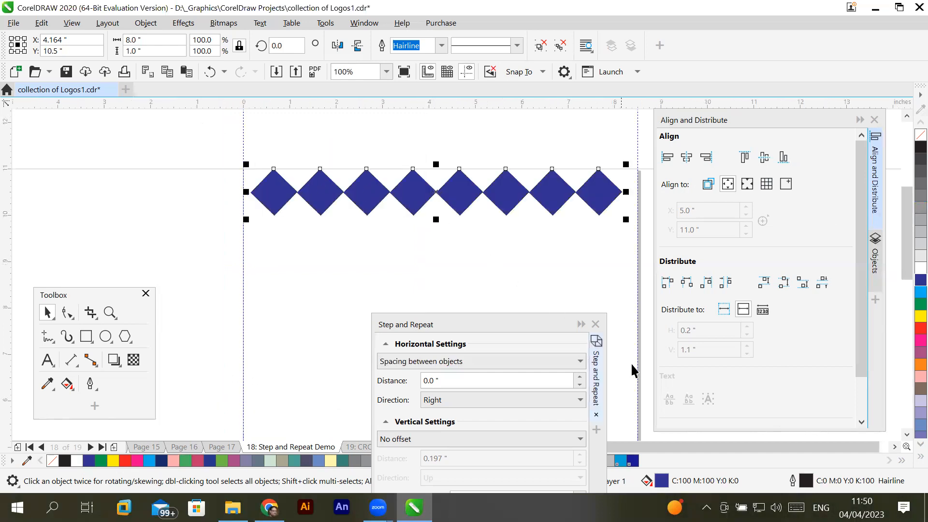
{"action": "left_click", "coordinate": [895, 448]}
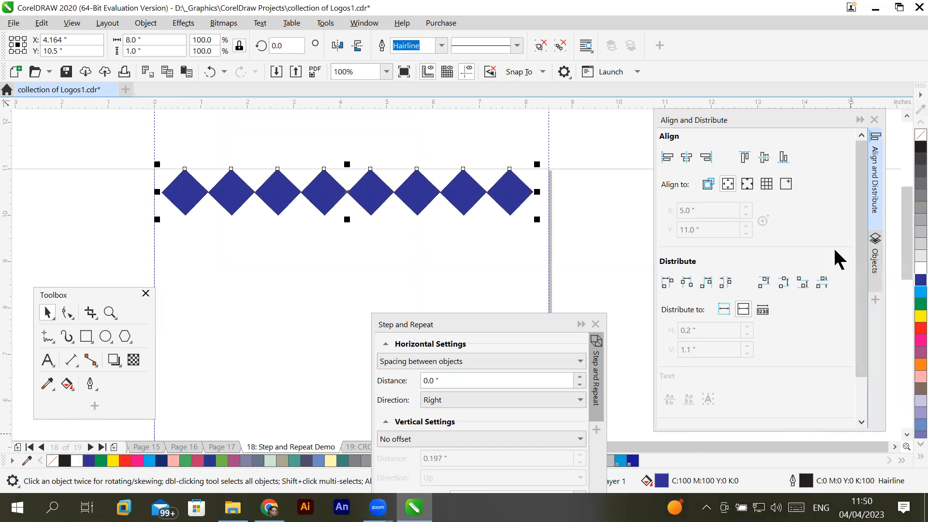
{"action": "left_click", "coordinate": [687, 160]}
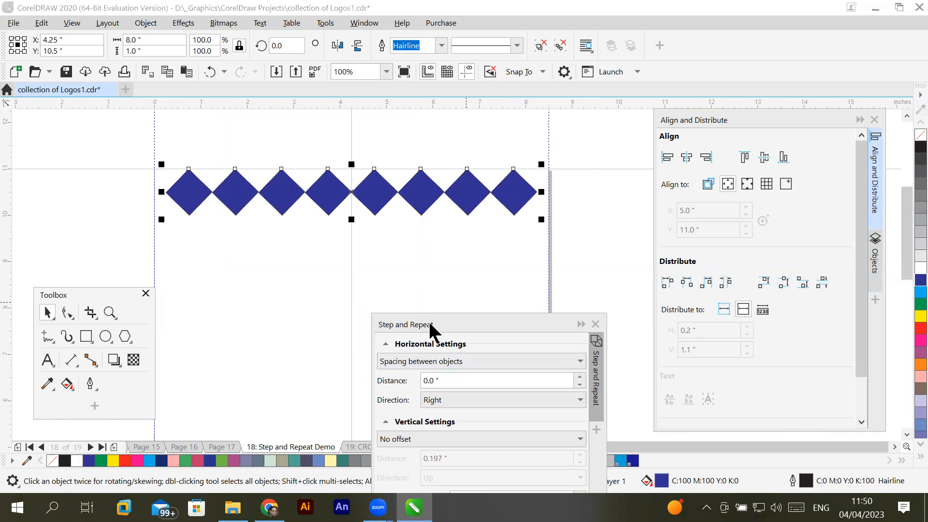
- Review the list of available dockers and the Align to options, keeping alignment to the page edge
{"action": "left_click", "coordinate": [337, 23]}
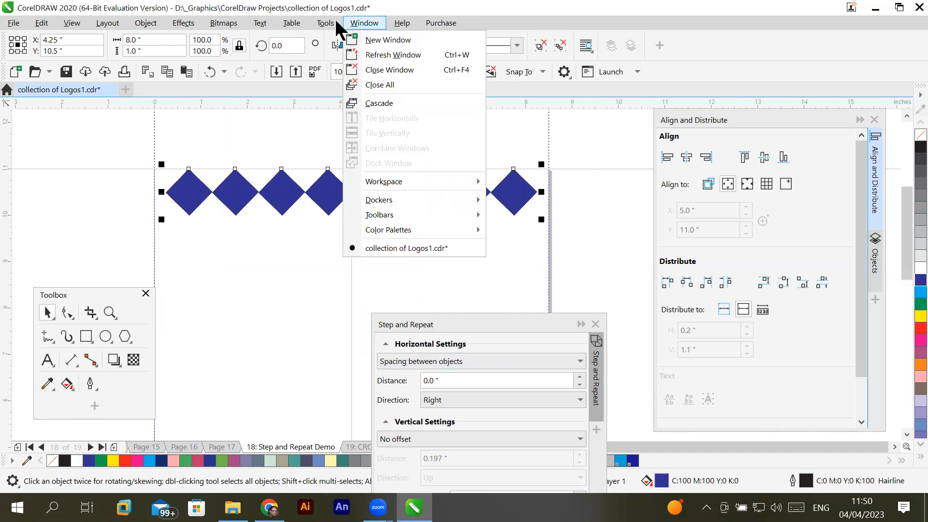
{"action": "mouse_move", "coordinate": [398, 202]}
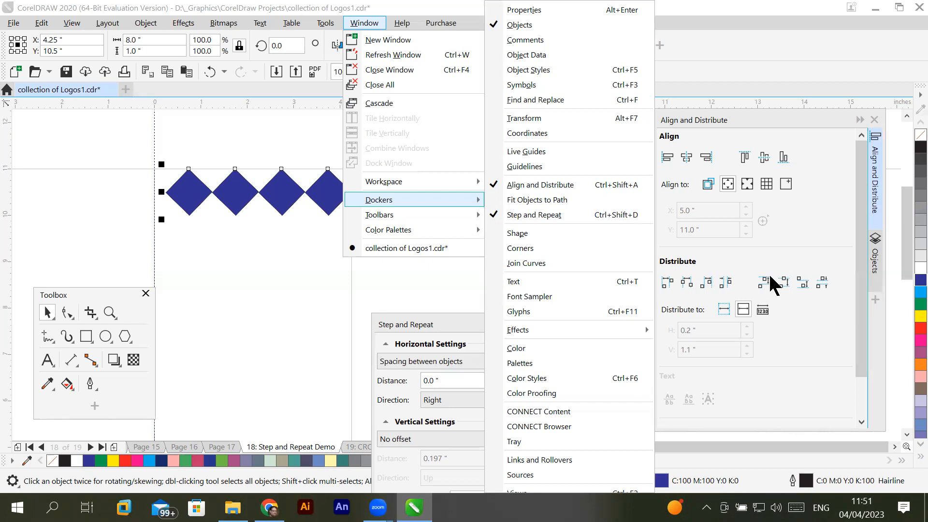
{"action": "left_click", "coordinate": [725, 122]}
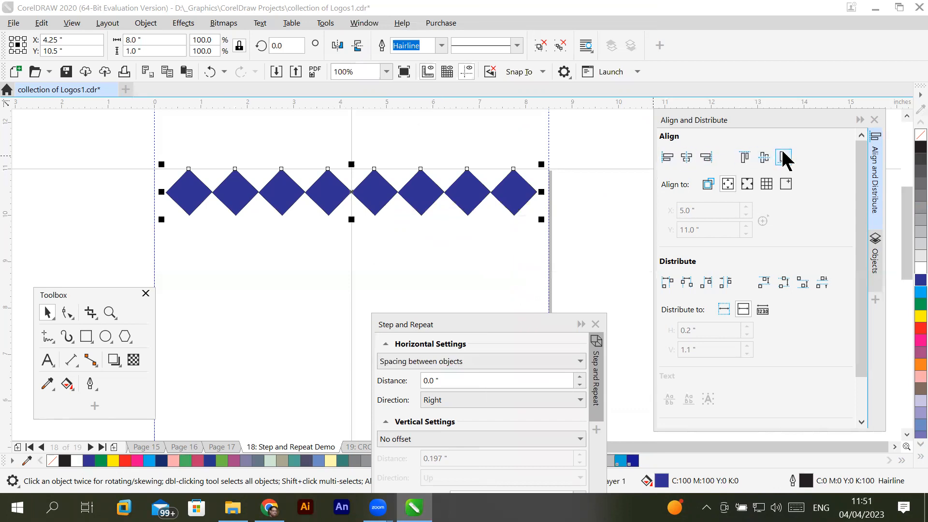
{"action": "left_click", "coordinate": [706, 157]}
{"action": "left_click", "coordinate": [730, 186]}
{"action": "left_click", "coordinate": [747, 184]}
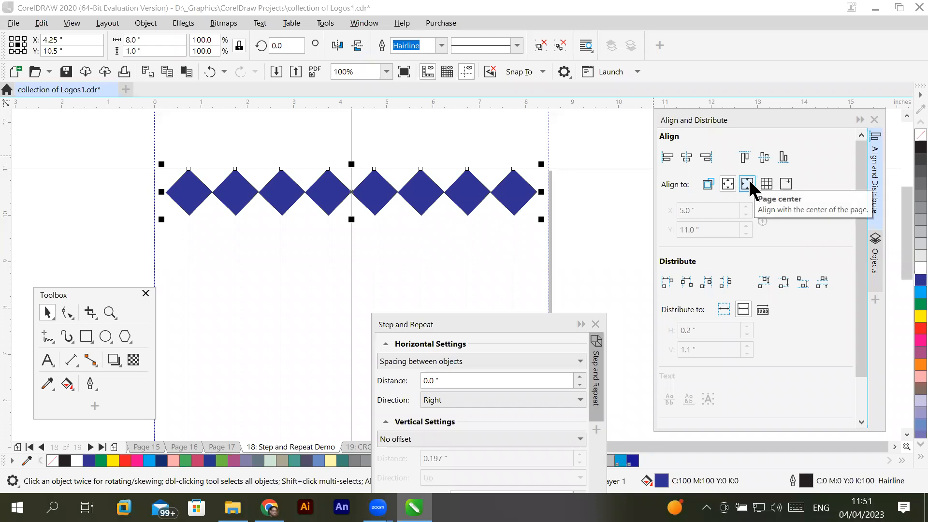
{"action": "left_click", "coordinate": [729, 184]}
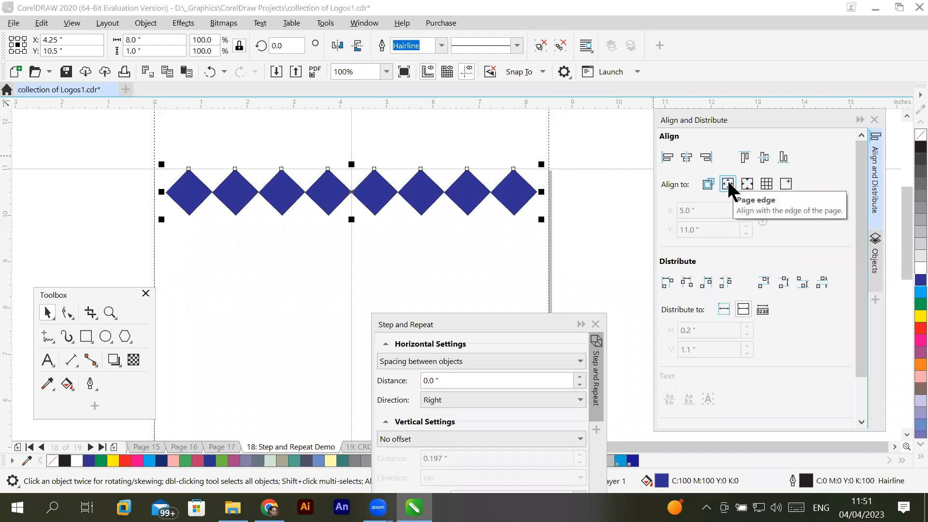
- Collapse the Align and Distribute docker, move the Step and Repeat docker up beside it, and deselect the row
{"action": "left_click", "coordinate": [860, 120]}
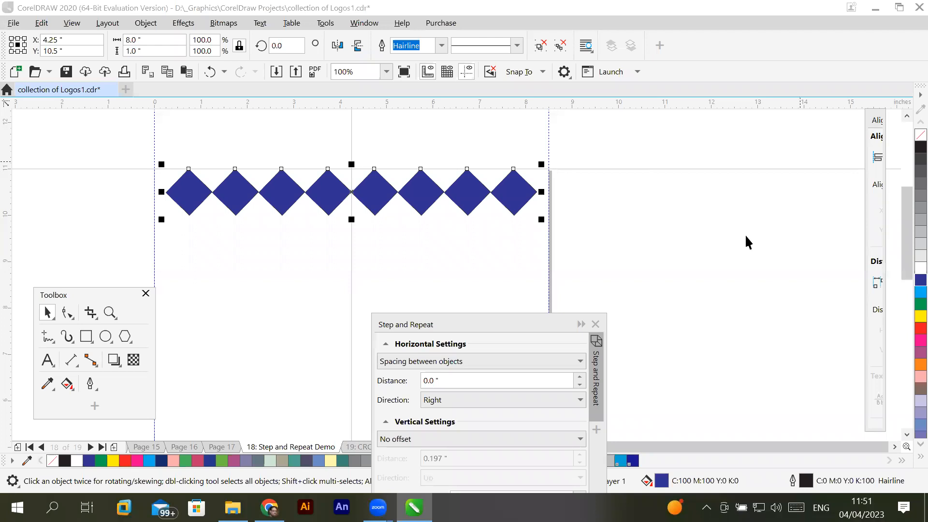
{"action": "double_click", "coordinate": [508, 329]}
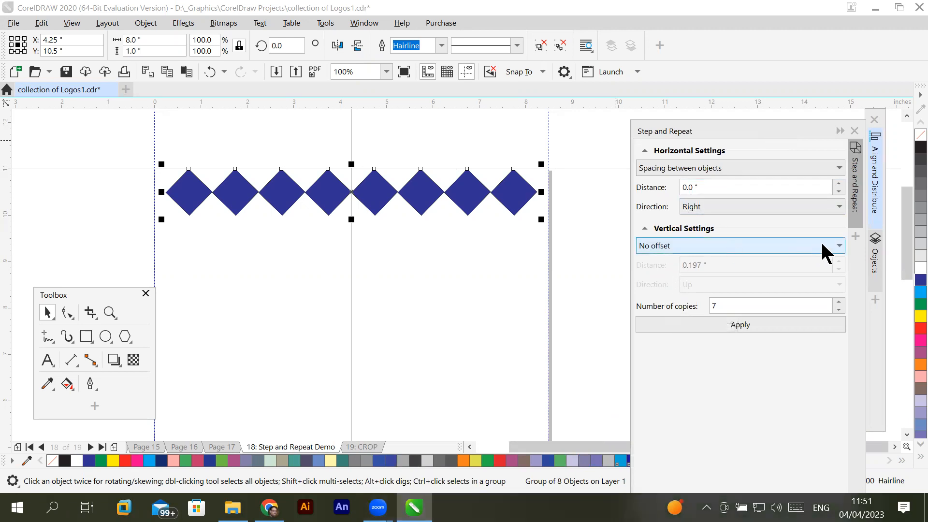
{"action": "left_click", "coordinate": [449, 139]}
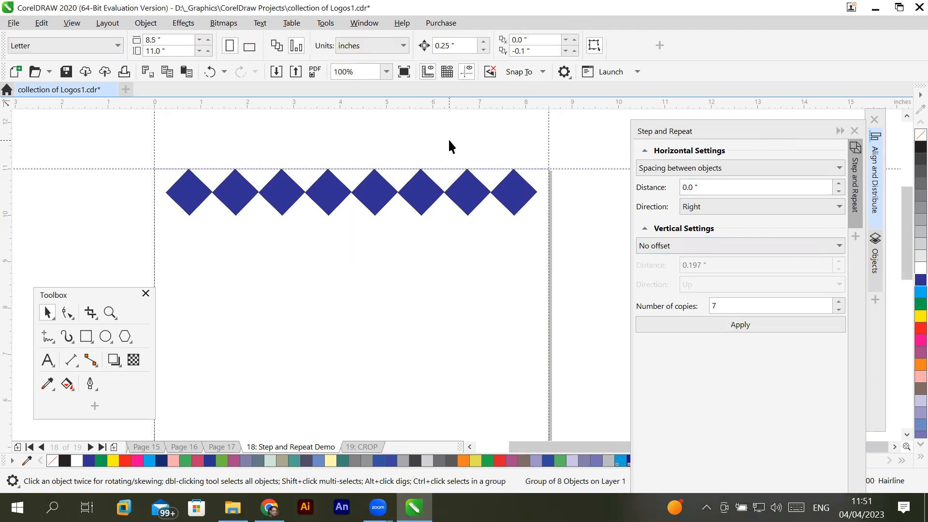
- Select the grouped row and try red and dark grey fills, finishing with light grey (C:0 M:0 Y:0 K:30)
{"action": "left_click", "coordinate": [516, 206]}
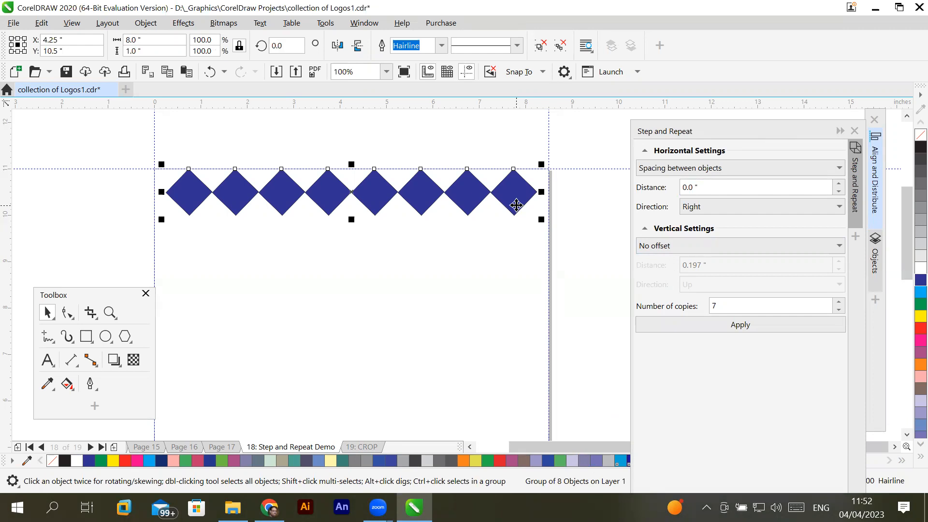
{"action": "left_click", "coordinate": [918, 329]}
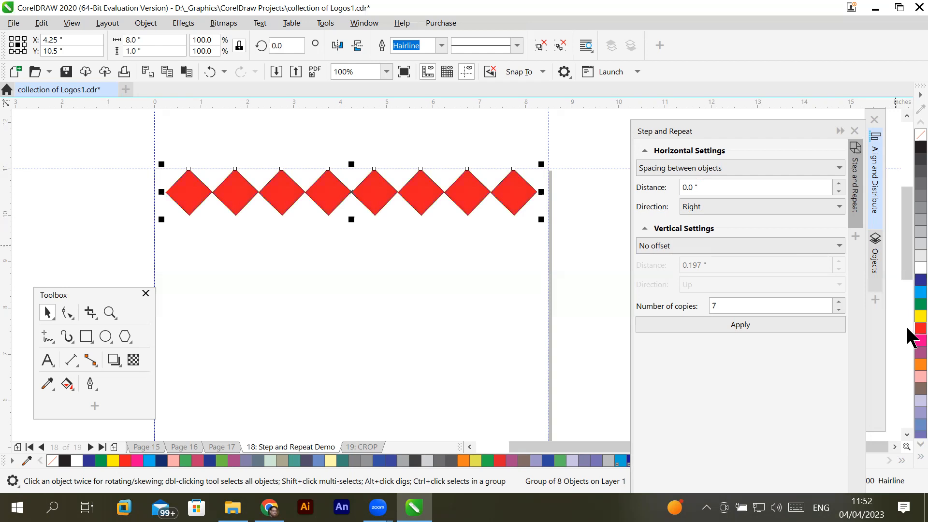
{"action": "left_click", "coordinate": [912, 189]}
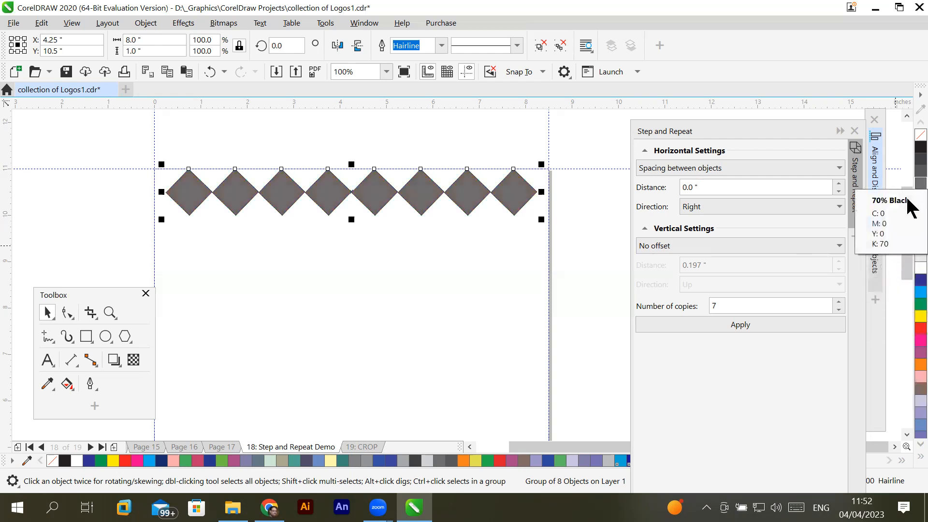
{"action": "left_click", "coordinate": [909, 257]}
{"action": "left_click", "coordinate": [910, 230]}
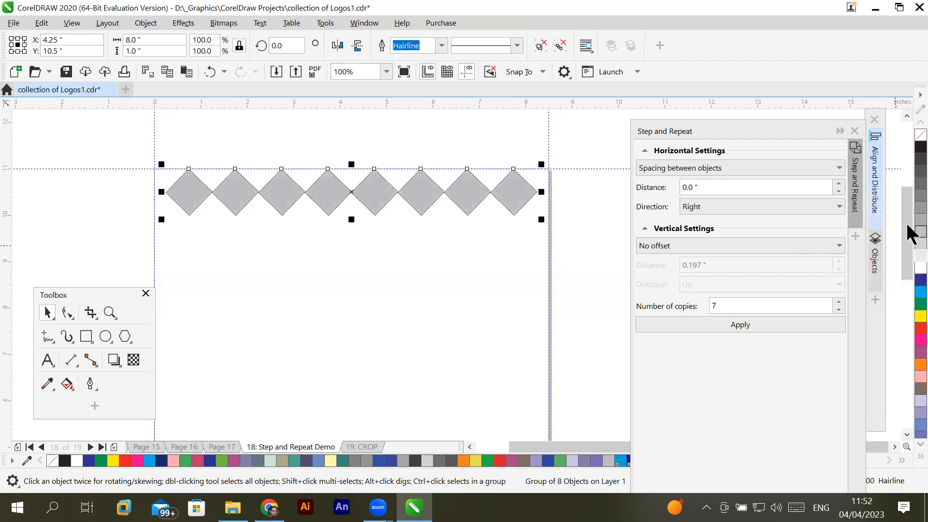
- Check the Ungroup option for the diamond row, leave it grouped, and reselect the row
{"action": "right_click", "coordinate": [372, 192]}
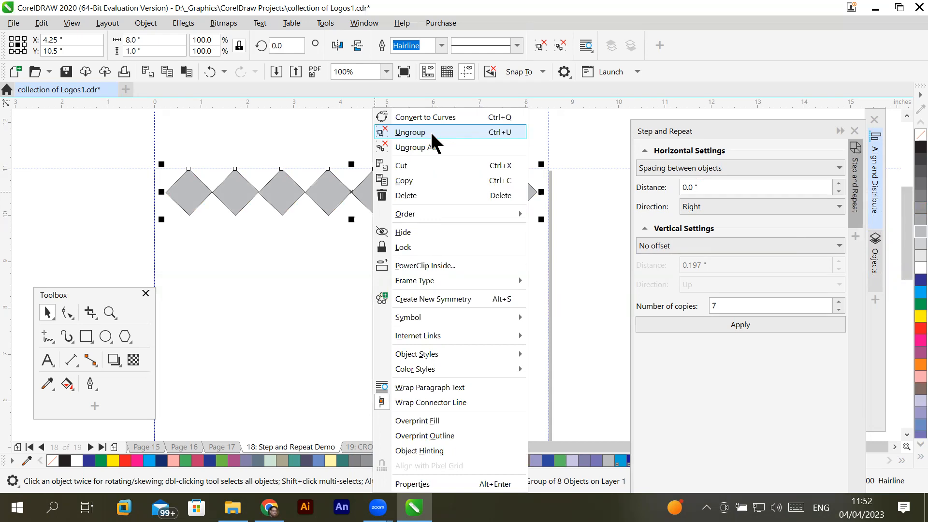
{"action": "left_click", "coordinate": [294, 287]}
{"action": "left_click", "coordinate": [374, 276]}
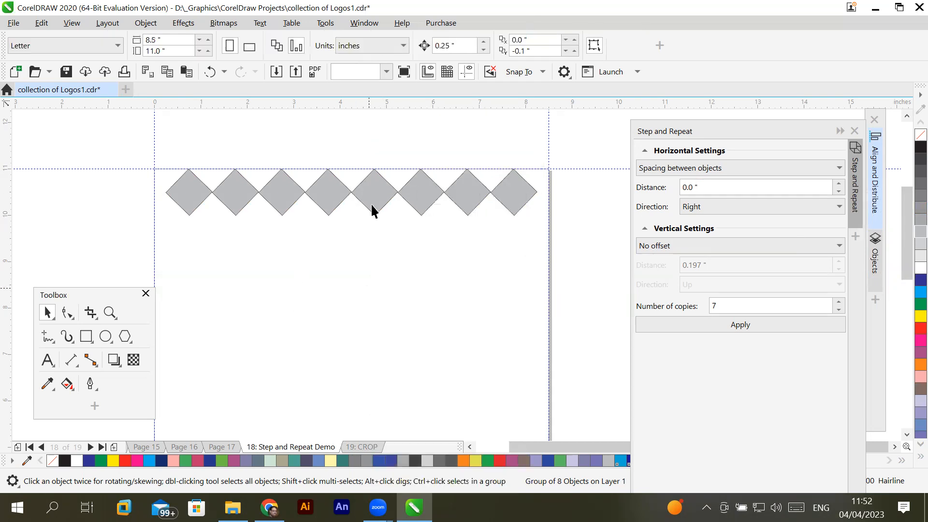
{"action": "left_click", "coordinate": [376, 188]}
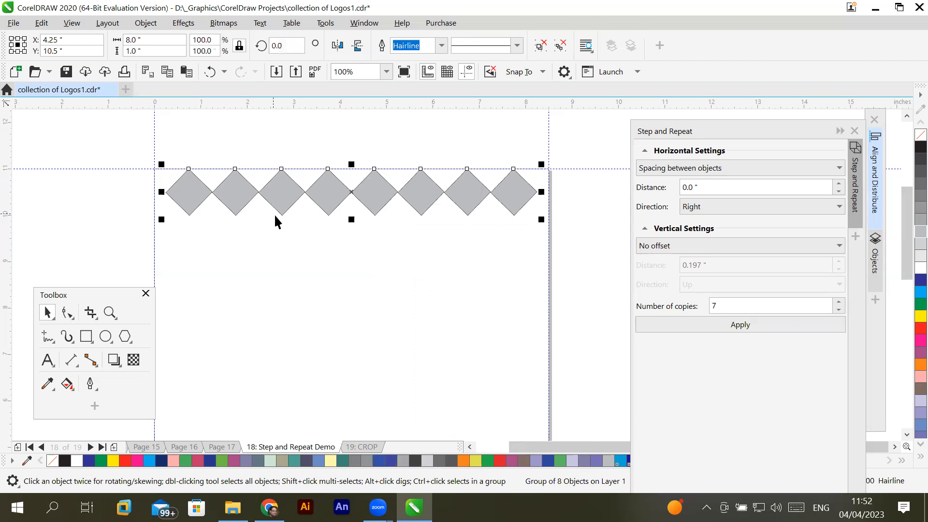
- Move the Step and Repeat docker further up and shorten it to fit just below the Apply button
{"action": "scroll", "coordinate": [274, 215], "scroll_direction": "up", "scroll_amount": 1}
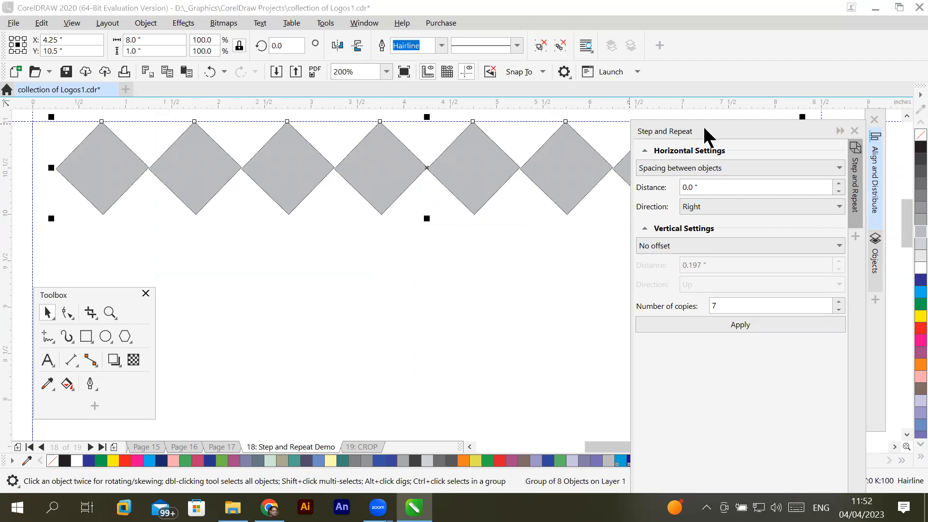
{"action": "left_click_drag", "start_coordinate": [704, 128], "coordinate": [694, 97]}
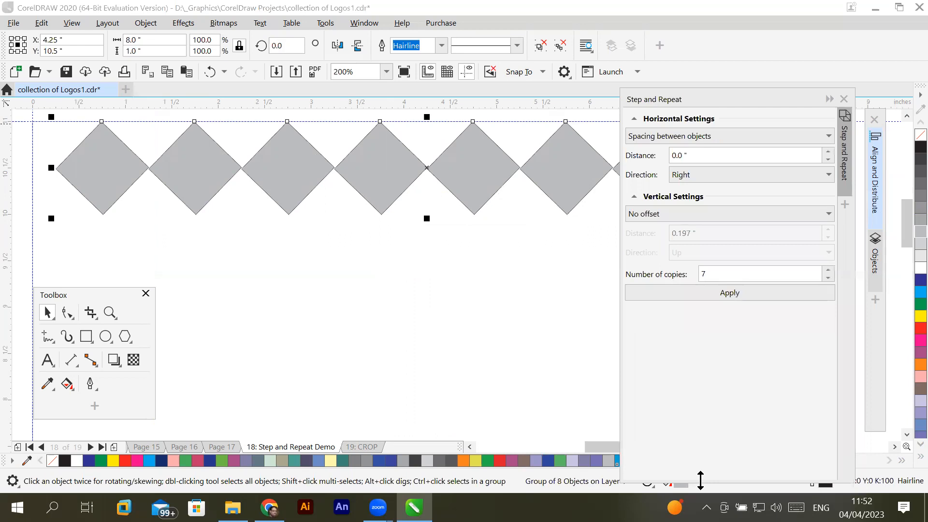
{"action": "left_click_drag", "start_coordinate": [701, 480], "coordinate": [711, 374]}
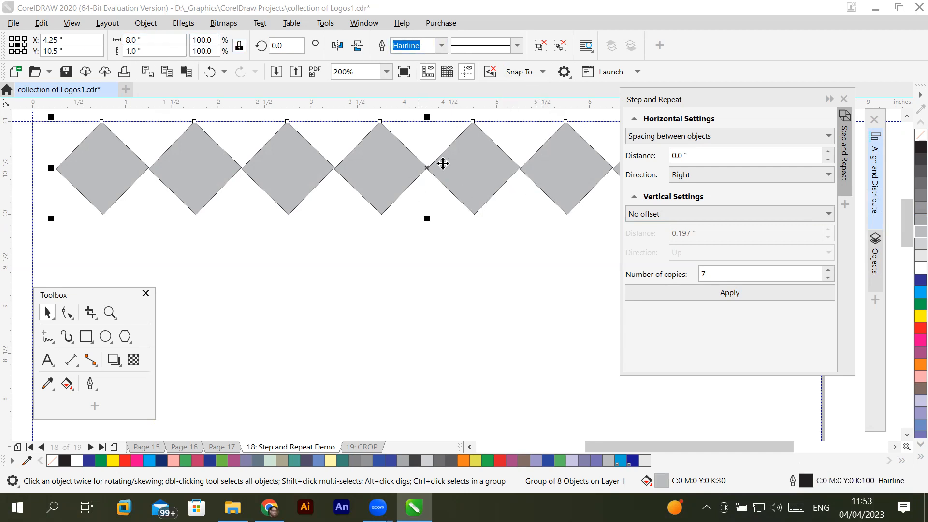
- Try outline widths of 10 pt and None on the grouped diamonds, finishing with a 2.0 pt outline
{"action": "left_click", "coordinate": [442, 45]}
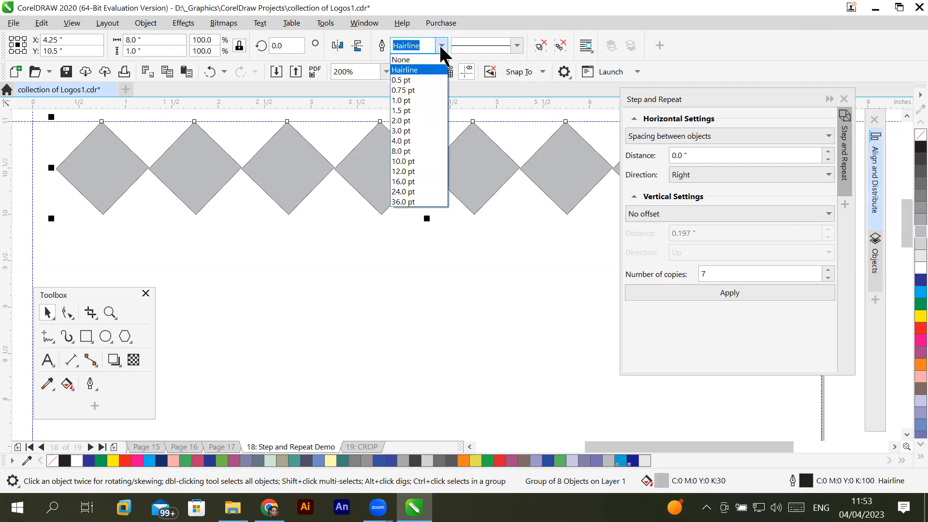
{"action": "left_click", "coordinate": [421, 162]}
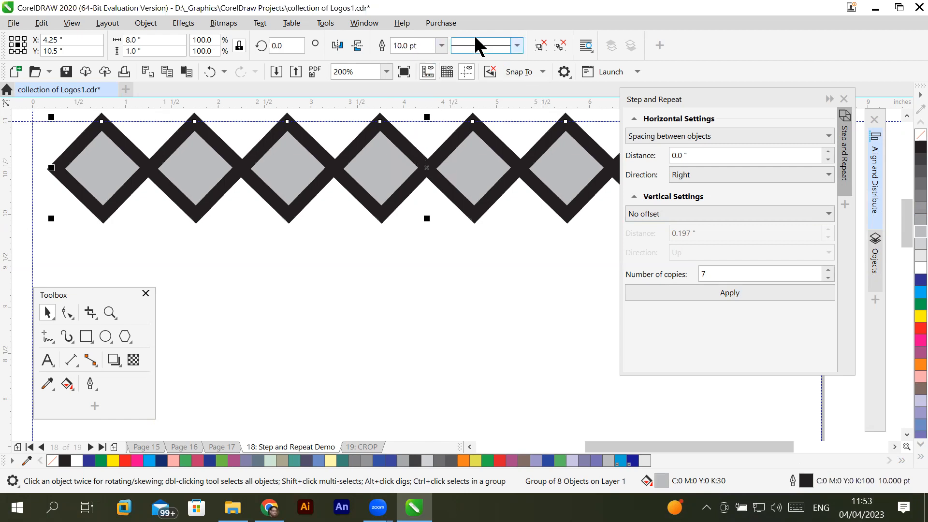
{"action": "left_click", "coordinate": [441, 45]}
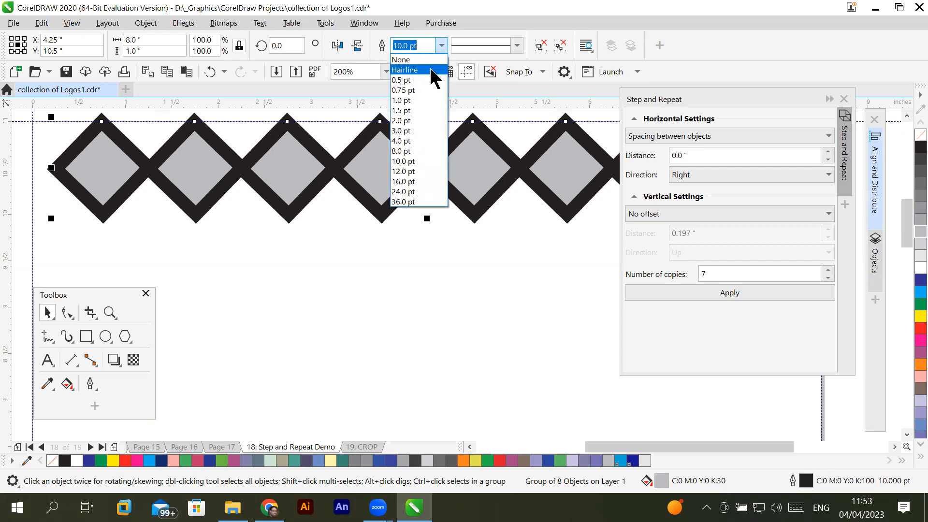
{"action": "left_click", "coordinate": [430, 59]}
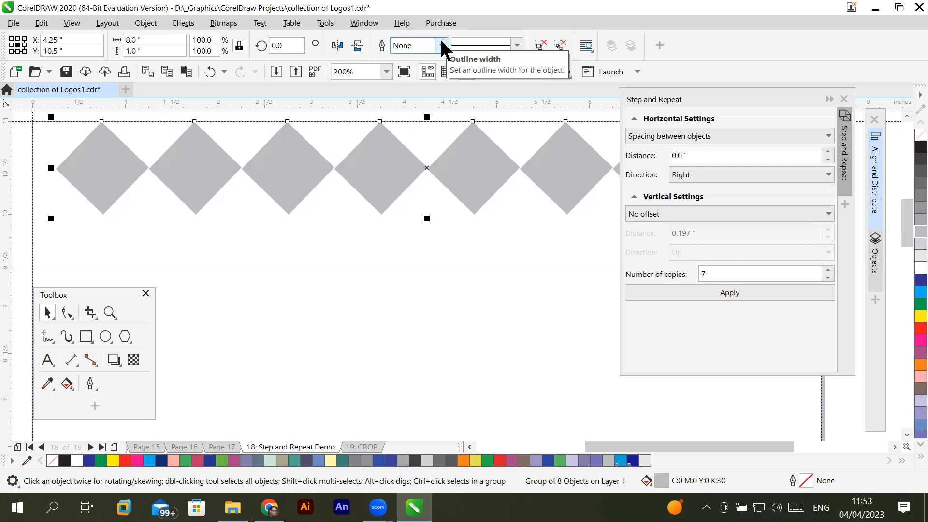
{"action": "left_click", "coordinate": [442, 46]}
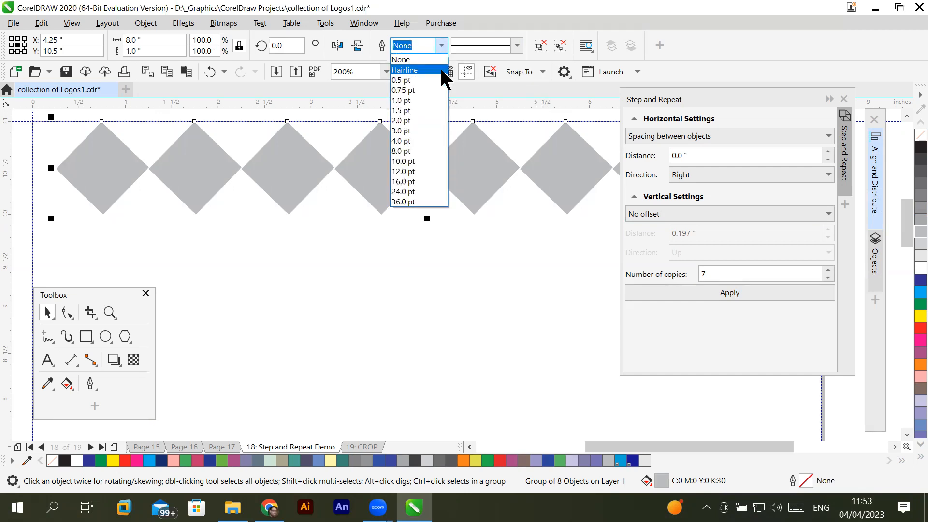
{"action": "left_click", "coordinate": [441, 130]}
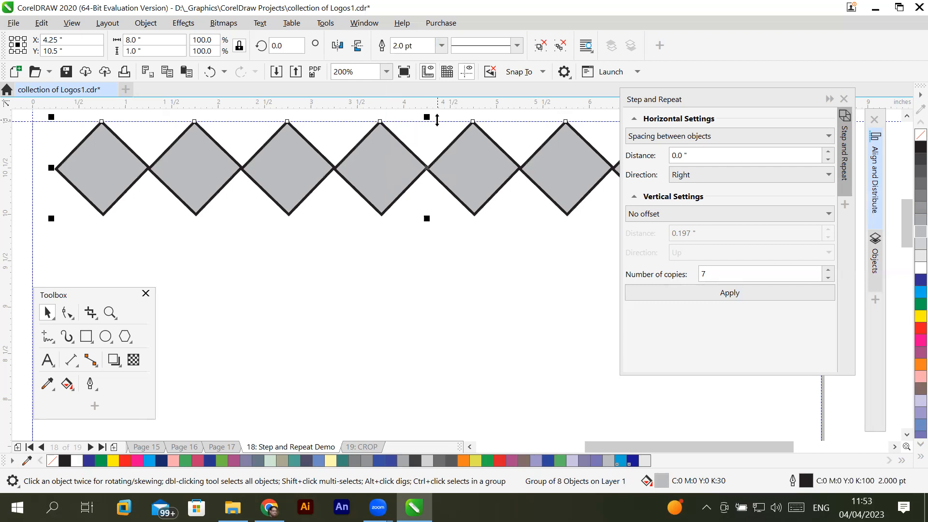
- Colour the diamonds' outline white, inspect the spacing between them up close, and return the outline to black
{"action": "right_click", "coordinate": [907, 271]}
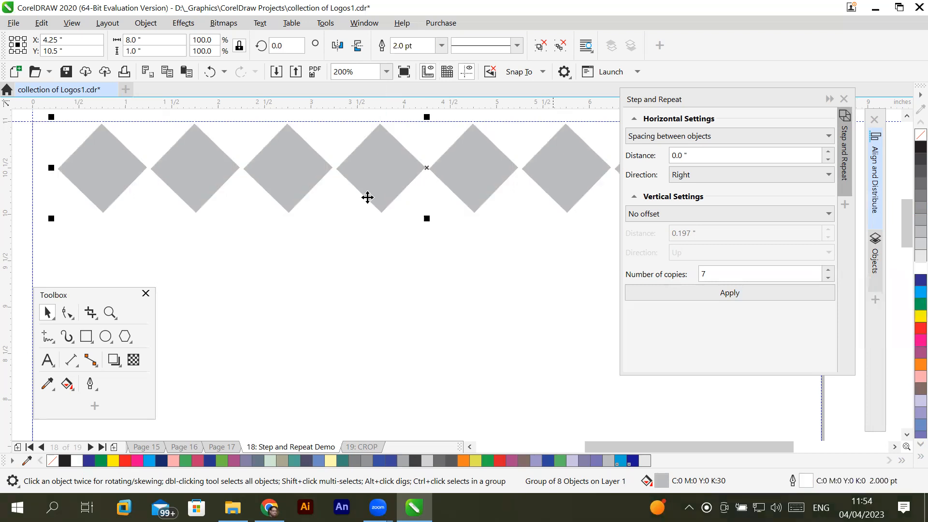
{"action": "scroll", "coordinate": [244, 164], "scroll_direction": "up", "scroll_amount": 3}
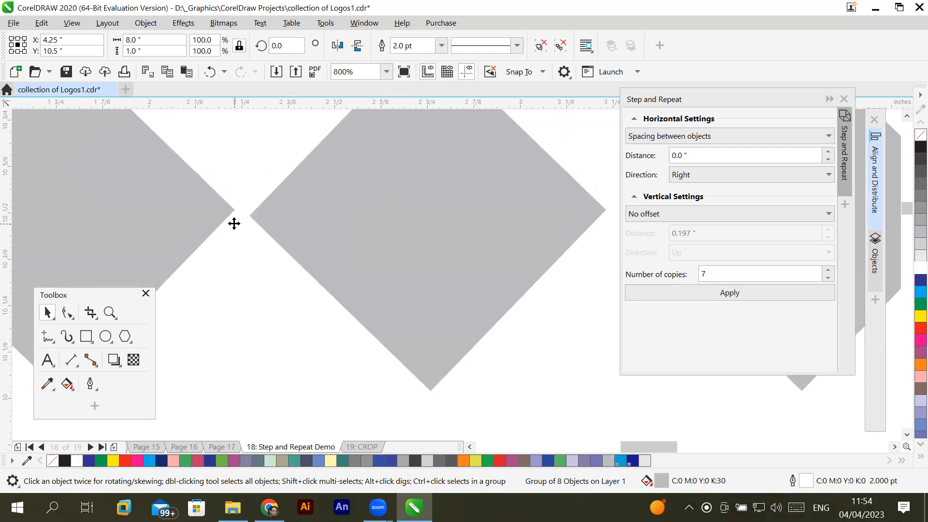
{"action": "right_click", "coordinate": [908, 146]}
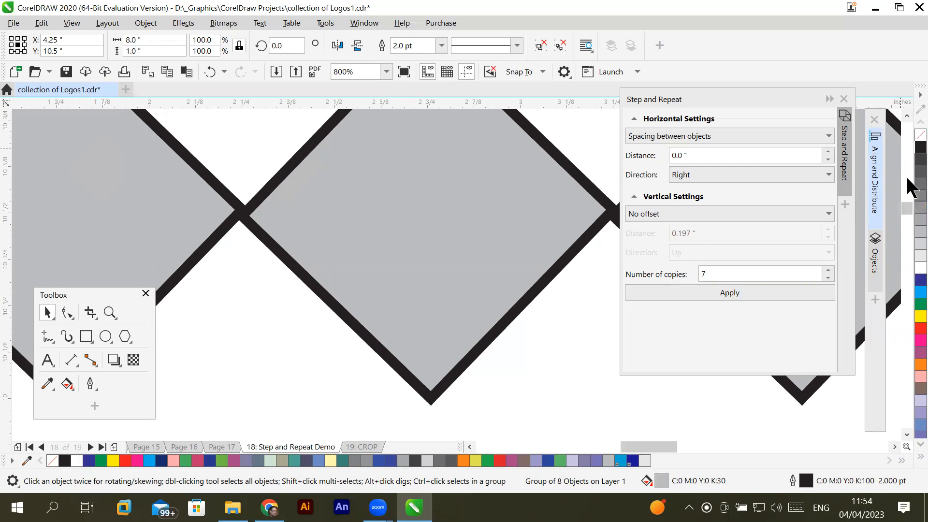
- Fill the diamonds with cyan (C:100 M:0 Y:0 K:0) and replace their black outline with a white hairline
{"action": "left_click", "coordinate": [908, 139]}
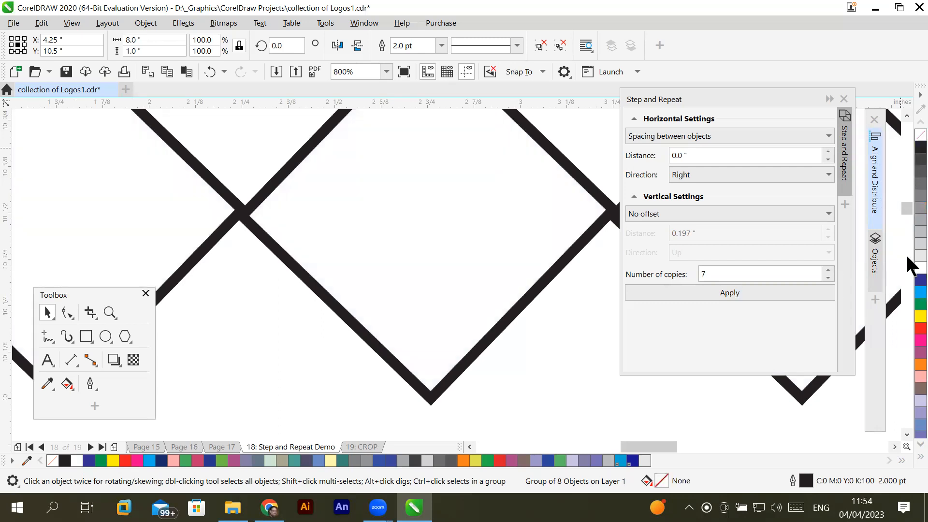
{"action": "left_click", "coordinate": [908, 293]}
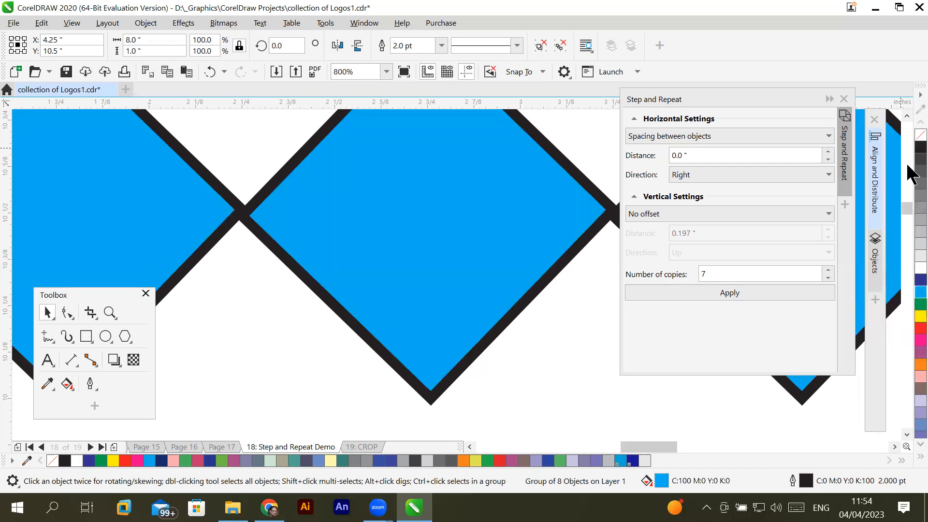
{"action": "right_click", "coordinate": [908, 139]}
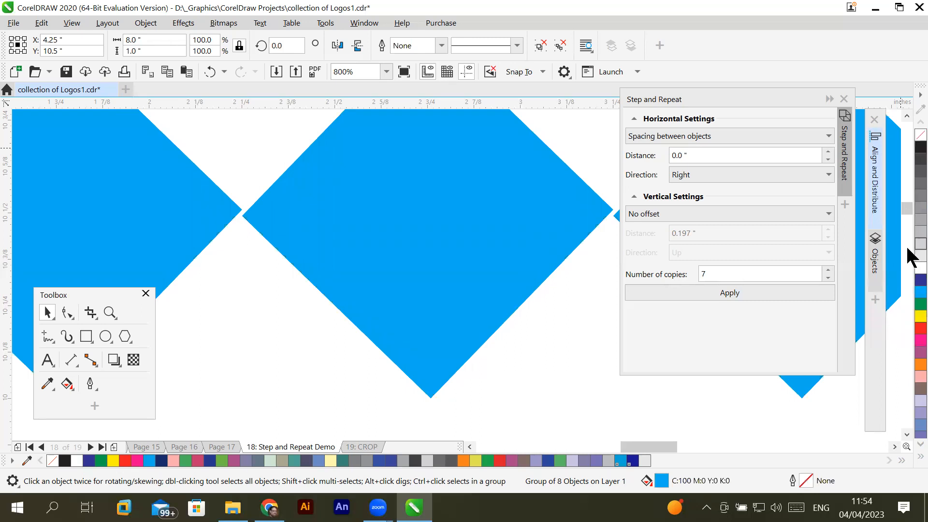
{"action": "right_click", "coordinate": [908, 268]}
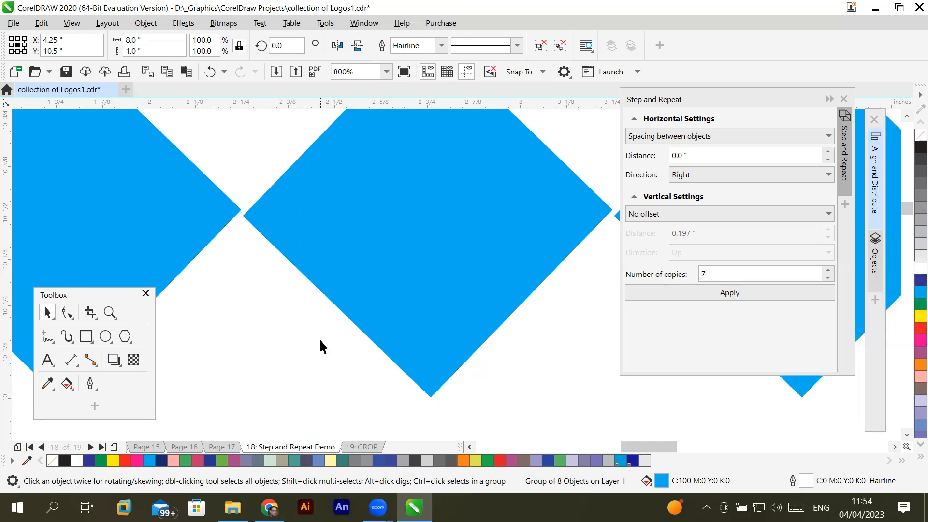
- Set the vertical repeat of the diamond row to Spacing between objects, with a 0.0" distance and Down direction
{"action": "scroll", "coordinate": [302, 329], "scroll_direction": "down", "scroll_amount": 3}
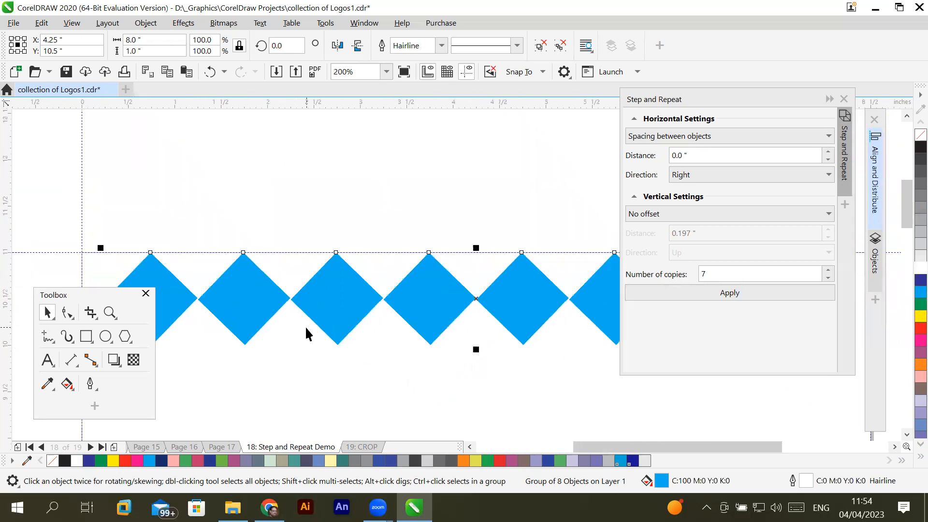
{"action": "scroll", "coordinate": [393, 330], "scroll_direction": "down", "scroll_amount": 2}
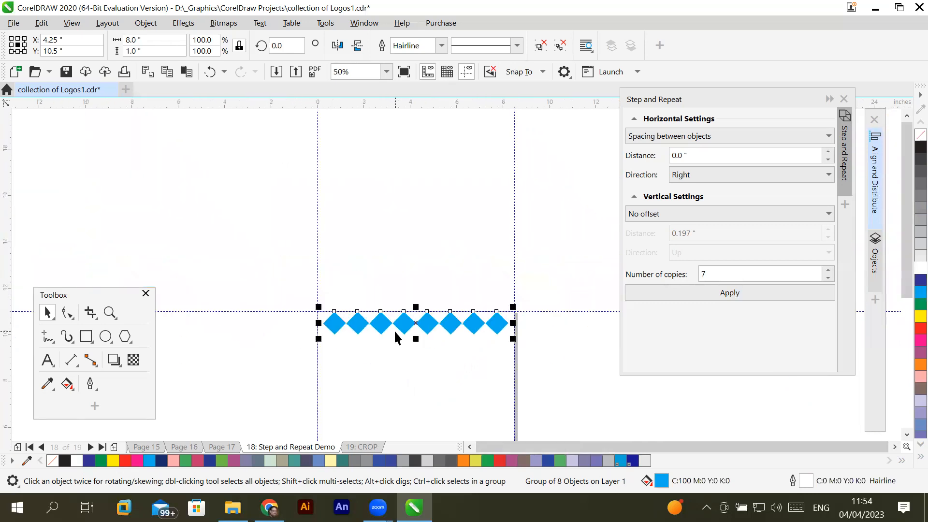
{"action": "left_click", "coordinate": [907, 434]}
{"action": "left_click", "coordinate": [907, 434]}
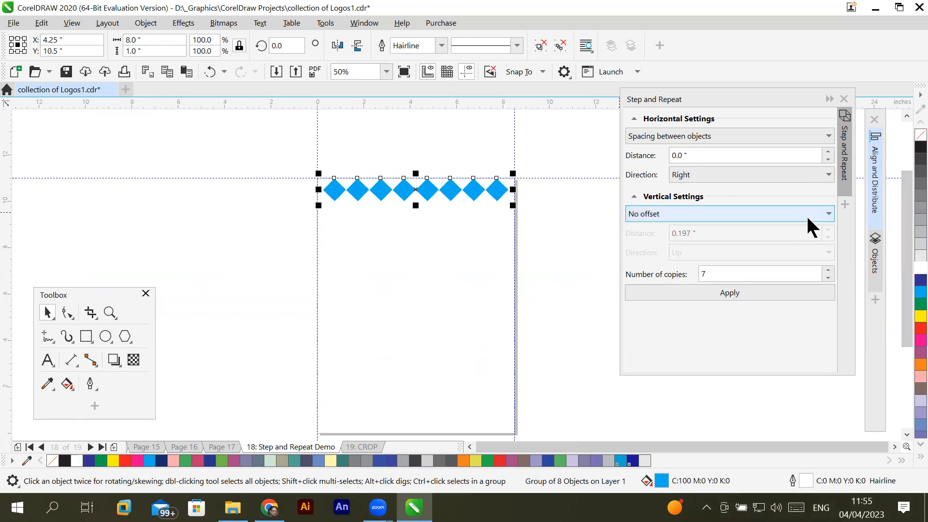
{"action": "left_click", "coordinate": [826, 214]}
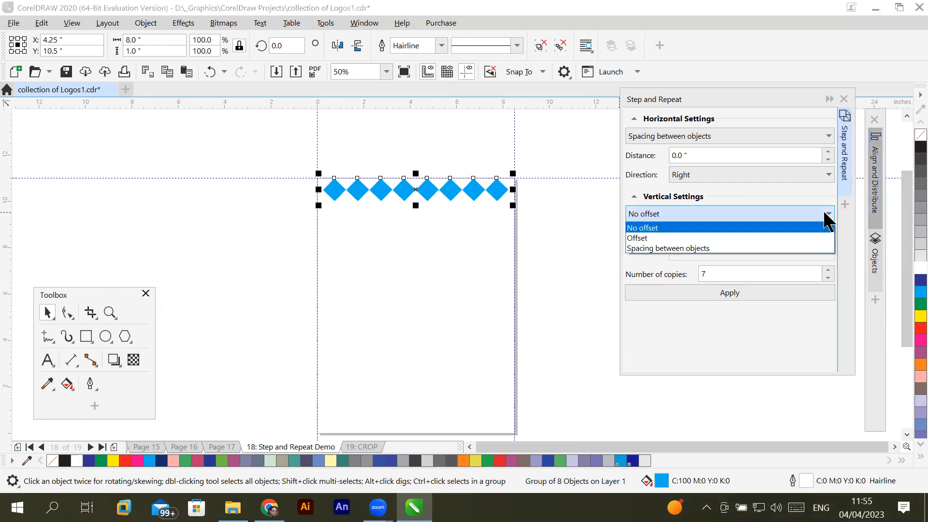
{"action": "left_click", "coordinate": [676, 246]}
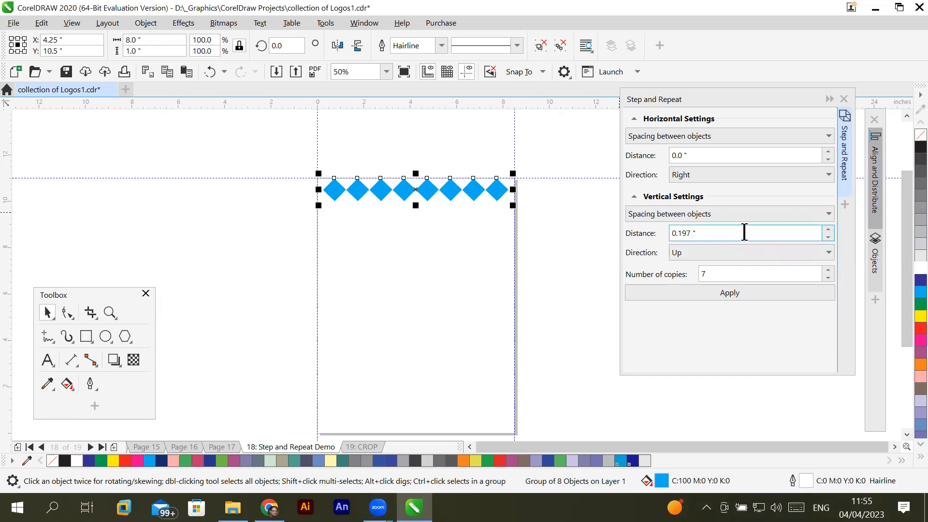
{"action": "left_click_drag", "start_coordinate": [719, 234], "coordinate": [608, 232]}
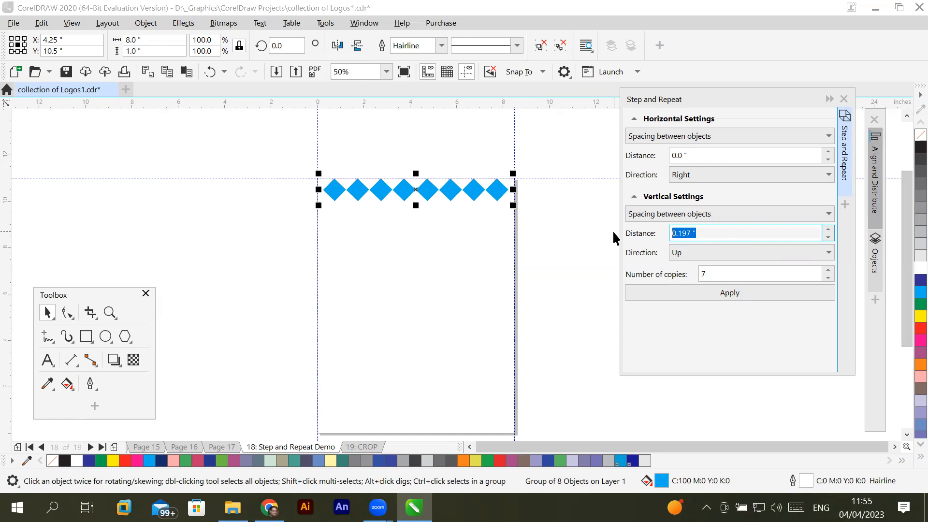
{"action": "type", "text": "0"}
{"action": "left_click", "coordinate": [827, 256]}
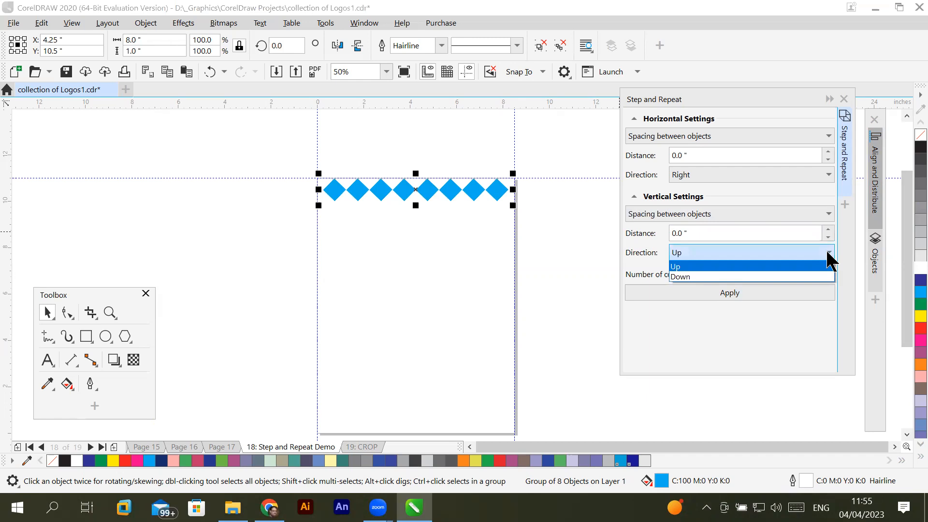
{"action": "left_click", "coordinate": [696, 277]}
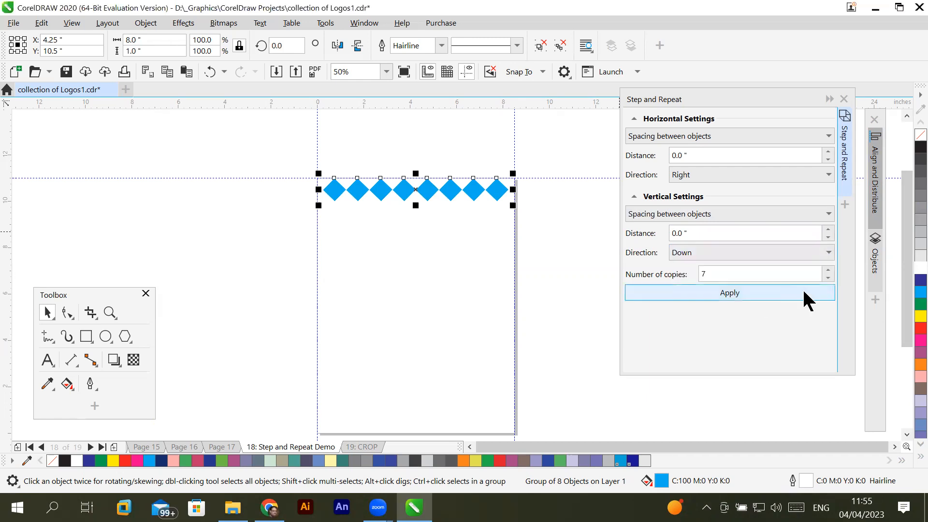
- Set the number of copies to 10 and try repeating the row both rightward and downward, then undo the repeat
{"action": "left_click", "coordinate": [829, 271]}
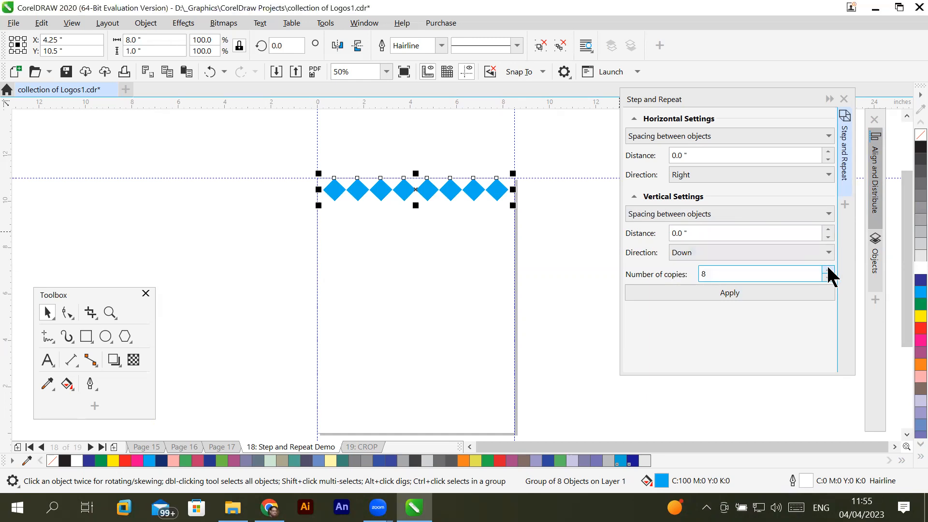
{"action": "left_click", "coordinate": [828, 270]}
{"action": "left_click", "coordinate": [754, 292]}
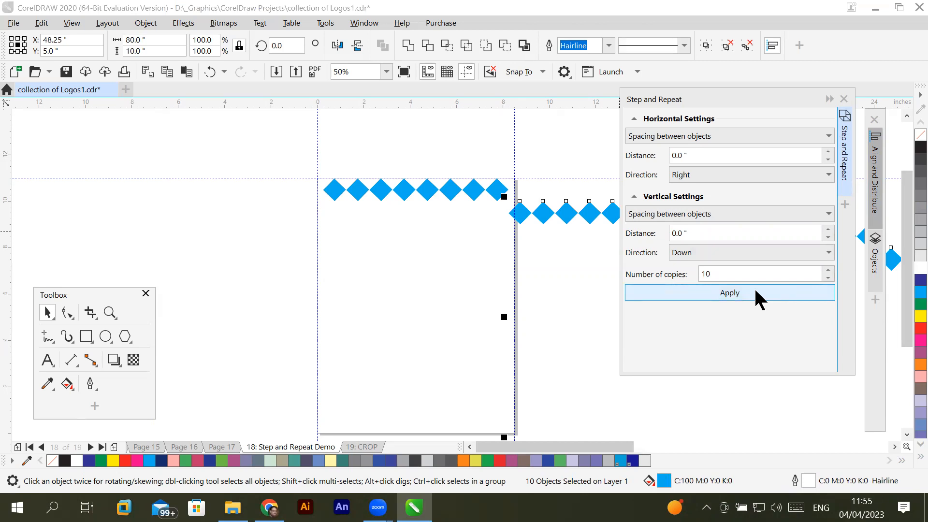
{"action": "key", "text": "ctrl+z"}
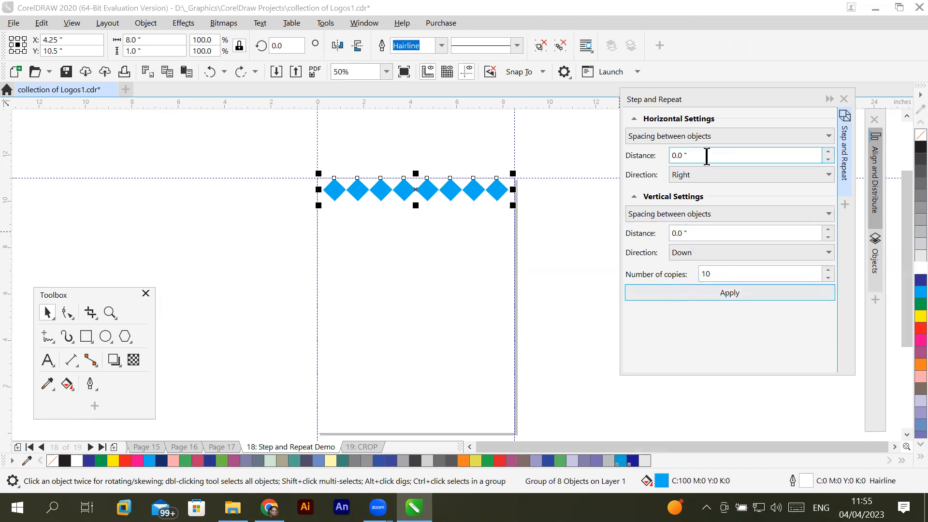
- Set the horizontal repeat to No offset, create the 10 copies of the row straight down the page, and deselect them
{"action": "left_click", "coordinate": [826, 176]}
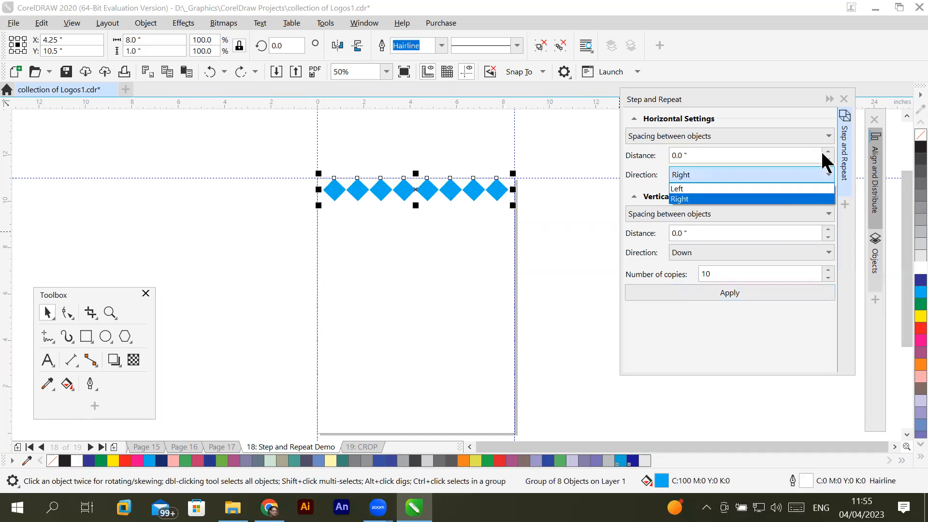
{"action": "left_click", "coordinate": [825, 127]}
{"action": "left_click", "coordinate": [825, 130]}
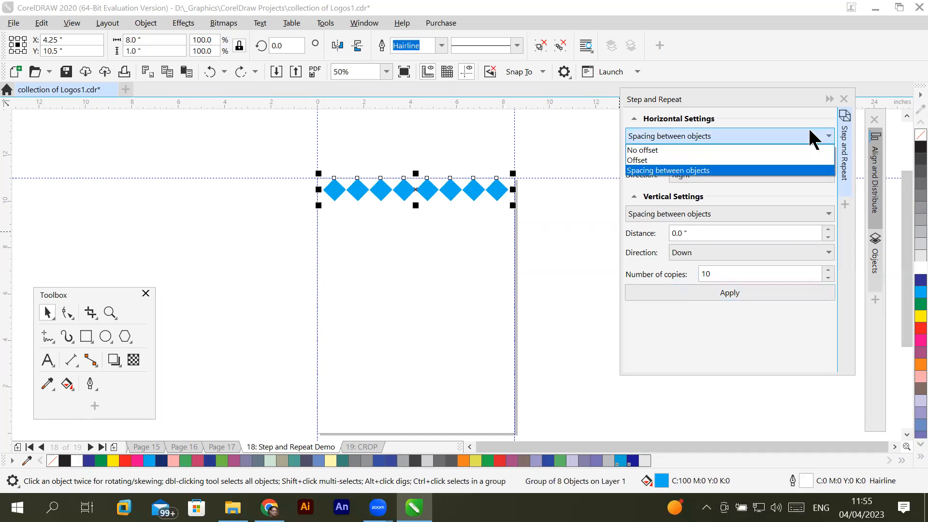
{"action": "left_click", "coordinate": [731, 147]}
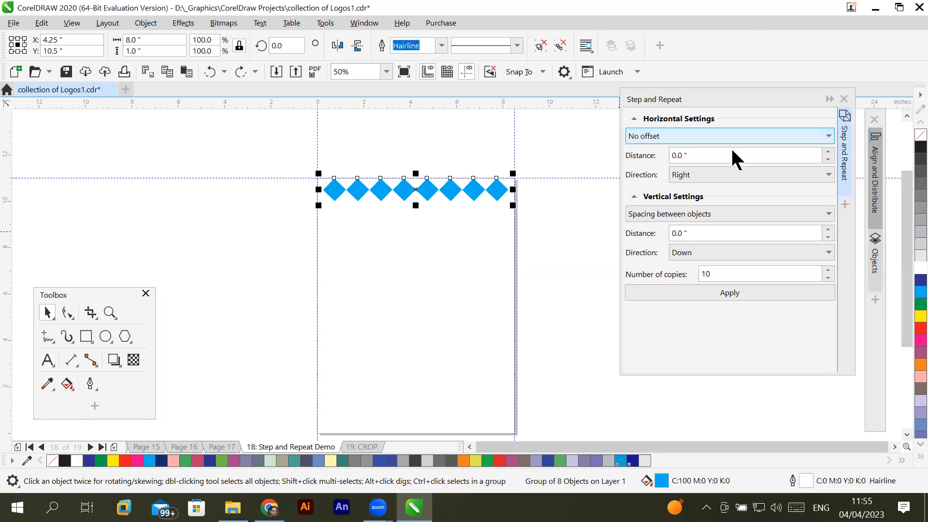
{"action": "left_click", "coordinate": [743, 289]}
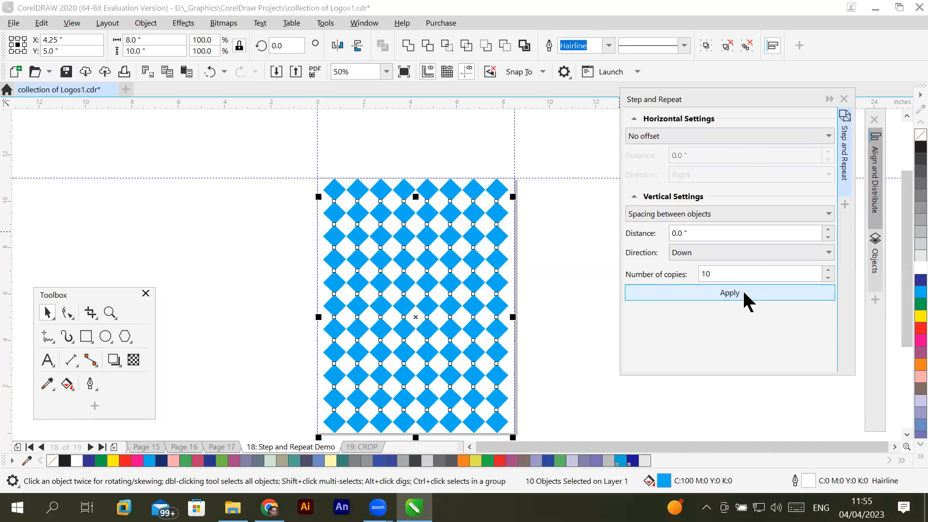
{"action": "scroll", "coordinate": [413, 196], "scroll_direction": "up", "scroll_amount": 3}
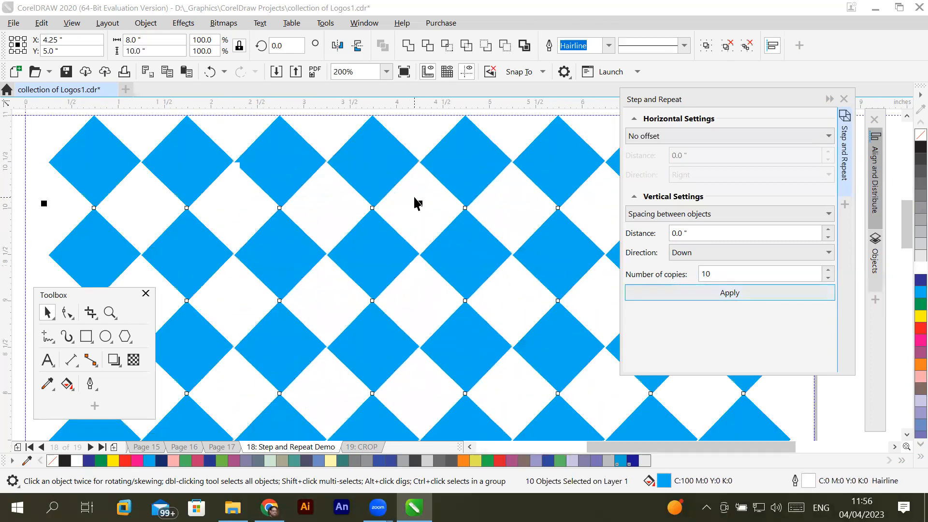
{"action": "scroll", "coordinate": [414, 198], "scroll_direction": "up", "scroll_amount": 1}
{"action": "scroll", "coordinate": [415, 198], "scroll_direction": "down", "scroll_amount": 3}
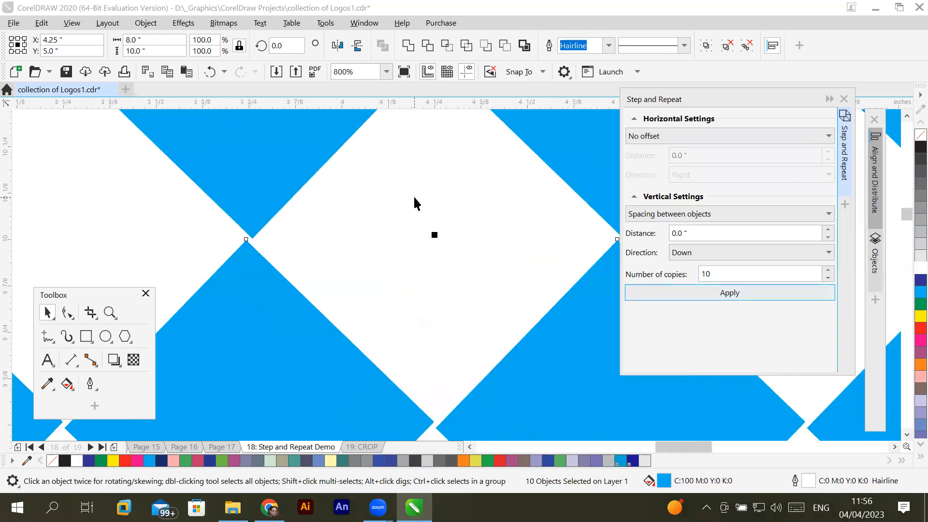
{"action": "scroll", "coordinate": [414, 198], "scroll_direction": "down", "scroll_amount": 2}
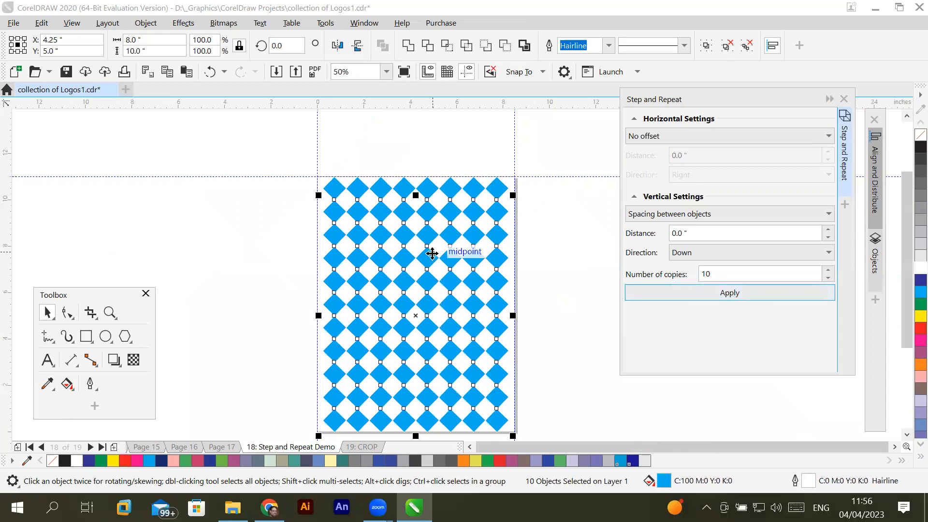
{"action": "left_click", "coordinate": [561, 342]}
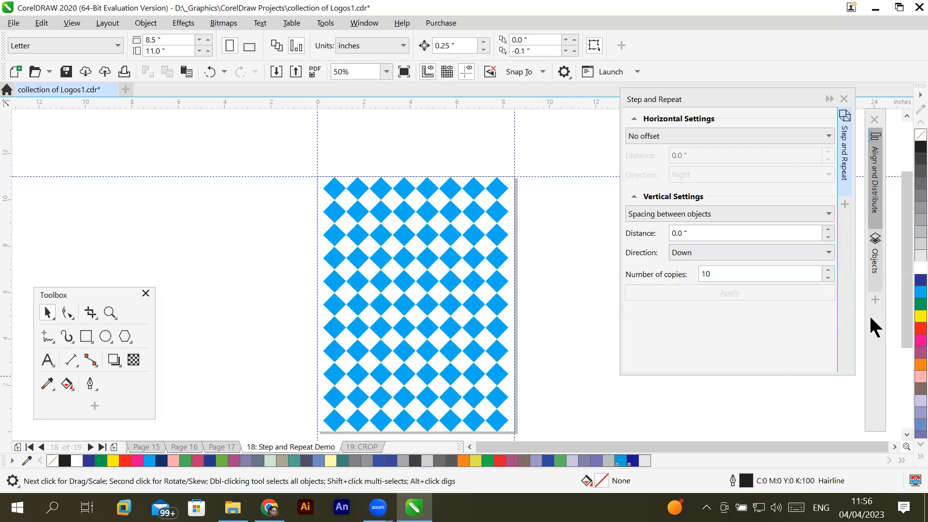
- Show the object list, find the row groups on Layer 1, and fill the bottom row of diamonds with red (C:0 M:100 Y:100 K:0)
{"action": "left_click", "coordinate": [876, 261]}
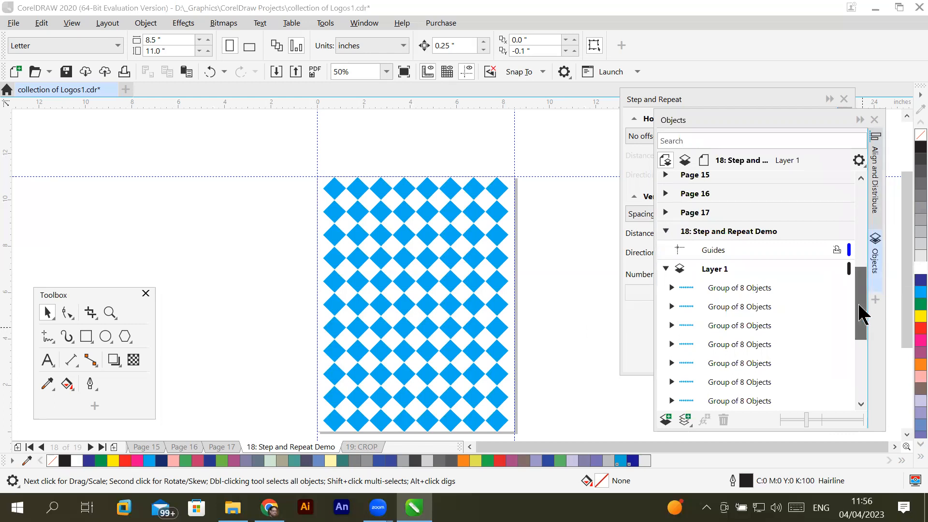
{"action": "scroll", "coordinate": [859, 306], "scroll_direction": "down", "scroll_amount": 1}
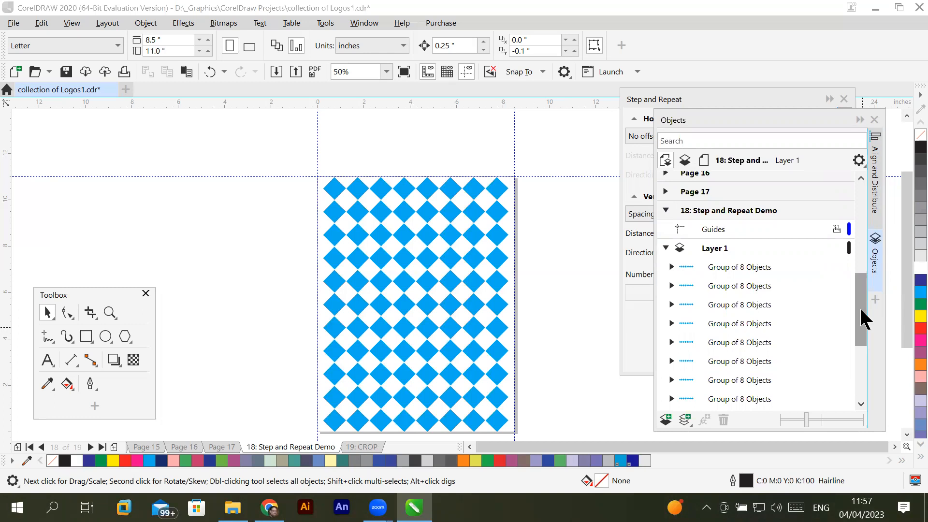
{"action": "left_click_drag", "start_coordinate": [865, 322], "coordinate": [868, 354]}
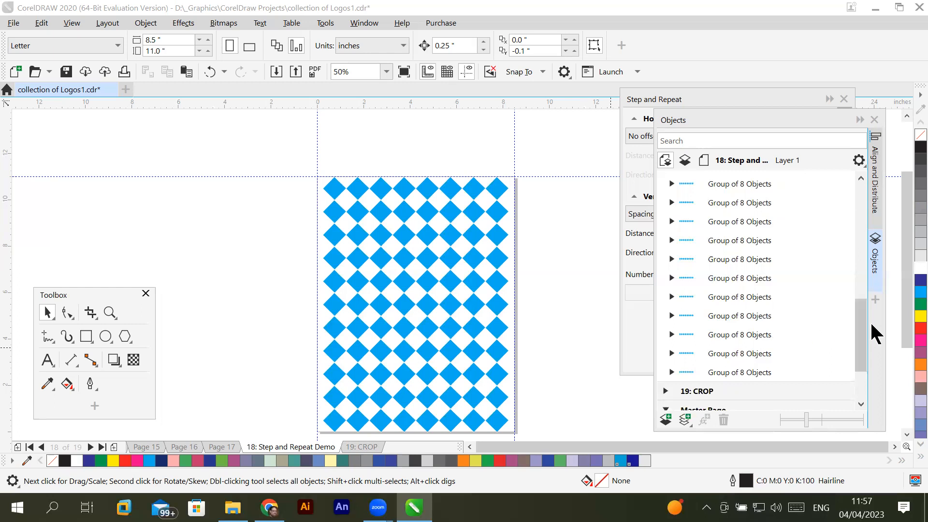
{"action": "mouse_move", "coordinate": [862, 325]}
{"action": "left_mouse_down"}
{"action": "mouse_move", "coordinate": [861, 312]}
{"action": "mouse_move", "coordinate": [862, 339]}
{"action": "left_mouse_up"}
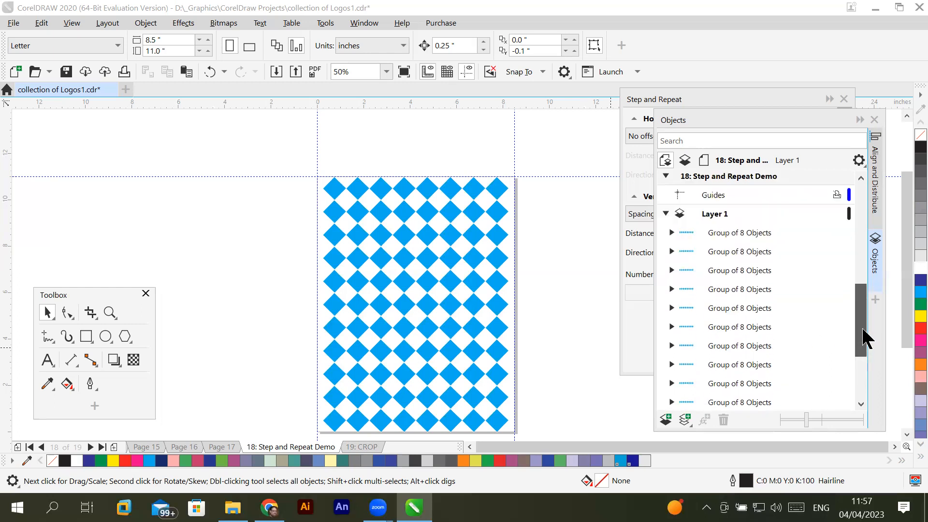
{"action": "left_click", "coordinate": [741, 308]}
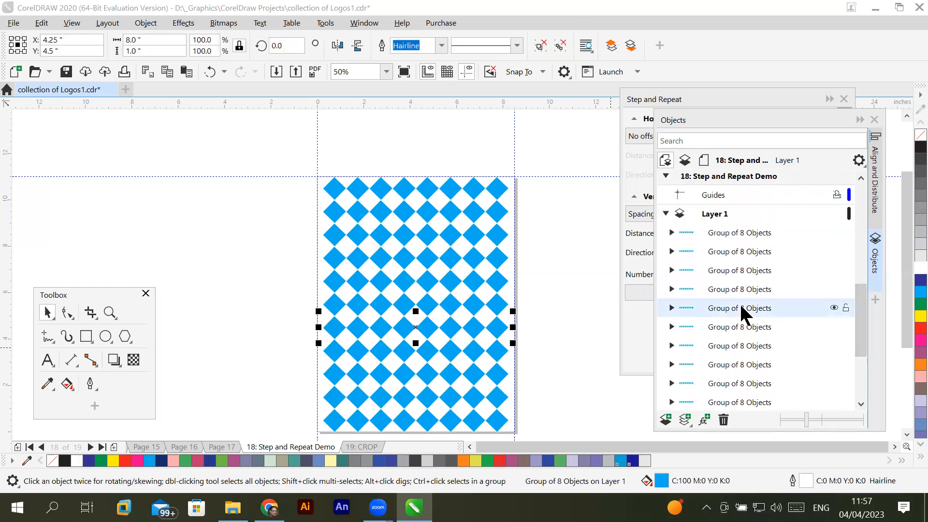
{"action": "left_click", "coordinate": [749, 290]}
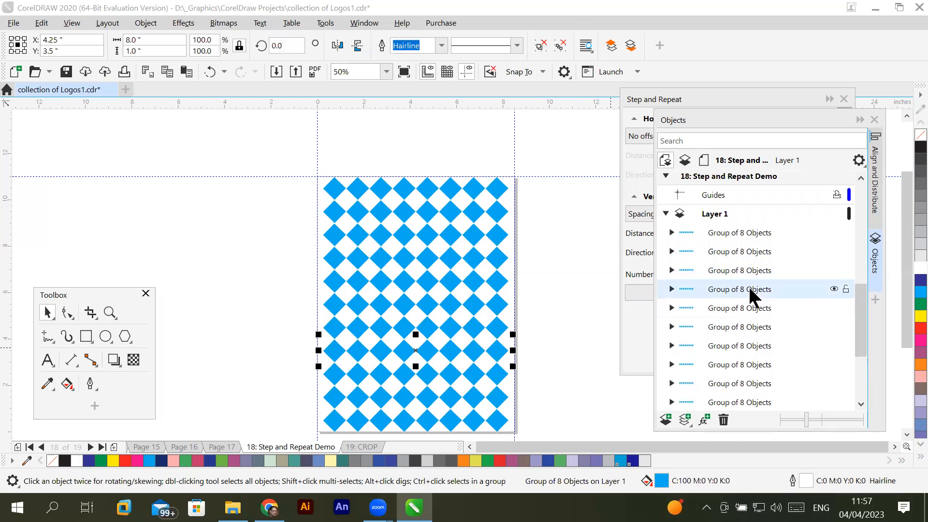
{"action": "left_click", "coordinate": [747, 232]}
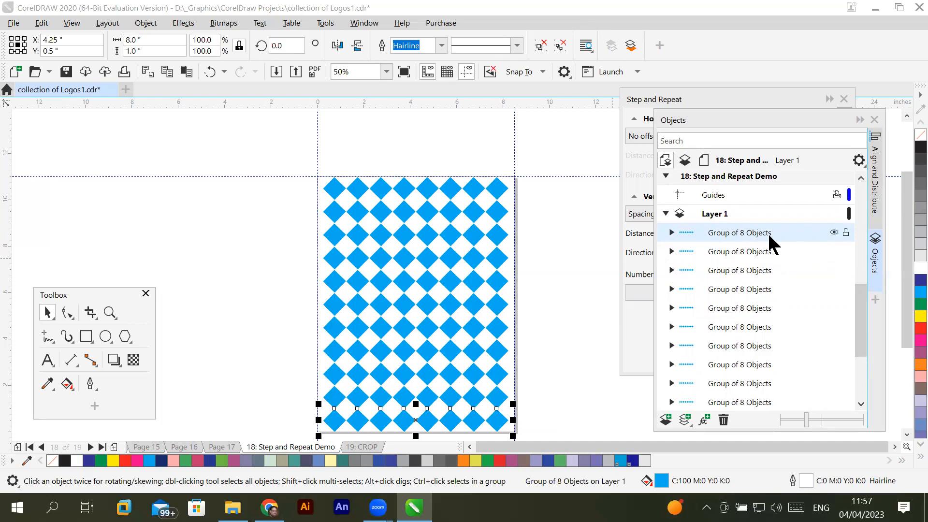
{"action": "left_click", "coordinate": [908, 329]}
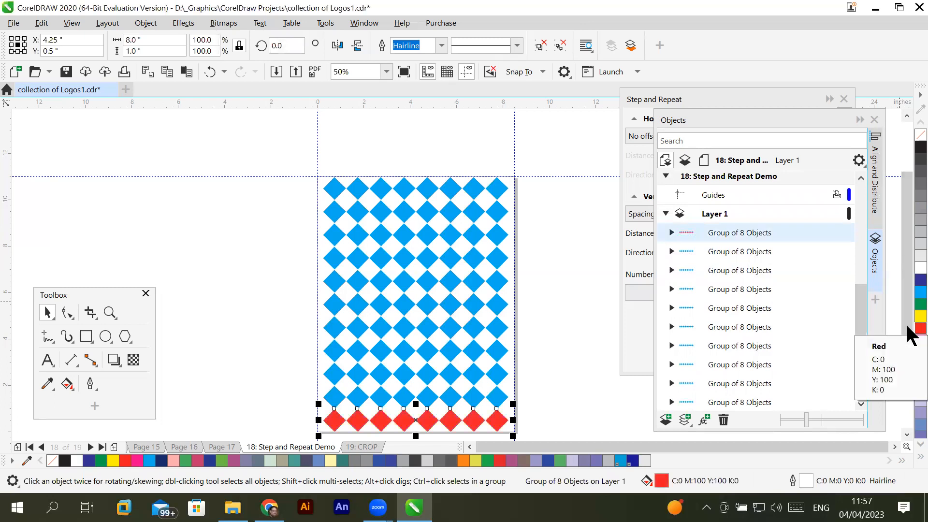
- Select every second row group from the third row above the page bottom up to the top row, and fill them with red
{"action": "left_click", "coordinate": [757, 272]}
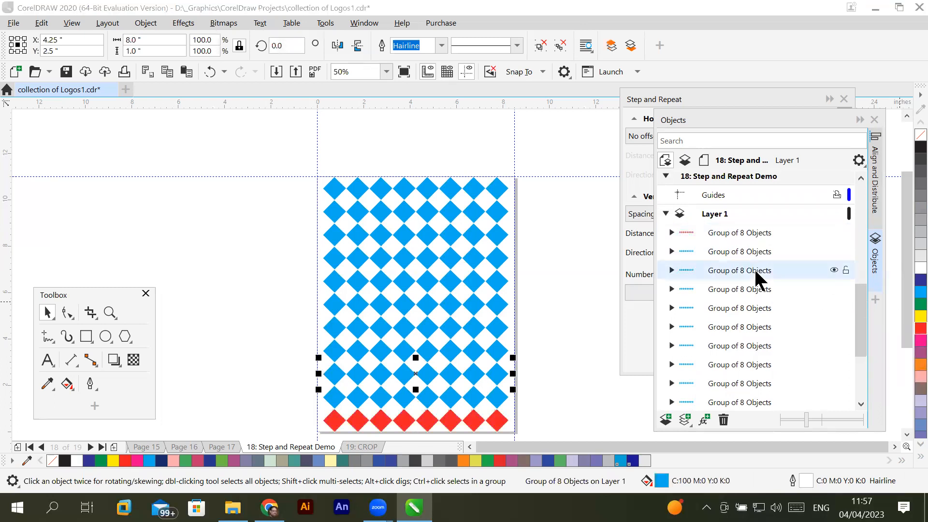
{"action": "left_click", "coordinate": [756, 309], "text": "ctrl"}
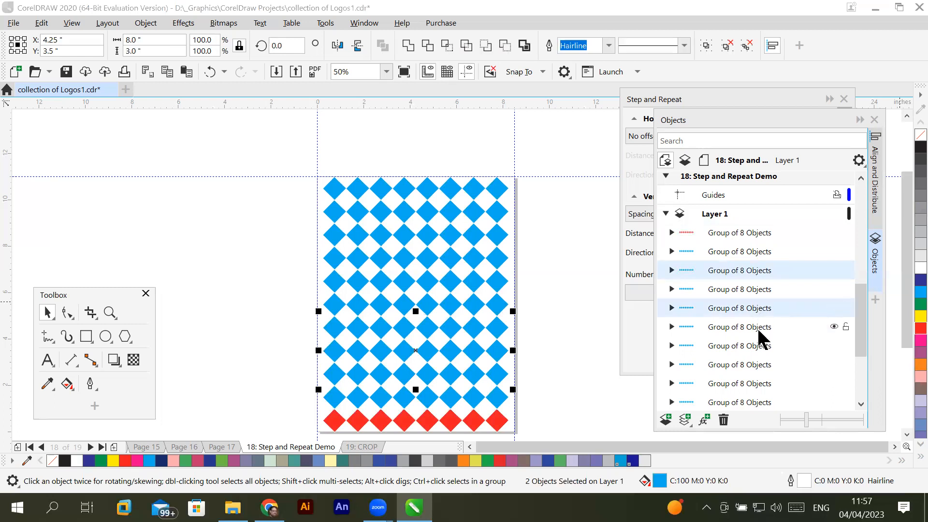
{"action": "left_click", "coordinate": [758, 346], "text": "ctrl"}
{"action": "left_click", "coordinate": [752, 385], "text": "ctrl"}
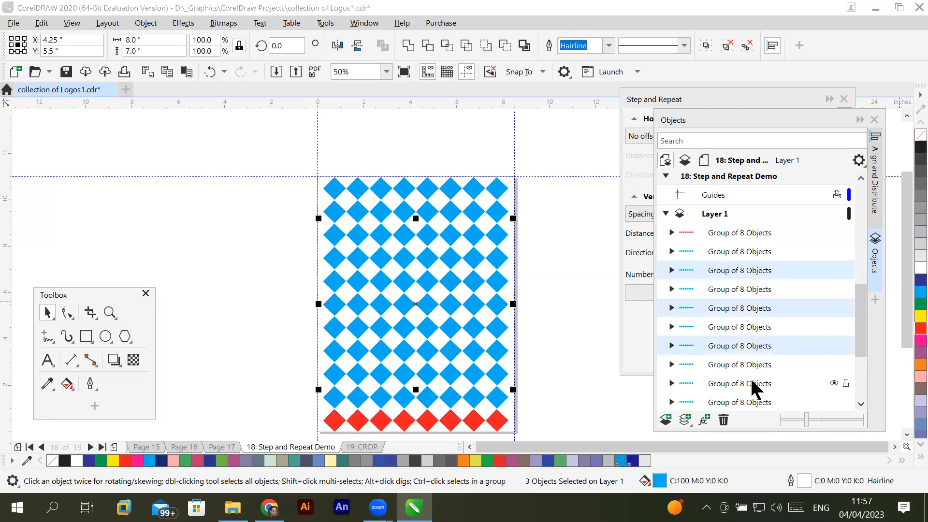
{"action": "left_click_drag", "start_coordinate": [856, 342], "coordinate": [861, 369]}
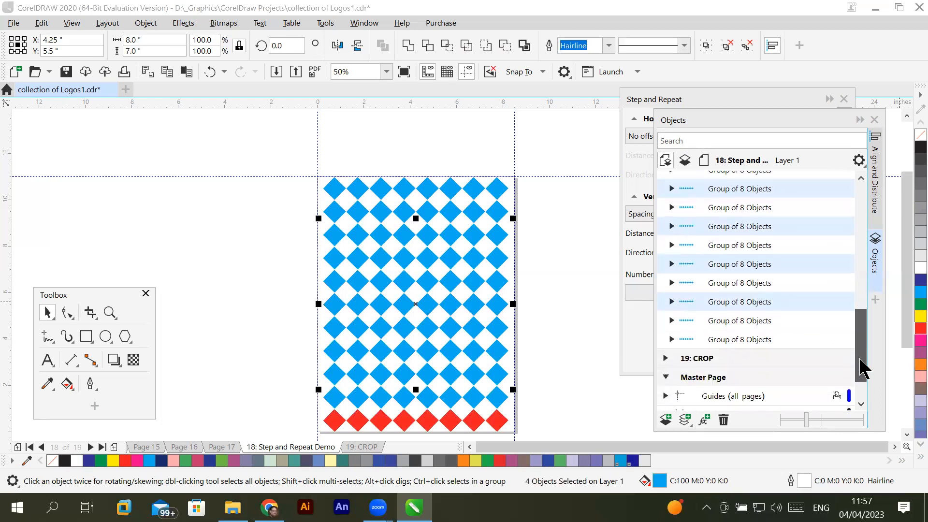
{"action": "left_click", "coordinate": [756, 342], "text": "ctrl"}
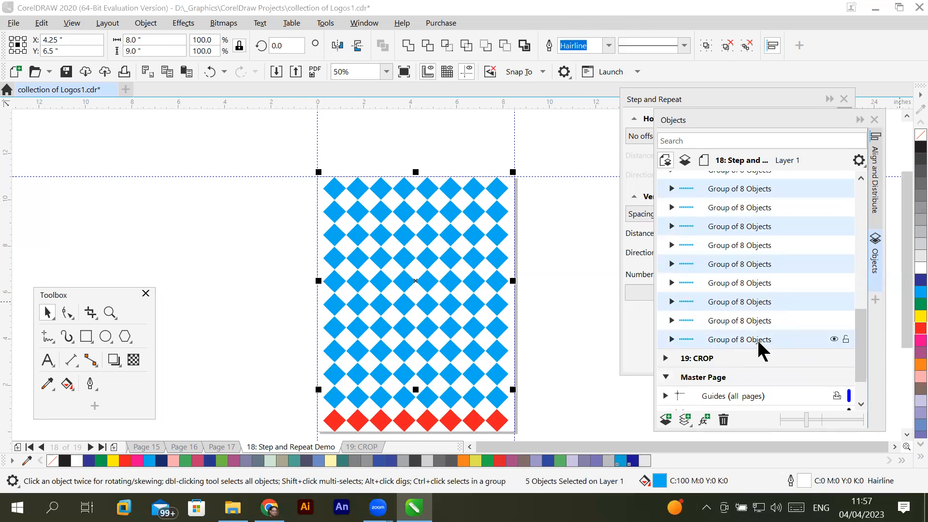
{"action": "left_click", "coordinate": [910, 328]}
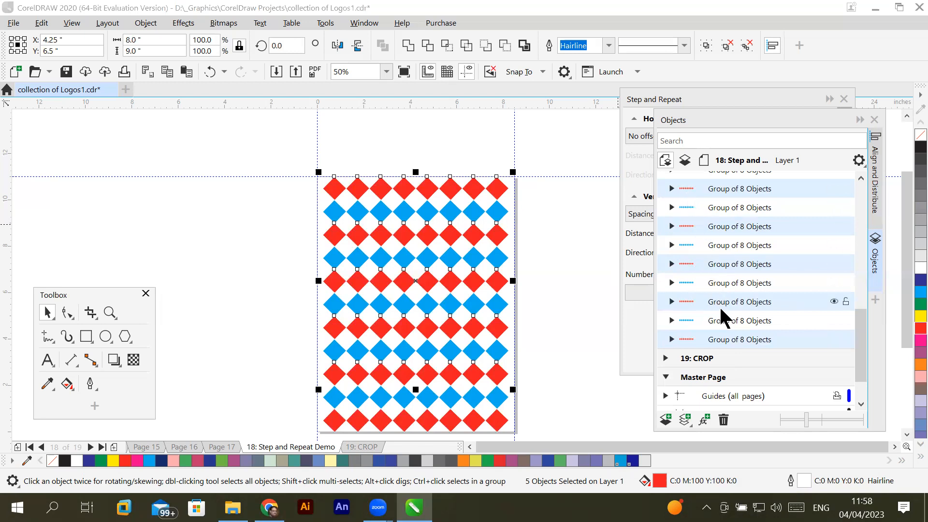
- Rename the group of the top row of diamonds as "Group 1 on Top"
{"action": "left_click", "coordinate": [735, 341]}
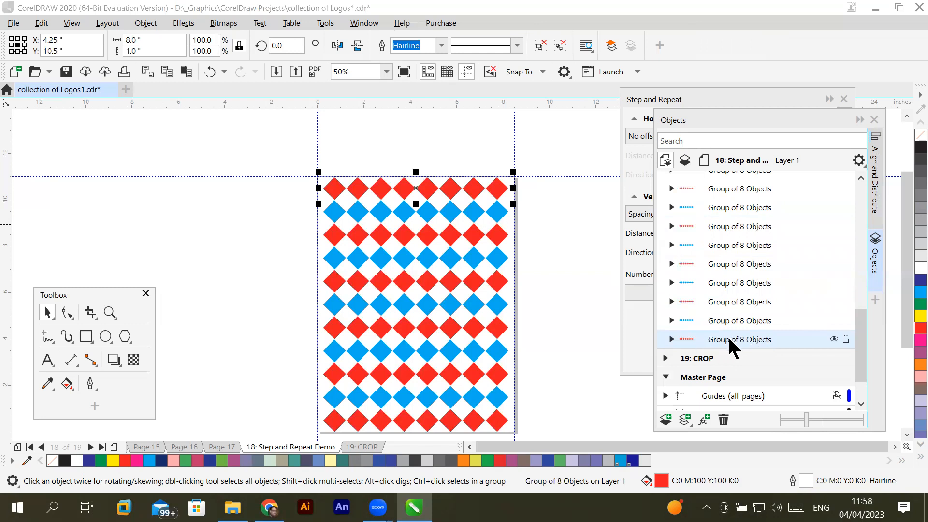
{"action": "double_click", "coordinate": [728, 336]}
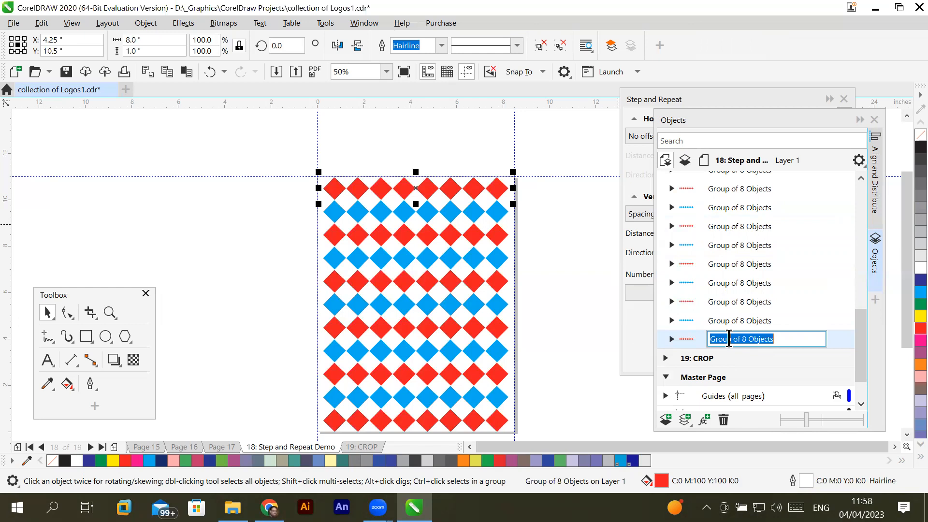
{"action": "left_click", "coordinate": [788, 338]}
{"action": "key", "text": "BackSpace"}
{"action": "key", "text": "BackSpace"}
{"action": "key", "text": "BackSpace"}
{"action": "key", "text": "BackSpace"}
{"action": "key", "text": "BackSpace"}
{"action": "key", "text": "BackSpace"}
{"action": "key", "text": "BackSpace"}
{"action": "key", "text": "BackSpace"}
{"action": "key", "text": "BackSpace"}
{"action": "key", "text": "BackSpace"}
{"action": "key", "text": "BackSpace"}
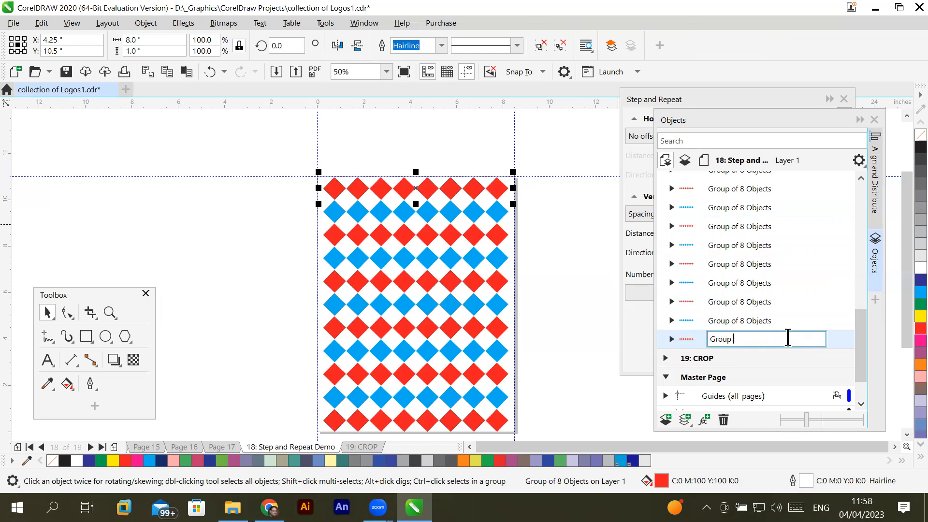
{"action": "type", "text": "1 on Top"}
{"action": "key", "text": "Return"}
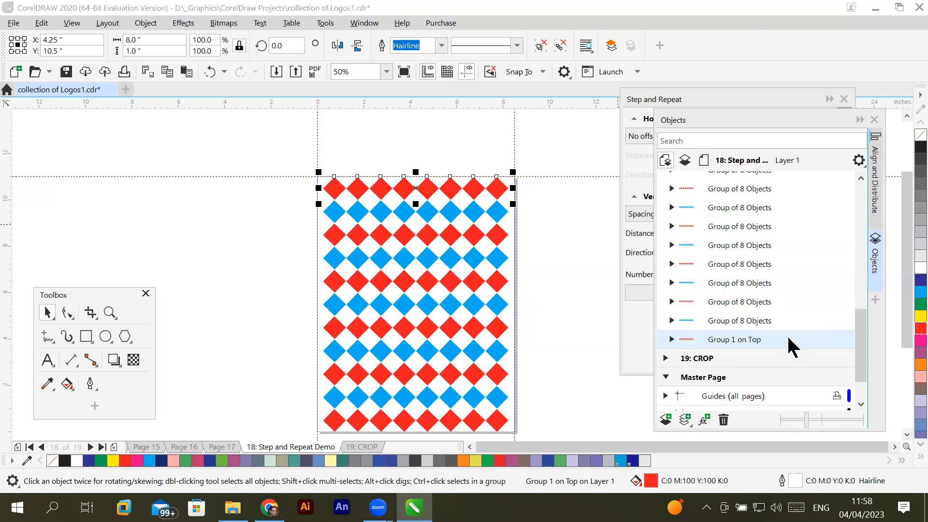
- Identify the second row group from the page top in the object list and rename it "Group 2 from top"
{"action": "left_click", "coordinate": [766, 247]}
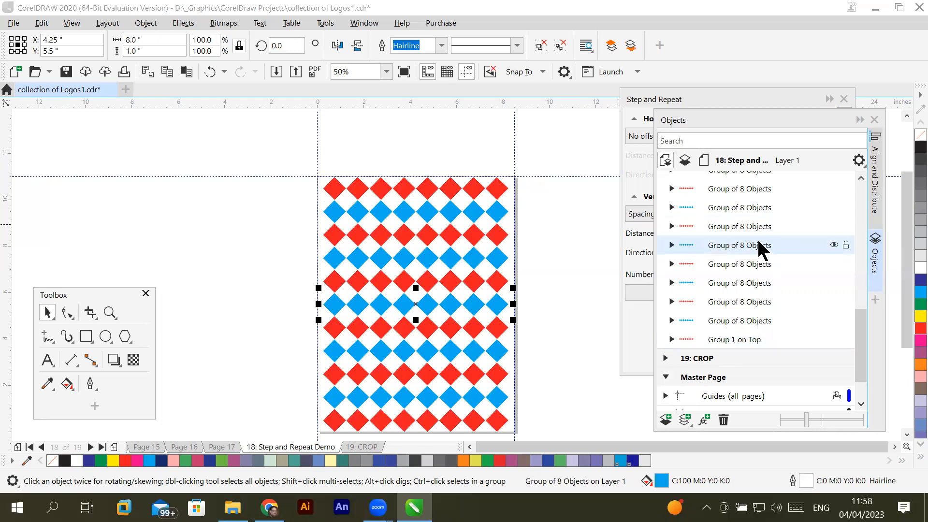
{"action": "left_click", "coordinate": [749, 341]}
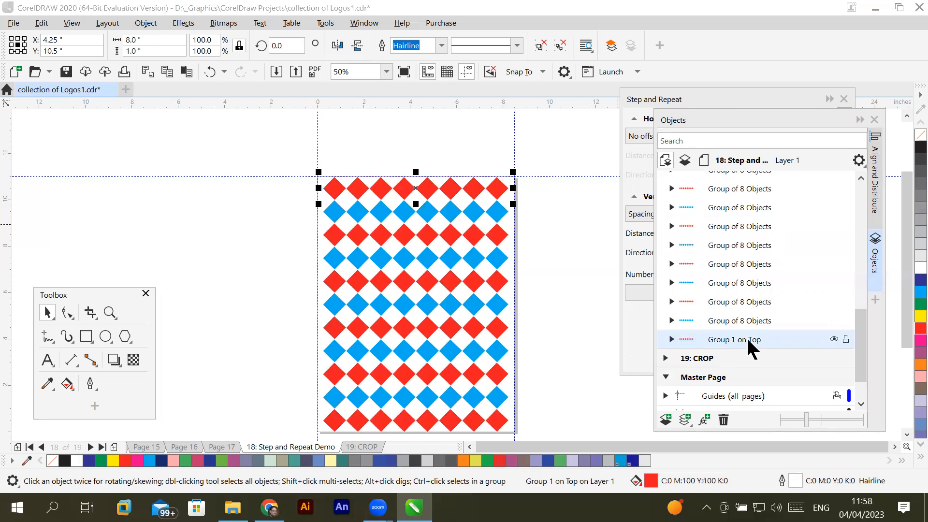
{"action": "left_click", "coordinate": [766, 321]}
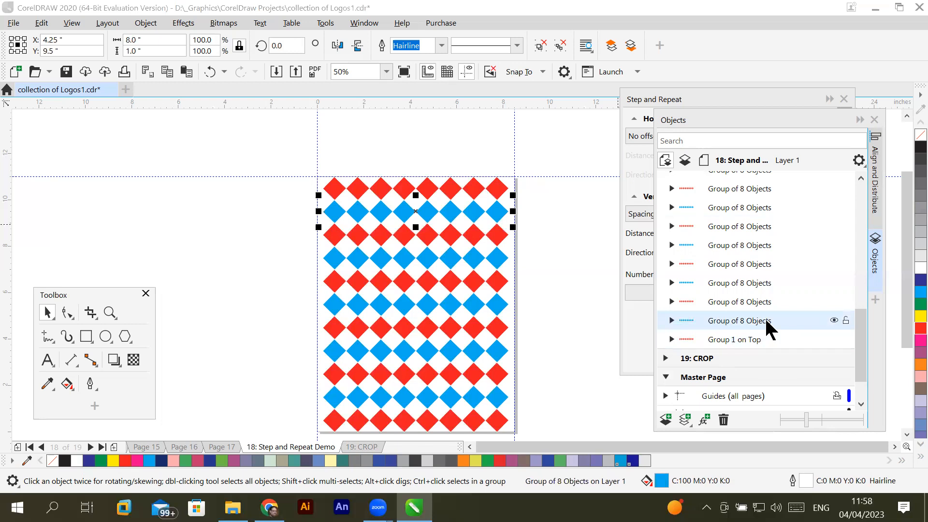
{"action": "left_click", "coordinate": [767, 303]}
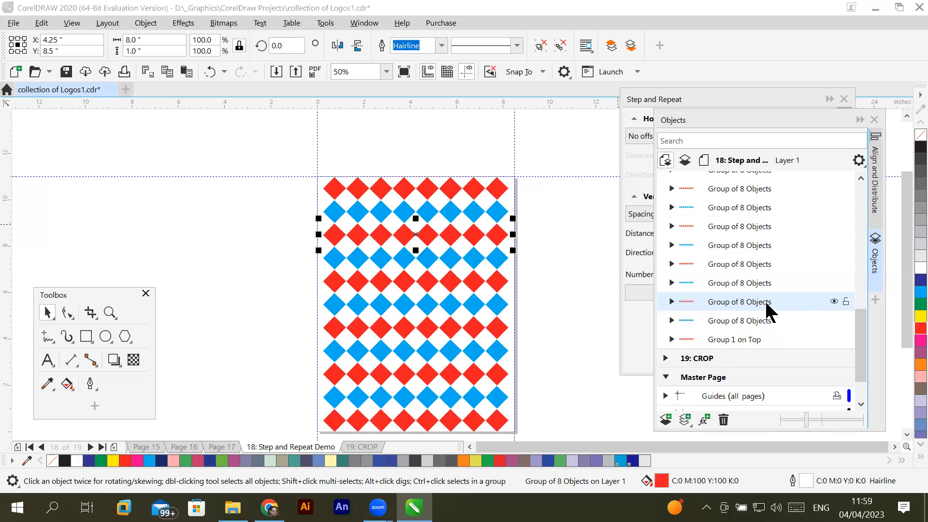
{"action": "double_click", "coordinate": [744, 322]}
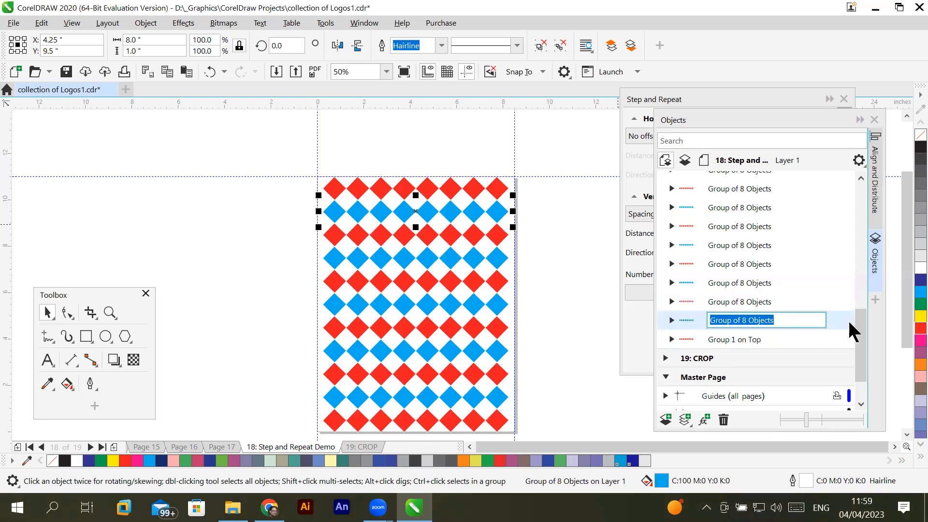
{"action": "type", "text": "Group"}
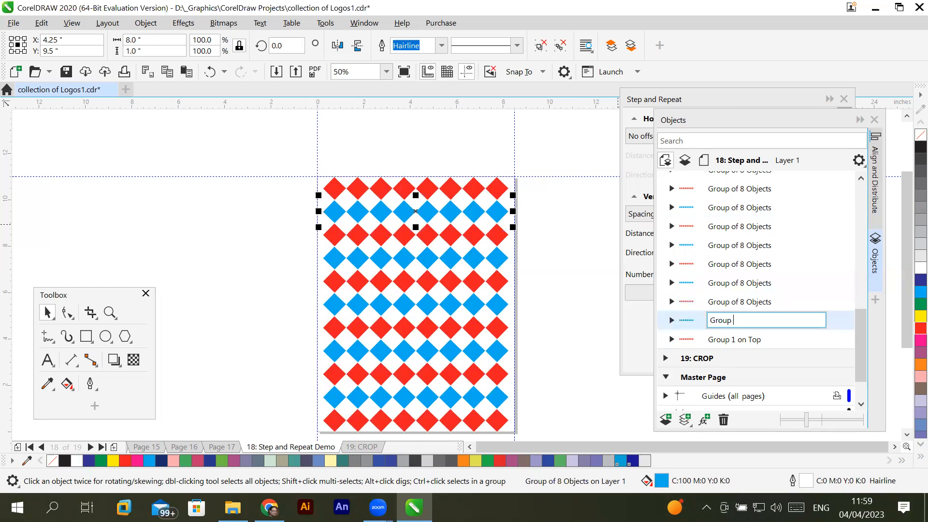
{"action": "type", "text": " 2 f"}
{"action": "type", "text": "rom top"}
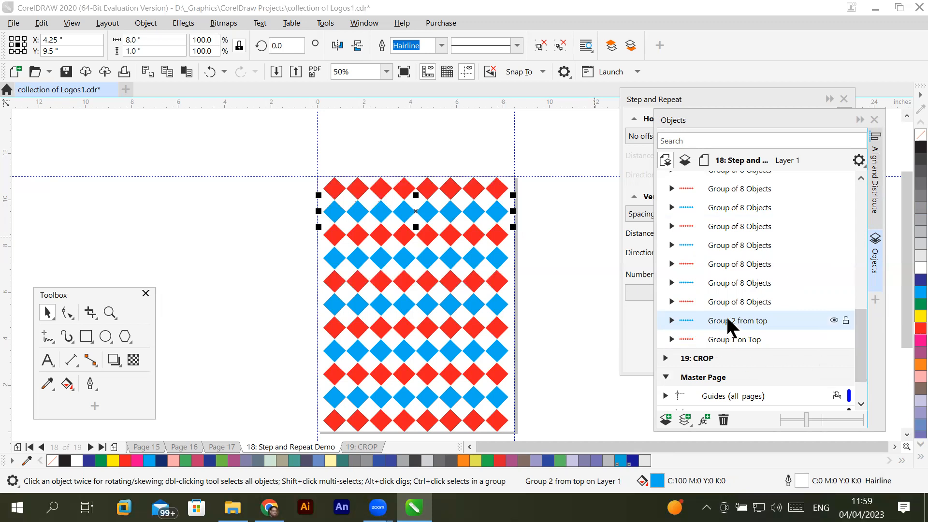
- Expand Group 2 from top, fill its two middle diamonds with black (C:0 M:0 Y:0 K:100), and deselect them
{"action": "left_click", "coordinate": [671, 320]}
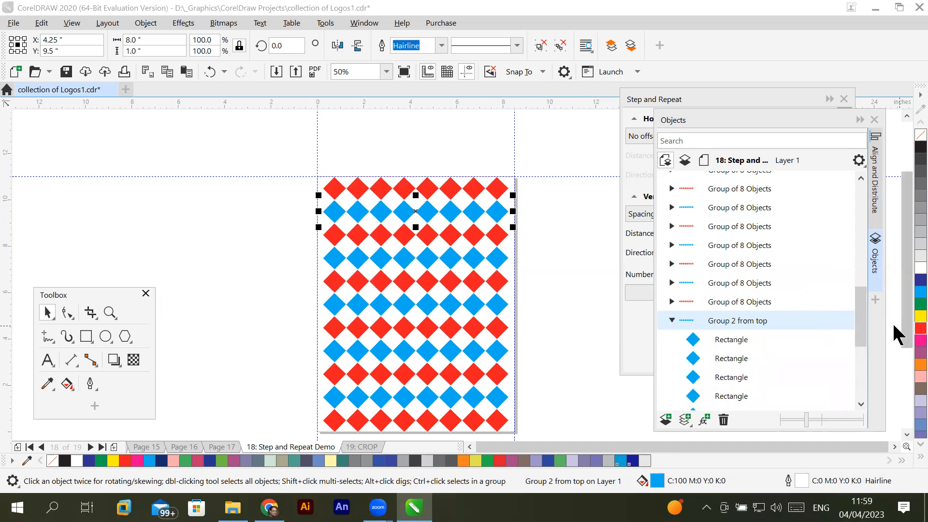
{"action": "scroll", "coordinate": [863, 341], "scroll_direction": "down", "scroll_amount": 2}
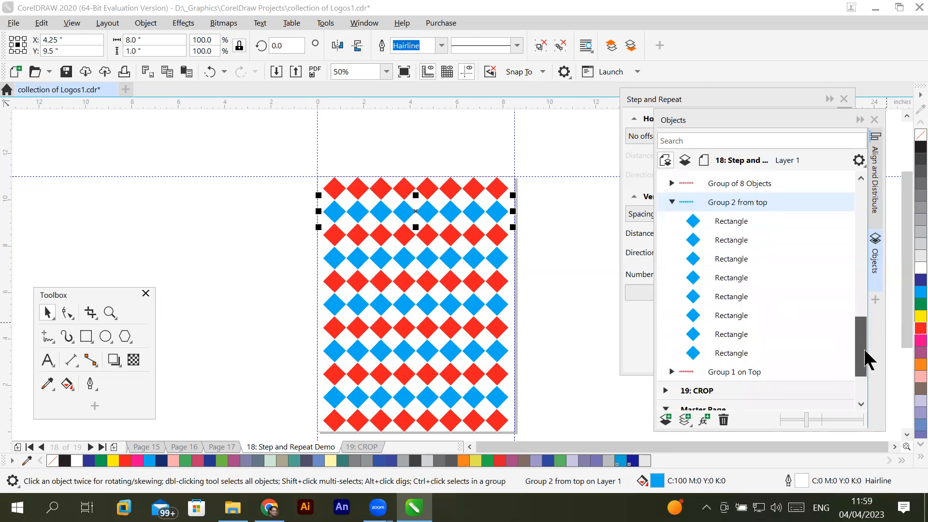
{"action": "left_click", "coordinate": [730, 278]}
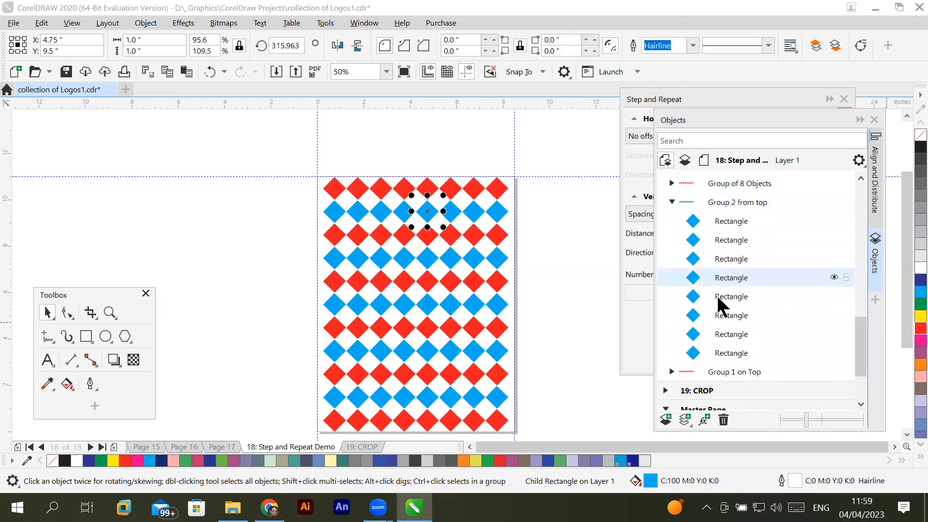
{"action": "left_click", "coordinate": [718, 298], "text": "ctrl"}
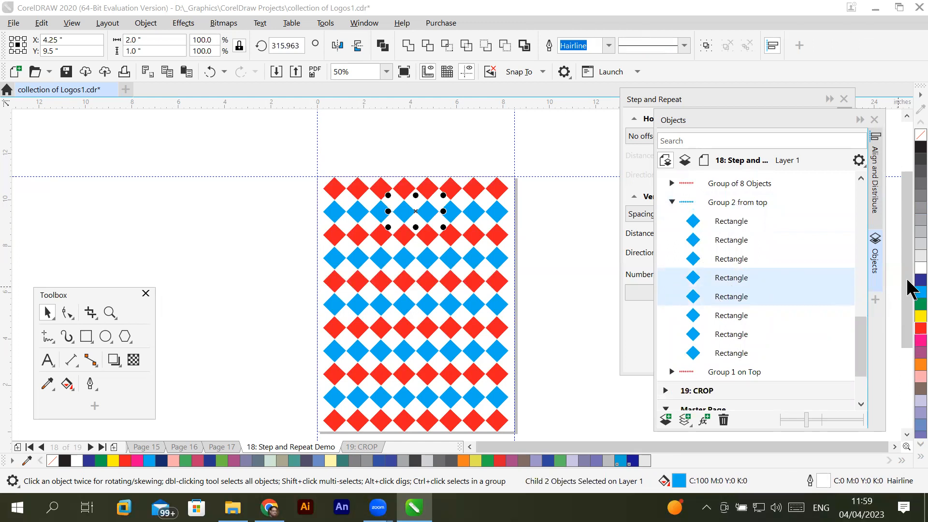
{"action": "left_click", "coordinate": [908, 248]}
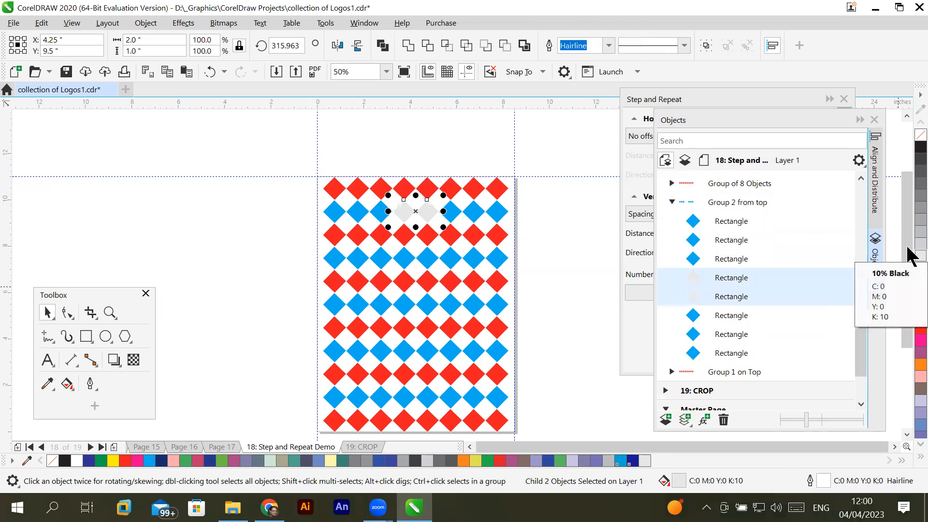
{"action": "left_click", "coordinate": [917, 231]}
{"action": "left_click", "coordinate": [917, 208]}
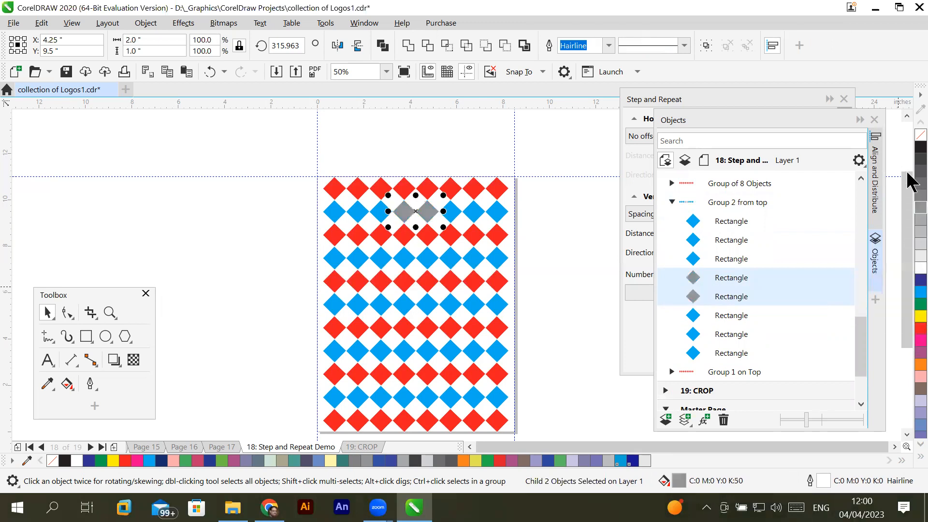
{"action": "left_click", "coordinate": [918, 147]}
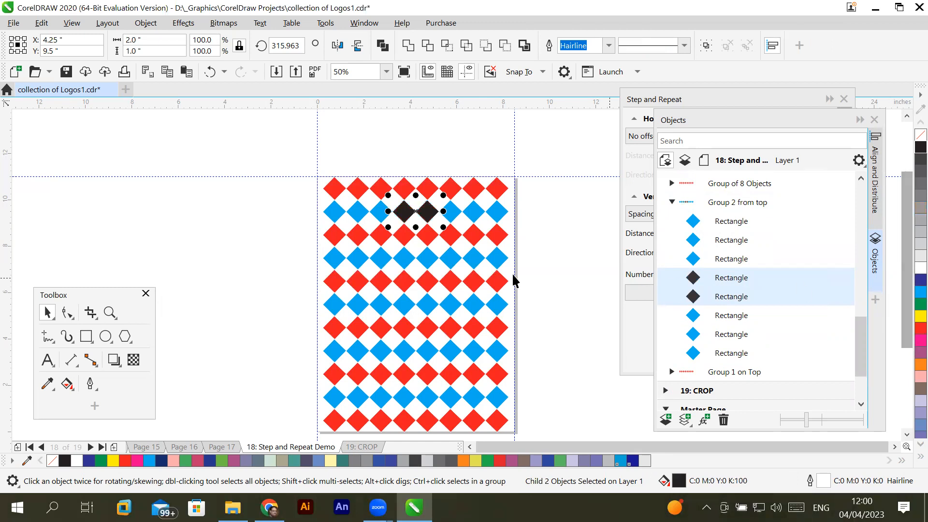
{"action": "left_click", "coordinate": [314, 218]}
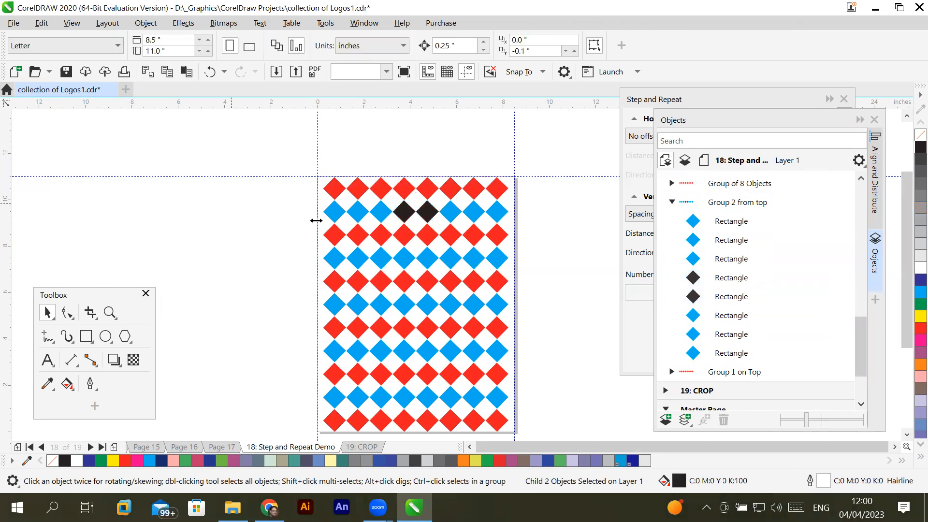
- Select all diamond rows on the page and collapse Group 2 from top in the object list
{"action": "left_click", "coordinate": [358, 236]}
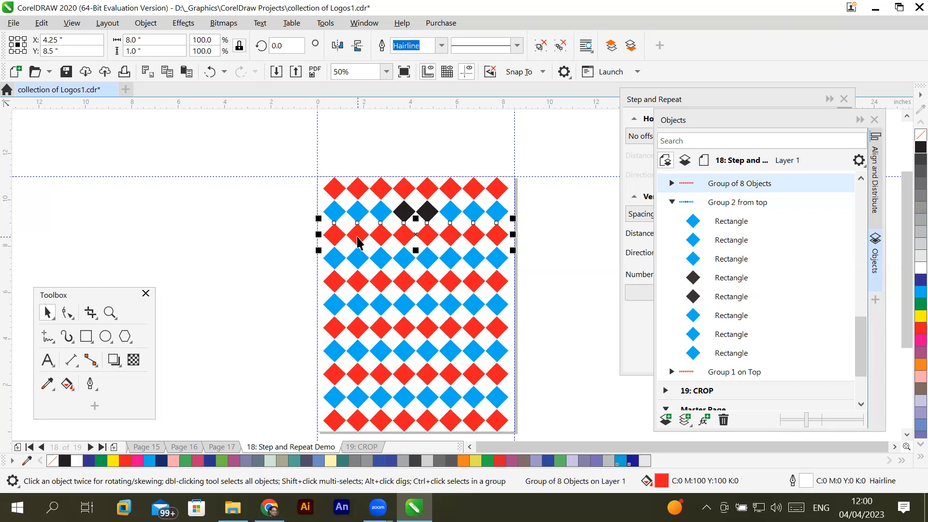
{"action": "left_click_drag", "start_coordinate": [275, 148], "coordinate": [533, 408]}
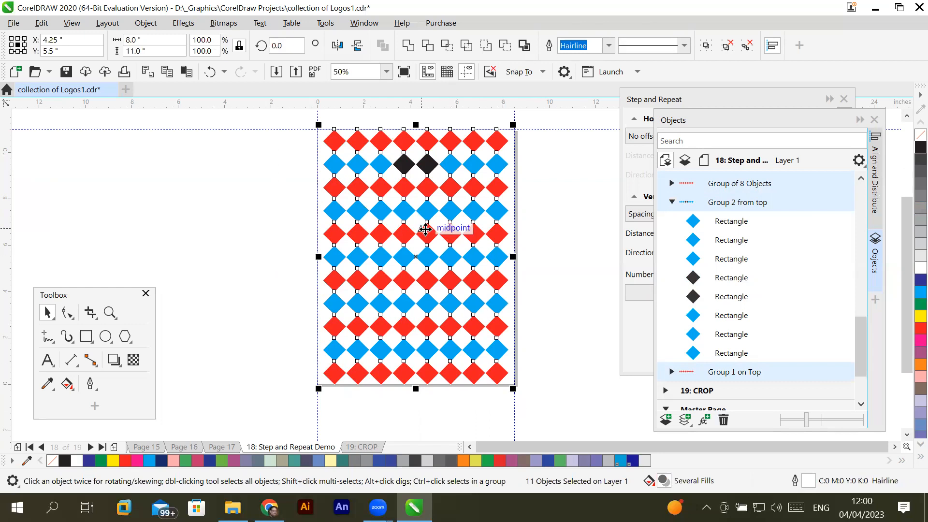
{"action": "left_click", "coordinate": [673, 203]}
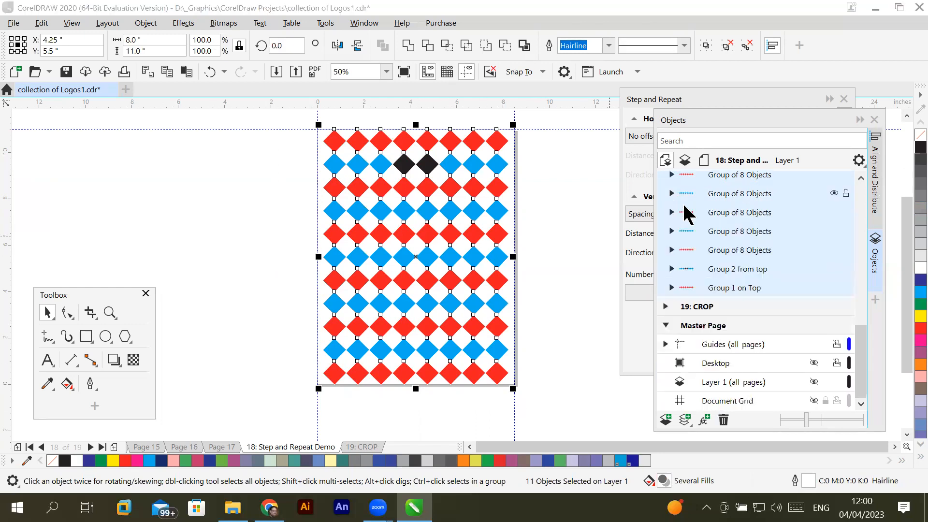
{"action": "left_click_drag", "start_coordinate": [865, 340], "coordinate": [862, 325]}
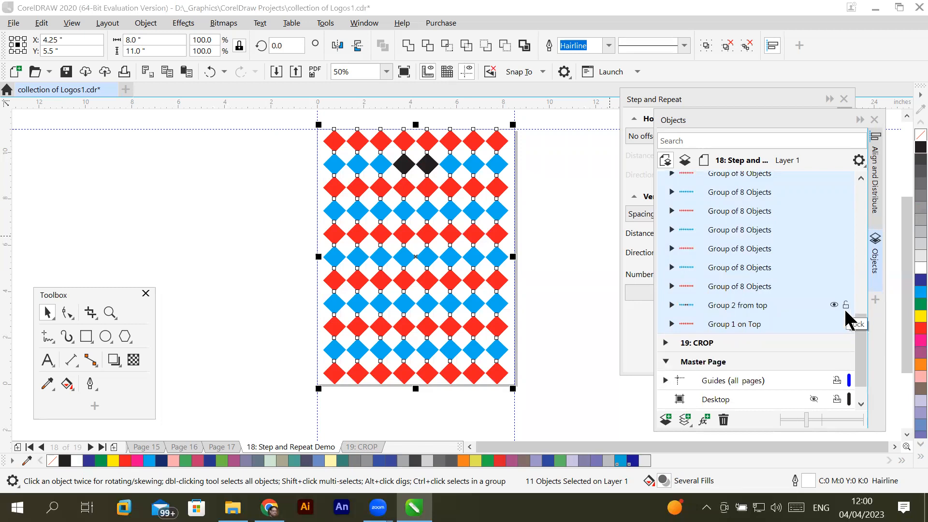
{"action": "mouse_move", "coordinate": [858, 338]}
{"action": "left_mouse_down"}
{"action": "mouse_move", "coordinate": [865, 309]}
{"action": "mouse_move", "coordinate": [869, 335]}
{"action": "left_mouse_up"}
- Select the whole range of row groups on Layer 1, from the bottom row's group to Group 1 on Top
{"action": "left_click", "coordinate": [730, 196]}
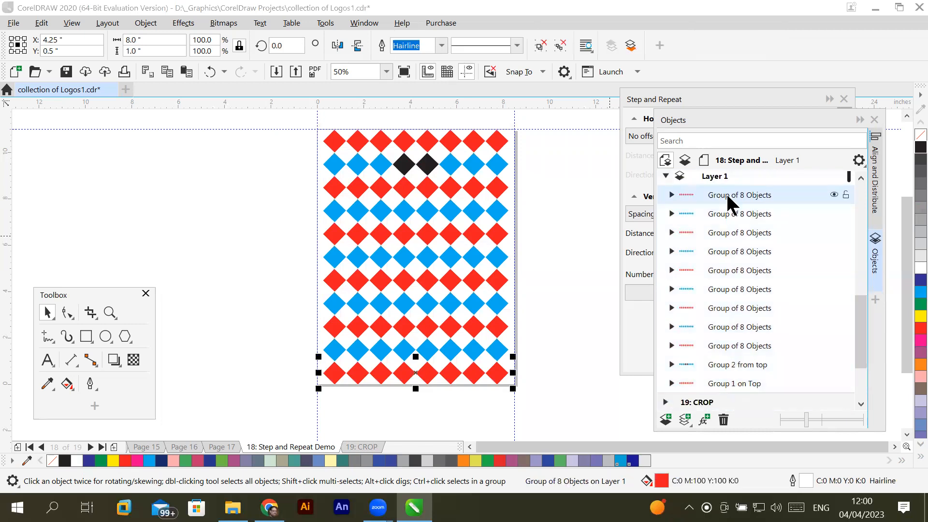
{"action": "left_click", "coordinate": [741, 383], "text": "shift"}
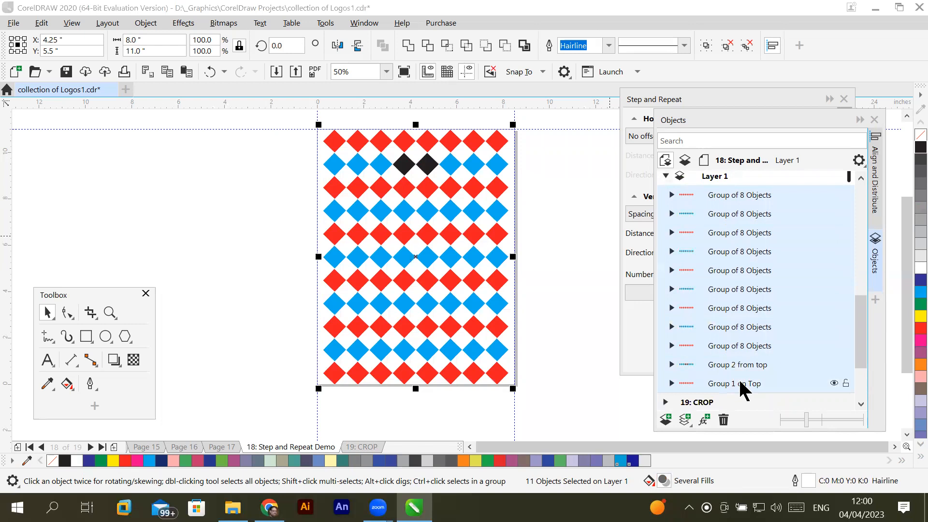
{"action": "left_click", "coordinate": [759, 198]}
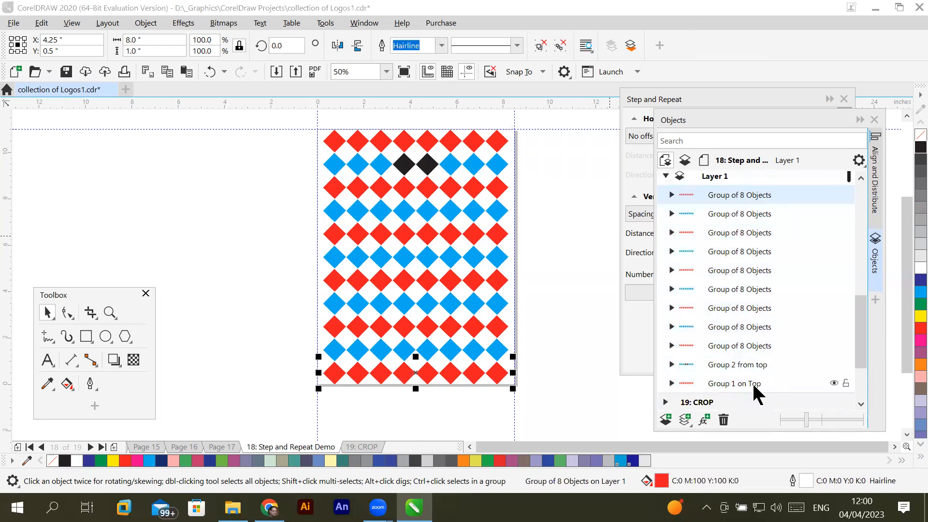
{"action": "left_click", "coordinate": [753, 382], "text": "shift"}
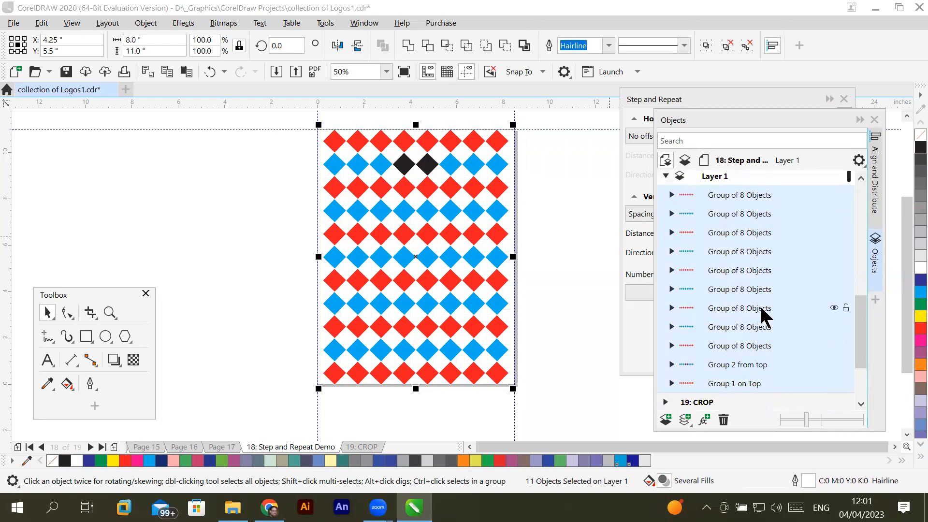
- Take three adjacent middle row groups out of the selection and add them back one by one
{"action": "left_click", "coordinate": [737, 270], "text": "ctrl"}
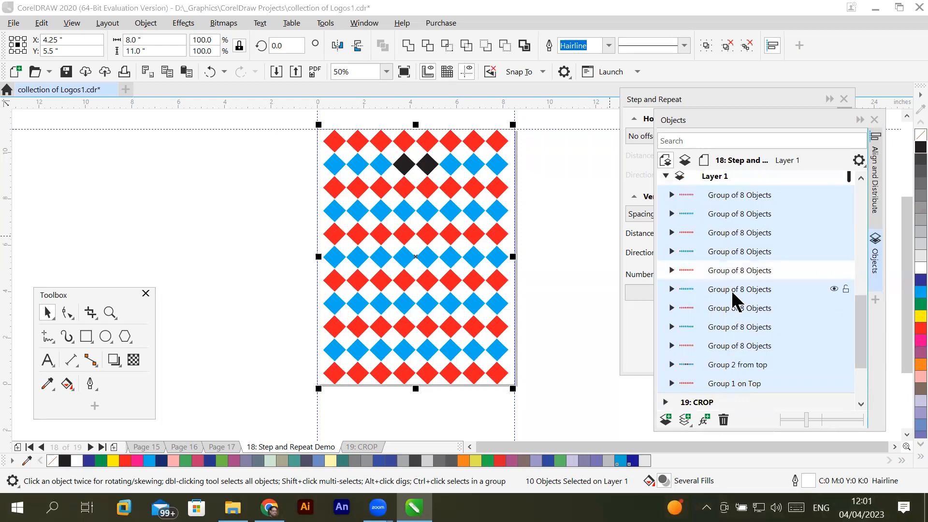
{"action": "left_click", "coordinate": [733, 293], "text": "ctrl"}
{"action": "left_click", "coordinate": [730, 307], "text": "ctrl"}
{"action": "left_click", "coordinate": [746, 269], "text": "ctrl"}
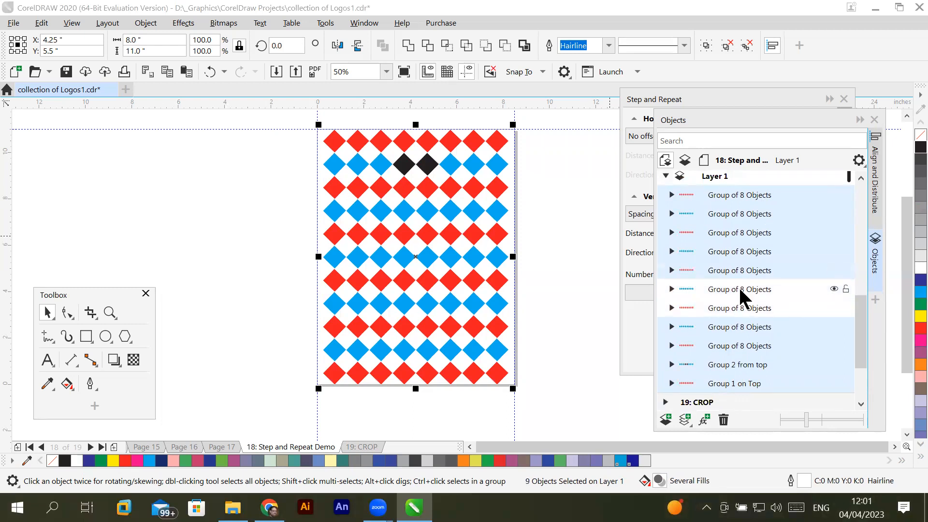
{"action": "left_click", "coordinate": [742, 291], "text": "ctrl"}
{"action": "left_click", "coordinate": [742, 310], "text": "ctrl"}
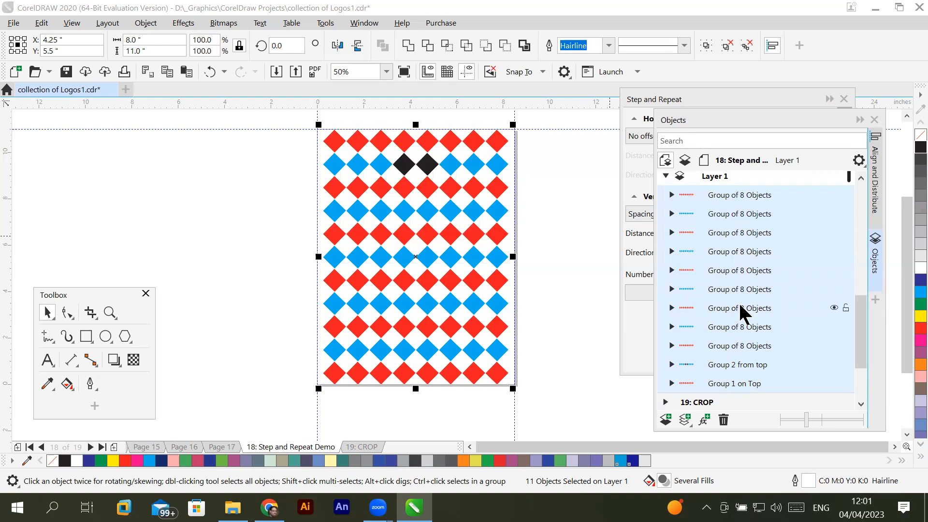
- Combine all selected row groups into one group and expand it under Layer 1 to show its rows
{"action": "left_click", "coordinate": [143, 24]}
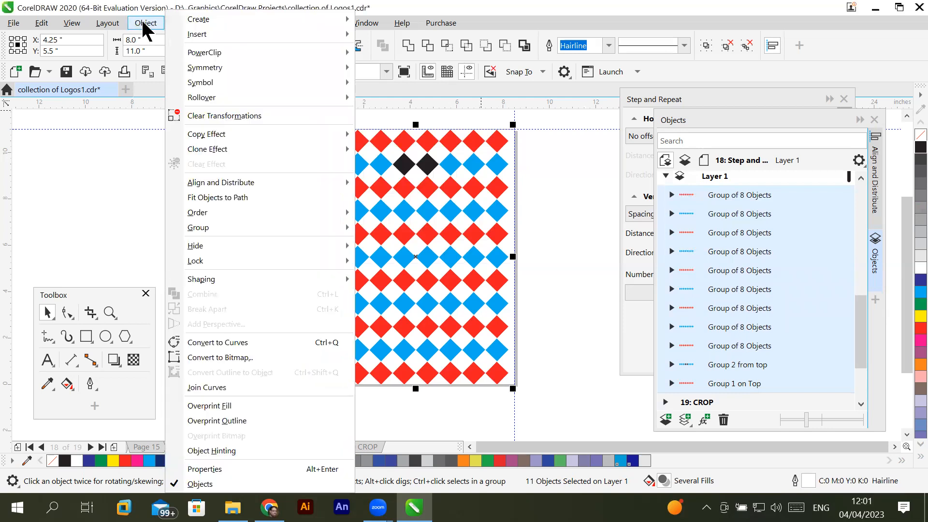
{"action": "mouse_move", "coordinate": [247, 229]}
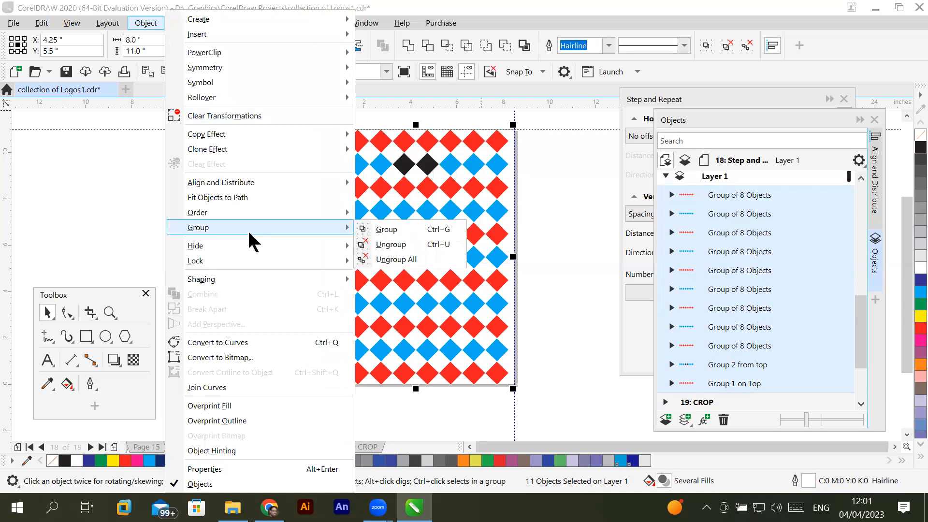
{"action": "left_click", "coordinate": [390, 229]}
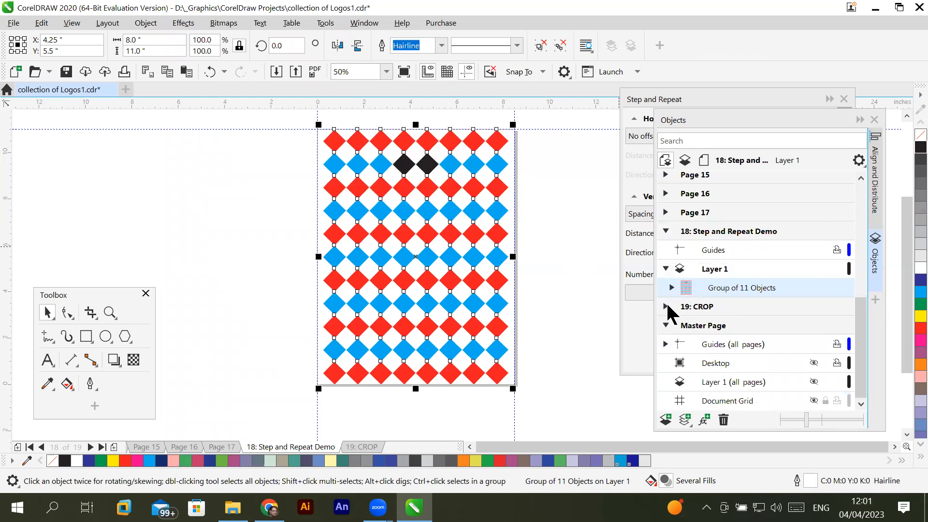
{"action": "left_click", "coordinate": [714, 271]}
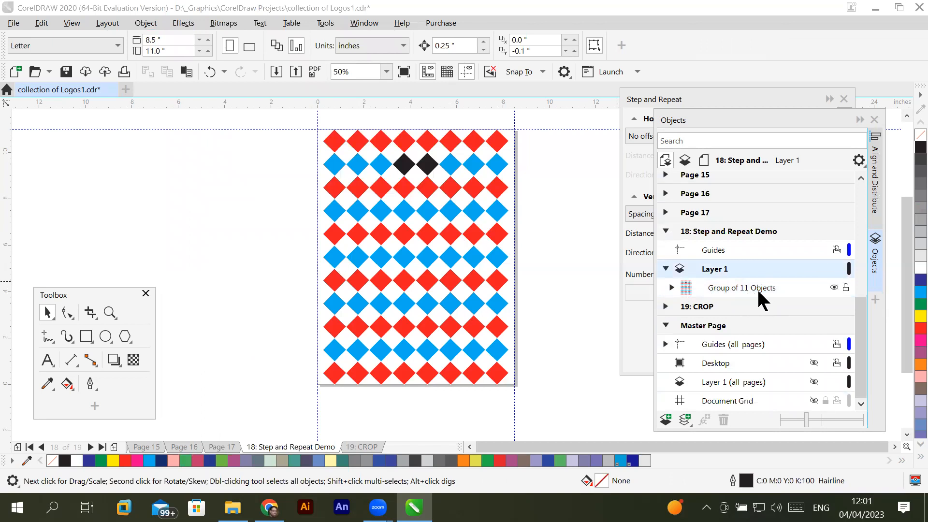
{"action": "left_click", "coordinate": [671, 286]}
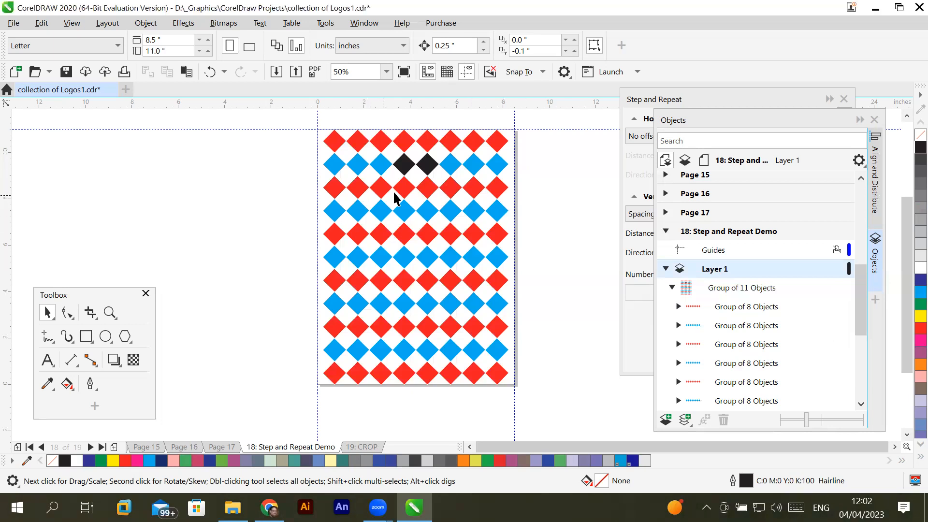
- Select the whole diamond group on Layer 1, and step through its individual row groups in the object list
{"action": "left_click", "coordinate": [380, 251]}
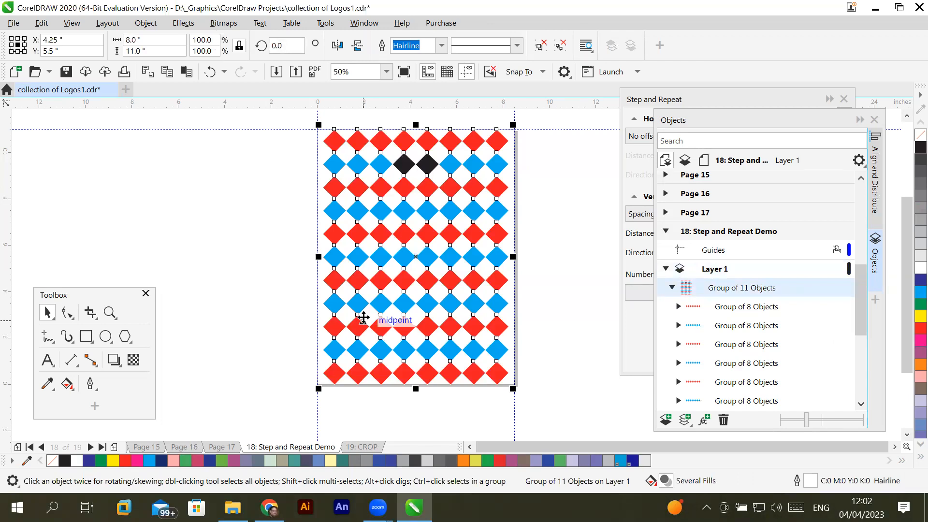
{"action": "left_click", "coordinate": [736, 306]}
{"action": "left_click", "coordinate": [725, 285]}
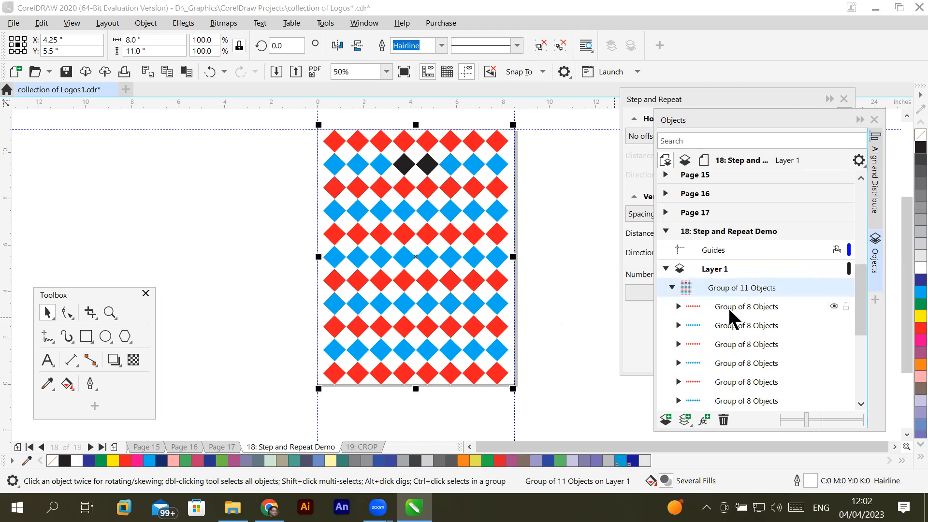
{"action": "left_click", "coordinate": [728, 307]}
{"action": "left_click", "coordinate": [728, 327]}
{"action": "left_click", "coordinate": [728, 337]}
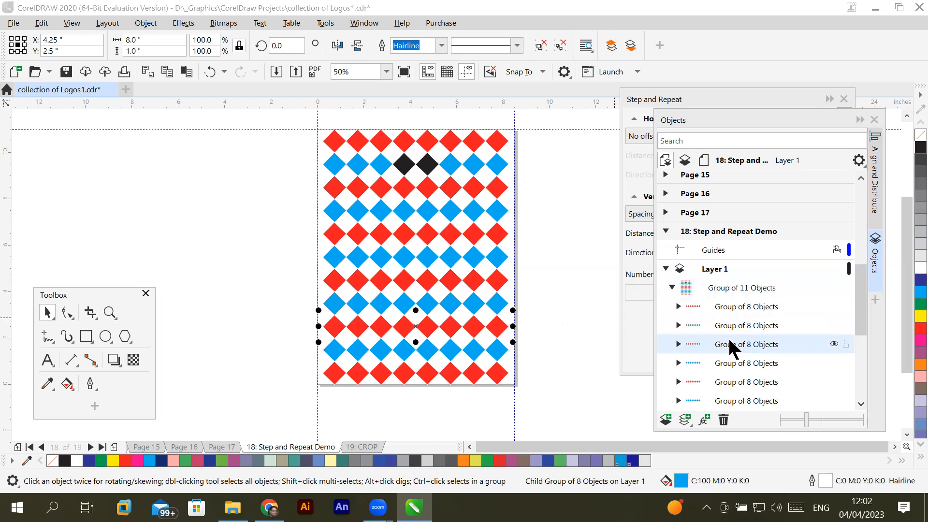
- Ungroup all nested groups of the diamond pattern and look through the separate rectangles in the object list
{"action": "left_click", "coordinate": [744, 287]}
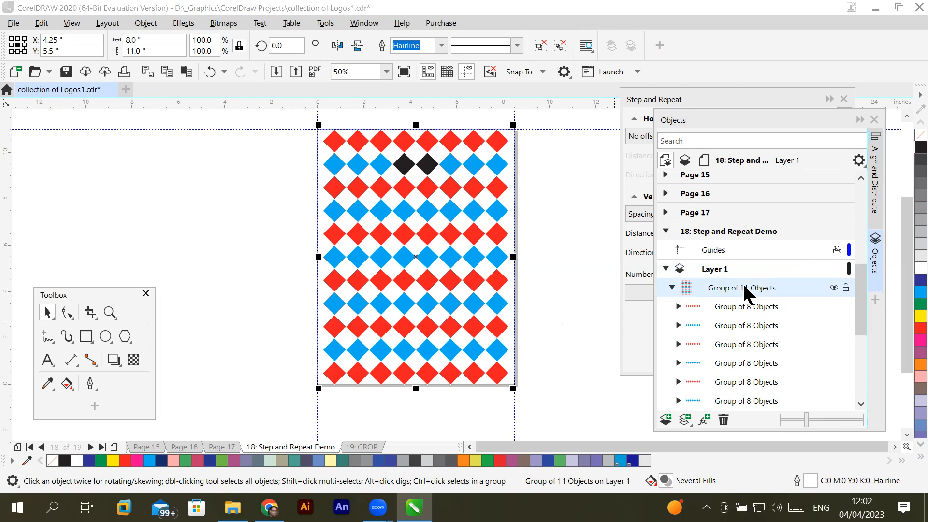
{"action": "left_click", "coordinate": [145, 23]}
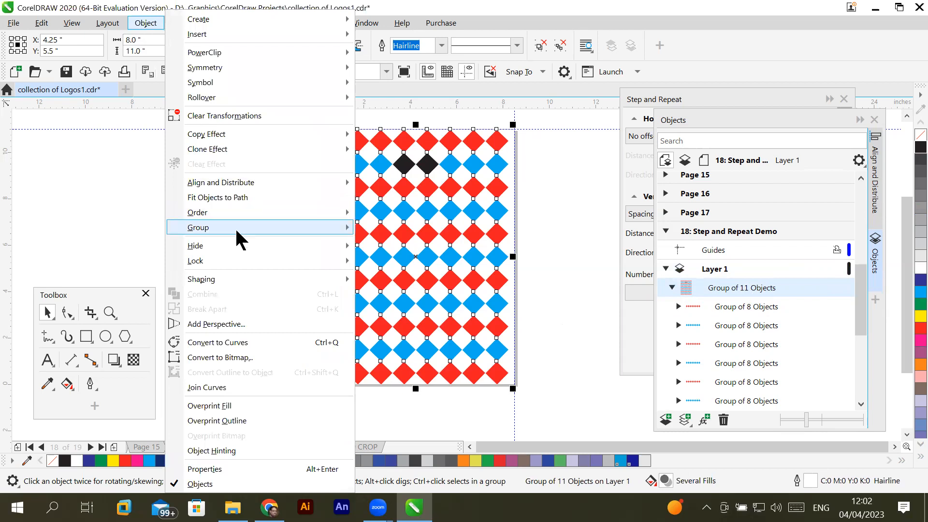
{"action": "mouse_move", "coordinate": [236, 229]}
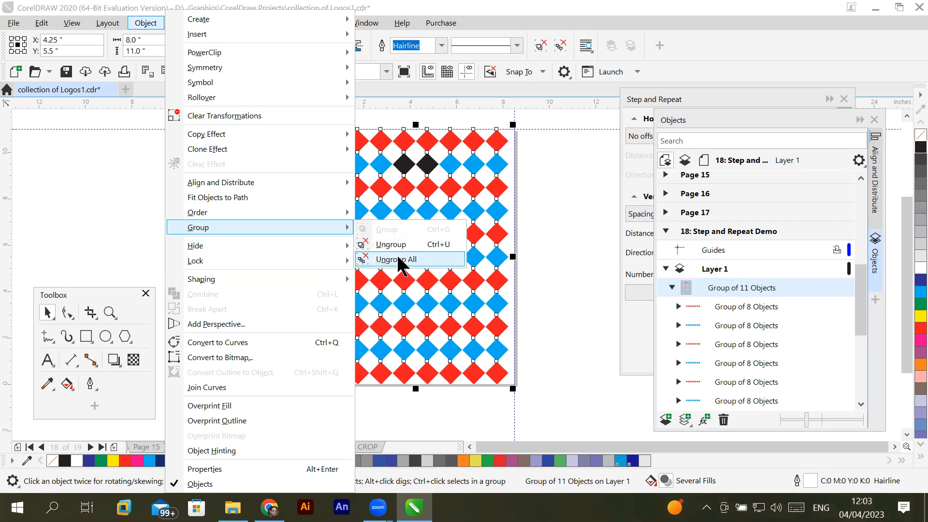
{"action": "left_click", "coordinate": [397, 259]}
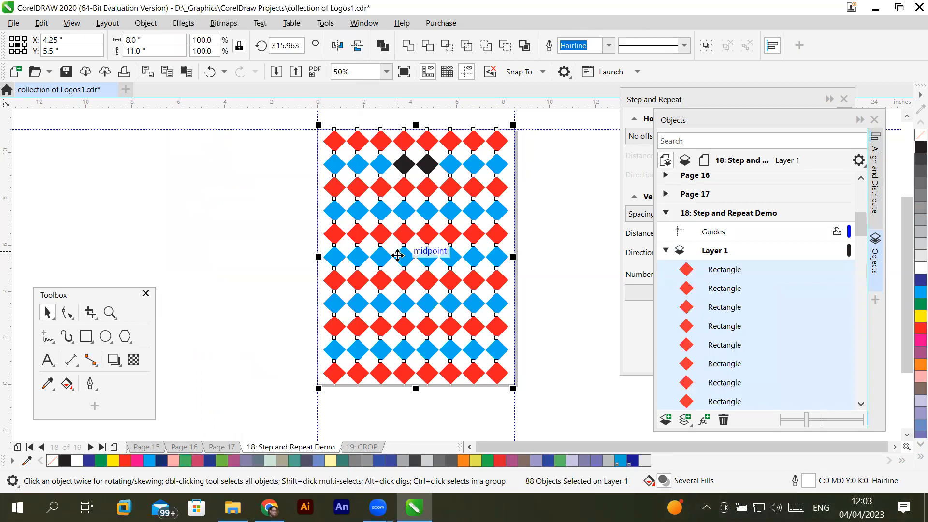
{"action": "left_click", "coordinate": [564, 322]}
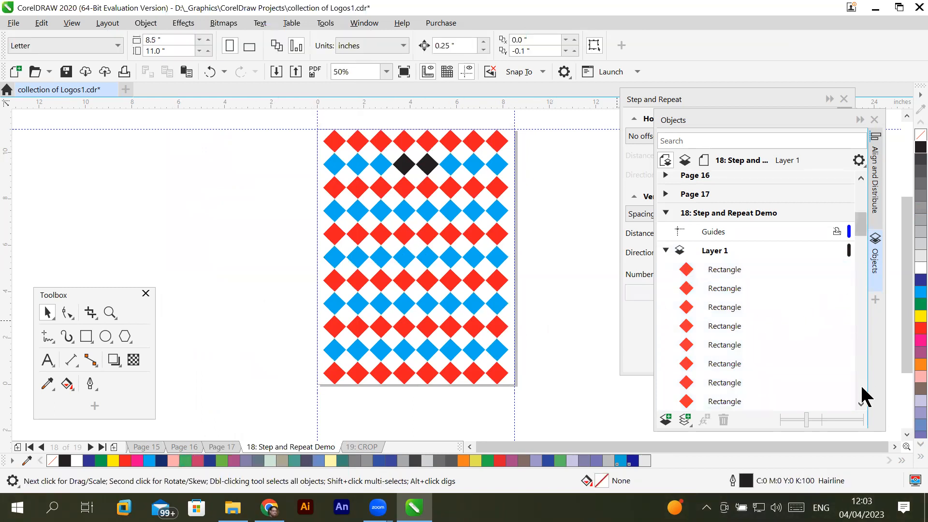
{"action": "left_click", "coordinate": [860, 403]}
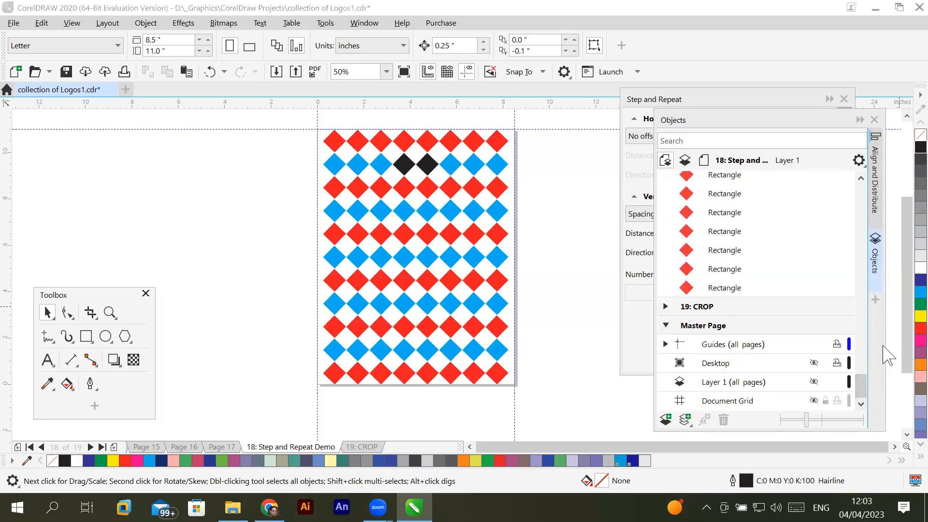
{"action": "left_click_drag", "start_coordinate": [861, 385], "coordinate": [862, 222]}
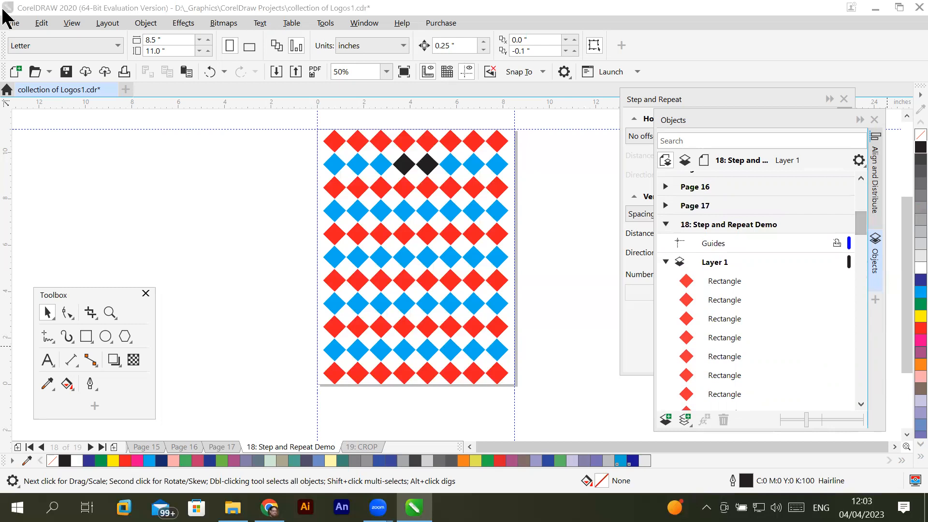
- Undo the ungrouping, collapse the first row group in the object list and deselect the pattern
{"action": "left_click", "coordinate": [39, 24]}
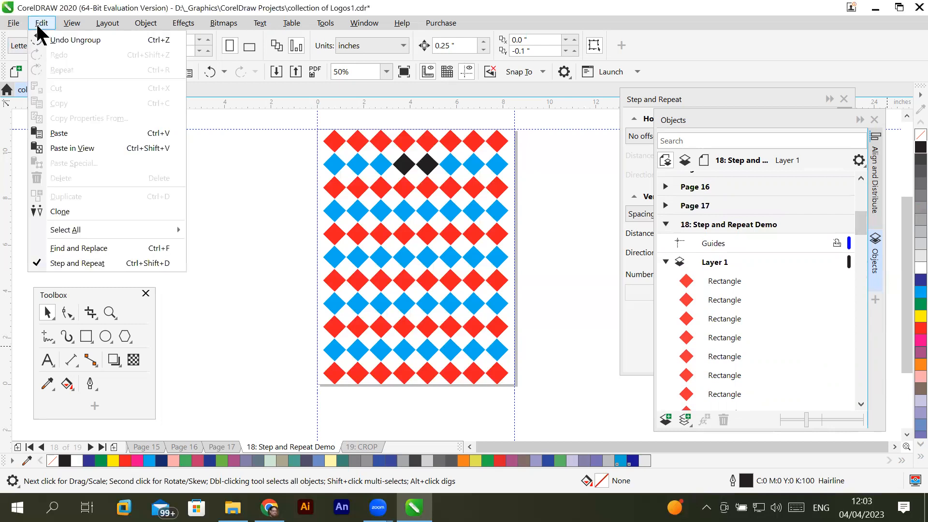
{"action": "left_click", "coordinate": [88, 41]}
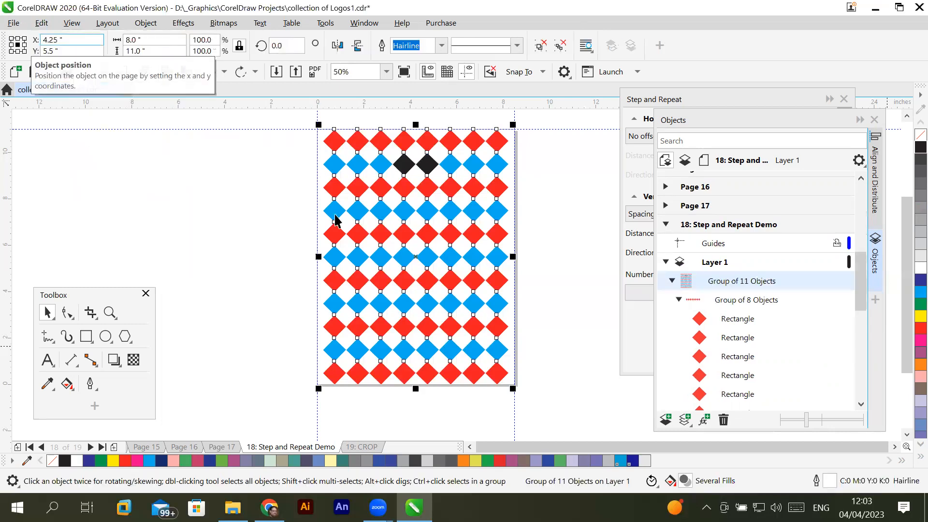
{"action": "left_click", "coordinate": [678, 300]}
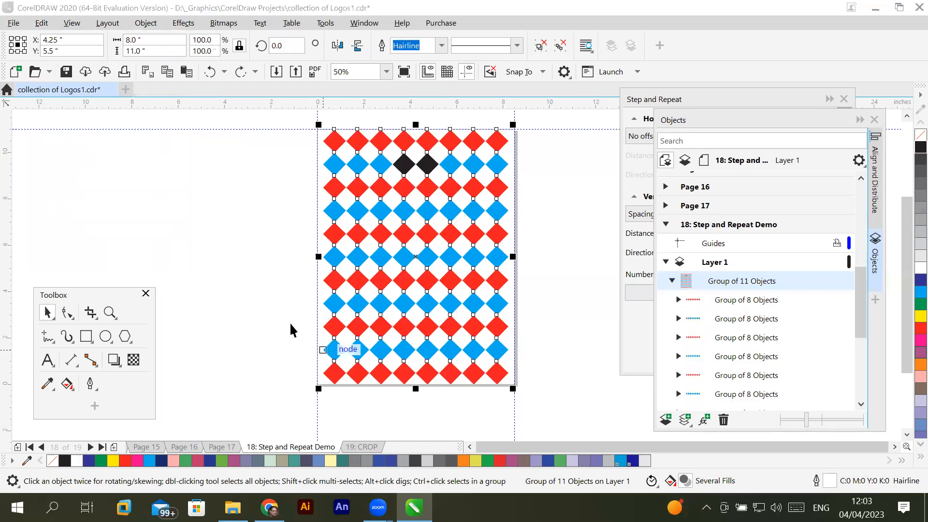
{"action": "left_click", "coordinate": [243, 213]}
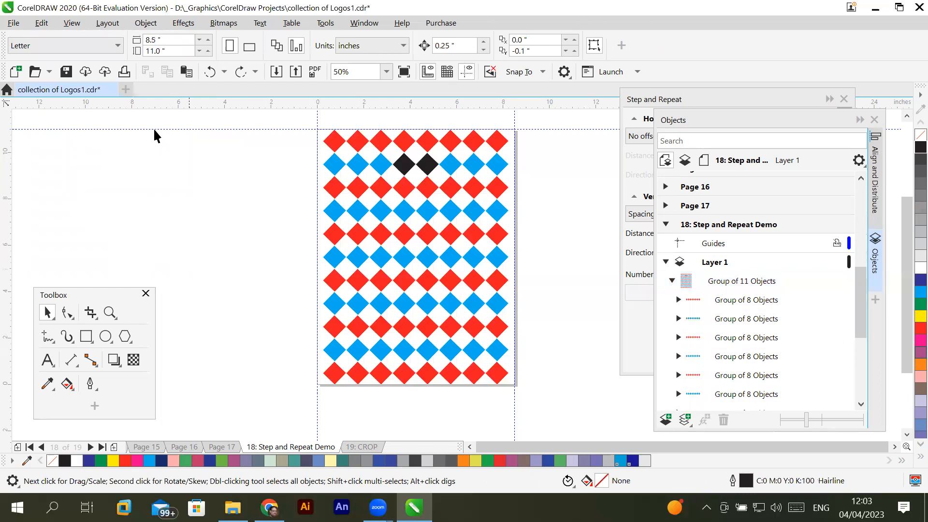
- Hide the Step and Repeat docker, and collapse and reopen the Objects docker
{"action": "left_click", "coordinate": [41, 22]}
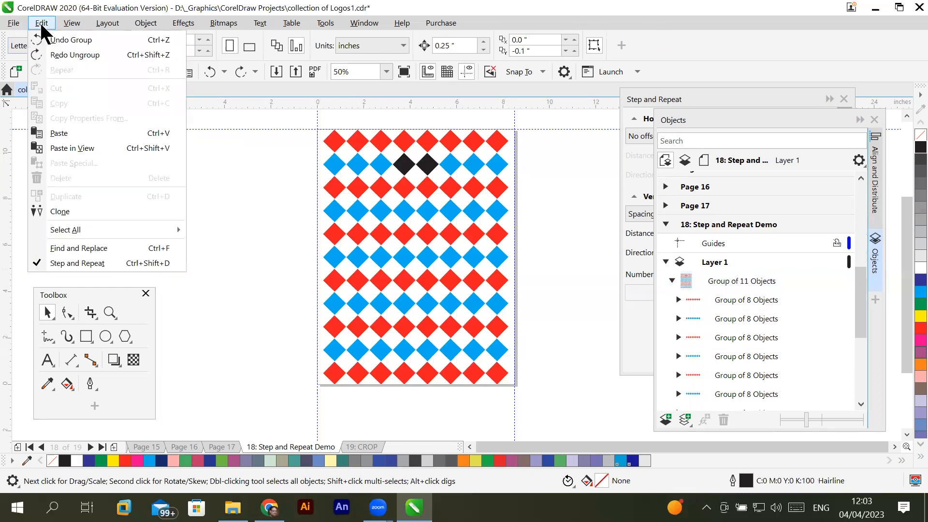
{"action": "left_click", "coordinate": [103, 264]}
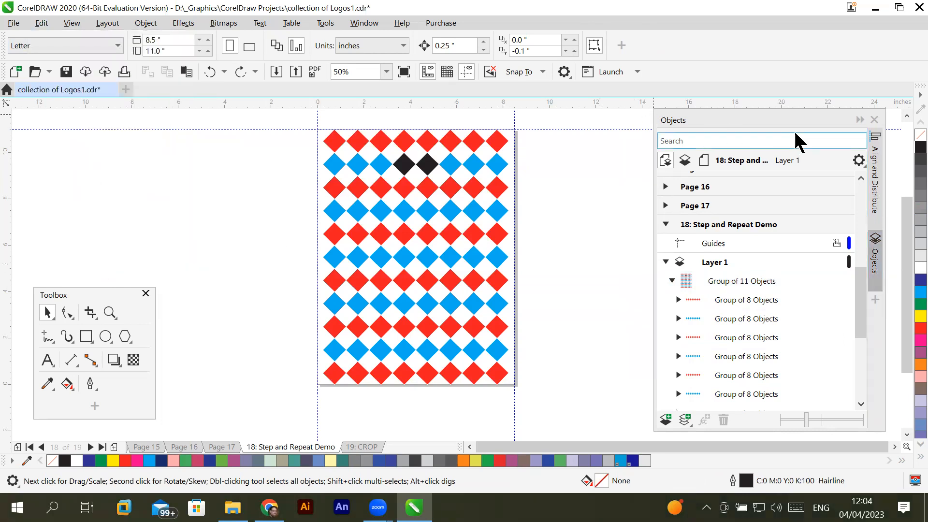
{"action": "left_click", "coordinate": [859, 119]}
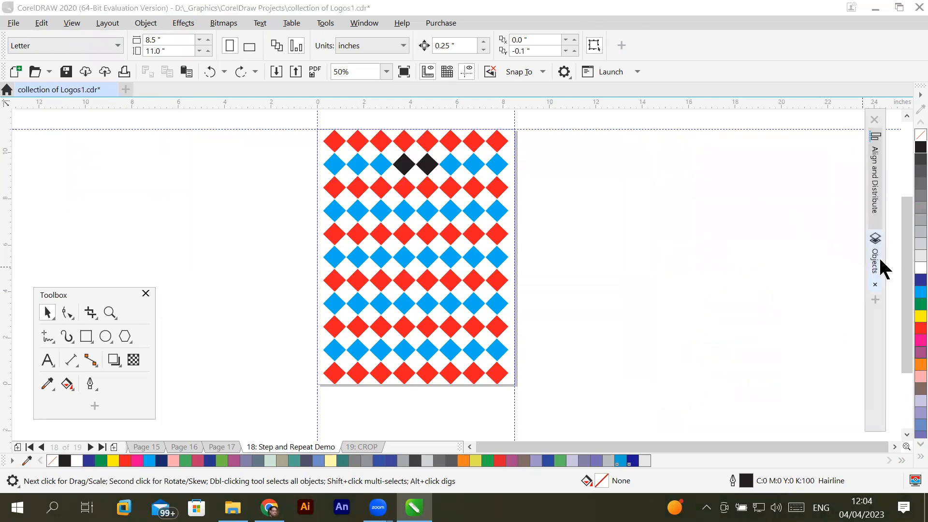
{"action": "left_click", "coordinate": [876, 261]}
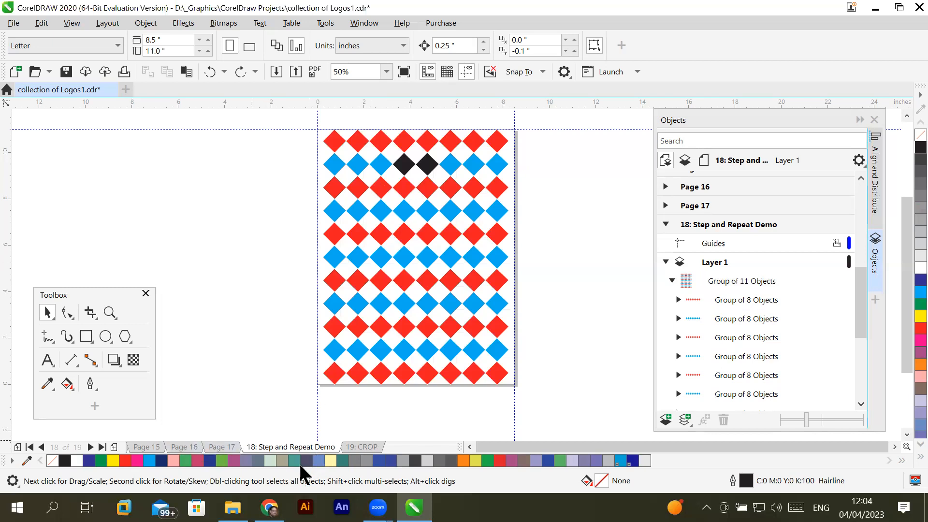
- Insert a blank page directly after the Step and Repeat Demo page
{"action": "left_click", "coordinate": [115, 447]}
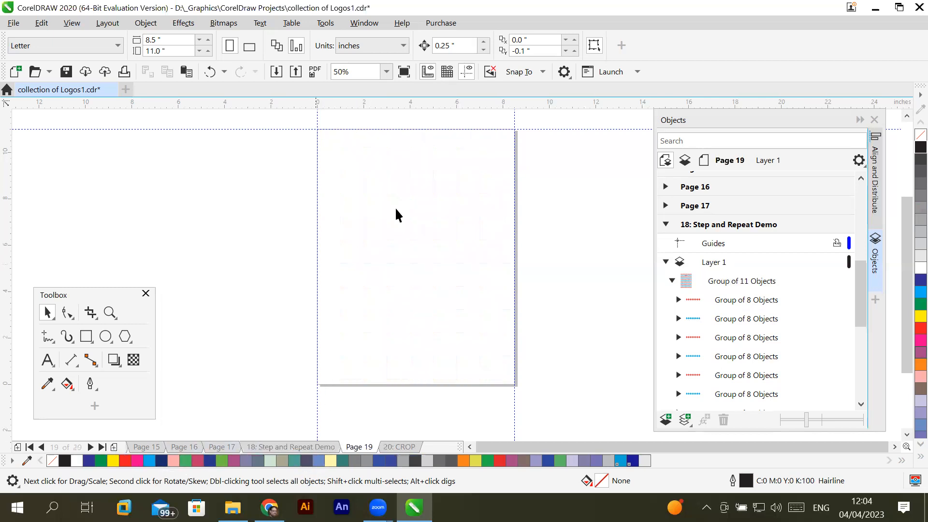
{"action": "left_click", "coordinate": [41, 24]}
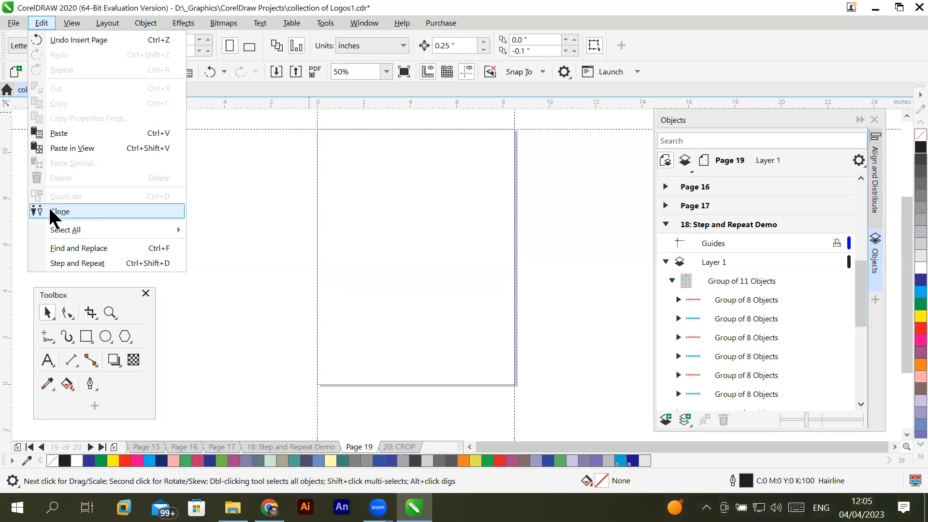
{"action": "left_click", "coordinate": [201, 225]}
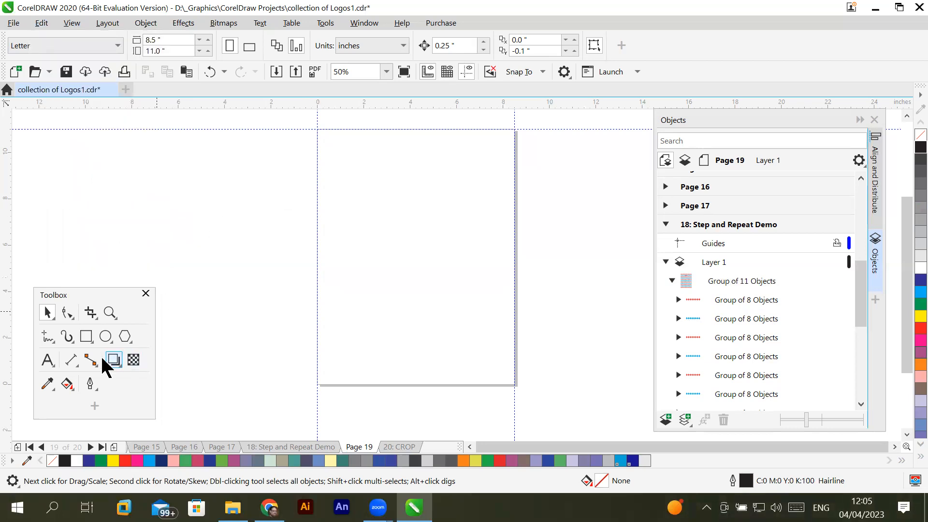
- Draw a three-sided polygon about 1.46 by 1.27 inches near the new page's upper-left corner
{"action": "left_click", "coordinate": [124, 337]}
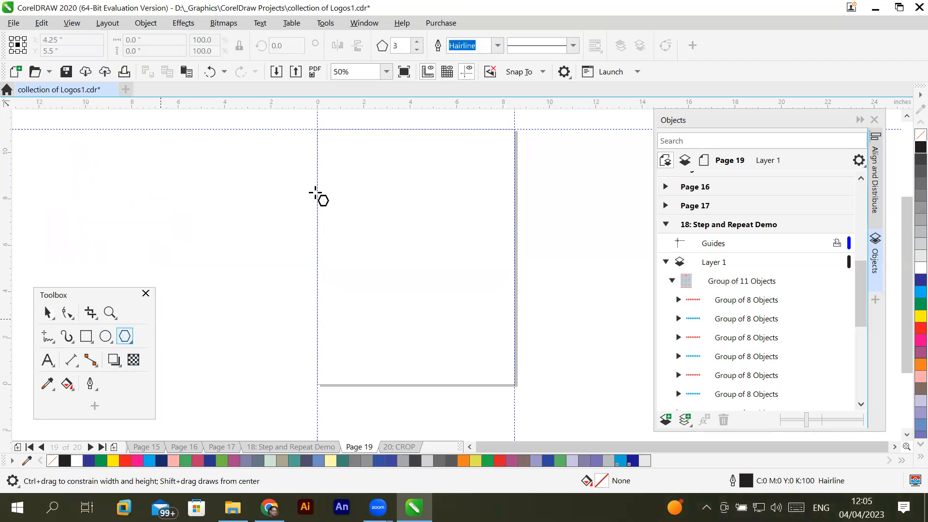
{"action": "left_click_drag", "start_coordinate": [342, 161], "coordinate": [353, 172]}
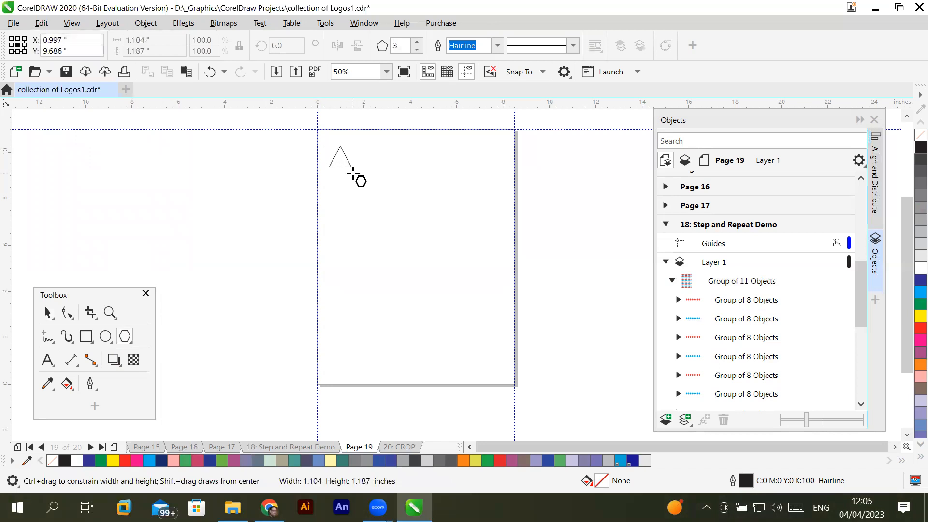
{"action": "mouse_move", "coordinate": [353, 172]}
{"action": "left_mouse_down"}
{"action": "mouse_move", "coordinate": [507, 320]}
{"action": "mouse_move", "coordinate": [411, 215]}
{"action": "mouse_move", "coordinate": [363, 185]}
{"action": "left_mouse_up"}
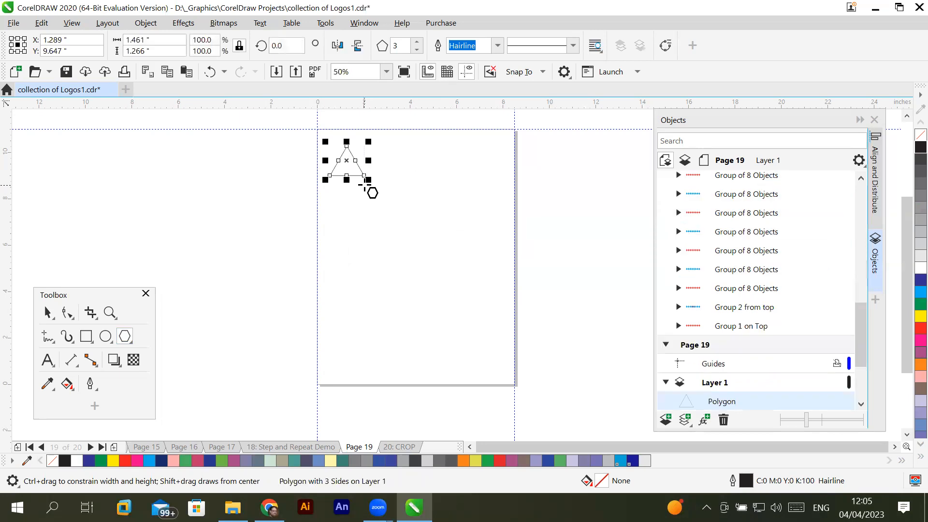
- Raise the polygon's number of sides one at a time to 6, making it a hexagon
{"action": "scroll", "coordinate": [381, 149], "scroll_direction": "up", "scroll_amount": 3}
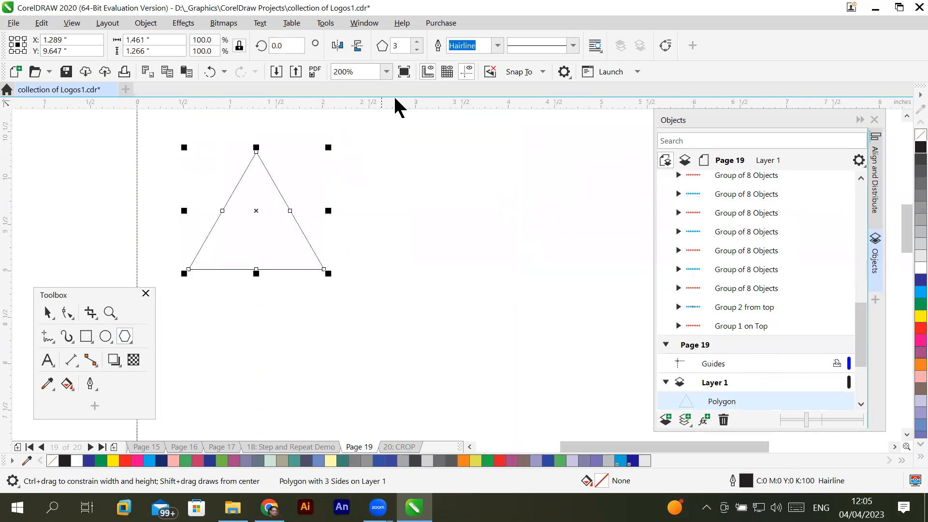
{"action": "left_click", "coordinate": [418, 42]}
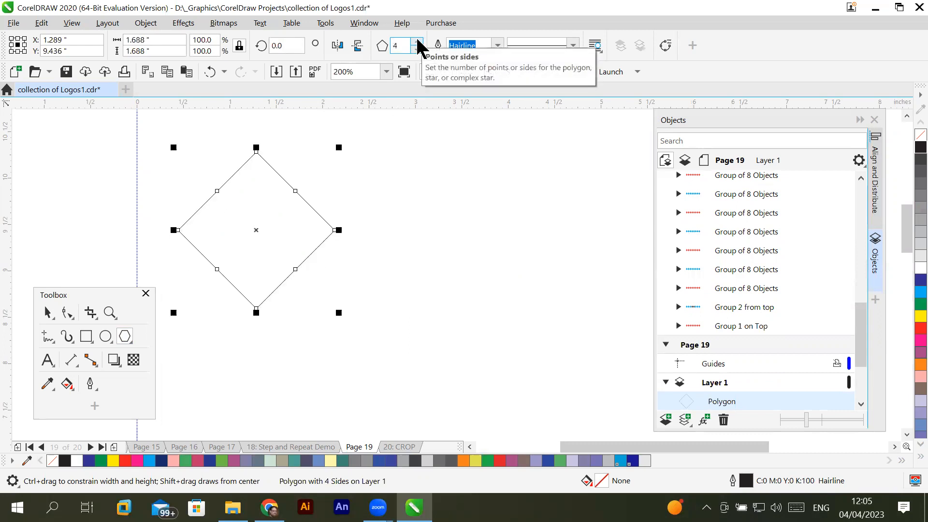
{"action": "left_click", "coordinate": [418, 41]}
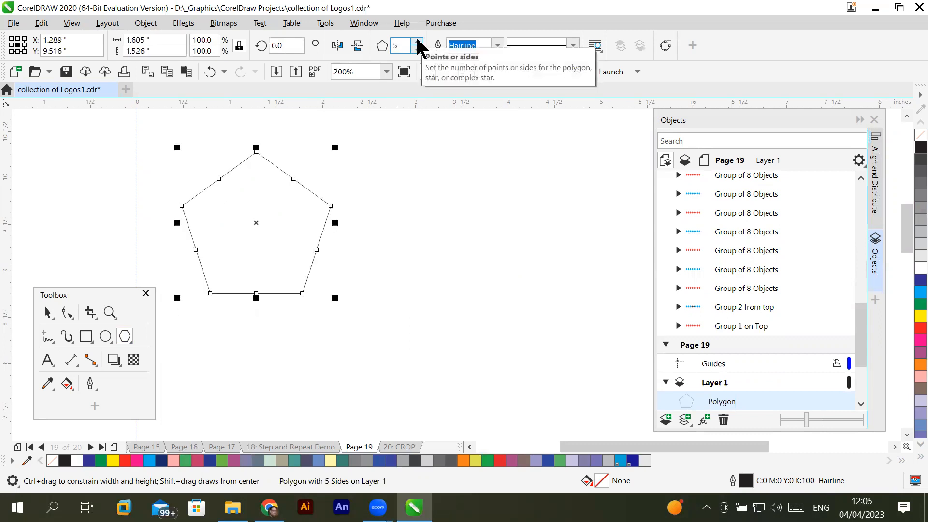
{"action": "left_click", "coordinate": [418, 42]}
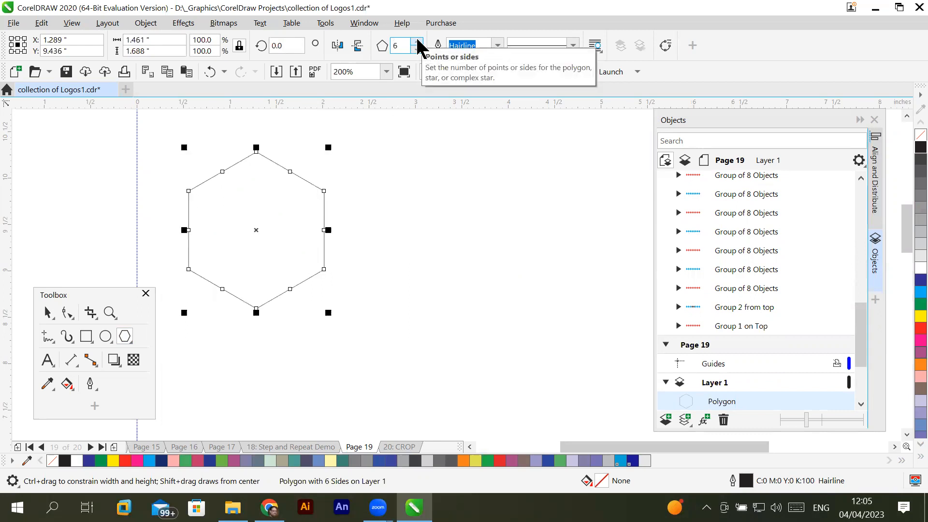
- Set the hexagon's outline width to 0.5 pt and apply the first, most closely spaced dotted line style
{"action": "left_click", "coordinate": [498, 45]}
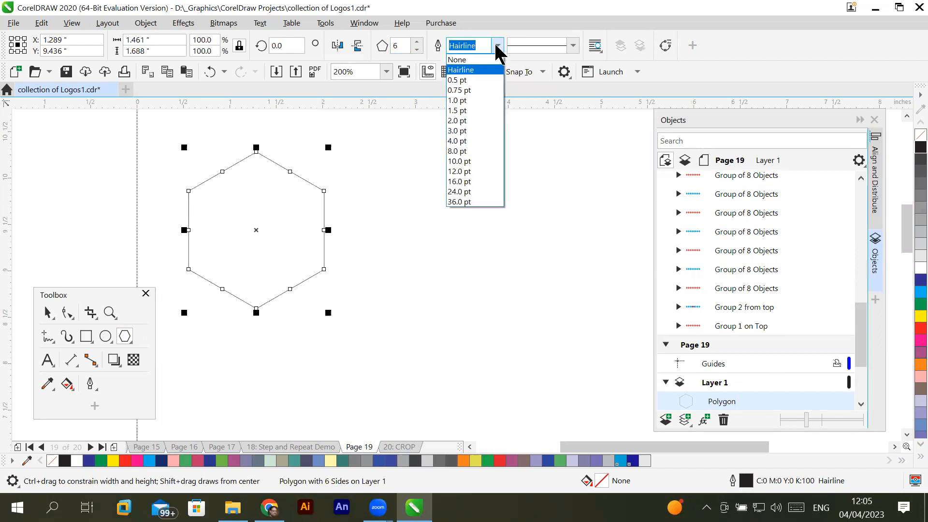
{"action": "left_click", "coordinate": [476, 80]}
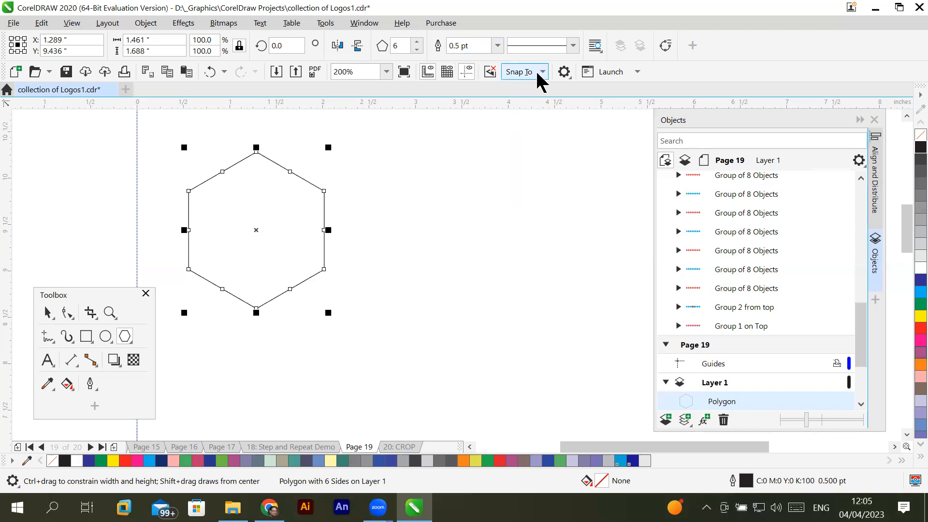
{"action": "left_click", "coordinate": [573, 46]}
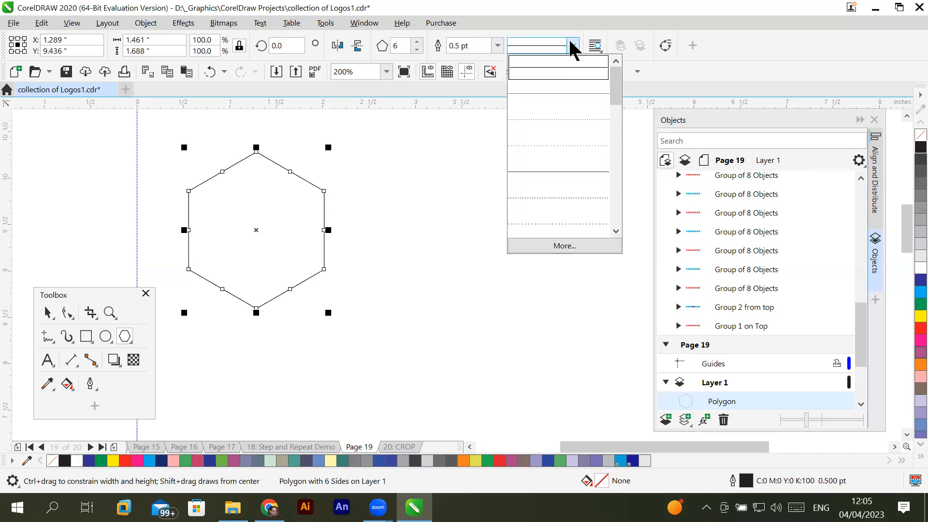
{"action": "left_click", "coordinate": [559, 97]}
{"action": "scroll", "coordinate": [266, 190], "scroll_direction": "up", "scroll_amount": 3}
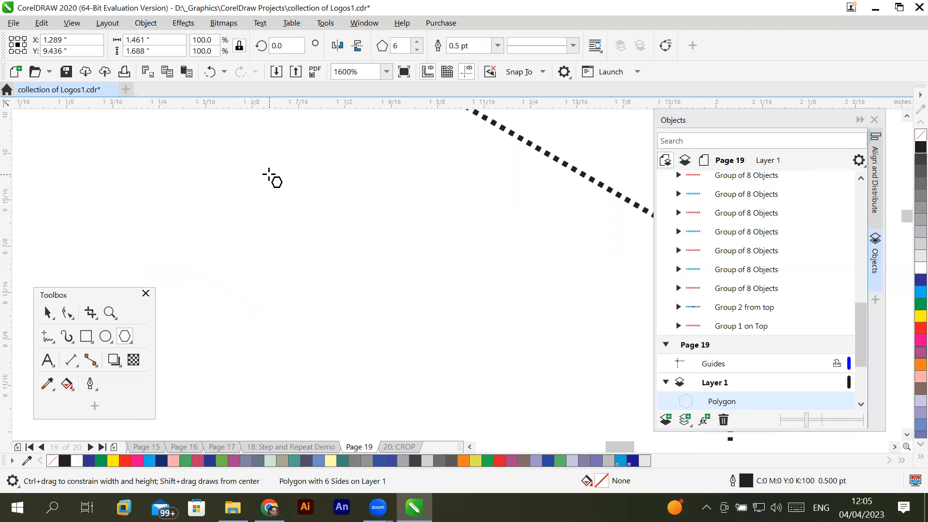
- Change the hexagon's outline to the second and third dotted line styles in turn, each with wider dot spacing
{"action": "left_click", "coordinate": [573, 45]}
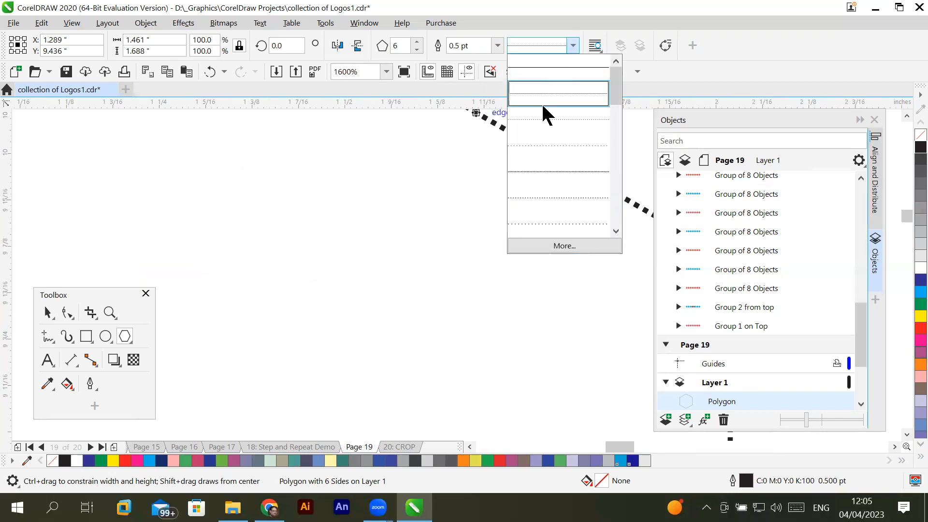
{"action": "left_click", "coordinate": [545, 120]}
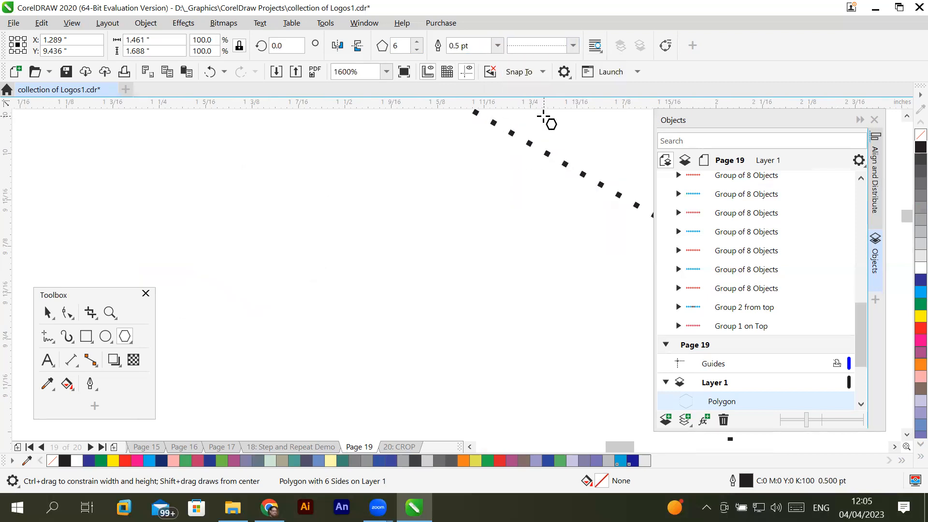
{"action": "left_click", "coordinate": [573, 45]}
{"action": "left_click", "coordinate": [550, 158]}
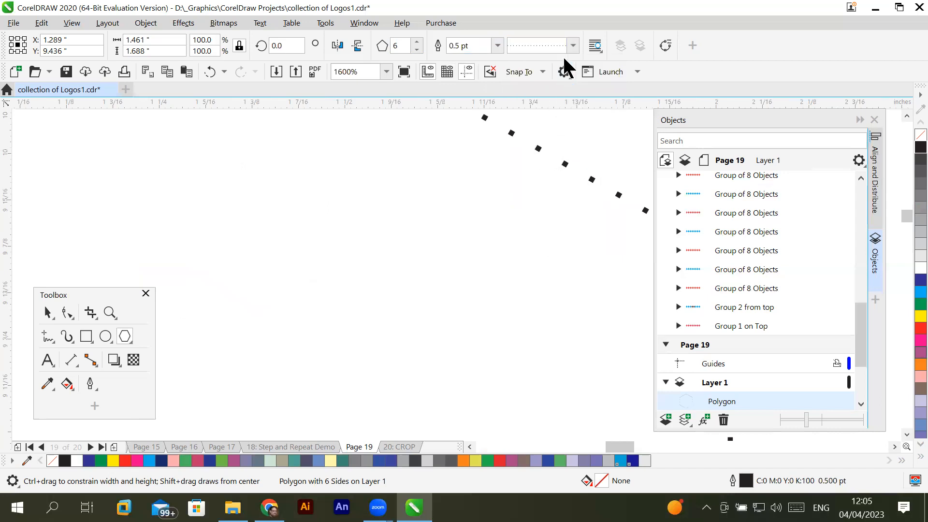
- Try a closely spaced dashed line style and a more widely spaced one on the hexagon's outline
{"action": "left_click", "coordinate": [572, 46]}
{"action": "left_click", "coordinate": [544, 177]}
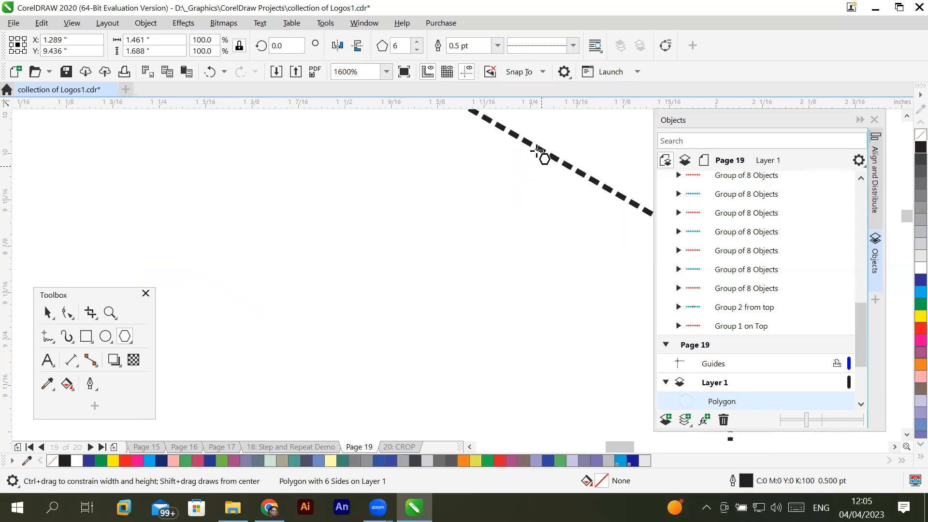
{"action": "left_click", "coordinate": [573, 45]}
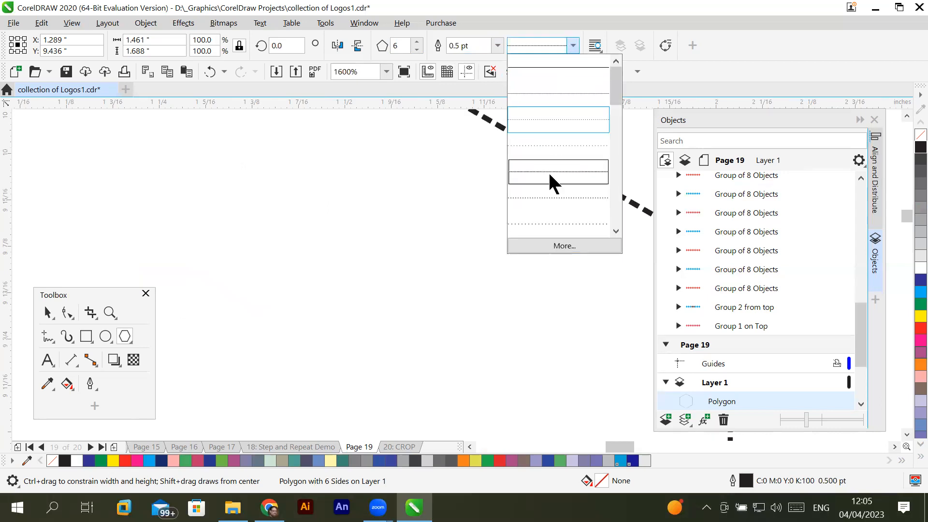
{"action": "left_click", "coordinate": [550, 226]}
- Change the hexagon's outline back to the solid line style
{"action": "left_click", "coordinate": [574, 45]}
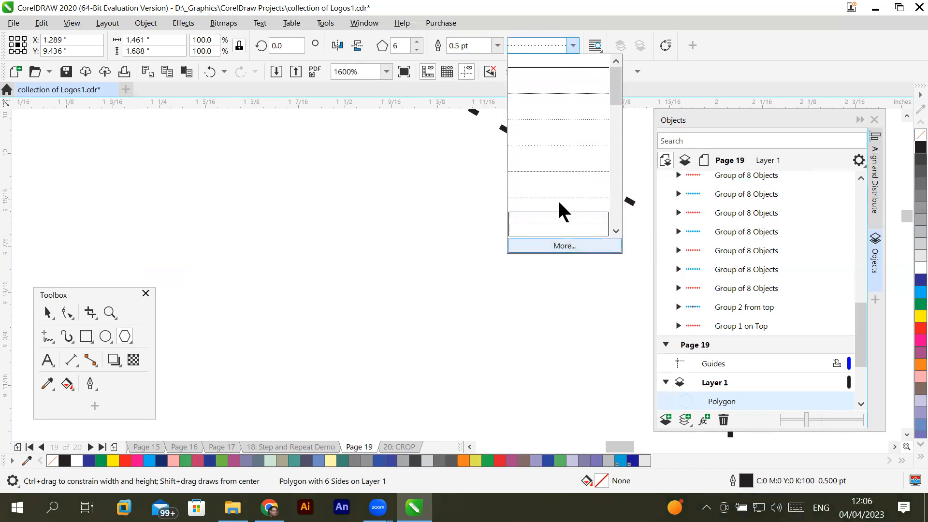
{"action": "left_click", "coordinate": [578, 77]}
{"action": "scroll", "coordinate": [360, 167], "scroll_direction": "down", "scroll_amount": 3}
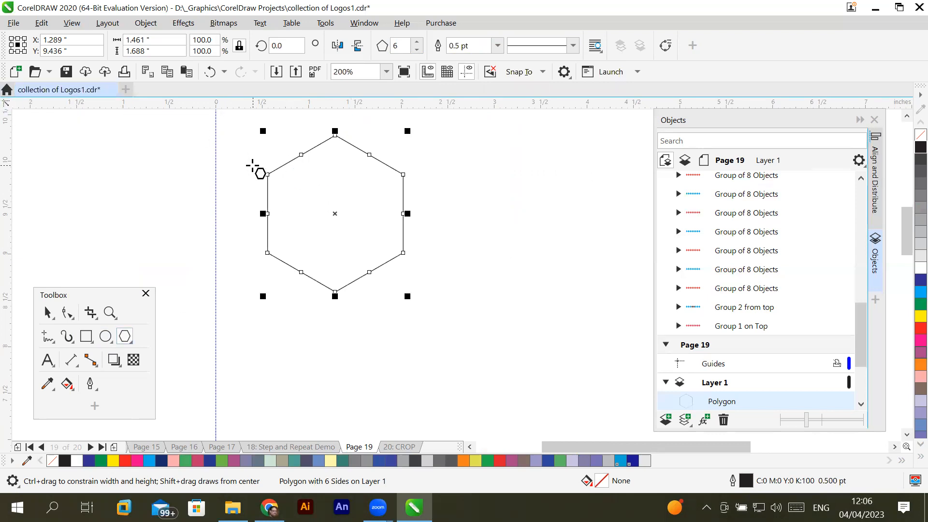
- Clone the hexagon and shift the clone horizontally to about X 3.54 inches, clear of the original
{"action": "left_click", "coordinate": [41, 23]}
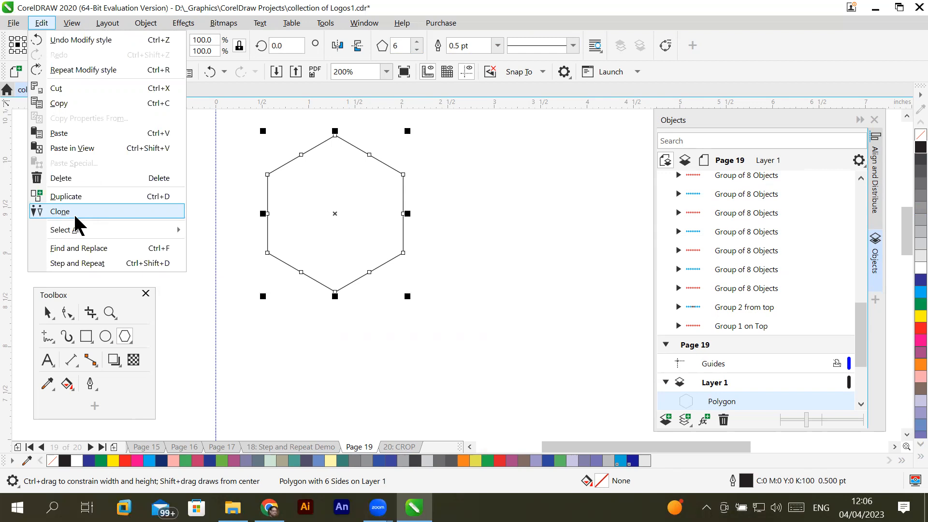
{"action": "left_click", "coordinate": [60, 211]}
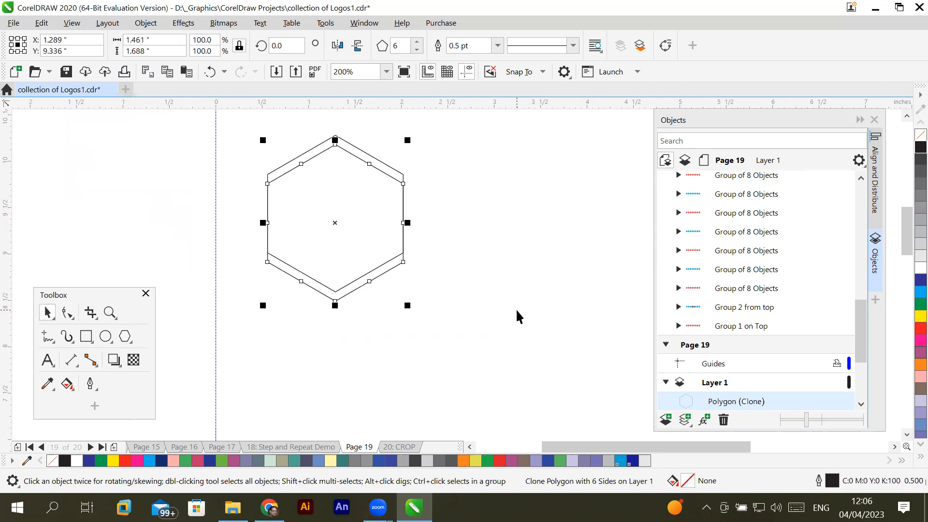
{"action": "key", "text": "Right"}
{"action": "key", "text": "Right"}
{"action": "key", "text": "Right"}
{"action": "key", "text": "Right"}
{"action": "key", "text": "Right"}
{"action": "key", "text": "Right"}
{"action": "key", "text": "Right"}
{"action": "key", "text": "Right"}
{"action": "key", "text": "Right"}
{"action": "key", "text": "Right"}
{"action": "key", "text": "Right"}
{"action": "key", "text": "Left"}
{"action": "key", "text": "Left"}
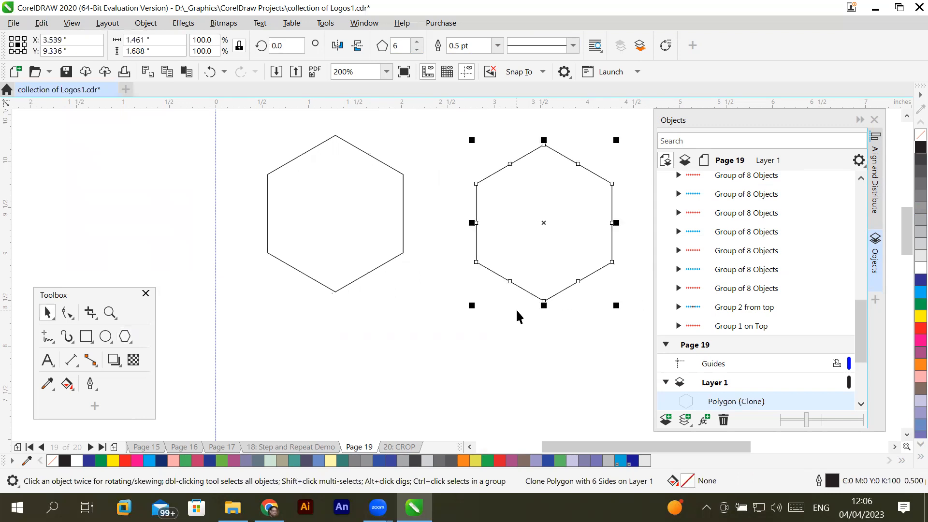
- Move the original hexagon off the page to about X -2.91 inches and place the clone near the page's upper-left corner
{"action": "left_click_drag", "start_coordinate": [286, 171], "coordinate": [66, 164]}
{"action": "scroll", "coordinate": [296, 265], "scroll_direction": "down", "scroll_amount": 2}
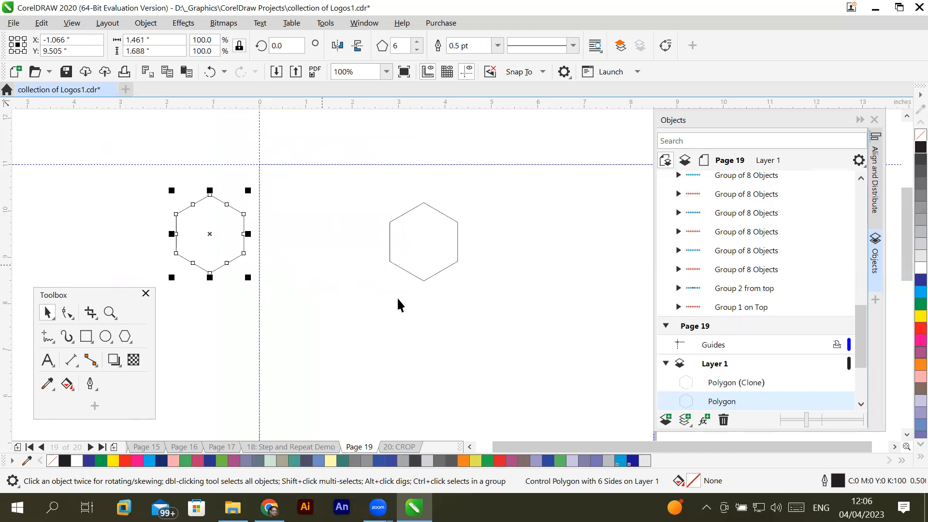
{"action": "scroll", "coordinate": [422, 323], "scroll_direction": "down", "scroll_amount": 1}
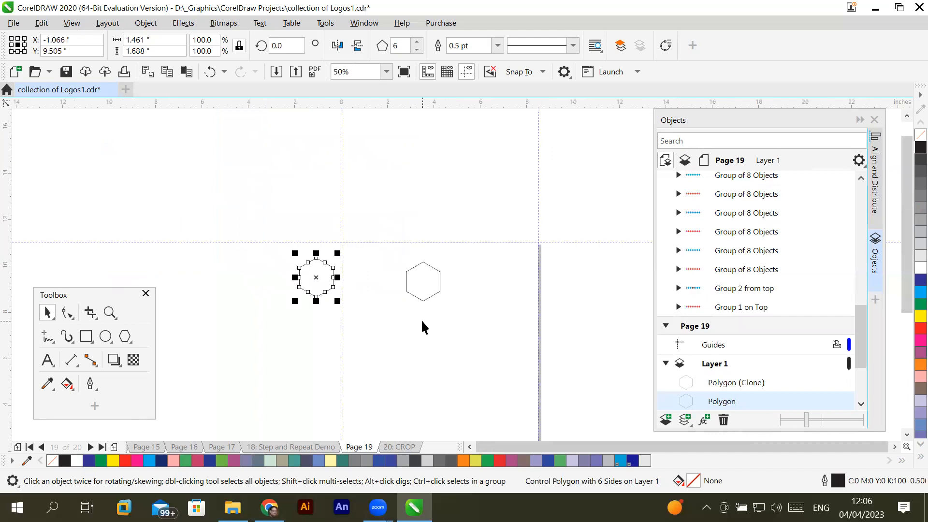
{"action": "triple_click", "coordinate": [907, 434]}
{"action": "left_click_drag", "start_coordinate": [432, 200], "coordinate": [385, 189]}
{"action": "left_click", "coordinate": [308, 194]}
{"action": "left_click_drag", "start_coordinate": [276, 192], "coordinate": [266, 187]}
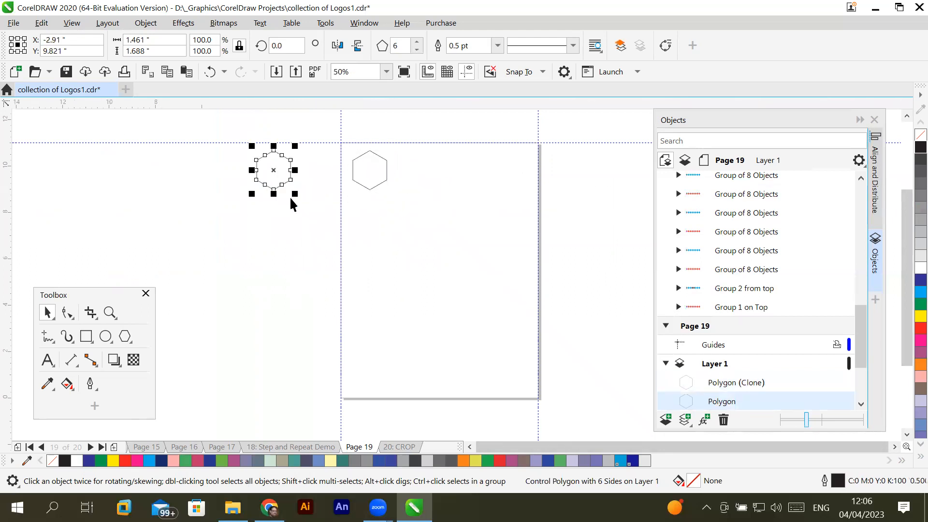
- Select the cloned hexagon on the page and open its Step and Repeat settings
{"action": "left_click", "coordinate": [377, 186]}
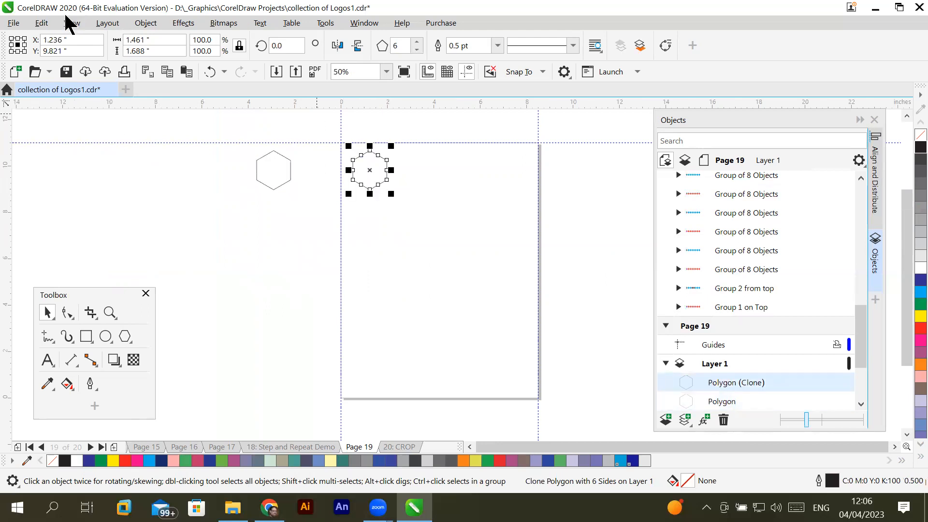
{"action": "left_click", "coordinate": [41, 23]}
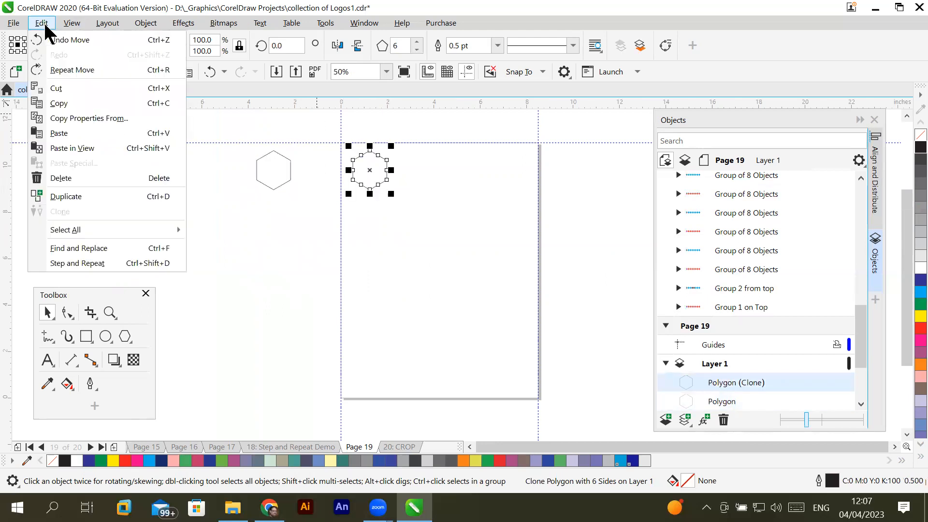
{"action": "left_click", "coordinate": [76, 257]}
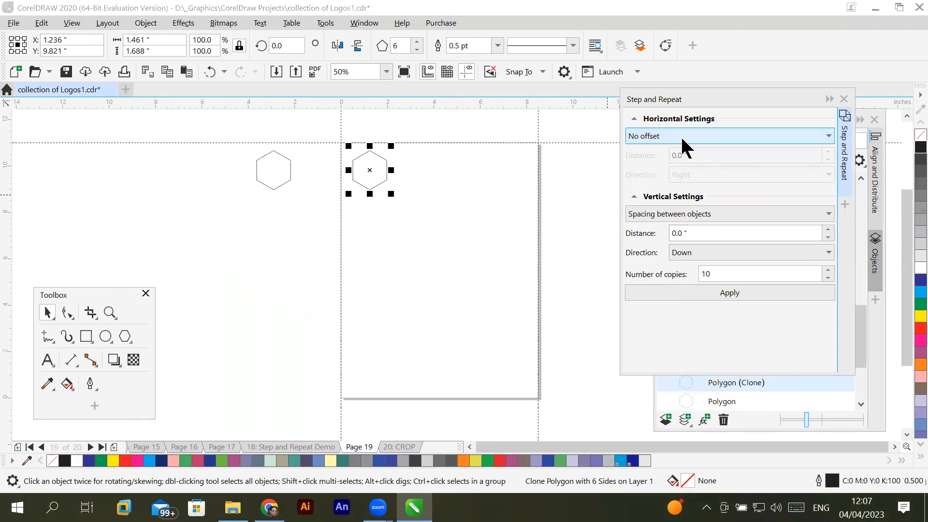
- Try repeating the cloned hexagon downward with 10 copies and 0 inches of spacing between objects
{"action": "left_click_drag", "start_coordinate": [714, 233], "coordinate": [641, 234]}
{"action": "left_click", "coordinate": [729, 289]}
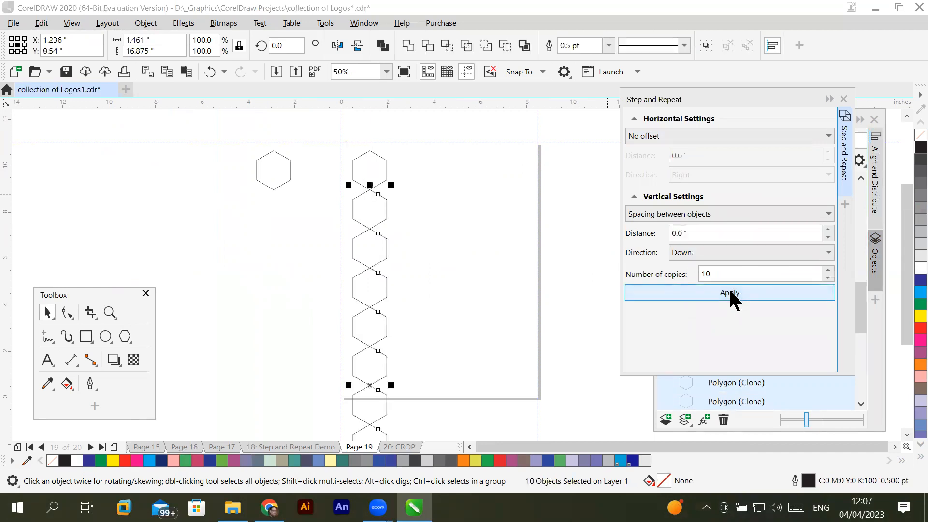
{"action": "key", "text": "ctrl+z"}
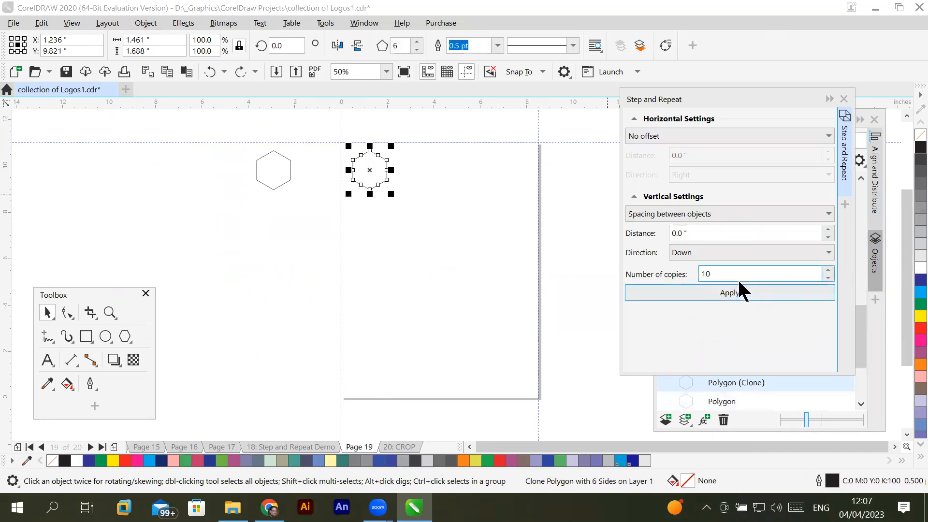
- Repeat the cloned hexagon downward with 5 copies and 0 inches of vertical spacing between objects
{"action": "left_click_drag", "start_coordinate": [679, 280], "coordinate": [664, 279]}
{"action": "type", "text": "5"}
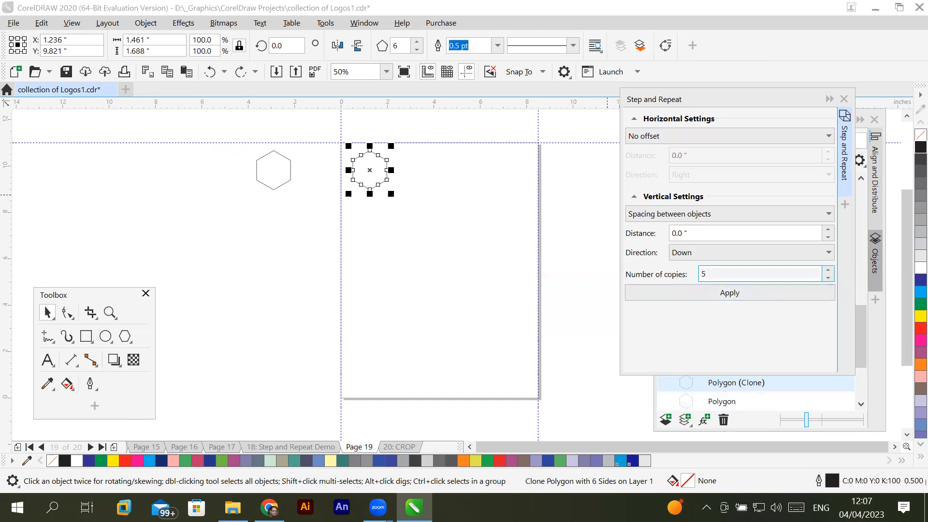
{"action": "left_click", "coordinate": [726, 292]}
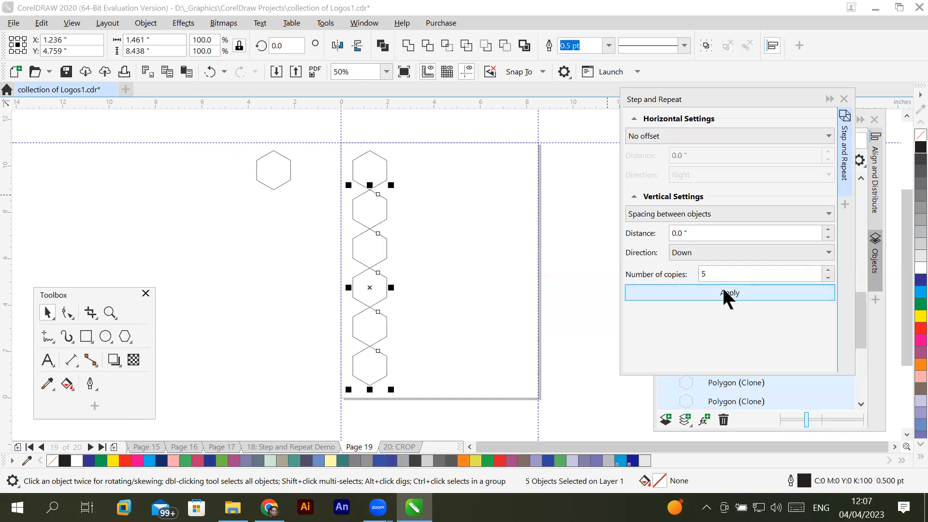
{"action": "left_click", "coordinate": [509, 304]}
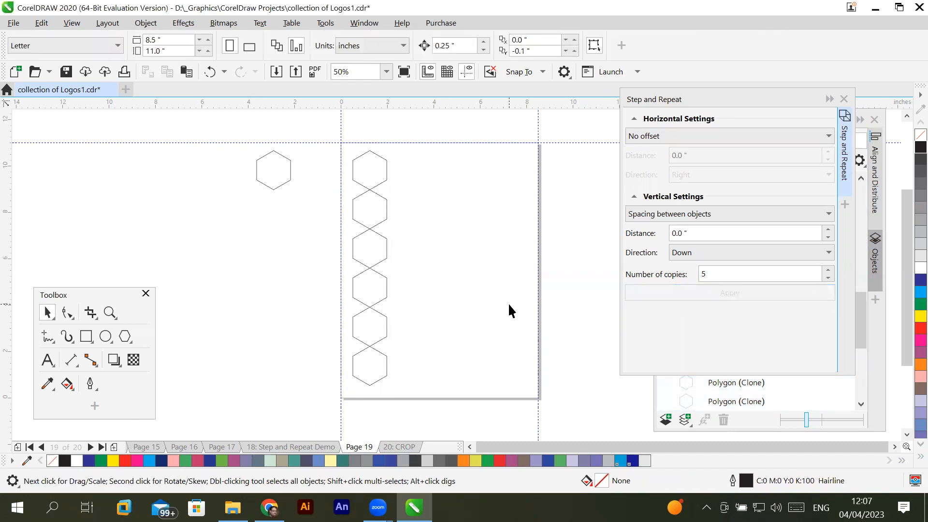
- Repeat the whole hexagon column 5 times to the right with 0 inches of horizontal spacing and no vertical offset
{"action": "left_click_drag", "start_coordinate": [334, 139], "coordinate": [412, 409]}
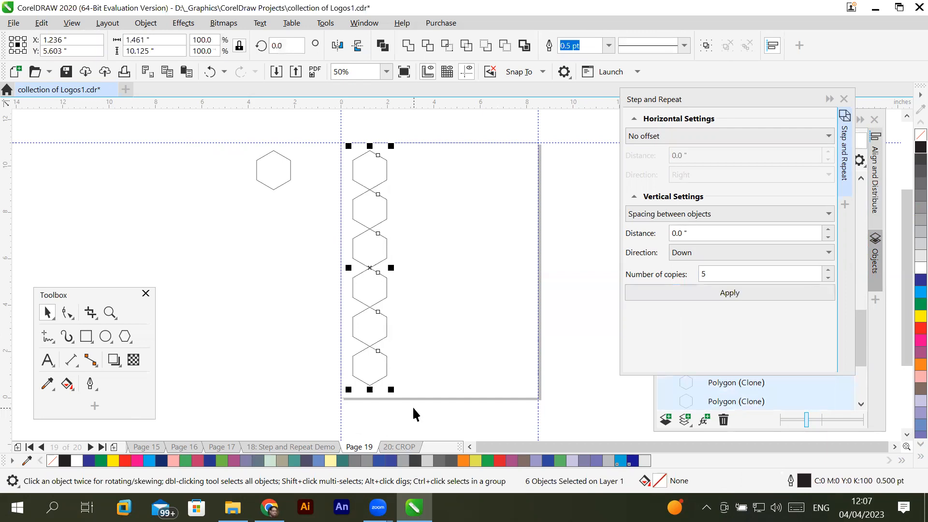
{"action": "left_click", "coordinate": [811, 137]}
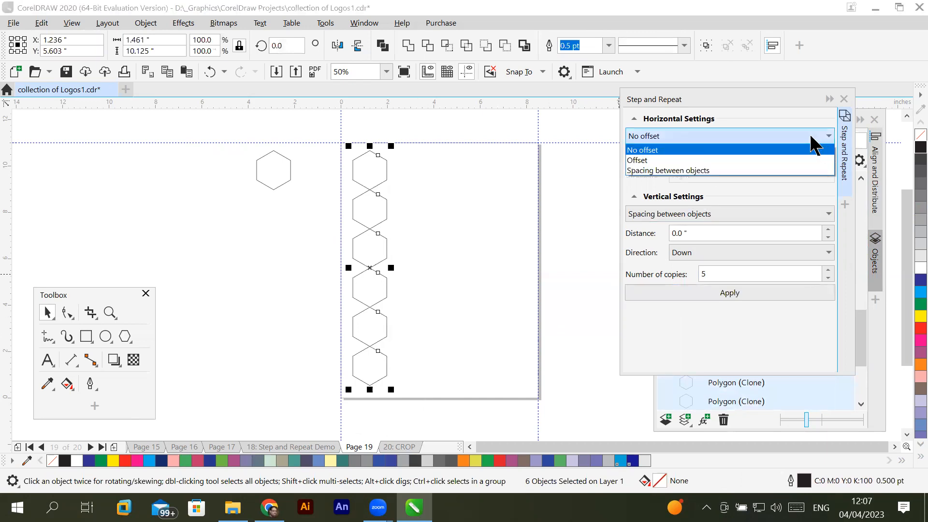
{"action": "left_click", "coordinate": [740, 168]}
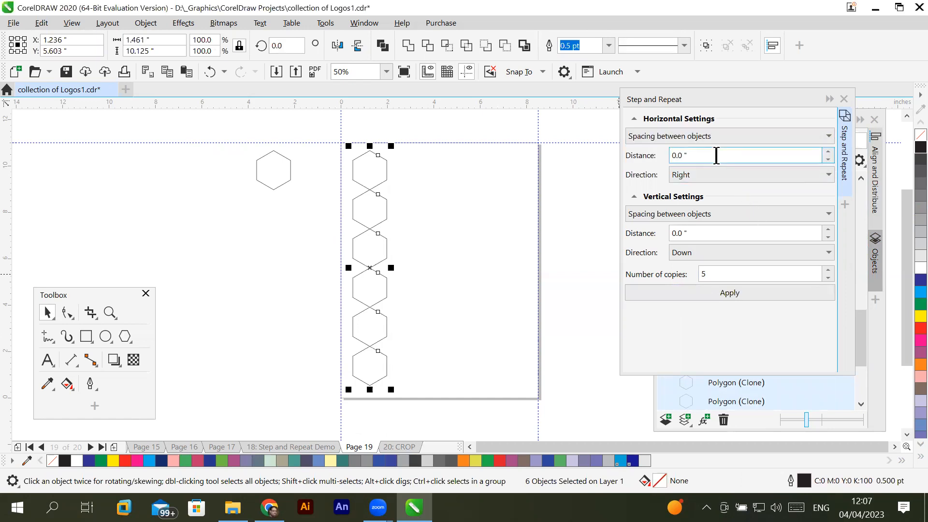
{"action": "left_click_drag", "start_coordinate": [717, 155], "coordinate": [644, 154]}
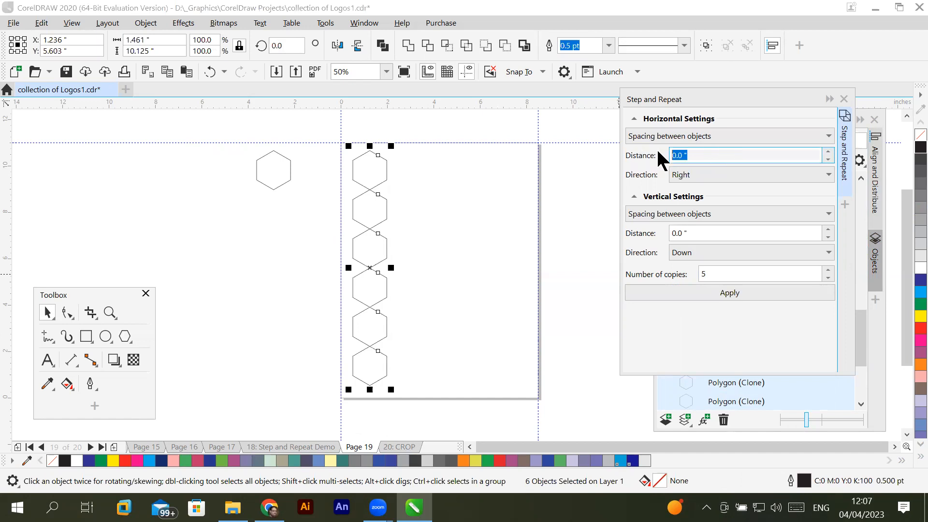
{"action": "left_click", "coordinate": [827, 214]}
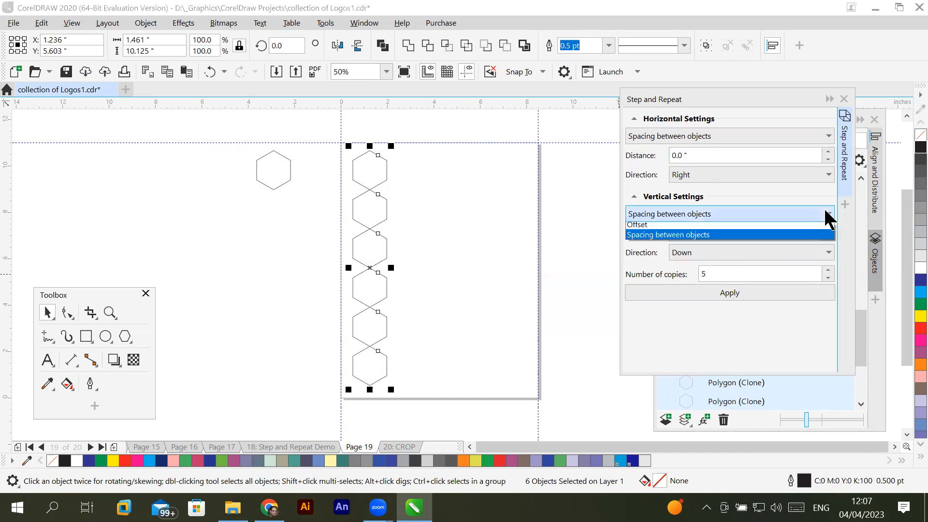
{"action": "left_click", "coordinate": [773, 228]}
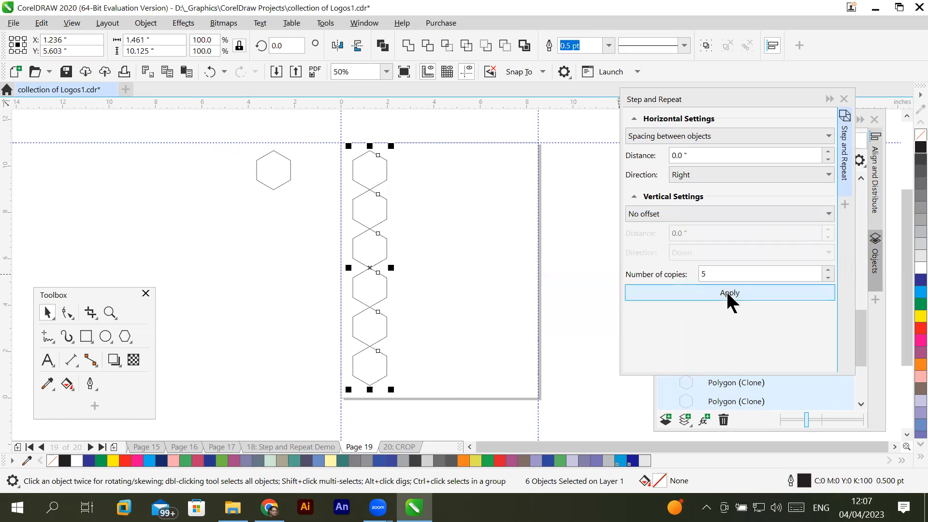
{"action": "left_click", "coordinate": [729, 293]}
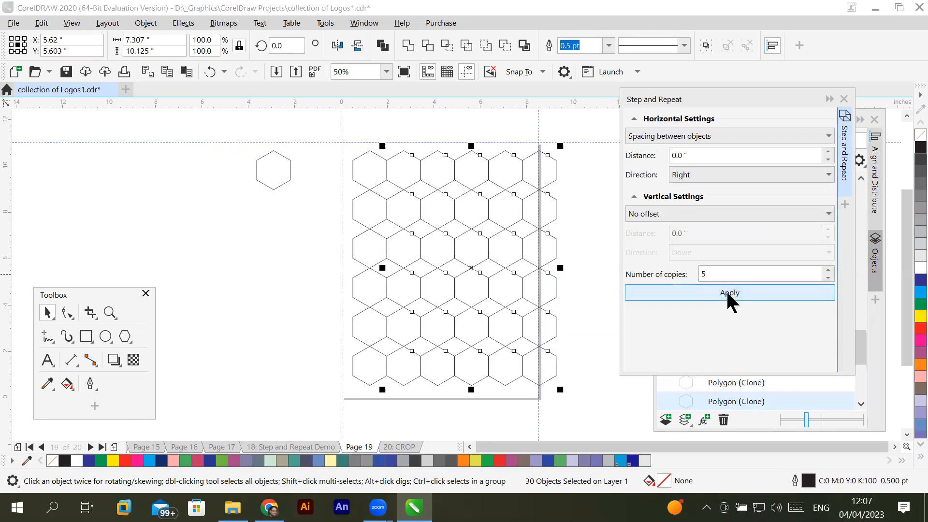
{"action": "left_click", "coordinate": [258, 251]}
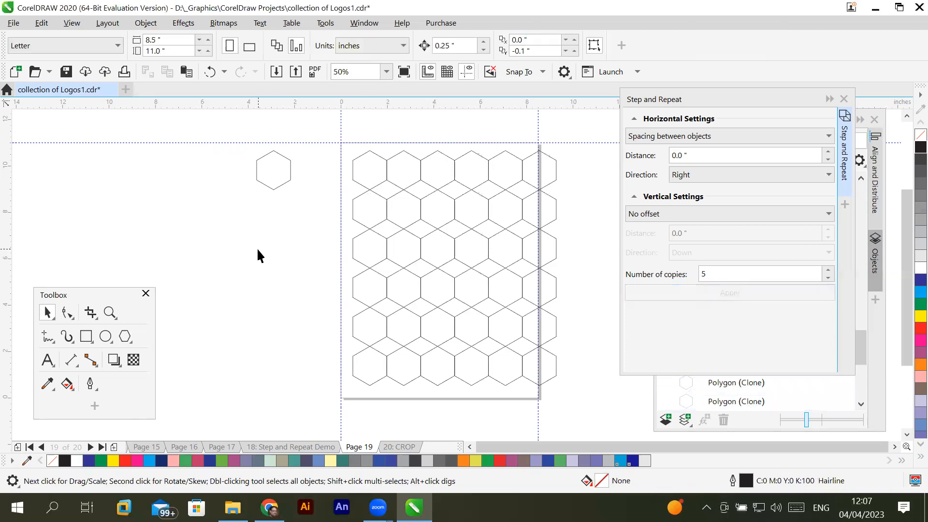
- Recolour the original hexagon off the page with blue, white and dark grey in turn, ending with a yellow fill
{"action": "left_click", "coordinate": [272, 186]}
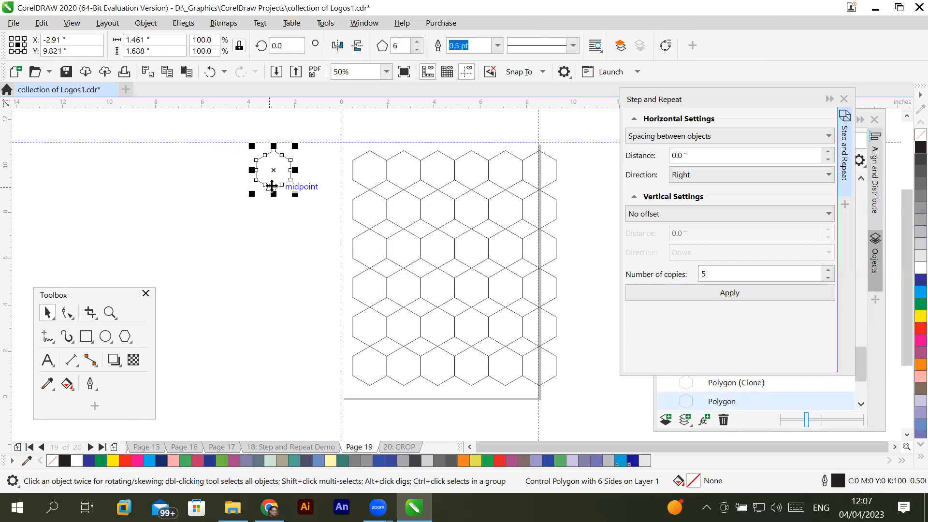
{"action": "left_click", "coordinate": [914, 281]}
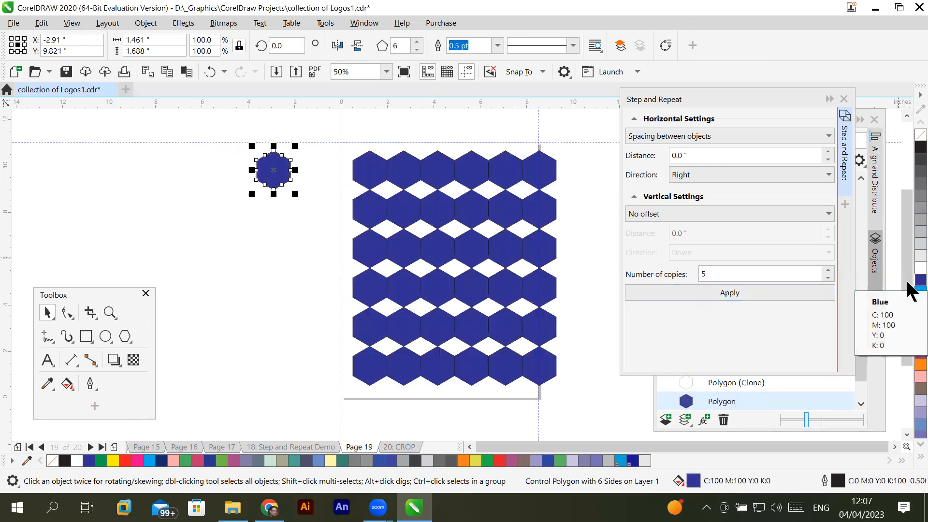
{"action": "left_click", "coordinate": [909, 268]}
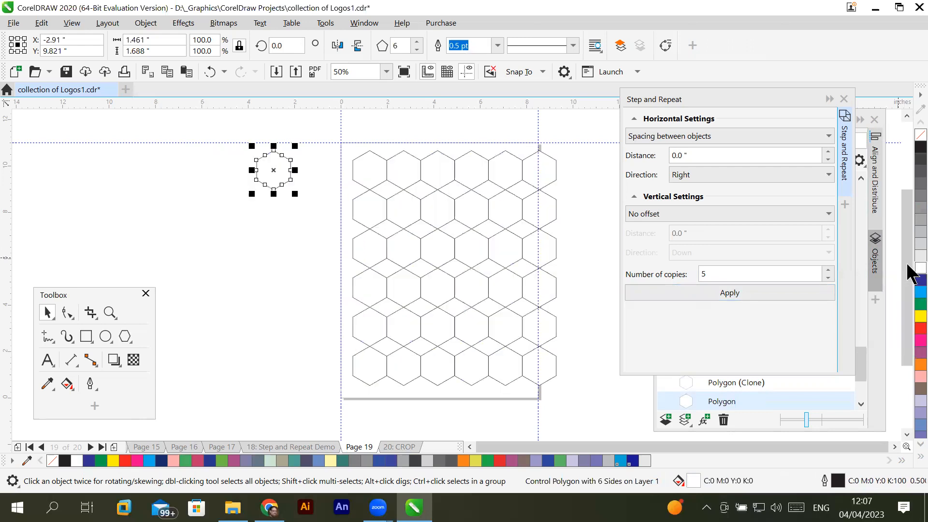
{"action": "left_click", "coordinate": [909, 199]}
{"action": "left_click", "coordinate": [909, 176]}
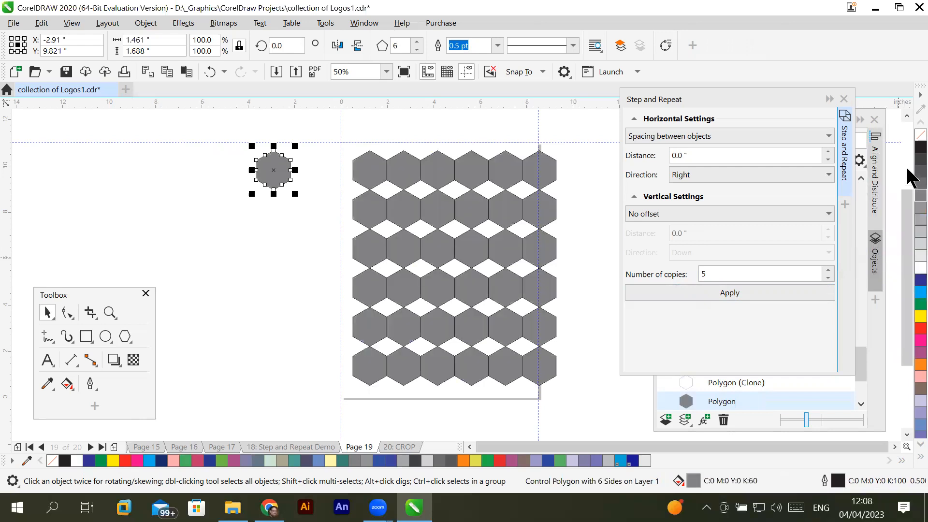
{"action": "left_click", "coordinate": [909, 316]}
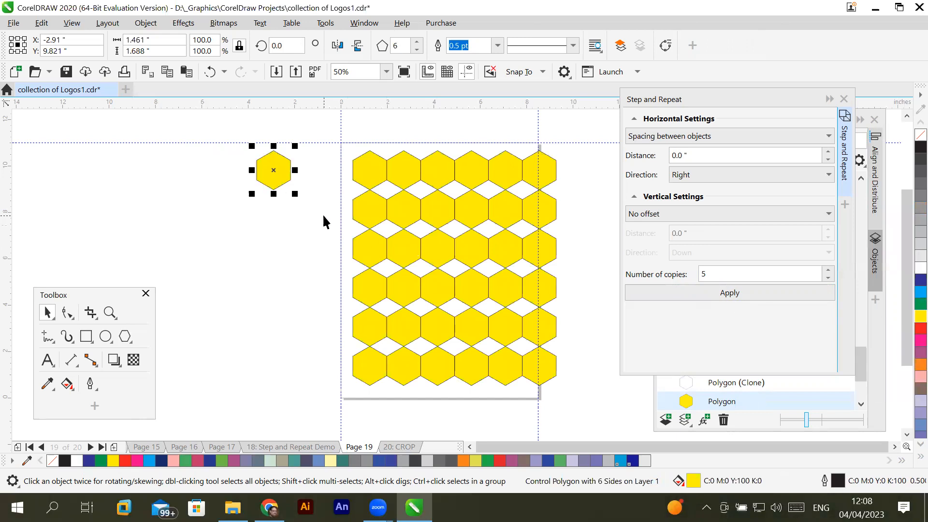
- Scale the original hexagon down to about 60.7 percent and rotate it to about 42.3 degrees
{"action": "left_click_drag", "start_coordinate": [295, 194], "coordinate": [278, 189]}
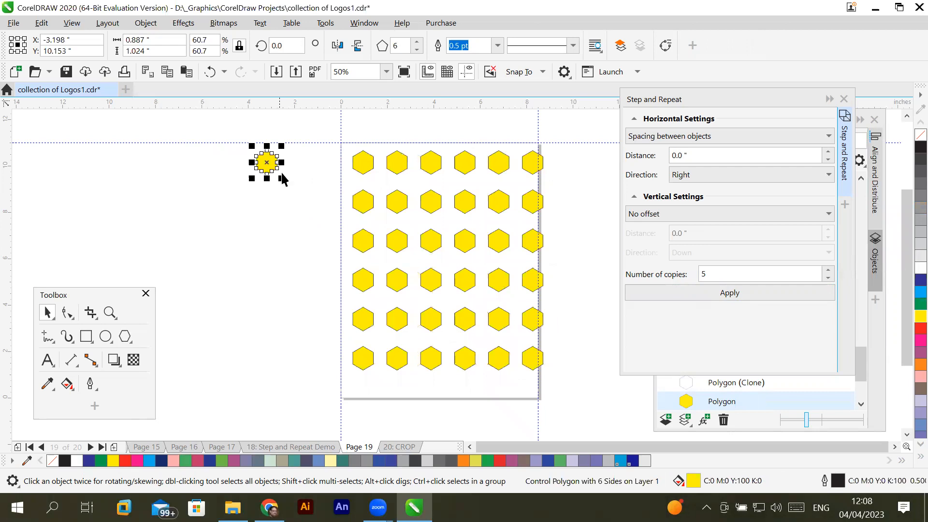
{"action": "left_click", "coordinate": [267, 163]}
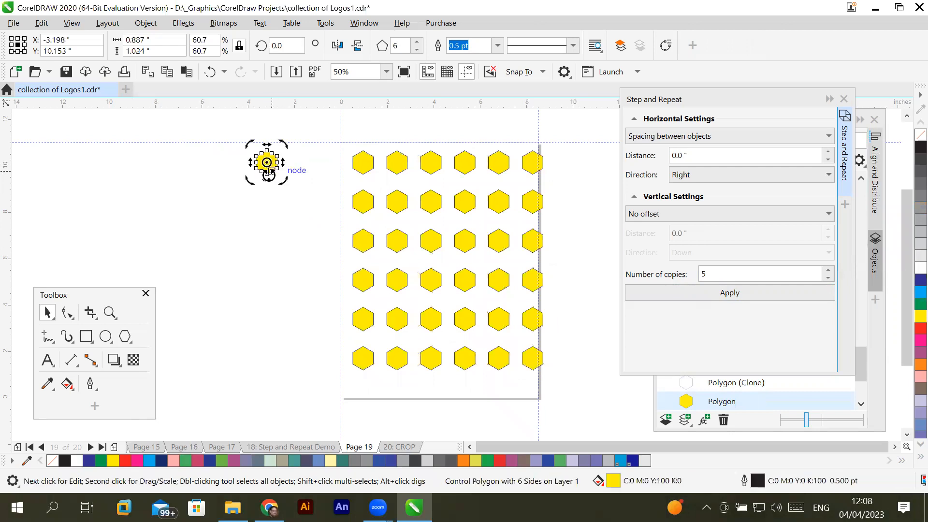
{"action": "mouse_move", "coordinate": [282, 146]}
{"action": "left_mouse_down"}
{"action": "mouse_move", "coordinate": [280, 135]}
{"action": "mouse_move", "coordinate": [268, 142]}
{"action": "left_mouse_up"}
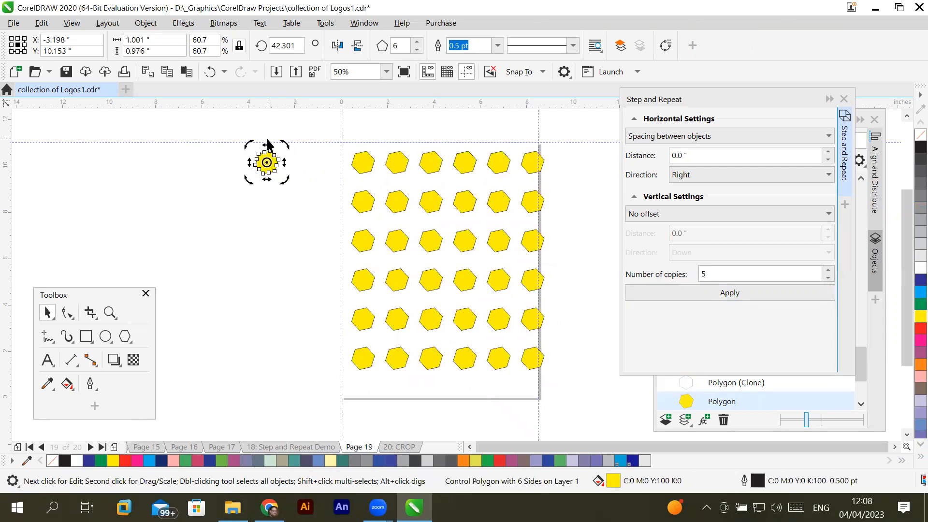
- Skew the original hexagon vertically into a narrow slanted shape about 1.57 inches high
{"action": "left_click_drag", "start_coordinate": [285, 165], "coordinate": [284, 196]}
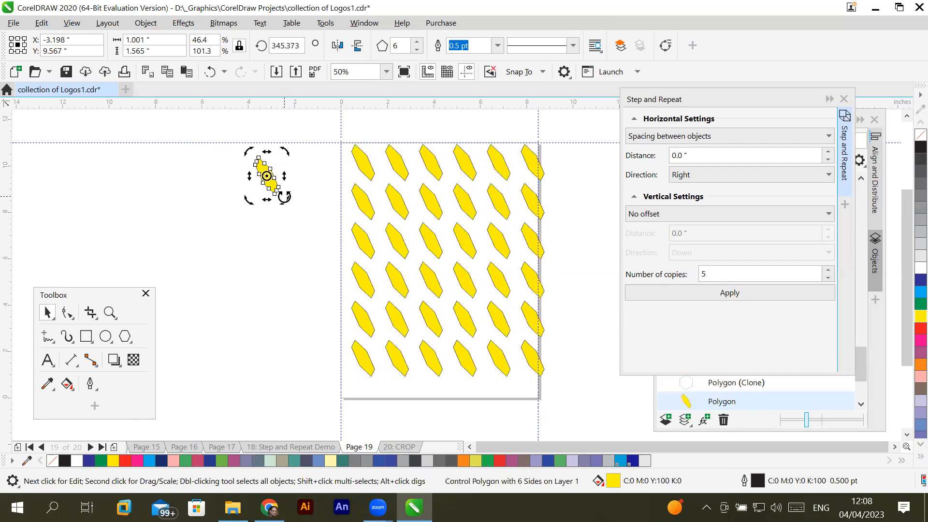
- Rotate the original polygon off the page to about 305.6 degrees, reduce its sides to 3, and end with 4 sides
{"action": "mouse_move", "coordinate": [285, 196]}
{"action": "left_mouse_down"}
{"action": "mouse_move", "coordinate": [272, 175]}
{"action": "mouse_move", "coordinate": [296, 170]}
{"action": "mouse_move", "coordinate": [300, 193]}
{"action": "left_mouse_up"}
{"action": "left_click_drag", "start_coordinate": [290, 152], "coordinate": [291, 172]}
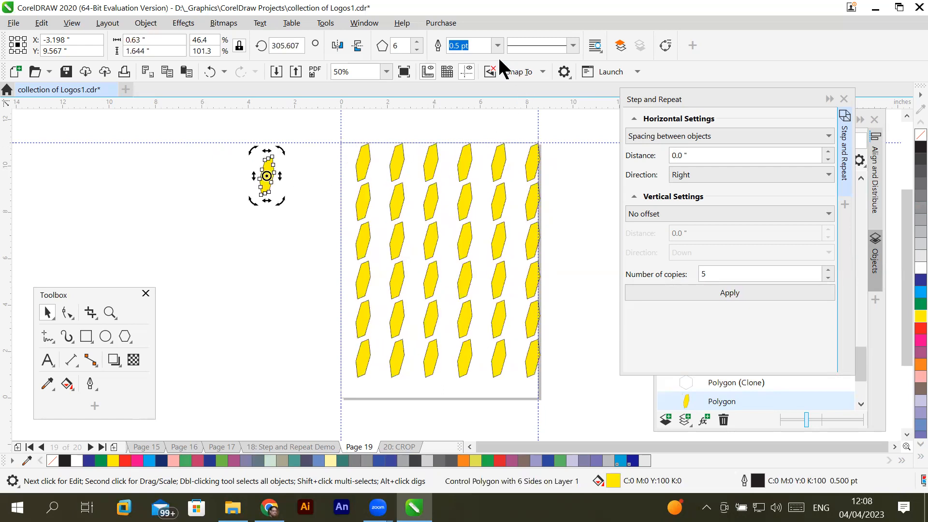
{"action": "left_click", "coordinate": [416, 48]}
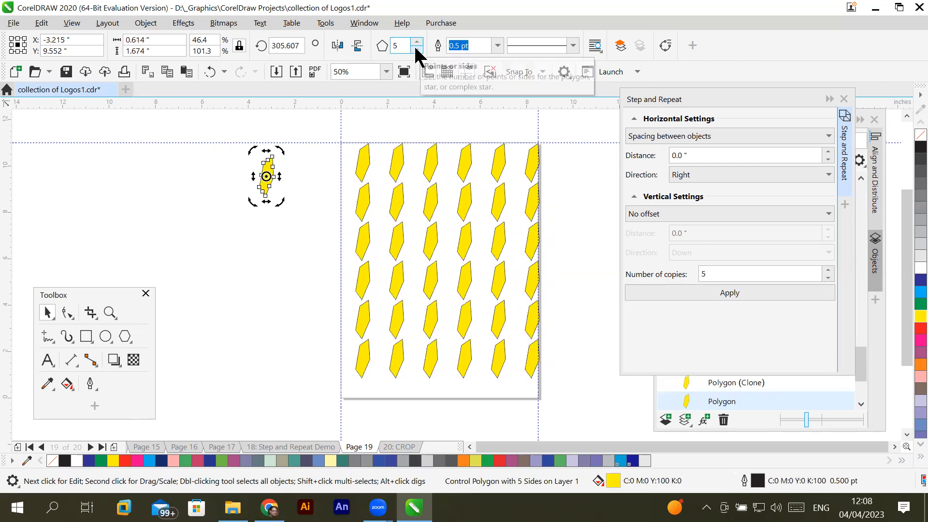
{"action": "left_click", "coordinate": [415, 49]}
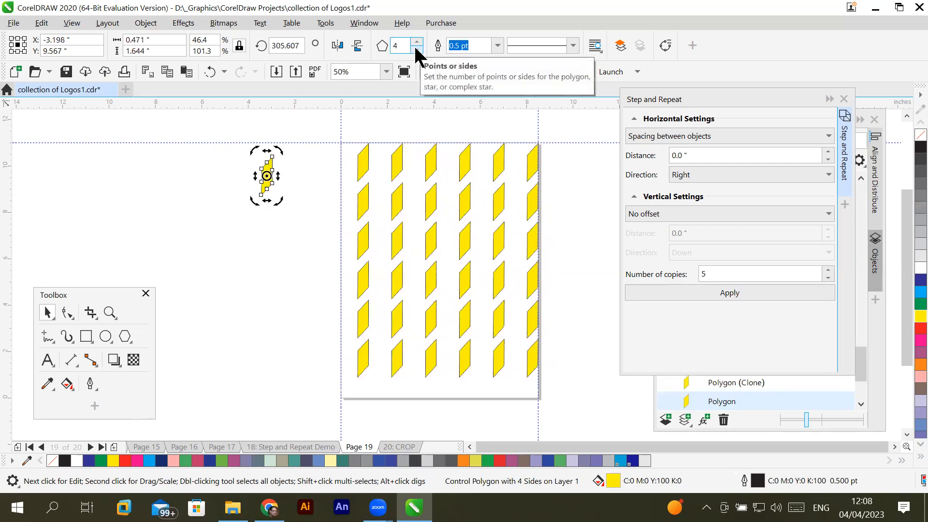
{"action": "left_click", "coordinate": [415, 48]}
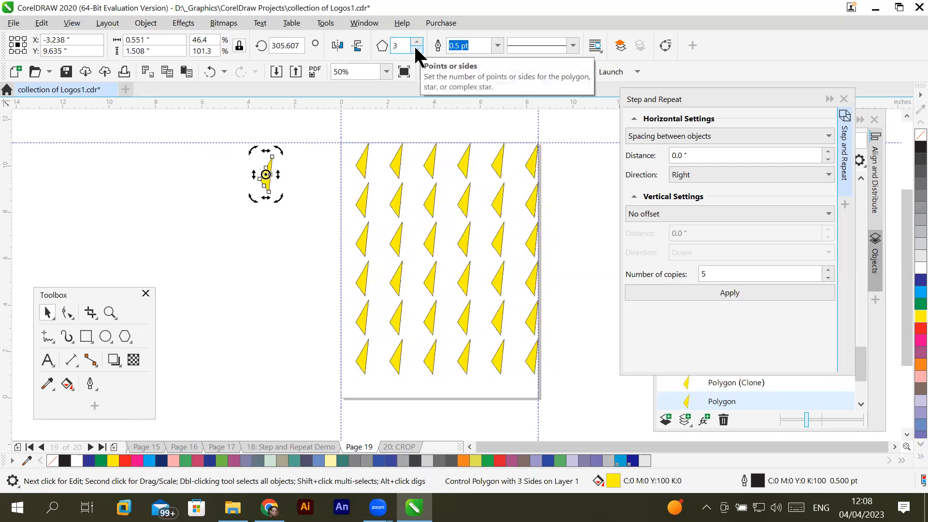
{"action": "left_click", "coordinate": [416, 41]}
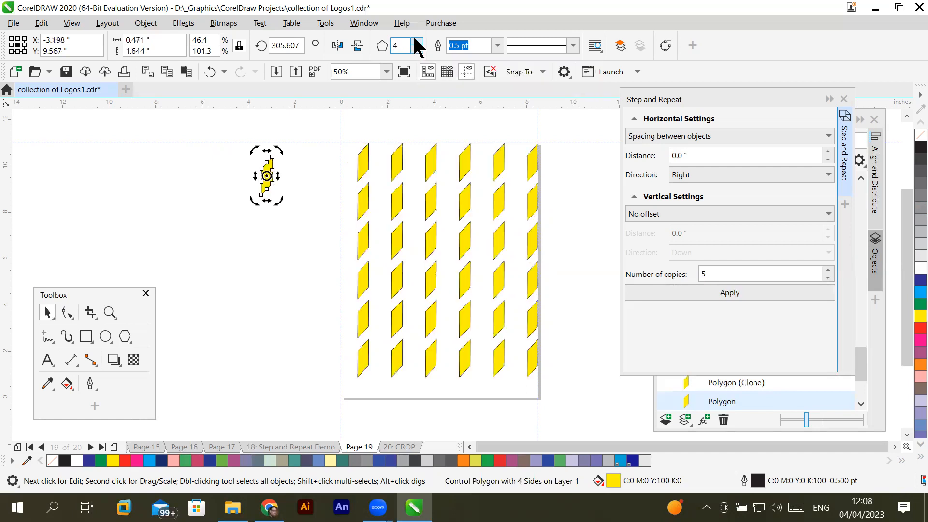
- Set the original polygon's outline width to 3.0 pt, trying a dotted line style before restoring the solid line
{"action": "left_click", "coordinate": [499, 47]}
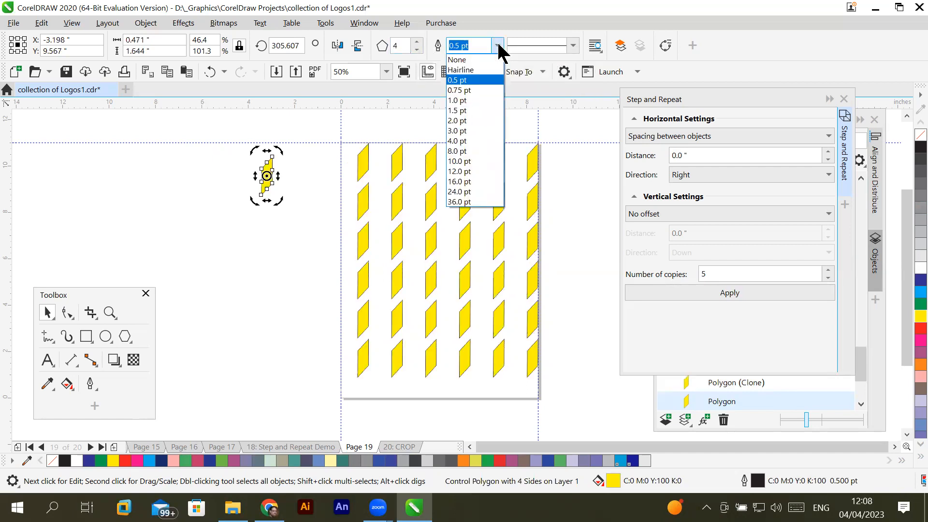
{"action": "left_click", "coordinate": [466, 128]}
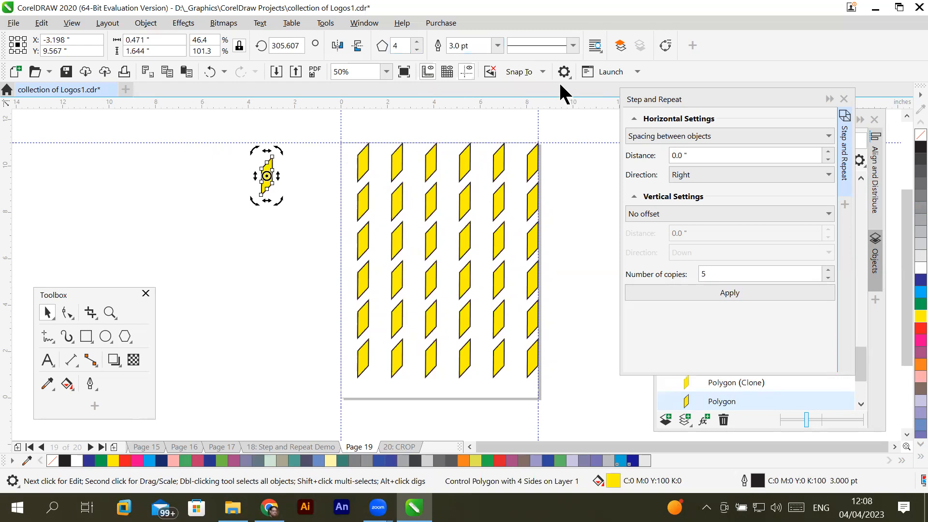
{"action": "left_click", "coordinate": [574, 46]}
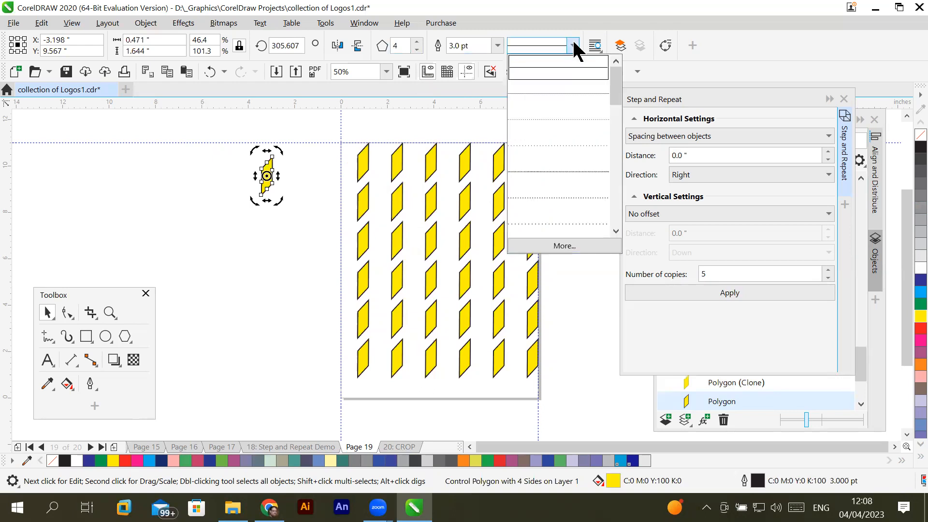
{"action": "left_click", "coordinate": [558, 154]}
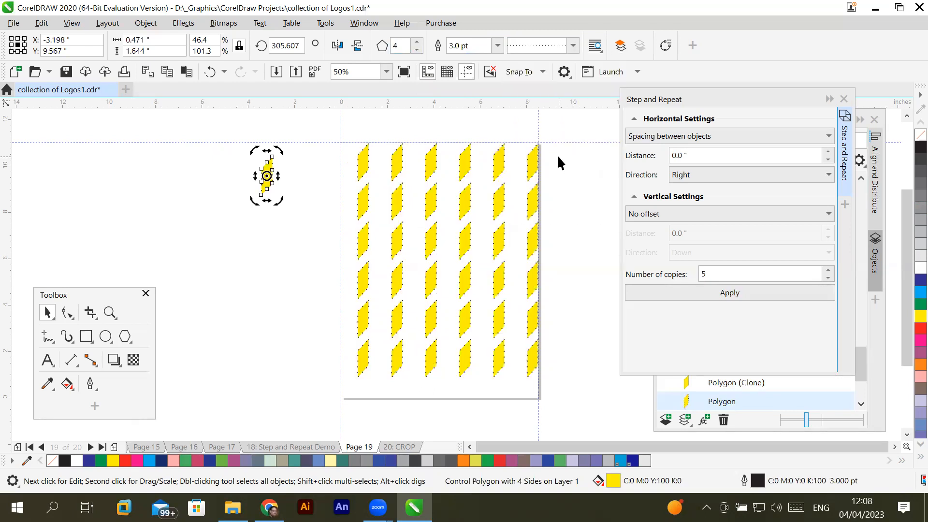
{"action": "left_click", "coordinate": [572, 47]}
{"action": "left_click", "coordinate": [562, 73]}
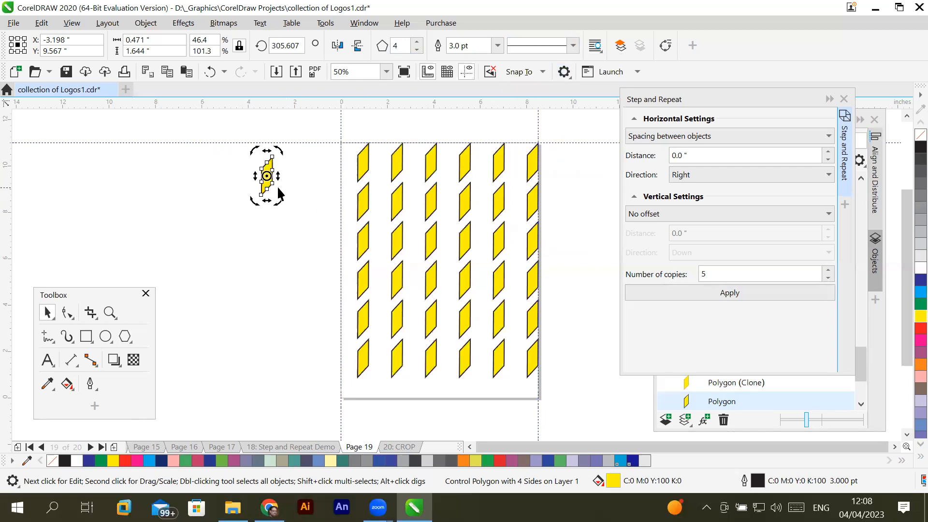
- Stretch the original four-sided polygon horizontally to about 1.21 inches wide
{"action": "left_click", "coordinate": [267, 167]}
{"action": "mouse_move", "coordinate": [278, 176]}
{"action": "left_mouse_down"}
{"action": "mouse_move", "coordinate": [297, 179]}
{"action": "mouse_move", "coordinate": [286, 185]}
{"action": "mouse_move", "coordinate": [289, 177]}
{"action": "left_mouse_up"}
{"action": "key", "text": "Escape"}
{"action": "left_click", "coordinate": [288, 173]}
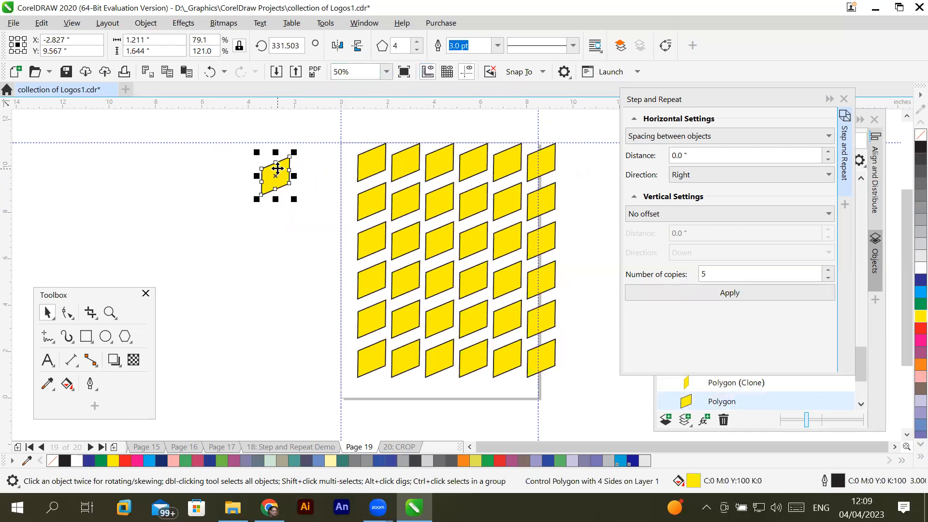
{"action": "left_click", "coordinate": [277, 170]}
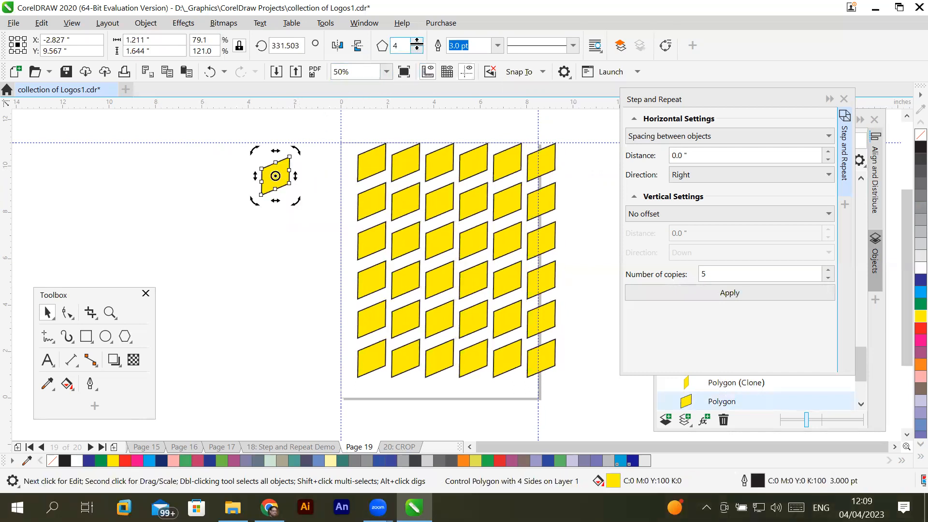
- Raise the original polygon's number of sides to 9, then reduce it to 3
{"action": "left_click", "coordinate": [417, 42]}
{"action": "left_click", "coordinate": [417, 41]}
{"action": "left_click", "coordinate": [417, 42]}
{"action": "left_click", "coordinate": [417, 42]}
{"action": "left_click", "coordinate": [417, 42]}
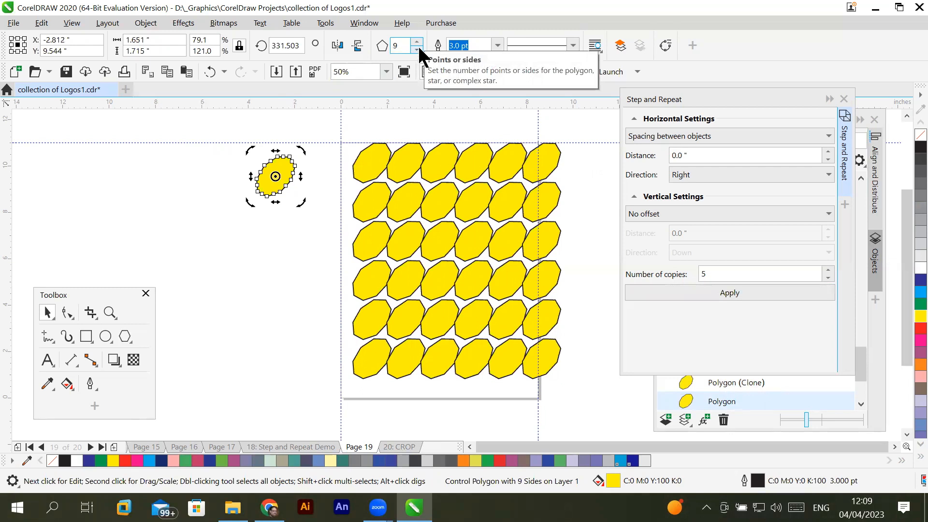
{"action": "left_click", "coordinate": [418, 48]}
{"action": "left_click", "coordinate": [419, 48]}
{"action": "left_click", "coordinate": [418, 48]}
{"action": "left_click", "coordinate": [418, 48]}
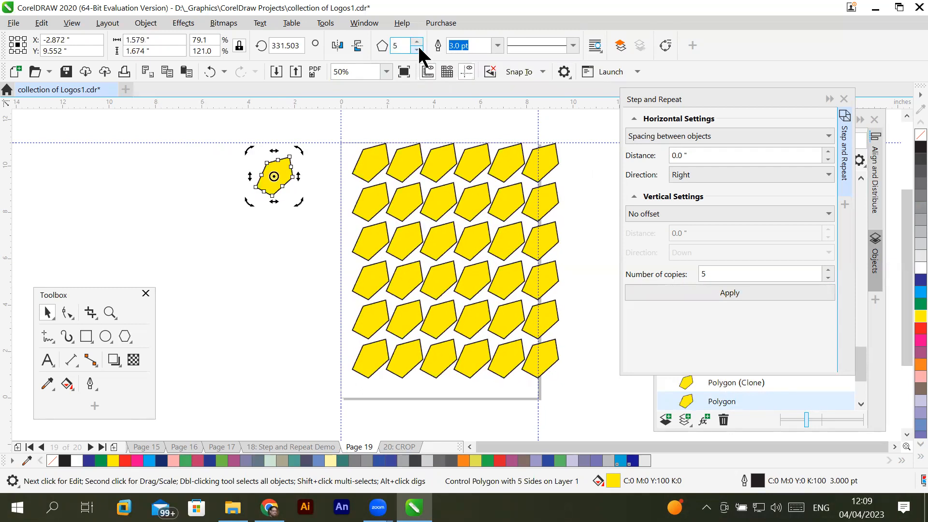
{"action": "left_click", "coordinate": [418, 47]}
{"action": "left_click", "coordinate": [418, 48]}
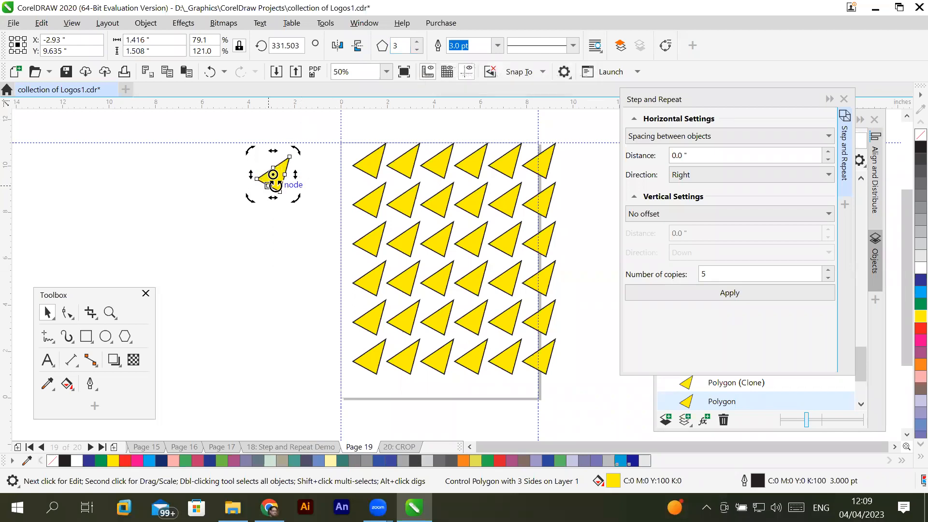
- Delete the whole grid of triangle clones on the page and the original triangle beside it
{"action": "left_click", "coordinate": [206, 201]}
{"action": "left_click", "coordinate": [273, 183]}
{"action": "left_click_drag", "start_coordinate": [336, 125], "coordinate": [584, 404]}
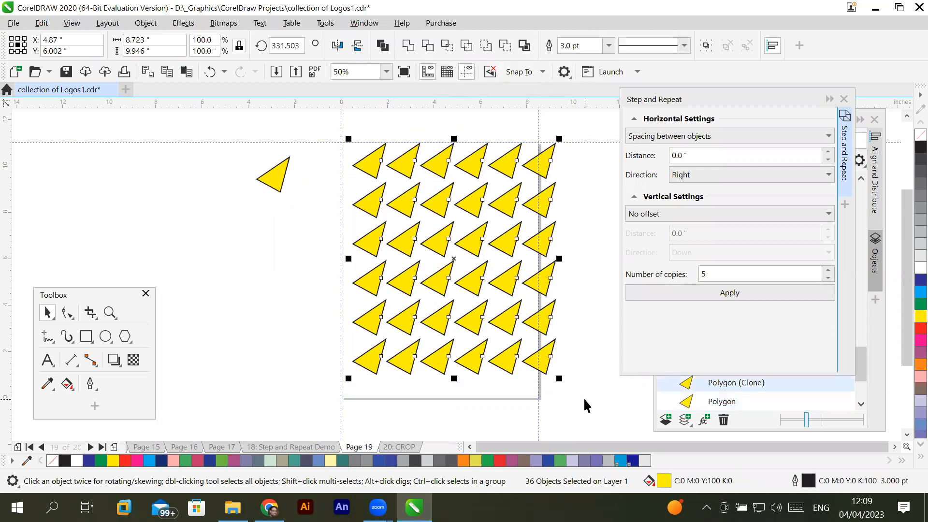
{"action": "key", "text": "Delete"}
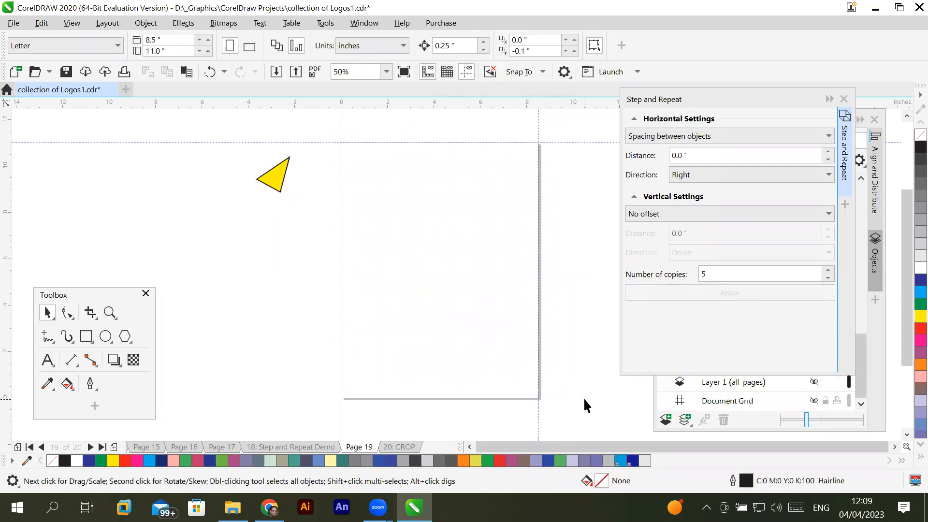
{"action": "left_click", "coordinate": [274, 179]}
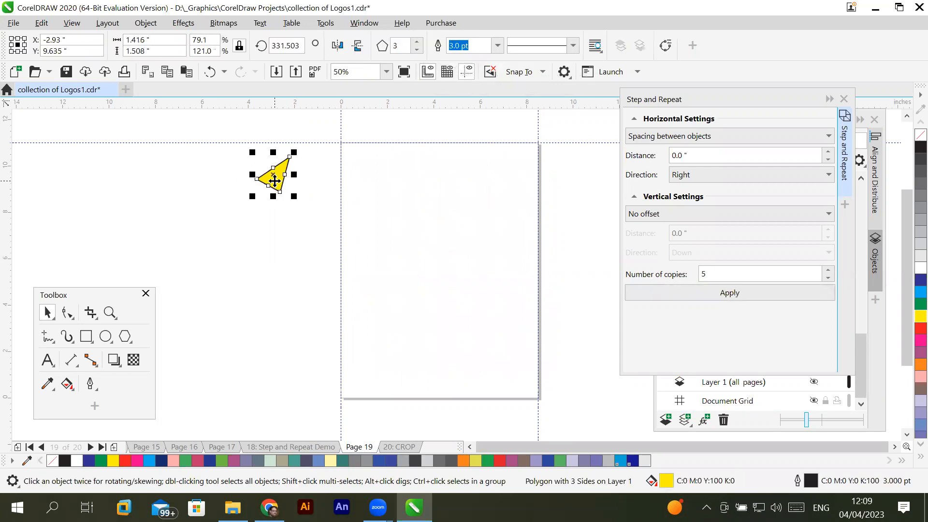
{"action": "key", "text": "Delete"}
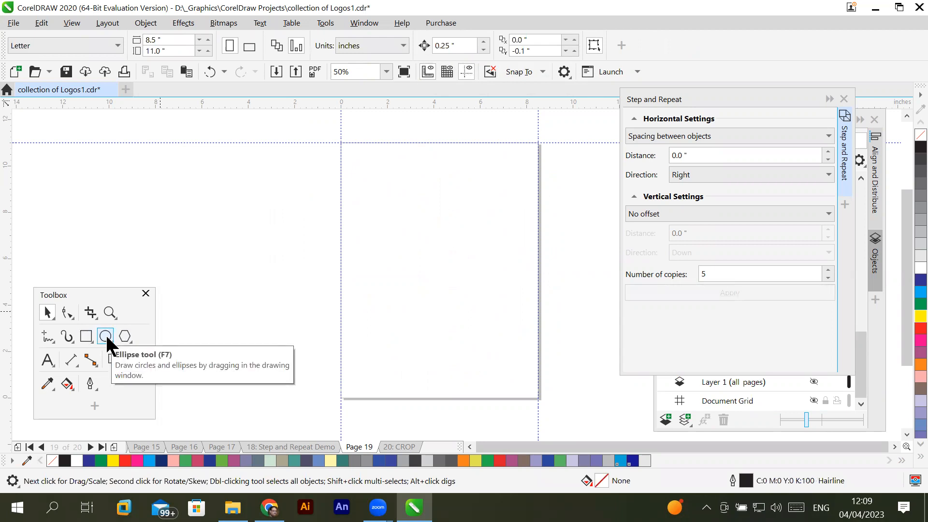
- Draw a circle about 5.69 inches across on the page and a triangle about 0.92 by 0.8 inches outside it
{"action": "left_click", "coordinate": [105, 333]}
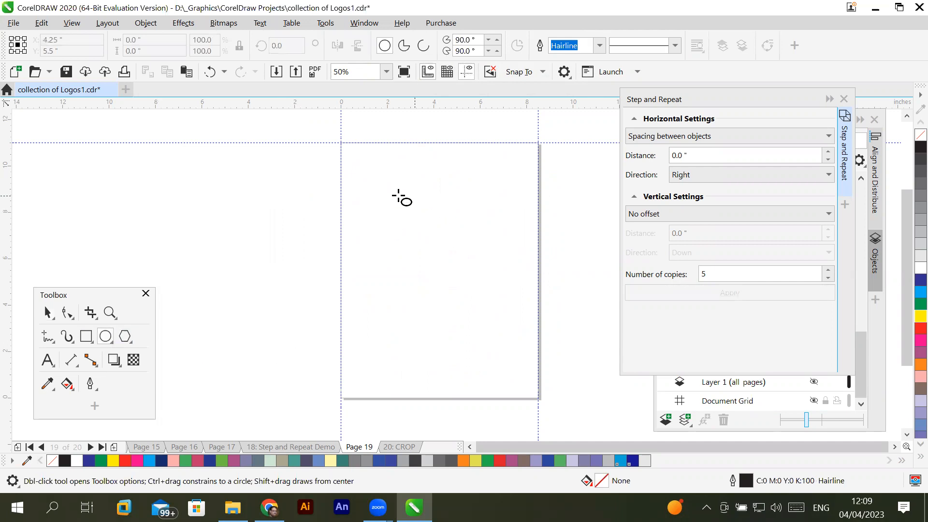
{"action": "left_click_drag", "start_coordinate": [372, 195], "coordinate": [504, 315]}
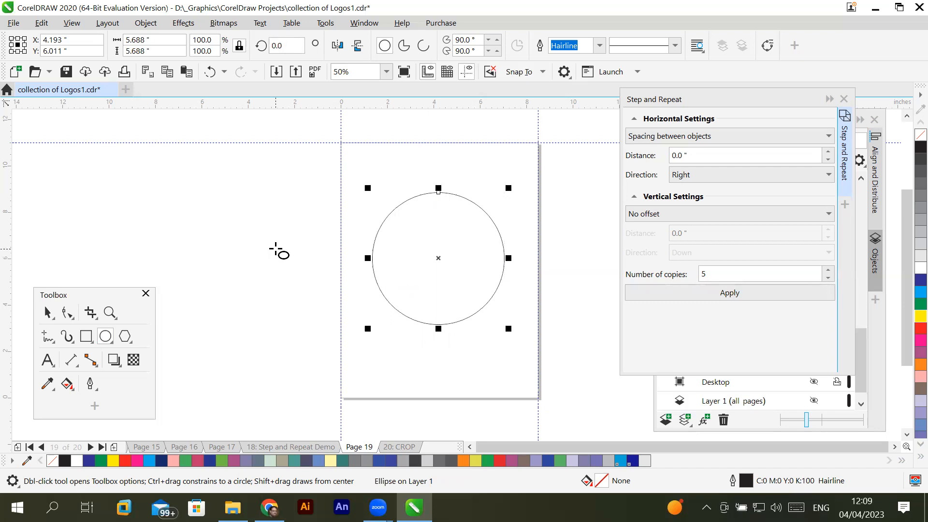
{"action": "left_click", "coordinate": [125, 336]}
{"action": "left_click_drag", "start_coordinate": [224, 193], "coordinate": [245, 216]}
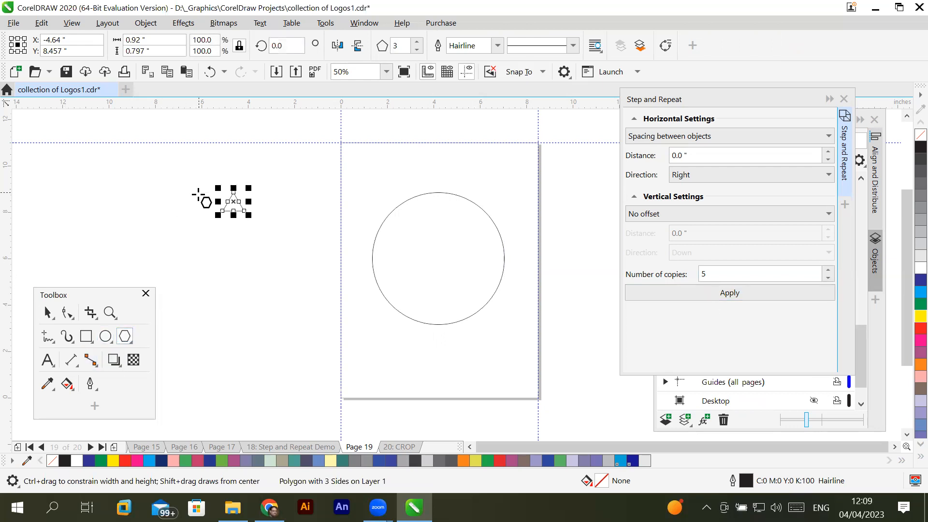
- Clone the small triangle and place the clone on the page, resting on the top of the circle
{"action": "left_click", "coordinate": [43, 25]}
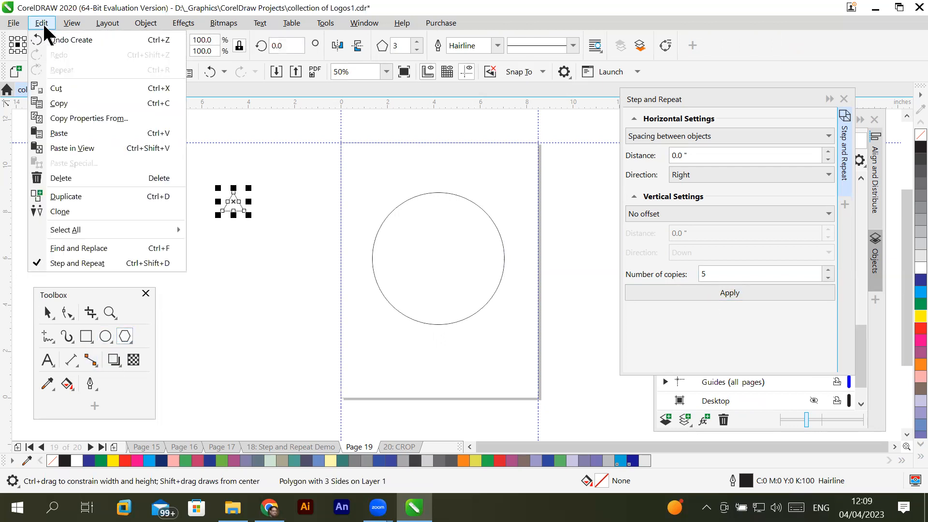
{"action": "left_click", "coordinate": [61, 211]}
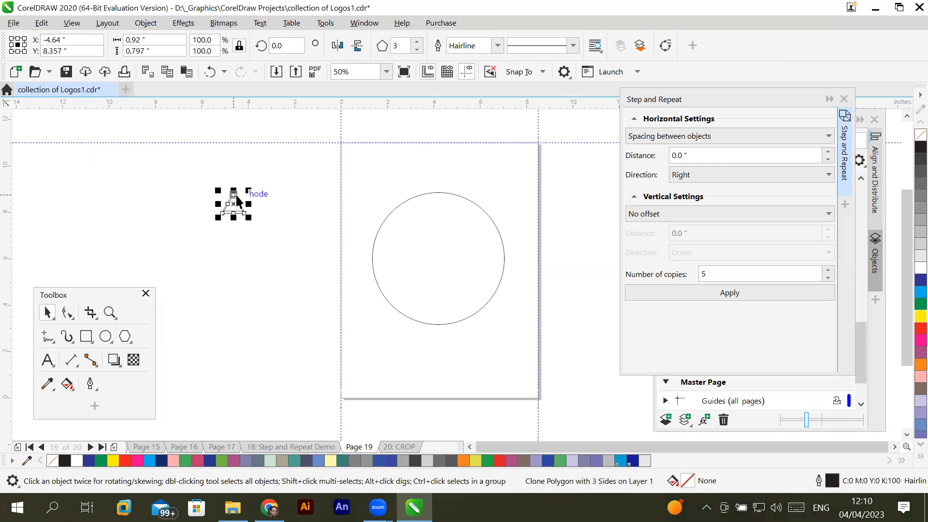
{"action": "left_click_drag", "start_coordinate": [236, 195], "coordinate": [439, 182]}
{"action": "scroll", "coordinate": [459, 224], "scroll_direction": "up", "scroll_amount": 1}
{"action": "scroll", "coordinate": [459, 223], "scroll_direction": "down", "scroll_amount": 1}
{"action": "mouse_move", "coordinate": [440, 180]}
{"action": "left_mouse_down"}
{"action": "mouse_move", "coordinate": [447, 175]}
{"action": "mouse_move", "coordinate": [439, 181]}
{"action": "left_mouse_up"}
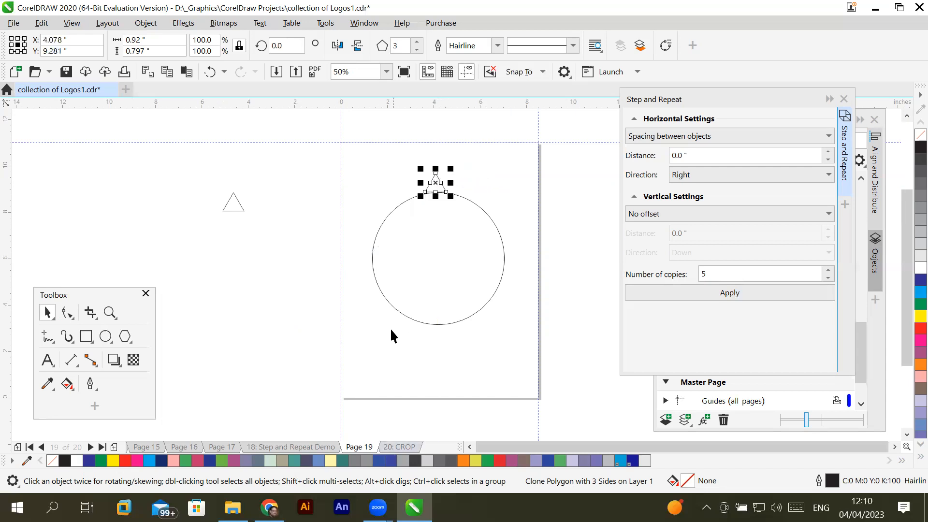
- Select the circle and the triangle clone together and examine how the clone sits on the circle's top edge
{"action": "left_click", "coordinate": [379, 344]}
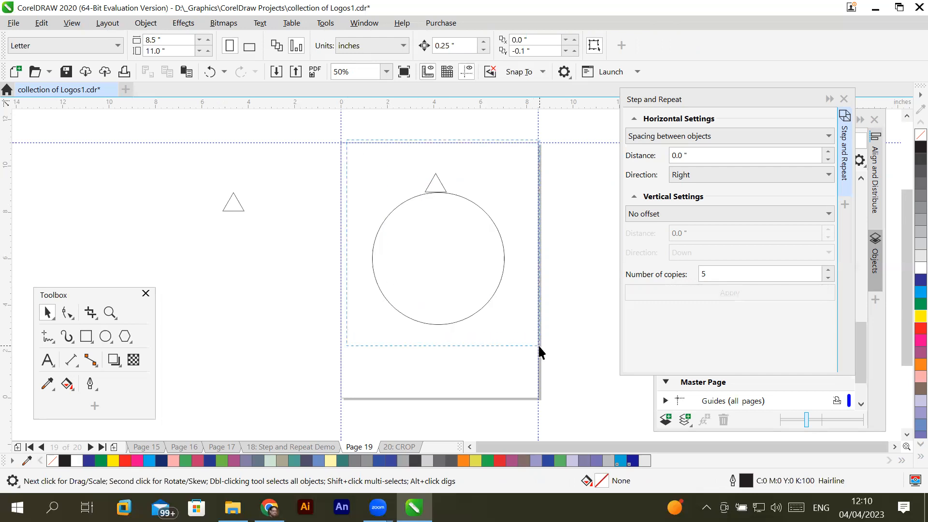
{"action": "left_click_drag", "start_coordinate": [539, 346], "coordinate": [539, 345]}
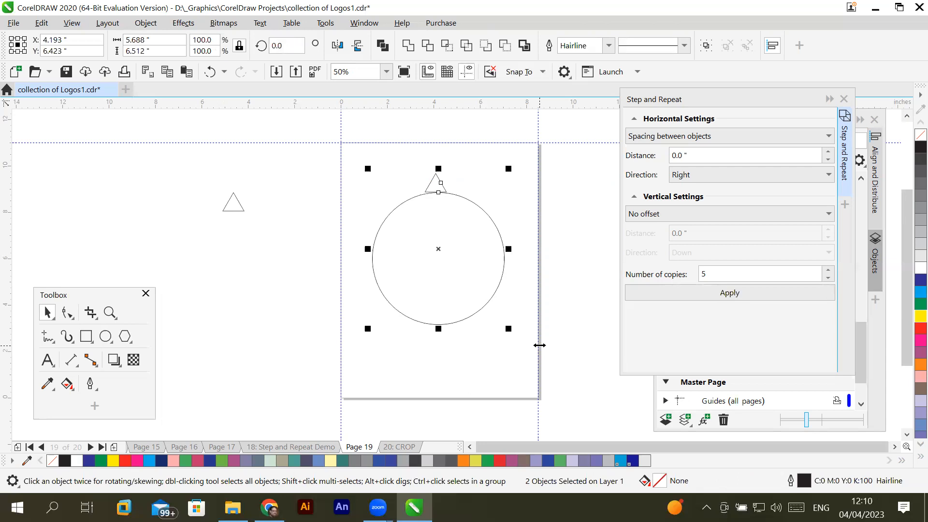
{"action": "scroll", "coordinate": [506, 246], "scroll_direction": "up", "scroll_amount": 1}
{"action": "scroll", "coordinate": [504, 243], "scroll_direction": "up", "scroll_amount": 1}
{"action": "scroll", "coordinate": [503, 243], "scroll_direction": "down", "scroll_amount": 1}
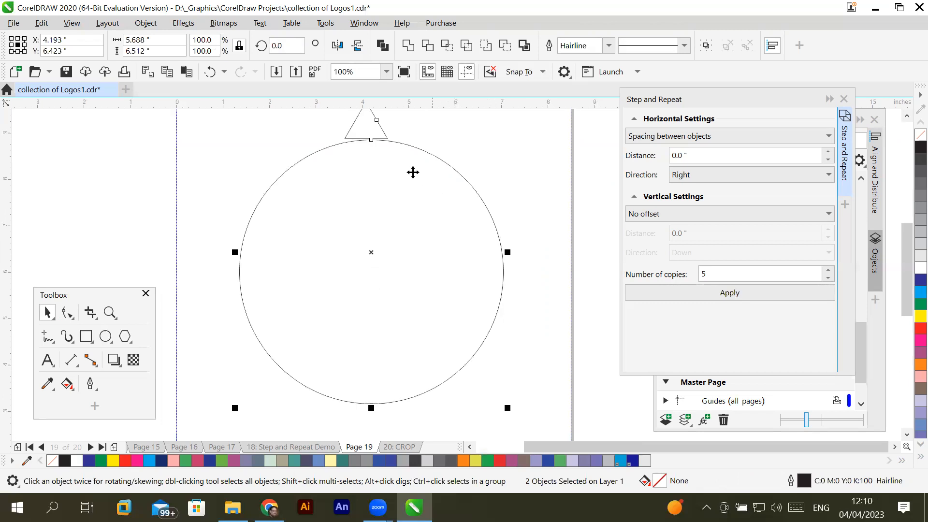
{"action": "scroll", "coordinate": [408, 170], "scroll_direction": "down", "scroll_amount": 1}
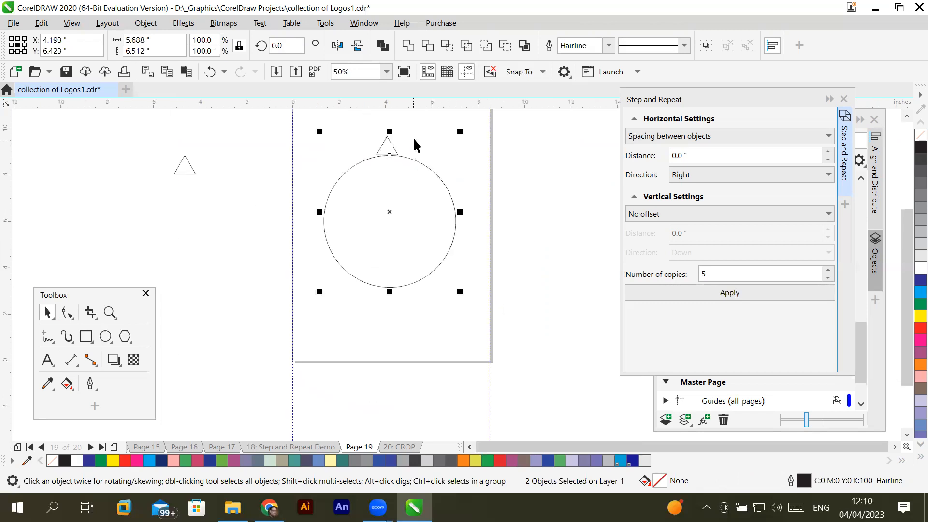
{"action": "scroll", "coordinate": [413, 138], "scroll_direction": "up", "scroll_amount": 1}
{"action": "scroll", "coordinate": [413, 137], "scroll_direction": "up", "scroll_amount": 1}
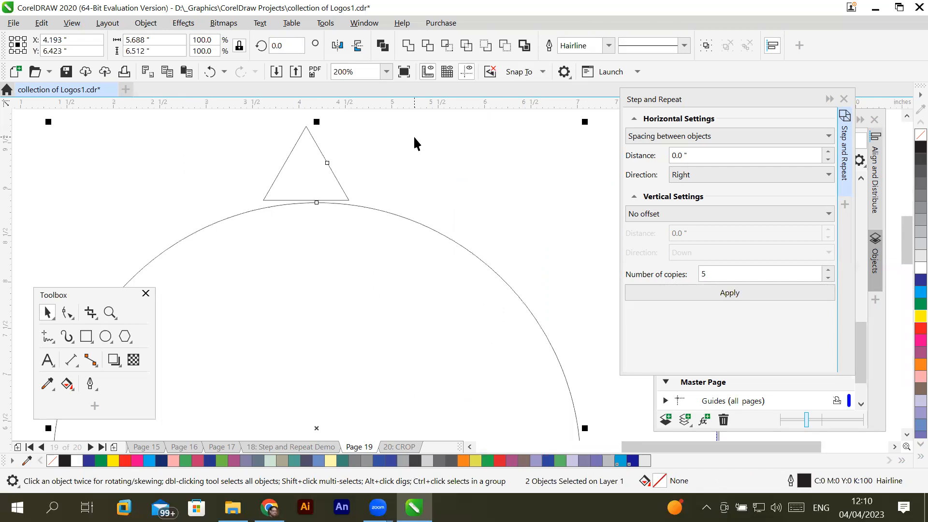
{"action": "scroll", "coordinate": [414, 144], "scroll_direction": "down", "scroll_amount": 1}
{"action": "scroll", "coordinate": [414, 143], "scroll_direction": "down", "scroll_amount": 1}
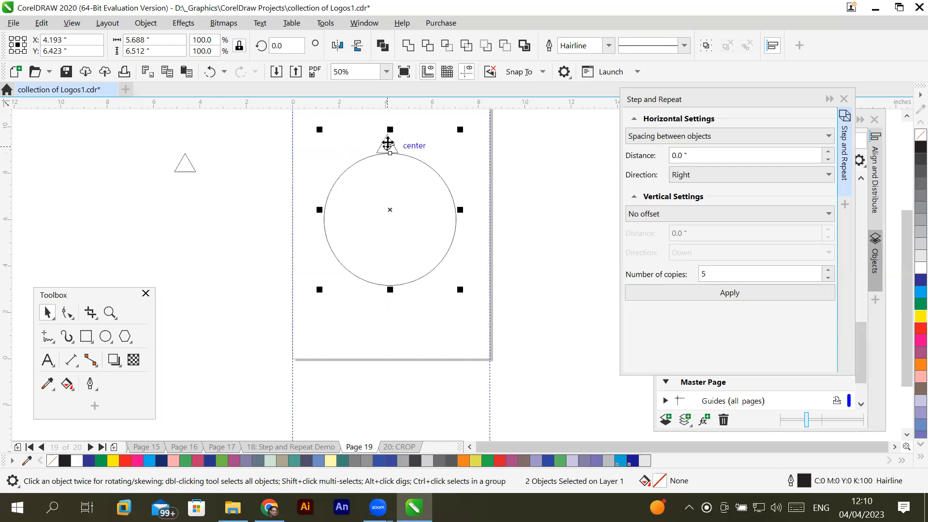
- Reselect the circle and the triangle clone, collapse the Step and Repeat settings, and bring up Align and Distribute
{"action": "left_click", "coordinate": [381, 345]}
{"action": "left_click_drag", "start_coordinate": [317, 123], "coordinate": [478, 317]}
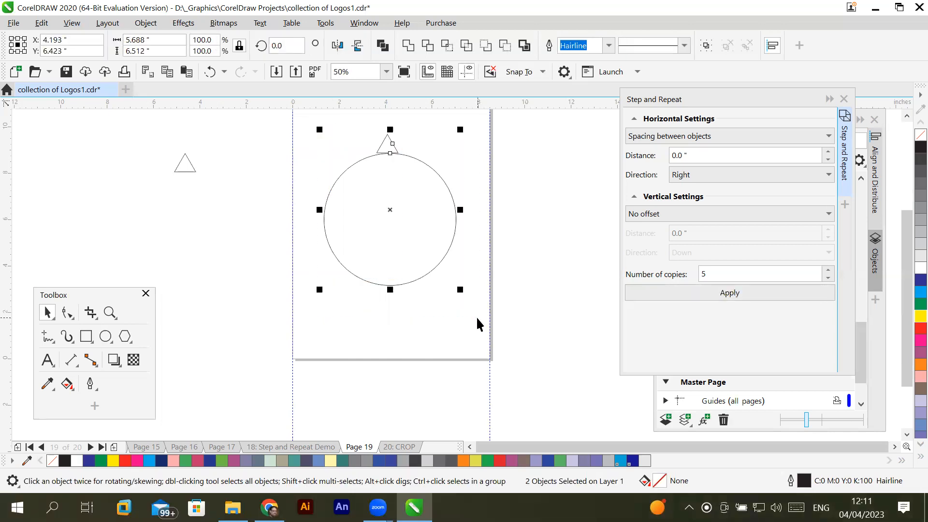
{"action": "left_click", "coordinate": [830, 99]}
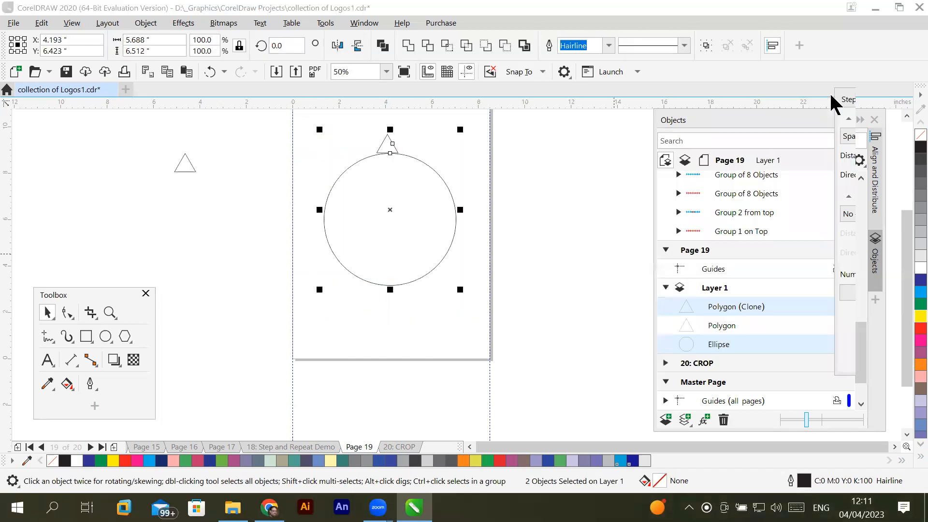
{"action": "left_click", "coordinate": [876, 184]}
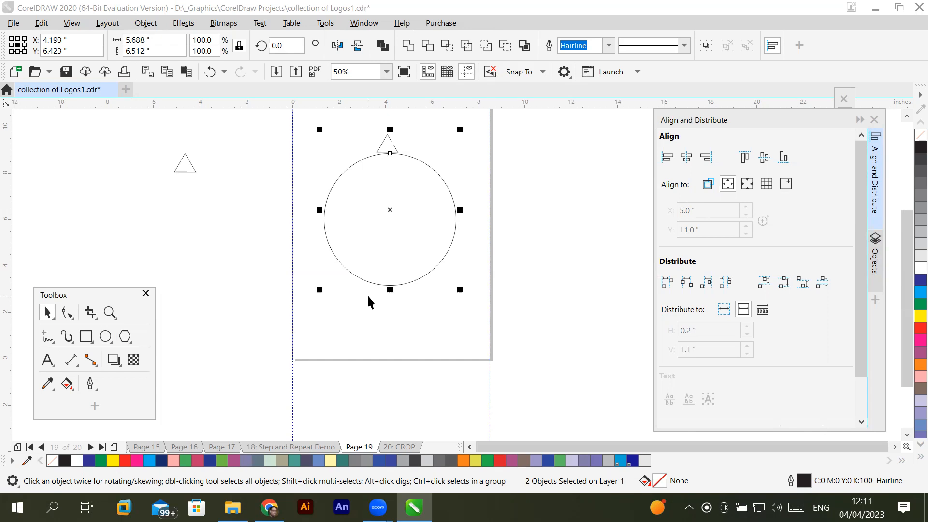
{"action": "left_click", "coordinate": [907, 117]}
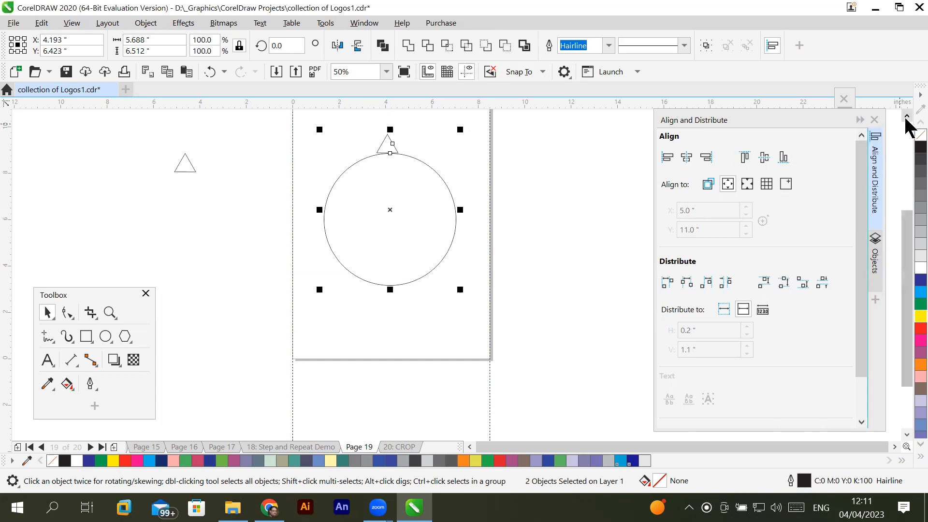
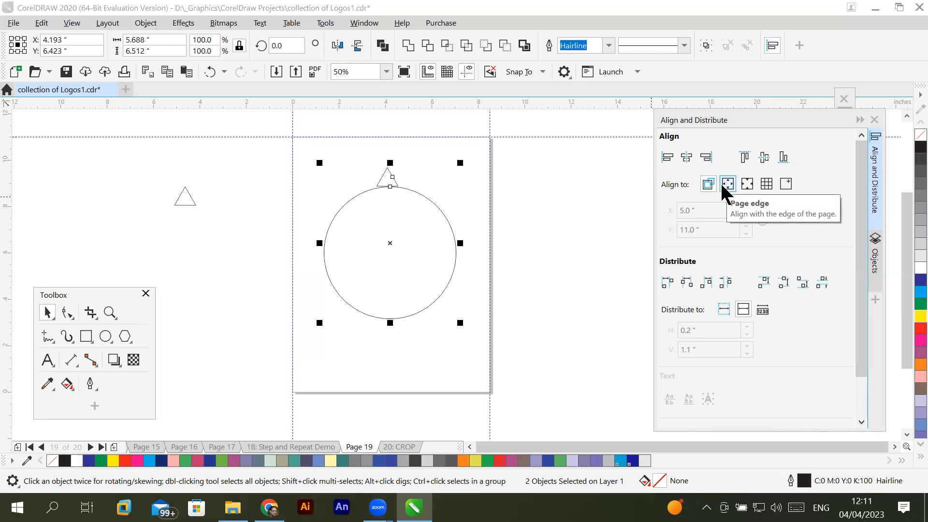
- Align the circle to the triangle clone as the last selected object, trying left and right edges before centering them horizontally
{"action": "left_click", "coordinate": [727, 185]}
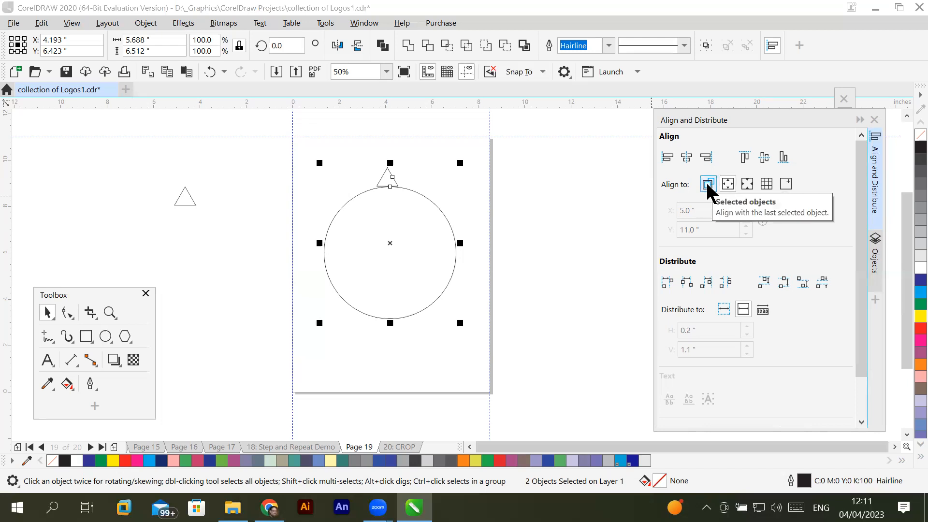
{"action": "left_click", "coordinate": [709, 186]}
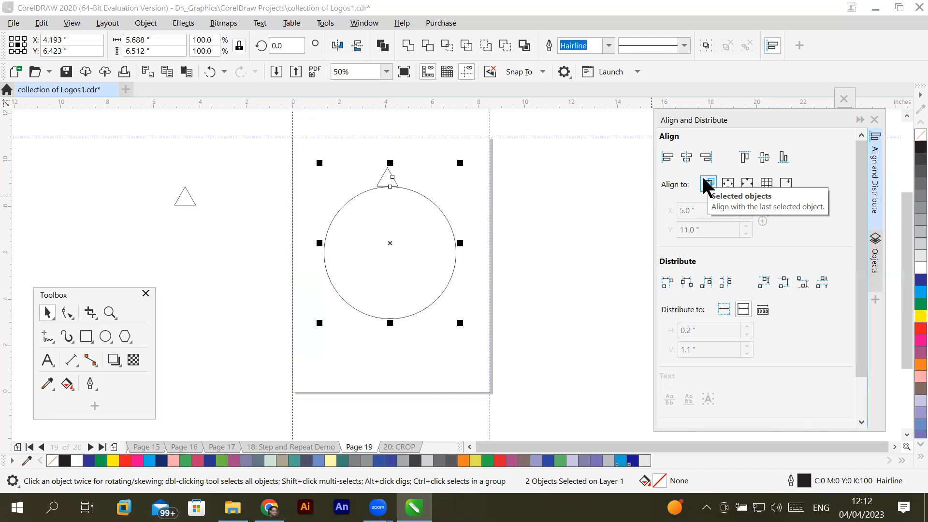
{"action": "left_click", "coordinate": [364, 370]}
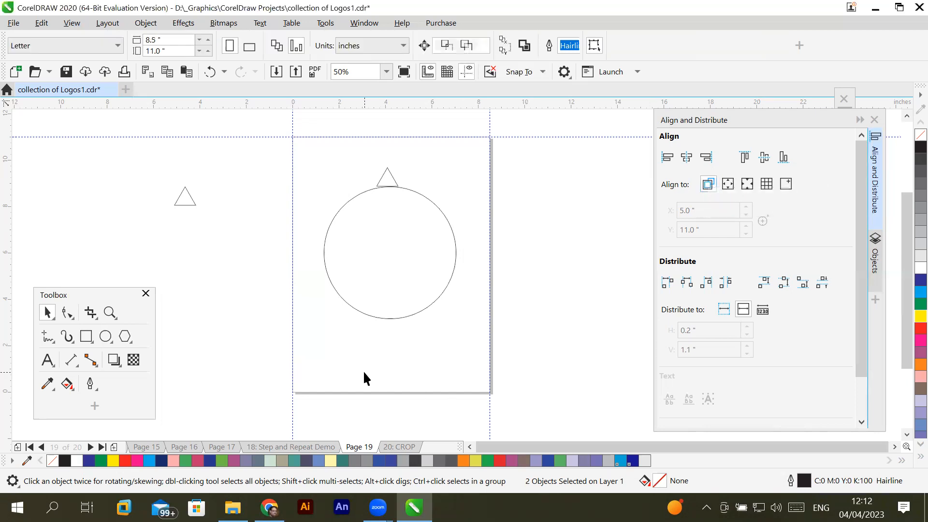
{"action": "left_click", "coordinate": [392, 319]}
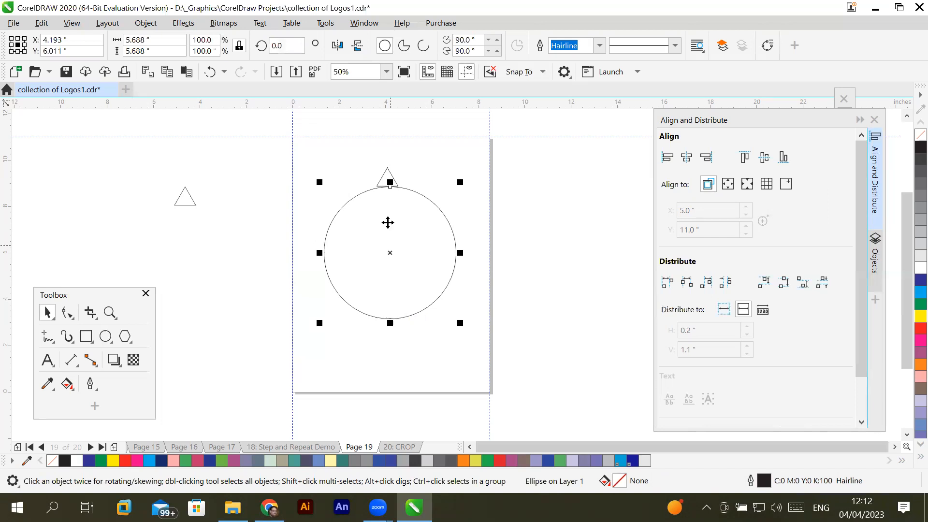
{"action": "left_click", "coordinate": [388, 178], "text": "shift"}
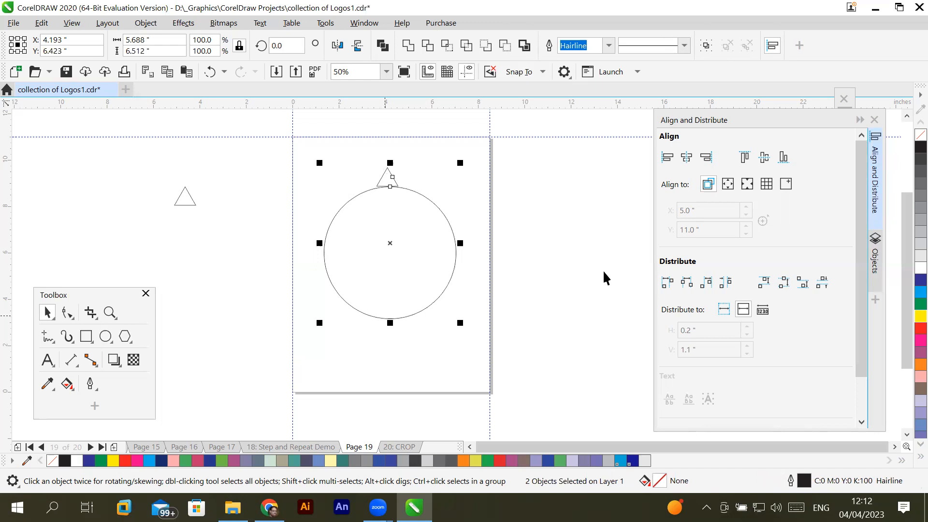
{"action": "left_click", "coordinate": [669, 162]}
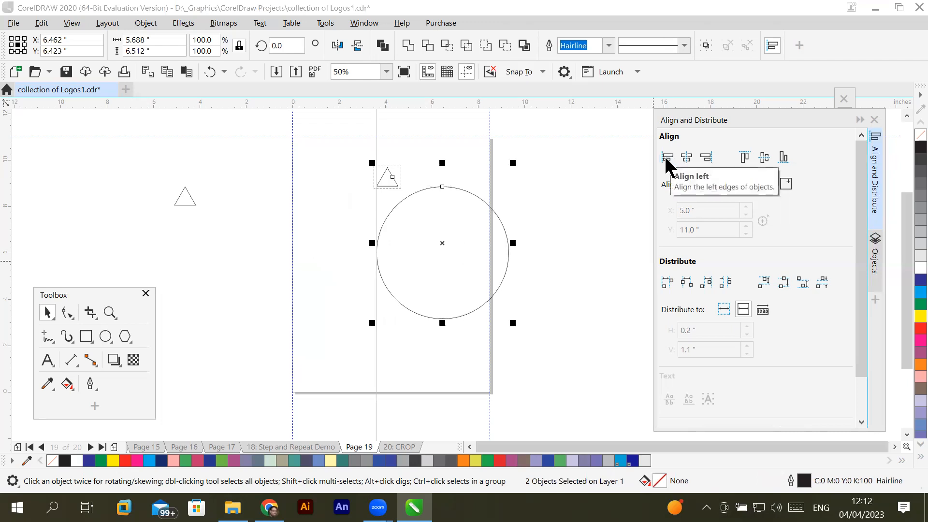
{"action": "left_click", "coordinate": [706, 159]}
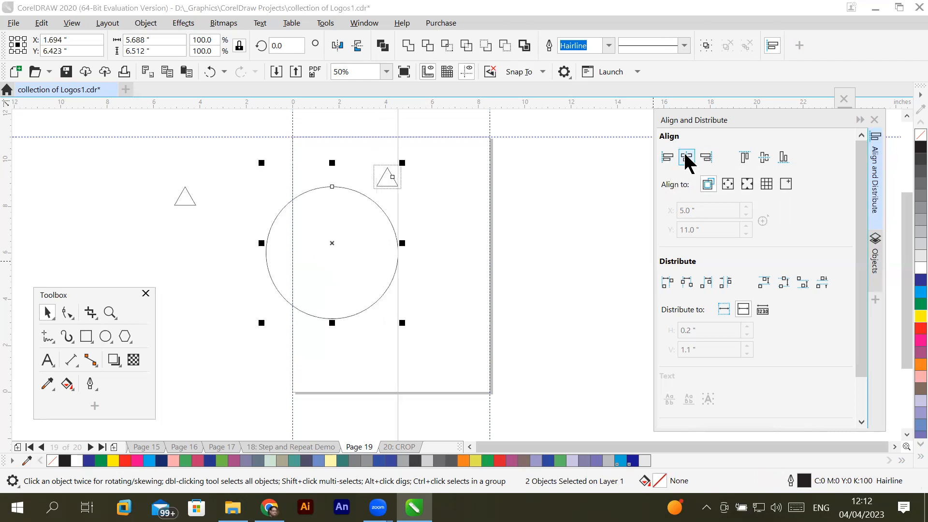
{"action": "left_click", "coordinate": [687, 158]}
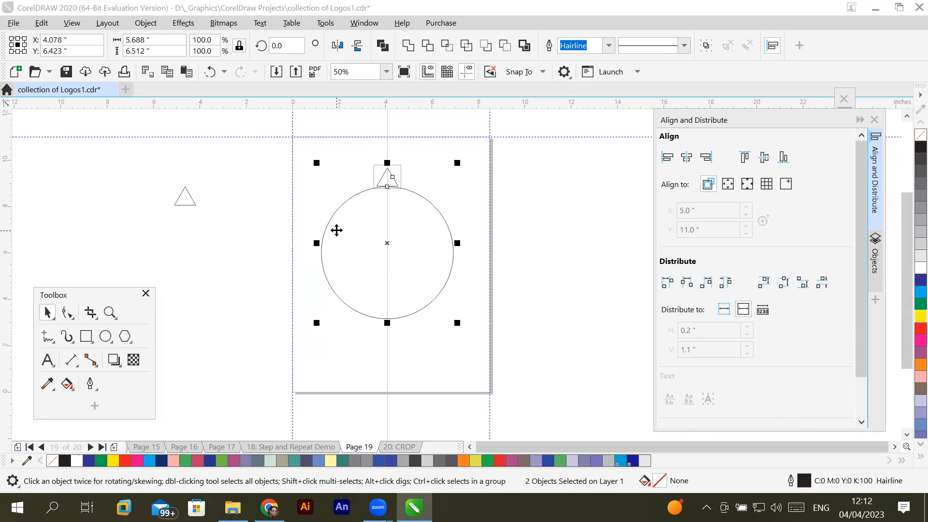
{"action": "scroll", "coordinate": [391, 174], "scroll_direction": "up", "scroll_amount": 2}
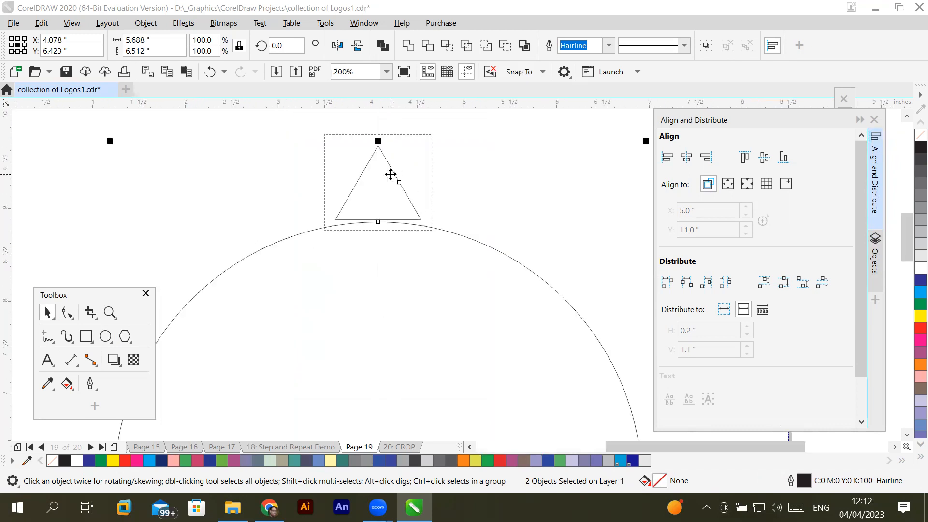
{"action": "scroll", "coordinate": [391, 174], "scroll_direction": "down", "scroll_amount": 1}
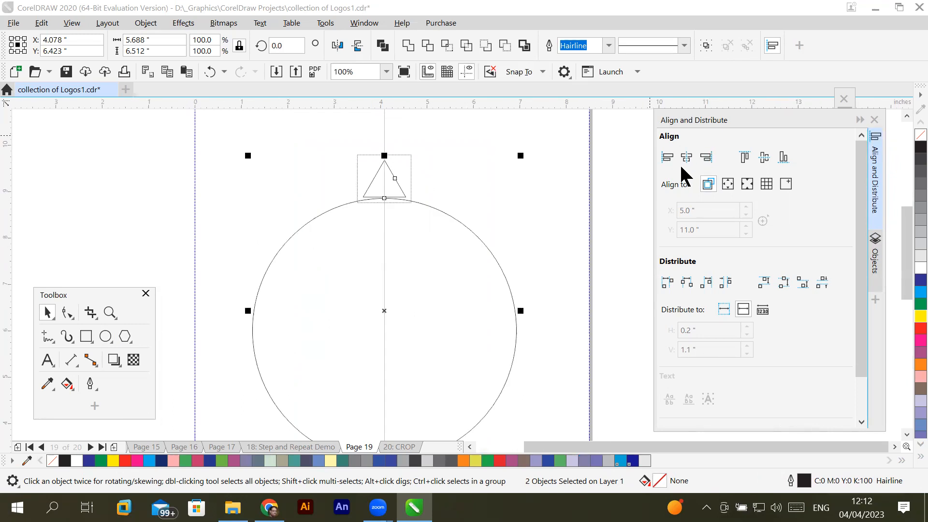
{"action": "scroll", "coordinate": [548, 242], "scroll_direction": "down", "scroll_amount": 1}
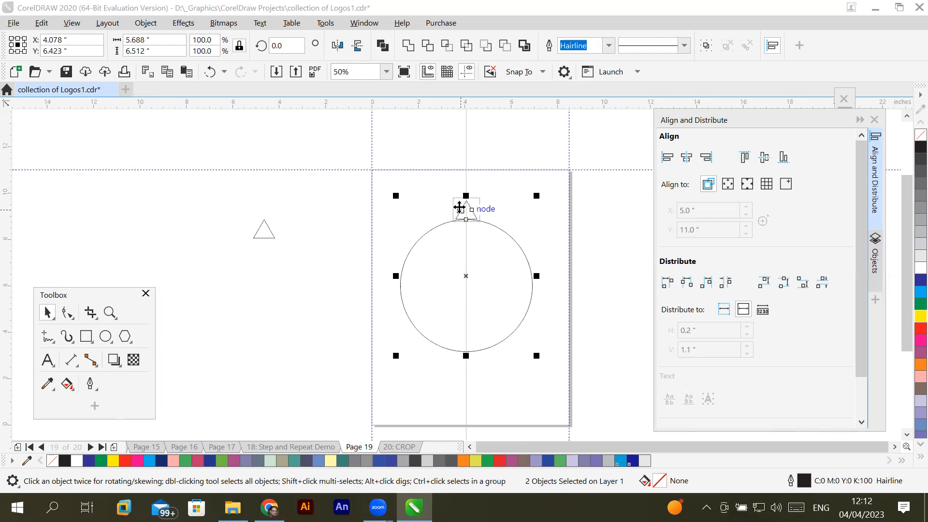
- Try aligning the circle with the triangle clone by top edges, bottom edges and vertical centers, and undo these alignments
{"action": "left_click", "coordinate": [744, 158]}
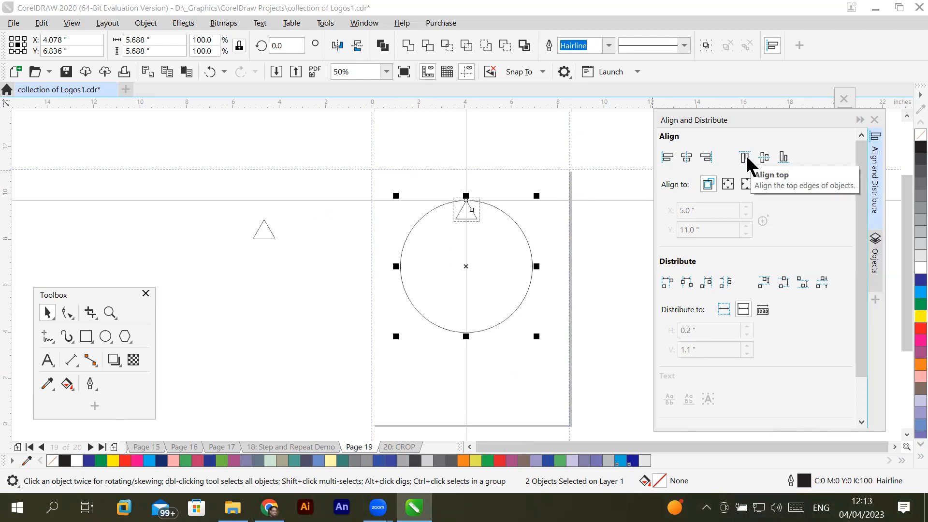
{"action": "left_click", "coordinate": [783, 157]}
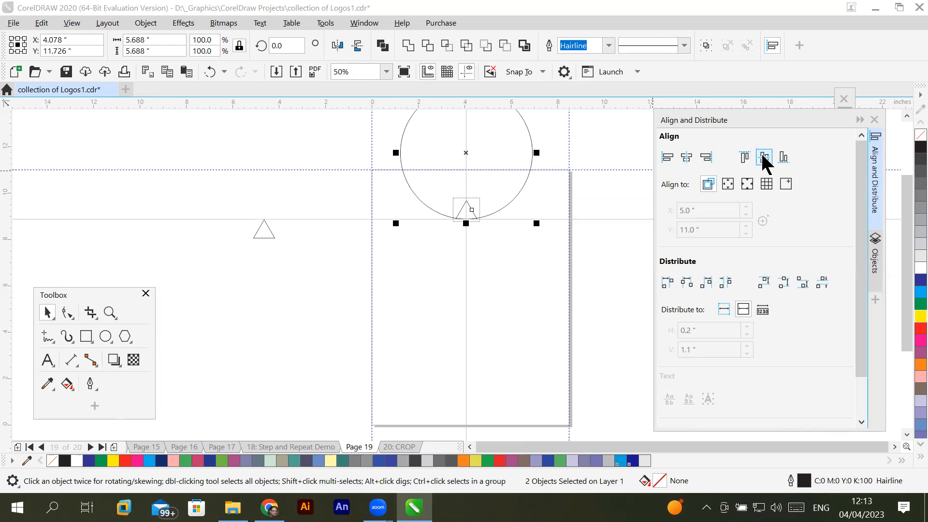
{"action": "left_click", "coordinate": [764, 158]}
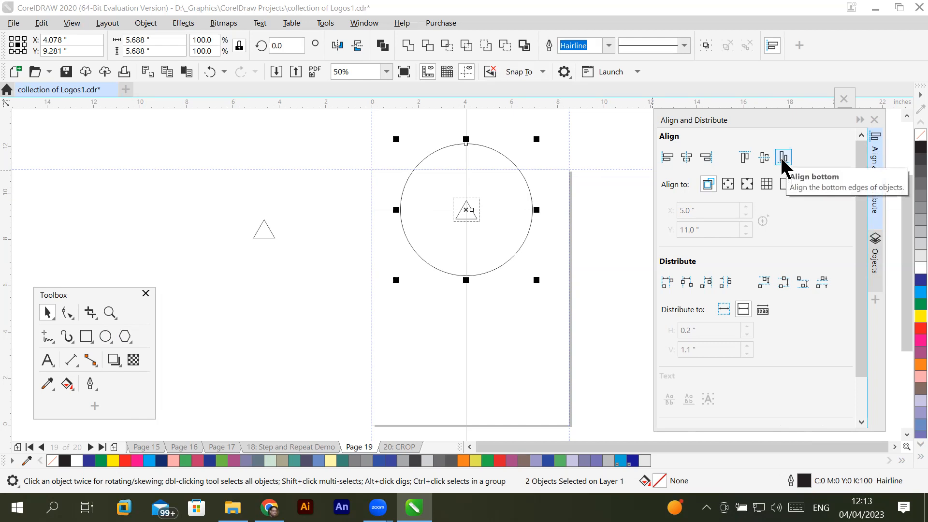
{"action": "key", "text": "ctrl+z"}
{"action": "key", "text": "ctrl+z"}
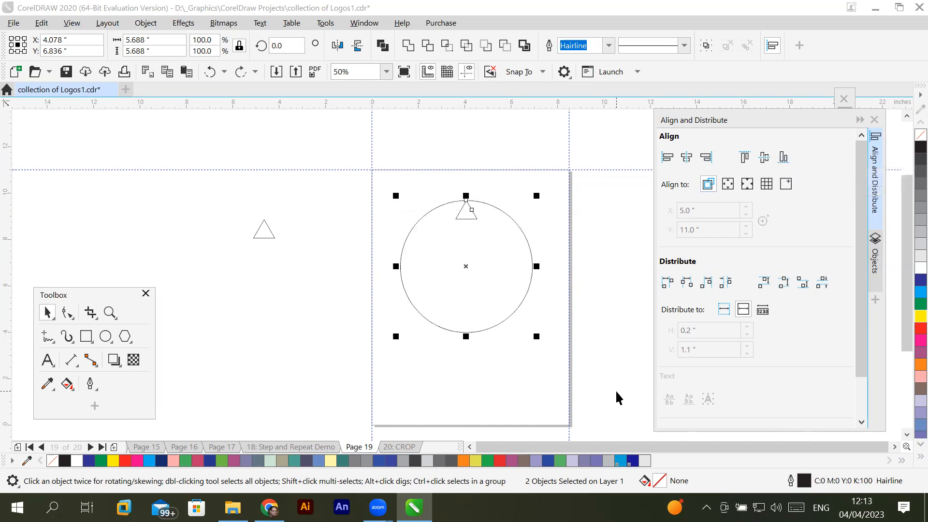
{"action": "key", "text": "ctrl+z"}
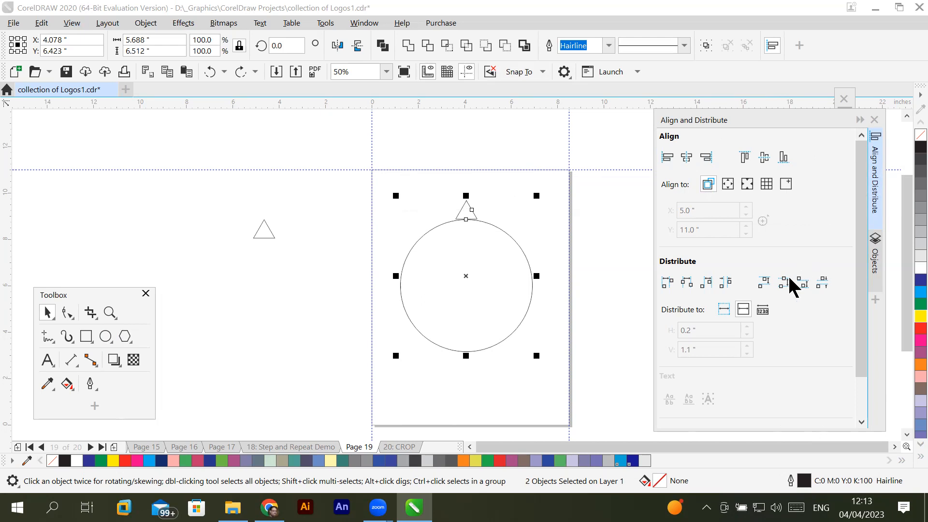
- Center the circle and triangle clone horizontally on the page, using the page edge as the alignment reference
{"action": "left_click", "coordinate": [728, 185]}
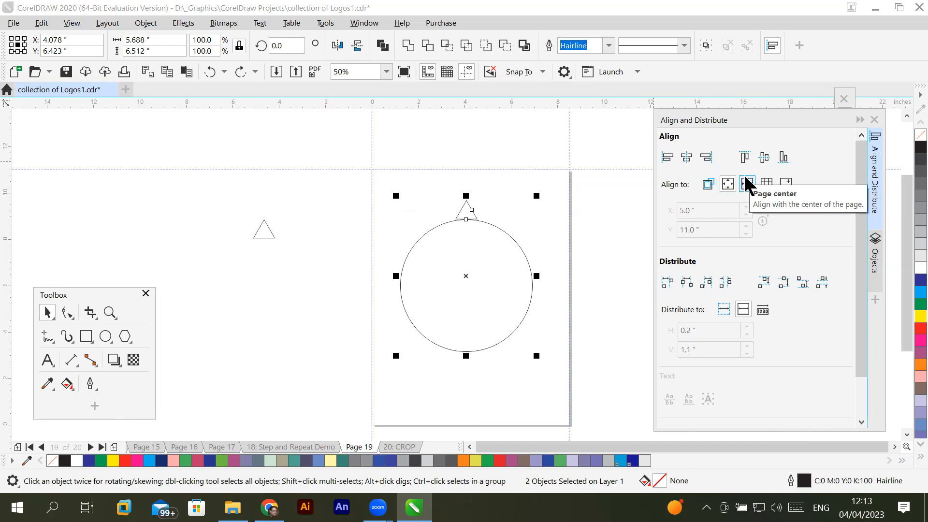
{"action": "left_click", "coordinate": [708, 186]}
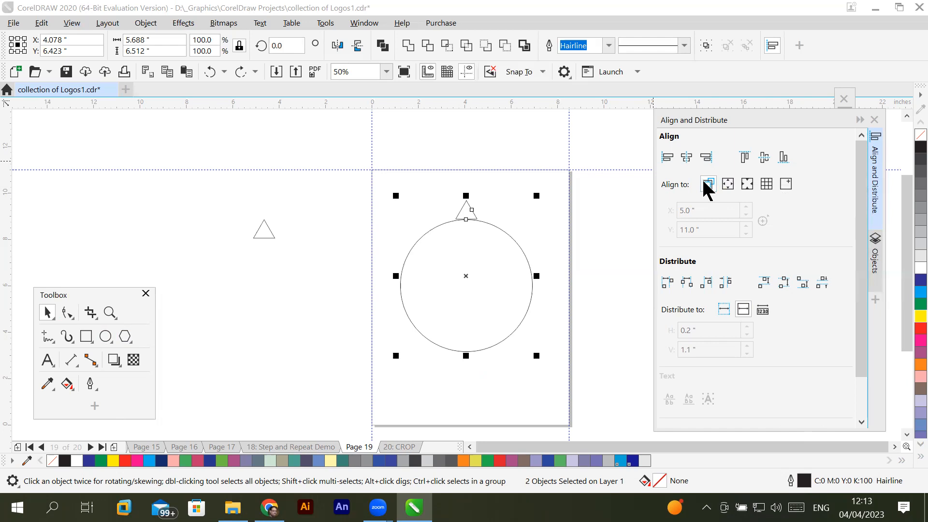
{"action": "left_click", "coordinate": [708, 185]}
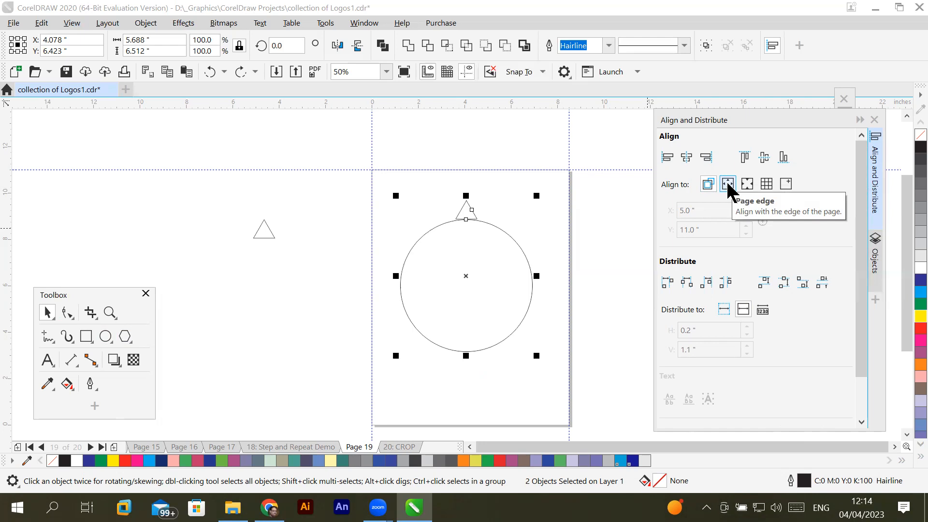
{"action": "left_click", "coordinate": [728, 184]}
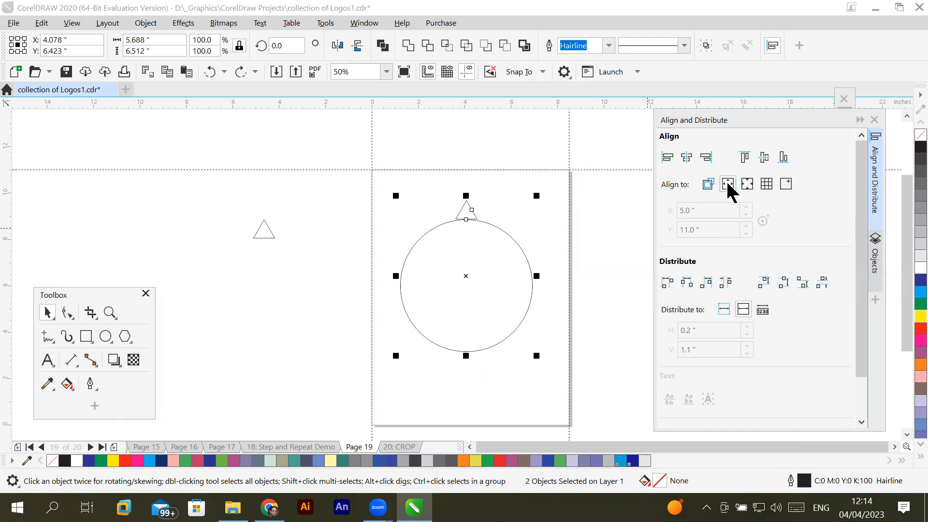
{"action": "left_click", "coordinate": [686, 158]}
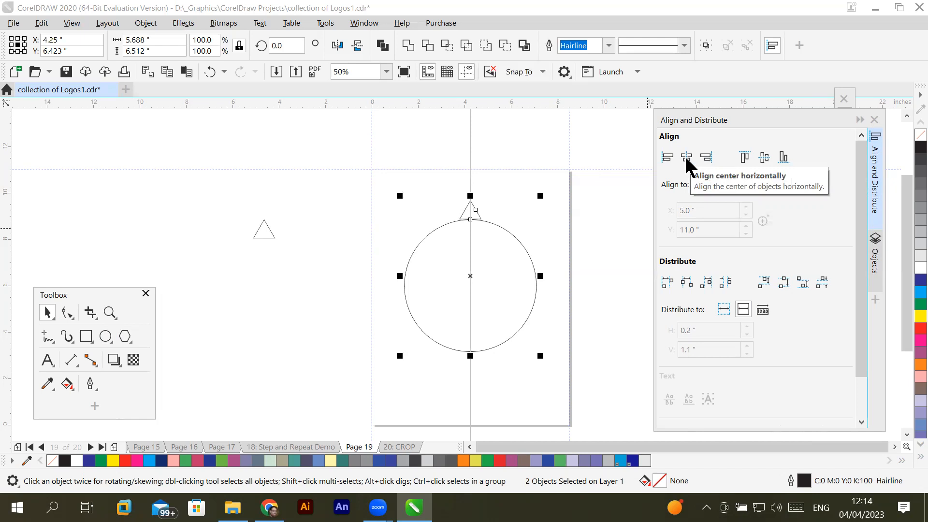
- Try centering the circle and triangle clone vertically on the page, undo it and deselect both objects
{"action": "left_click", "coordinate": [764, 158]}
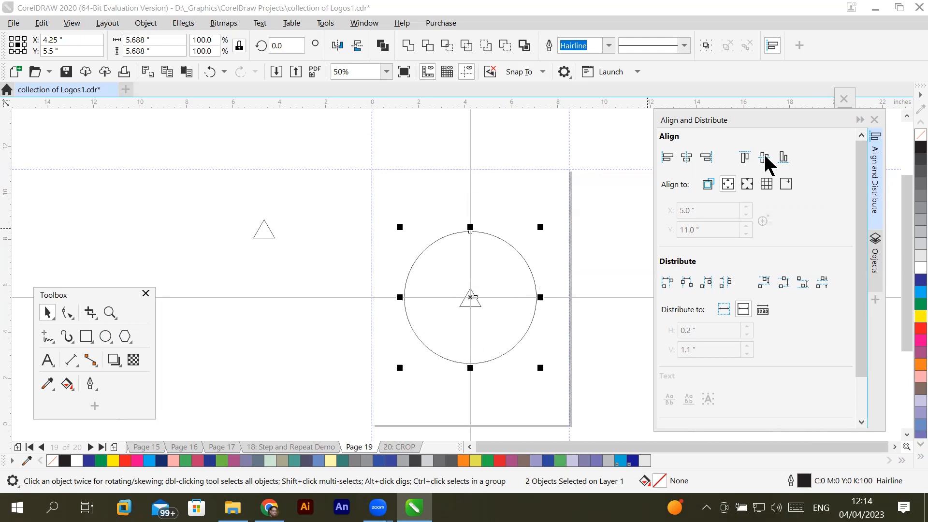
{"action": "key", "text": "ctrl+z"}
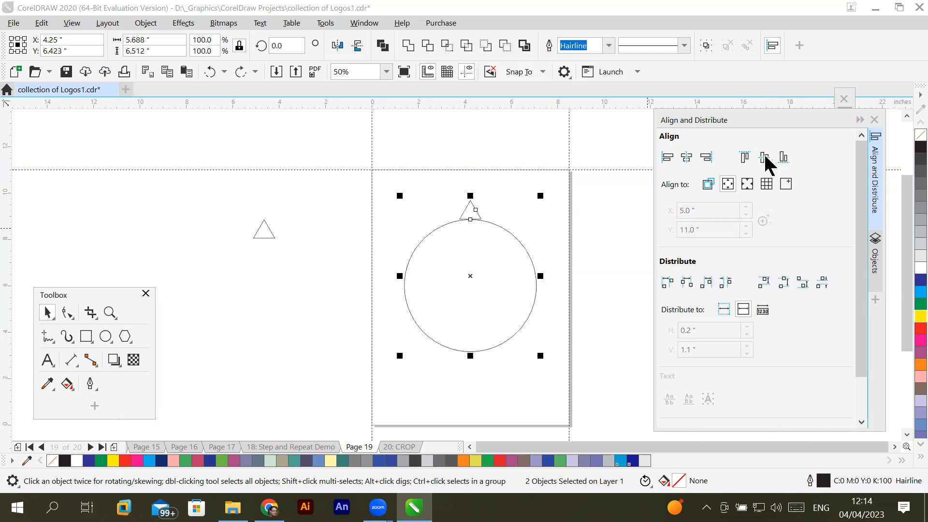
{"action": "left_click", "coordinate": [314, 299]}
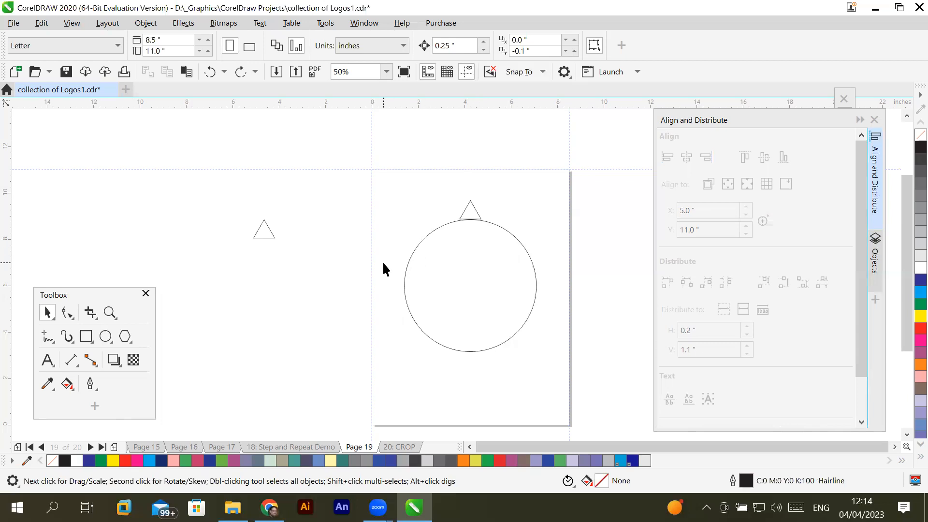
- Try rotating the triangle clone freehand around its own center, ending at a rotation angle of about 280 degrees
{"action": "left_click", "coordinate": [466, 209]}
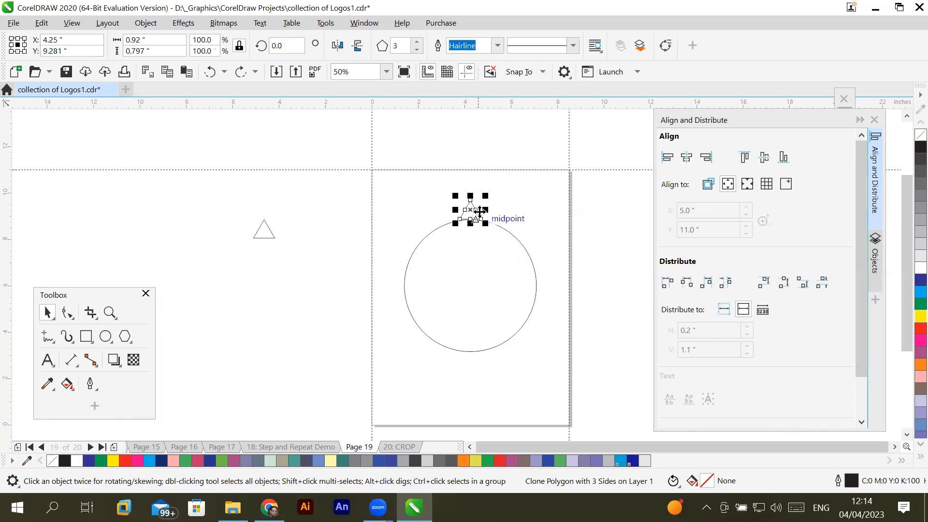
{"action": "scroll", "coordinate": [477, 208], "scroll_direction": "up", "scroll_amount": 2}
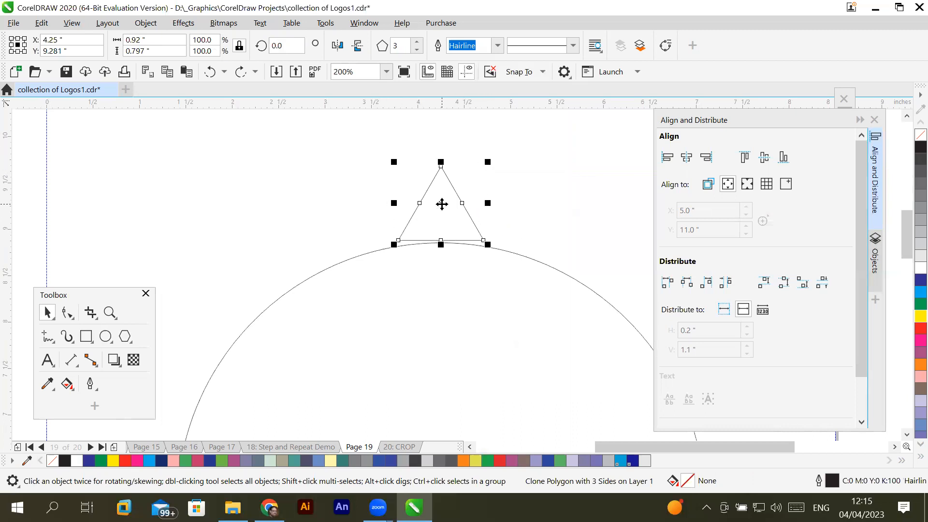
{"action": "left_click", "coordinate": [455, 228]}
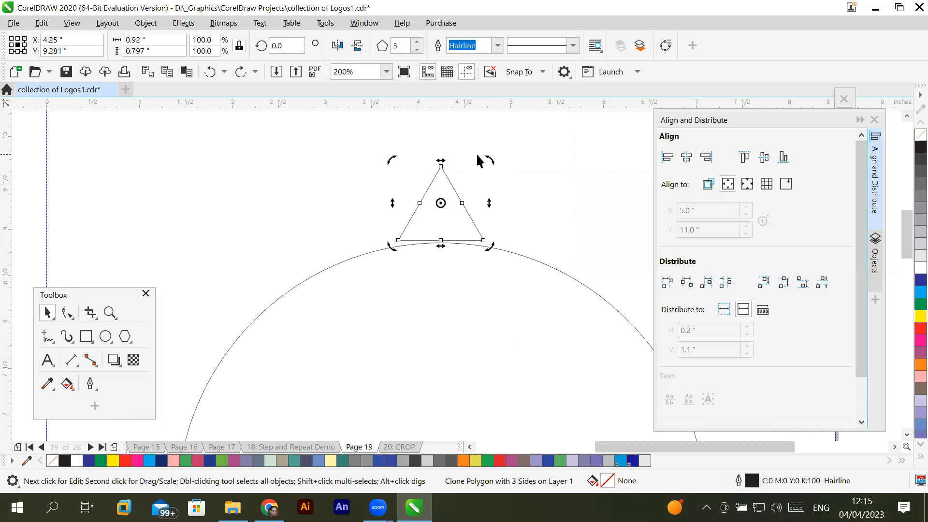
{"action": "left_click_drag", "start_coordinate": [490, 159], "coordinate": [498, 193]}
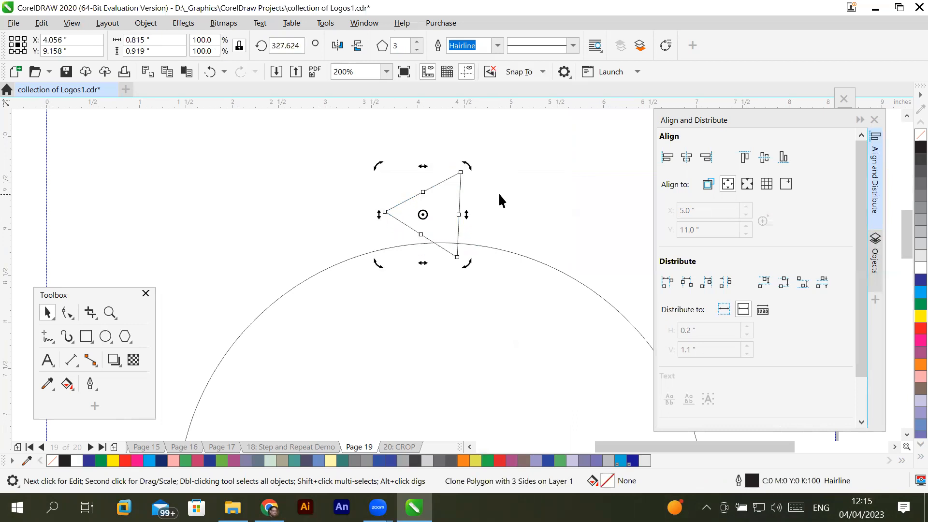
{"action": "left_click_drag", "start_coordinate": [464, 162], "coordinate": [472, 211]}
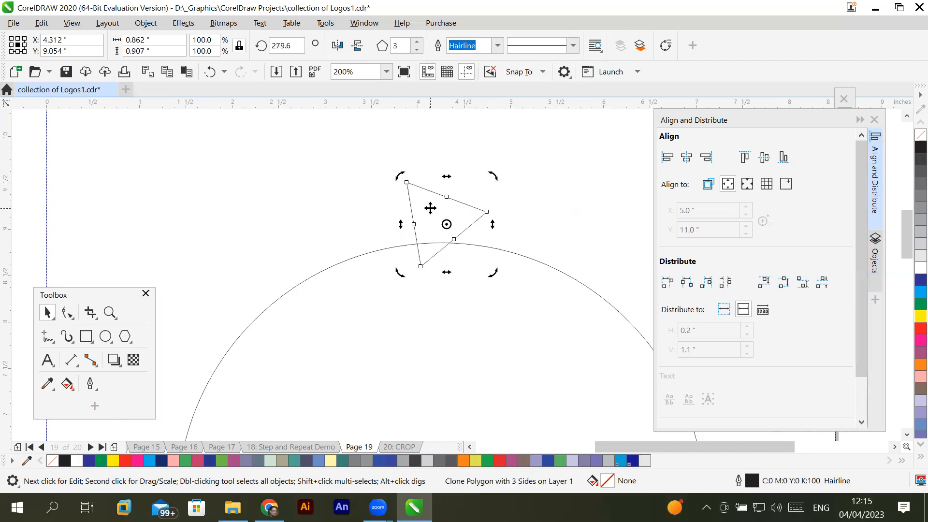
- Switch the triangle clone repeatedly between its sizing handles and its rotation handles to examine its center of rotation
{"action": "left_click", "coordinate": [431, 215]}
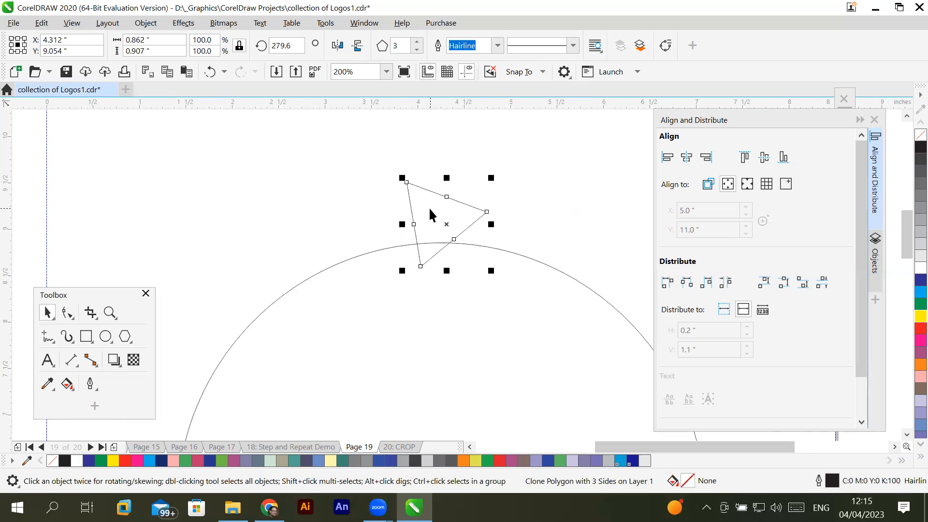
{"action": "left_click", "coordinate": [431, 210]}
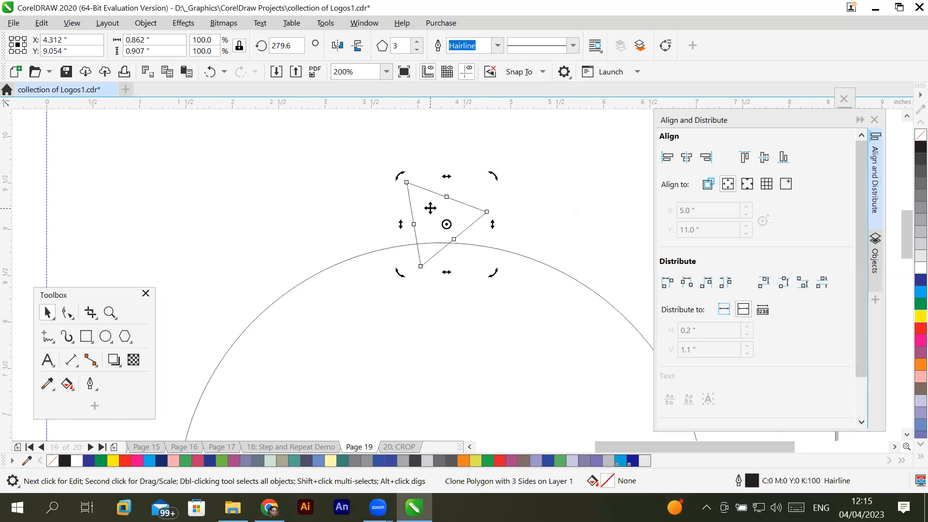
{"action": "left_click", "coordinate": [431, 210]}
{"action": "left_click", "coordinate": [431, 211]}
{"action": "left_click", "coordinate": [430, 210]}
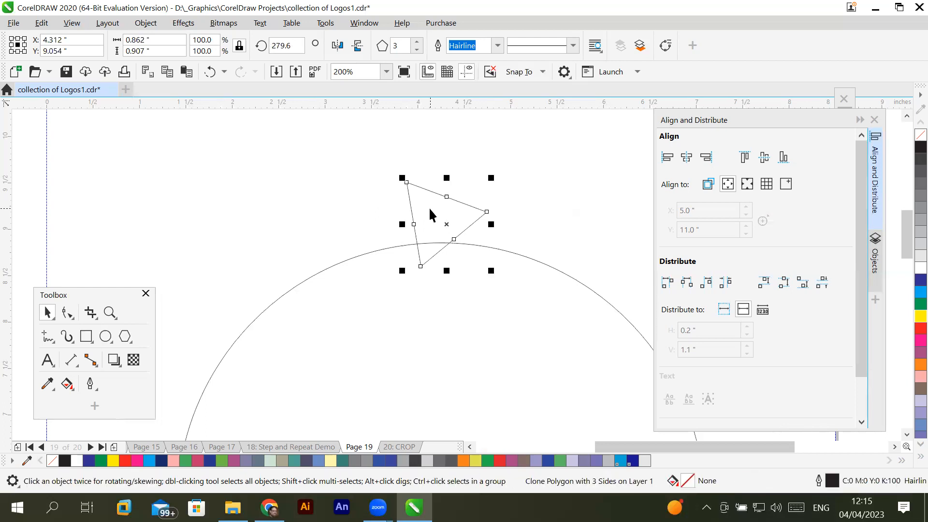
{"action": "left_click", "coordinate": [431, 212]}
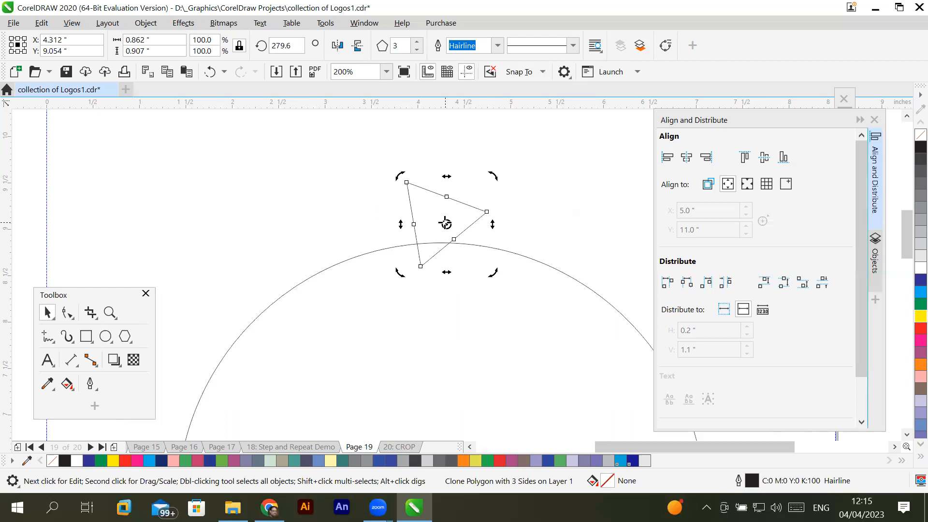
- Undo the freehand rotations of the triangle clone and deselect it
{"action": "key", "text": "ctrl+z"}
{"action": "key", "text": "ctrl+z"}
{"action": "key", "text": "ctrl+z"}
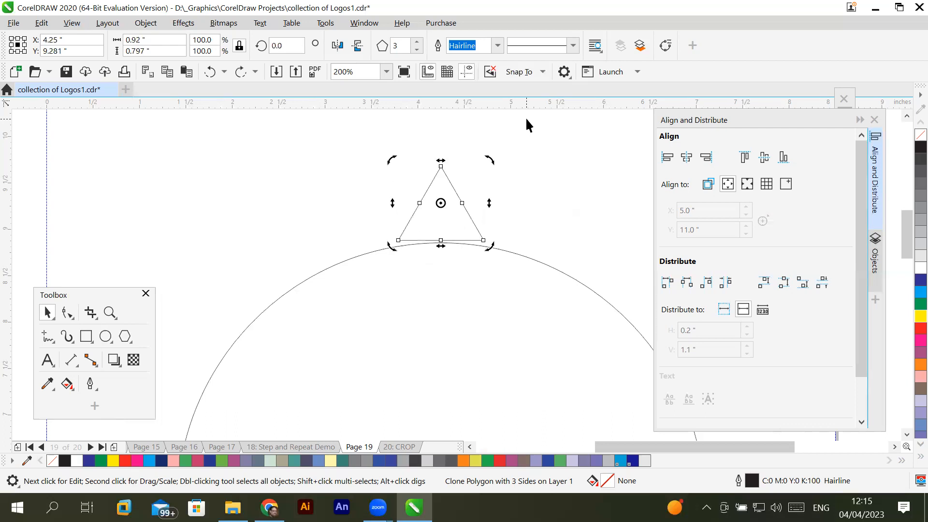
{"action": "left_click", "coordinate": [531, 212]}
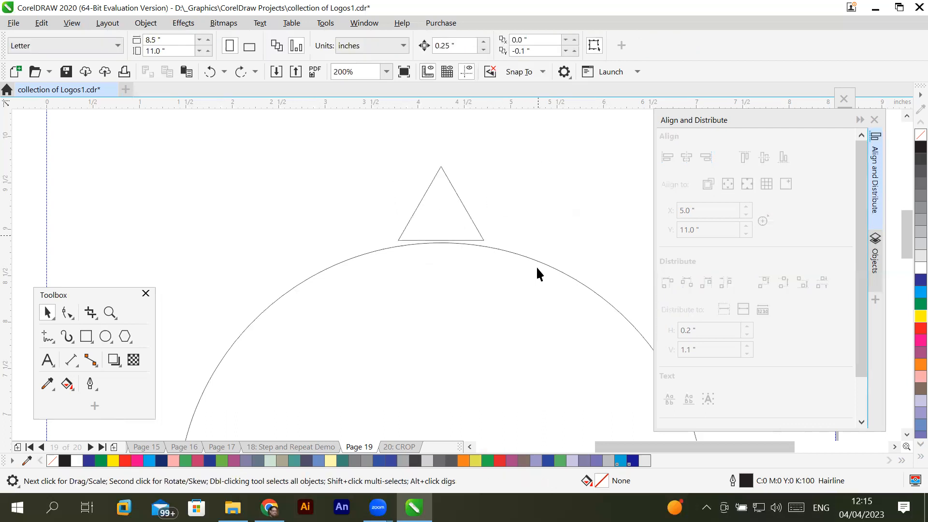
- Move the triangle clone's center of rotation to the center of the large circle
{"action": "left_click", "coordinate": [907, 434]}
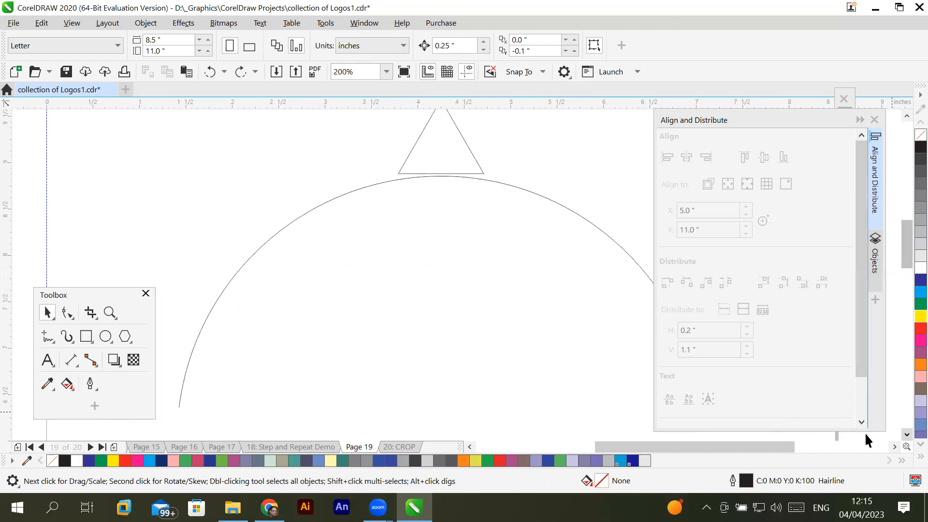
{"action": "scroll", "coordinate": [516, 320], "scroll_direction": "down", "scroll_amount": 1}
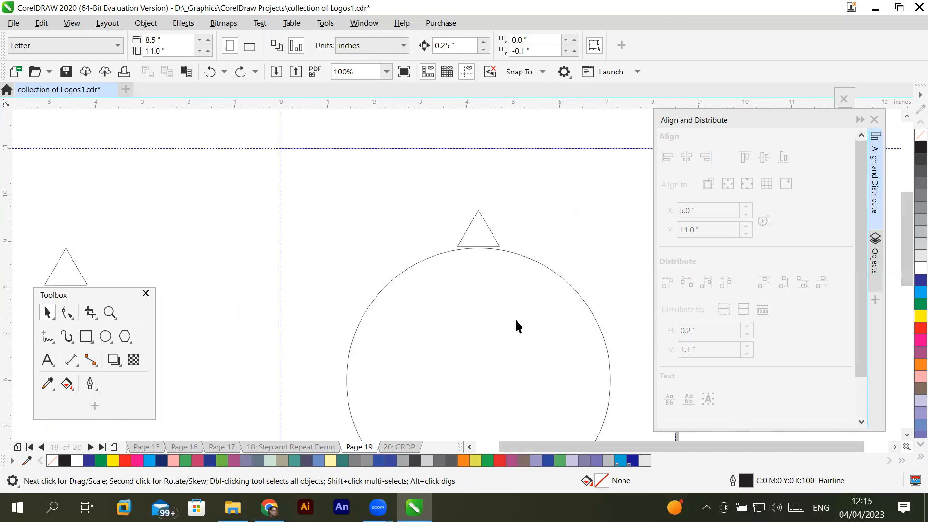
{"action": "left_click", "coordinate": [907, 434]}
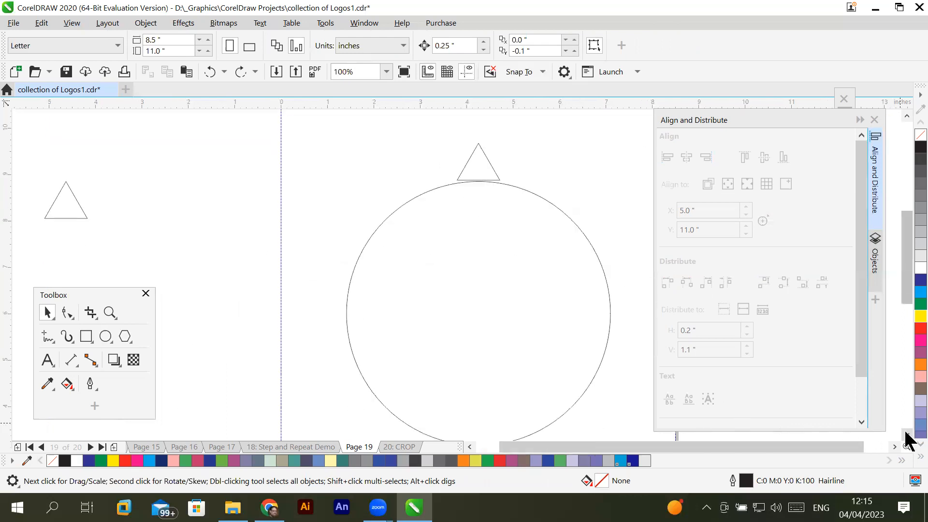
{"action": "left_click", "coordinate": [492, 168]}
{"action": "left_click", "coordinate": [493, 169]}
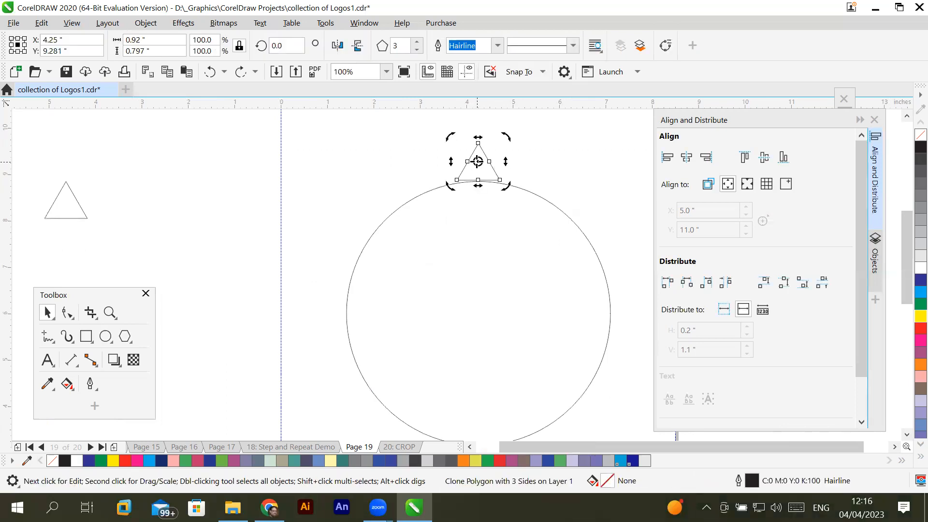
{"action": "left_click_drag", "start_coordinate": [477, 161], "coordinate": [478, 313]}
{"action": "left_click_drag", "start_coordinate": [477, 313], "coordinate": [477, 313]}
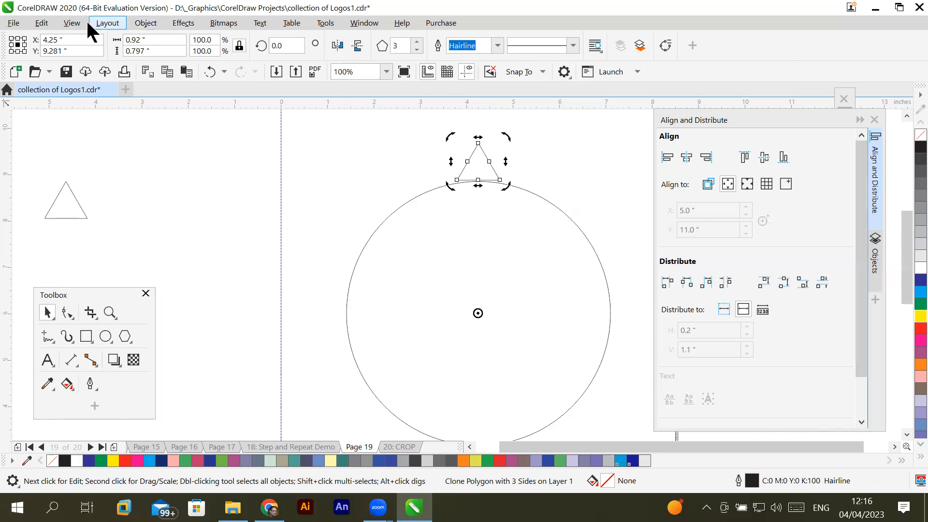
- Add a horizontal guideline at about 6.011 inches and a vertical guideline at about 4.276 inches, crossing near the circle's center
{"action": "left_click", "coordinate": [73, 23]}
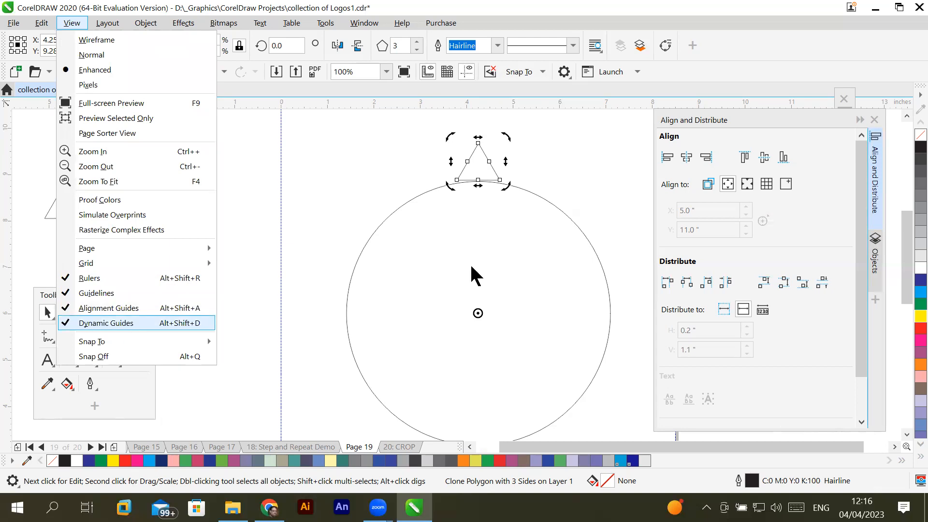
{"action": "left_click", "coordinate": [481, 314]}
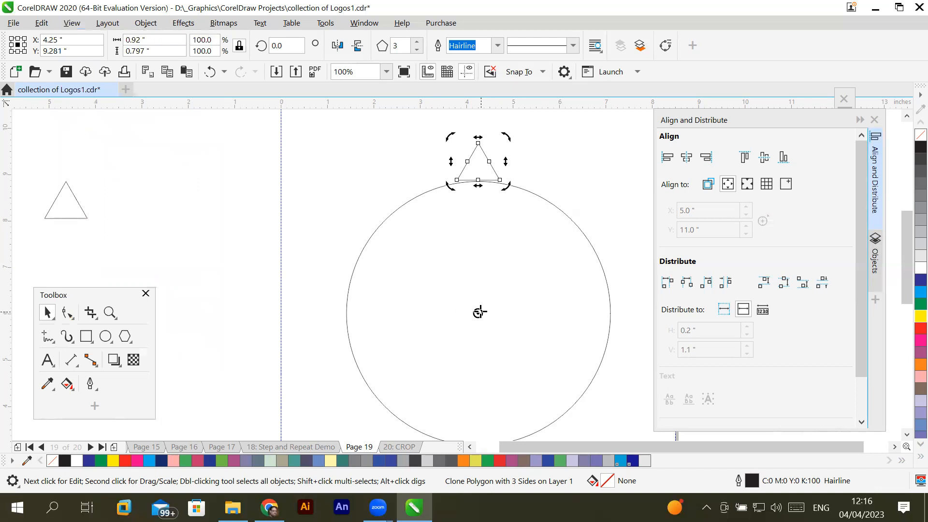
{"action": "left_click_drag", "start_coordinate": [453, 105], "coordinate": [455, 222]}
{"action": "left_click_drag", "start_coordinate": [471, 304], "coordinate": [476, 310]}
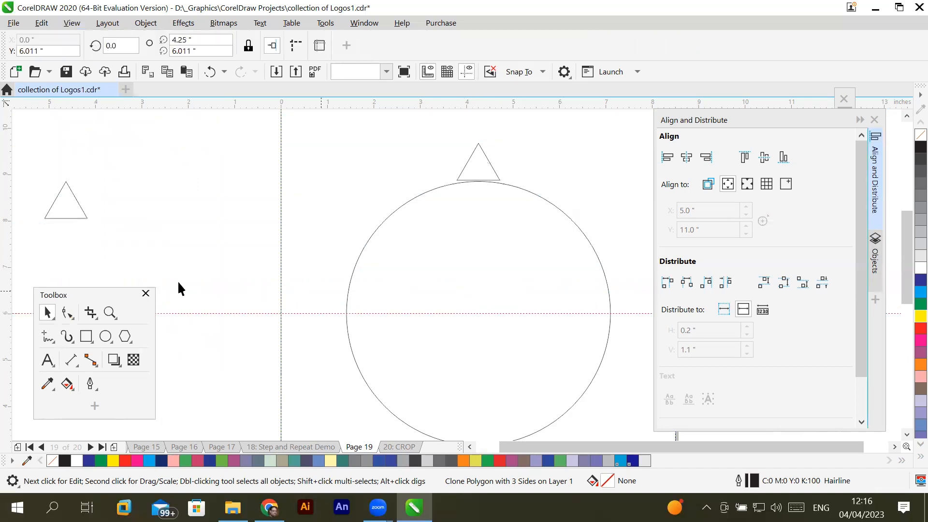
{"action": "left_click_drag", "start_coordinate": [3, 269], "coordinate": [480, 283]}
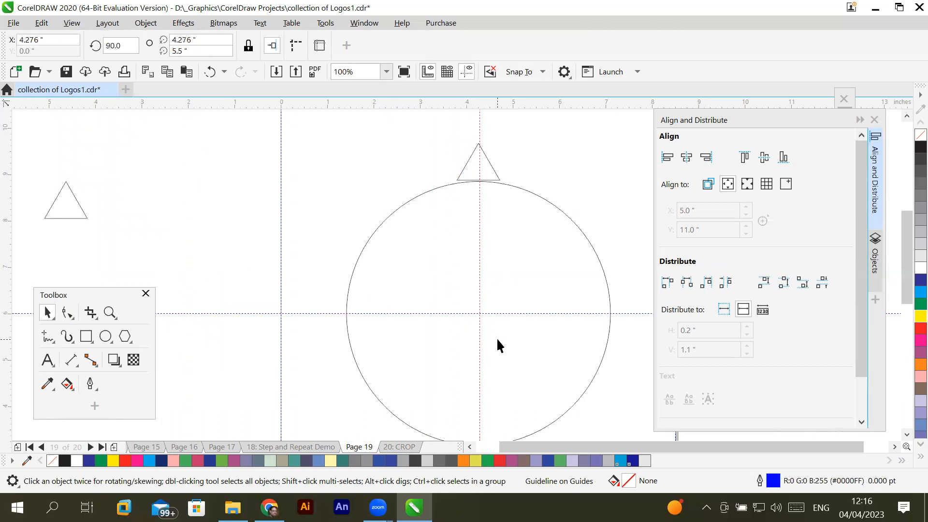
- Check the triangle clone's center of rotation against the guidelines and move the vertical guideline to 4.25 inches
{"action": "left_click", "coordinate": [492, 168]}
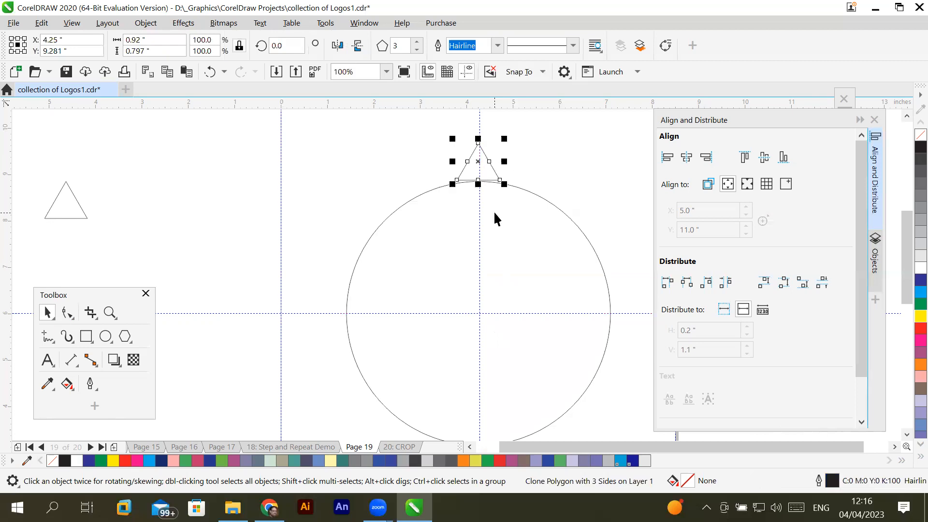
{"action": "left_click", "coordinate": [496, 169]}
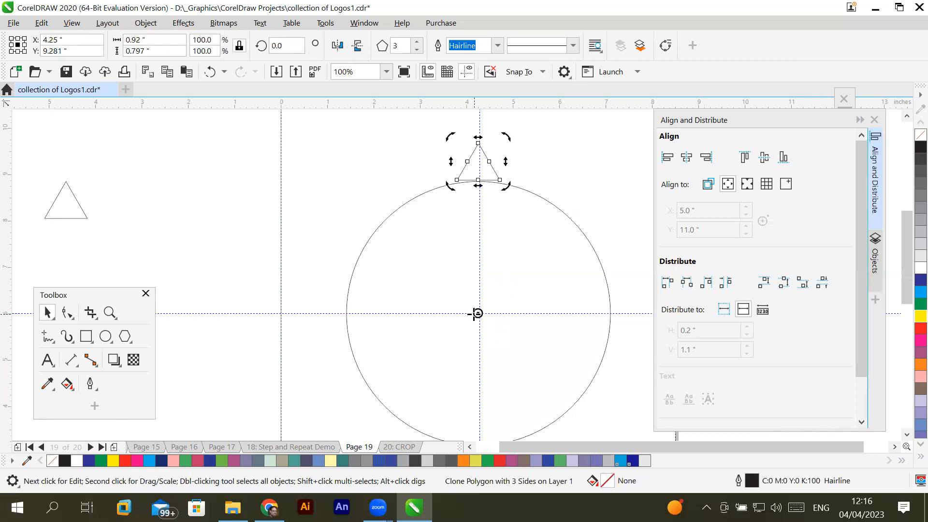
{"action": "scroll", "coordinate": [474, 314], "scroll_direction": "up", "scroll_amount": 6}
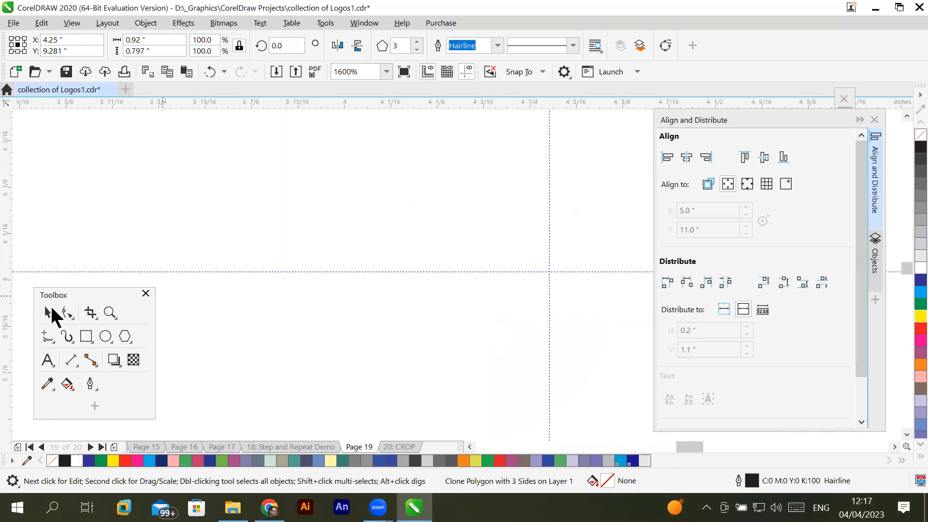
{"action": "left_click_drag", "start_coordinate": [549, 239], "coordinate": [525, 243]}
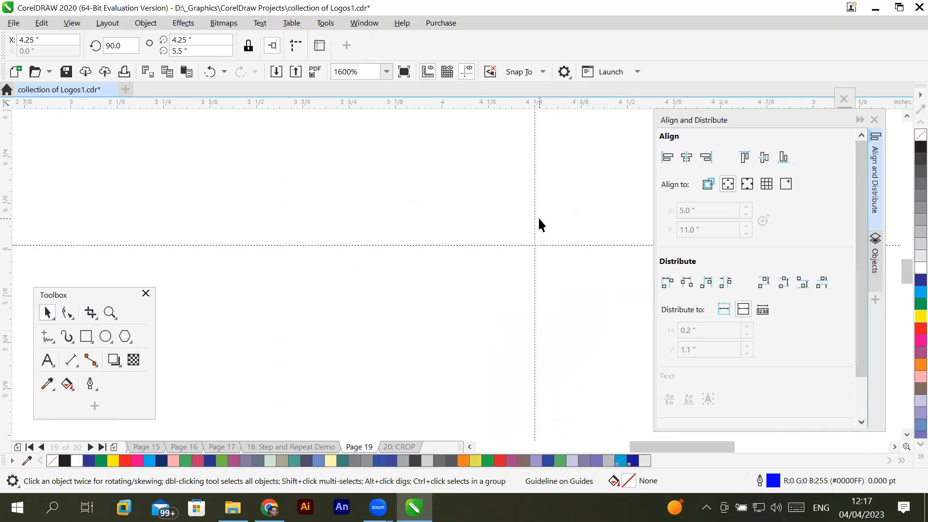
{"action": "scroll", "coordinate": [539, 224], "scroll_direction": "up", "scroll_amount": 5}
{"action": "scroll", "coordinate": [539, 225], "scroll_direction": "down", "scroll_amount": 9}
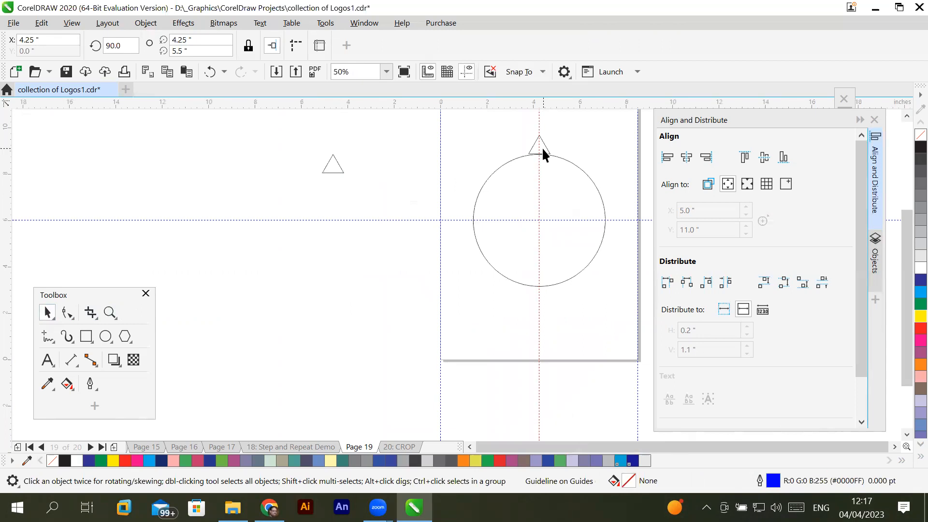
- Examine up close how the triangle clone's apex lines up with the vertical guideline
{"action": "left_click", "coordinate": [542, 148]}
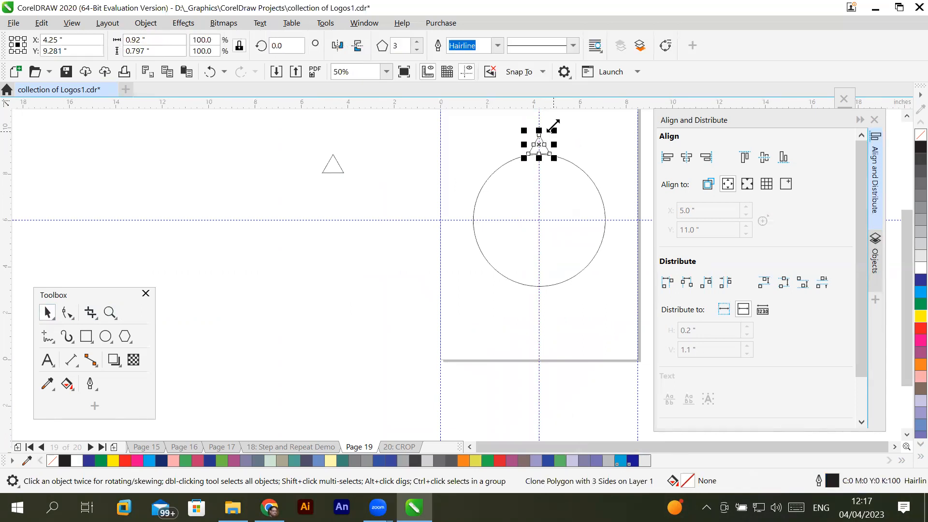
{"action": "scroll", "coordinate": [548, 122], "scroll_direction": "up", "scroll_amount": 3}
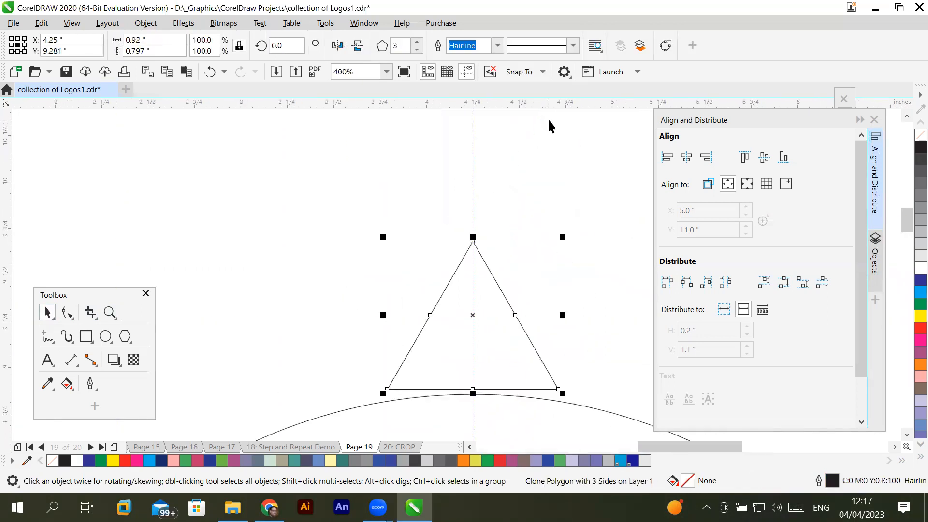
{"action": "scroll", "coordinate": [524, 158], "scroll_direction": "up", "scroll_amount": 2}
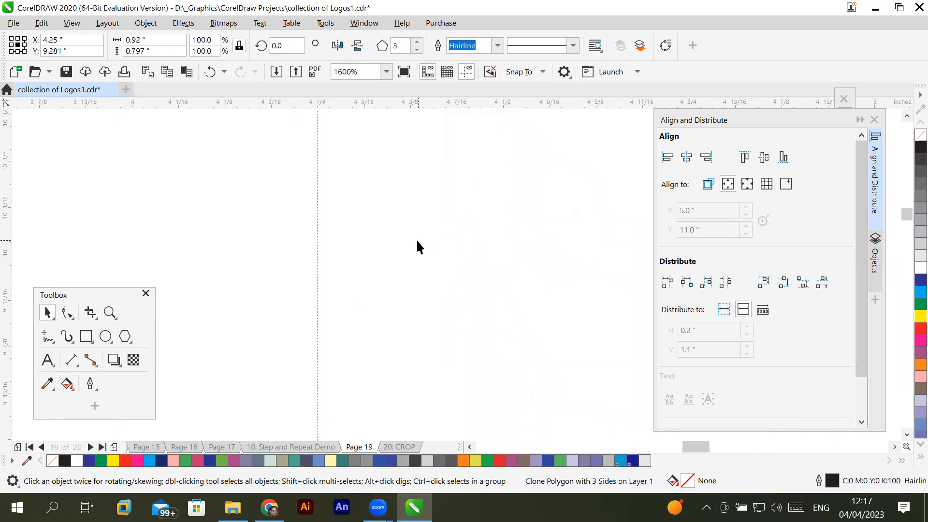
{"action": "scroll", "coordinate": [417, 242], "scroll_direction": "down", "scroll_amount": 2}
{"action": "scroll", "coordinate": [387, 338], "scroll_direction": "up", "scroll_amount": 2}
{"action": "scroll", "coordinate": [387, 335], "scroll_direction": "down", "scroll_amount": 1}
{"action": "scroll", "coordinate": [407, 286], "scroll_direction": "up", "scroll_amount": 3}
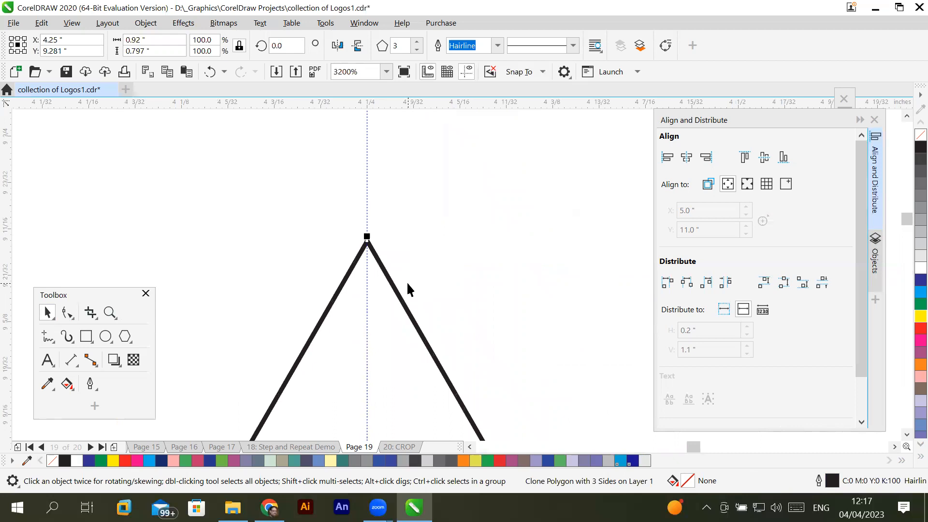
{"action": "scroll", "coordinate": [407, 281], "scroll_direction": "down", "scroll_amount": 7}
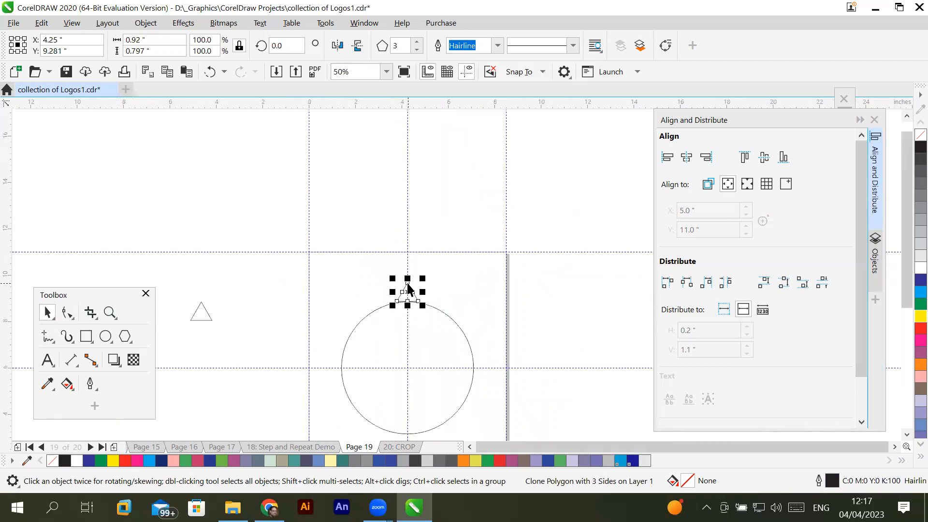
{"action": "scroll", "coordinate": [407, 373], "scroll_direction": "up", "scroll_amount": 2}
{"action": "scroll", "coordinate": [407, 371], "scroll_direction": "down", "scroll_amount": 2}
{"action": "scroll", "coordinate": [414, 348], "scroll_direction": "up", "scroll_amount": 1}
{"action": "scroll", "coordinate": [413, 348], "scroll_direction": "down", "scroll_amount": 1}
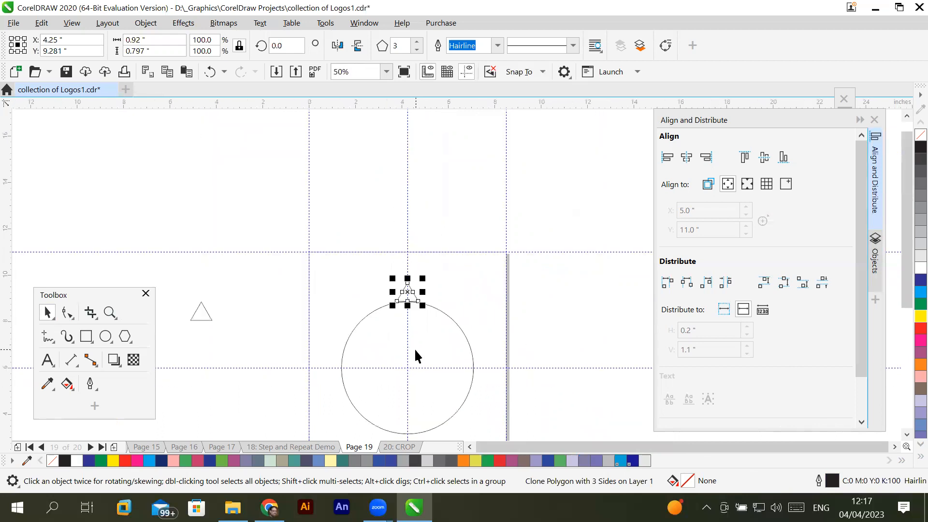
- Switch the triangle clone to its rotation handles with its center of rotation in view
{"action": "left_click", "coordinate": [906, 434]}
{"action": "left_click", "coordinate": [906, 434]}
{"action": "scroll", "coordinate": [460, 325], "scroll_direction": "up", "scroll_amount": 1}
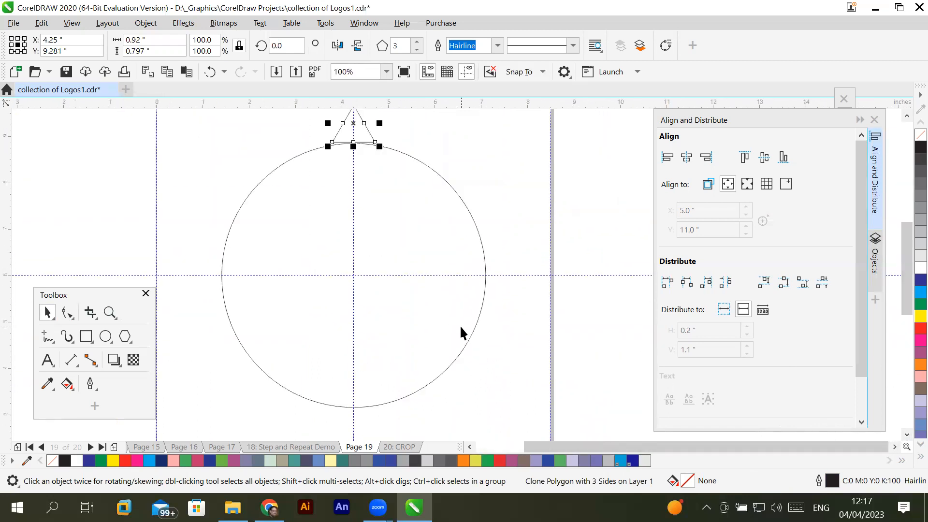
{"action": "left_click", "coordinate": [363, 130]}
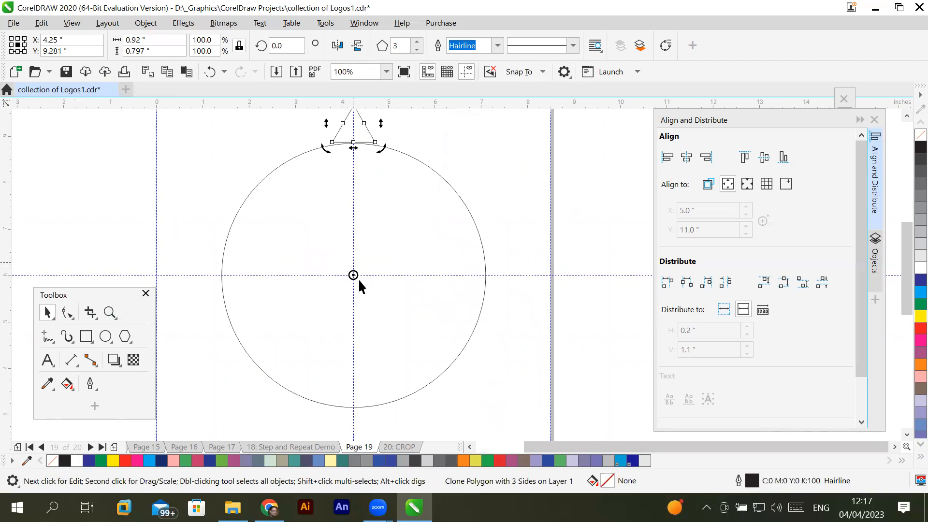
{"action": "left_click", "coordinate": [907, 116]}
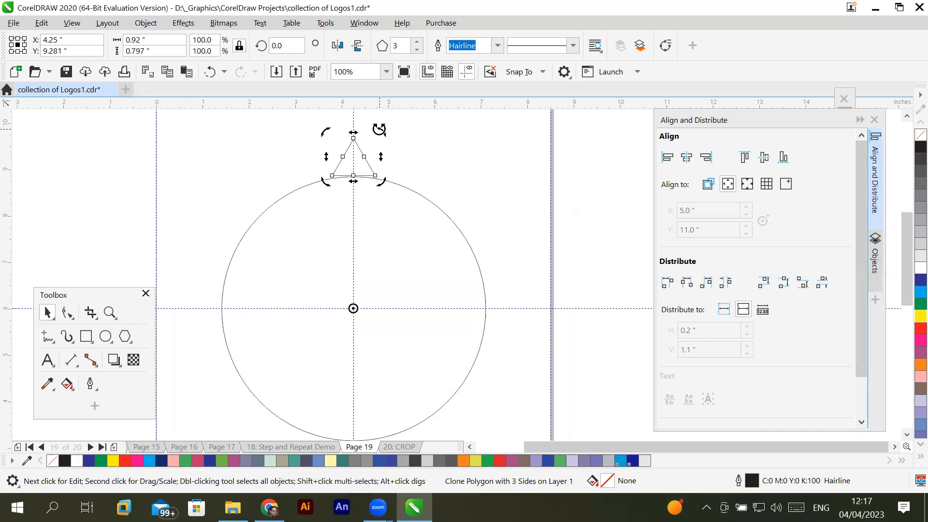
{"action": "left_click_drag", "start_coordinate": [280, 45], "coordinate": [246, 37]}
{"action": "left_click", "coordinate": [284, 45]}
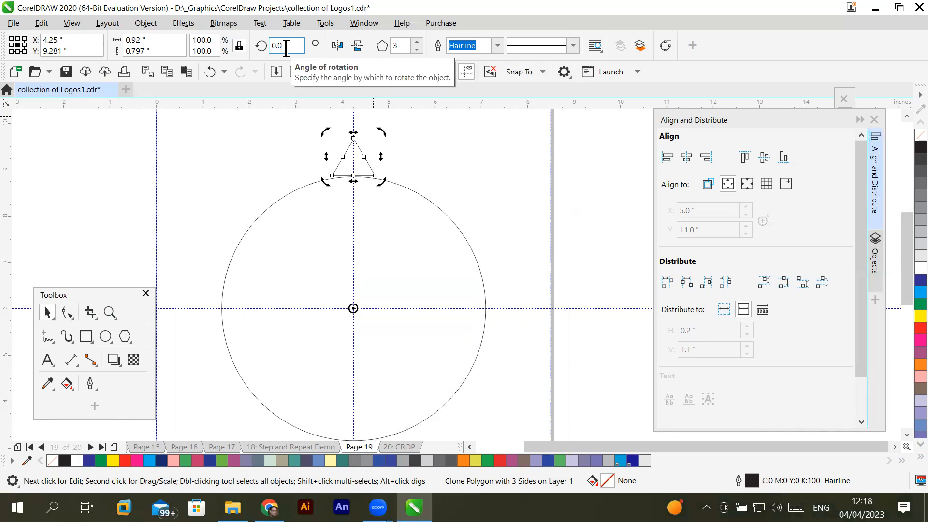
{"action": "left_click_drag", "start_coordinate": [288, 46], "coordinate": [247, 48]}
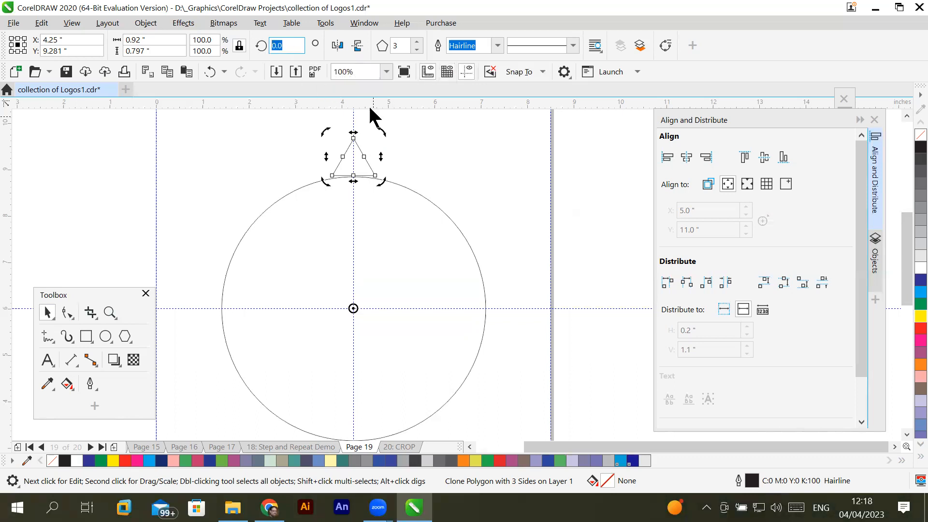
{"action": "left_click_drag", "start_coordinate": [384, 135], "coordinate": [350, 150]}
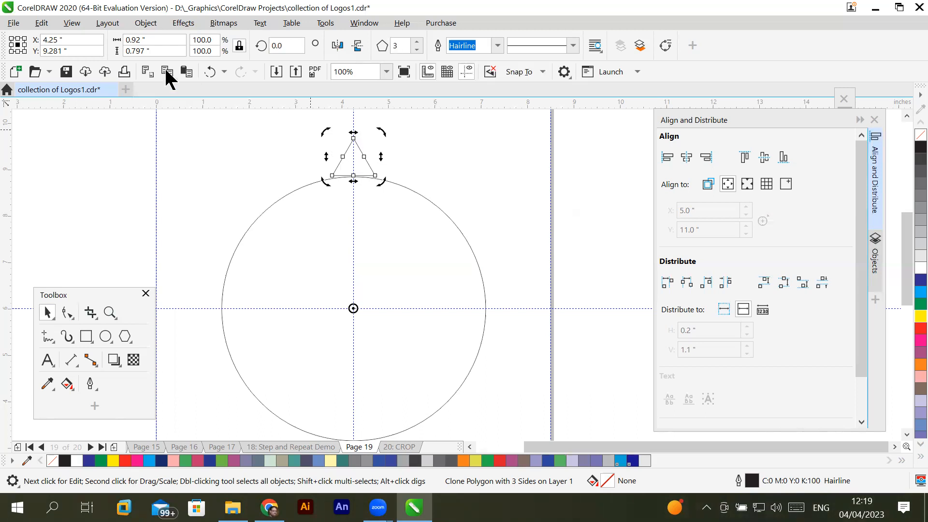
{"action": "left_click_drag", "start_coordinate": [288, 46], "coordinate": [260, 41]}
{"action": "left_click", "coordinate": [296, 47]}
- Open the Windows Calculator and set it to Standard mode
{"action": "left_click", "coordinate": [52, 507]}
{"action": "type", "text": "calc"}
{"action": "key", "text": "Return"}
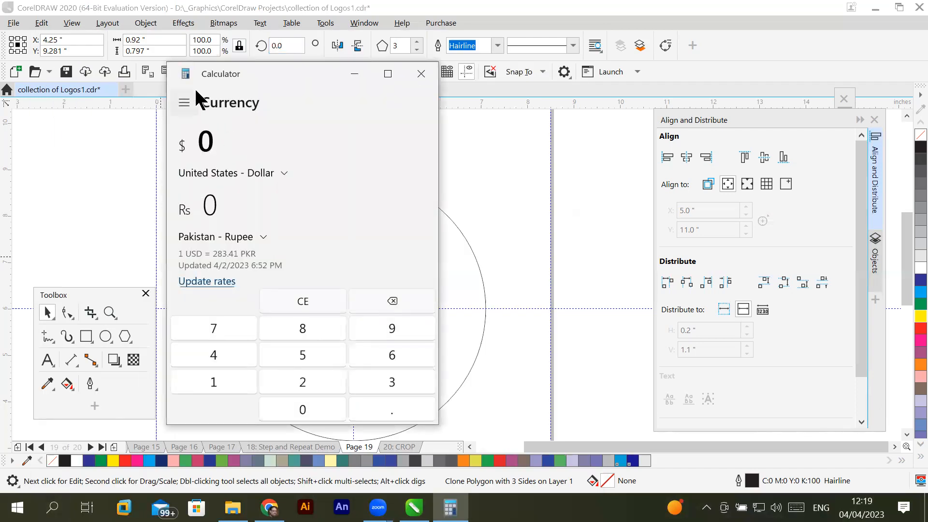
{"action": "left_click", "coordinate": [186, 103]}
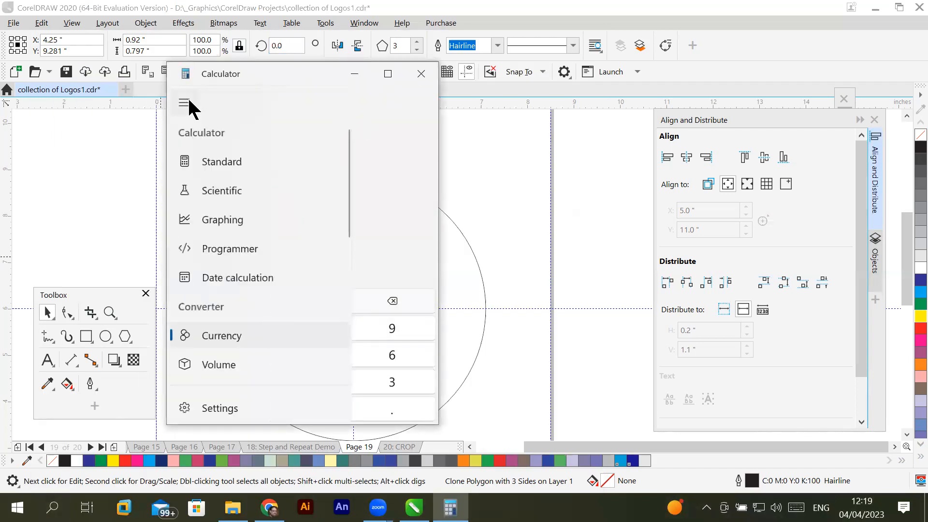
{"action": "left_click", "coordinate": [222, 162]}
- Calculate 360 ÷ 22, highlight the result up to its second decimal and close the Calculator
{"action": "left_click", "coordinate": [324, 367]}
{"action": "left_click", "coordinate": [333, 328]}
{"action": "left_click", "coordinate": [273, 408]}
{"action": "left_click", "coordinate": [406, 260]}
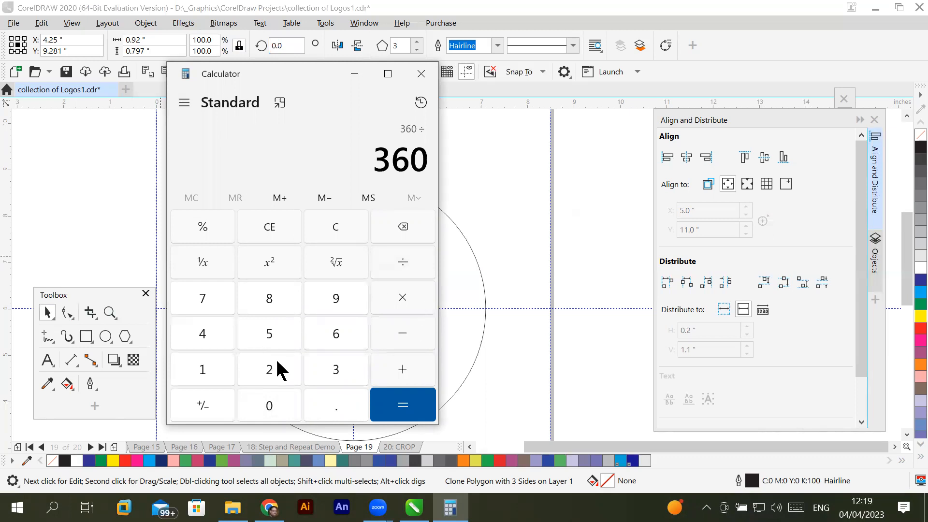
{"action": "double_click", "coordinate": [282, 374]}
{"action": "left_click", "coordinate": [400, 406]}
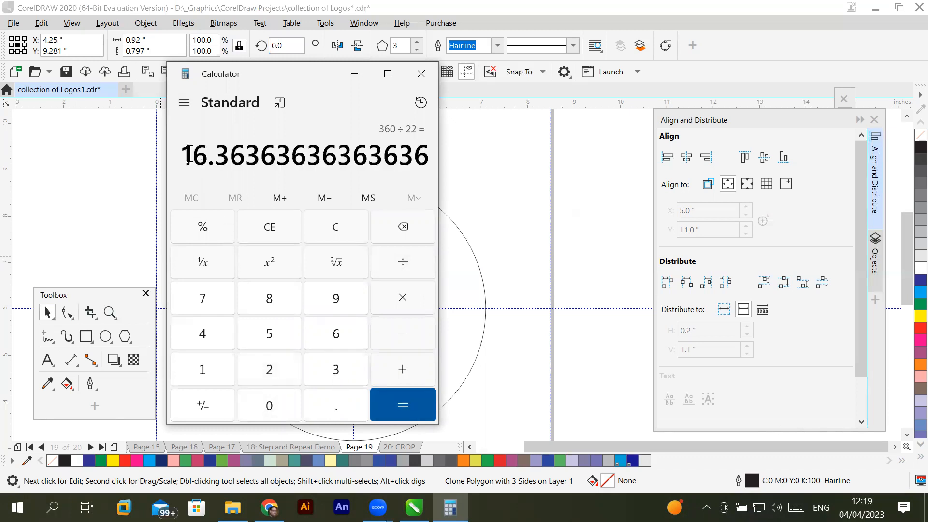
{"action": "left_click_drag", "start_coordinate": [184, 155], "coordinate": [244, 159]}
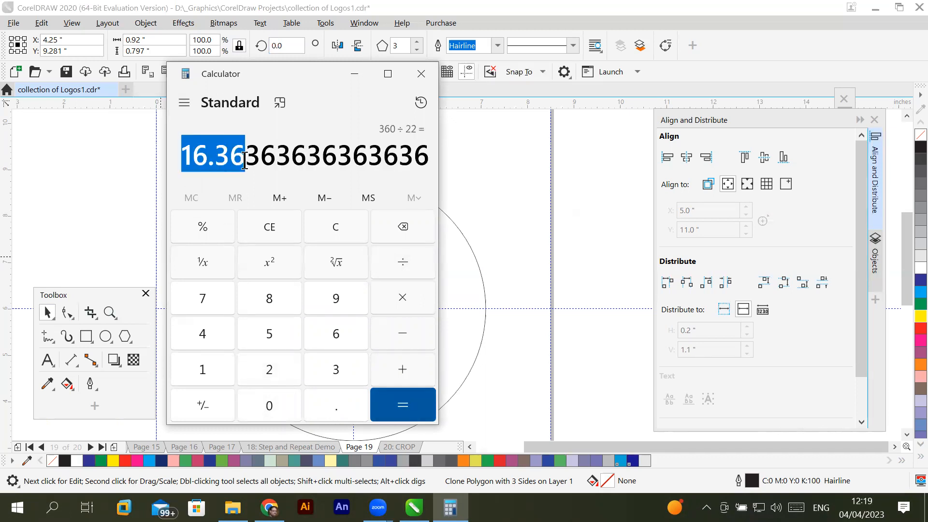
{"action": "left_click", "coordinate": [421, 73]}
- Rotate the triangle clone around the circle's center by an angle of 16.36 degrees
{"action": "left_click_drag", "start_coordinate": [291, 43], "coordinate": [201, 43]}
{"action": "type", "text": "16.3"}
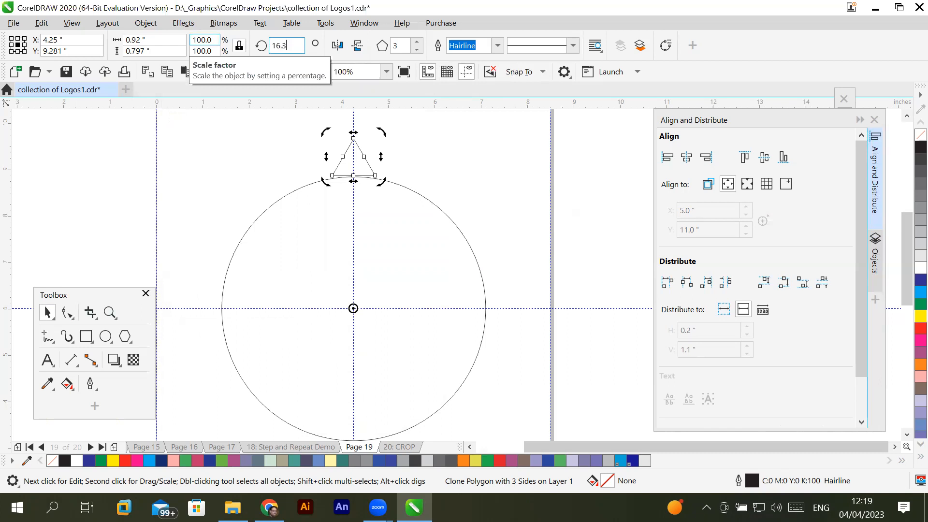
{"action": "type", "text": "6"}
{"action": "key", "text": "Return"}
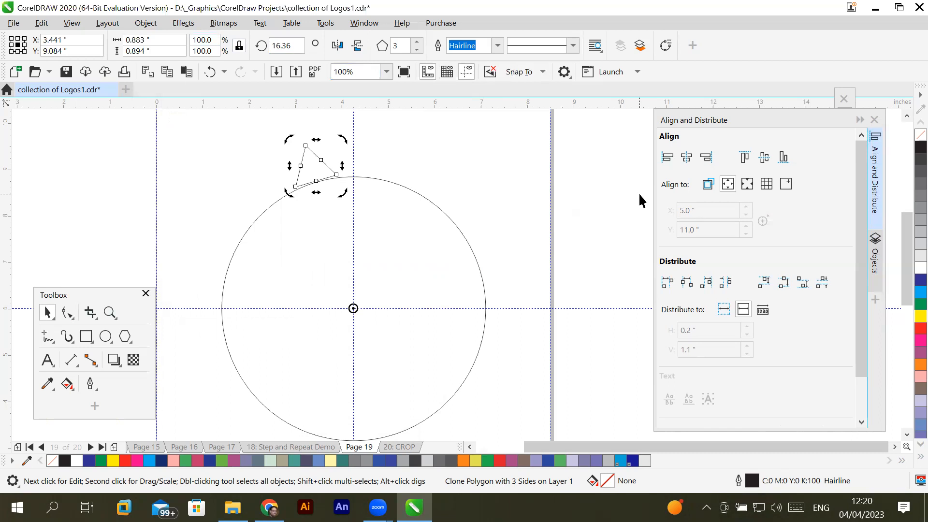
- Try nudging the rotated triangle clone down one increment, and undo the nudge
{"action": "key", "text": "Down"}
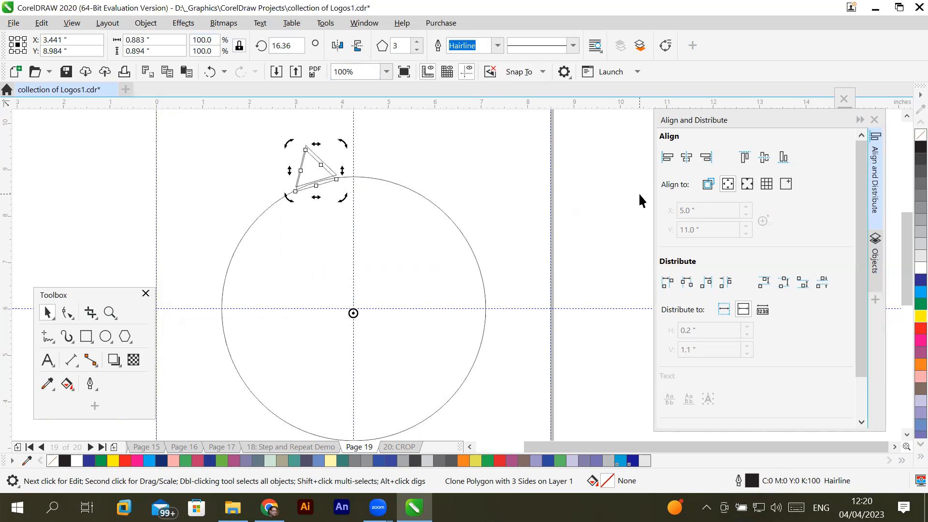
{"action": "key", "text": "ctrl+z"}
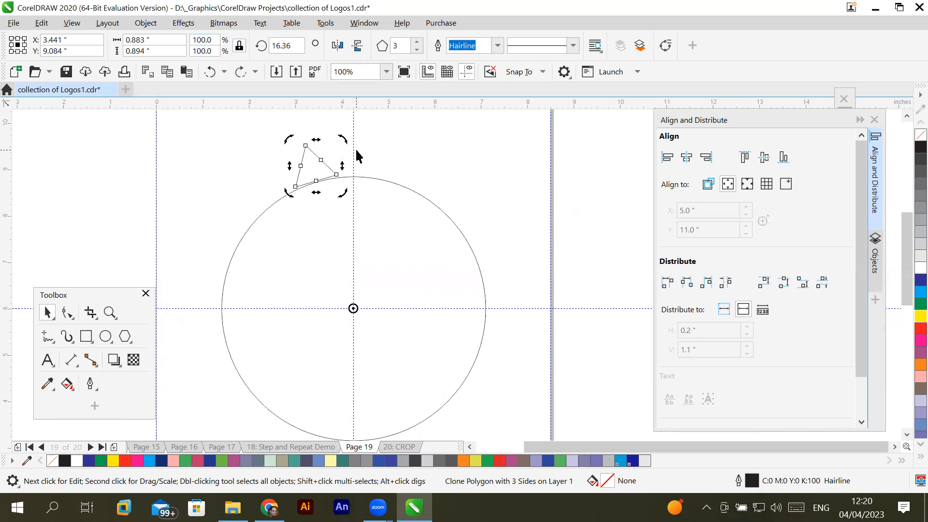
- Try repeating the triangle clone's 16.36-degree rotation three times, and undo all rotations back to the upright position
{"action": "key", "text": "ctrl+r"}
{"action": "key", "text": "ctrl+r"}
{"action": "key", "text": "ctrl+r"}
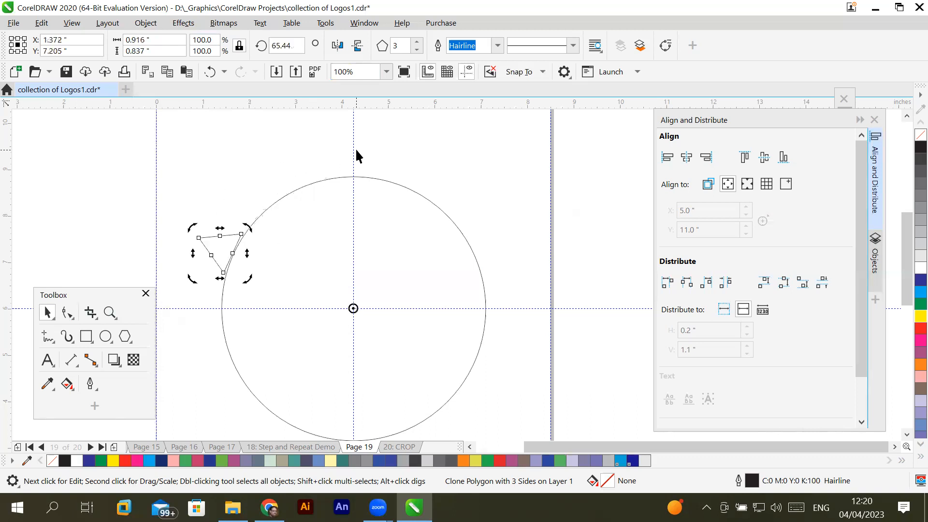
{"action": "key", "text": "ctrl+z"}
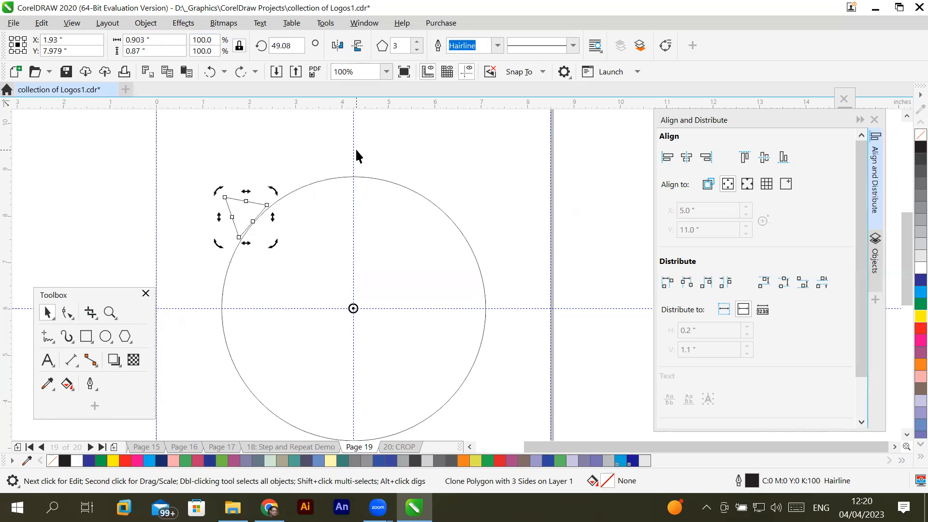
{"action": "key", "text": "ctrl+z"}
{"action": "key", "text": "ctrl+z"}
{"action": "key", "text": "ctrl+z"}
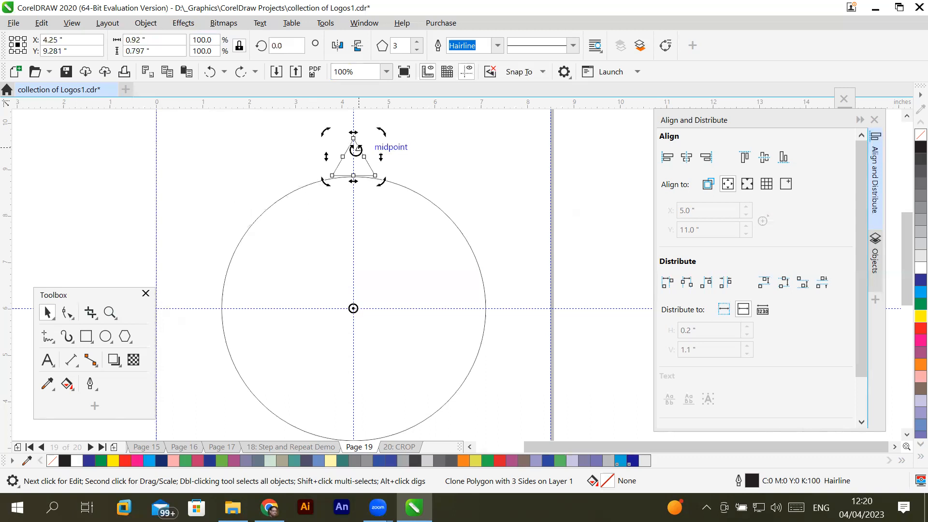
- Select the triangle clone in rotation mode, open the Transform docker's Rotate settings and collapse the Align and Distribute docker
{"action": "left_click", "coordinate": [354, 162]}
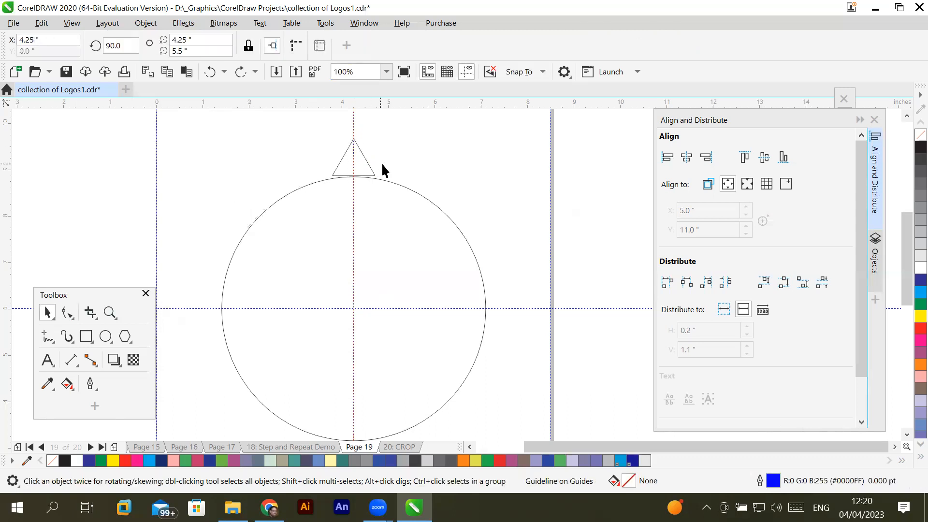
{"action": "left_click", "coordinate": [366, 163]}
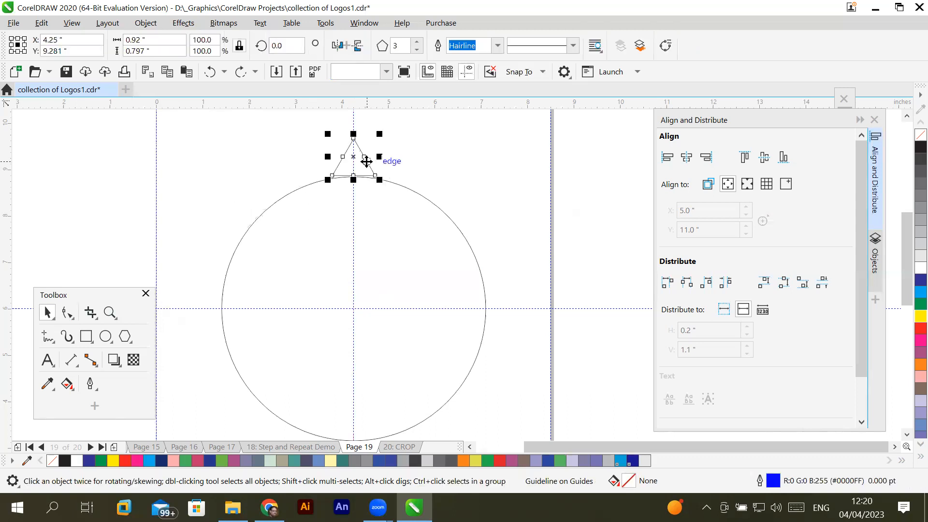
{"action": "left_click", "coordinate": [366, 162]}
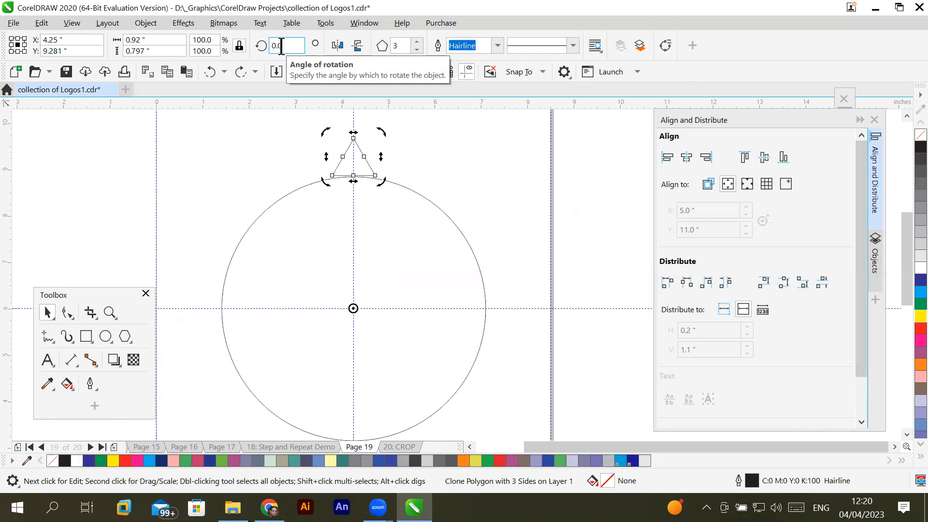
{"action": "left_click", "coordinate": [363, 23]}
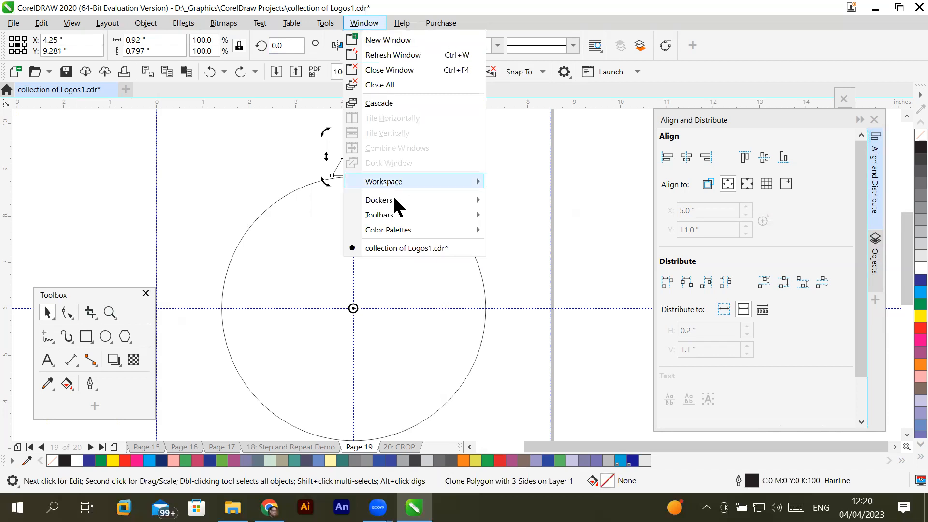
{"action": "mouse_move", "coordinate": [393, 197]}
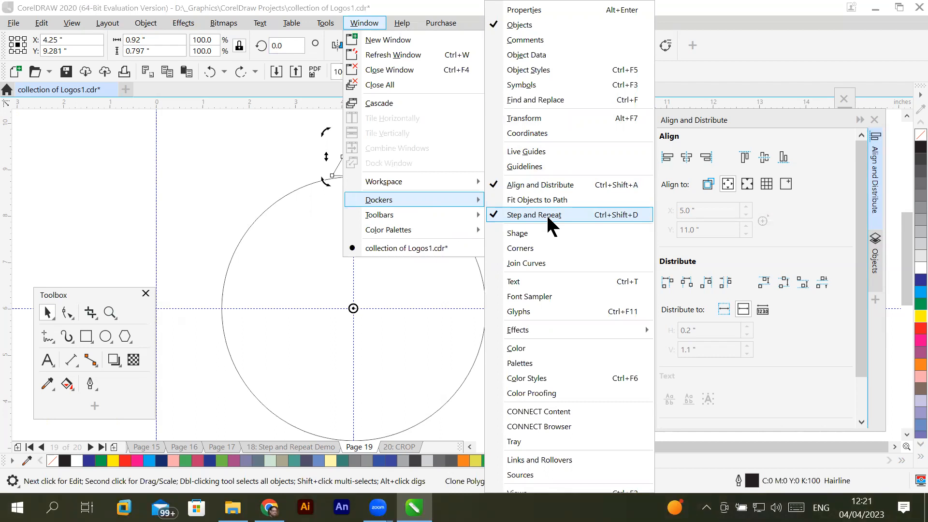
{"action": "left_click", "coordinate": [586, 118]}
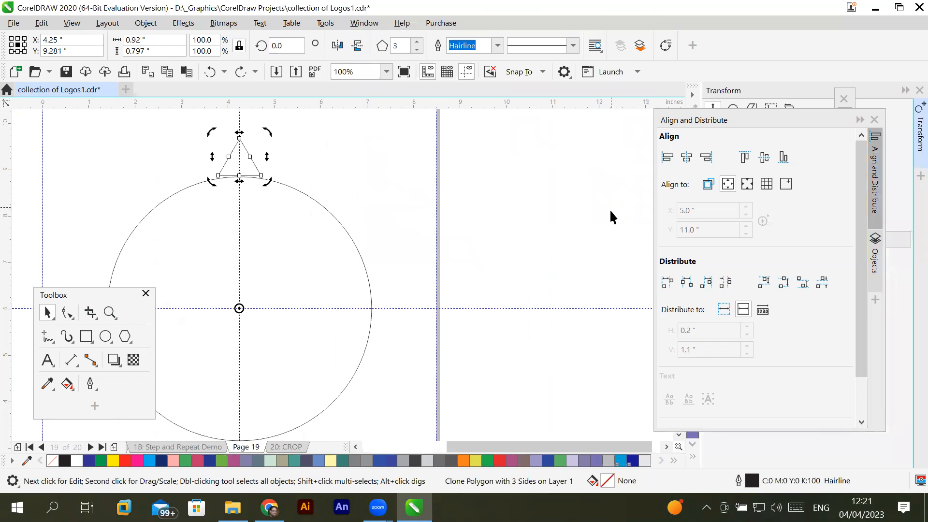
{"action": "left_click", "coordinate": [861, 120]}
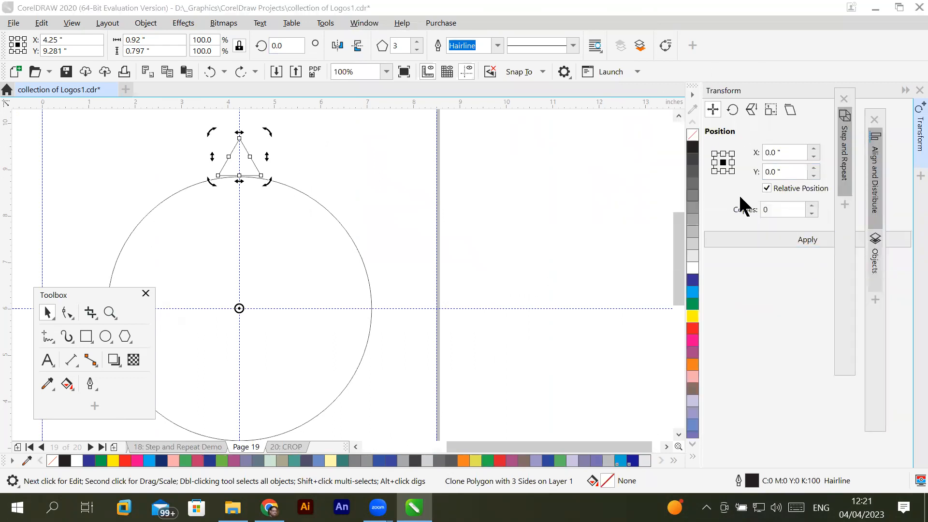
{"action": "left_click", "coordinate": [732, 106]}
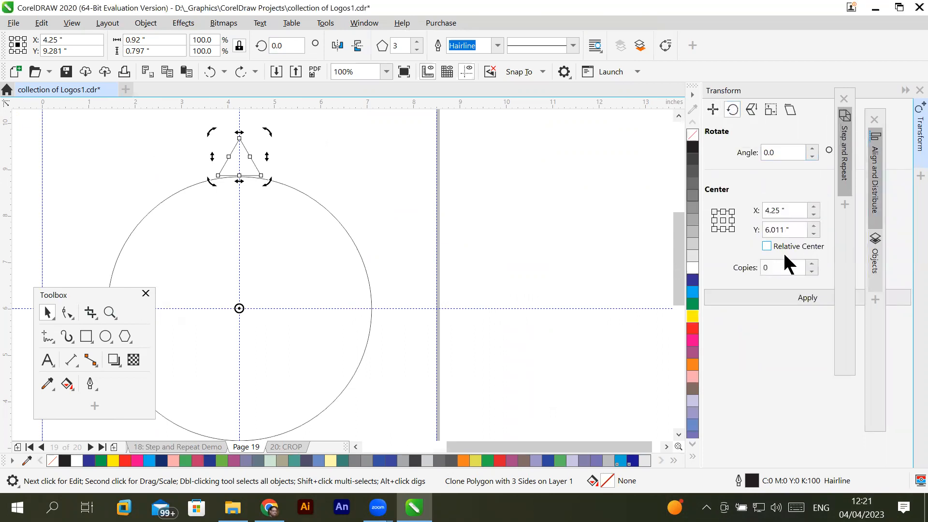
- Set the rotation angle for the triangle clone to 16.36 degrees
{"action": "left_click", "coordinate": [783, 153]}
{"action": "left_click_drag", "start_coordinate": [790, 153], "coordinate": [745, 153]}
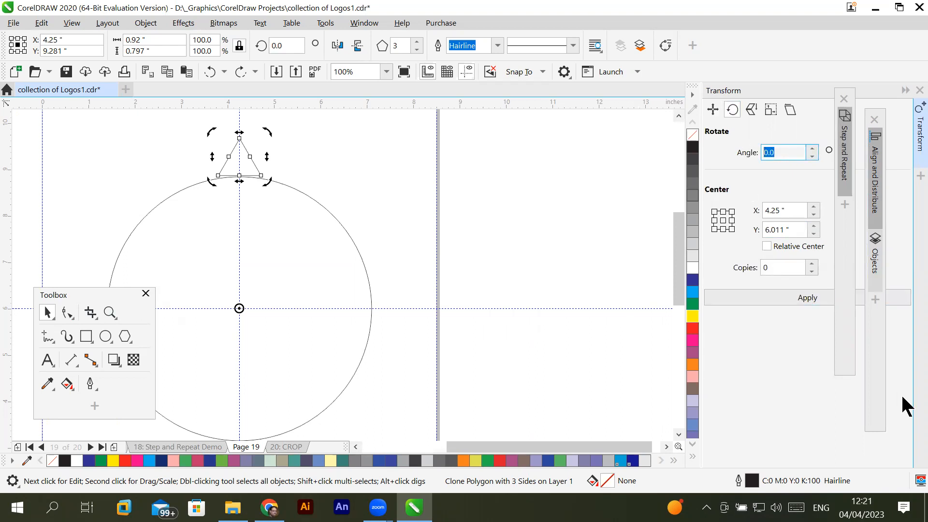
{"action": "type", "text": "16.36"}
- Try applying the rotation around the circle's center with 22 copies of the triangle clone, and undo it
{"action": "left_click", "coordinate": [811, 264]}
{"action": "left_click", "coordinate": [811, 264]}
{"action": "left_click", "coordinate": [811, 264]}
{"action": "left_click", "coordinate": [811, 264]}
{"action": "left_click", "coordinate": [812, 264]}
{"action": "left_click", "coordinate": [811, 264]}
{"action": "left_click", "coordinate": [811, 264]}
{"action": "left_click", "coordinate": [811, 264]}
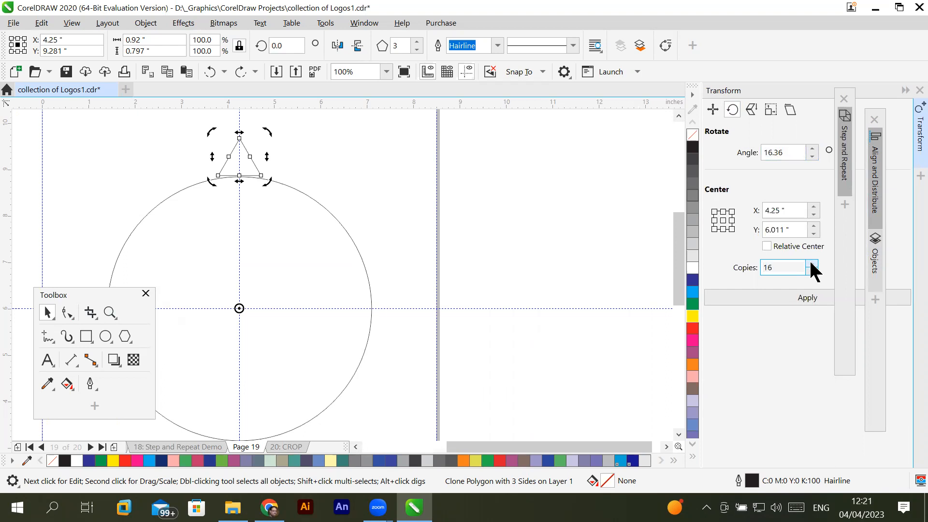
{"action": "left_click", "coordinate": [811, 264]}
{"action": "left_click", "coordinate": [811, 264]}
{"action": "left_click", "coordinate": [811, 264]}
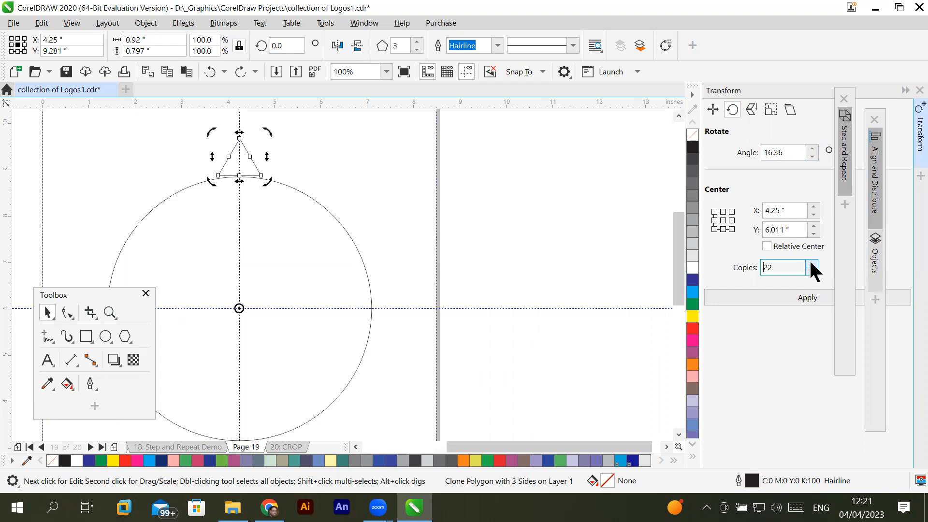
{"action": "left_click", "coordinate": [812, 298]}
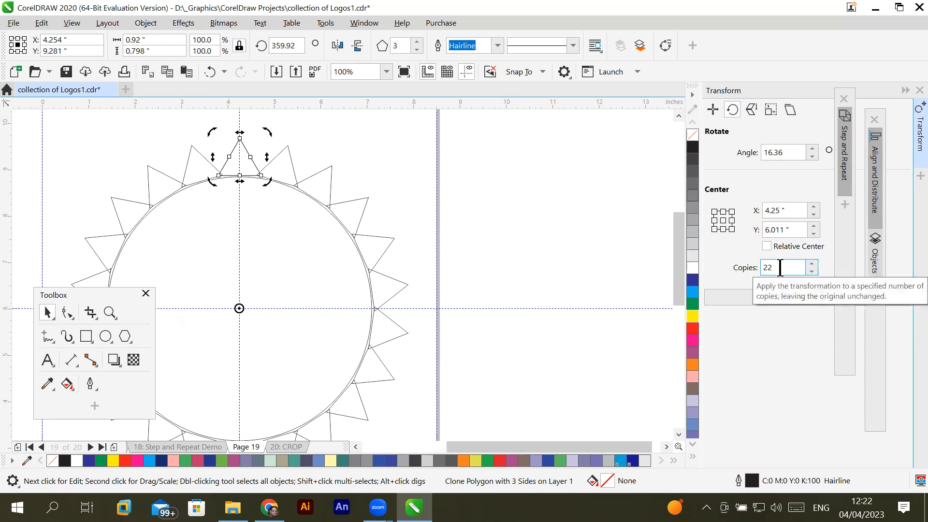
{"action": "key", "text": "ctrl+z"}
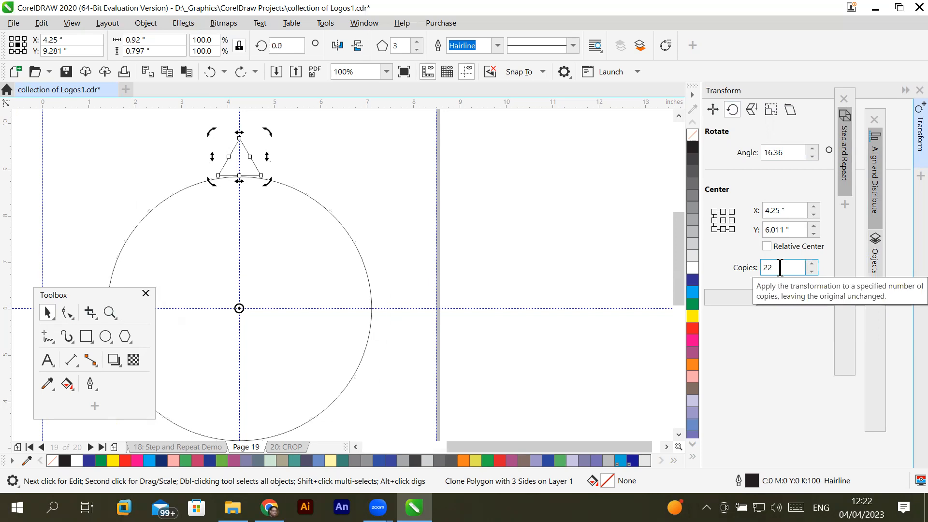
- Reduce the number of copies to 10 and apply the rotation to the triangle clone at the circle's top
{"action": "left_click", "coordinate": [808, 269]}
{"action": "left_click", "coordinate": [808, 268]}
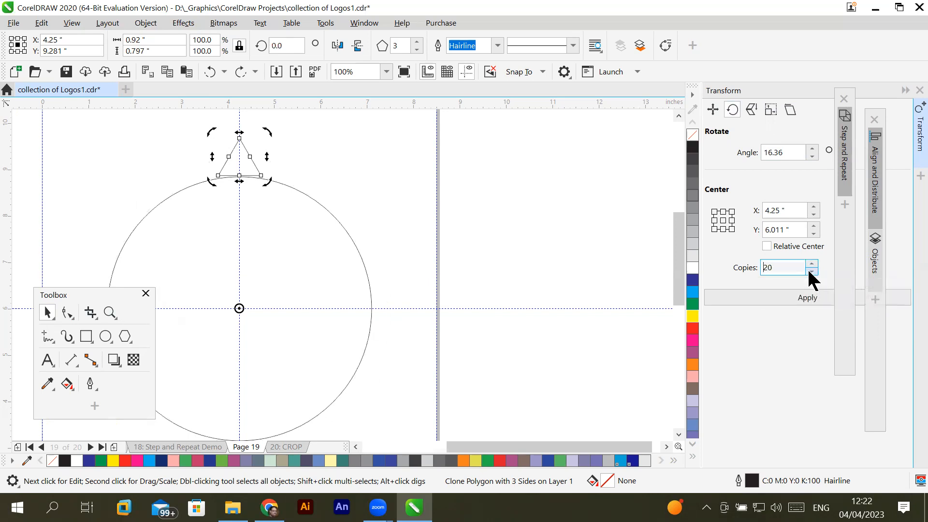
{"action": "left_click", "coordinate": [809, 272]}
{"action": "left_click", "coordinate": [809, 272]}
{"action": "left_click", "coordinate": [809, 272]}
{"action": "left_click", "coordinate": [809, 272]}
{"action": "left_click", "coordinate": [809, 272]}
{"action": "left_click", "coordinate": [809, 271]}
{"action": "left_click", "coordinate": [810, 272]}
{"action": "left_click", "coordinate": [810, 272]}
{"action": "left_click", "coordinate": [809, 272]}
{"action": "left_click", "coordinate": [810, 272]}
{"action": "left_click", "coordinate": [798, 297]}
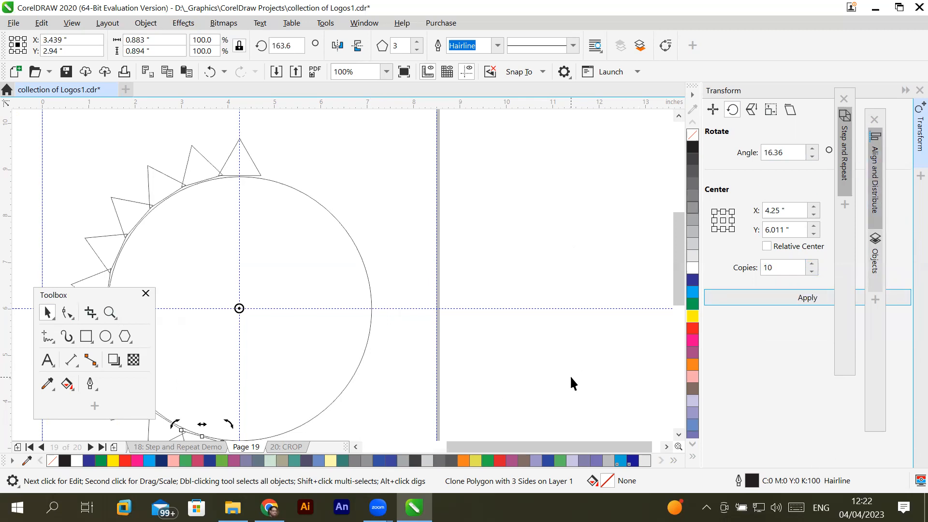
{"action": "scroll", "coordinate": [570, 375], "scroll_direction": "down", "scroll_amount": 1}
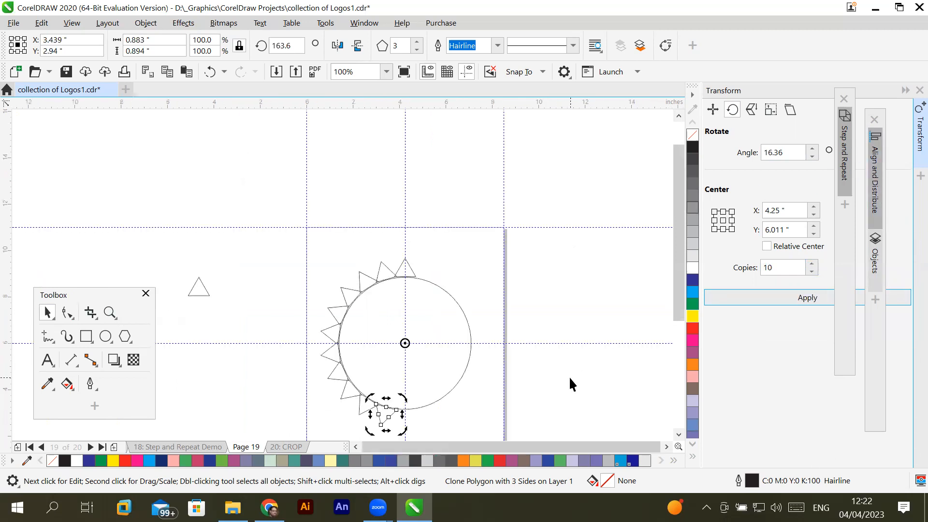
{"action": "left_click", "coordinate": [679, 434]}
{"action": "scroll", "coordinate": [431, 362], "scroll_direction": "up", "scroll_amount": 1}
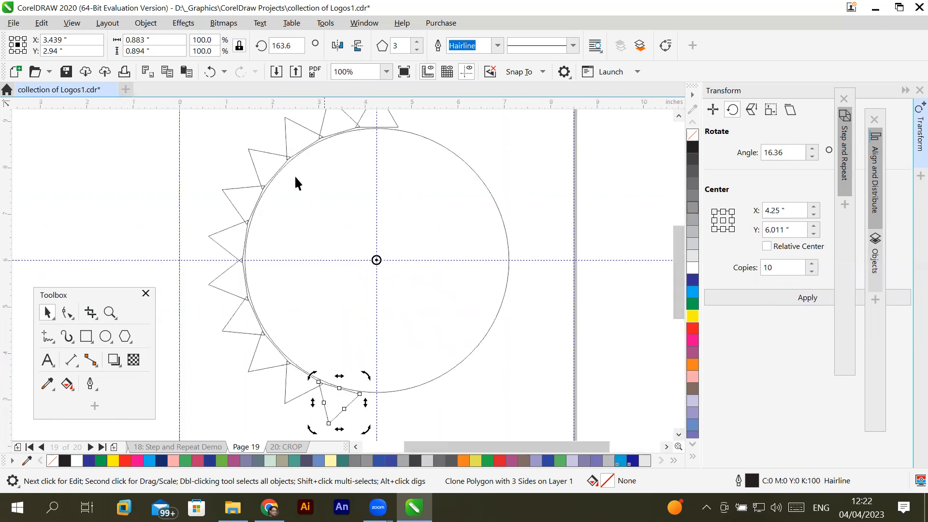
- Set the number of copies to 22 and apply the rotation to the last triangle of the partial ring
{"action": "left_click", "coordinate": [780, 269]}
{"action": "left_click", "coordinate": [813, 263]}
{"action": "left_click", "coordinate": [813, 263]}
{"action": "left_click", "coordinate": [813, 263]}
{"action": "left_click", "coordinate": [813, 263]}
{"action": "left_click", "coordinate": [813, 263]}
{"action": "left_click", "coordinate": [813, 263]}
{"action": "left_click", "coordinate": [813, 263]}
{"action": "left_click", "coordinate": [813, 263]}
{"action": "left_click", "coordinate": [813, 263]}
{"action": "left_click", "coordinate": [813, 263]}
{"action": "left_click", "coordinate": [798, 296]}
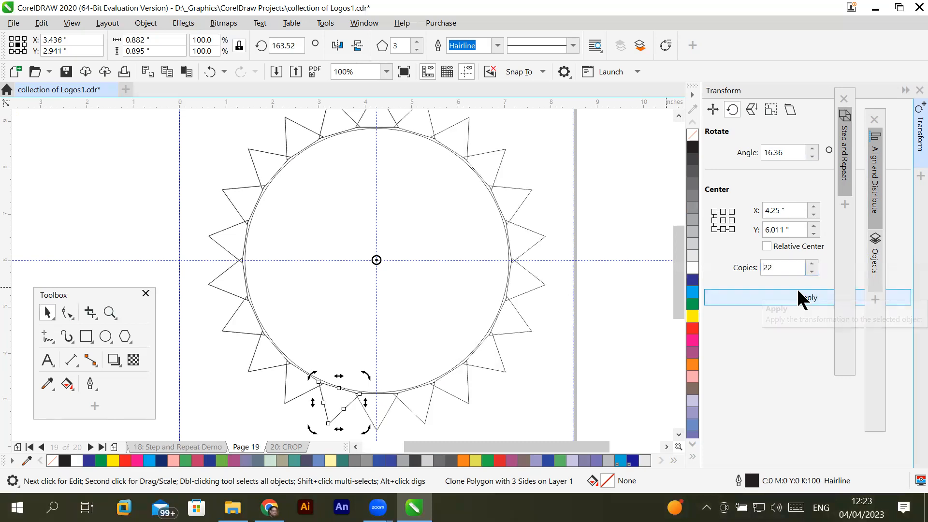
- Try applying the rotation with 18 copies, and undo all the copies back to the single triangle clone
{"action": "left_click", "coordinate": [813, 272]}
{"action": "left_click", "coordinate": [813, 271]}
{"action": "left_click", "coordinate": [813, 271]}
{"action": "left_click", "coordinate": [813, 271]}
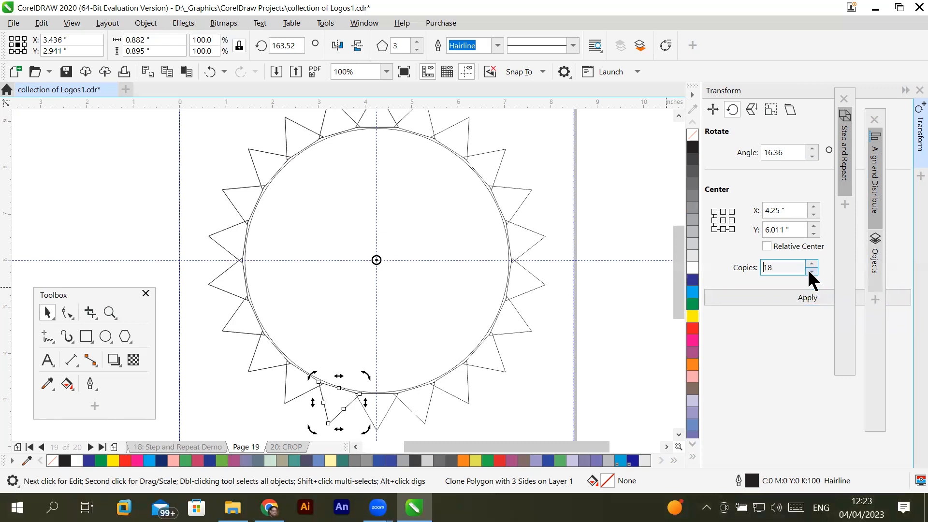
{"action": "left_click", "coordinate": [748, 298]}
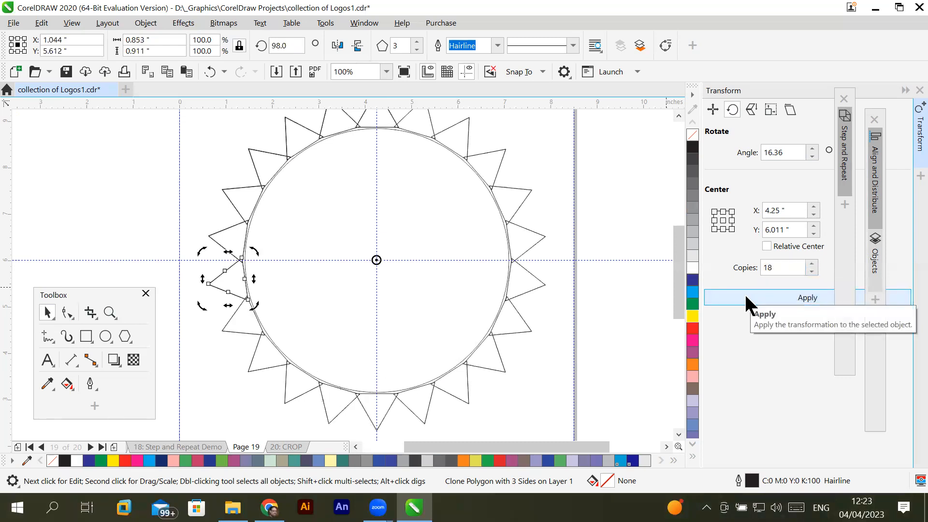
{"action": "key", "text": "ctrl+z"}
{"action": "key", "text": "ctrl+z"}
{"action": "key", "text": "ctrl+z"}
{"action": "key", "text": "ctrl+z"}
{"action": "key", "text": "ctrl+z"}
{"action": "key", "text": "ctrl+z"}
{"action": "key", "text": "ctrl+z"}
{"action": "key", "text": "ctrl+z"}
{"action": "key", "text": "ctrl+z"}
{"action": "key", "text": "ctrl+z"}
{"action": "key", "text": "ctrl+z"}
{"action": "key", "text": "ctrl+z"}
{"action": "key", "text": "ctrl+z"}
{"action": "key", "text": "ctrl+z"}
{"action": "key", "text": "ctrl+z"}
{"action": "key", "text": "ctrl+z"}
{"action": "key", "text": "ctrl+z"}
{"action": "key", "text": "ctrl+z"}
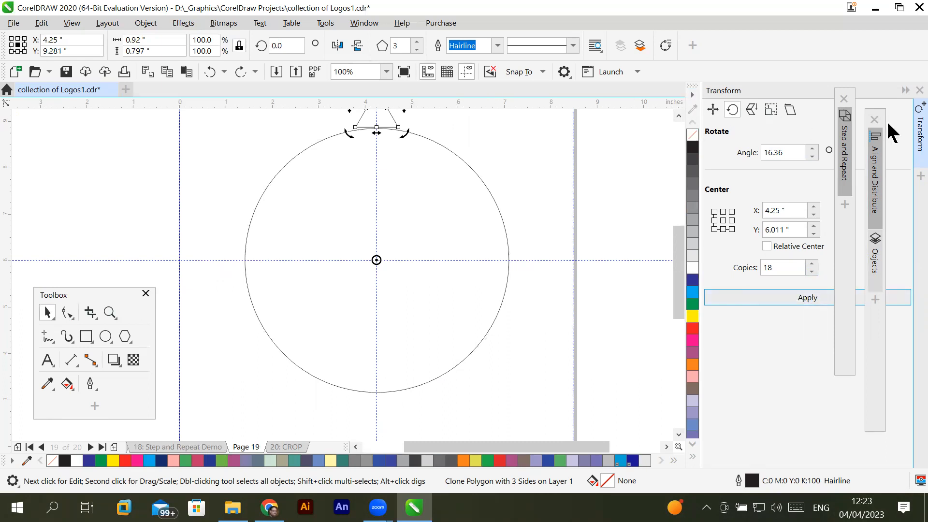
- Duplicate the triangle clone rotated 90 degrees around the circle's center, and repeat the duplication twice
{"action": "scroll", "coordinate": [678, 288], "scroll_direction": "up", "scroll_amount": 2}
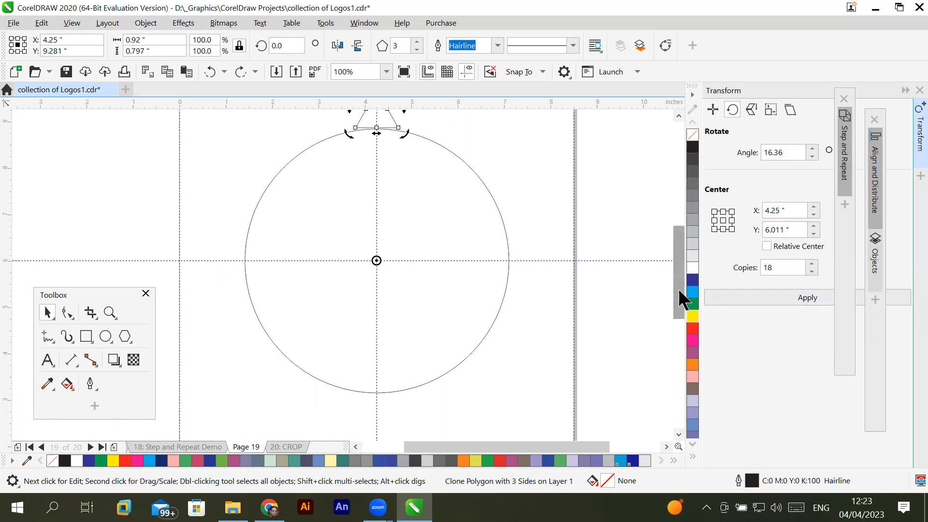
{"action": "scroll", "coordinate": [677, 290], "scroll_direction": "up", "scroll_amount": 1}
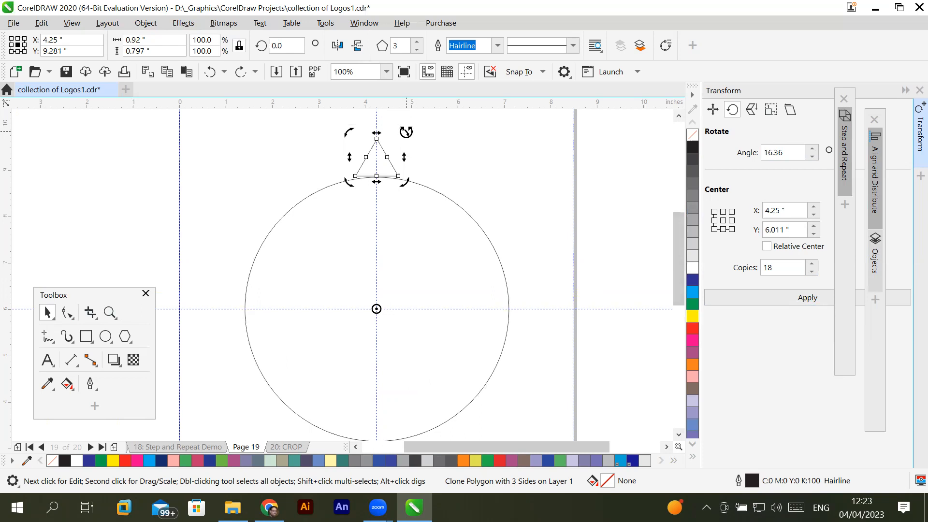
{"action": "left_click_drag", "start_coordinate": [406, 131], "coordinate": [343, 155]}
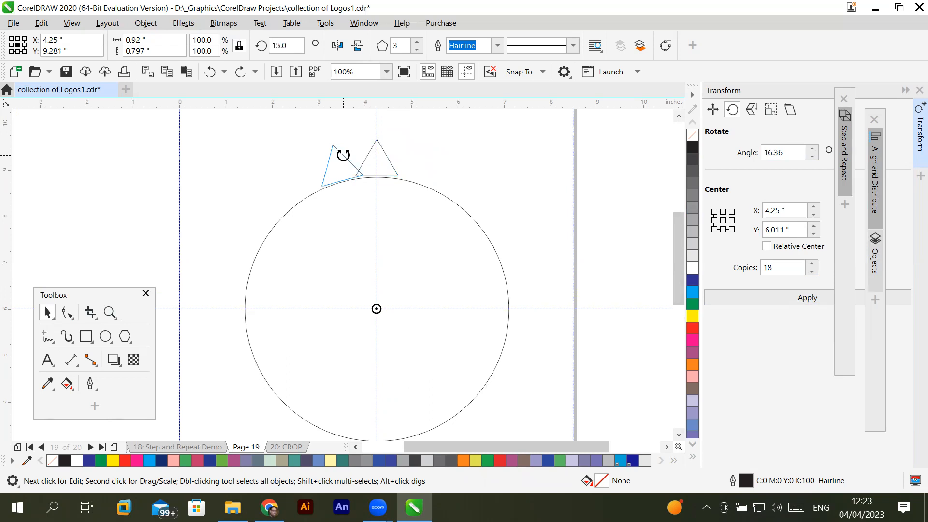
{"action": "left_click_drag", "start_coordinate": [343, 156], "coordinate": [266, 291]}
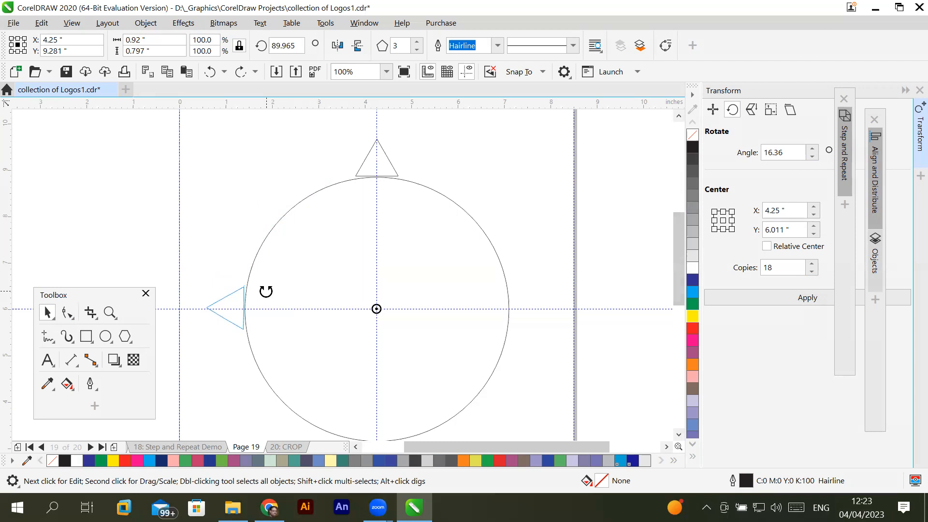
{"action": "mouse_move", "coordinate": [266, 291]}
{"action": "left_mouse_down"}
{"action": "mouse_move", "coordinate": [364, 184]}
{"action": "mouse_move", "coordinate": [333, 207]}
{"action": "mouse_move", "coordinate": [314, 232]}
{"action": "mouse_move", "coordinate": [370, 193]}
{"action": "mouse_move", "coordinate": [331, 213]}
{"action": "mouse_move", "coordinate": [296, 257]}
{"action": "mouse_move", "coordinate": [281, 295]}
{"action": "left_mouse_up"}
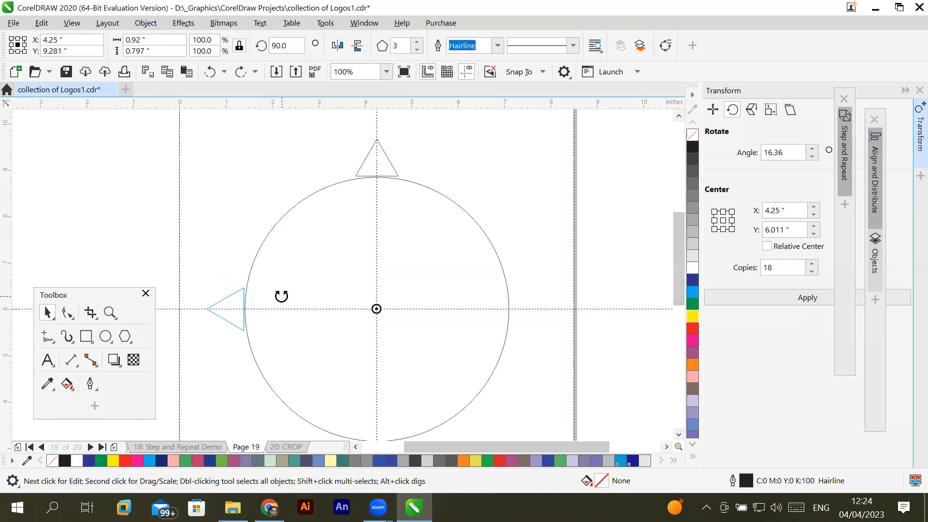
{"action": "left_click_drag", "start_coordinate": [281, 295], "coordinate": [280, 294]}
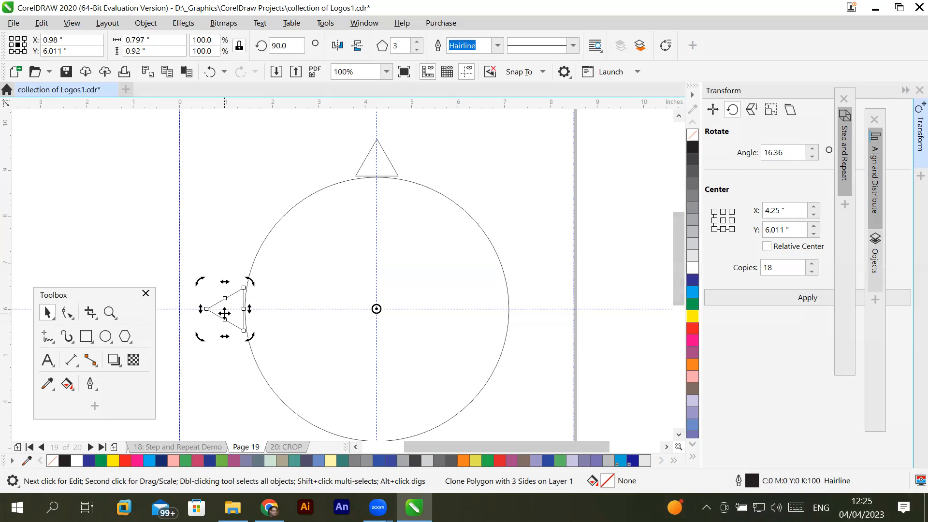
{"action": "key", "text": "ctrl+r"}
{"action": "key", "text": "ctrl+r"}
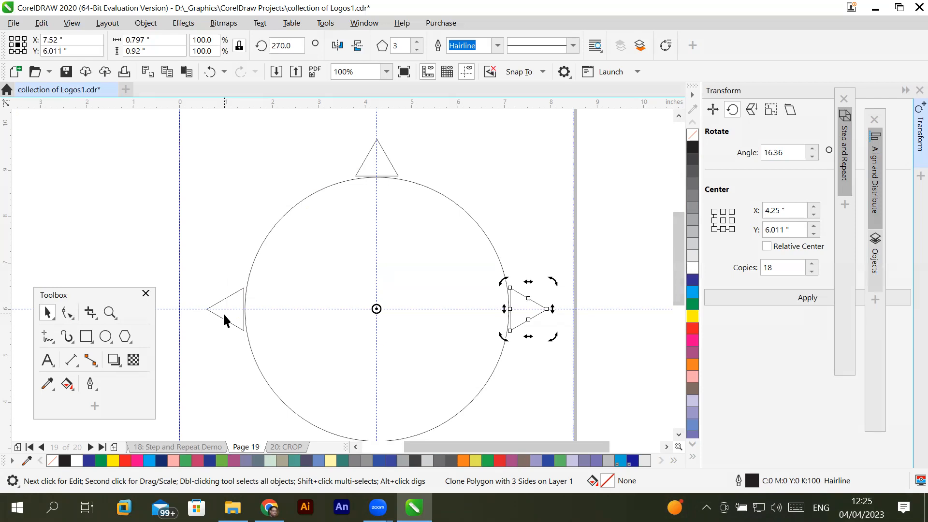
- Look up the Repeat Duplicate command, undo the three duplicates and put the triangle clone back in rotation mode
{"action": "left_click", "coordinate": [35, 23]}
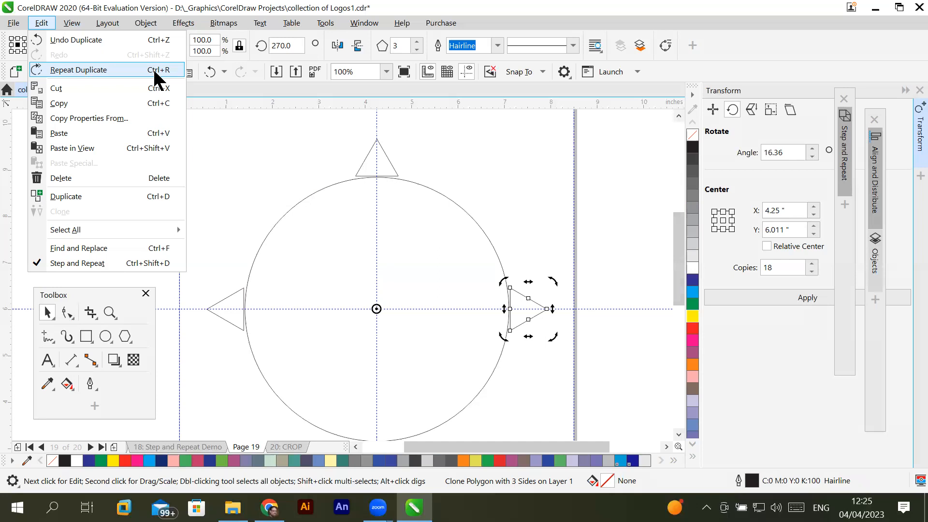
{"action": "left_click", "coordinate": [537, 181]}
{"action": "key", "text": "ctrl+z"}
{"action": "key", "text": "ctrl+z"}
{"action": "key", "text": "ctrl+z"}
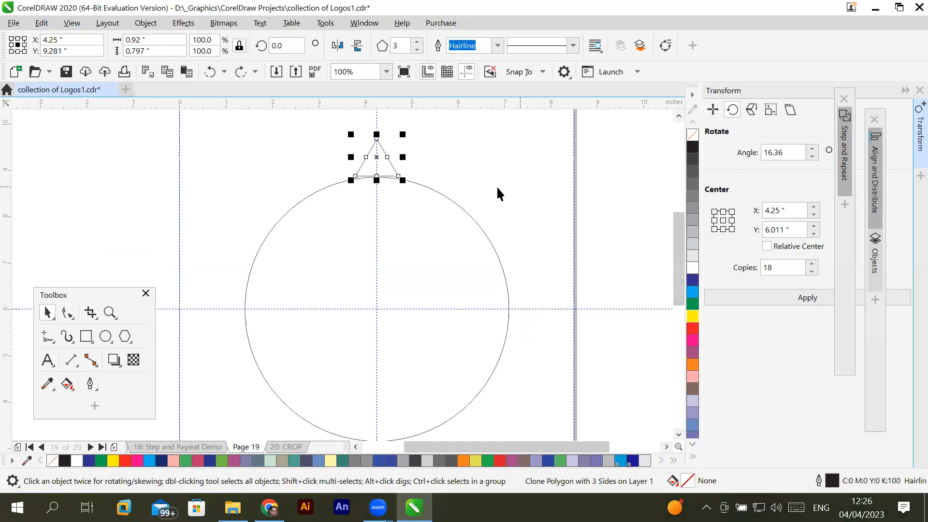
{"action": "left_click", "coordinate": [382, 158]}
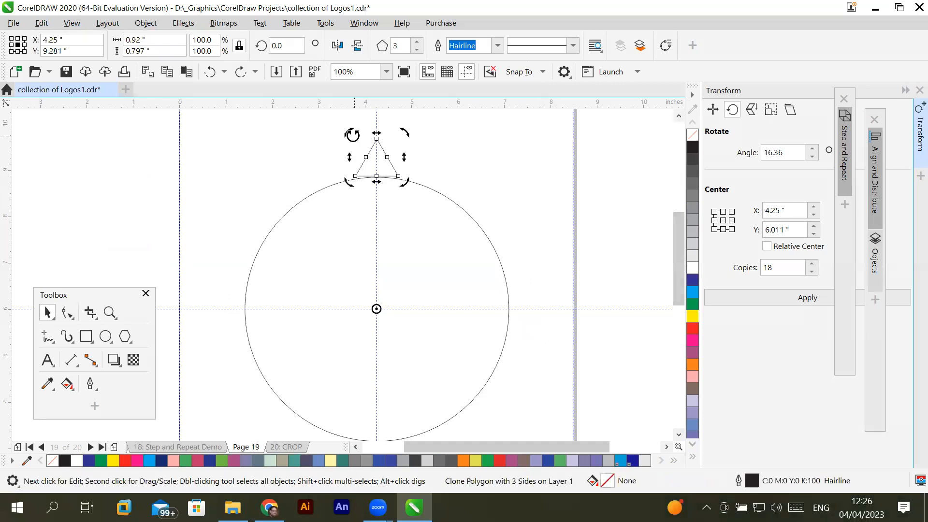
- Duplicate the top triangle clone at a rotation angle of 330 degrees around the circle's center
{"action": "key", "text": "Escape"}
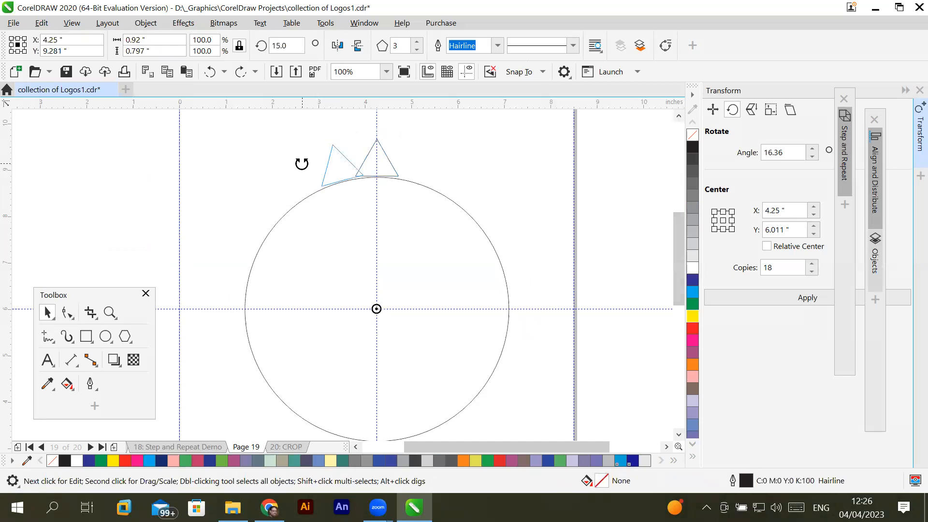
{"action": "left_click_drag", "start_coordinate": [295, 168], "coordinate": [290, 177]}
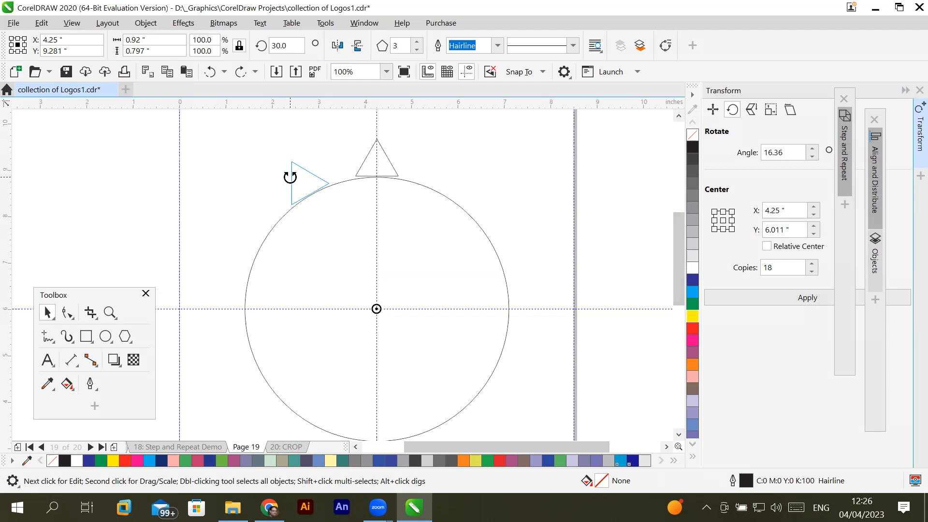
{"action": "left_click_drag", "start_coordinate": [290, 177], "coordinate": [458, 167]}
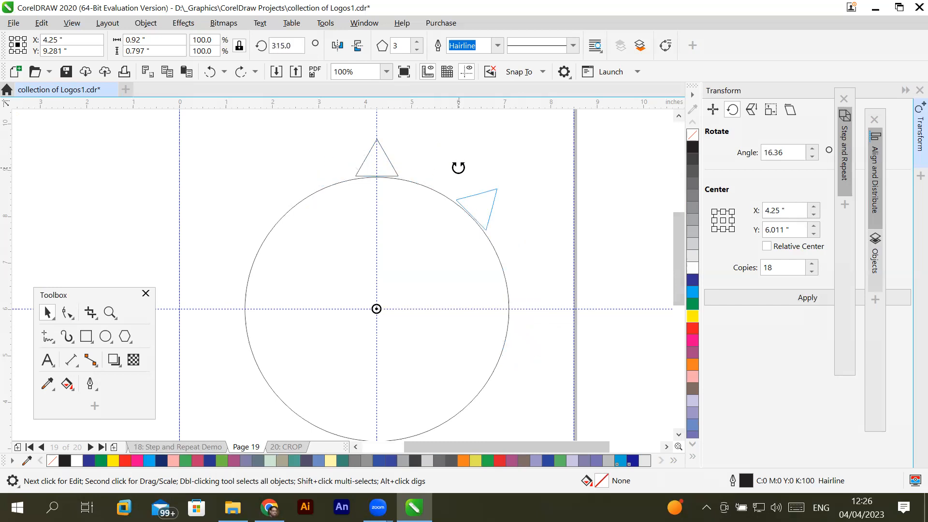
{"action": "left_click_drag", "start_coordinate": [459, 167], "coordinate": [432, 164]}
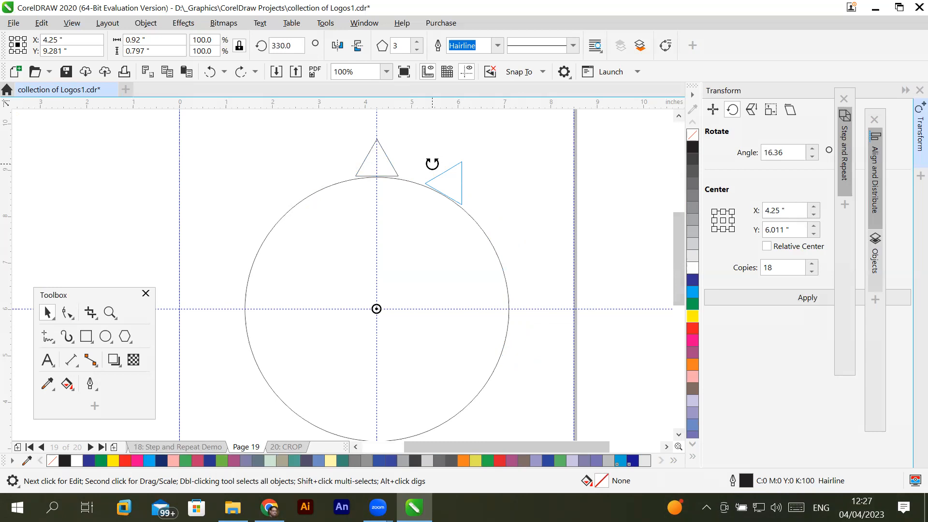
{"action": "left_click_drag", "start_coordinate": [431, 164], "coordinate": [433, 168]}
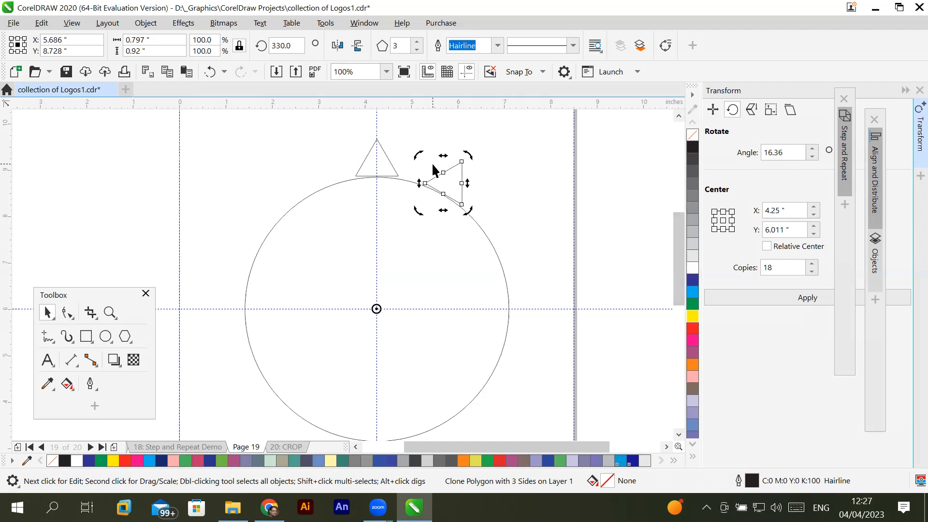
- Repeat the rotated duplication in 30-degree steps until the triangles go all the way around the circle
{"action": "left_click", "coordinate": [39, 23]}
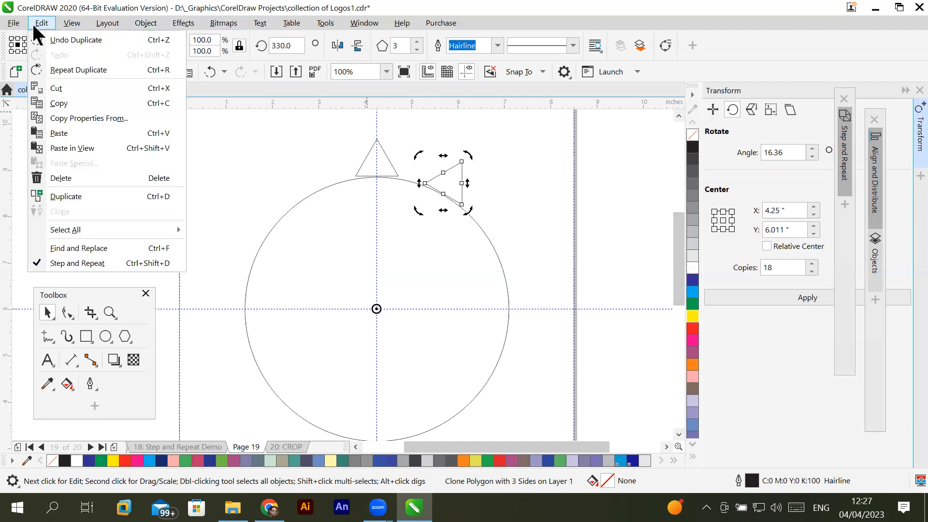
{"action": "left_click", "coordinate": [87, 70]}
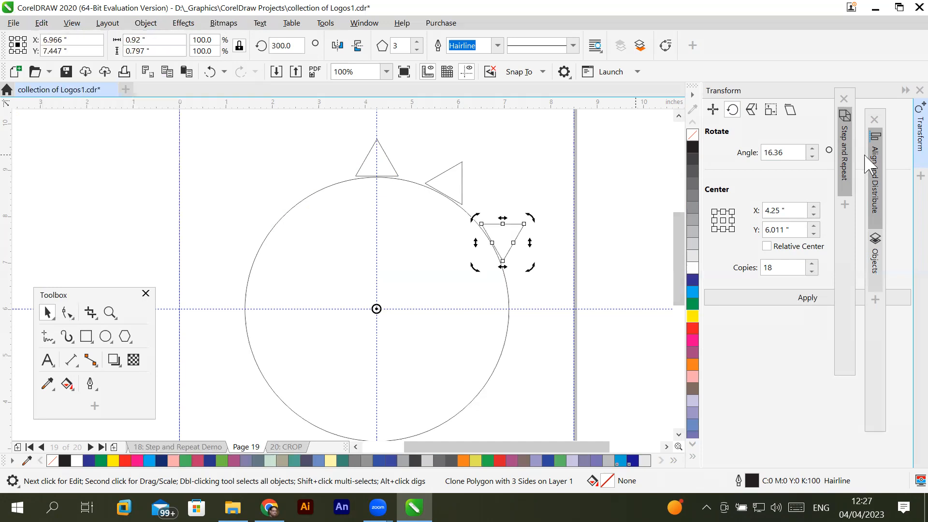
{"action": "key", "text": "ctrl+r"}
{"action": "key", "text": "ctrl+r"}
{"action": "key", "text": "ctrl+r"}
{"action": "key", "text": "ctrl+r"}
{"action": "key", "text": "ctrl+r"}
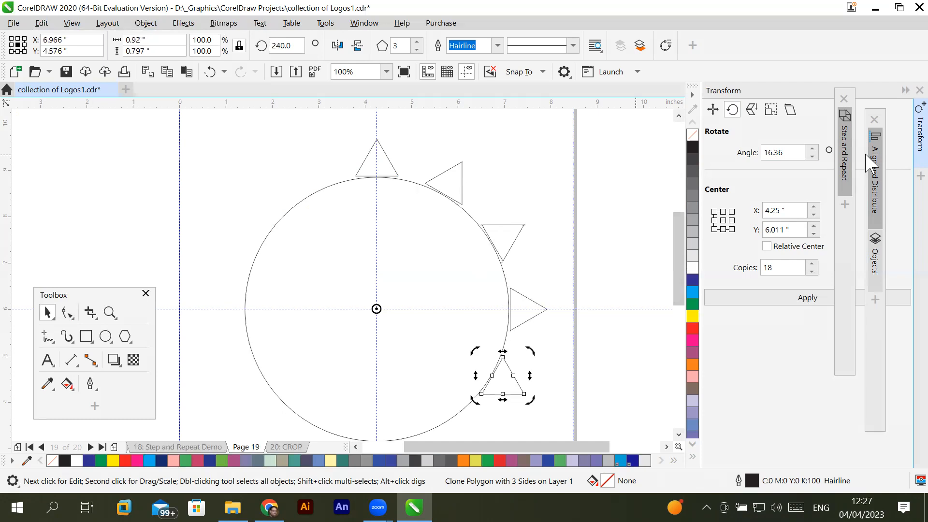
{"action": "key", "text": "ctrl+r"}
{"action": "key", "text": "ctrl+r"}
{"action": "key", "text": "ctrl+r"}
{"action": "key", "text": "ctrl+r"}
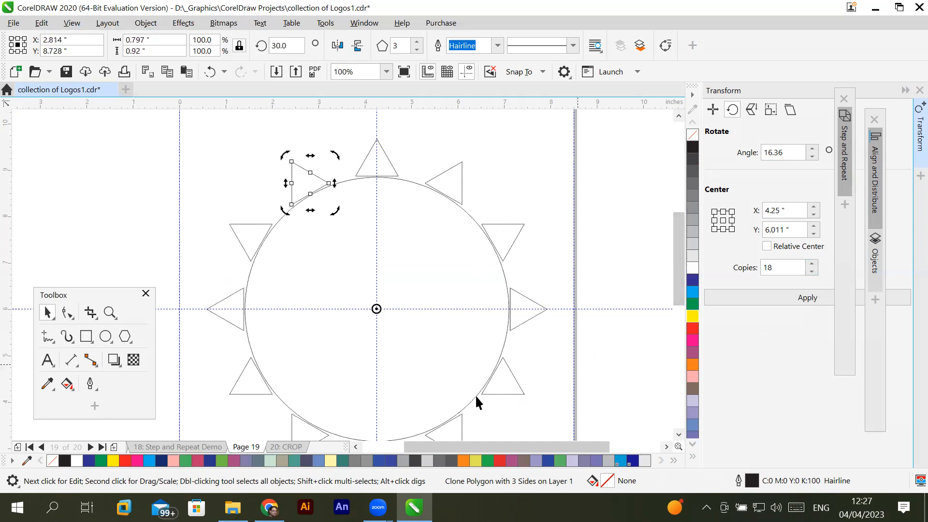
- Fill the original control triangle beside the page with blue, and change the fill to yellow
{"action": "scroll", "coordinate": [355, 446], "scroll_direction": "left", "scroll_amount": 3}
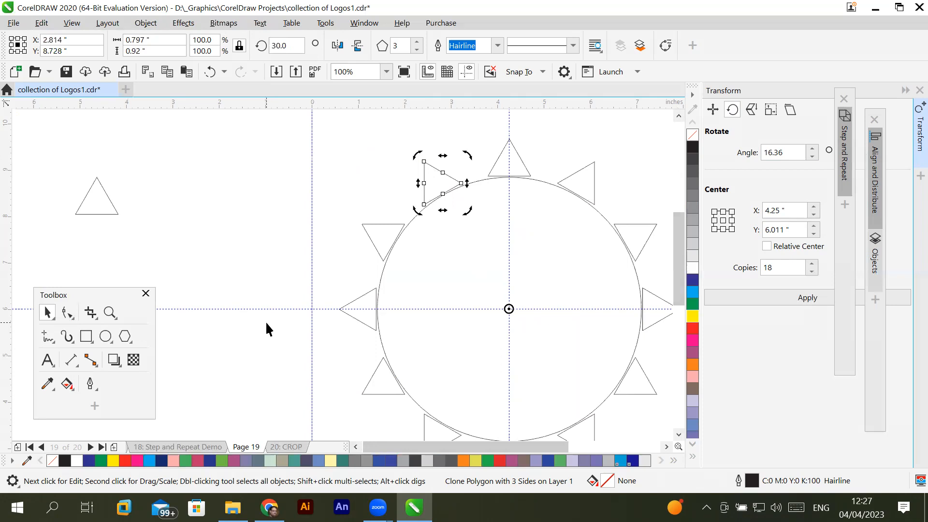
{"action": "left_click", "coordinate": [106, 213]}
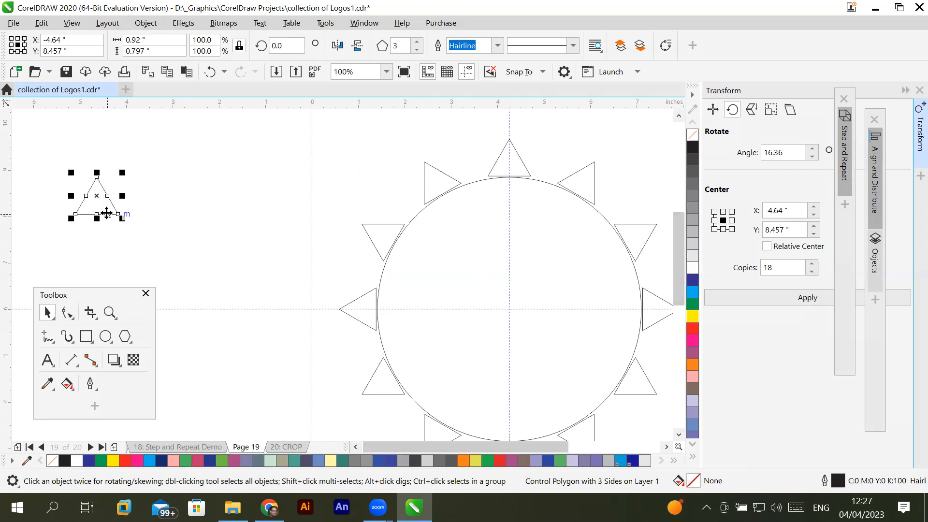
{"action": "left_click", "coordinate": [693, 281]}
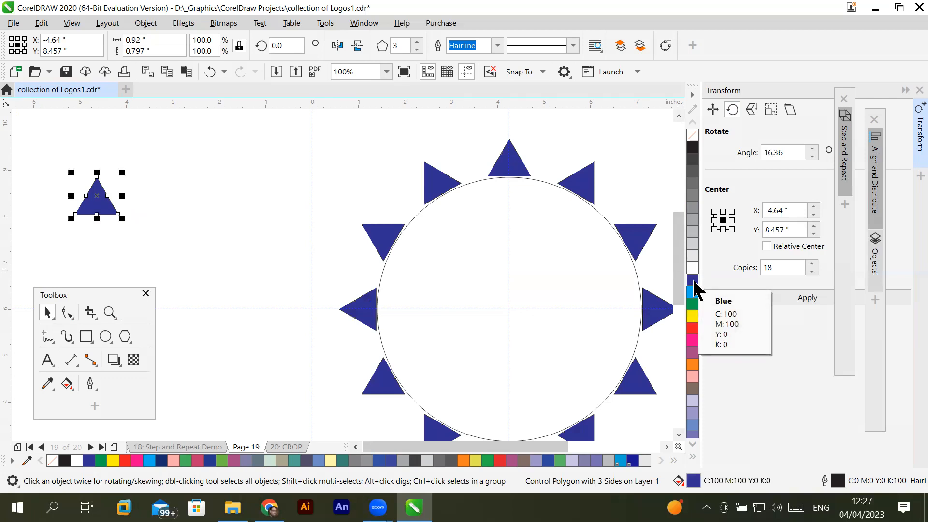
{"action": "left_click", "coordinate": [693, 319]}
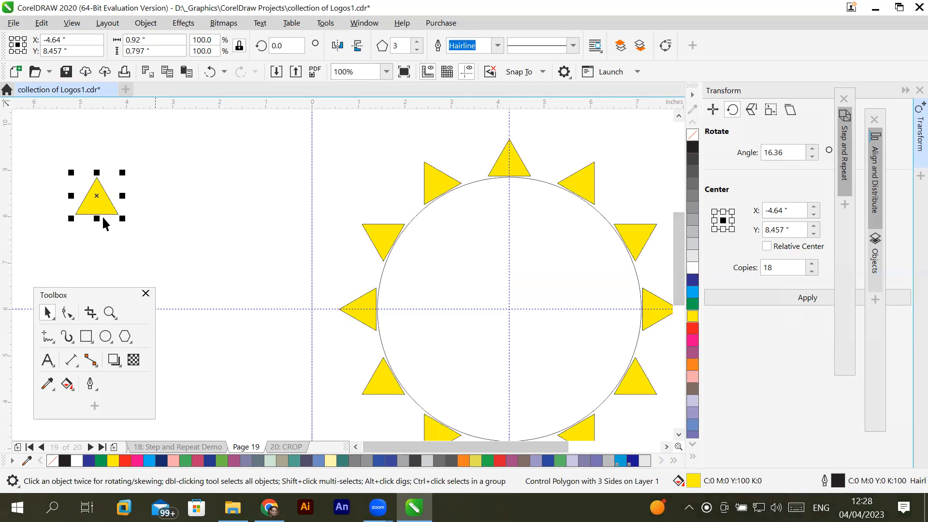
- Try more sides on the control polygon, going up to 8, and return it to 3 sides
{"action": "left_click", "coordinate": [416, 41]}
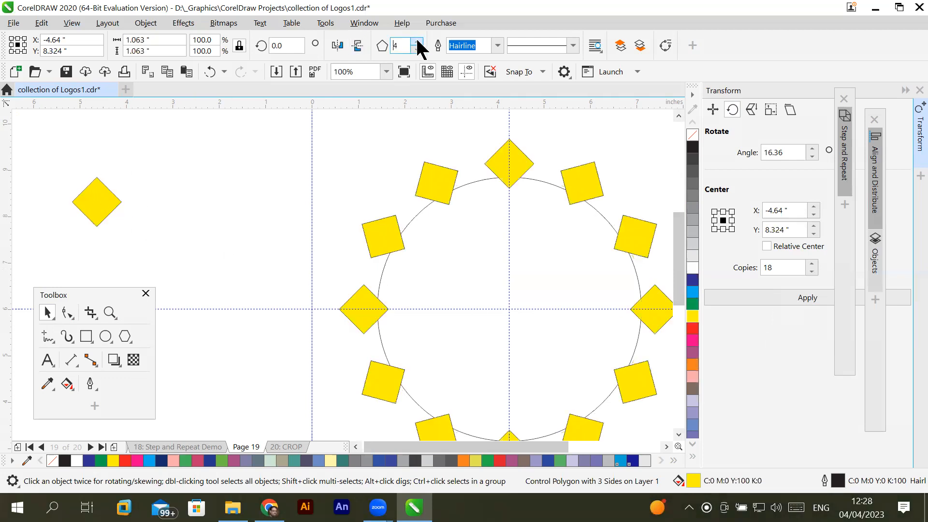
{"action": "left_click", "coordinate": [416, 41]}
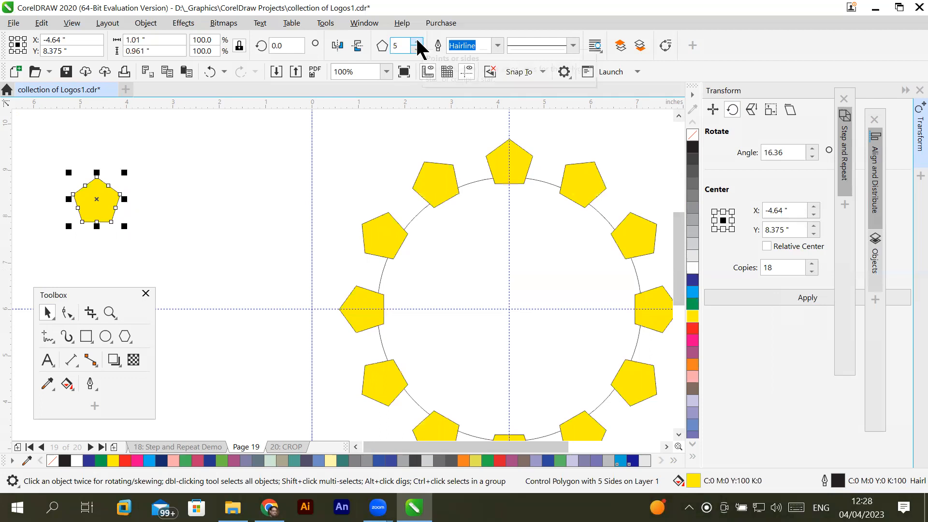
{"action": "left_click", "coordinate": [417, 41]}
{"action": "left_click", "coordinate": [417, 41]}
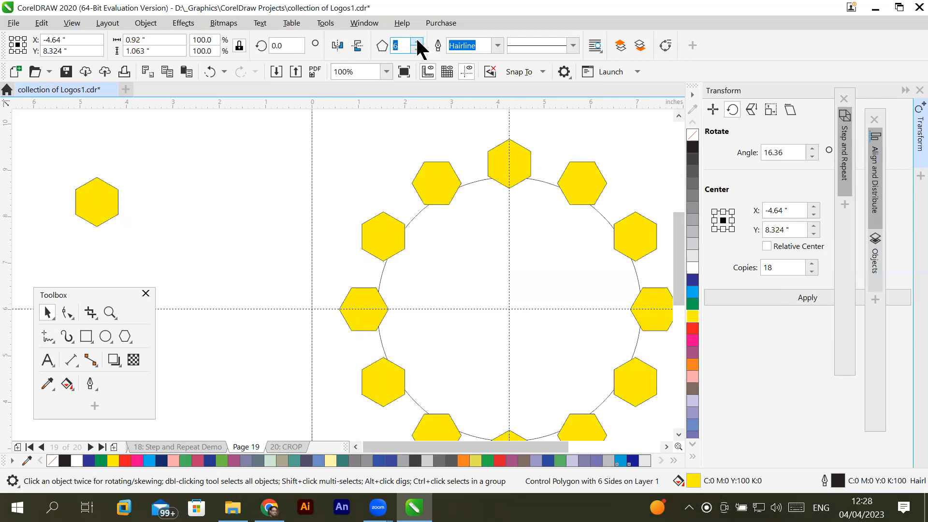
{"action": "left_click", "coordinate": [417, 41]}
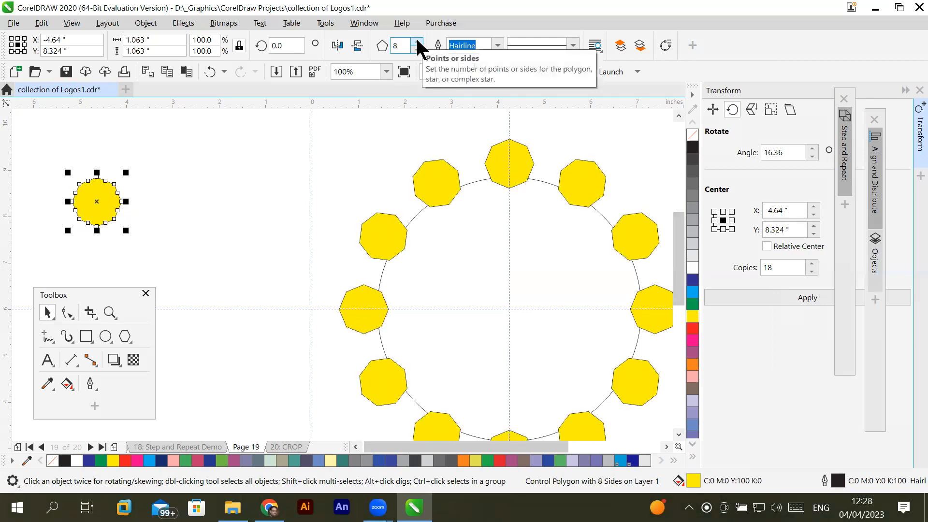
{"action": "left_click", "coordinate": [417, 49]}
{"action": "left_click", "coordinate": [417, 49]}
{"action": "left_click", "coordinate": [417, 49]}
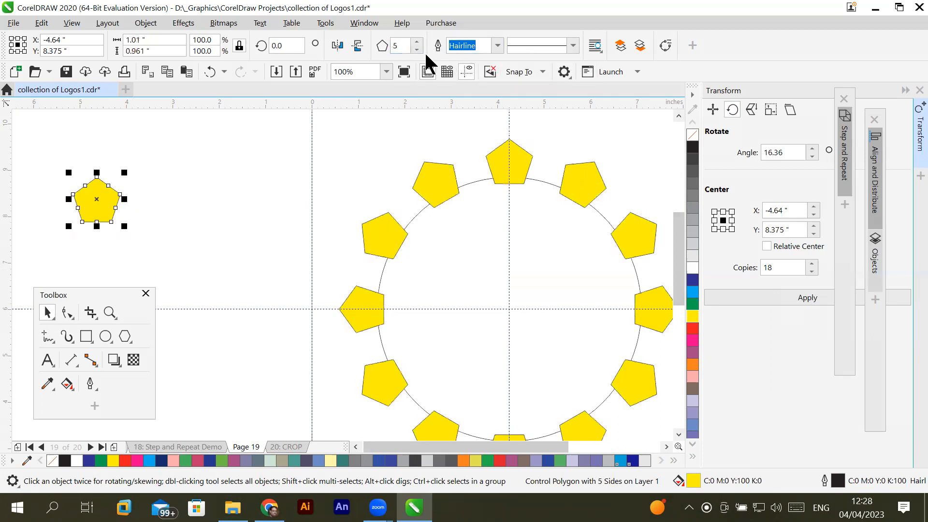
{"action": "left_click", "coordinate": [415, 48]}
{"action": "left_click", "coordinate": [415, 48]}
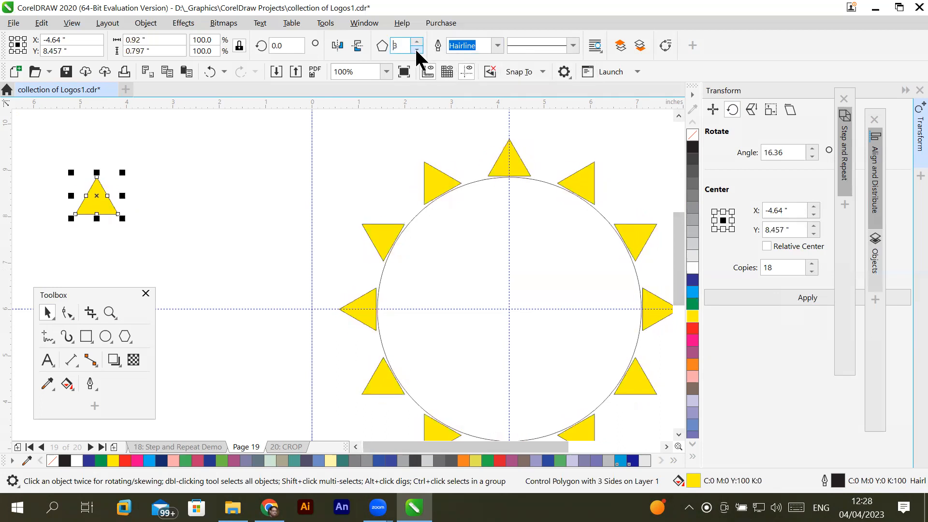
- Set the control triangle's outline width to 3.0 pt
{"action": "left_click", "coordinate": [498, 46]}
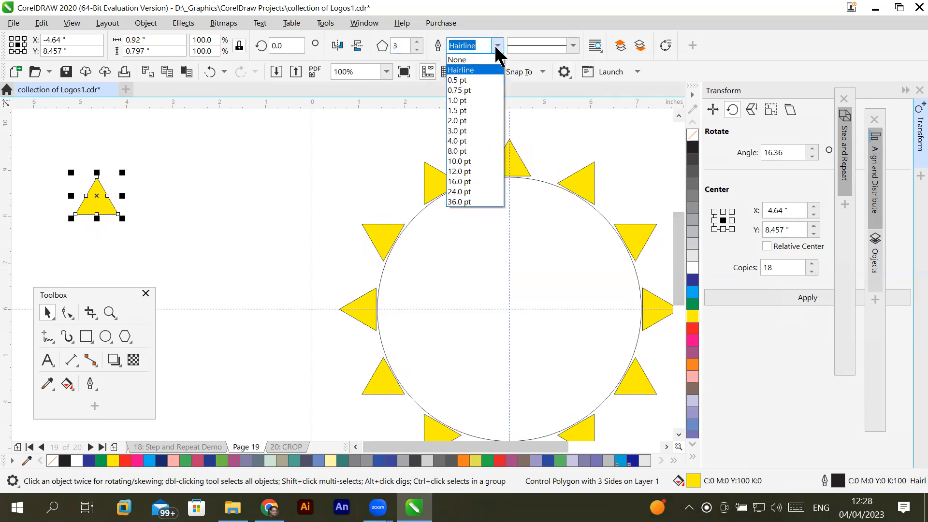
{"action": "left_click", "coordinate": [462, 130]}
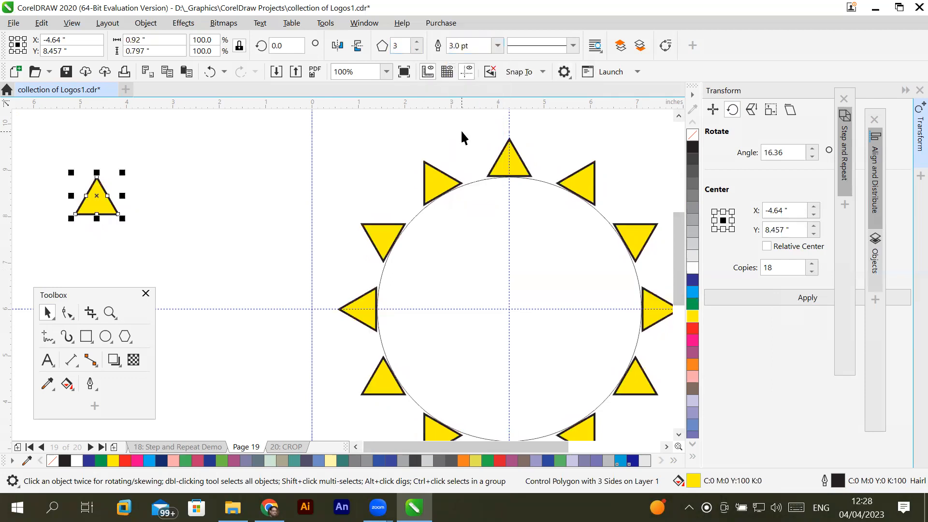
- Try a dotted and a dashed line style on the control triangle's outline, and restore the solid line
{"action": "left_click", "coordinate": [572, 46]}
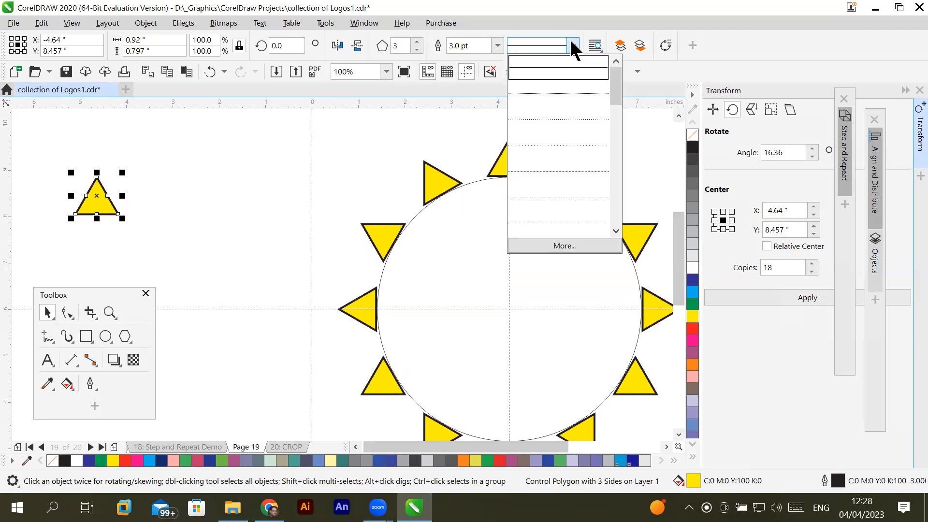
{"action": "left_click", "coordinate": [558, 145]}
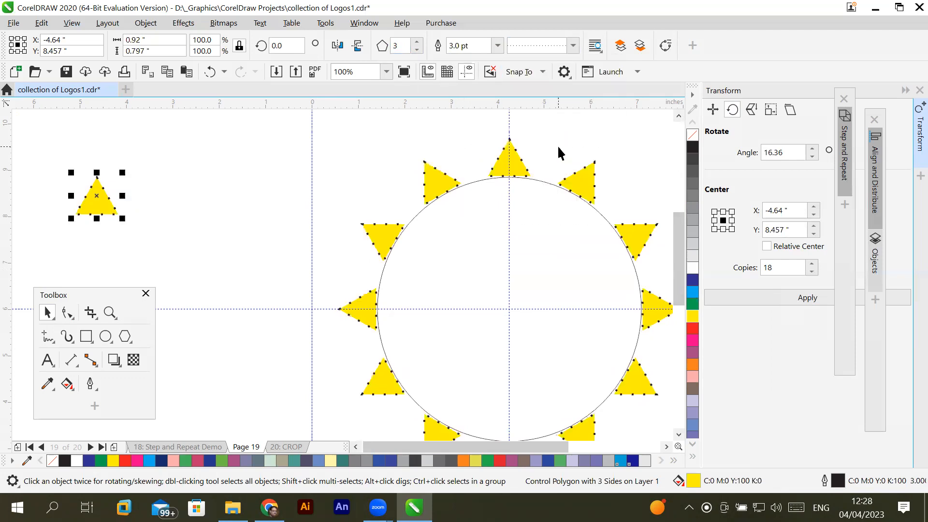
{"action": "left_click", "coordinate": [572, 44]}
{"action": "left_click", "coordinate": [555, 183]}
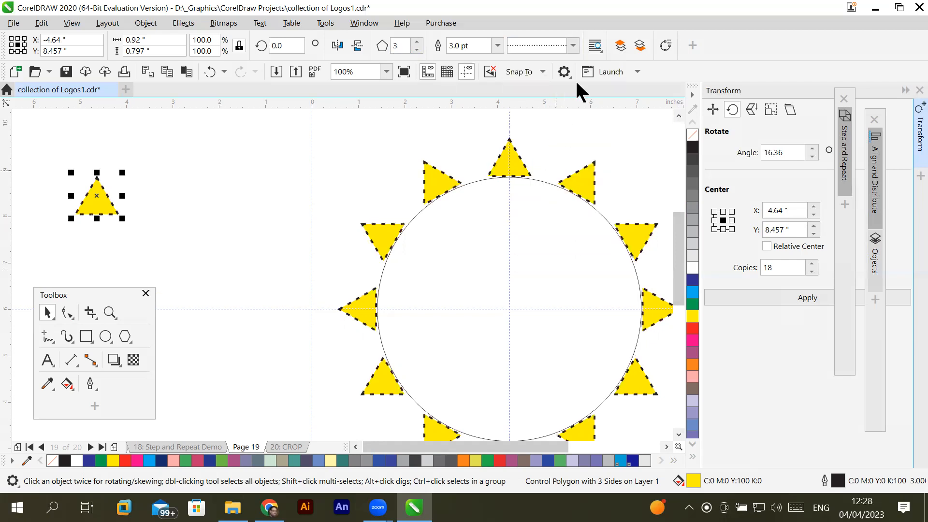
{"action": "left_click", "coordinate": [573, 44]}
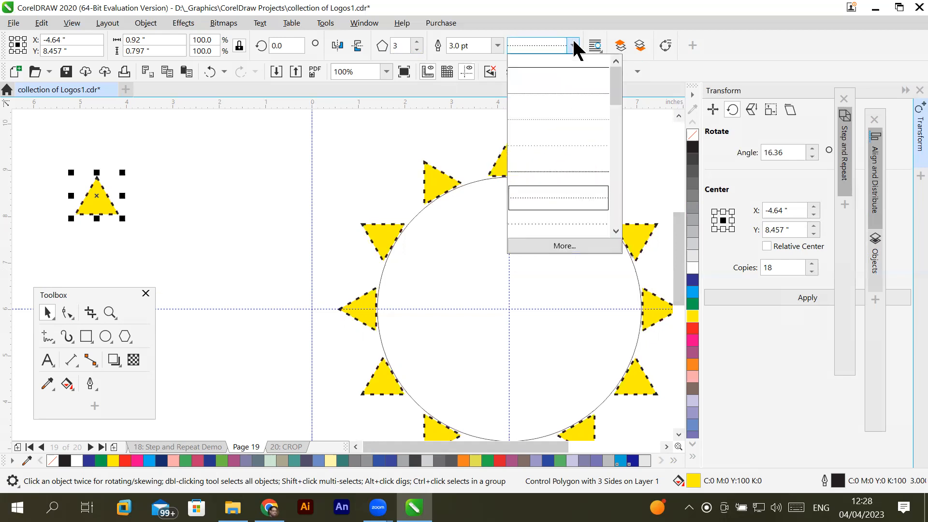
{"action": "left_click", "coordinate": [559, 68]}
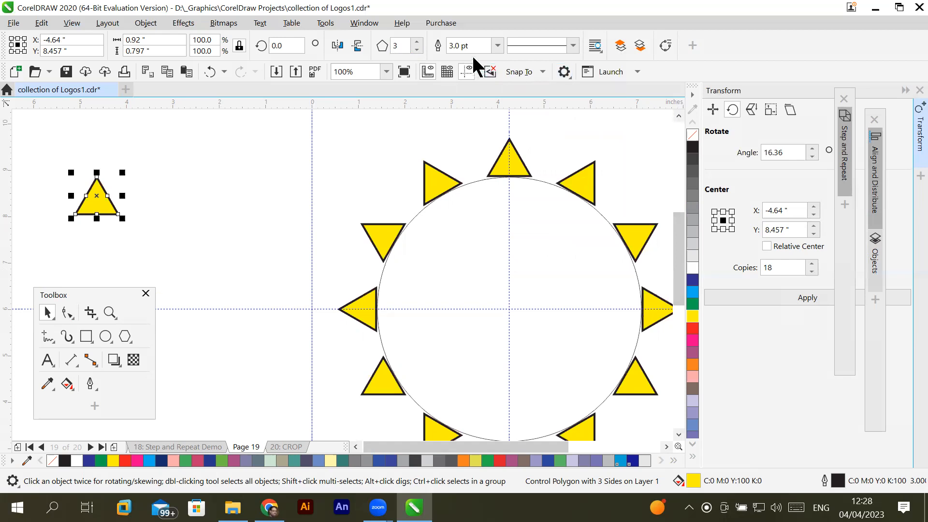
- Set the control polygon's number of sides to 6 so all its clones turn into hexagons
{"action": "left_click", "coordinate": [417, 42]}
{"action": "left_click", "coordinate": [418, 42]}
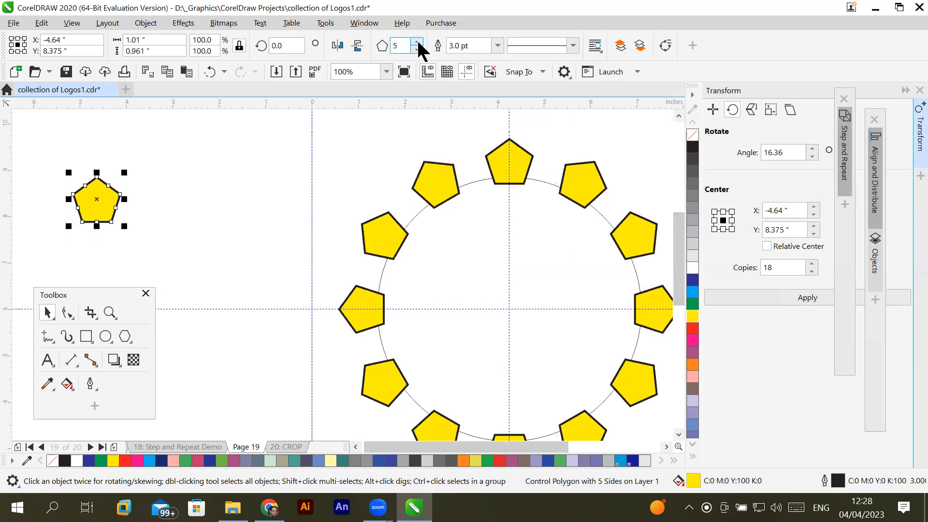
{"action": "left_click", "coordinate": [418, 42]}
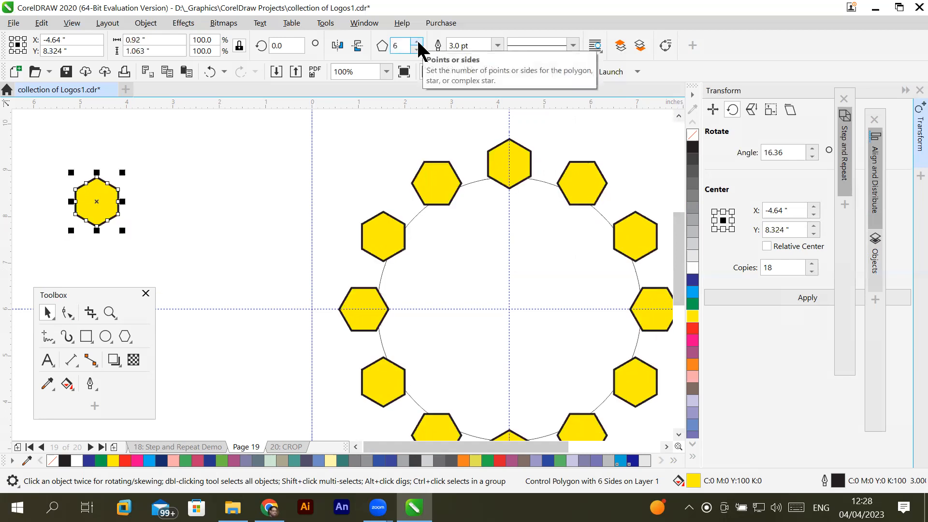
- Switch to the Shape tool for the control hexagon and move the floating toolbox clear of it
{"action": "left_click", "coordinate": [66, 294]}
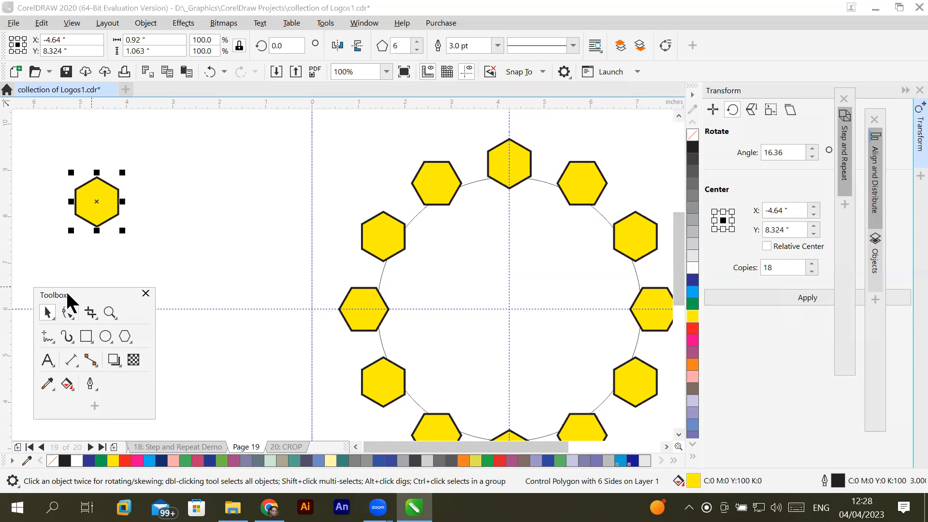
{"action": "left_click_drag", "start_coordinate": [67, 295], "coordinate": [143, 248]}
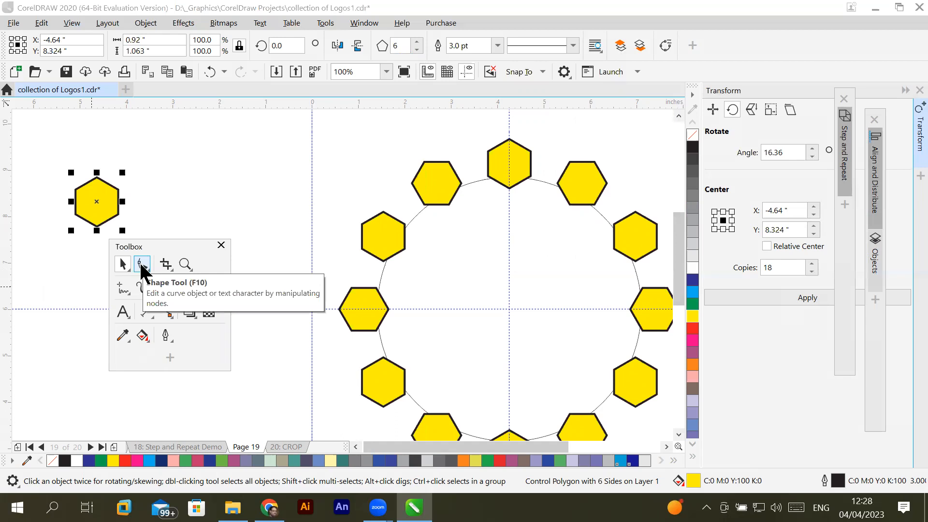
{"action": "left_click", "coordinate": [142, 264]}
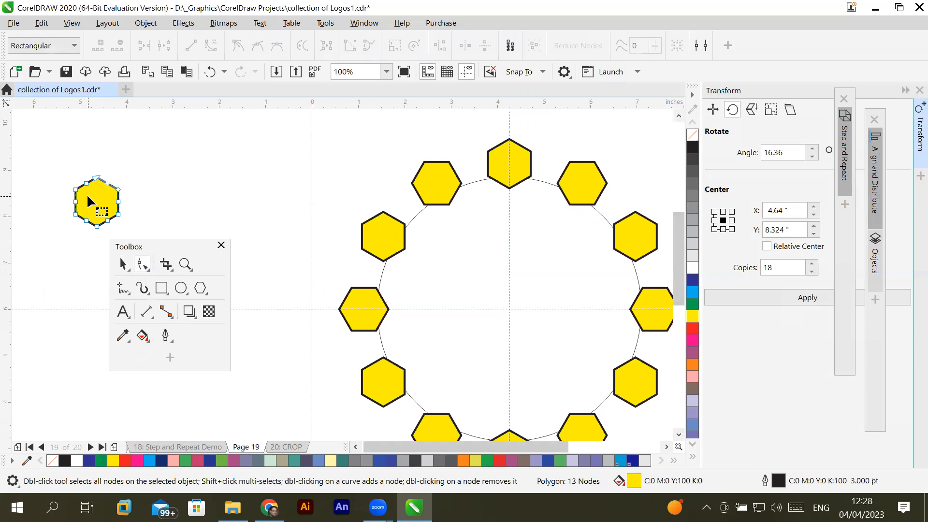
{"action": "scroll", "coordinate": [94, 190], "scroll_direction": "up", "scroll_amount": 2}
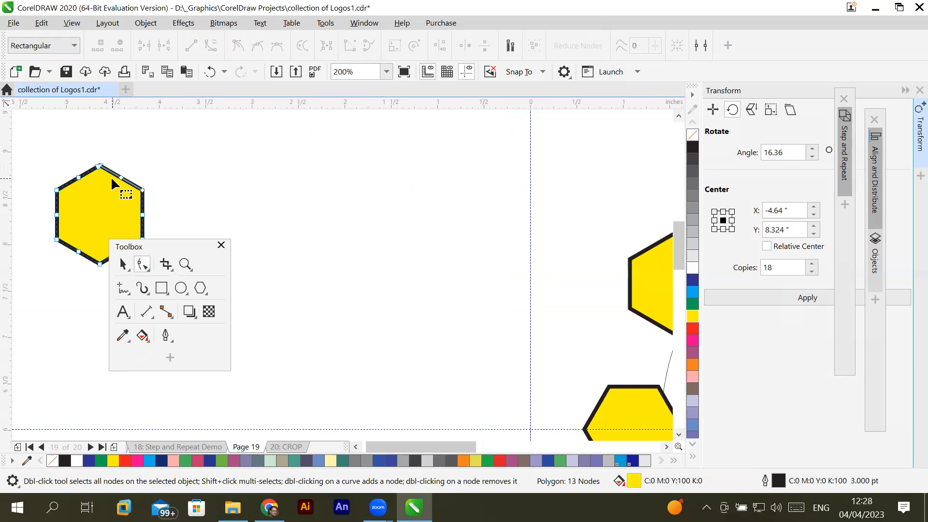
{"action": "scroll", "coordinate": [111, 176], "scroll_direction": "down", "scroll_amount": 4}
{"action": "scroll", "coordinate": [112, 183], "scroll_direction": "up", "scroll_amount": 2}
{"action": "scroll", "coordinate": [106, 183], "scroll_direction": "up", "scroll_amount": 2}
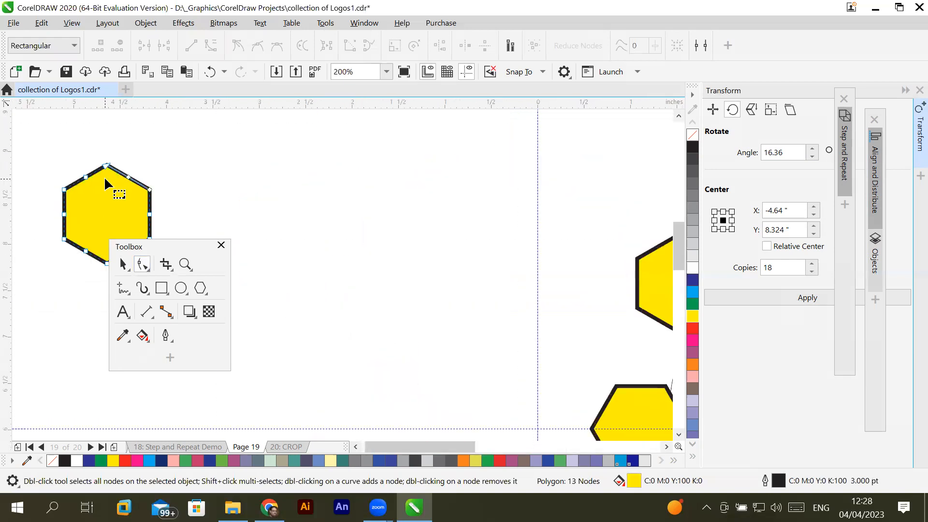
{"action": "scroll", "coordinate": [104, 176], "scroll_direction": "down", "scroll_amount": 2}
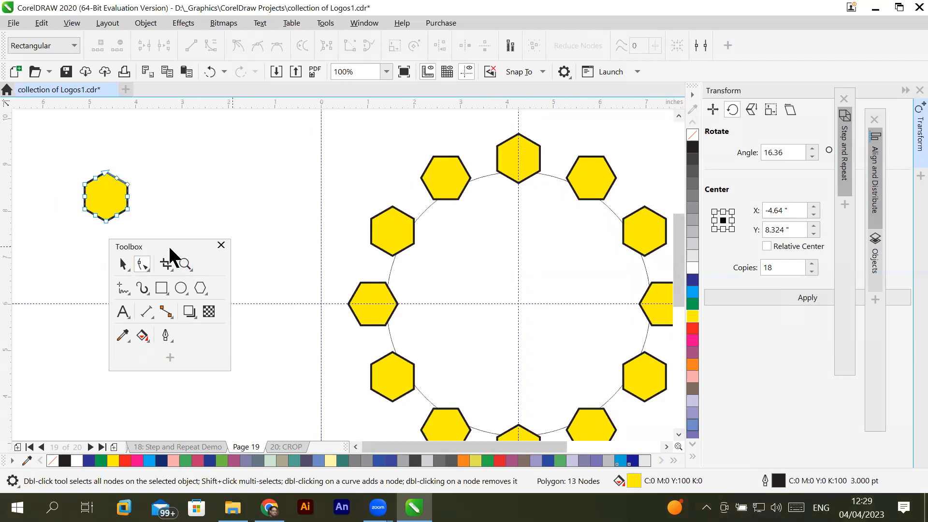
{"action": "left_click_drag", "start_coordinate": [172, 246], "coordinate": [143, 288]}
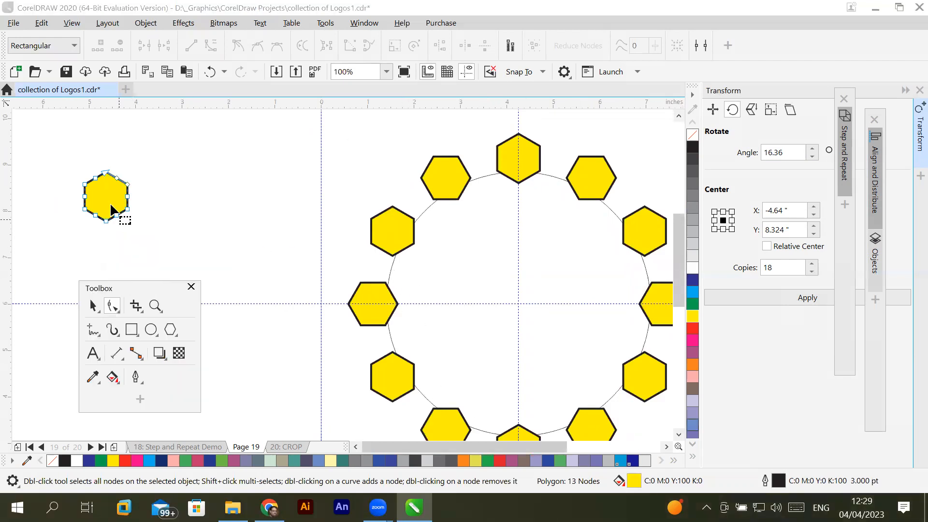
- Pull the control hexagon's corner node outward and to one side to reshape it into a slanted six-pointed star
{"action": "left_click", "coordinate": [117, 178]}
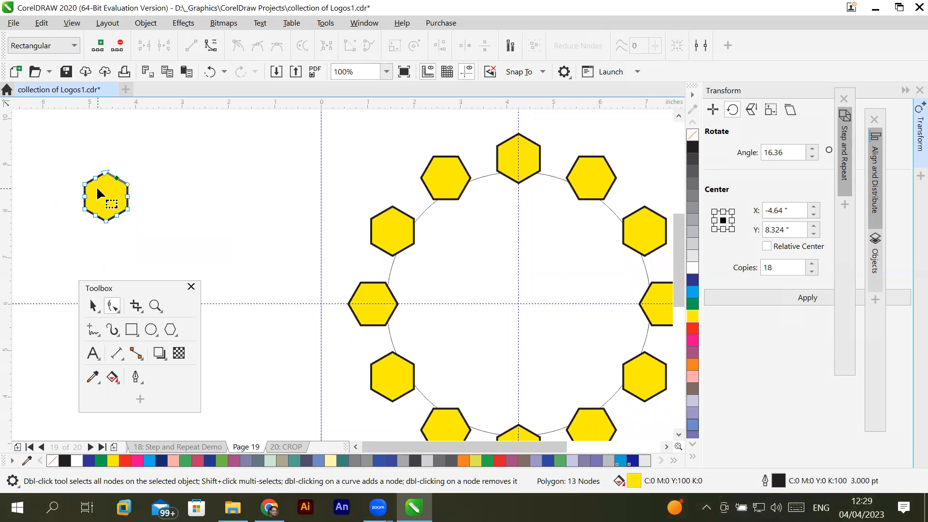
{"action": "left_click", "coordinate": [96, 178]}
{"action": "left_click", "coordinate": [105, 172]}
{"action": "left_click_drag", "start_coordinate": [105, 173], "coordinate": [120, 160]}
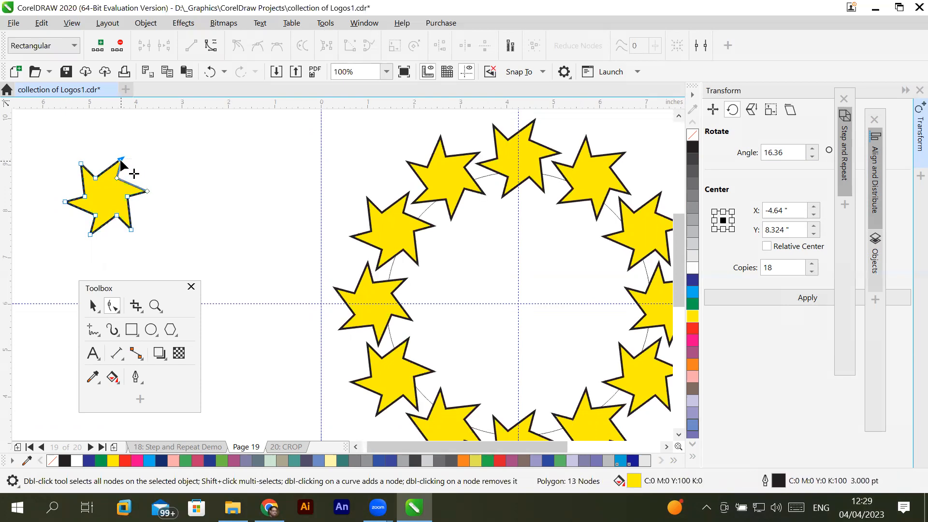
{"action": "left_click_drag", "start_coordinate": [120, 159], "coordinate": [76, 142]}
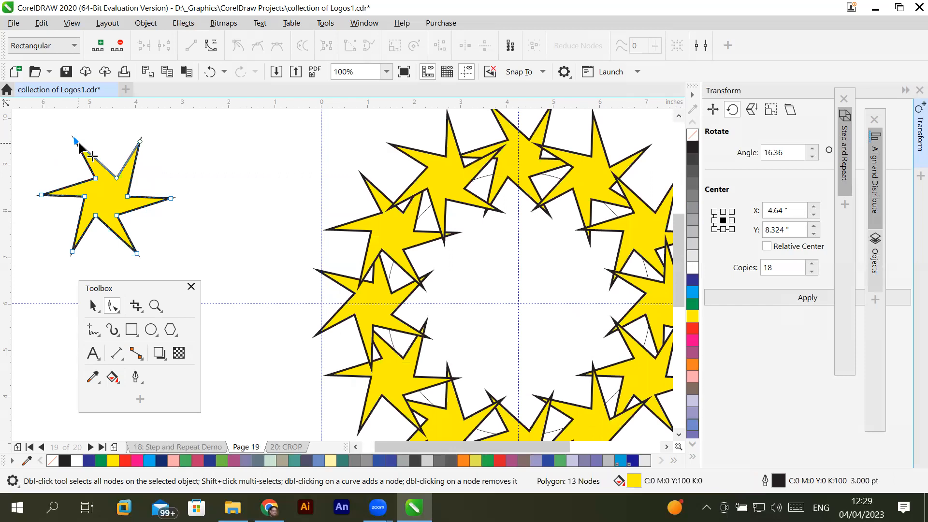
{"action": "left_click_drag", "start_coordinate": [76, 141], "coordinate": [86, 158]}
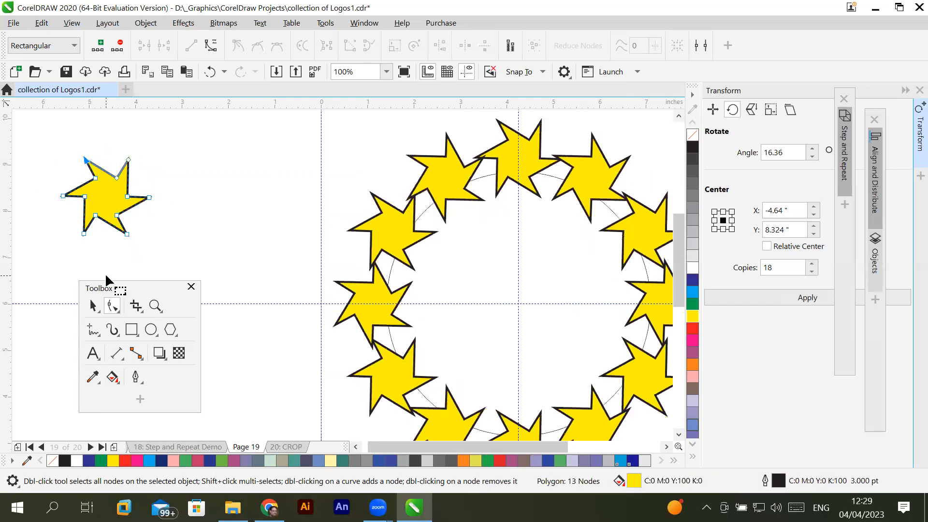
- Move the star's inner nodes inward and past each other so its arms cross around a central hexagon
{"action": "left_click", "coordinate": [95, 179]}
{"action": "left_click_drag", "start_coordinate": [95, 179], "coordinate": [105, 189]}
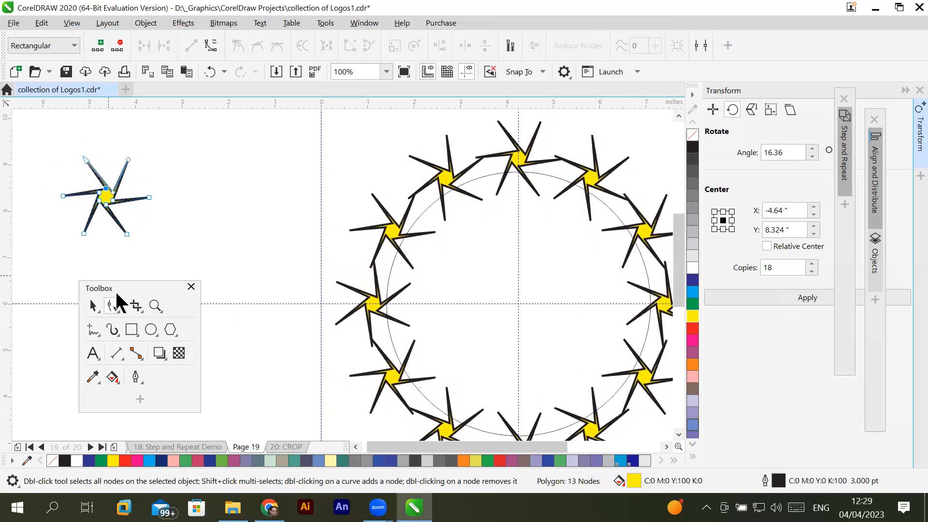
{"action": "left_click", "coordinate": [99, 193]}
{"action": "left_click_drag", "start_coordinate": [99, 192], "coordinate": [120, 217]}
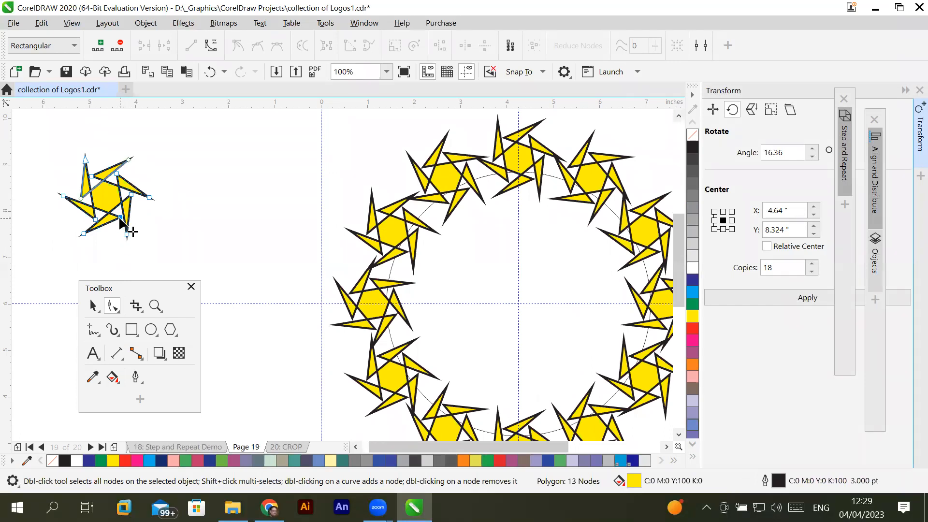
{"action": "left_click_drag", "start_coordinate": [121, 217], "coordinate": [109, 207]}
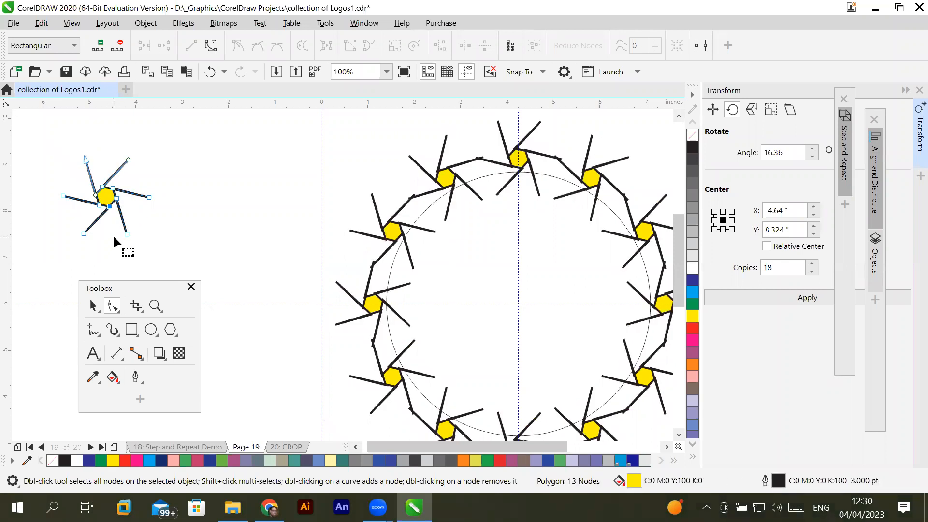
{"action": "left_click_drag", "start_coordinate": [110, 207], "coordinate": [123, 219]}
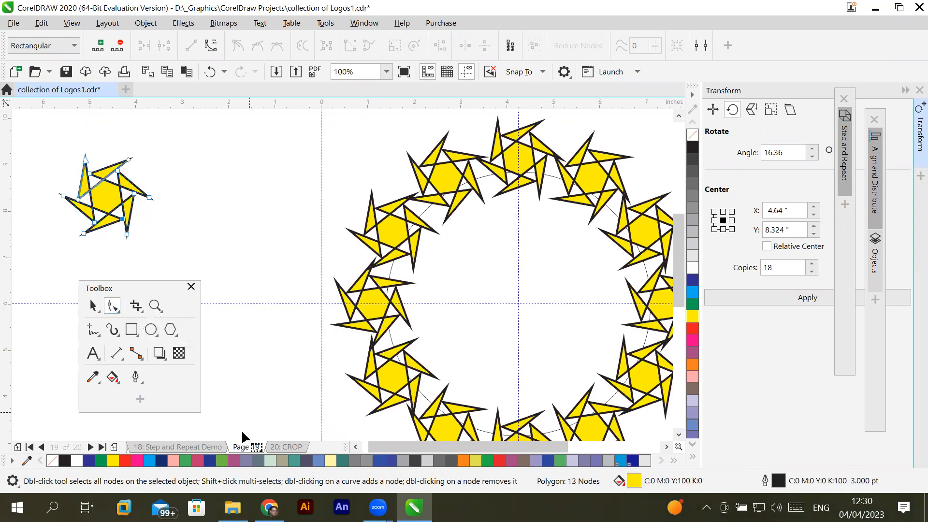
- Fill the control star with purple C20 M80 Y0 K20 and colour its outline blue C100 M94 Y4 K4
{"action": "left_click", "coordinate": [234, 460]}
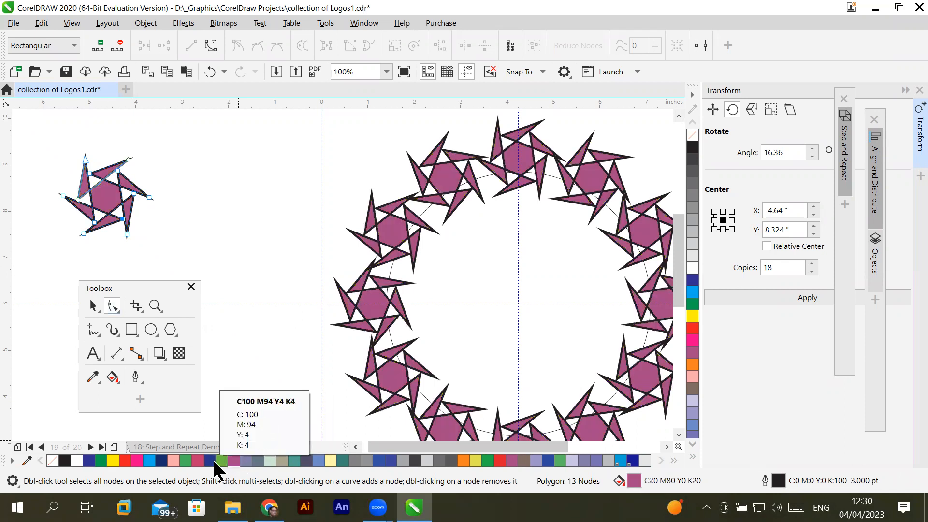
{"action": "right_click", "coordinate": [212, 460]}
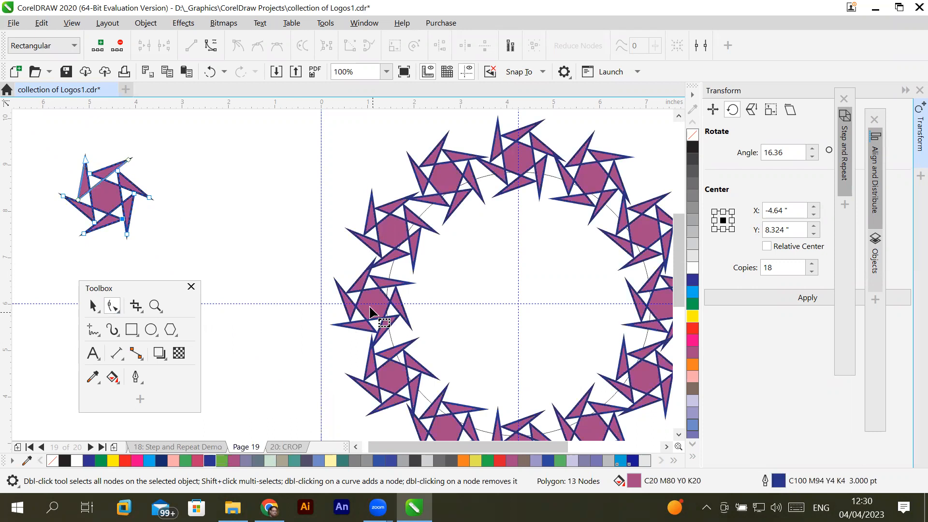
{"action": "scroll", "coordinate": [370, 303], "scroll_direction": "up", "scroll_amount": 3}
{"action": "scroll", "coordinate": [370, 303], "scroll_direction": "down", "scroll_amount": 3}
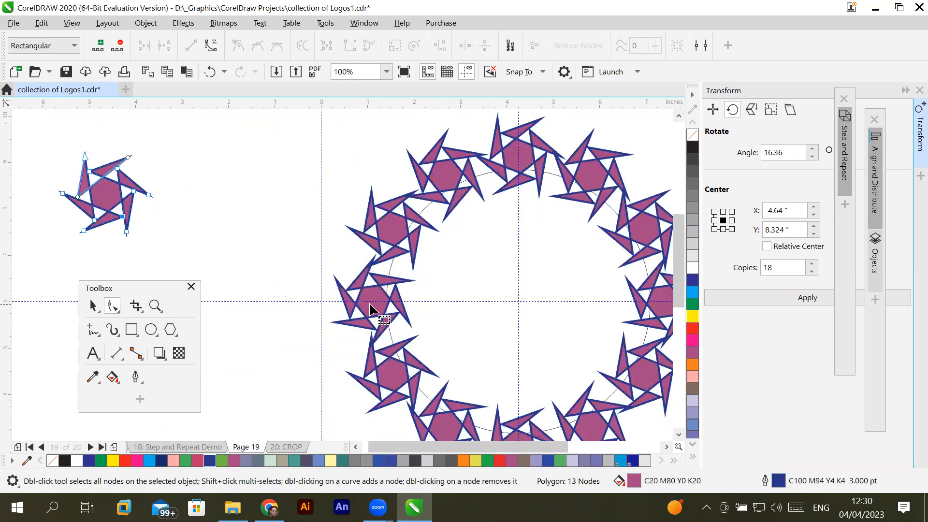
{"action": "scroll", "coordinate": [369, 304], "scroll_direction": "down", "scroll_amount": 1}
{"action": "left_click", "coordinate": [239, 254]}
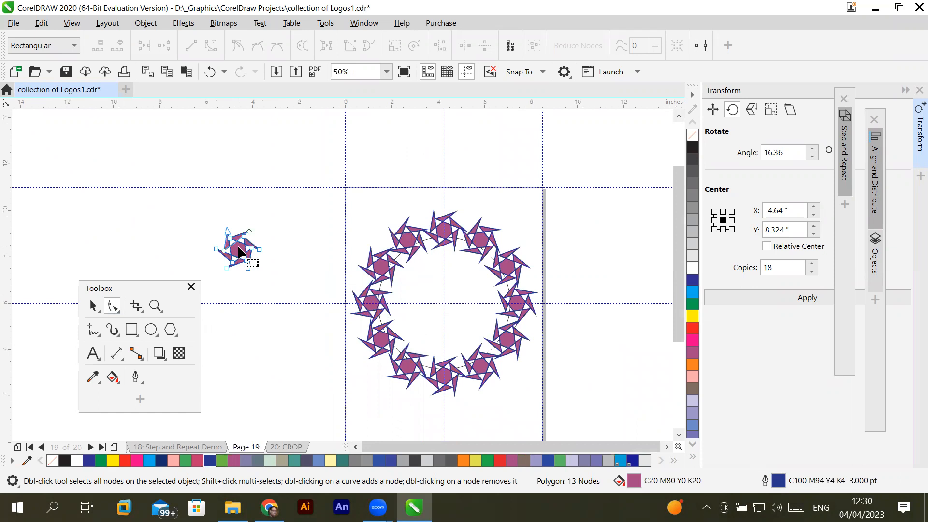
- Move an inner node of the control star toward its centre to make the arms slimmer and the central hexagon smaller
{"action": "scroll", "coordinate": [244, 253], "scroll_direction": "up", "scroll_amount": 3}
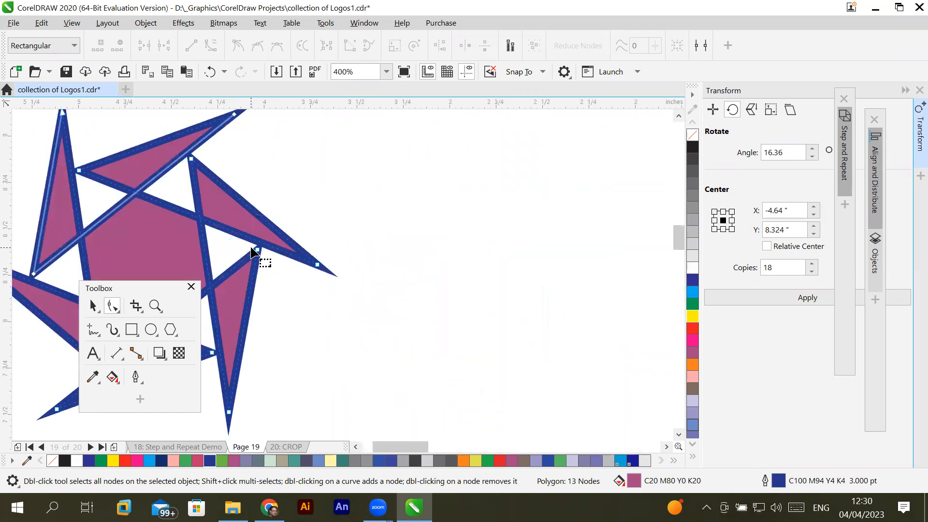
{"action": "scroll", "coordinate": [252, 251], "scroll_direction": "down", "scroll_amount": 1}
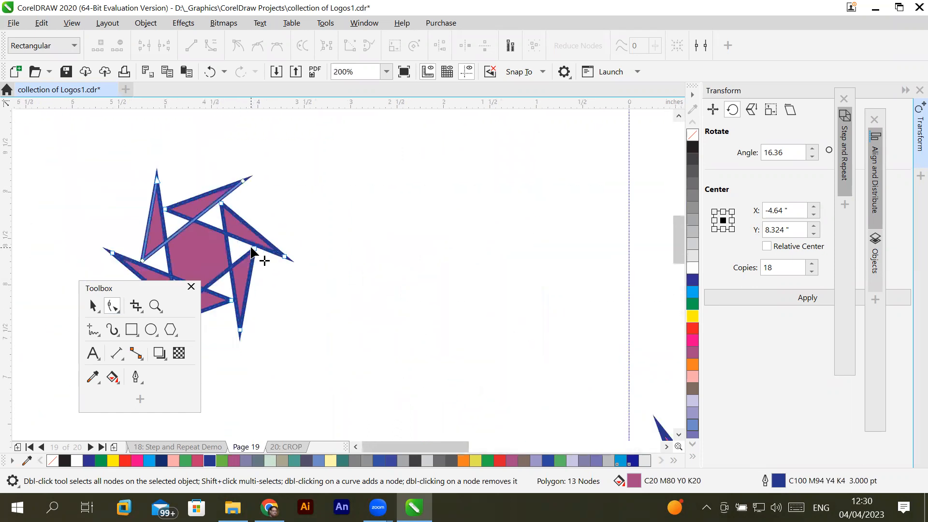
{"action": "left_click", "coordinate": [92, 306]}
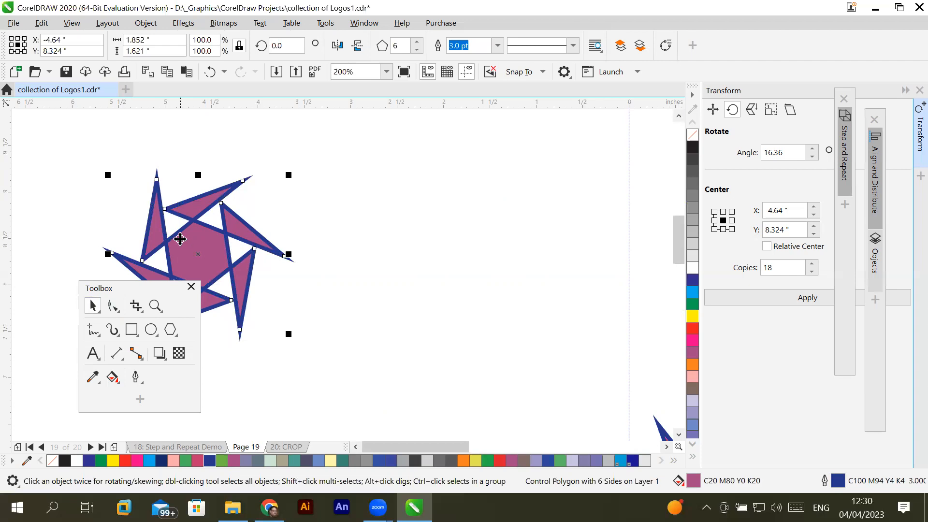
{"action": "left_click", "coordinate": [114, 305]}
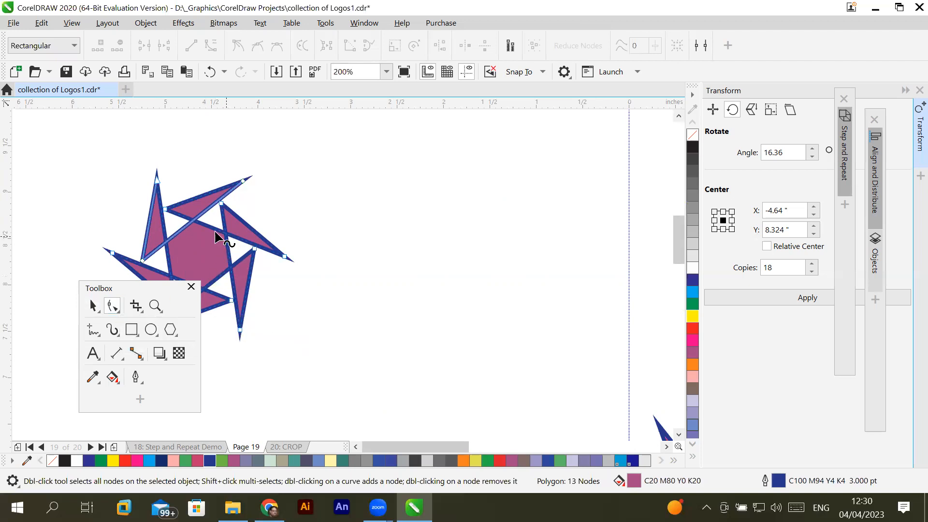
{"action": "left_click", "coordinate": [196, 224]}
{"action": "left_click_drag", "start_coordinate": [221, 204], "coordinate": [214, 220]}
{"action": "scroll", "coordinate": [411, 332], "scroll_direction": "down", "scroll_amount": 3}
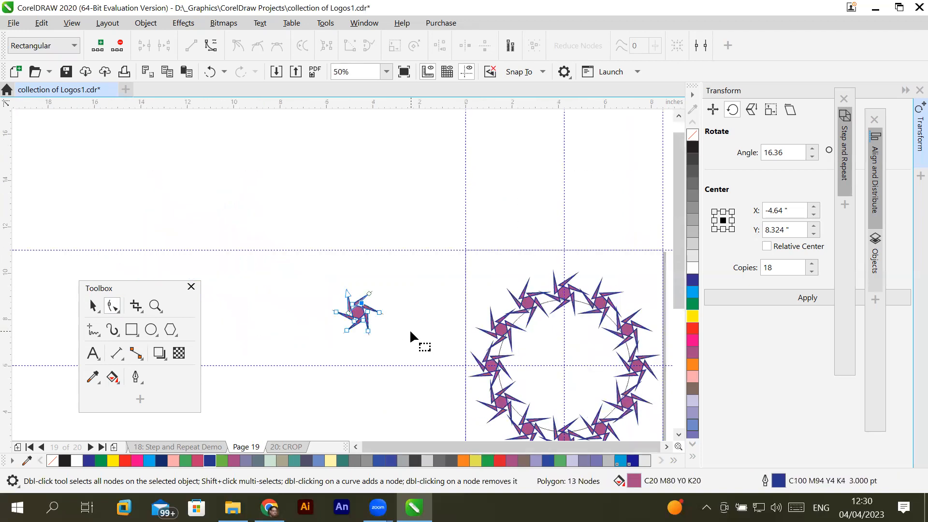
- Select the control star as a whole object and convert it to curves
{"action": "left_click", "coordinate": [666, 447]}
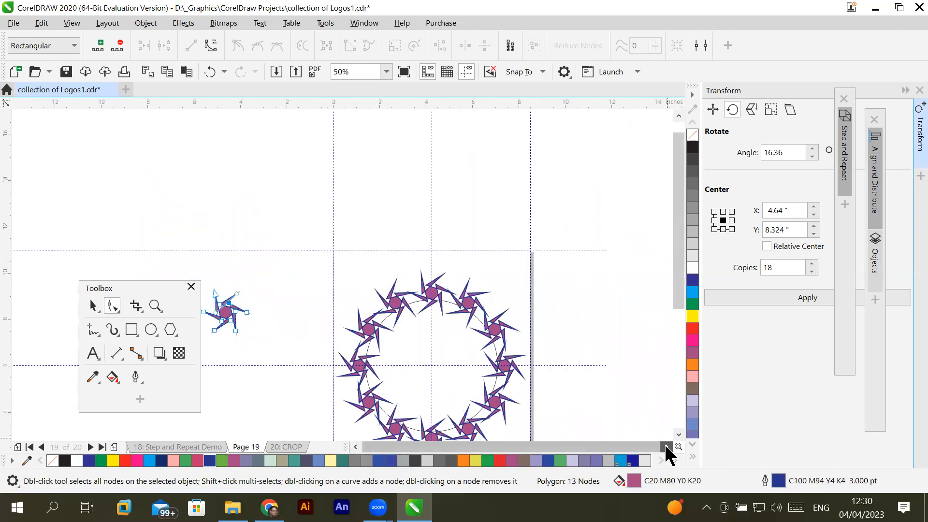
{"action": "left_click", "coordinate": [679, 433]}
{"action": "left_click", "coordinate": [679, 433]}
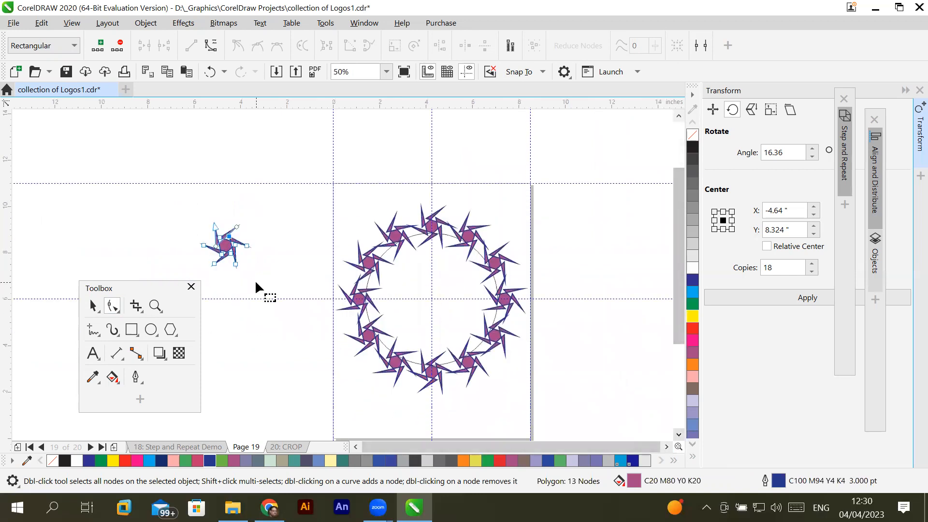
{"action": "scroll", "coordinate": [256, 285], "scroll_direction": "up", "scroll_amount": 1}
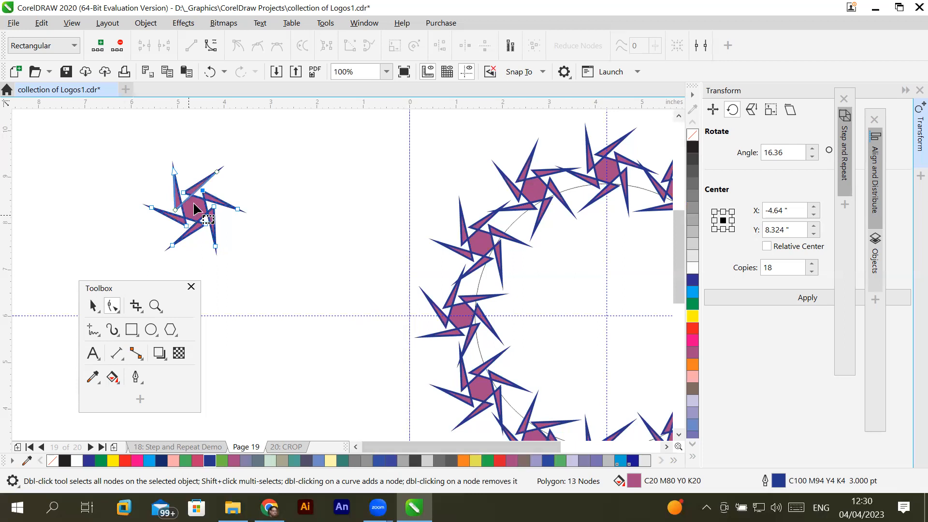
{"action": "scroll", "coordinate": [195, 196], "scroll_direction": "up", "scroll_amount": 2}
{"action": "scroll", "coordinate": [196, 195], "scroll_direction": "down", "scroll_amount": 2}
{"action": "left_click", "coordinate": [91, 305]}
{"action": "key", "text": "space"}
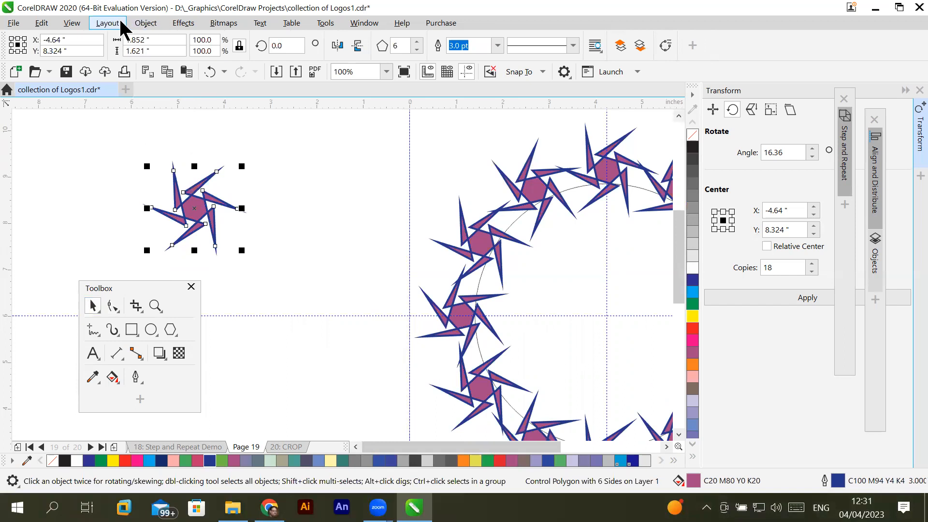
{"action": "left_click", "coordinate": [140, 23]}
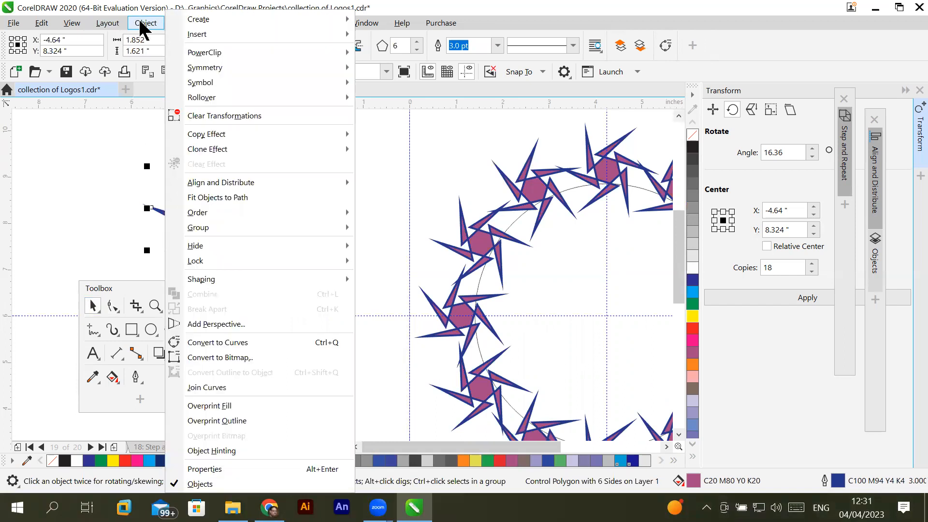
{"action": "left_click", "coordinate": [315, 344]}
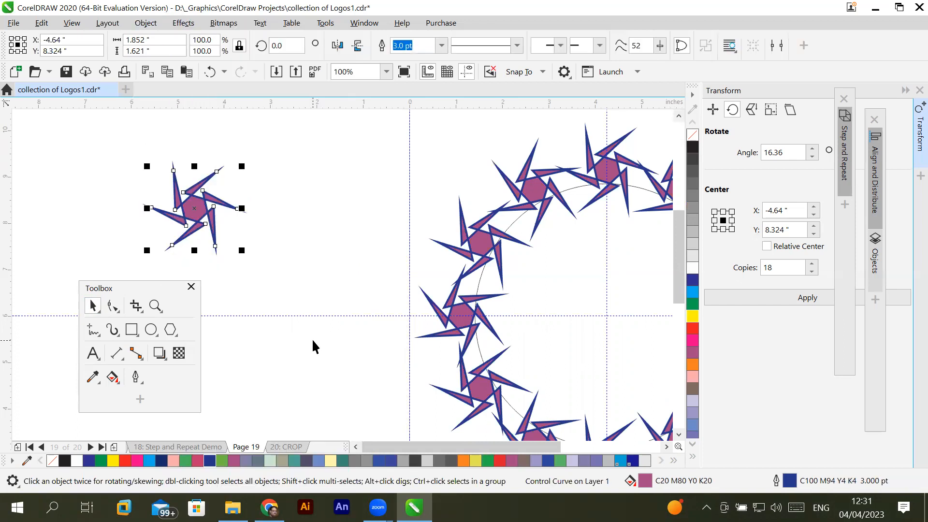
- Try moving a single inner node of the converted control star outward with the Shape tool, and undo the move
{"action": "left_click", "coordinate": [114, 304]}
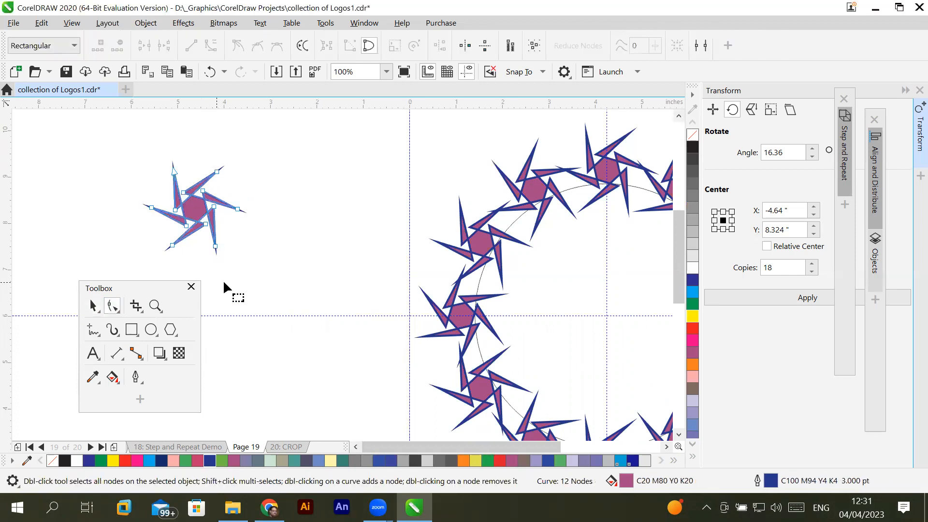
{"action": "left_click", "coordinate": [183, 192]}
{"action": "left_click_drag", "start_coordinate": [202, 191], "coordinate": [255, 194]}
{"action": "scroll", "coordinate": [263, 245], "scroll_direction": "down", "scroll_amount": 2}
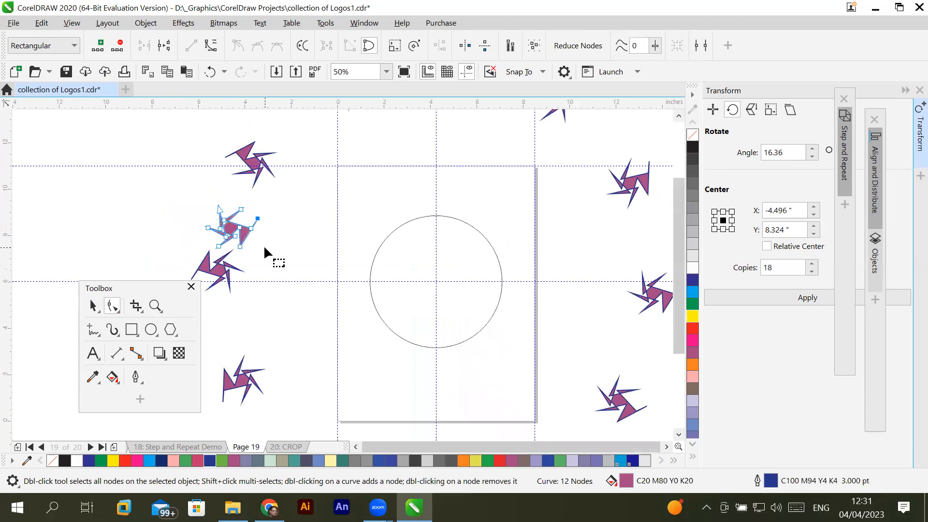
{"action": "key", "text": "ctrl+z"}
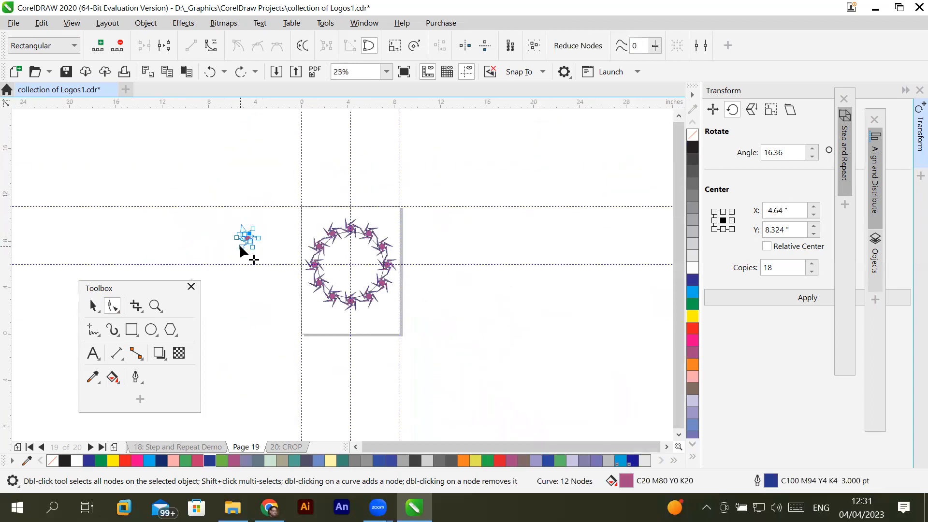
{"action": "key", "text": "ctrl+shift+z"}
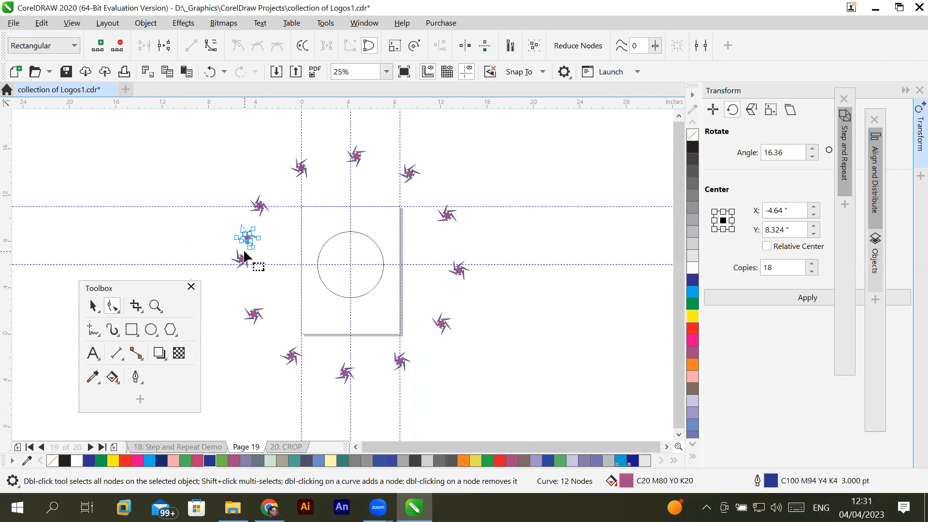
{"action": "key", "text": "ctrl+z"}
{"action": "scroll", "coordinate": [250, 242], "scroll_direction": "up", "scroll_amount": 1}
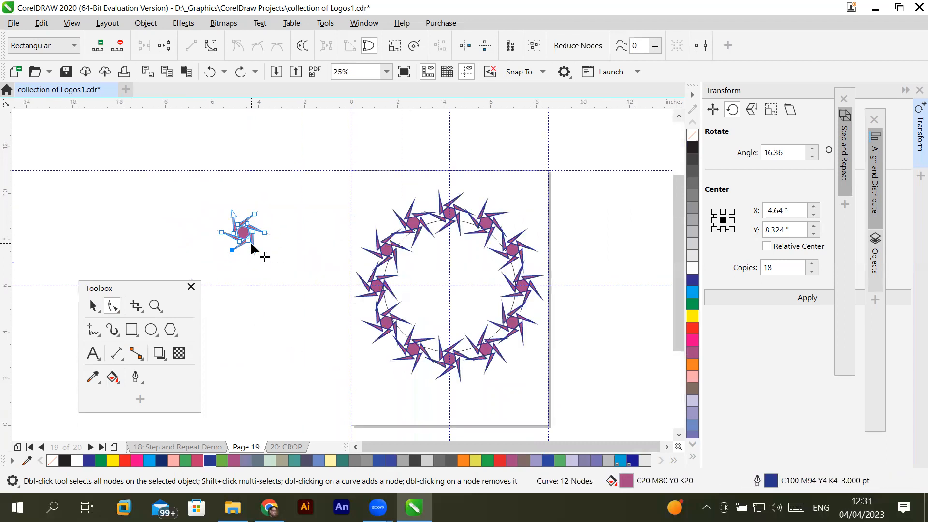
- Delete the control star together with its whole ring of clones and the guide circle
{"action": "scroll", "coordinate": [252, 232], "scroll_direction": "up", "scroll_amount": 1}
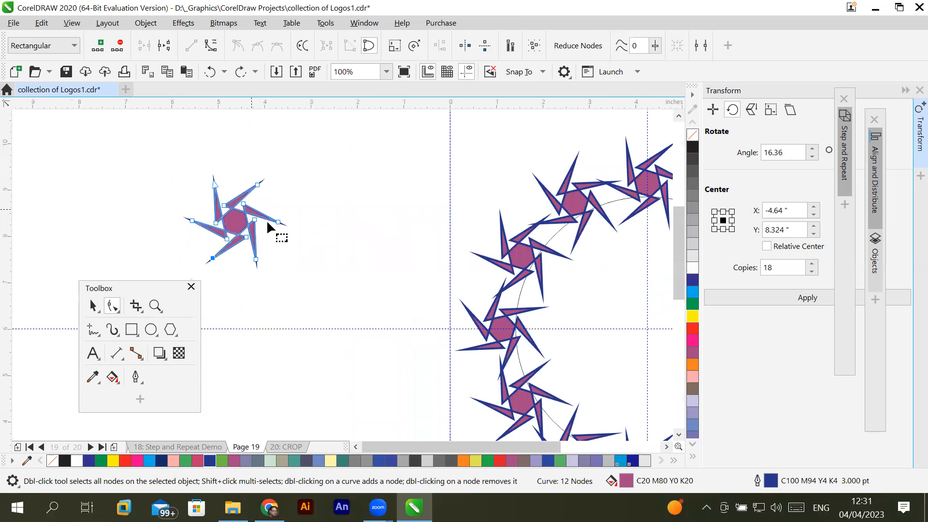
{"action": "scroll", "coordinate": [270, 224], "scroll_direction": "down", "scroll_amount": 1}
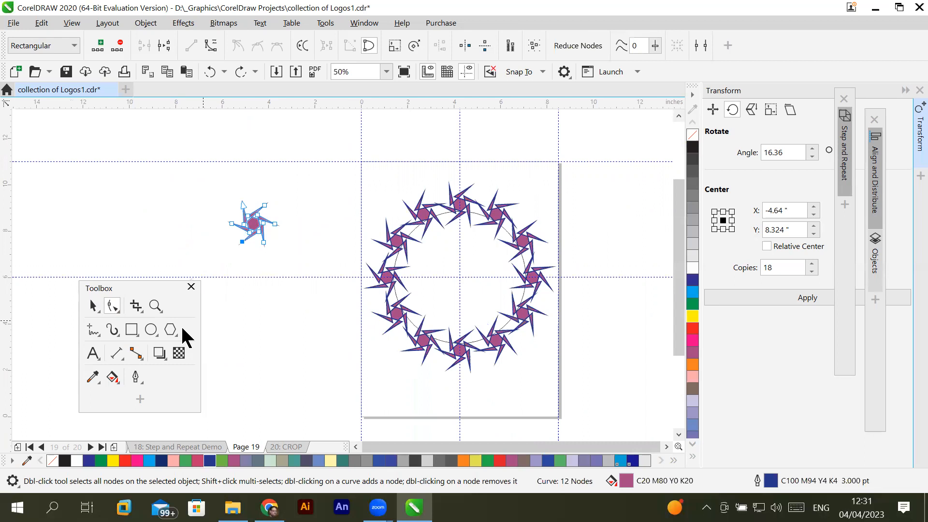
{"action": "left_click", "coordinate": [93, 306]}
{"action": "left_click_drag", "start_coordinate": [192, 161], "coordinate": [595, 409]}
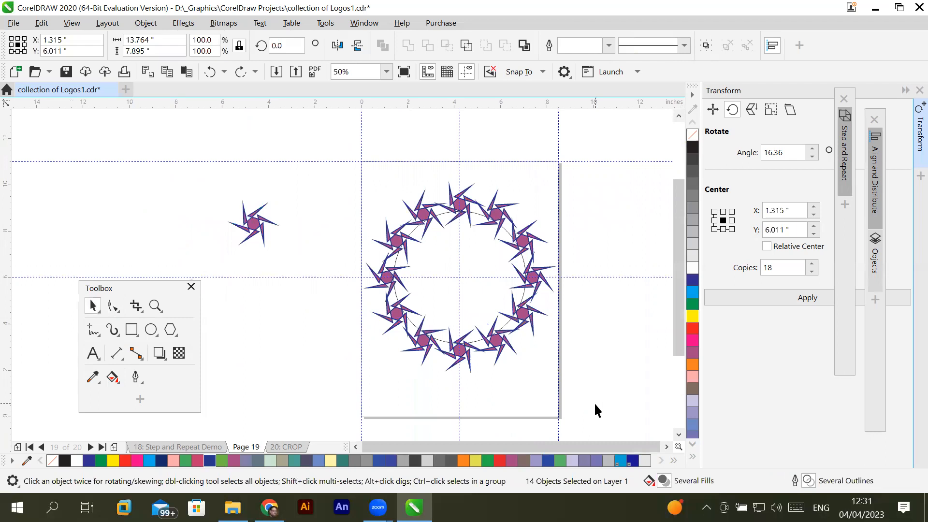
{"action": "key", "text": "Delete"}
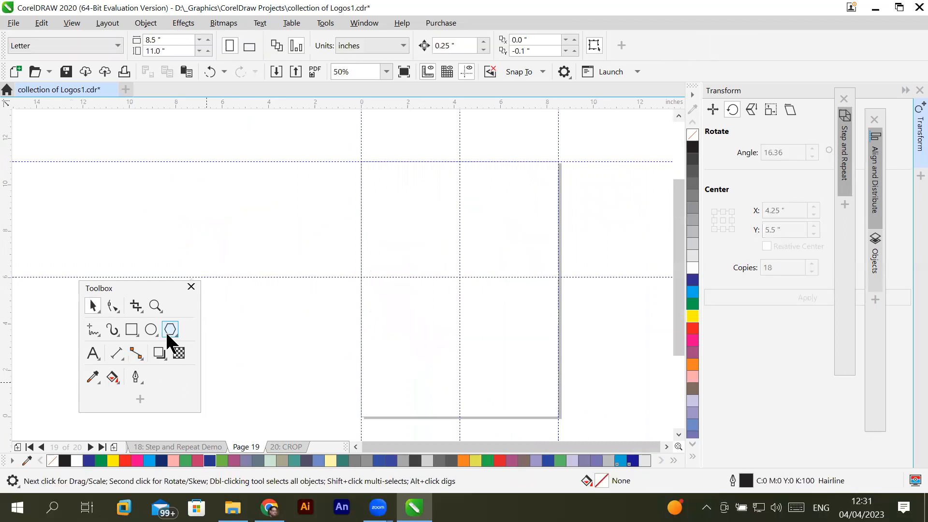
{"action": "left_click", "coordinate": [149, 330]}
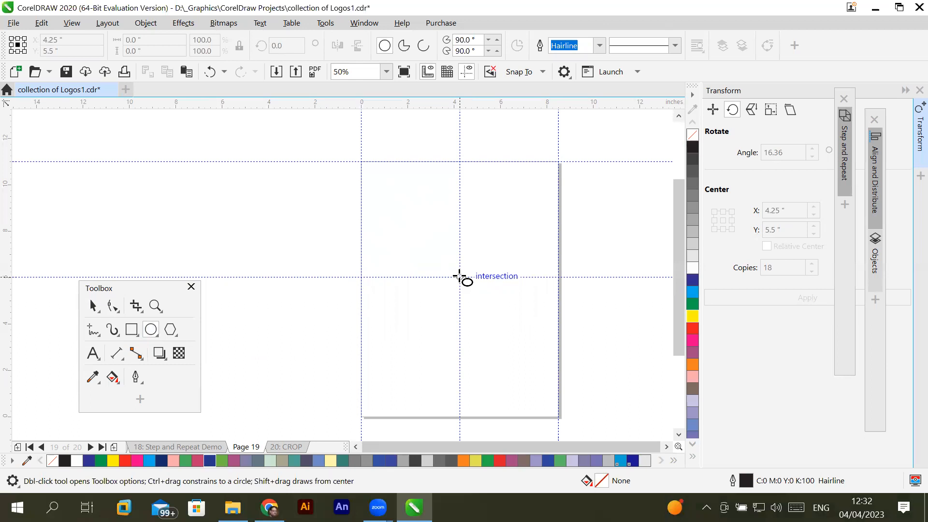
{"action": "mouse_move", "coordinate": [459, 277]}
{"action": "left_mouse_down"}
{"action": "mouse_move", "coordinate": [497, 321]}
{"action": "mouse_move", "coordinate": [563, 366]}
{"action": "mouse_move", "coordinate": [512, 320]}
{"action": "mouse_move", "coordinate": [533, 354]}
{"action": "mouse_move", "coordinate": [575, 387]}
{"action": "mouse_move", "coordinate": [515, 319]}
{"action": "mouse_move", "coordinate": [602, 396]}
{"action": "mouse_move", "coordinate": [575, 353]}
{"action": "left_mouse_up"}
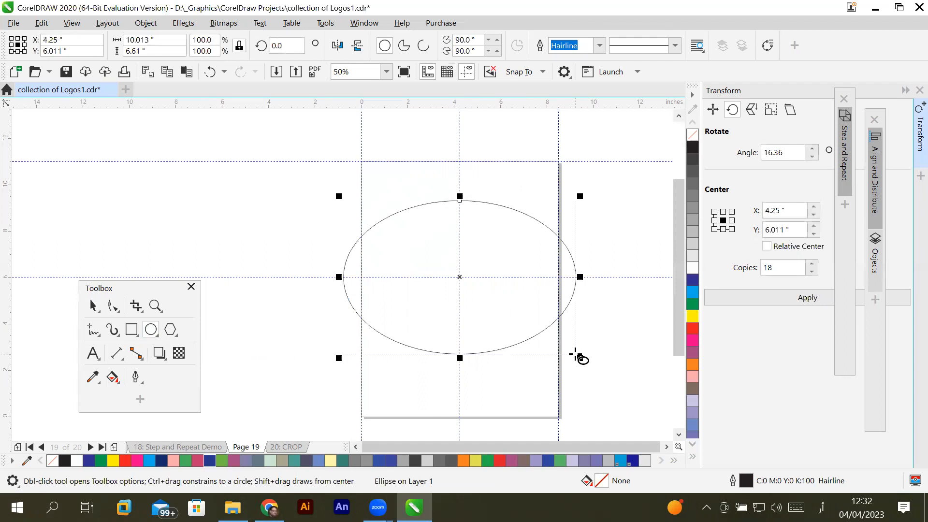
{"action": "key", "text": "Delete"}
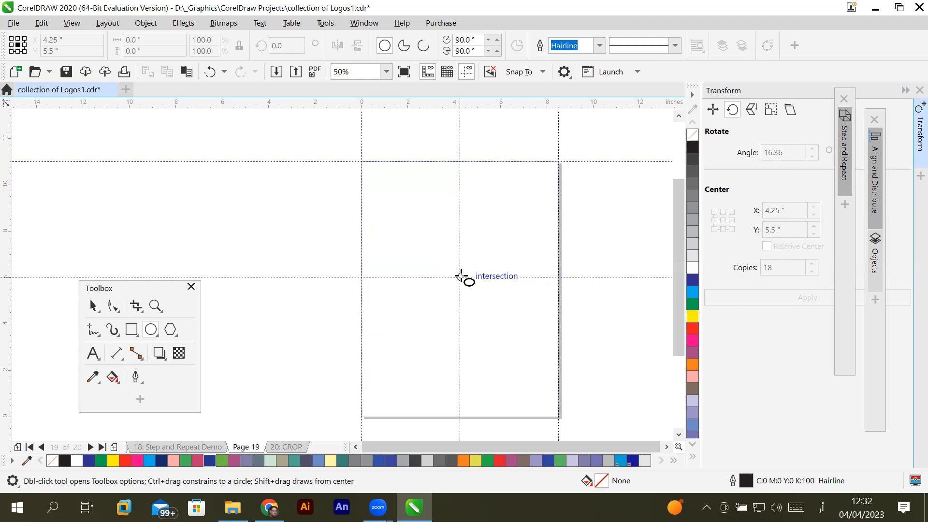
{"action": "mouse_move", "coordinate": [461, 277]}
{"action": "left_mouse_down"}
{"action": "mouse_move", "coordinate": [497, 329]}
{"action": "mouse_move", "coordinate": [567, 349]}
{"action": "mouse_move", "coordinate": [559, 367]}
{"action": "mouse_move", "coordinate": [516, 332]}
{"action": "mouse_move", "coordinate": [557, 332]}
{"action": "left_mouse_up"}
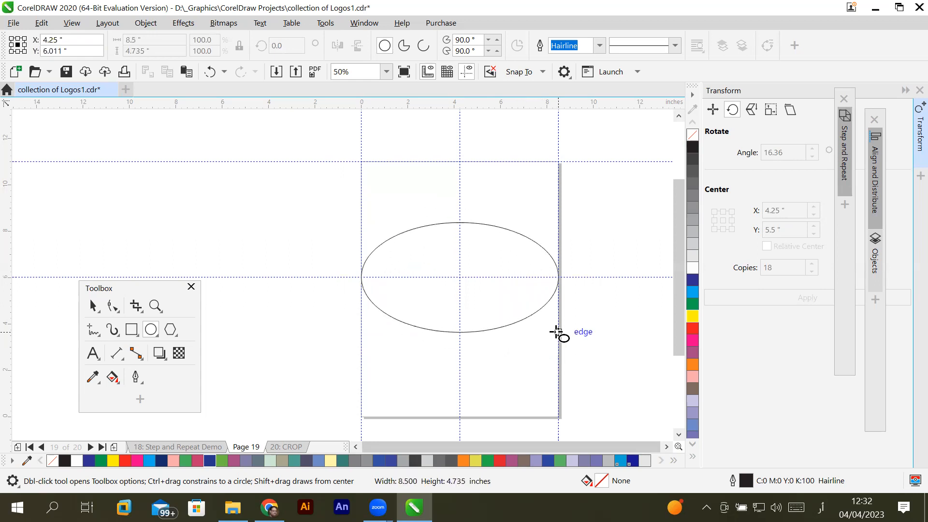
{"action": "key", "text": "alt+shift"}
{"action": "left_click_drag", "start_coordinate": [556, 332], "coordinate": [519, 322]}
{"action": "left_click_drag", "start_coordinate": [526, 328], "coordinate": [522, 325]}
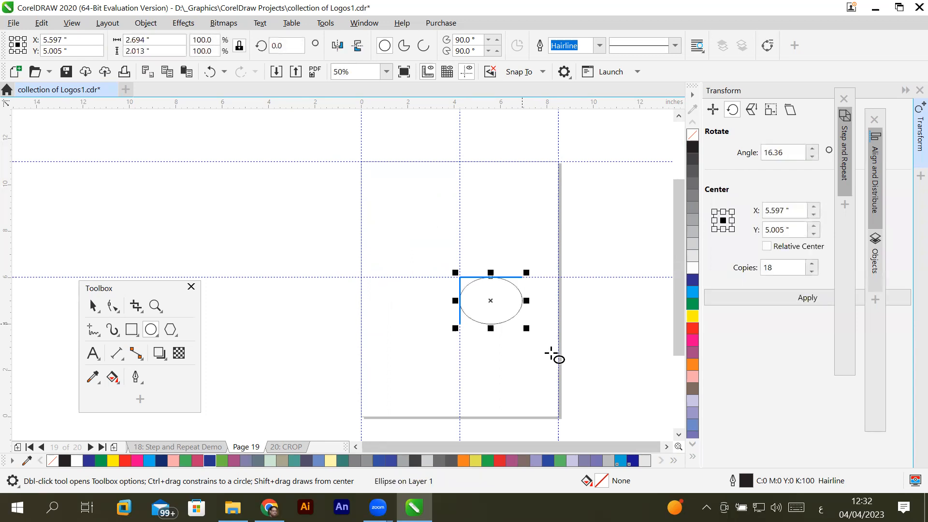
{"action": "key", "text": "ctrl+z"}
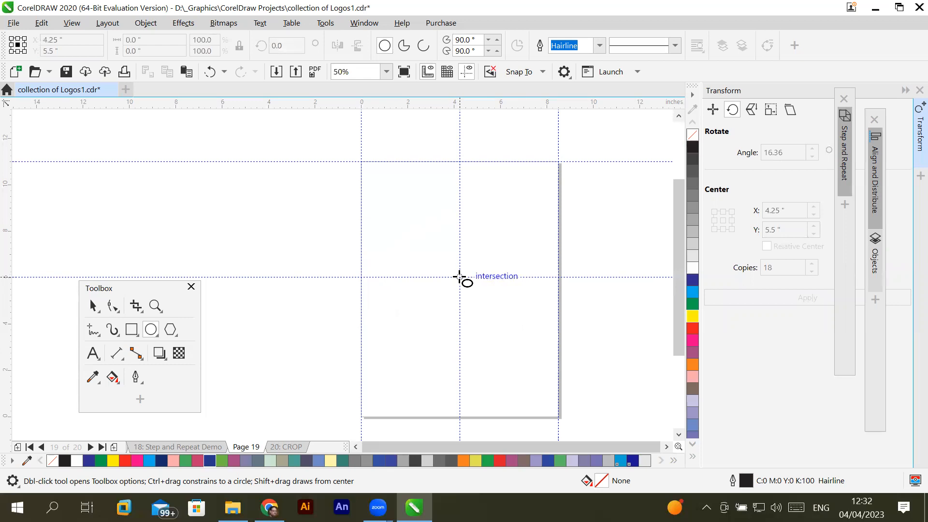
- Draw a circle about 5.94 inches in diameter, centred on the intersection of the guidelines in the middle of the page
{"action": "left_click_drag", "start_coordinate": [460, 277], "coordinate": [513, 347]}
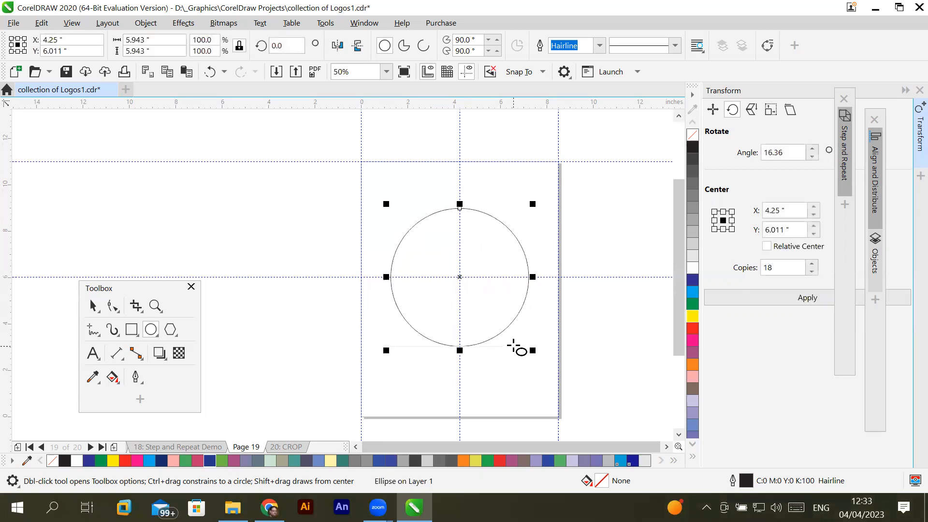
- Add the artistic text "S" outside the page beside the circle and enlarge it to about 192 pt
{"action": "left_click", "coordinate": [90, 352]}
{"action": "left_click", "coordinate": [284, 217]}
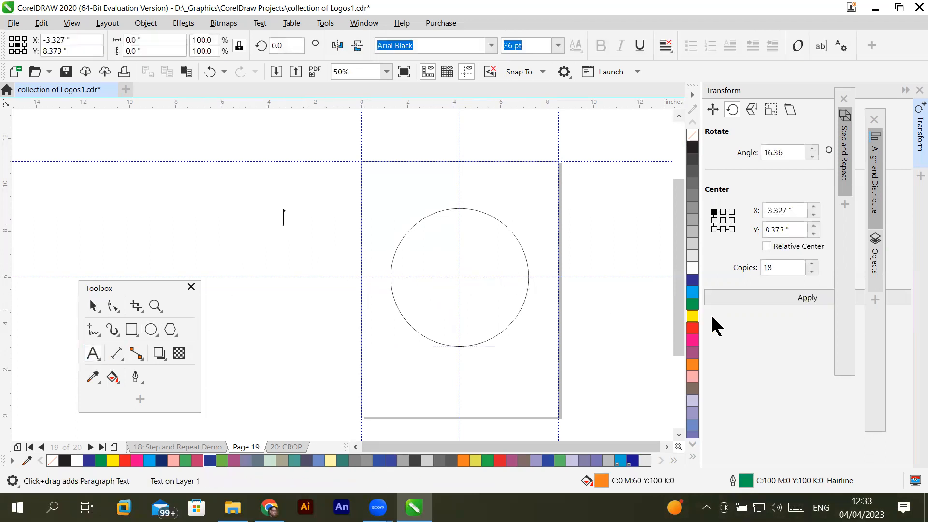
{"action": "type", "text": "S"}
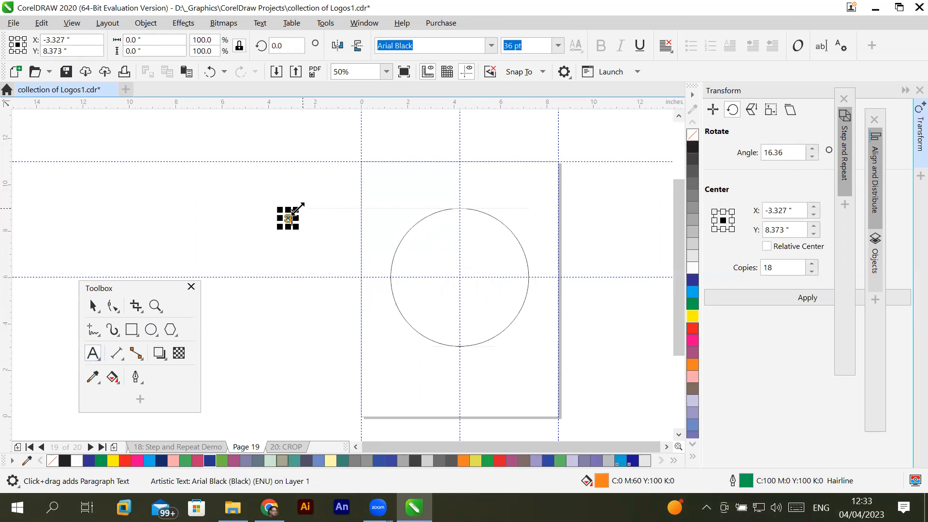
{"action": "mouse_move", "coordinate": [297, 206]}
{"action": "left_mouse_down"}
{"action": "mouse_move", "coordinate": [346, 174]}
{"action": "mouse_move", "coordinate": [328, 190]}
{"action": "mouse_move", "coordinate": [460, 141]}
{"action": "mouse_move", "coordinate": [377, 207]}
{"action": "mouse_move", "coordinate": [435, 176]}
{"action": "mouse_move", "coordinate": [411, 192]}
{"action": "left_mouse_up"}
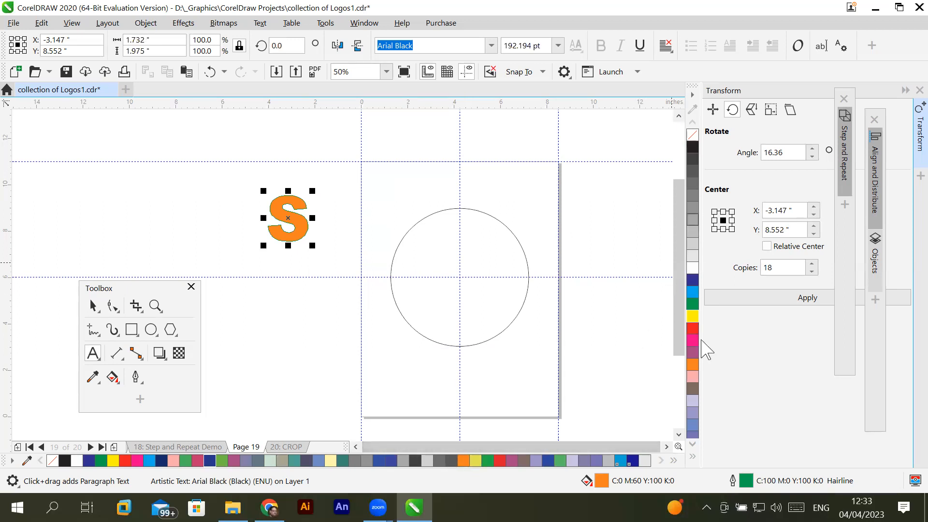
- Fill the S with blue C100 M100 Y0 K0, outline it in red C0 M100 Y100 K0, and move it farther from the page
{"action": "left_click", "coordinate": [694, 290]}
{"action": "key", "text": "Escape"}
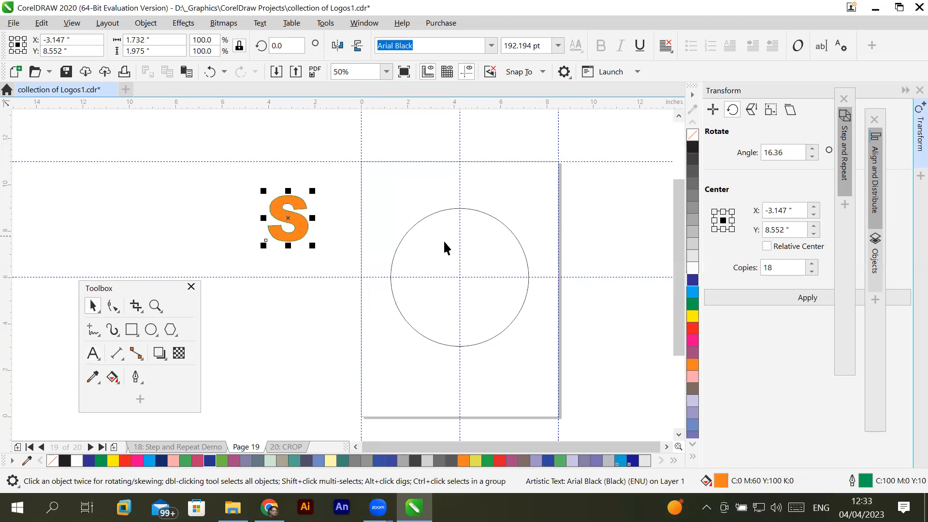
{"action": "left_click", "coordinate": [694, 280]}
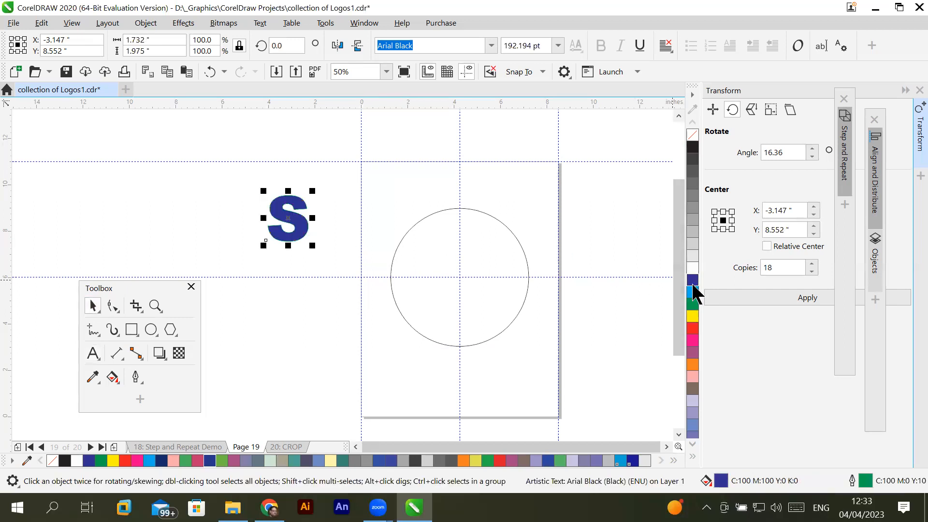
{"action": "right_click", "coordinate": [692, 329]}
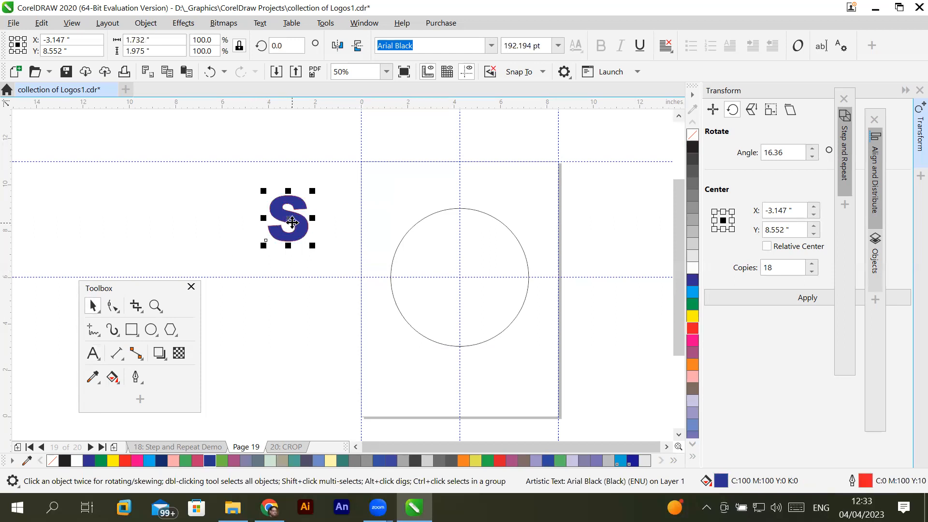
{"action": "left_click_drag", "start_coordinate": [292, 222], "coordinate": [249, 204]}
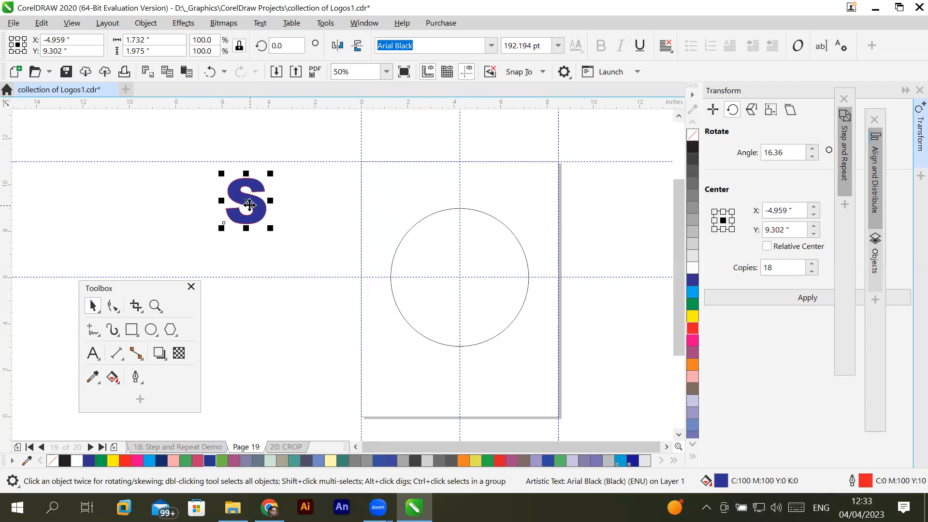
- Clone the S and place the clone on top of the circle, centred on the vertical guideline
{"action": "left_click", "coordinate": [43, 23]}
{"action": "left_click", "coordinate": [81, 212]}
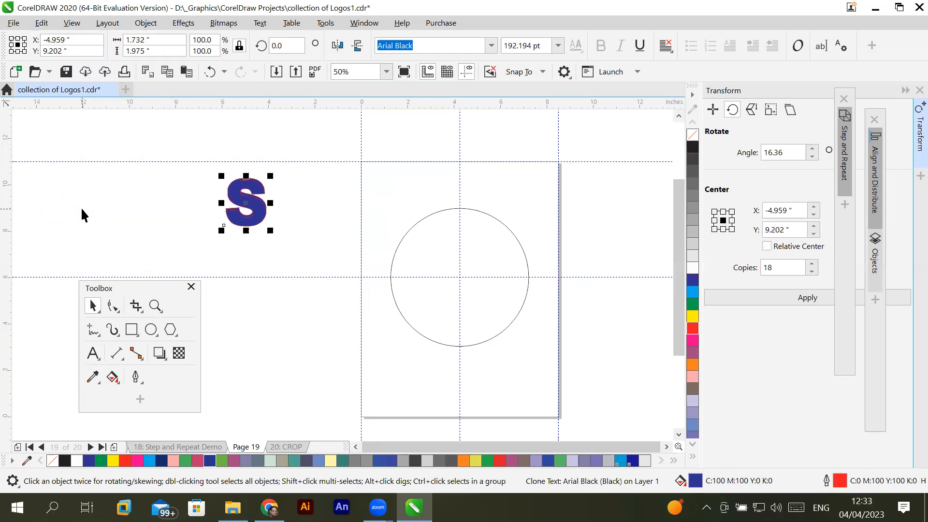
{"action": "mouse_move", "coordinate": [261, 207]}
{"action": "left_mouse_down"}
{"action": "mouse_move", "coordinate": [400, 185]}
{"action": "mouse_move", "coordinate": [475, 187]}
{"action": "left_mouse_up"}
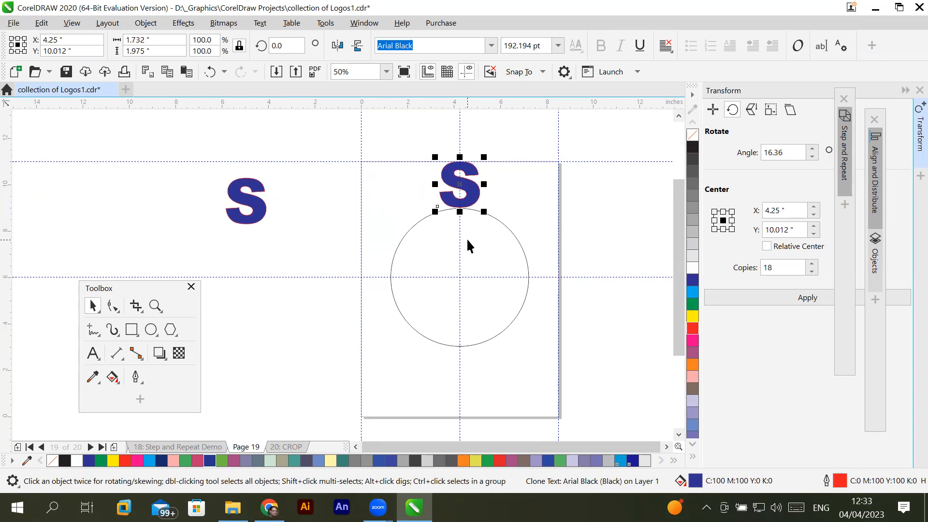
- Set the clone's rotation centre to the circle's centre and make a copy rotated 30 degrees clockwise around it
{"action": "left_click", "coordinate": [469, 188]}
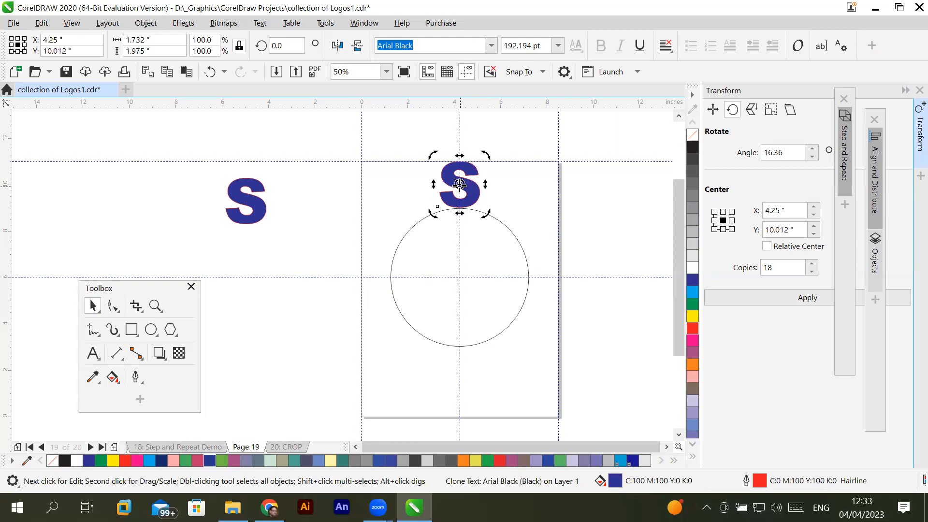
{"action": "left_click_drag", "start_coordinate": [458, 184], "coordinate": [460, 277]}
{"action": "left_click_drag", "start_coordinate": [490, 152], "coordinate": [540, 200]}
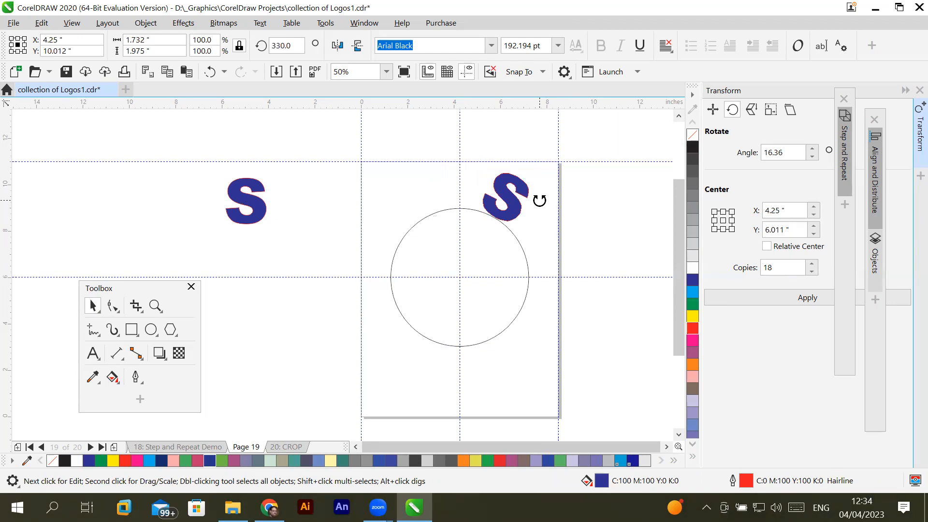
{"action": "left_click_drag", "start_coordinate": [540, 201], "coordinate": [540, 201]}
{"action": "right_click", "coordinate": [540, 200]}
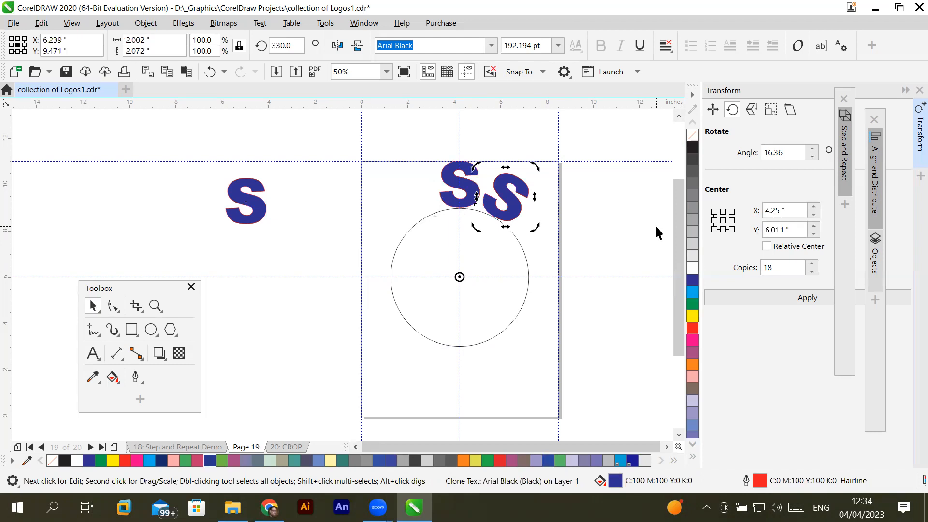
- Repeat the rotated copy around the circle until twelve S letters form a full ring
{"action": "key", "text": "ctrl+r"}
{"action": "key", "text": "ctrl+r"}
{"action": "key", "text": "ctrl+r"}
{"action": "key", "text": "ctrl+r"}
{"action": "key", "text": "ctrl+r"}
{"action": "key", "text": "ctrl+r"}
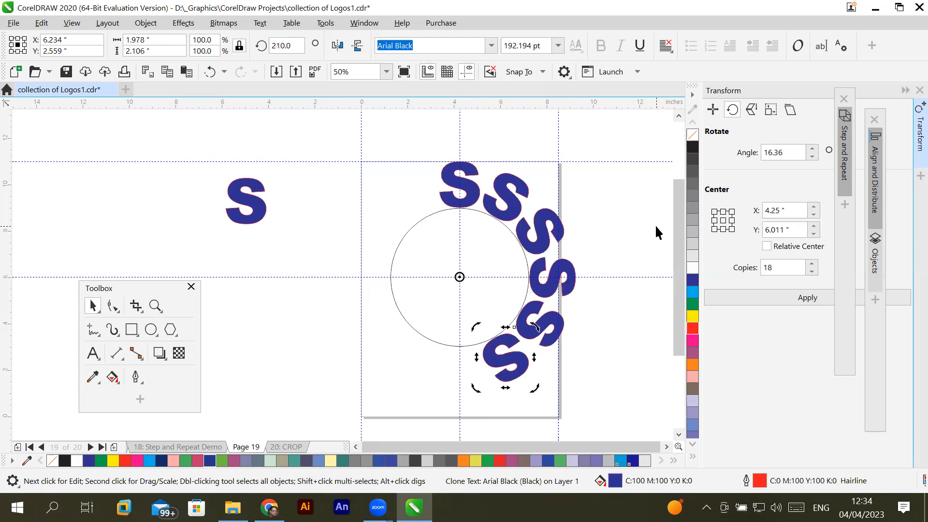
{"action": "key", "text": "ctrl+r"}
{"action": "key", "text": "ctrl+r"}
{"action": "key", "text": "ctrl+r"}
{"action": "key", "text": "ctrl+r"}
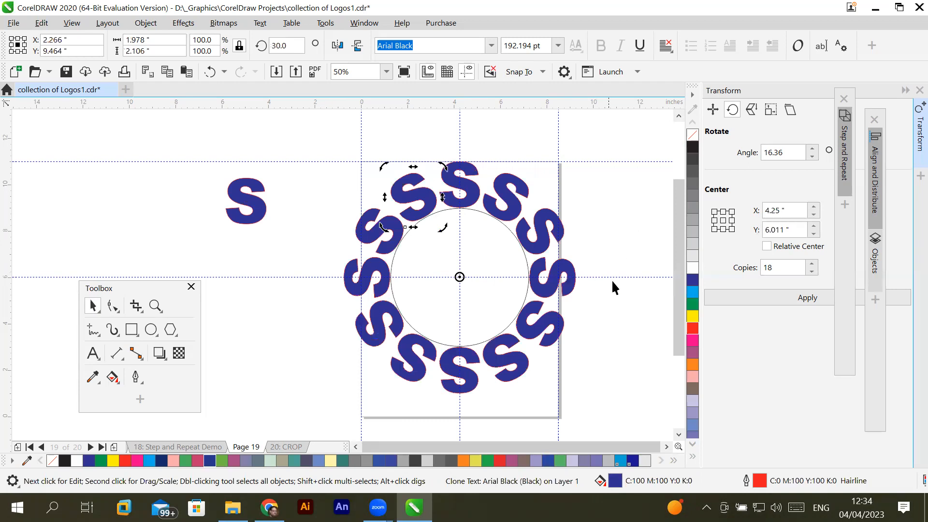
- Try scaling the control S down to about 120 pt, and undo the resize
{"action": "left_click", "coordinate": [610, 252]}
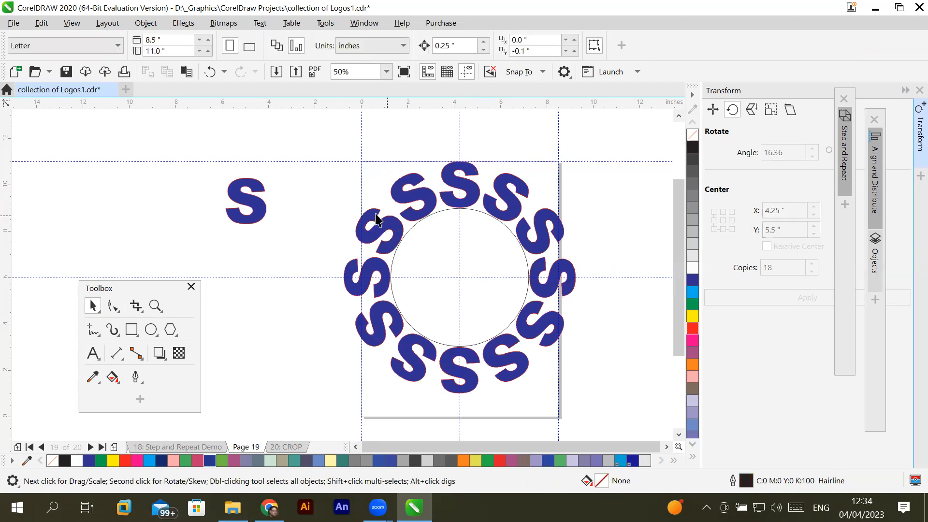
{"action": "left_click", "coordinate": [259, 209]}
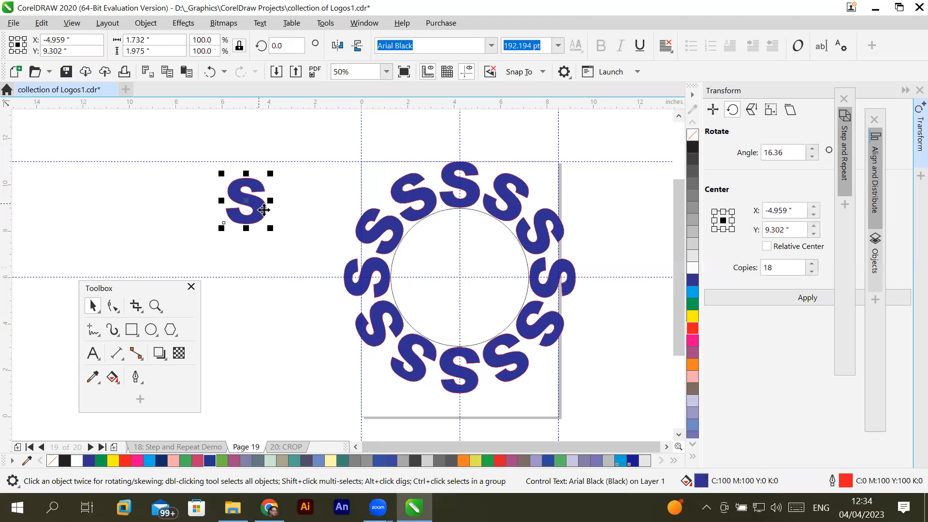
{"action": "left_click_drag", "start_coordinate": [271, 228], "coordinate": [256, 213]}
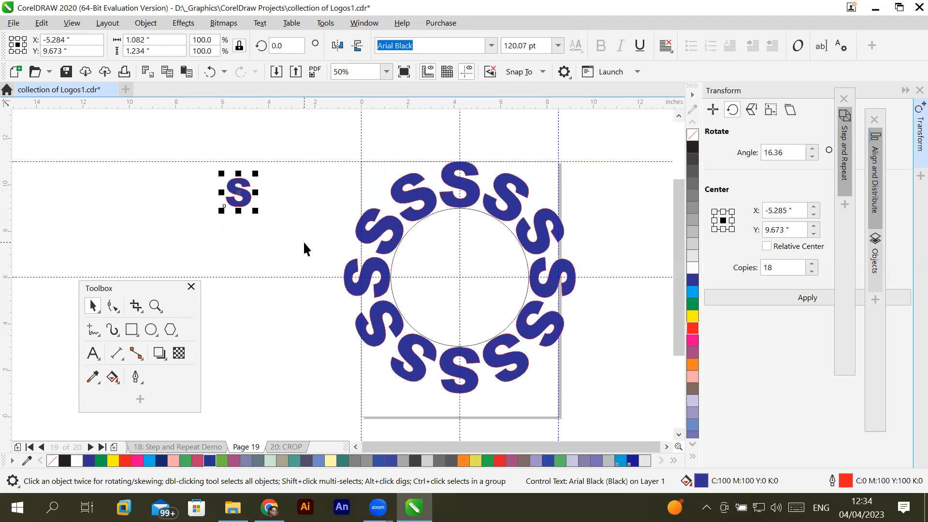
{"action": "key", "text": "ctrl+z"}
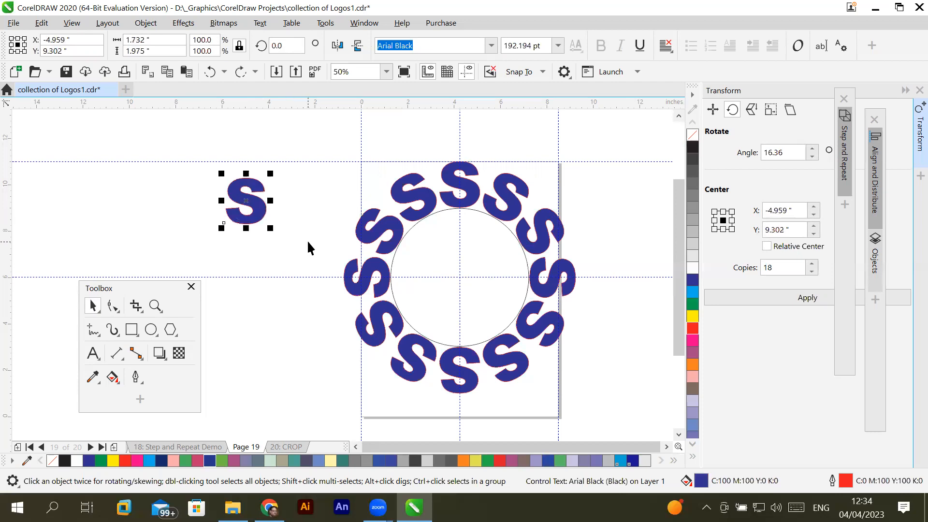
- Undo the ring of copies and the clone's placement, and remove the remaining clone from over the original S
{"action": "key", "text": "ctrl+z"}
{"action": "key", "text": "ctrl+z"}
{"action": "key", "text": "ctrl+z"}
{"action": "key", "text": "ctrl+z"}
{"action": "key", "text": "ctrl+z"}
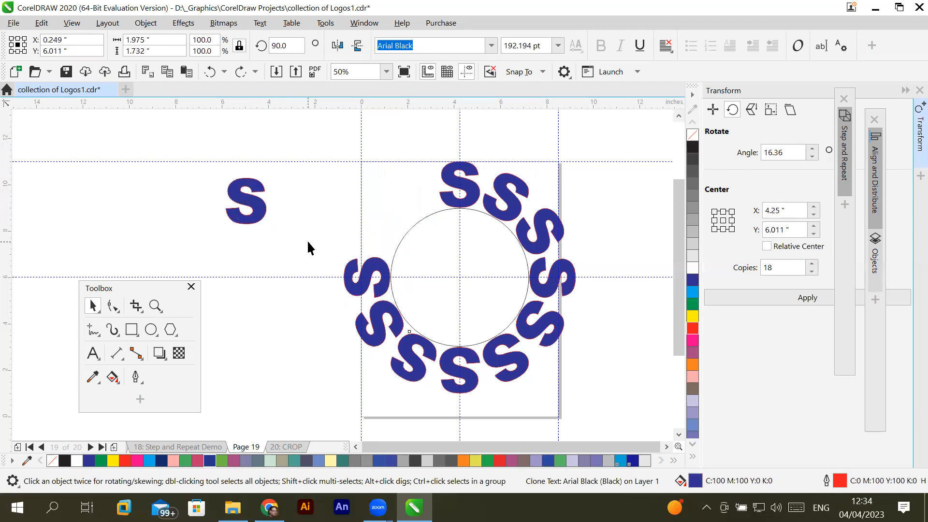
{"action": "key", "text": "ctrl+z"}
{"action": "key", "text": "ctrl+z"}
{"action": "key", "text": "ctrl+z"}
{"action": "key", "text": "ctrl+z"}
{"action": "key", "text": "ctrl+z"}
{"action": "key", "text": "ctrl+z"}
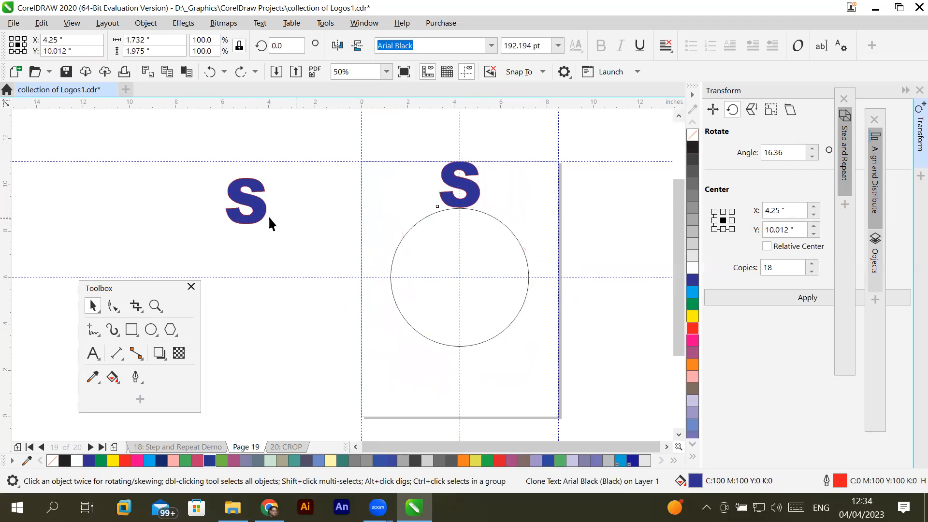
{"action": "key", "text": "ctrl+z"}
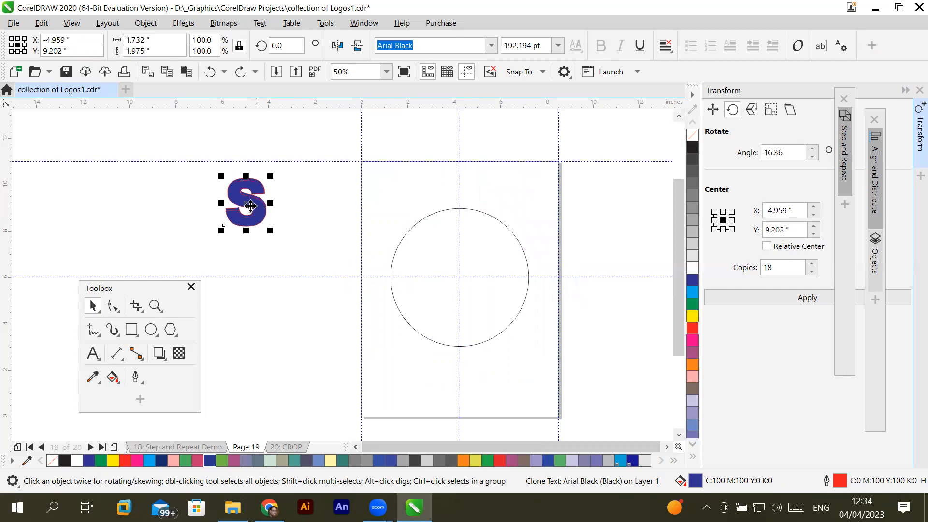
{"action": "left_click", "coordinate": [254, 204]}
{"action": "left_click_drag", "start_coordinate": [255, 204], "coordinate": [310, 188]}
{"action": "key", "text": "ctrl+z"}
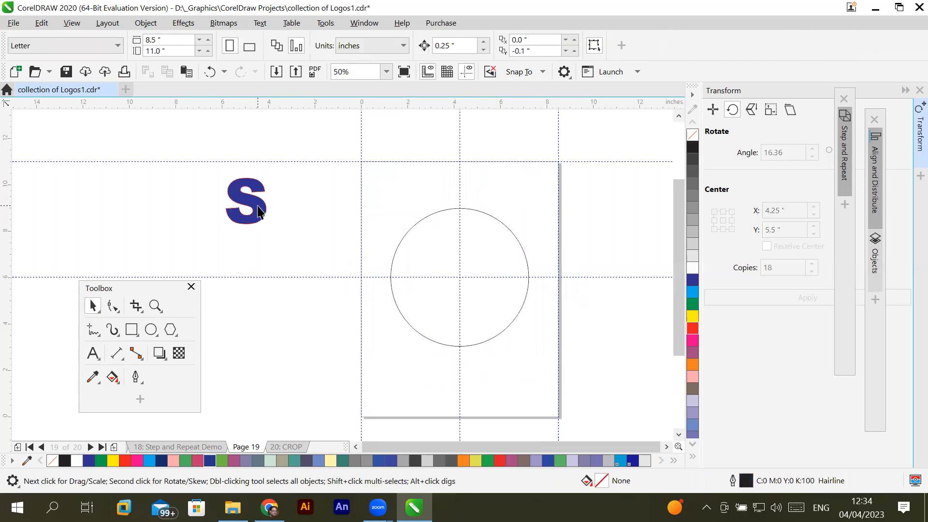
- Create a fresh clone of the original S
{"action": "left_click", "coordinate": [260, 206]}
{"action": "left_click", "coordinate": [40, 24]}
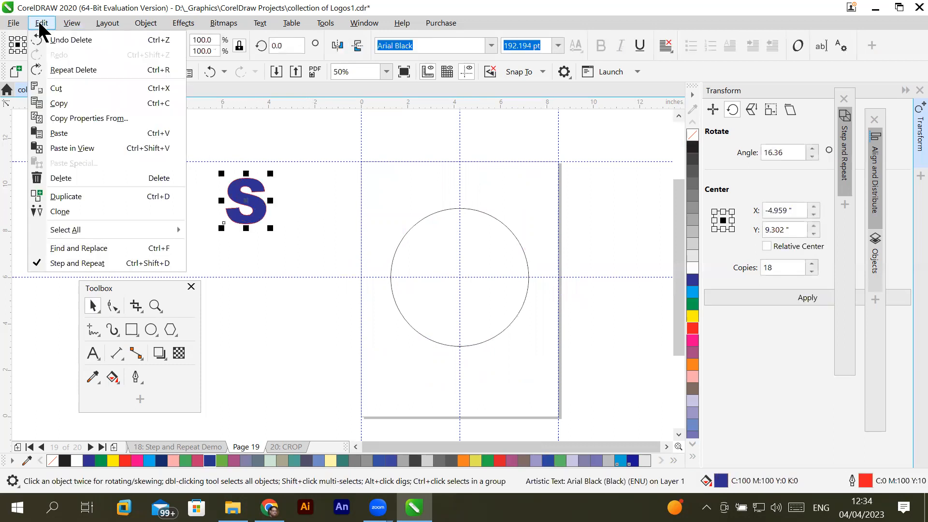
{"action": "left_click", "coordinate": [57, 210]}
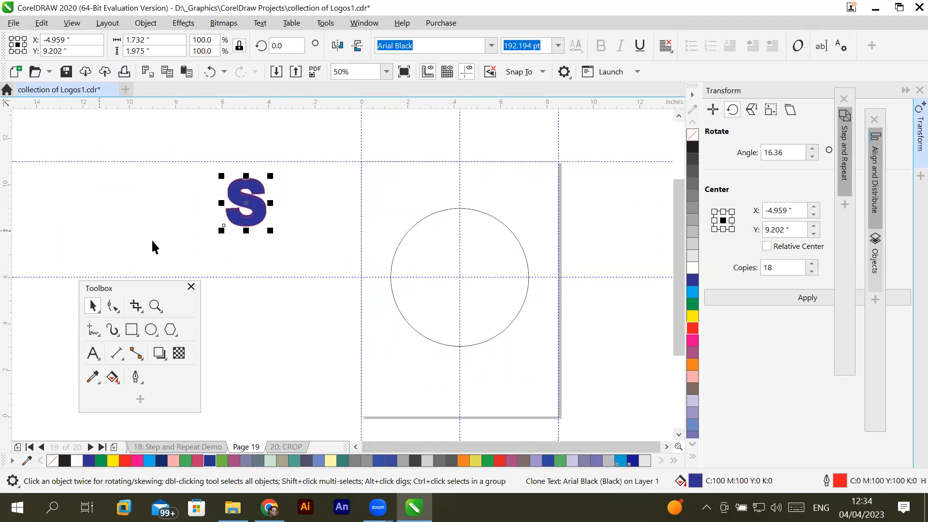
- Place the clone on top of the circle and recolor the control S through several fills, ending with red C7 M100 Y91 K1
{"action": "mouse_move", "coordinate": [255, 220]}
{"action": "left_mouse_down"}
{"action": "mouse_move", "coordinate": [342, 259]}
{"action": "mouse_move", "coordinate": [472, 213]}
{"action": "mouse_move", "coordinate": [469, 204]}
{"action": "left_mouse_up"}
{"action": "left_click", "coordinate": [252, 220]}
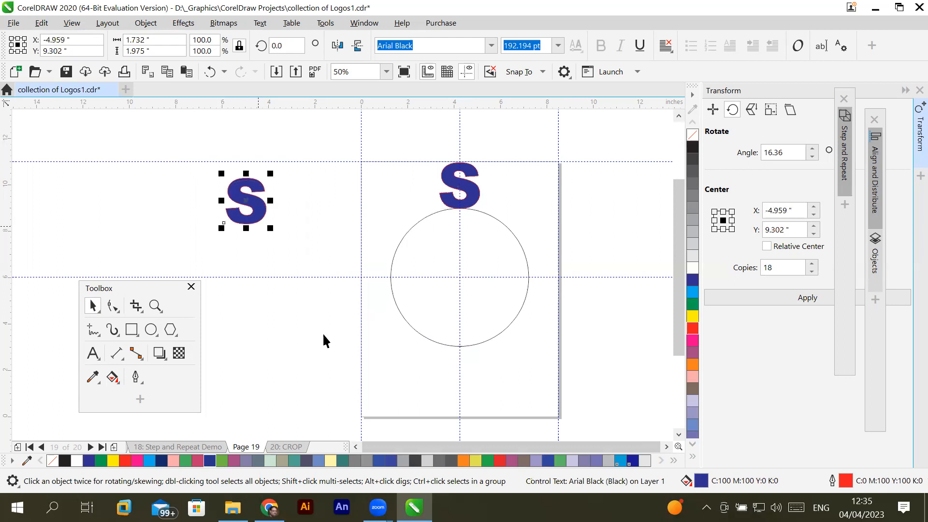
{"action": "left_click", "coordinate": [475, 462]}
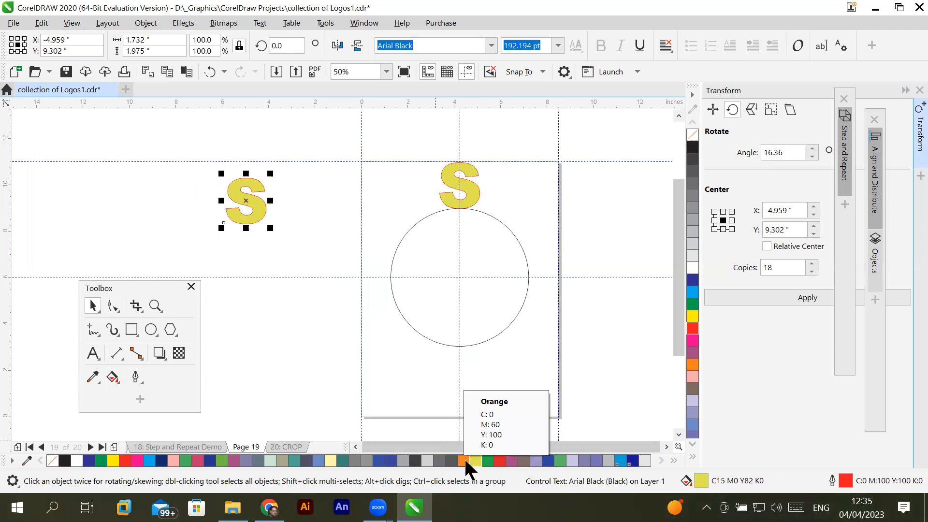
{"action": "left_click", "coordinate": [464, 460]}
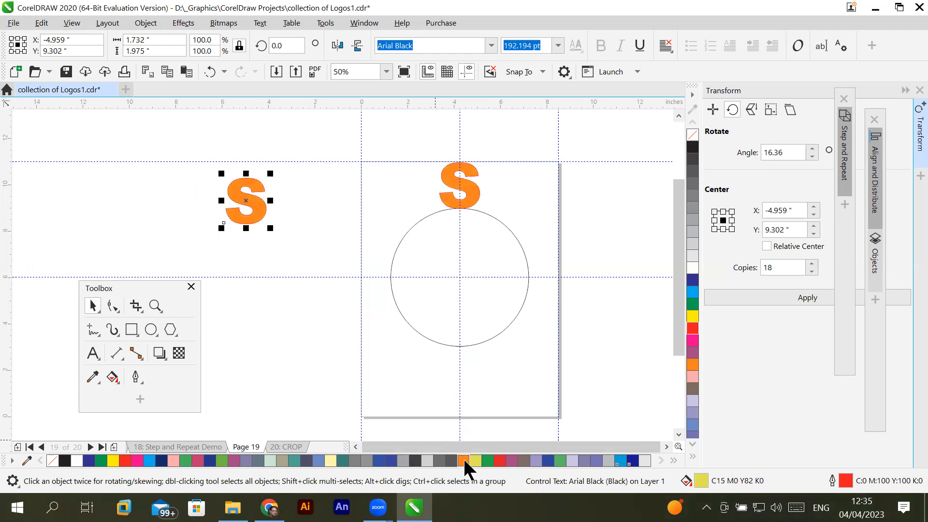
{"action": "left_click", "coordinate": [344, 459]}
{"action": "left_click", "coordinate": [315, 461]}
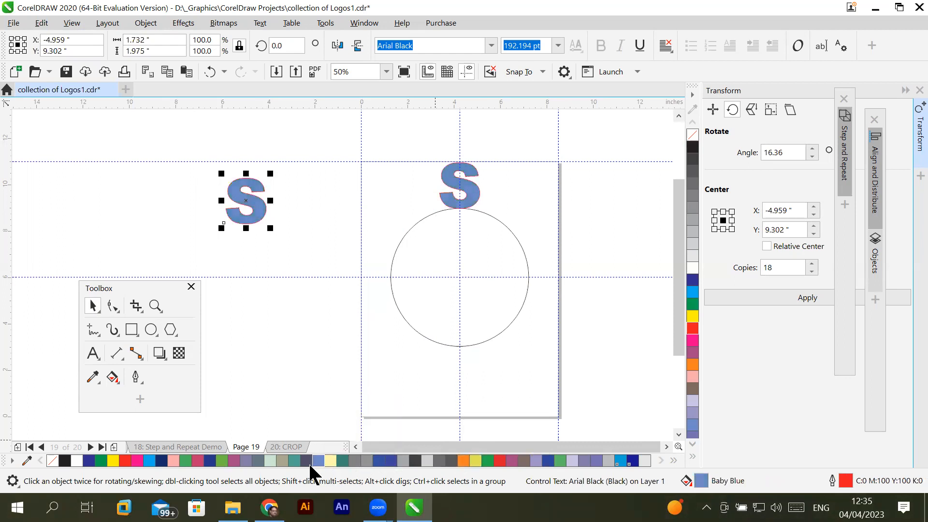
{"action": "left_click", "coordinate": [272, 459]}
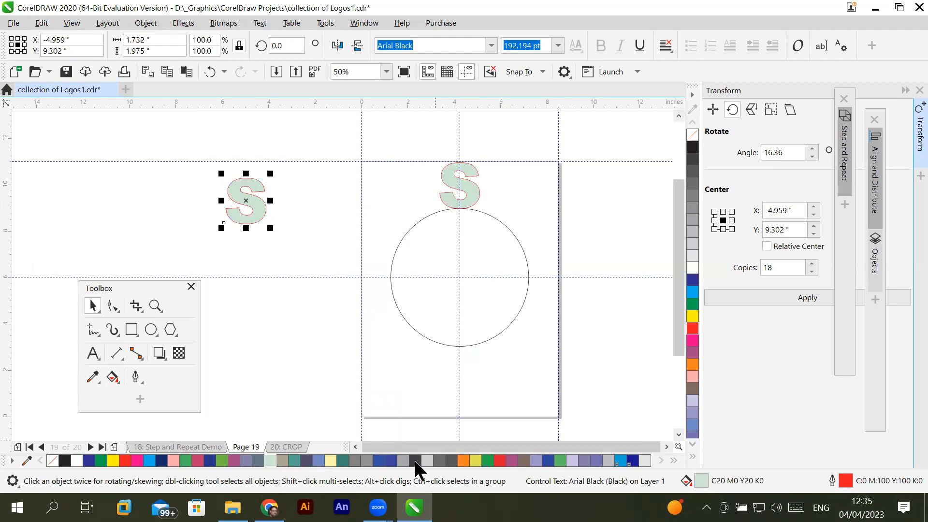
{"action": "left_click", "coordinate": [501, 459]}
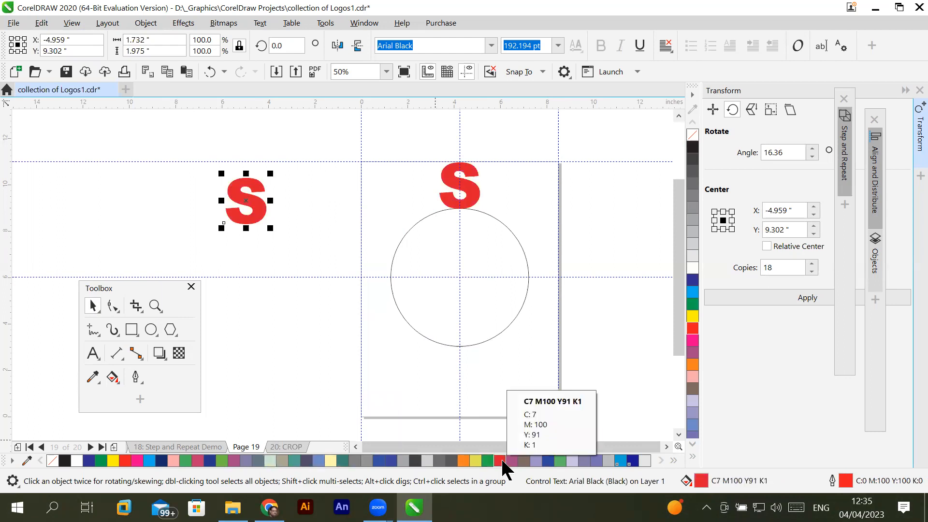
- Move the clone's rotation center to the circle's center and create a copy rotated 30 degrees clockwise around it
{"action": "left_click", "coordinate": [460, 184]}
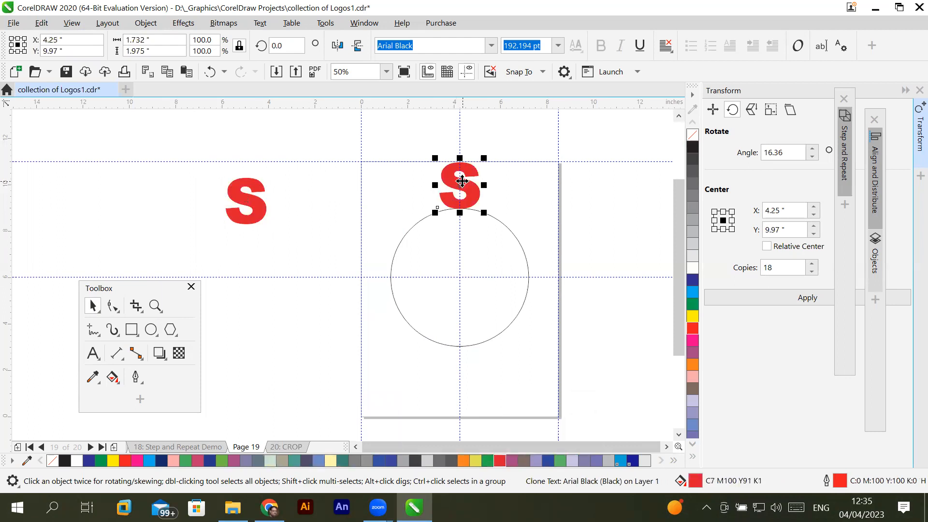
{"action": "left_click", "coordinate": [460, 184]}
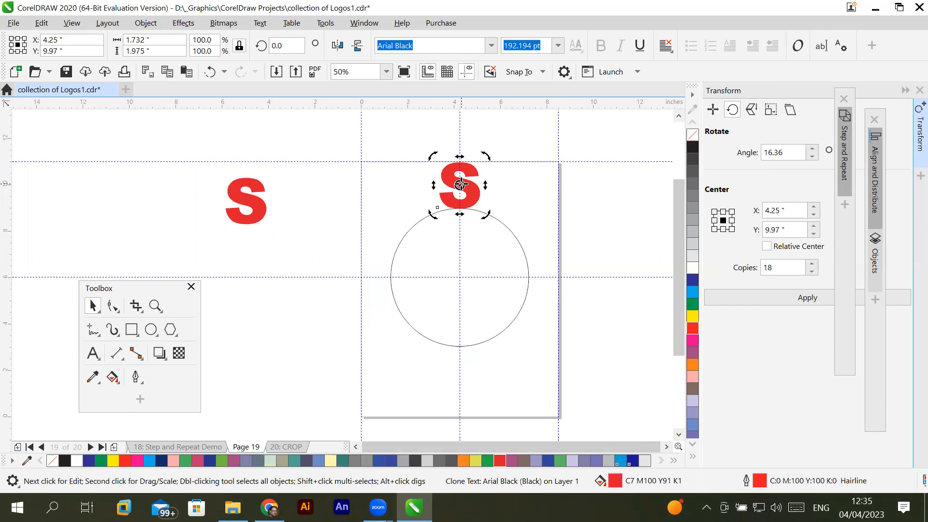
{"action": "left_click_drag", "start_coordinate": [461, 183], "coordinate": [460, 277]}
{"action": "mouse_move", "coordinate": [487, 152]}
{"action": "left_mouse_down"}
{"action": "mouse_move", "coordinate": [522, 172]}
{"action": "mouse_move", "coordinate": [541, 207]}
{"action": "left_mouse_up"}
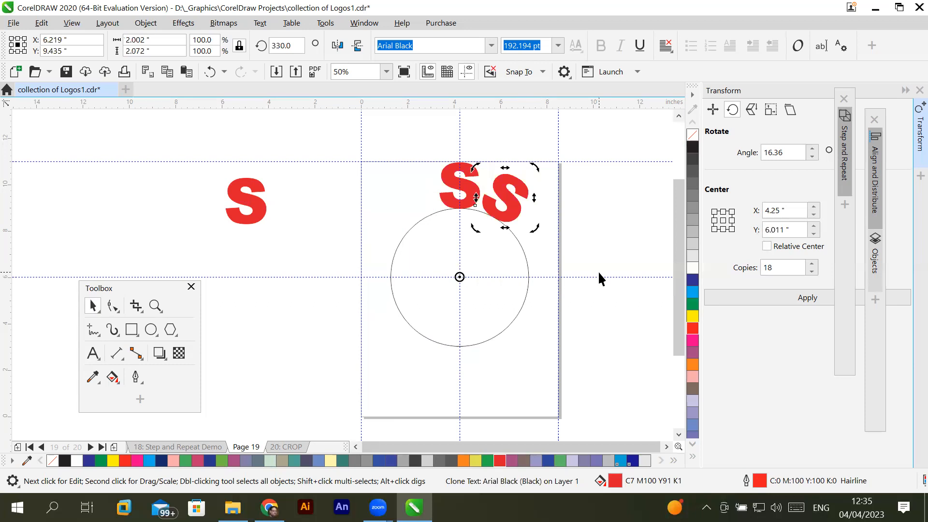
- Repeat the rotated copy around the circle to complete a ring of twelve S letters
{"action": "key", "text": "ctrl+r"}
{"action": "key", "text": "ctrl+r"}
{"action": "key", "text": "ctrl+r"}
{"action": "key", "text": "ctrl+r"}
{"action": "key", "text": "ctrl+r"}
{"action": "key", "text": "ctrl+r"}
{"action": "key", "text": "ctrl+r"}
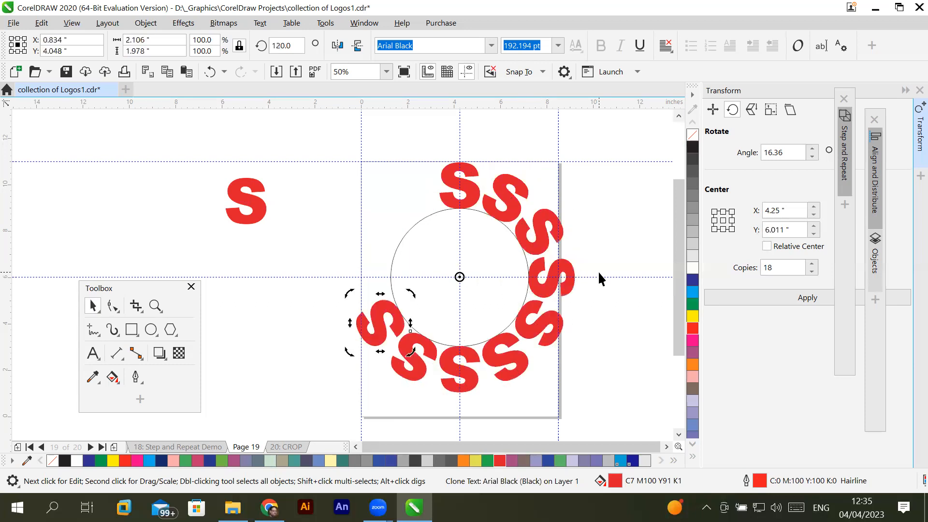
{"action": "key", "text": "ctrl+r"}
{"action": "key", "text": "ctrl+r"}
{"action": "key", "text": "ctrl+r"}
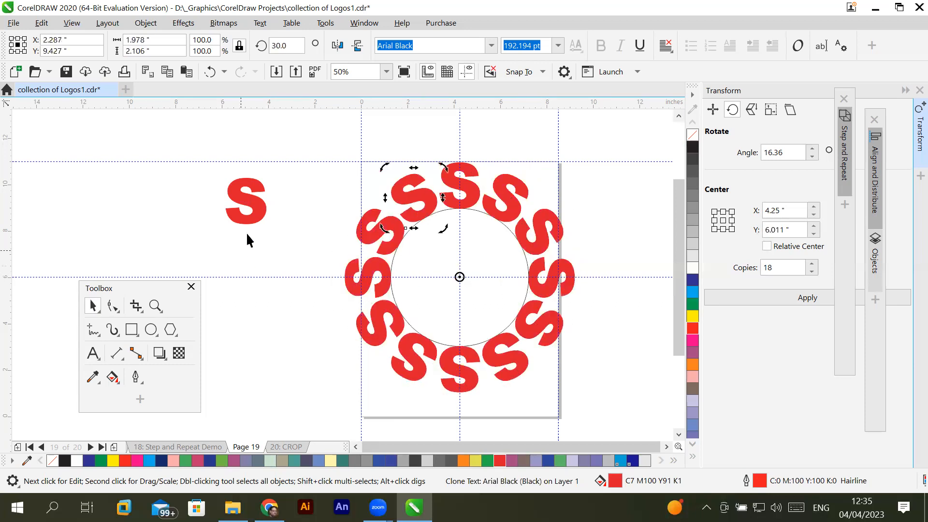
- Try several fills on the control S, ending with Pink, and give it a green C71 M0 Y87 K0 outline
{"action": "left_click", "coordinate": [263, 213]}
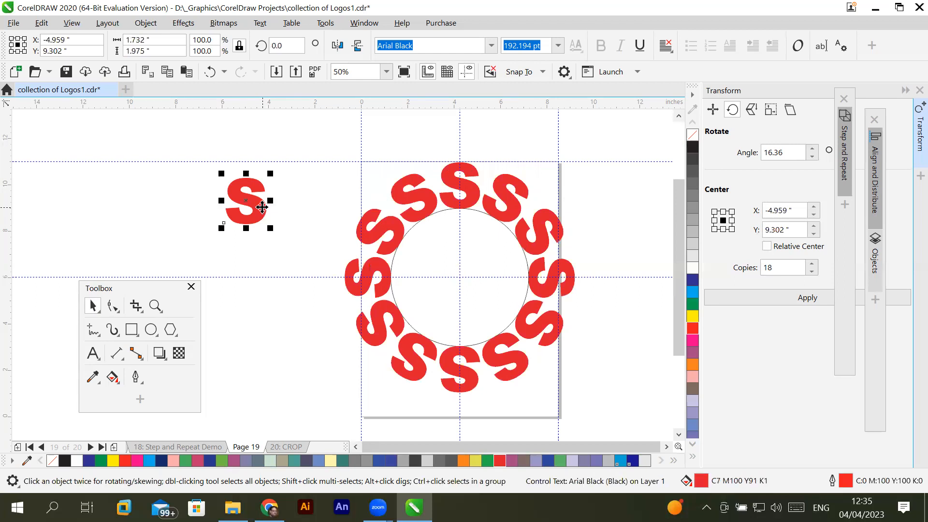
{"action": "left_click", "coordinate": [308, 460]}
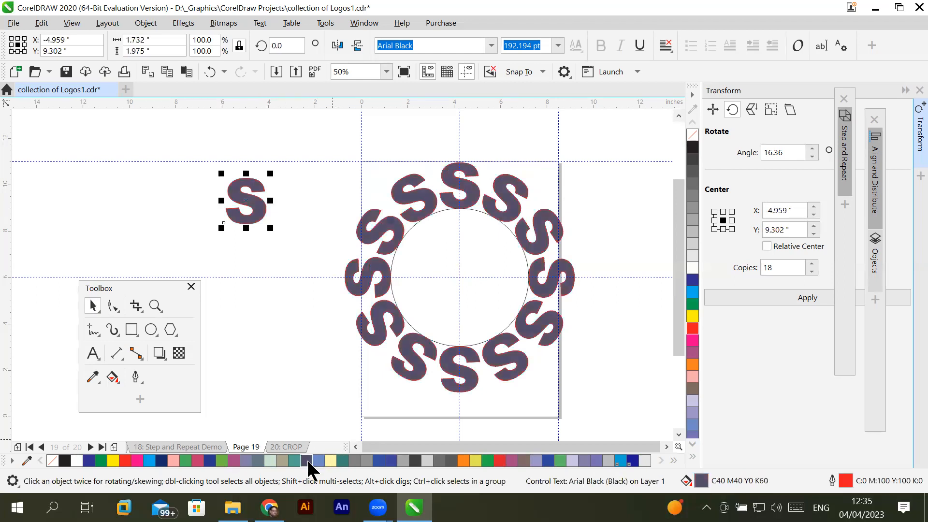
{"action": "left_click", "coordinate": [269, 460]}
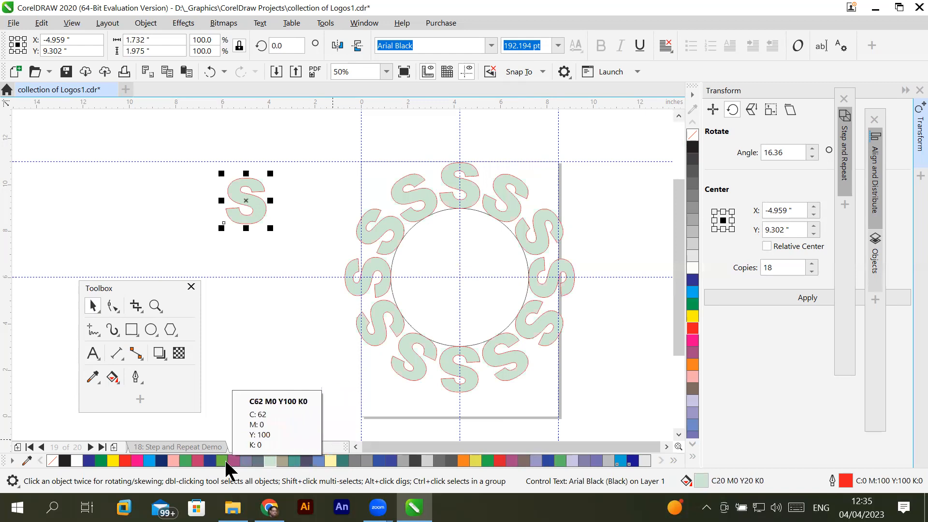
{"action": "left_click", "coordinate": [197, 460]}
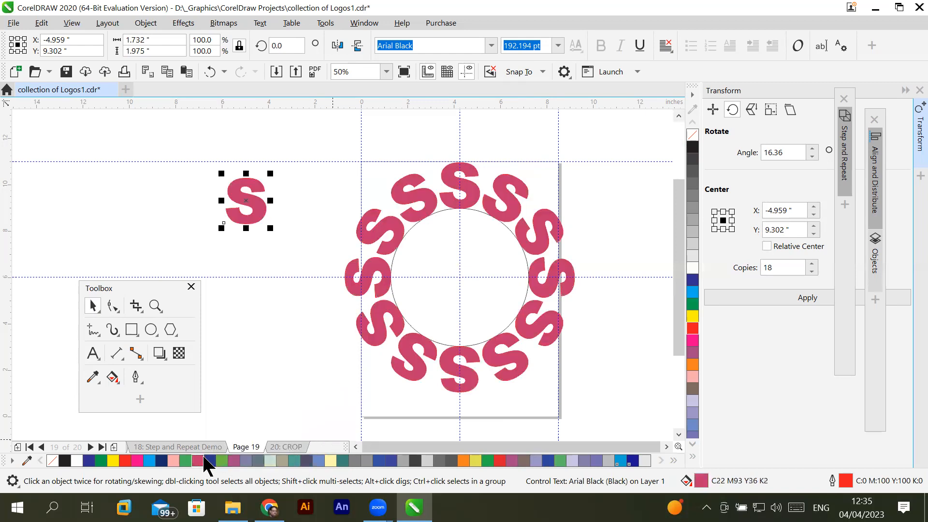
{"action": "right_click", "coordinate": [186, 459]}
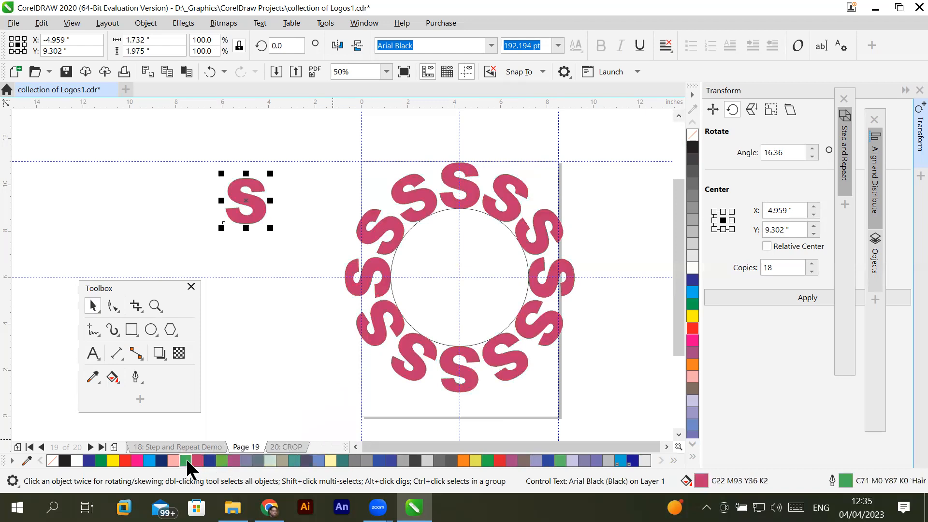
{"action": "left_click", "coordinate": [171, 457]}
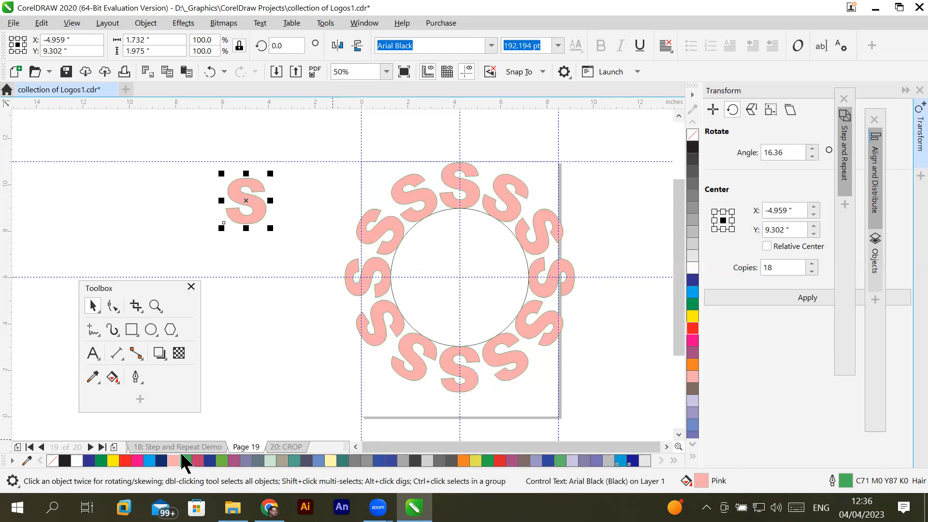
- Convert the control S from text to curves
{"action": "left_click", "coordinate": [256, 209]}
{"action": "left_click", "coordinate": [256, 209]}
{"action": "left_click", "coordinate": [145, 23]}
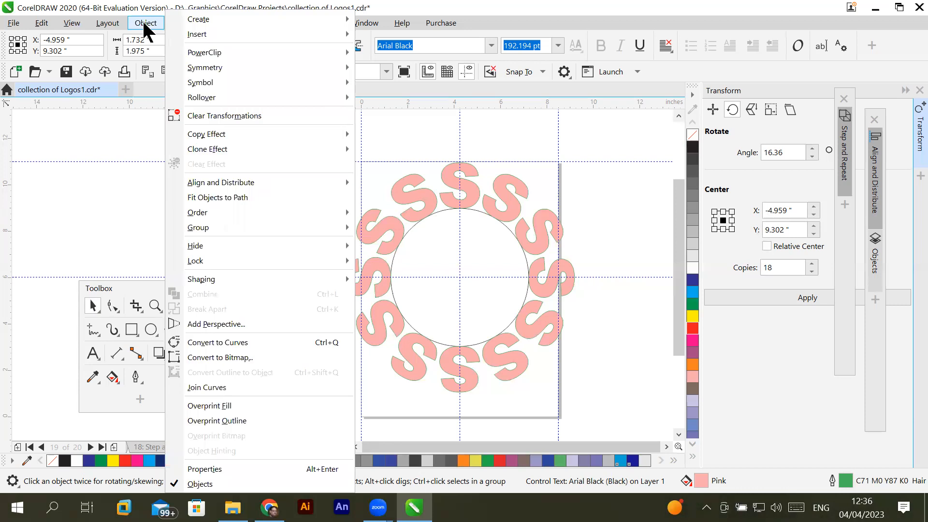
{"action": "left_click", "coordinate": [247, 343]}
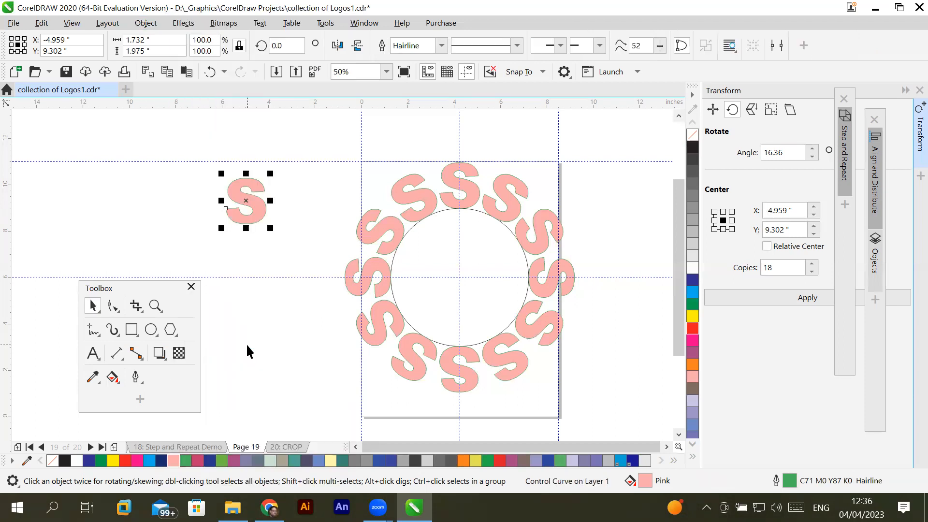
- Reshape the control S by moving the outer corner nodes of its upper and lower ends inward
{"action": "left_click", "coordinate": [115, 304]}
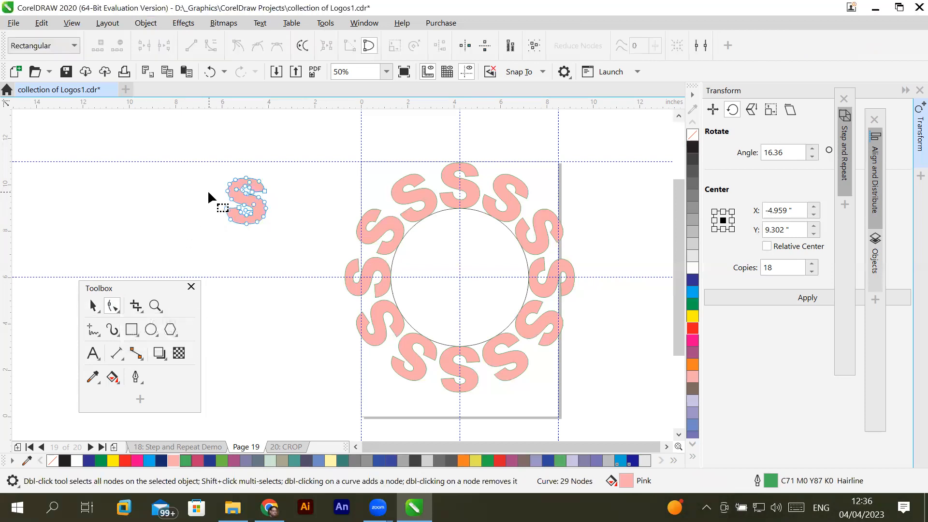
{"action": "scroll", "coordinate": [208, 192], "scroll_direction": "up", "scroll_amount": 2}
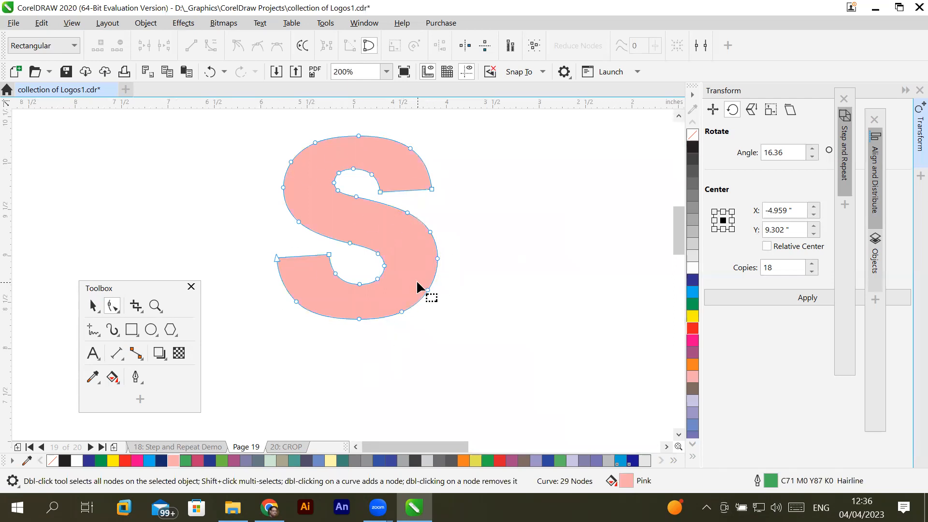
{"action": "scroll", "coordinate": [417, 282], "scroll_direction": "down", "scroll_amount": 1}
{"action": "scroll", "coordinate": [417, 282], "scroll_direction": "down", "scroll_amount": 1}
{"action": "scroll", "coordinate": [422, 287], "scroll_direction": "up", "scroll_amount": 1}
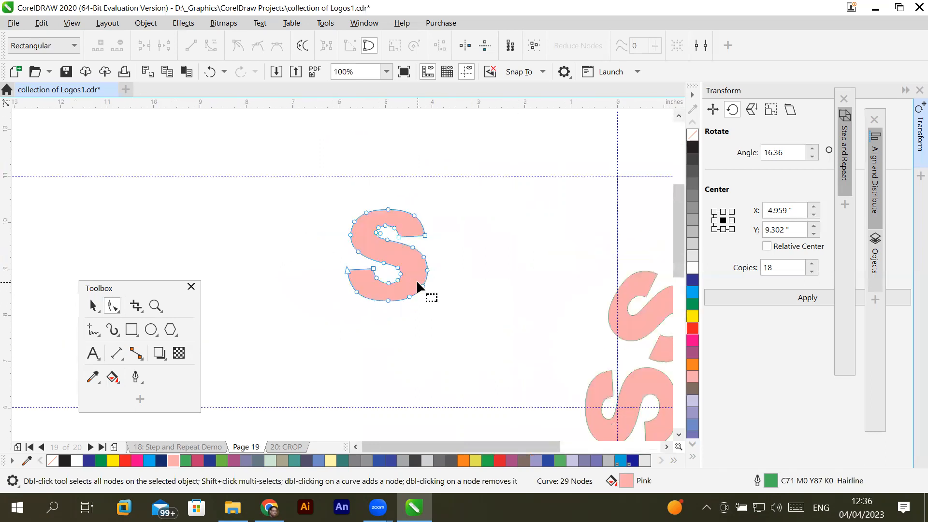
{"action": "left_click", "coordinate": [666, 447]}
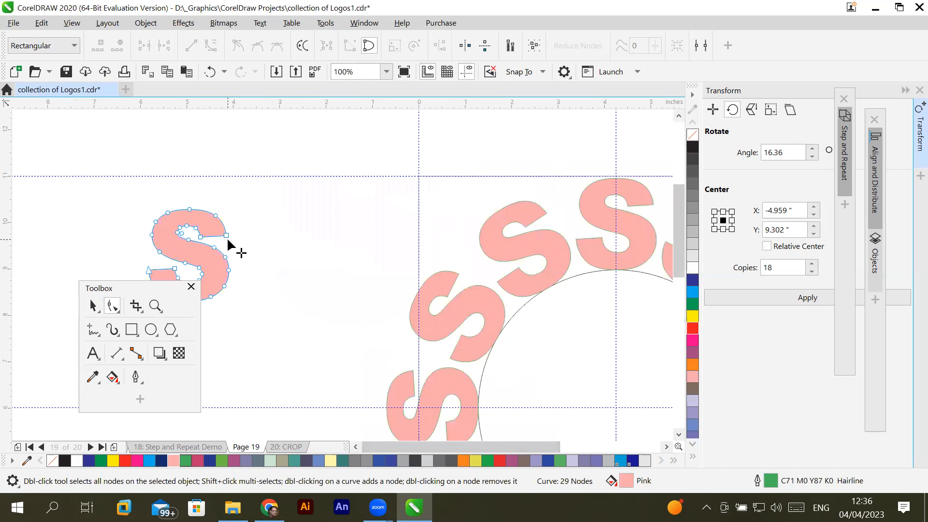
{"action": "left_click", "coordinate": [227, 236]}
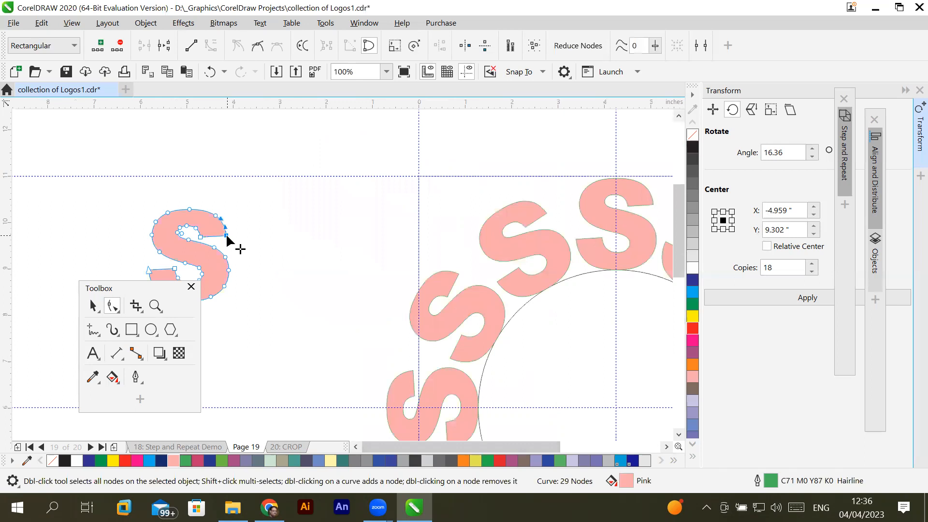
{"action": "left_click_drag", "start_coordinate": [226, 236], "coordinate": [217, 235]}
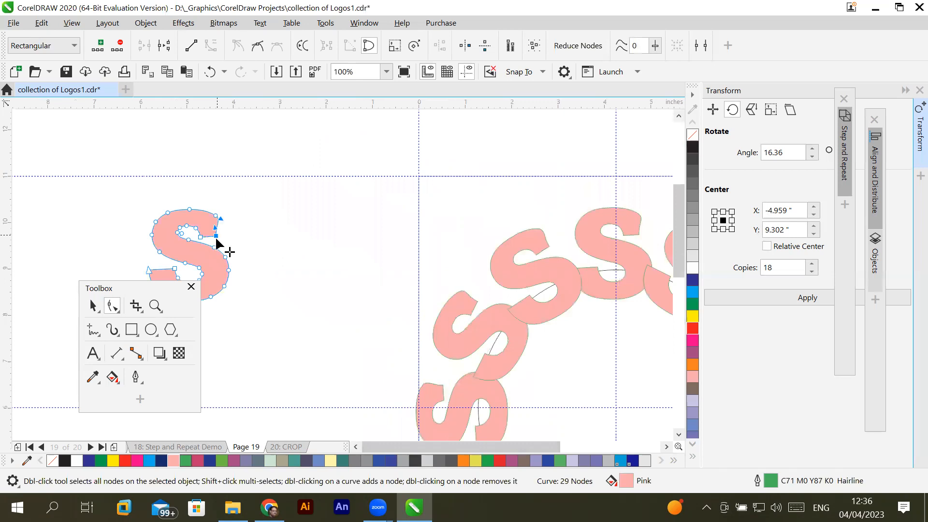
{"action": "left_click_drag", "start_coordinate": [151, 285], "coordinate": [90, 319]}
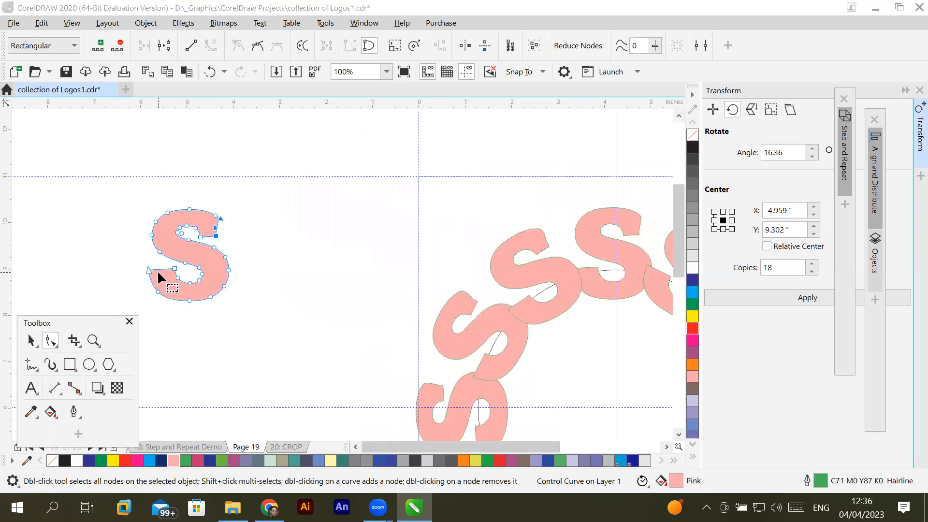
{"action": "left_click_drag", "start_coordinate": [146, 269], "coordinate": [164, 265]}
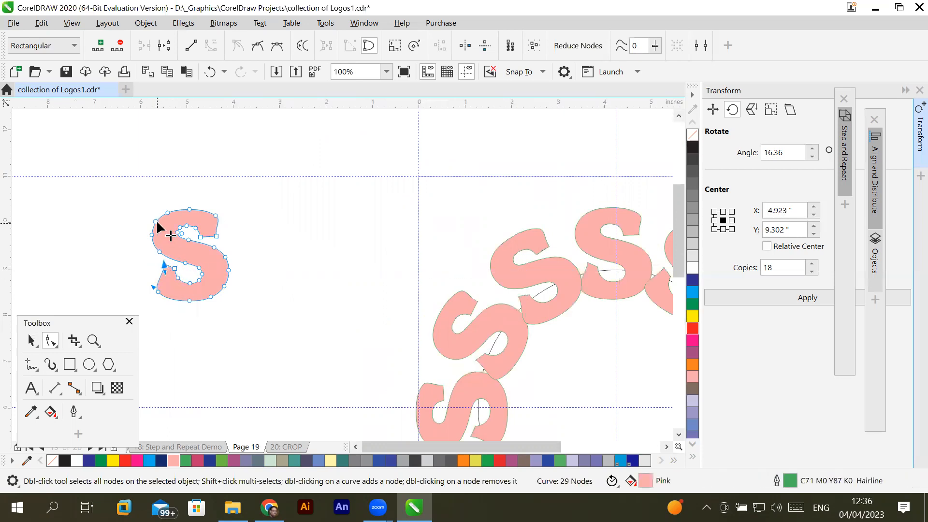
- Raise the two top nodes of the control S and move the outer node of its upper end inward
{"action": "left_click", "coordinate": [157, 202]}
{"action": "left_click_drag", "start_coordinate": [202, 216], "coordinate": [189, 193]}
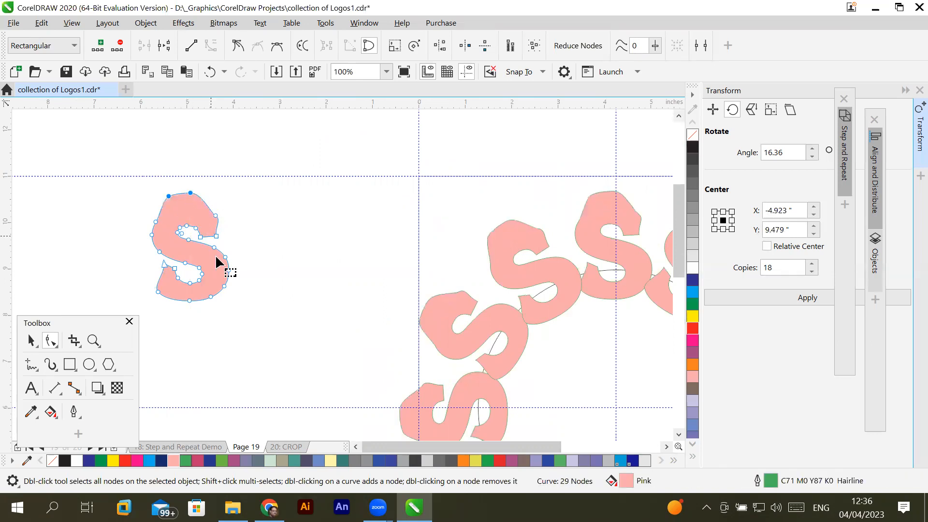
{"action": "left_click", "coordinate": [216, 214]}
{"action": "left_click_drag", "start_coordinate": [216, 213], "coordinate": [202, 210]}
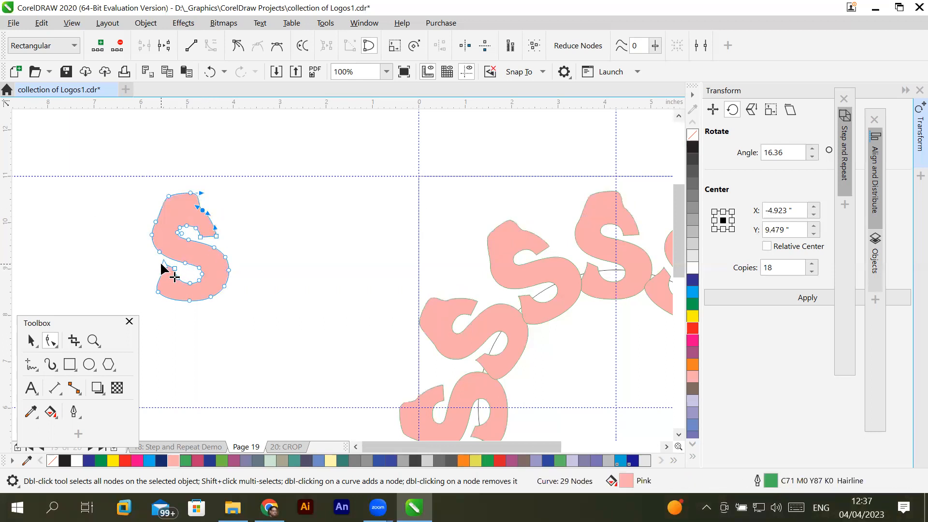
- Lower the tip of the control S's lower end and shift the outer nodes of its lower bowl inward
{"action": "left_click_drag", "start_coordinate": [164, 262], "coordinate": [164, 280]}
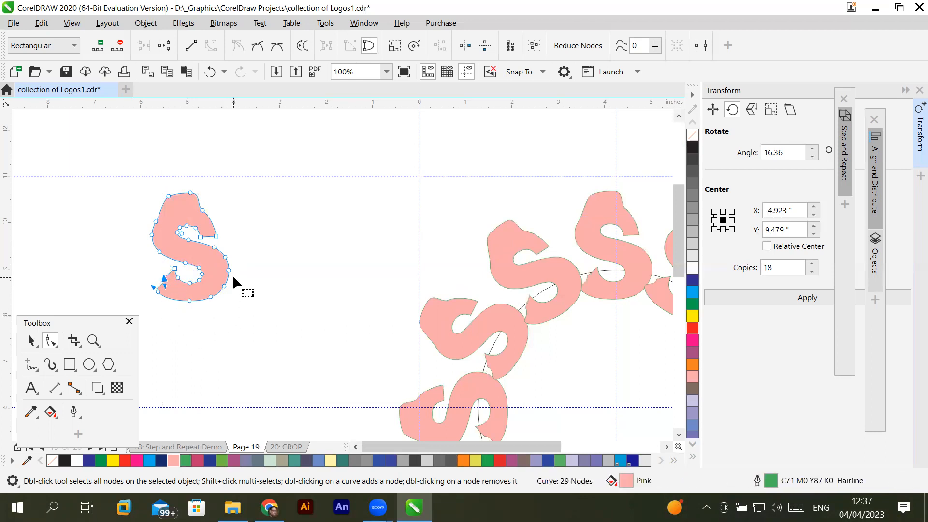
{"action": "left_click", "coordinate": [189, 300]}
{"action": "left_click", "coordinate": [210, 296], "text": "shift"}
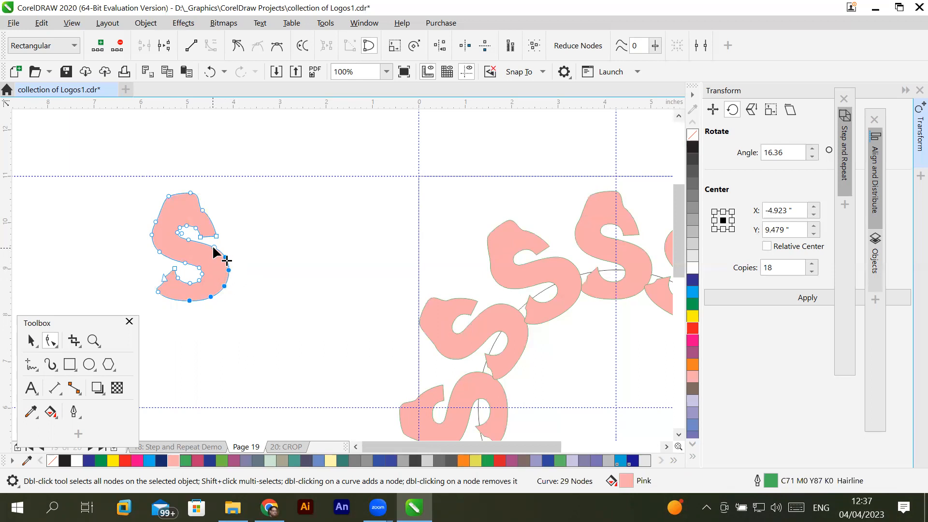
{"action": "left_click_drag", "start_coordinate": [215, 248], "coordinate": [200, 245]}
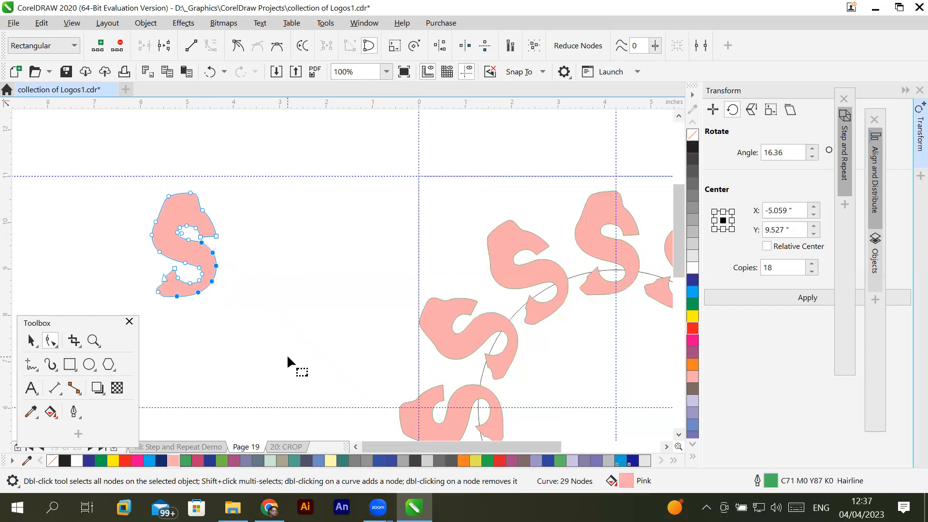
- Select the two nodes on the upper shoulder of the control S's lower bowl and move them slightly down
{"action": "left_click", "coordinate": [239, 296]}
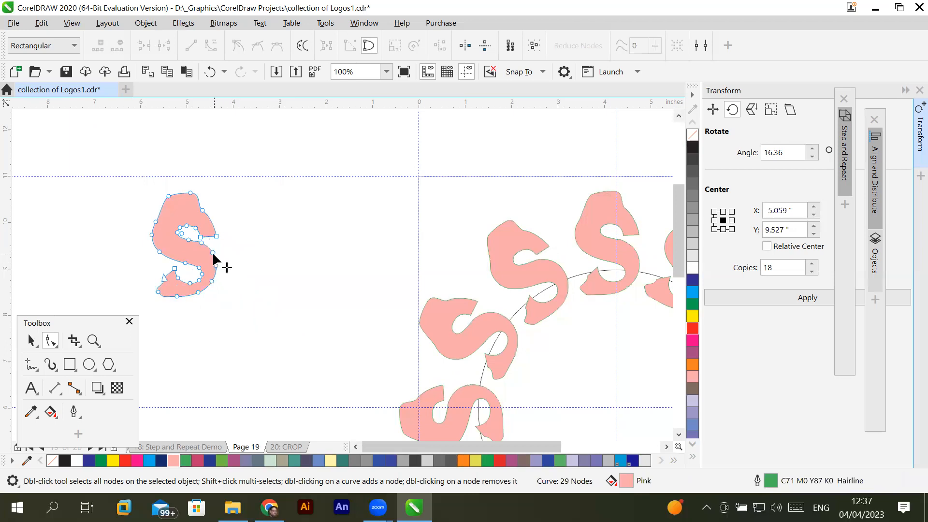
{"action": "left_click", "coordinate": [213, 251]}
{"action": "left_click", "coordinate": [202, 242], "text": "shift"}
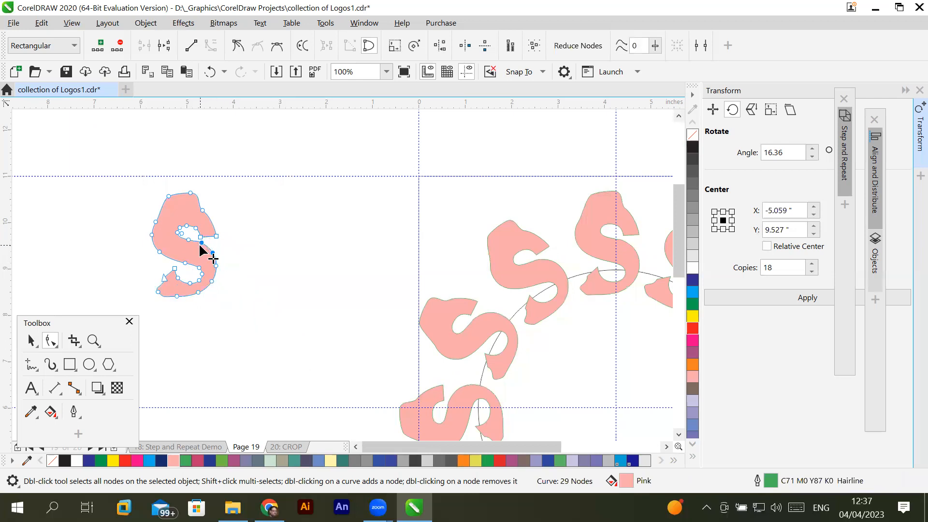
{"action": "left_click_drag", "start_coordinate": [201, 241], "coordinate": [198, 250]}
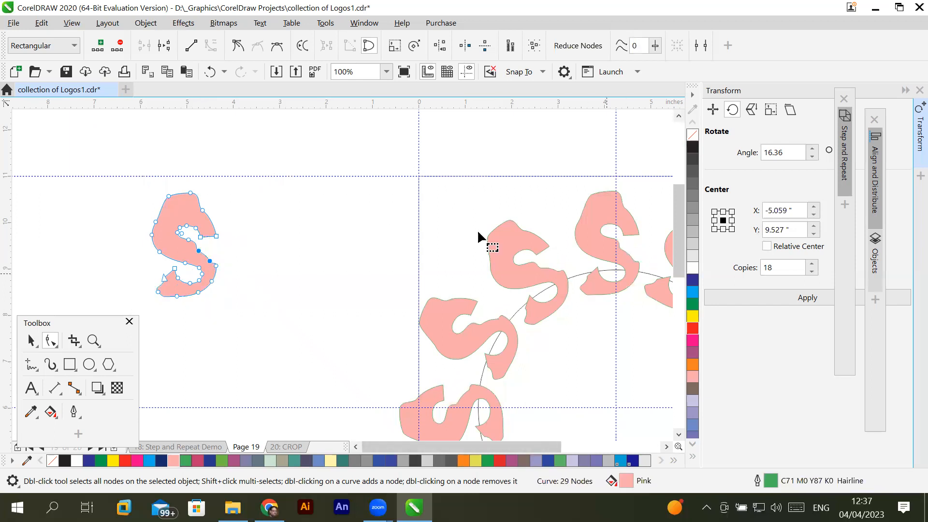
- Move the two top nodes of the control S down to flatten its upper curve, and deselect them
{"action": "left_click_drag", "start_coordinate": [158, 185], "coordinate": [200, 199]}
{"action": "left_click_drag", "start_coordinate": [190, 197], "coordinate": [190, 209]}
{"action": "left_click", "coordinate": [236, 203]}
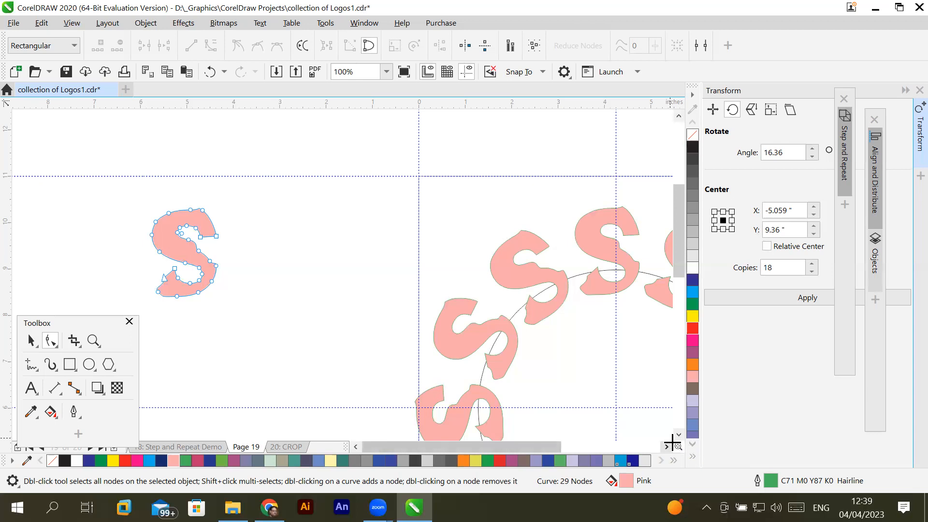
- Delete the control S and undo the deletion to test how its ring of clones depends on it
{"action": "scroll", "coordinate": [678, 437], "scroll_direction": "down", "scroll_amount": 3}
{"action": "scroll", "coordinate": [308, 299], "scroll_direction": "down", "scroll_amount": 1}
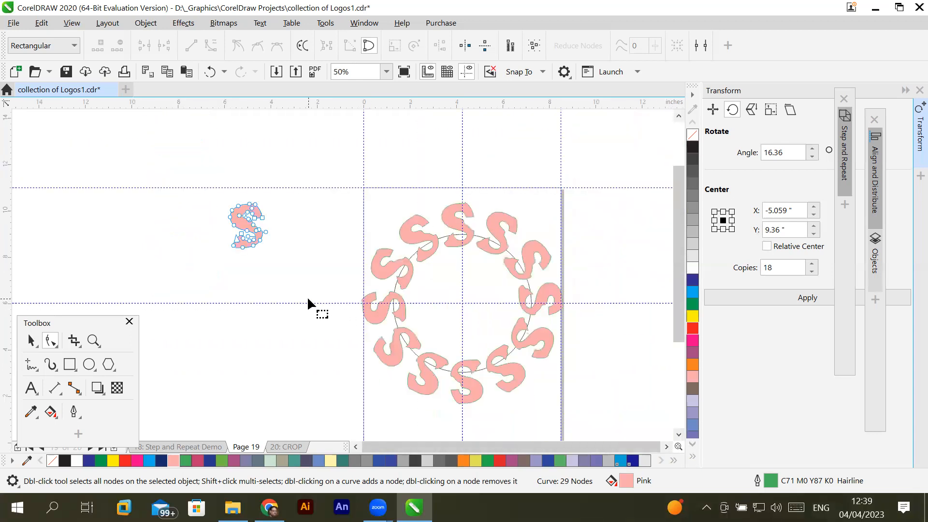
{"action": "left_click", "coordinate": [28, 340]}
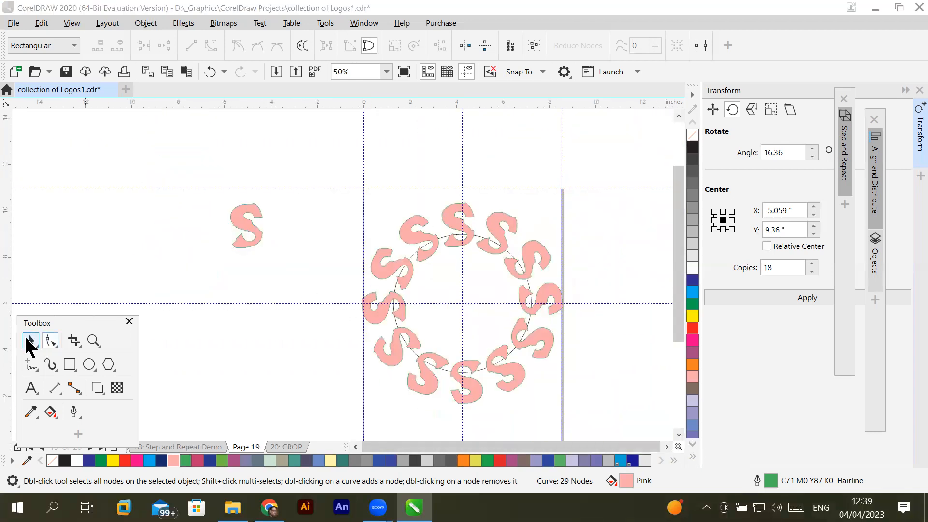
{"action": "left_click", "coordinate": [243, 233]}
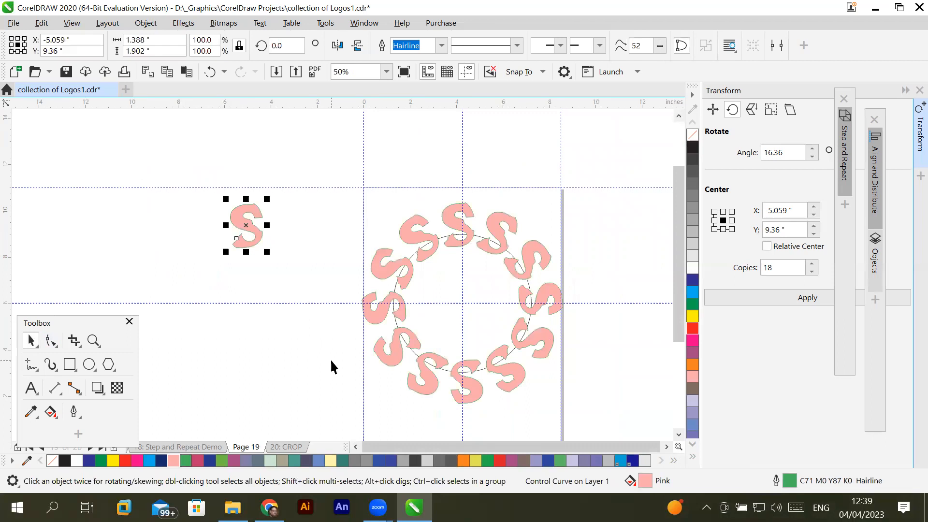
{"action": "key", "text": "Delete"}
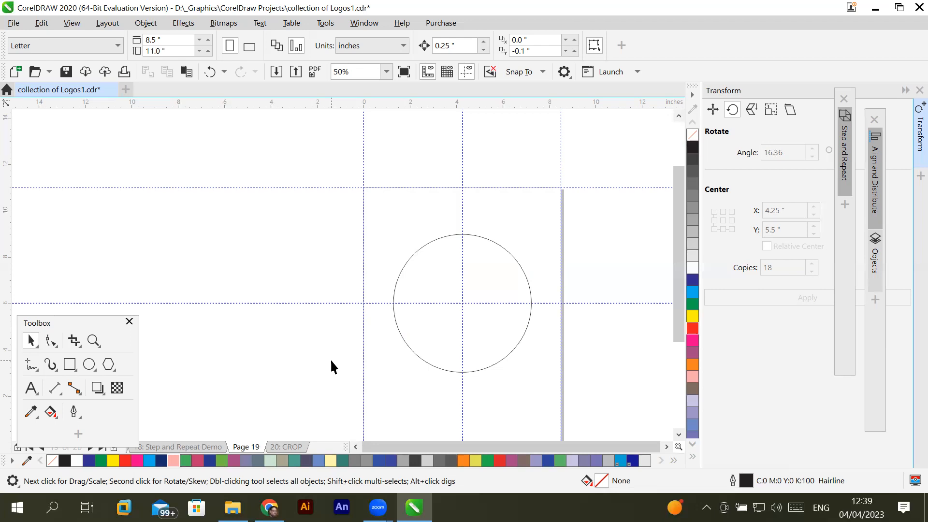
{"action": "key", "text": "ctrl+z"}
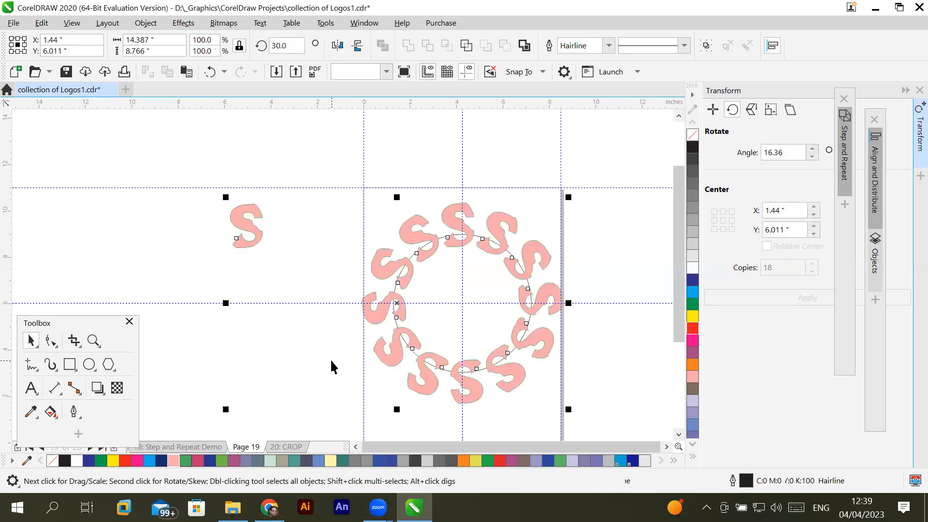
- Select the circle together with all the S clones around it and group them
{"action": "left_click", "coordinate": [666, 447]}
{"action": "left_click", "coordinate": [678, 434]}
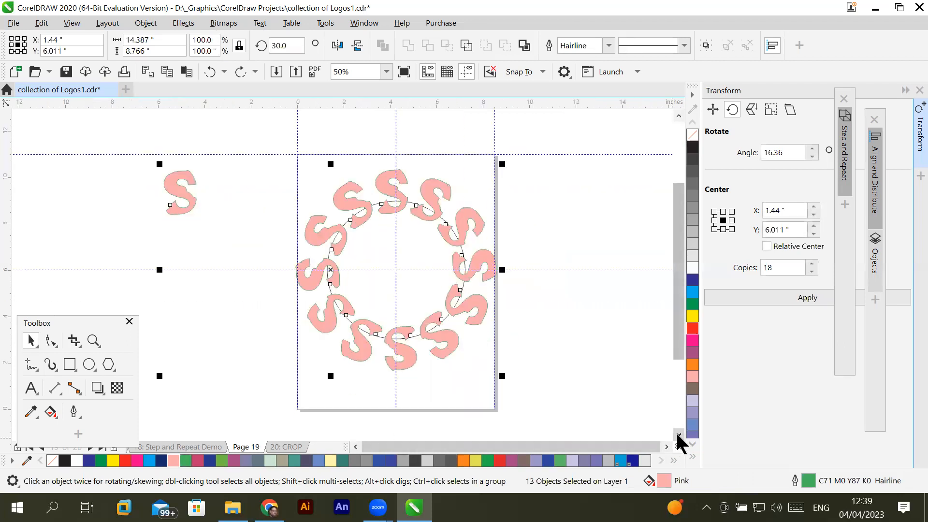
{"action": "left_click", "coordinate": [584, 394]}
{"action": "left_click", "coordinate": [437, 322]}
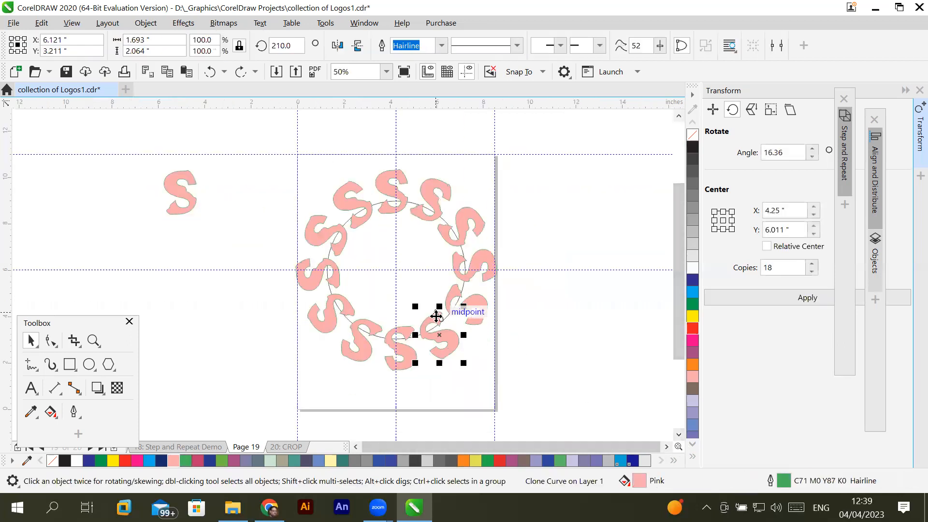
{"action": "left_click_drag", "start_coordinate": [259, 142], "coordinate": [535, 382]}
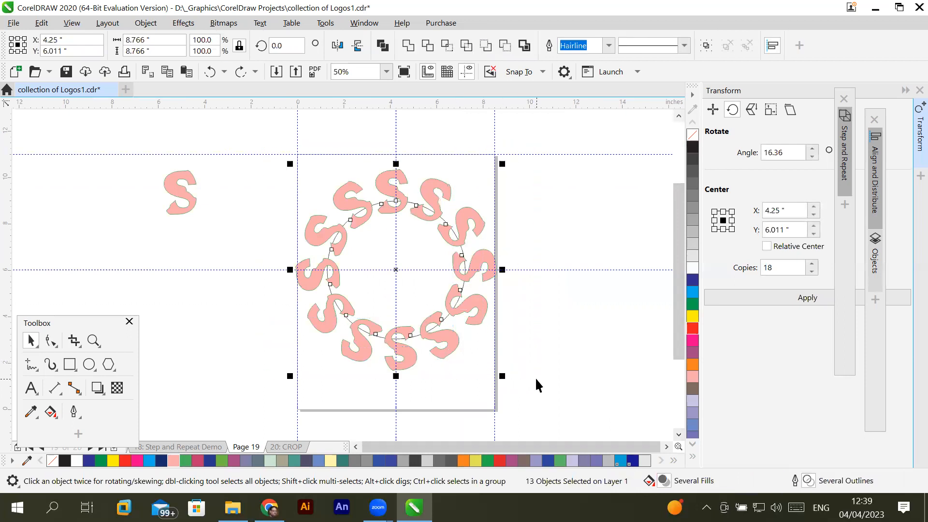
{"action": "right_click", "coordinate": [468, 305]}
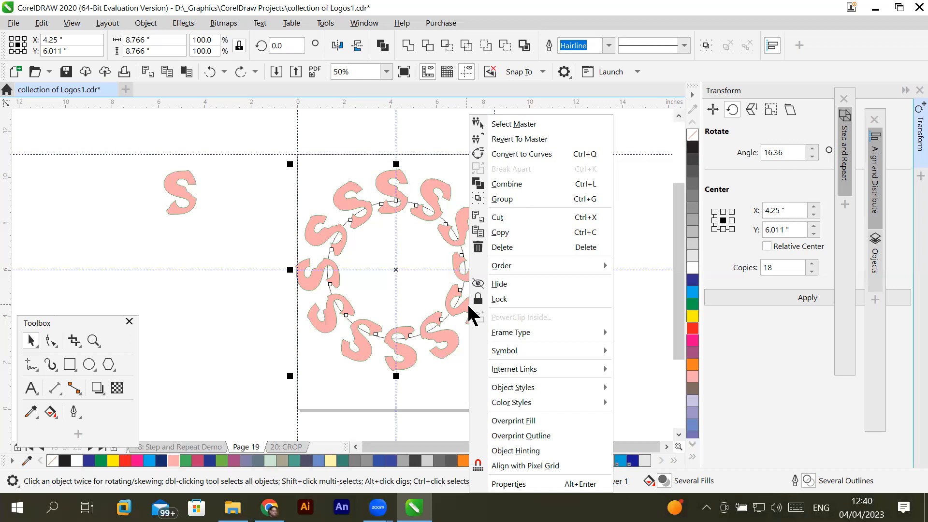
{"action": "mouse_move", "coordinate": [548, 347]}
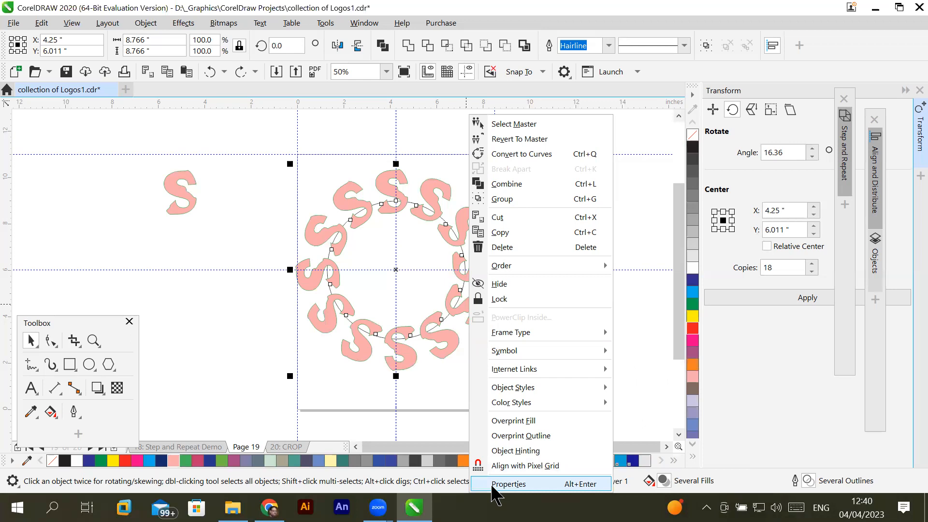
{"action": "left_click", "coordinate": [525, 198]}
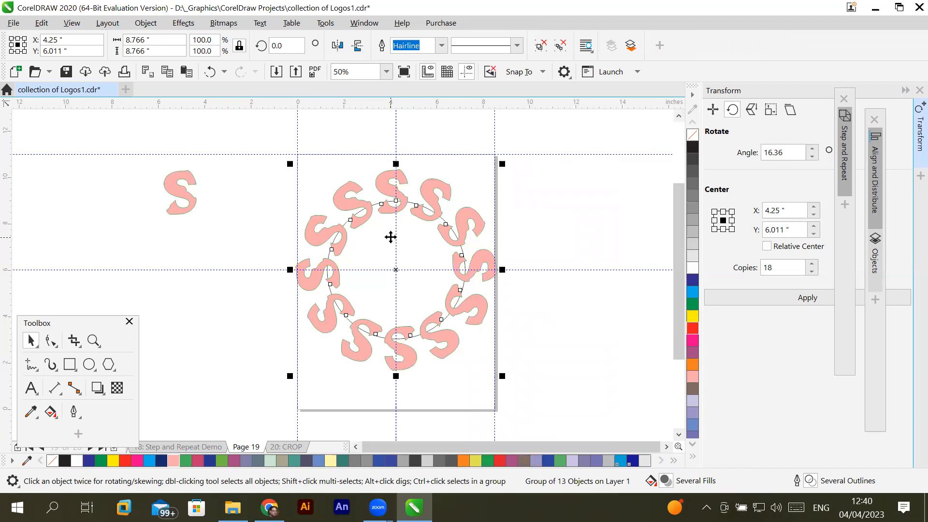
- Try to copy the grouped ring of S clones and paste it onto Page 20
{"action": "right_click", "coordinate": [396, 201]}
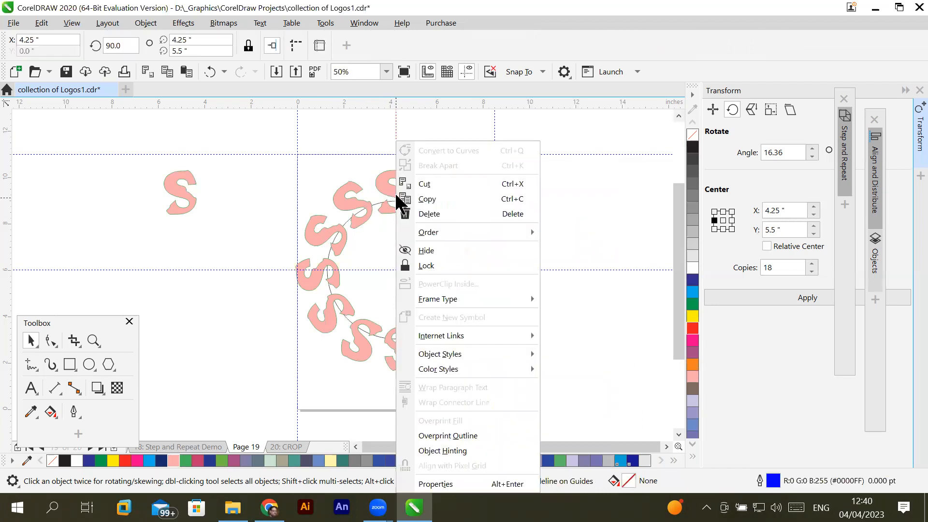
{"action": "left_click", "coordinate": [434, 200]}
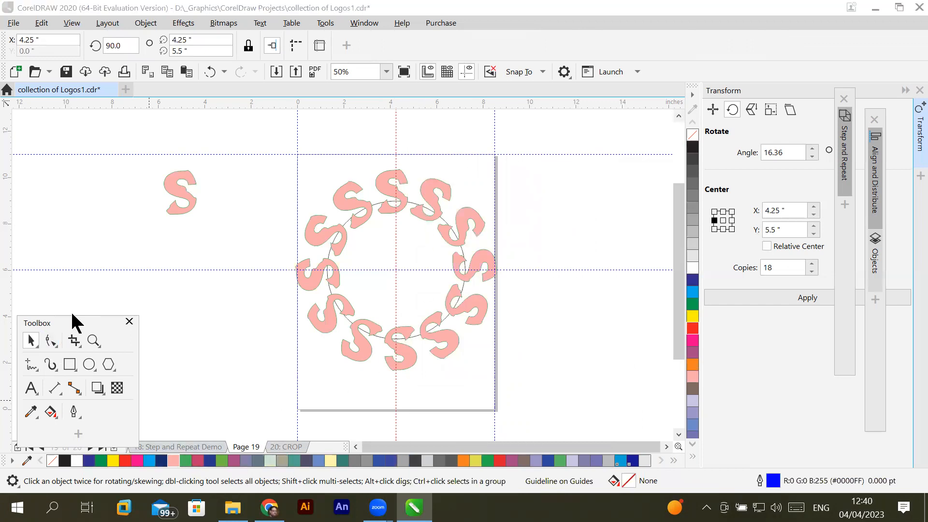
{"action": "left_click_drag", "start_coordinate": [71, 321], "coordinate": [80, 257]}
{"action": "left_click", "coordinate": [115, 447]}
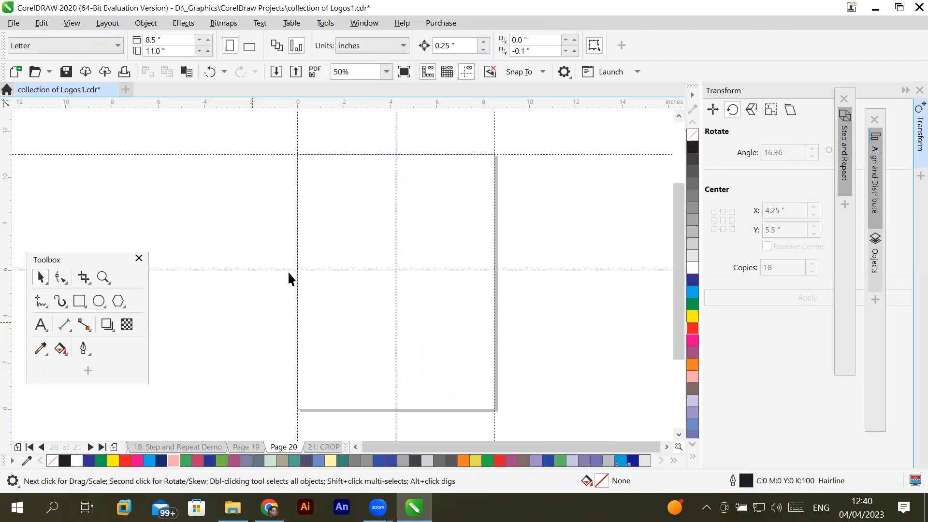
{"action": "right_click", "coordinate": [322, 244]}
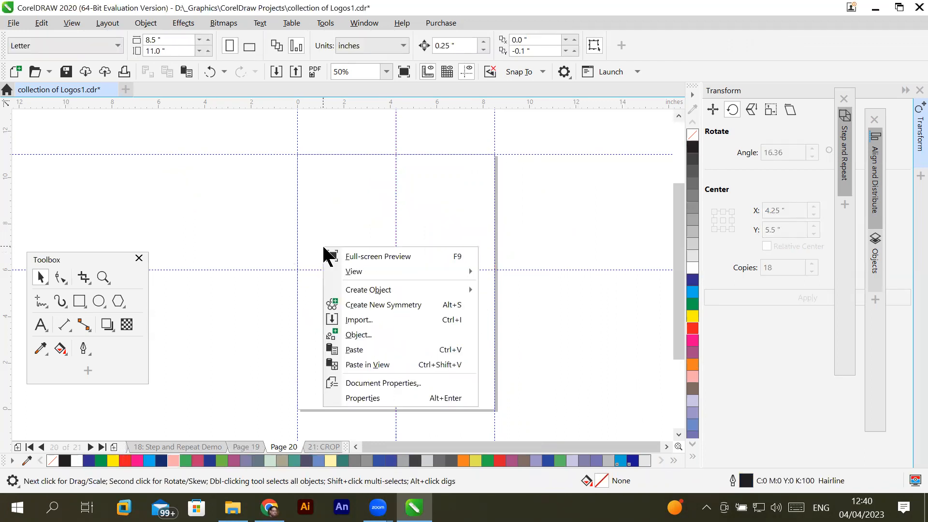
{"action": "left_click", "coordinate": [363, 349]}
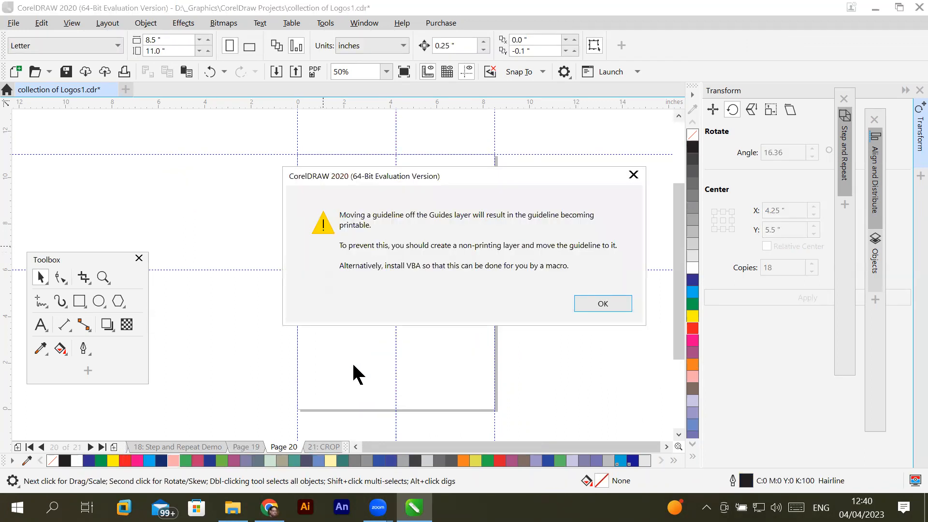
{"action": "left_click", "coordinate": [598, 304]}
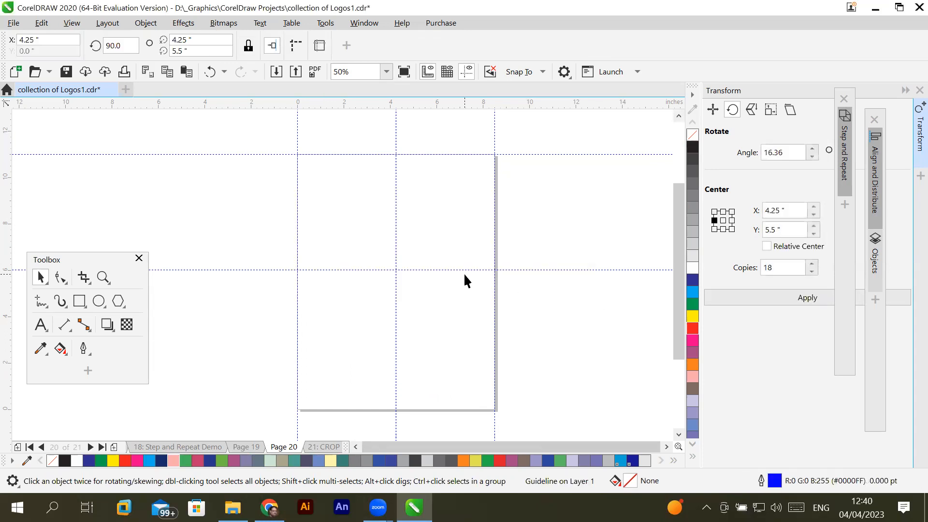
- Paste the copied content on Page 20 once more and look for it around the page
{"action": "left_click", "coordinate": [437, 319]}
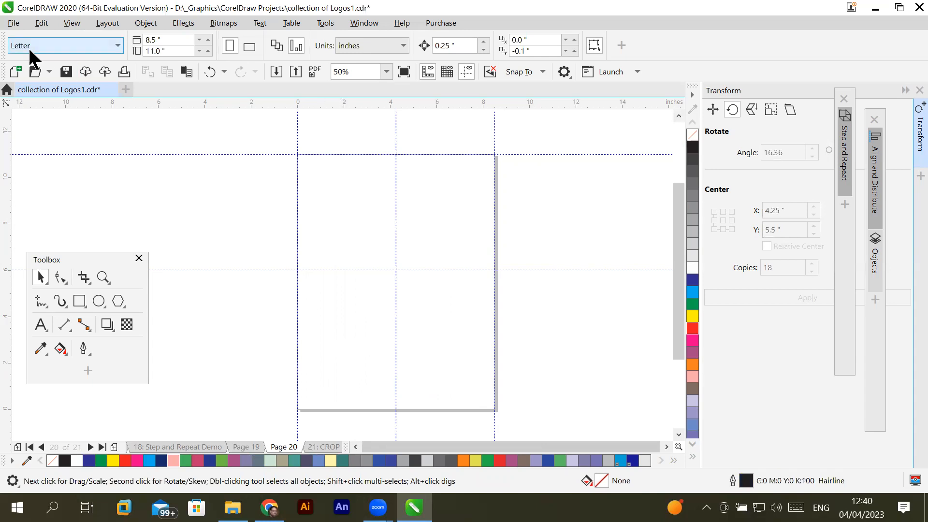
{"action": "left_click", "coordinate": [44, 22]}
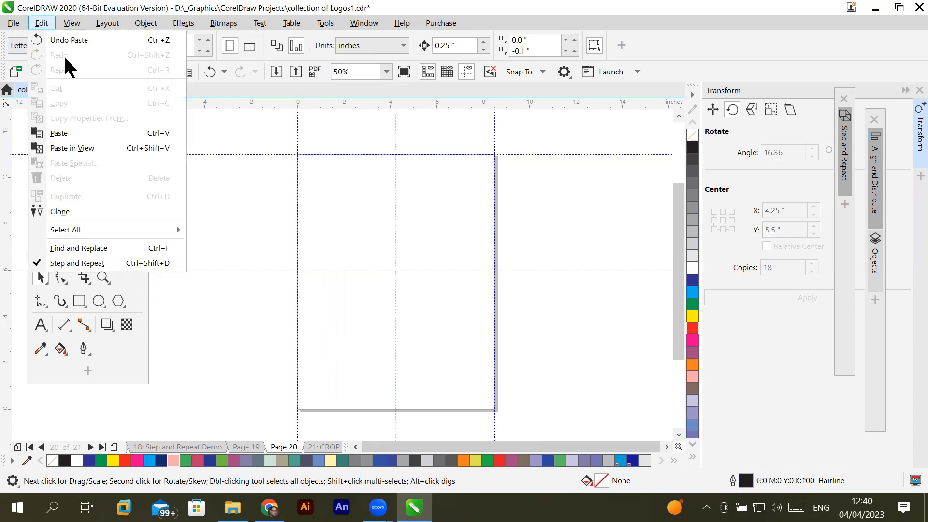
{"action": "left_click", "coordinate": [58, 134]}
{"action": "scroll", "coordinate": [445, 229], "scroll_direction": "down", "scroll_amount": 6}
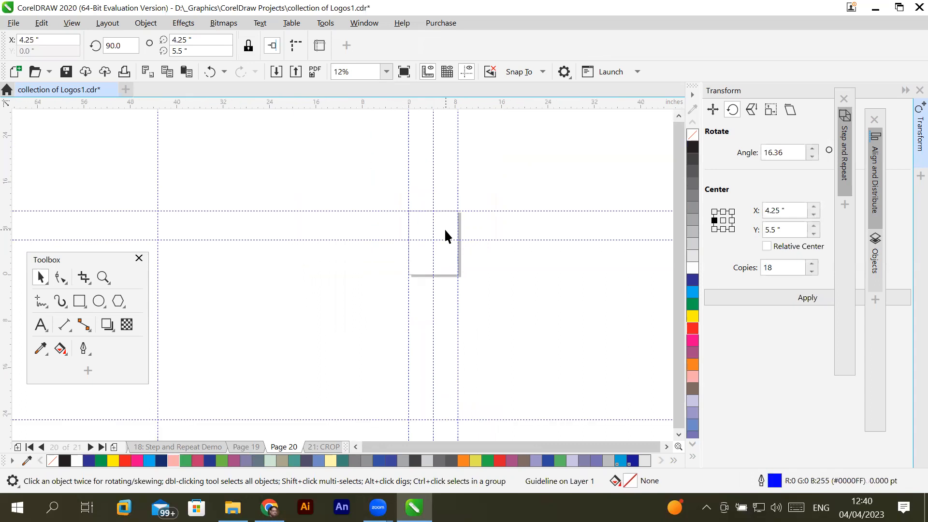
{"action": "scroll", "coordinate": [209, 246], "scroll_direction": "up", "scroll_amount": 2}
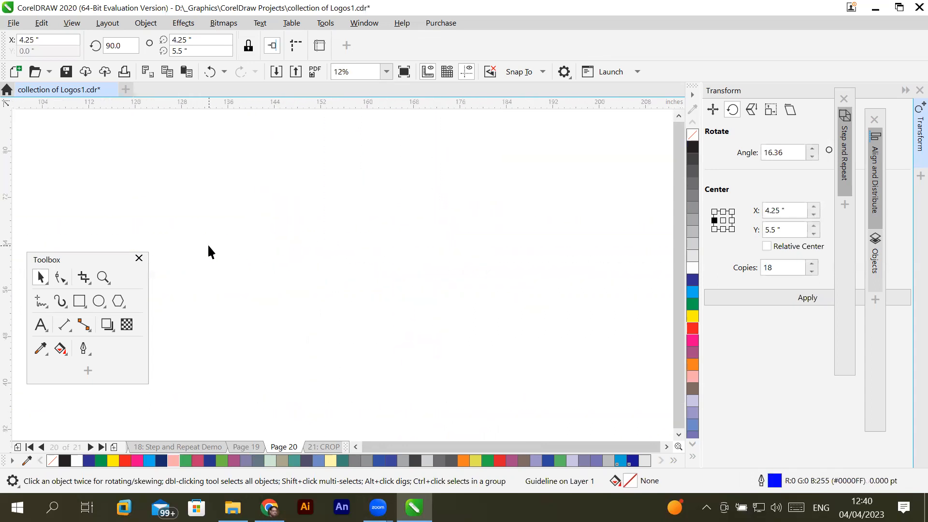
- Return to Page 19 and copy the grouped ring of S clones
{"action": "left_click", "coordinate": [243, 445]}
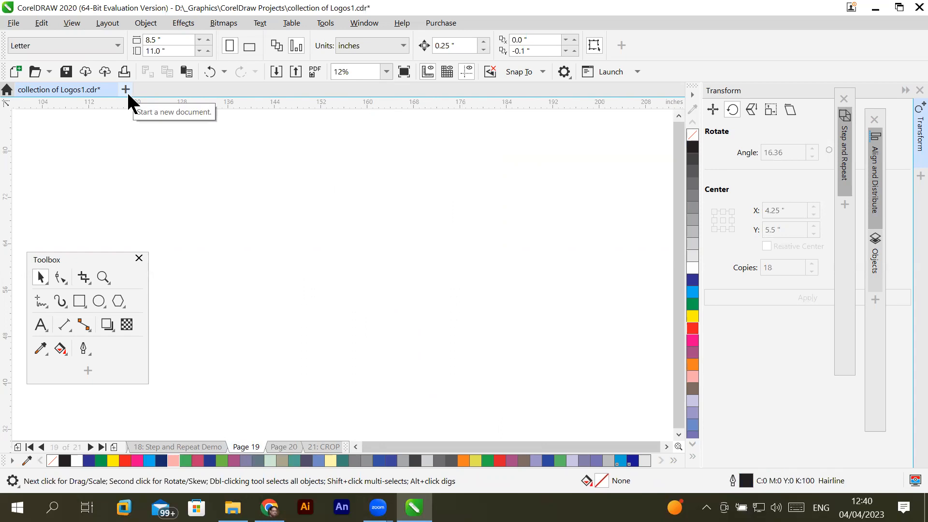
{"action": "key", "text": "F4"}
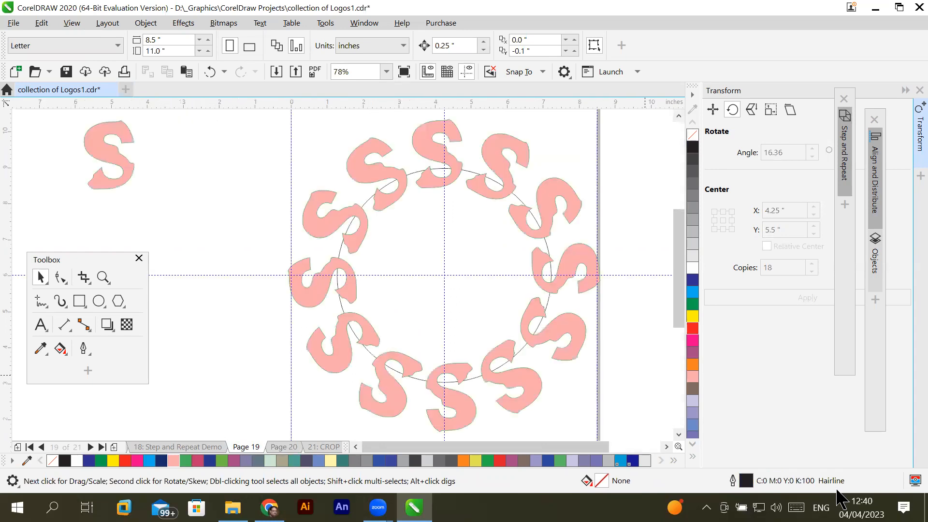
{"action": "left_click", "coordinate": [338, 218]}
{"action": "right_click", "coordinate": [338, 220]}
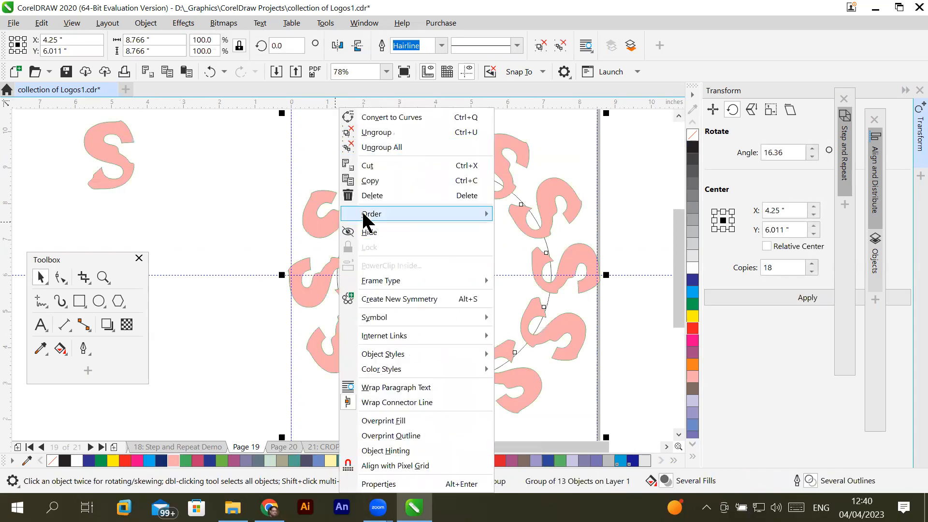
{"action": "left_click", "coordinate": [375, 181]}
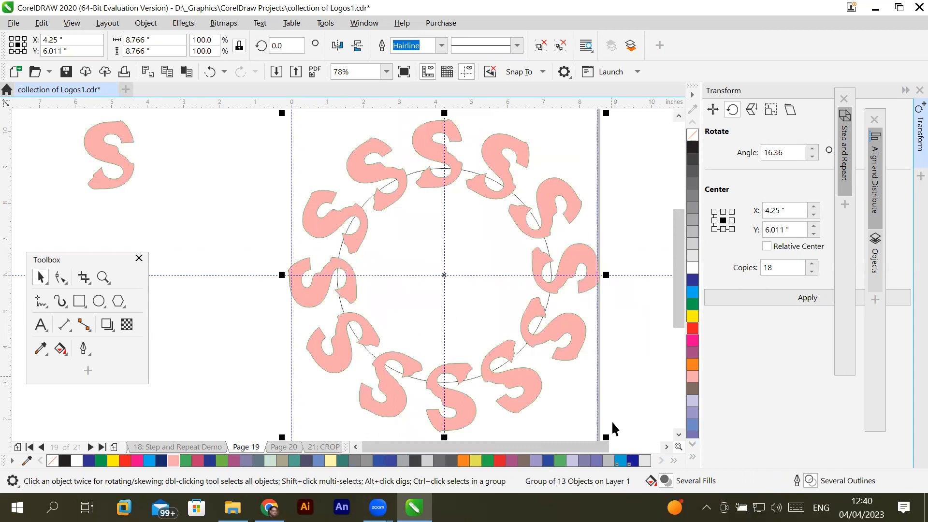
- Paste the copied ring on Page 19 and move it beside the page, centred at about X 15.43, Y 5.93 inches
{"action": "left_click", "coordinate": [667, 446]}
{"action": "left_click", "coordinate": [564, 252]}
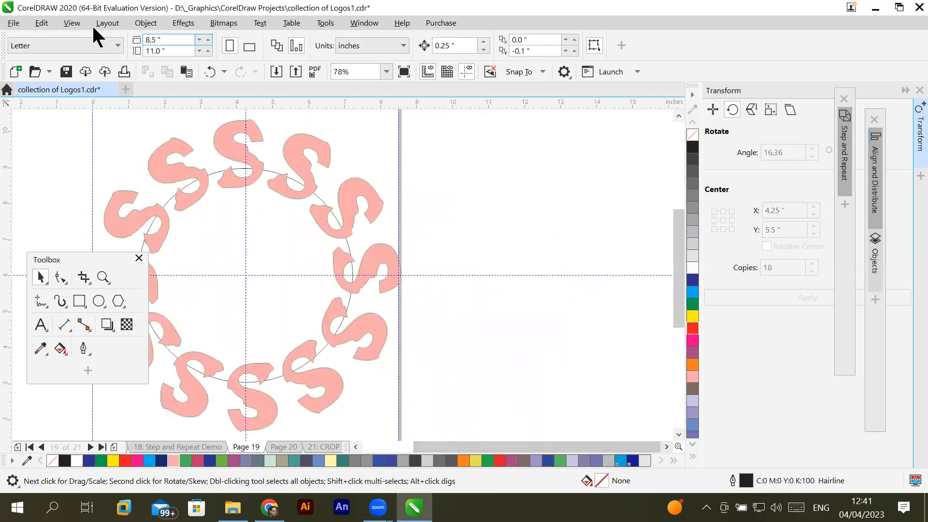
{"action": "left_click", "coordinate": [42, 22]}
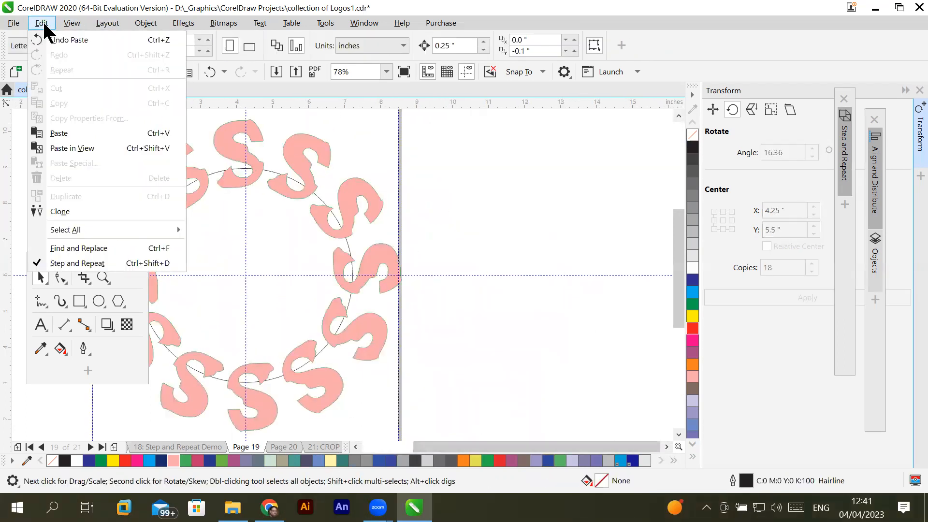
{"action": "left_click", "coordinate": [75, 127]}
{"action": "scroll", "coordinate": [325, 216], "scroll_direction": "down", "scroll_amount": 3}
{"action": "scroll", "coordinate": [343, 219], "scroll_direction": "up", "scroll_amount": 3}
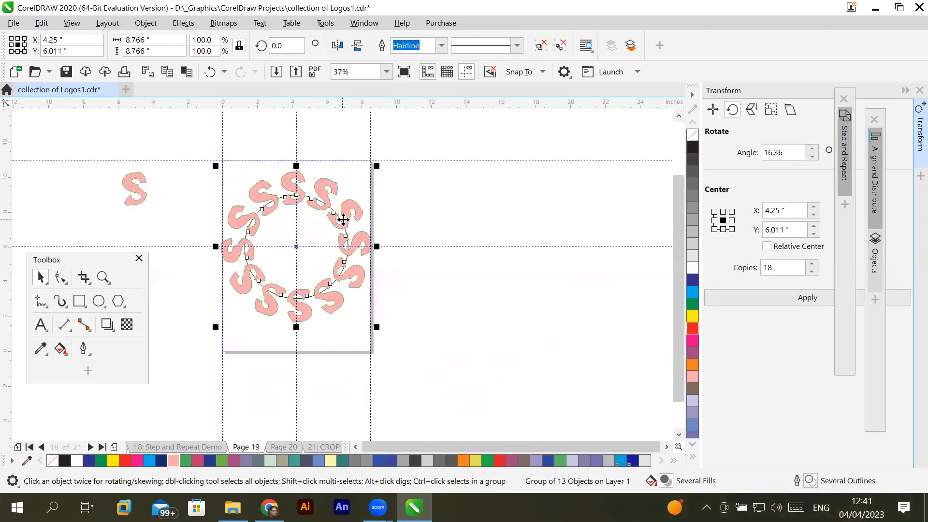
{"action": "left_click_drag", "start_coordinate": [340, 219], "coordinate": [534, 230]}
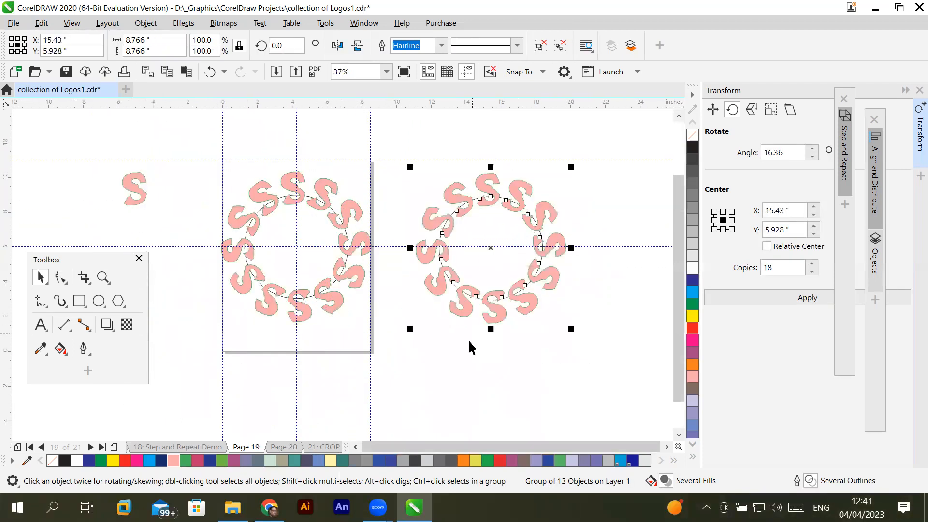
- Delete the control S beside the page
{"action": "left_click", "coordinate": [469, 347]}
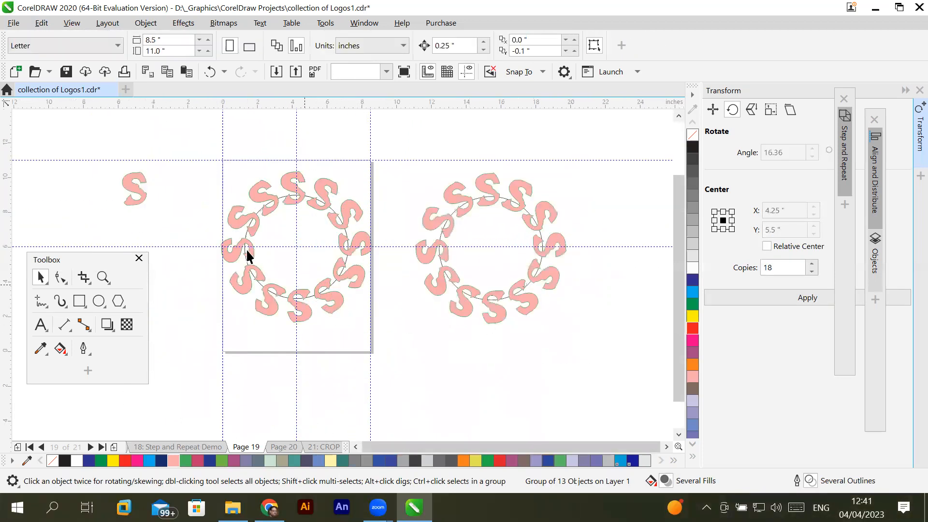
{"action": "left_click", "coordinate": [139, 202]}
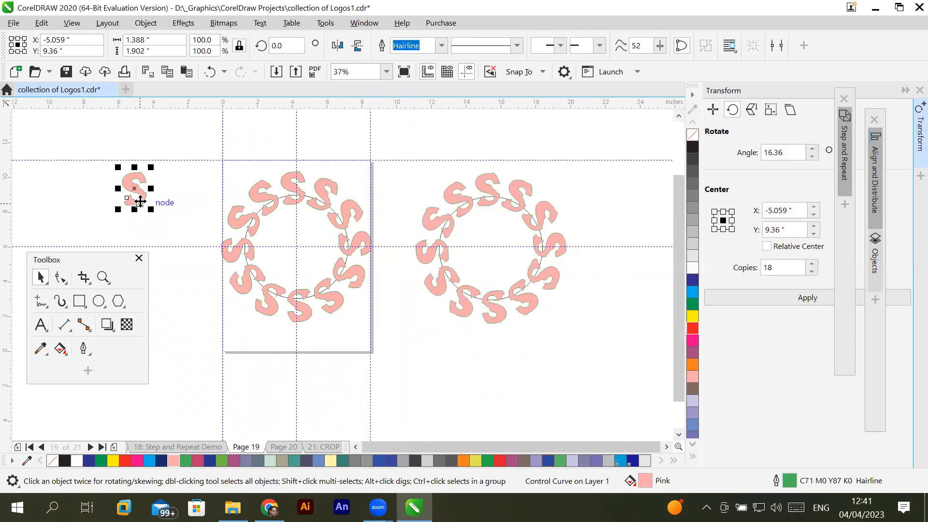
{"action": "key", "text": "Delete"}
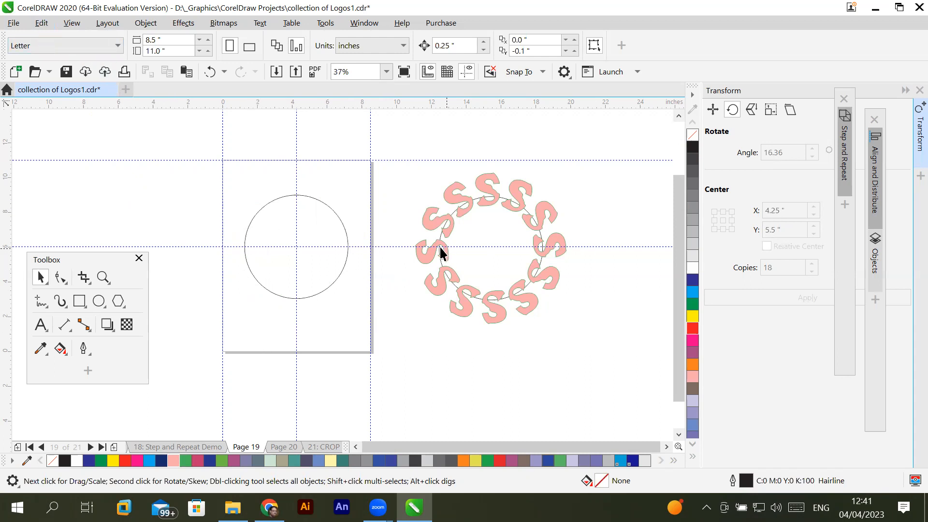
- Delete the circle on Page 19 and the ring of S shapes beside the page
{"action": "left_click", "coordinate": [279, 197]}
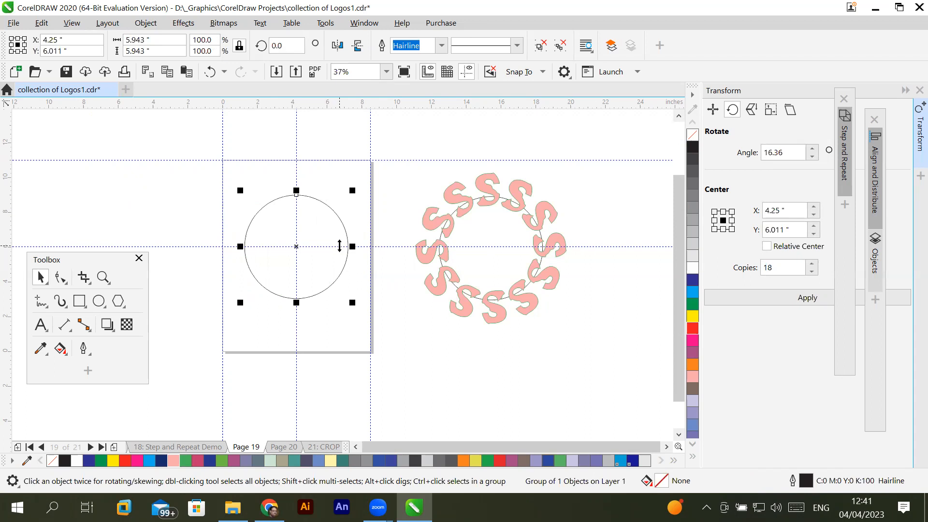
{"action": "left_click", "coordinate": [81, 302]}
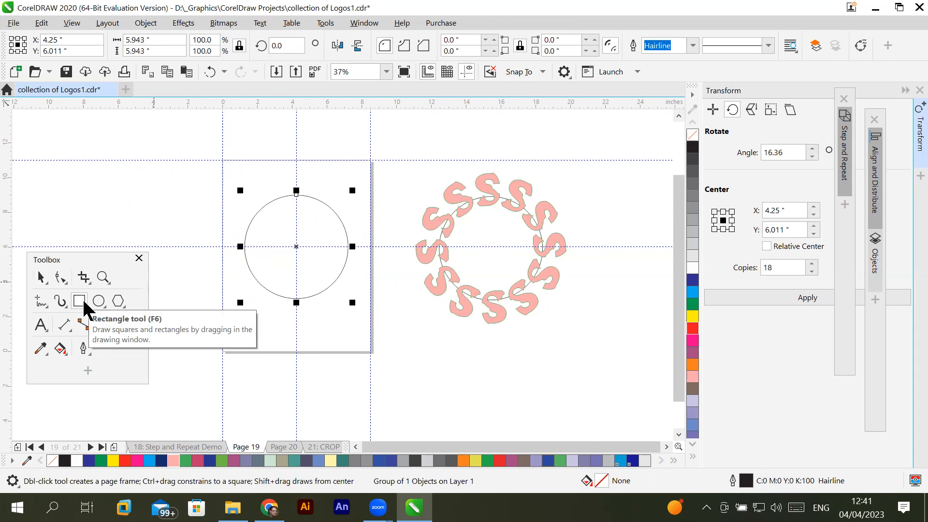
{"action": "left_click", "coordinate": [119, 304]}
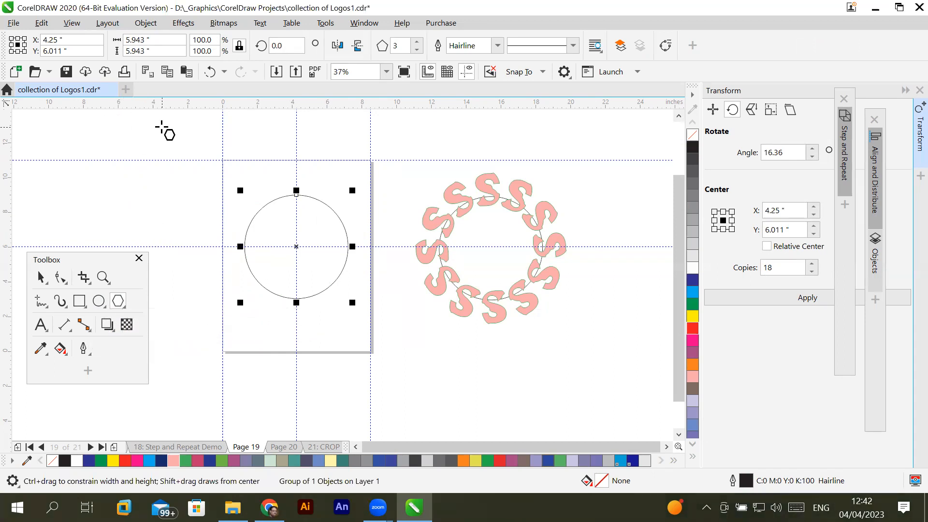
{"action": "left_click", "coordinate": [43, 276]}
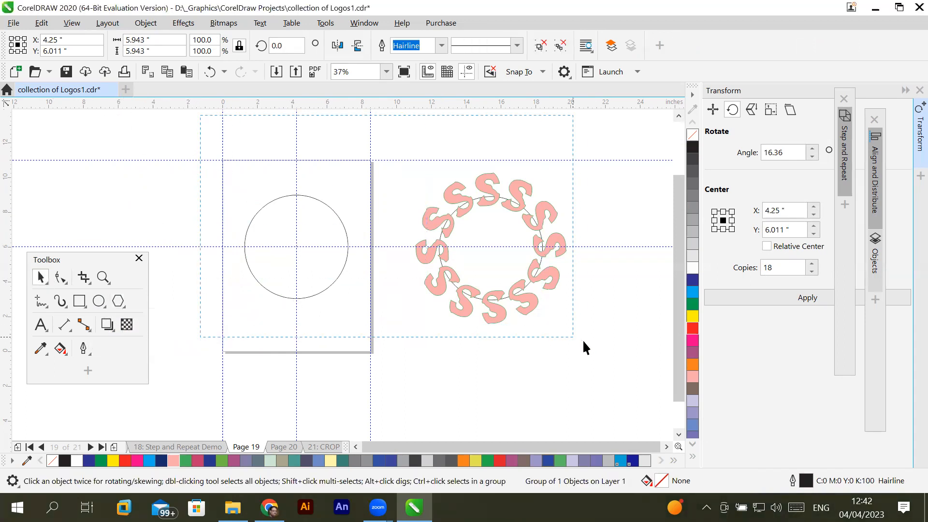
{"action": "left_click_drag", "start_coordinate": [584, 341], "coordinate": [585, 344]}
{"action": "key", "text": "Delete"}
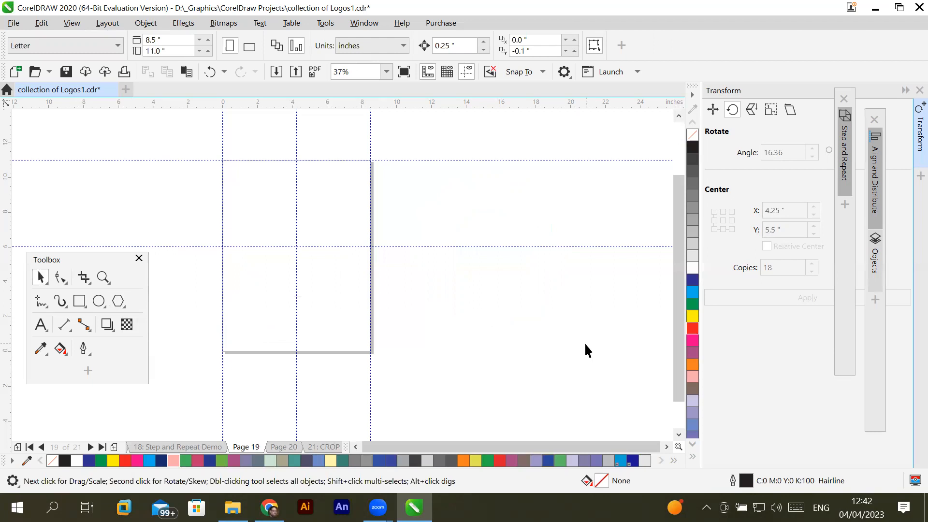
- Draw a circle about 1.167 inches wide, fill it blue, and move it onto the vertical guide at about X 4.23, Y 9.38 inches
{"action": "left_click", "coordinate": [99, 301]}
{"action": "left_click_drag", "start_coordinate": [290, 185], "coordinate": [305, 205]}
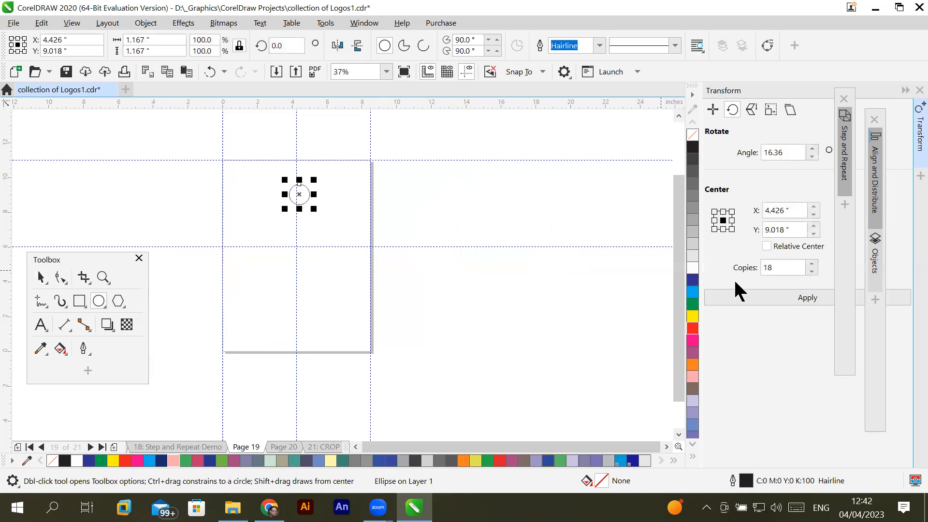
{"action": "left_click", "coordinate": [693, 280]}
{"action": "left_click", "coordinate": [40, 277]}
{"action": "left_click_drag", "start_coordinate": [296, 196], "coordinate": [299, 183]}
{"action": "left_click", "coordinate": [291, 309]}
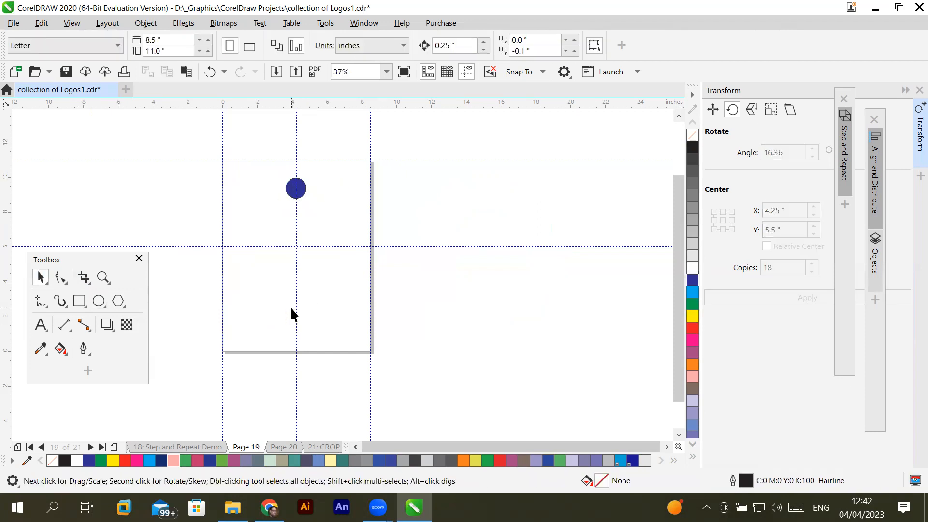
- Move the blue circle's rotation centre to the guide intersection and repeat rotated copies every 30° to complete a ring of twelve
{"action": "left_click", "coordinate": [291, 196]}
{"action": "left_click", "coordinate": [293, 192]}
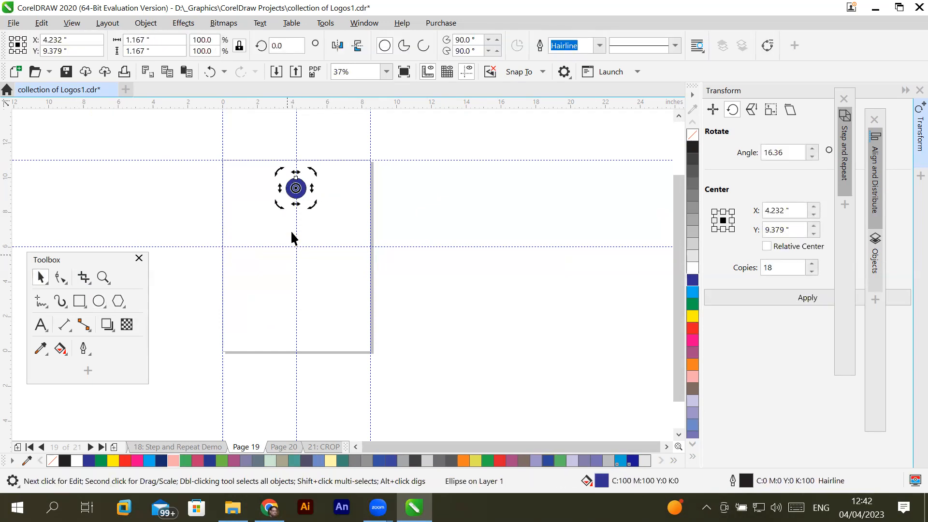
{"action": "left_click_drag", "start_coordinate": [296, 189], "coordinate": [296, 247]}
{"action": "left_click_drag", "start_coordinate": [315, 173], "coordinate": [355, 193]}
{"action": "key", "text": "ctrl+r"}
{"action": "key", "text": "ctrl+r"}
{"action": "key", "text": "ctrl+r"}
{"action": "key", "text": "ctrl+r"}
{"action": "key", "text": "ctrl+r"}
{"action": "key", "text": "ctrl+r"}
{"action": "key", "text": "ctrl+r"}
{"action": "key", "text": "ctrl+r"}
{"action": "key", "text": "ctrl+r"}
{"action": "key", "text": "ctrl+r"}
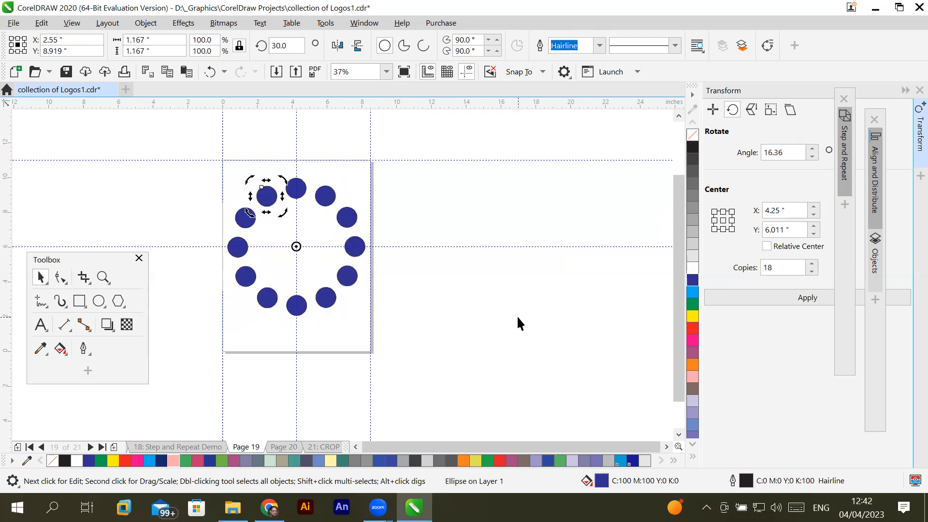
{"action": "left_click", "coordinate": [506, 326]}
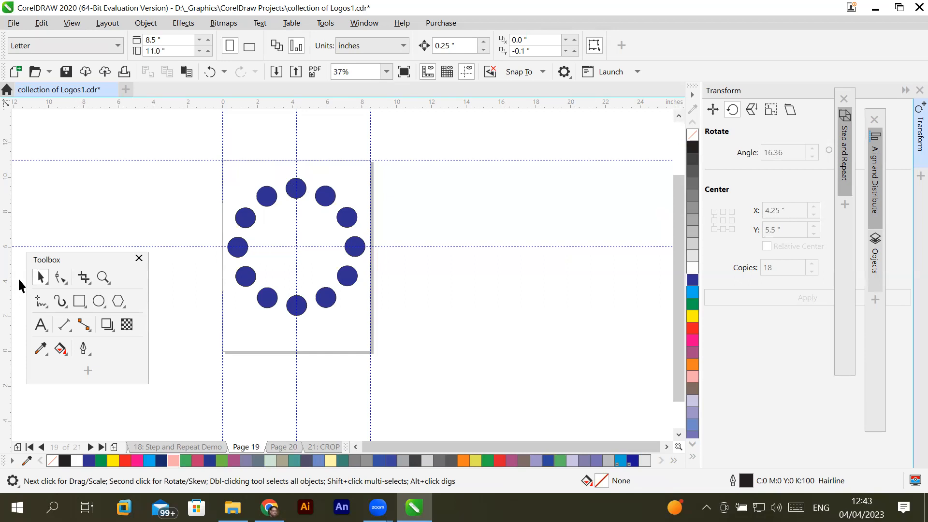
- Draw a freehand squiggle about 0.57 by 1.12 inches, just above the topmost blue circle
{"action": "left_click", "coordinate": [43, 302]}
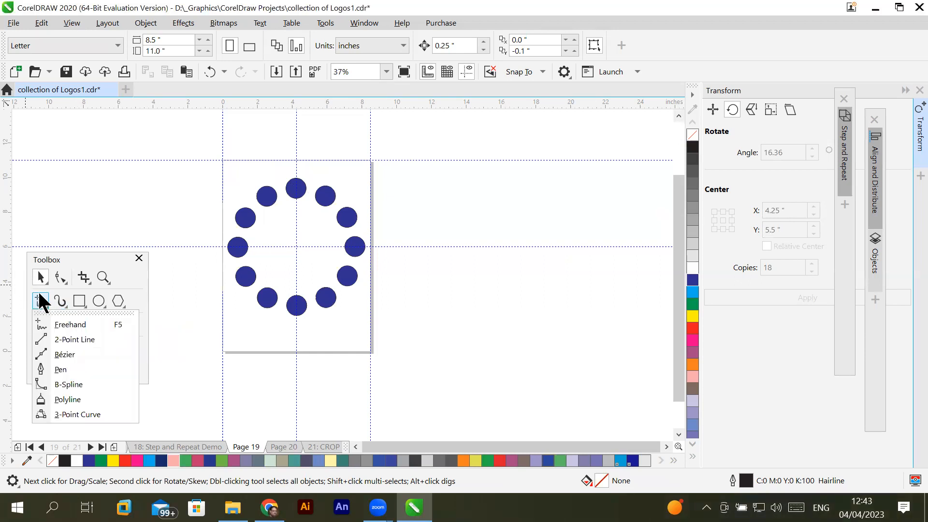
{"action": "left_click", "coordinate": [71, 323]}
{"action": "scroll", "coordinate": [285, 145], "scroll_direction": "up", "scroll_amount": 2}
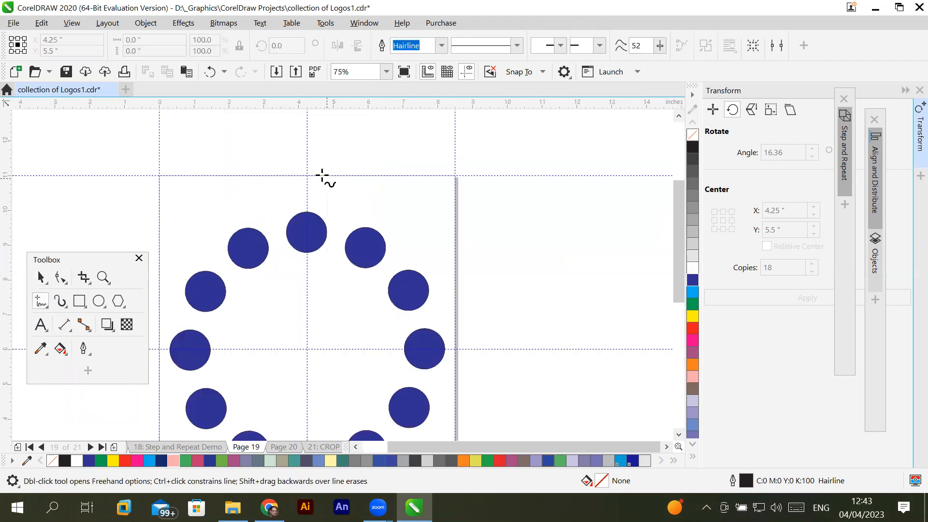
{"action": "mouse_move", "coordinate": [315, 176]}
{"action": "left_mouse_down"}
{"action": "mouse_move", "coordinate": [304, 189]}
{"action": "mouse_move", "coordinate": [310, 207]}
{"action": "left_mouse_up"}
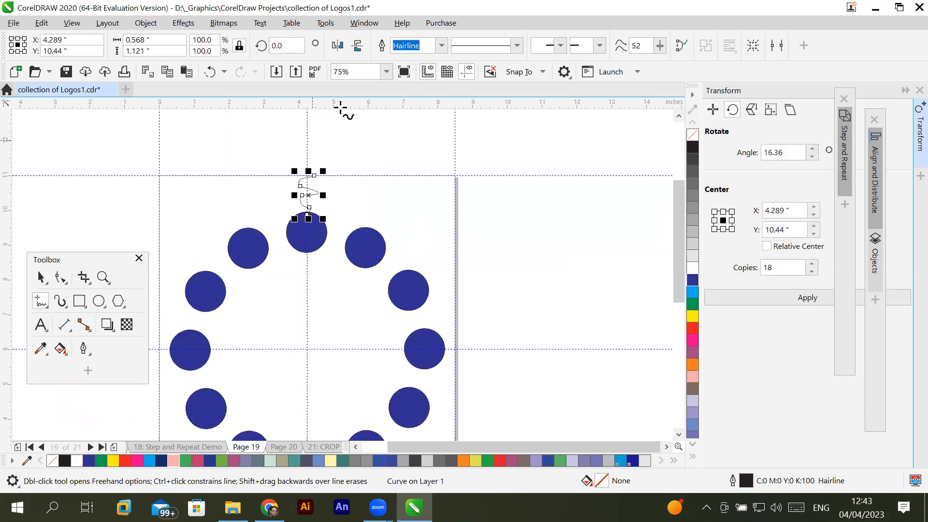
- Set the squiggle's outline width to 3.0 pt and make both its fill and outline red
{"action": "left_click", "coordinate": [441, 45]}
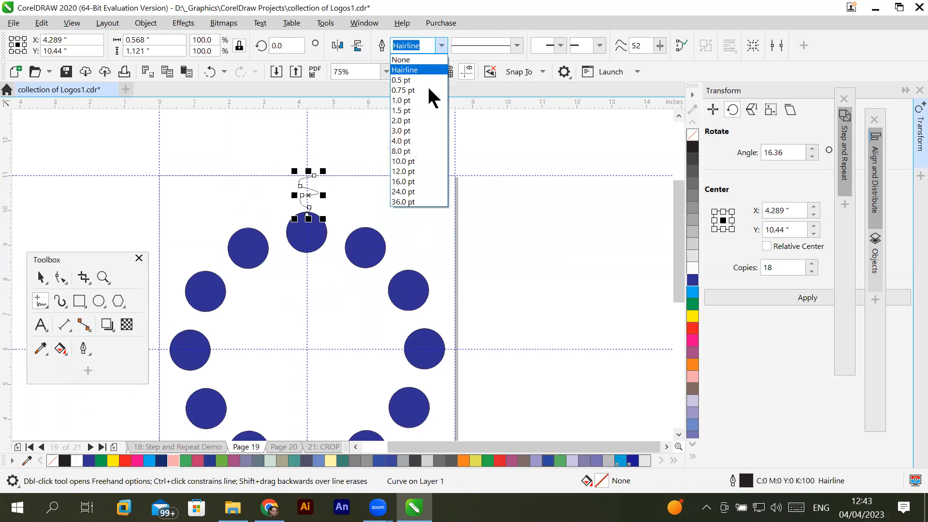
{"action": "left_click", "coordinate": [414, 131]}
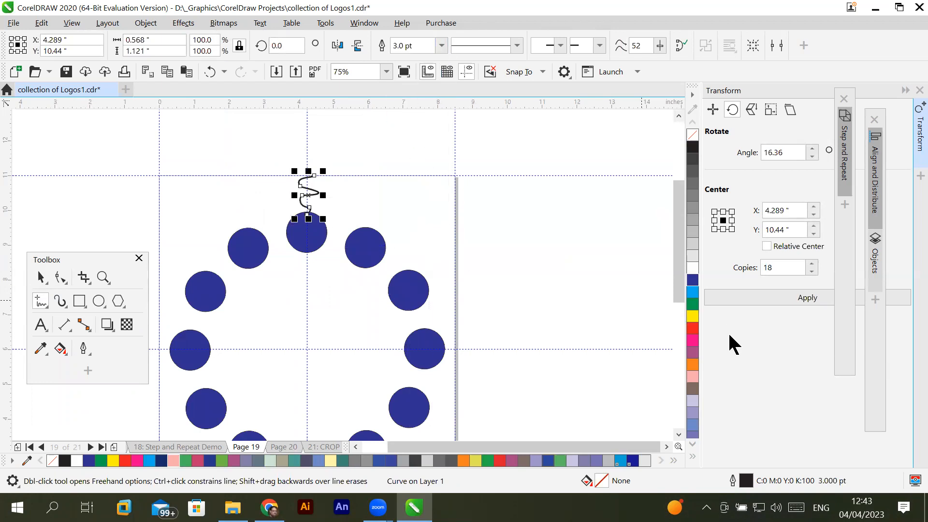
{"action": "left_click", "coordinate": [695, 331]}
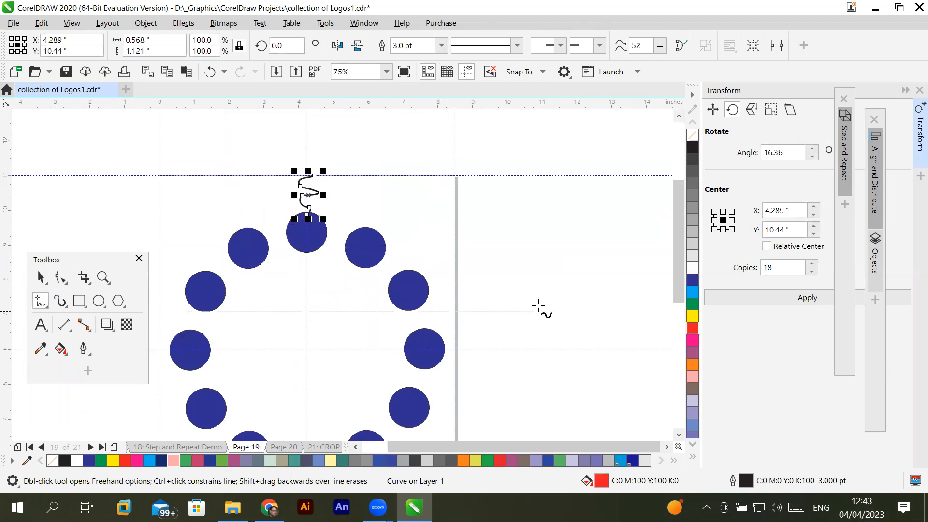
{"action": "right_click", "coordinate": [695, 332]}
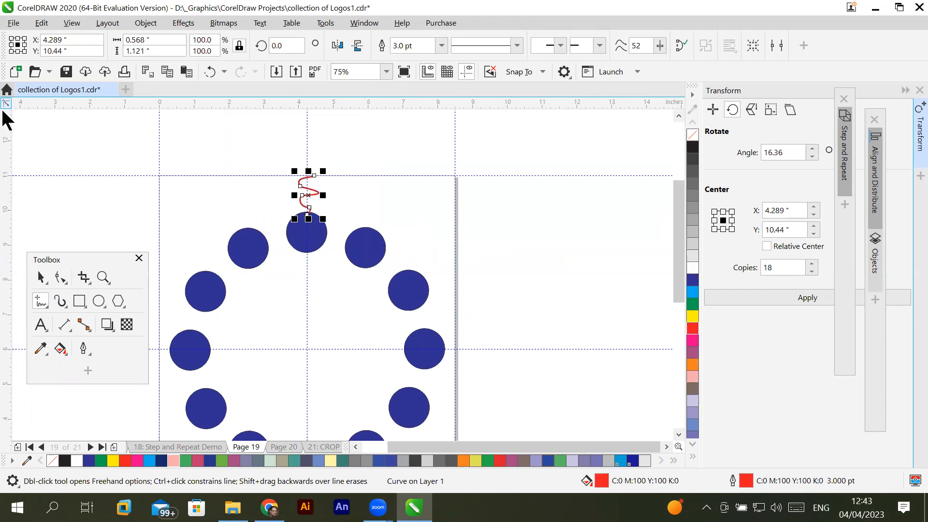
{"action": "left_click", "coordinate": [39, 277]}
{"action": "key", "text": "space"}
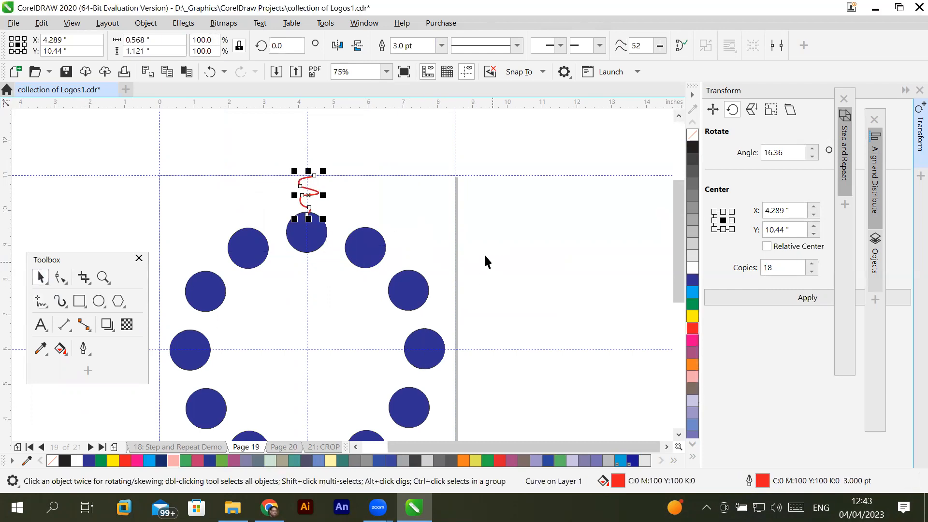
- Move the squiggle's rotation centre to the guide intersection and repeat rotated copies every 15° to complete a ring around the circles
{"action": "left_click", "coordinate": [307, 188]}
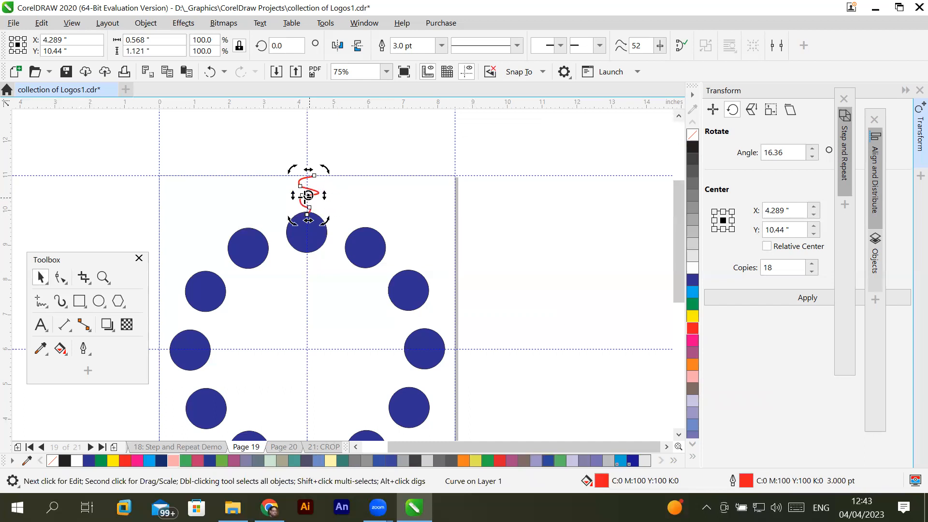
{"action": "left_click_drag", "start_coordinate": [308, 194], "coordinate": [307, 349]}
{"action": "left_click_drag", "start_coordinate": [325, 171], "coordinate": [367, 188]}
{"action": "key", "text": "ctrl+r"}
{"action": "key", "text": "ctrl+r"}
{"action": "key", "text": "ctrl+r"}
{"action": "key", "text": "ctrl+r"}
{"action": "key", "text": "ctrl+r"}
{"action": "key", "text": "ctrl+r"}
{"action": "key", "text": "ctrl+r"}
{"action": "key", "text": "ctrl+r"}
{"action": "key", "text": "ctrl+r"}
{"action": "key", "text": "ctrl+r"}
{"action": "key", "text": "ctrl+r"}
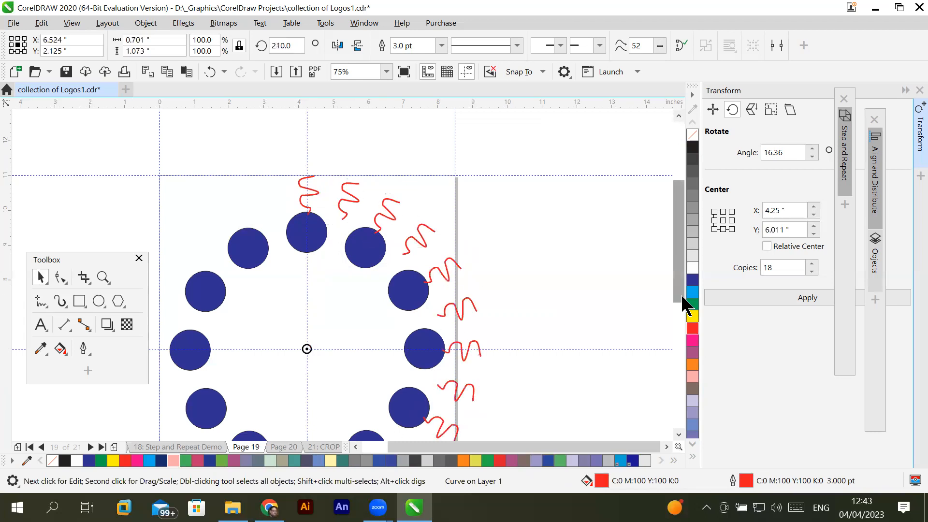
{"action": "key", "text": "ctrl+r"}
{"action": "key", "text": "ctrl+r"}
{"action": "key", "text": "ctrl+r"}
{"action": "key", "text": "ctrl+r"}
{"action": "key", "text": "ctrl+r"}
{"action": "key", "text": "ctrl+r"}
{"action": "key", "text": "ctrl+r"}
{"action": "key", "text": "ctrl+r"}
{"action": "key", "text": "ctrl+r"}
{"action": "key", "text": "ctrl+r"}
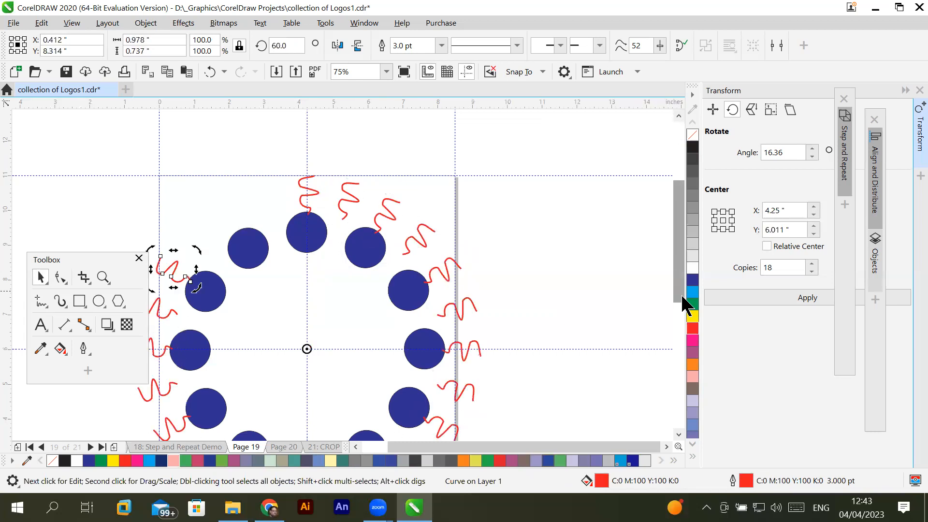
{"action": "key", "text": "ctrl+r"}
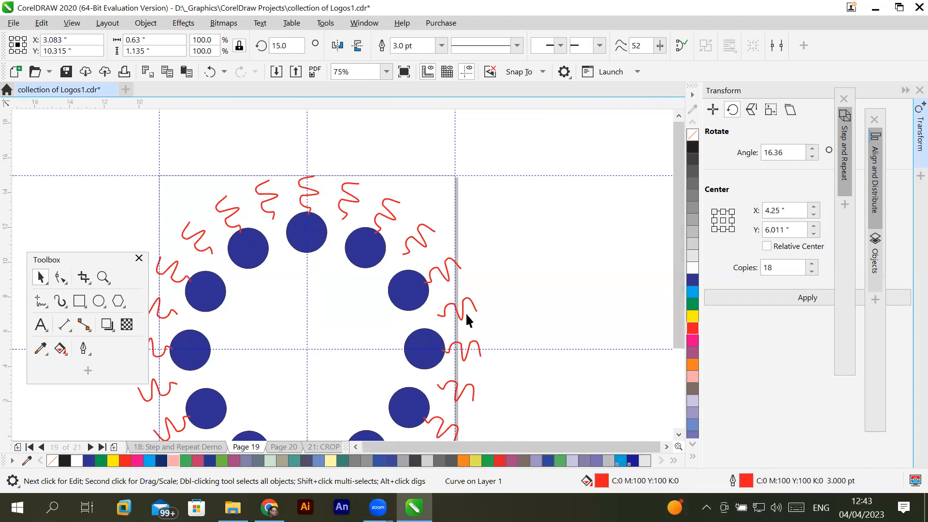
- Draw a small square about 0.41 inches wide inside the ring of blue circles, centred at about X 3.23, Y 8.02 inches
{"action": "scroll", "coordinate": [466, 314], "scroll_direction": "down", "scroll_amount": 1}
{"action": "scroll", "coordinate": [488, 383], "scroll_direction": "up", "scroll_amount": 1}
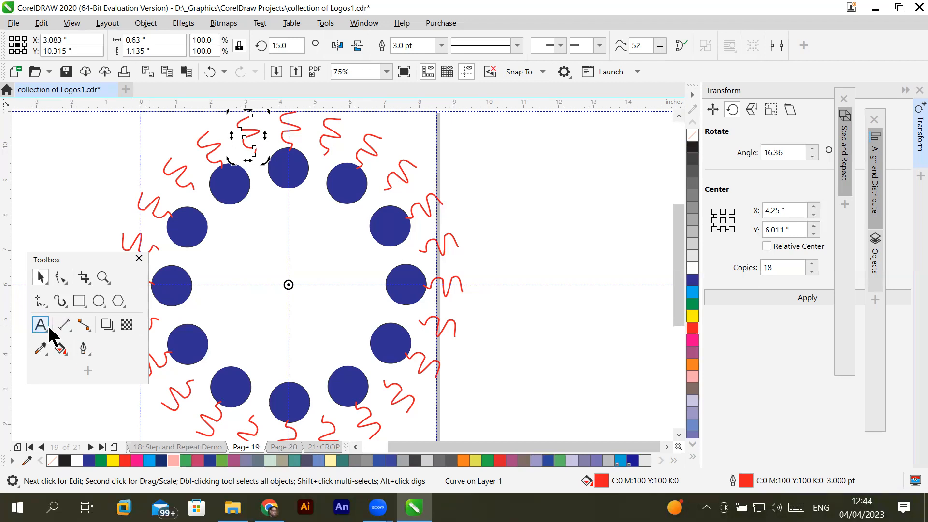
{"action": "left_click", "coordinate": [80, 301]}
{"action": "left_click_drag", "start_coordinate": [246, 209], "coordinate": [260, 222]}
{"action": "scroll", "coordinate": [249, 220], "scroll_direction": "up", "scroll_amount": 2}
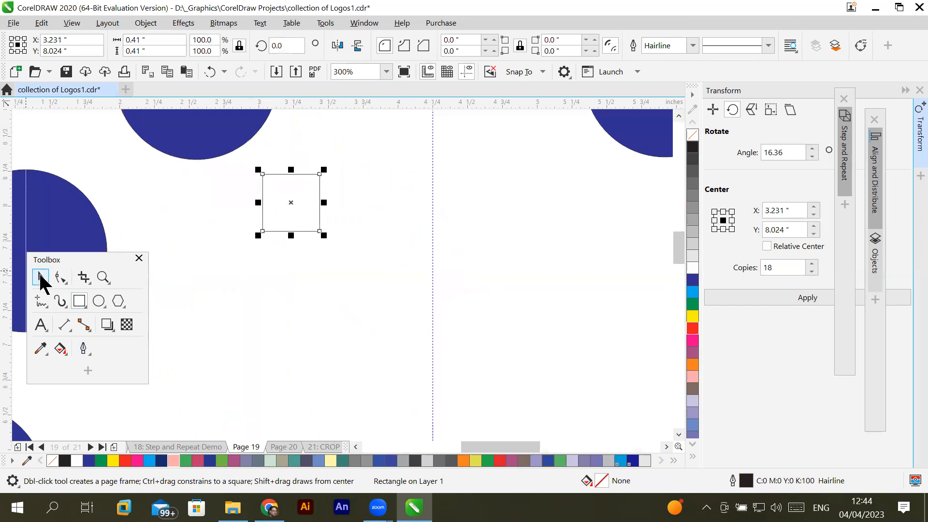
- Rotate the small square about its own centre to about 39.9°
{"action": "key", "text": "space"}
{"action": "left_click", "coordinate": [301, 203]}
{"action": "left_click_drag", "start_coordinate": [330, 166], "coordinate": [337, 193]}
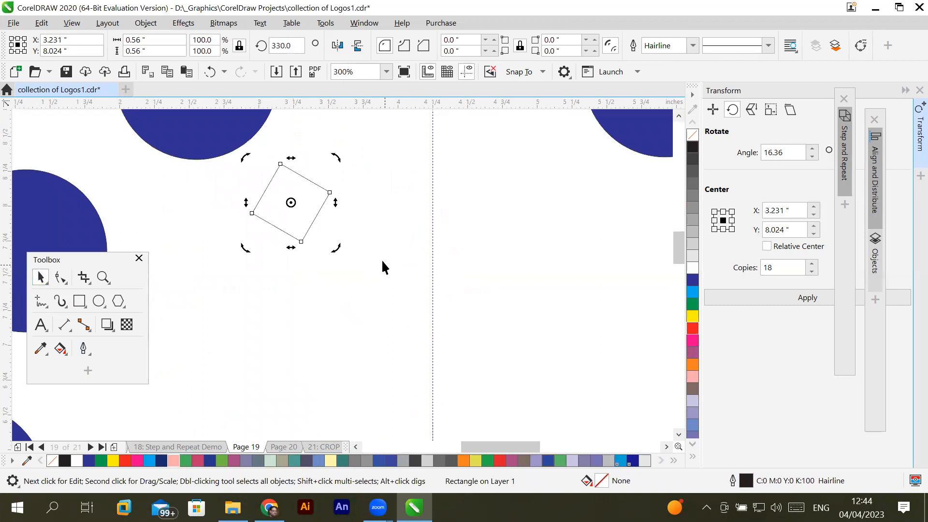
{"action": "left_click_drag", "start_coordinate": [334, 158], "coordinate": [270, 158]}
{"action": "left_click", "coordinate": [316, 207]}
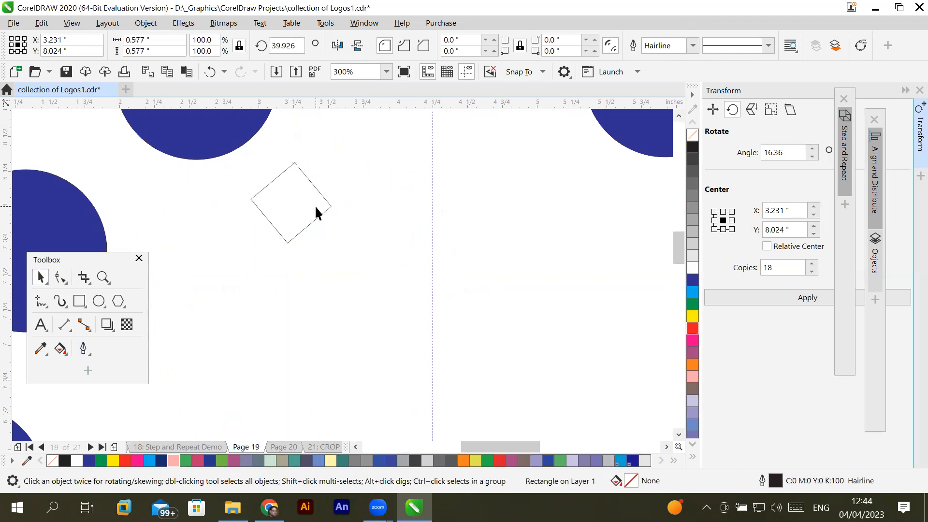
- Create a copy of the square rotated to about 18.4° and repeat the rotation until seven overlapping squares form a rosette
{"action": "left_click", "coordinate": [295, 218]}
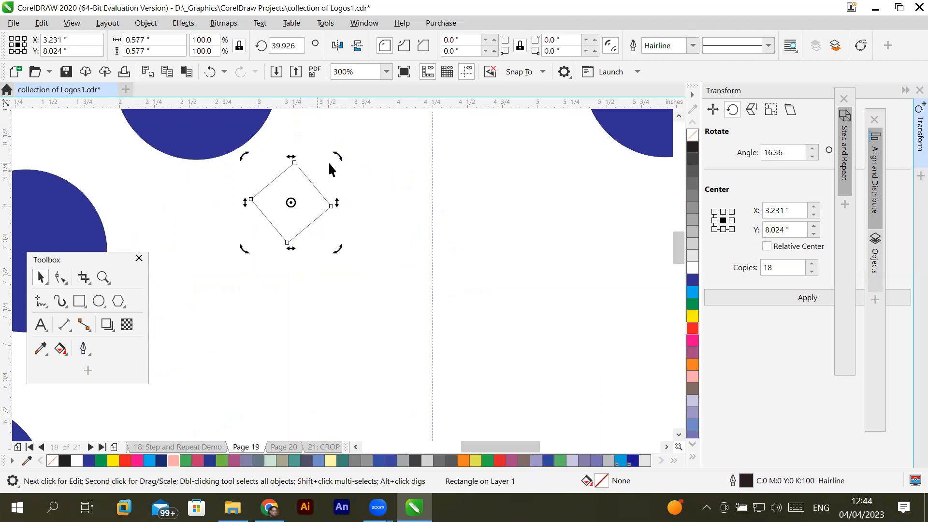
{"action": "left_click_drag", "start_coordinate": [338, 153], "coordinate": [351, 179]}
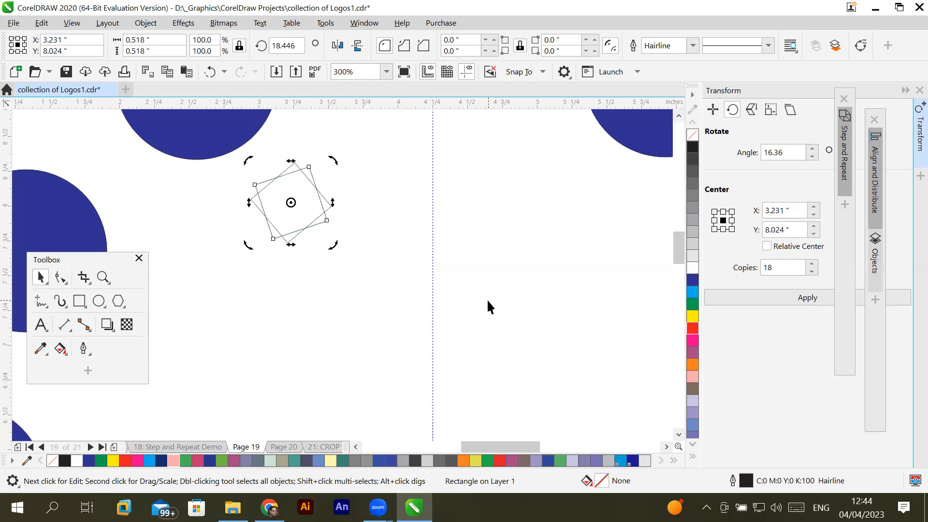
{"action": "key", "text": "ctrl+r"}
{"action": "key", "text": "ctrl+r"}
{"action": "key", "text": "ctrl+r"}
{"action": "key", "text": "ctrl+r"}
{"action": "key", "text": "ctrl+r"}
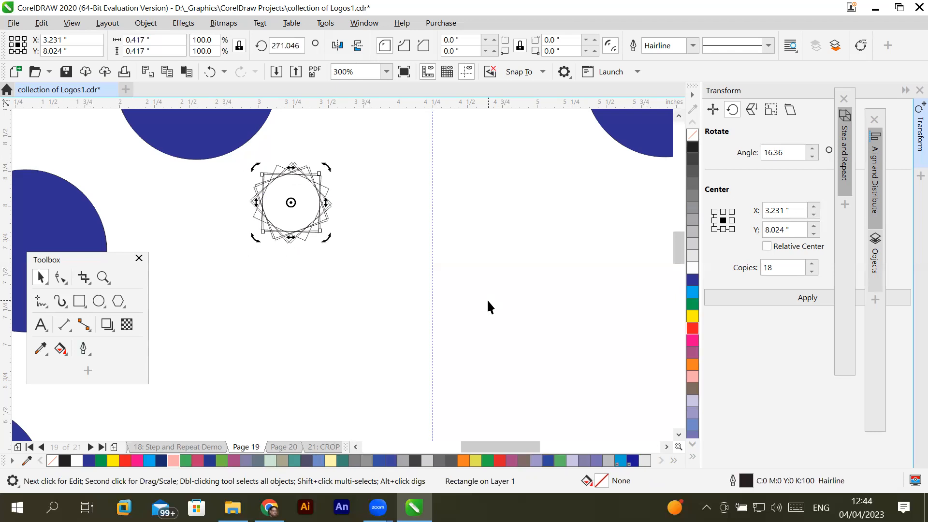
{"action": "left_click", "coordinate": [488, 301]}
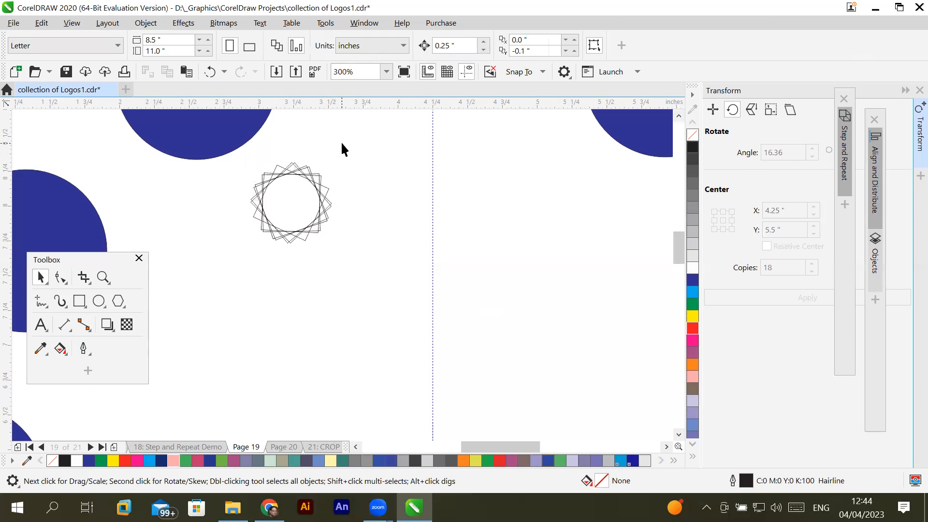
- Try to repeat rotated copies of the seven-square rosette around the guide intersection
{"action": "left_click_drag", "start_coordinate": [277, 262], "coordinate": [249, 272]}
{"action": "scroll", "coordinate": [248, 272], "scroll_direction": "down", "scroll_amount": 3}
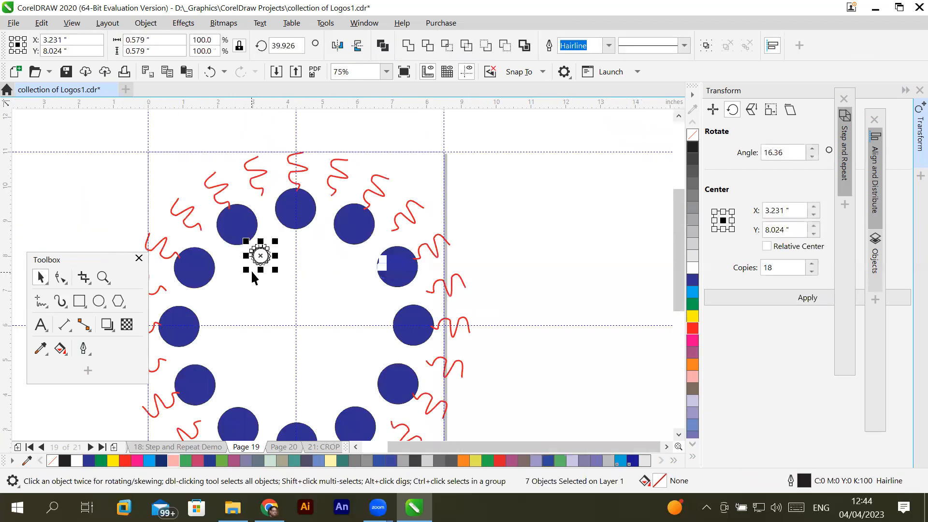
{"action": "left_click", "coordinate": [260, 256]}
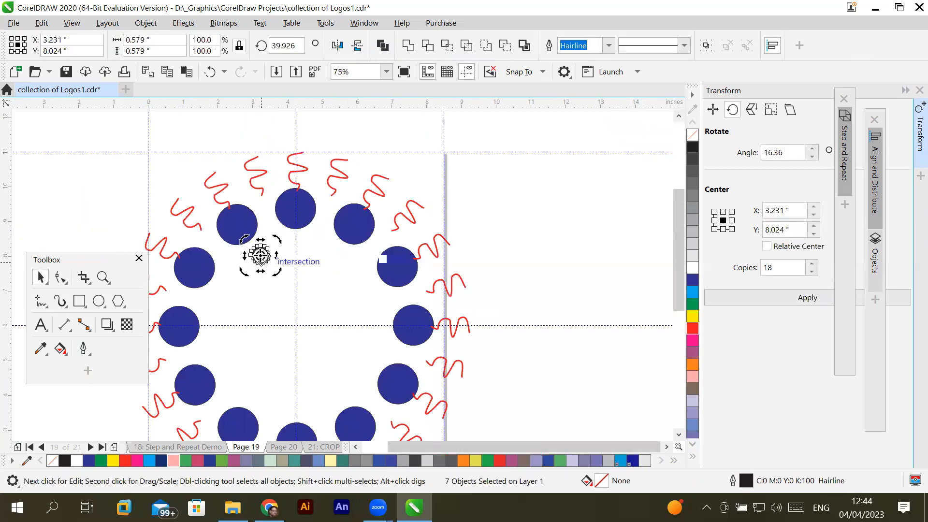
{"action": "left_click_drag", "start_coordinate": [288, 307], "coordinate": [297, 325]}
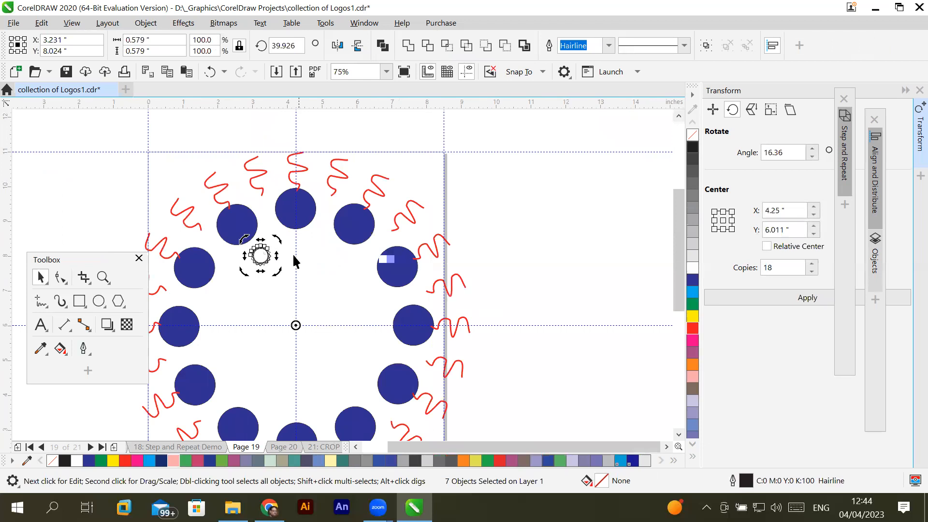
{"action": "left_click_drag", "start_coordinate": [244, 238], "coordinate": [302, 248]}
{"action": "key", "text": "ctrl+r"}
{"action": "key", "text": "ctrl+r"}
- Undo the rosette's rotated copies and the move of its rotation centre, and clear the selection
{"action": "key", "text": "ctrl+z"}
{"action": "key", "text": "ctrl+z"}
{"action": "key", "text": "ctrl+z"}
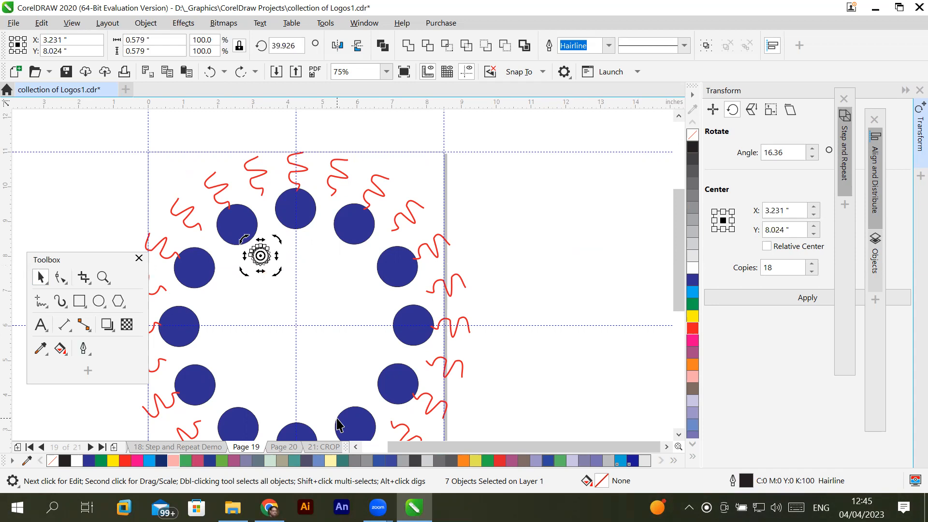
{"action": "left_click", "coordinate": [279, 318]}
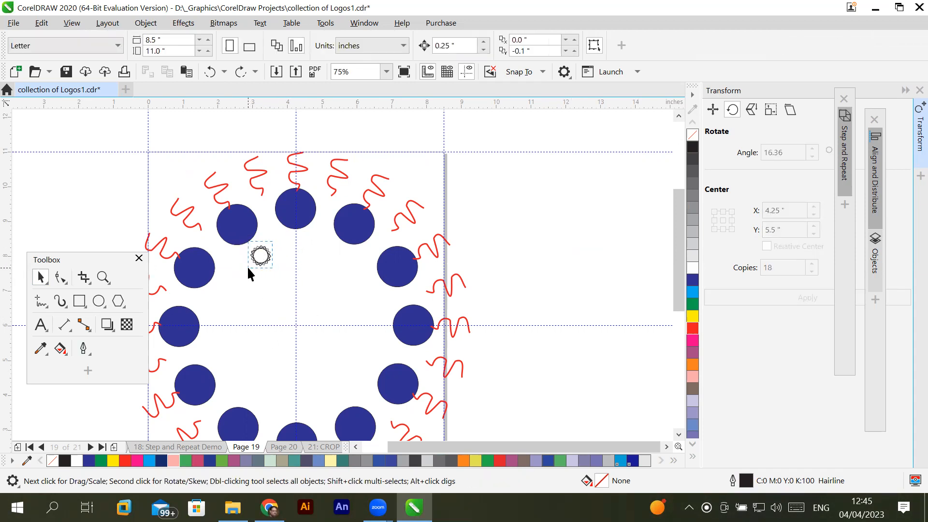
- Group the squares of the small rosette and move the group's rotation centre to the intersection of the page's centre guides
{"action": "left_click", "coordinate": [261, 256]}
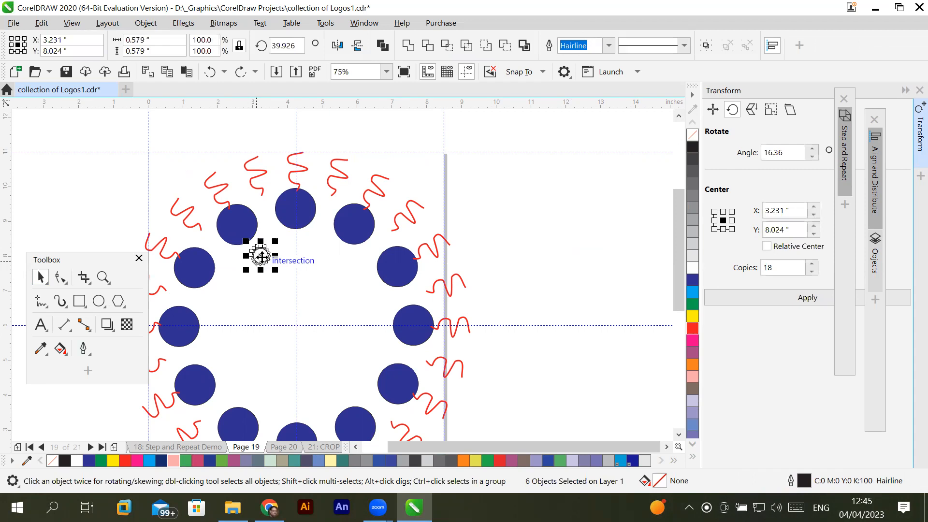
{"action": "right_click", "coordinate": [261, 257]}
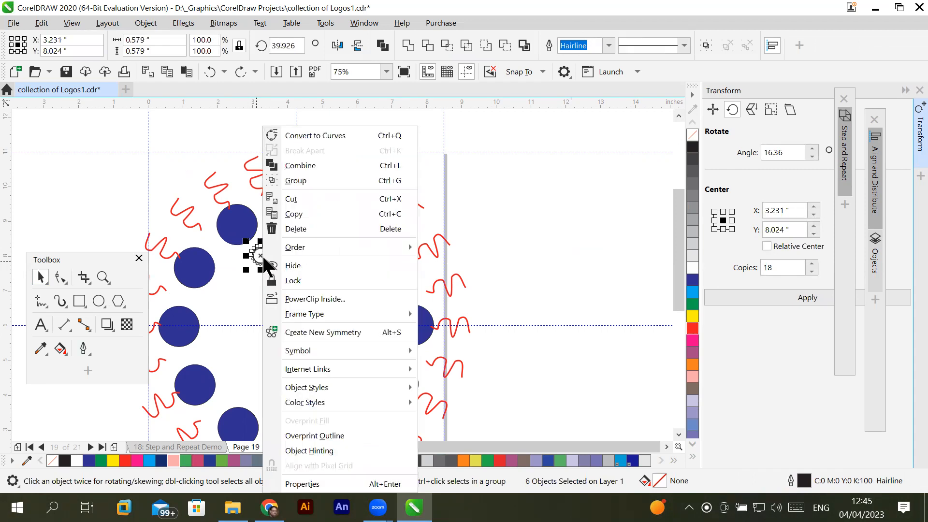
{"action": "left_click", "coordinate": [317, 184]}
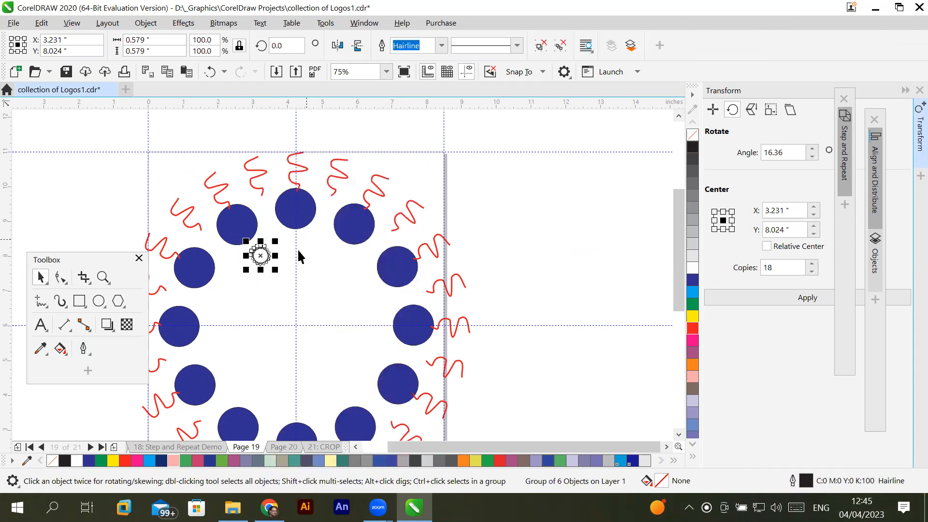
{"action": "left_click", "coordinate": [261, 256]}
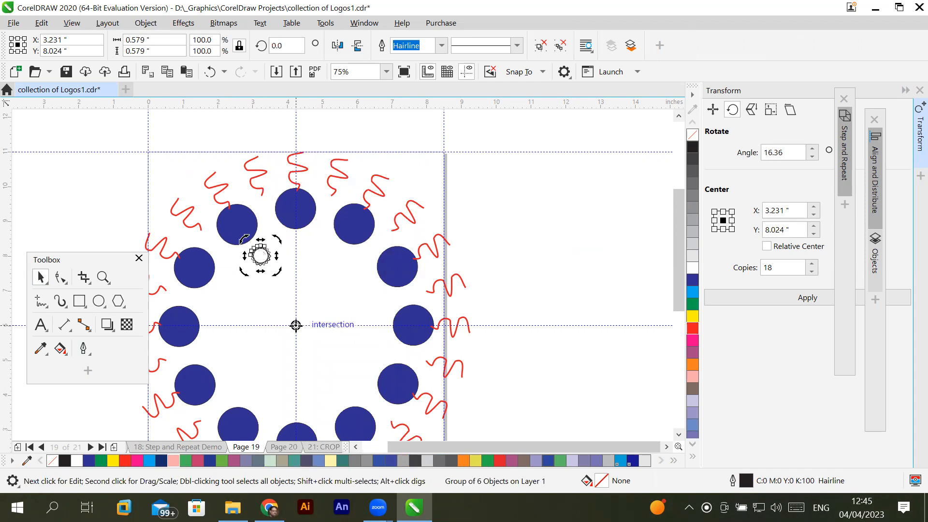
{"action": "left_click_drag", "start_coordinate": [295, 326], "coordinate": [296, 325]}
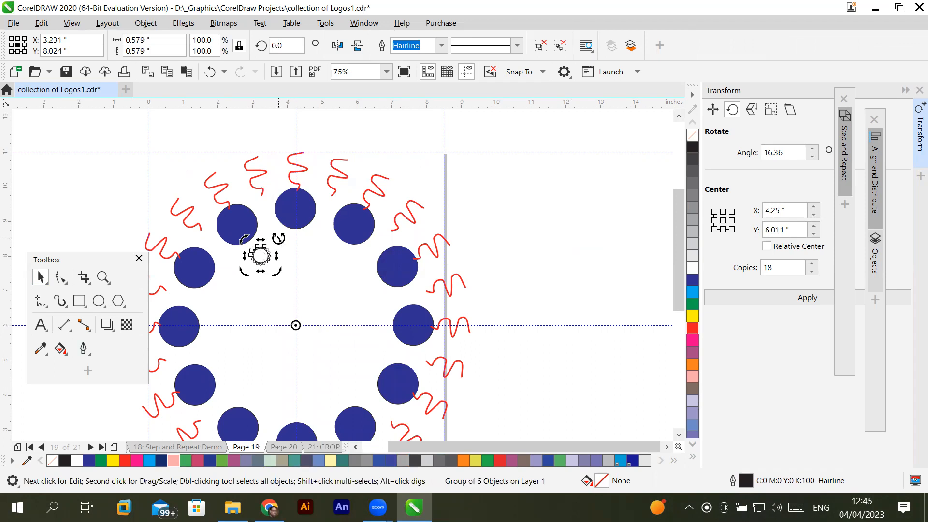
- Create a copy of the rosette group rotated to 330° and repeat the rotation until twelve rosettes form a full ring
{"action": "left_click_drag", "start_coordinate": [244, 239], "coordinate": [322, 251]}
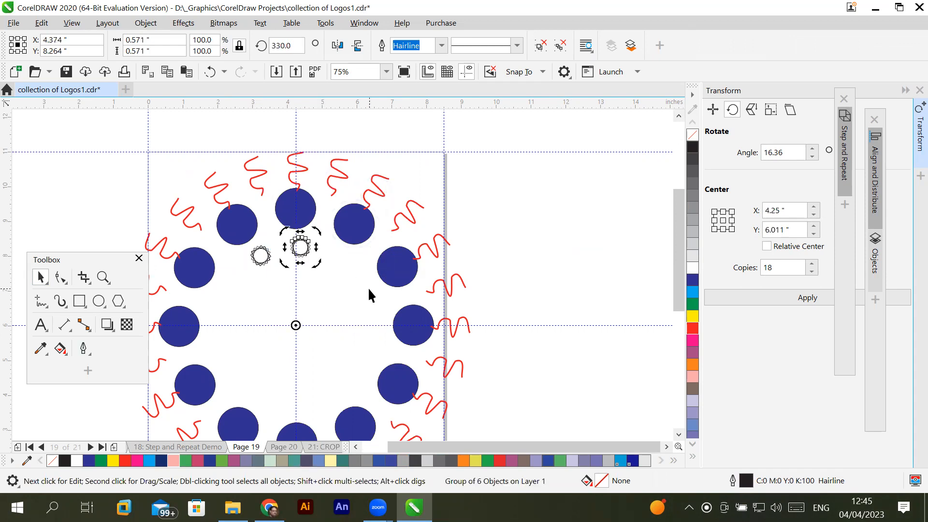
{"action": "key", "text": "ctrl+r"}
{"action": "key", "text": "ctrl+r"}
{"action": "key", "text": "ctrl+r"}
{"action": "key", "text": "ctrl+r"}
{"action": "key", "text": "ctrl+r"}
{"action": "key", "text": "ctrl+r"}
{"action": "key", "text": "ctrl+r"}
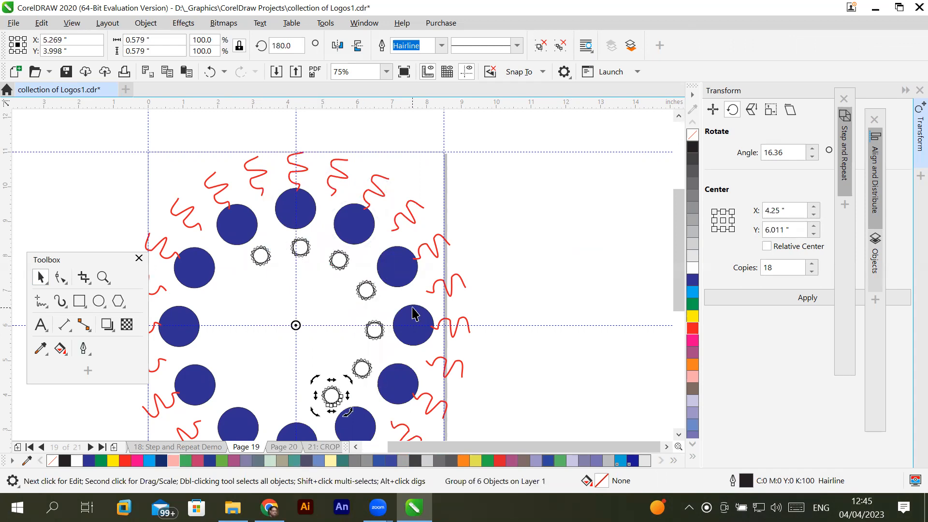
{"action": "key", "text": "ctrl+r"}
{"action": "key", "text": "ctrl+r"}
{"action": "key", "text": "ctrl+r"}
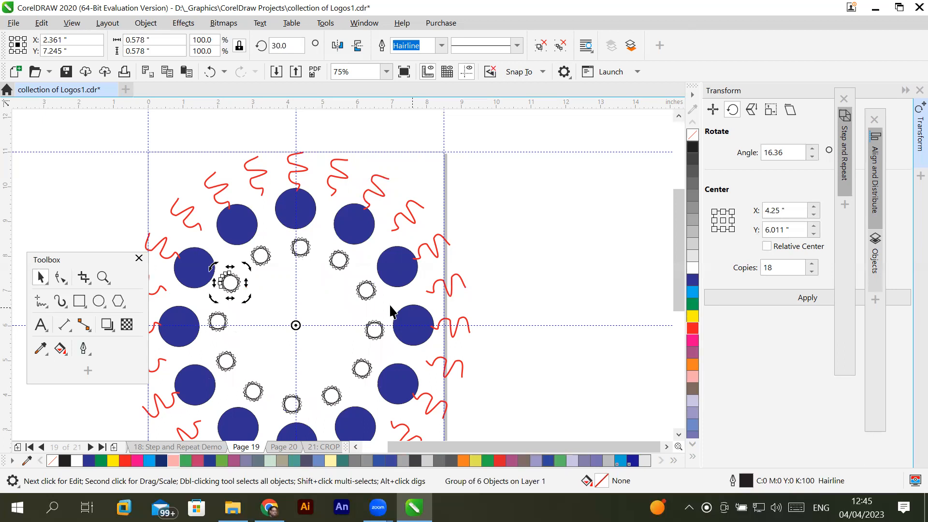
{"action": "left_click", "coordinate": [535, 345]}
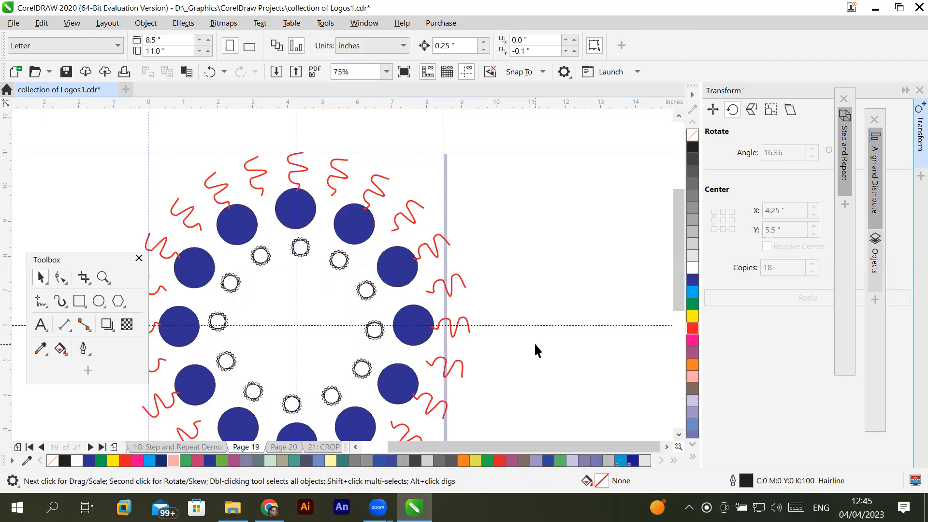
{"action": "left_click", "coordinate": [295, 289]}
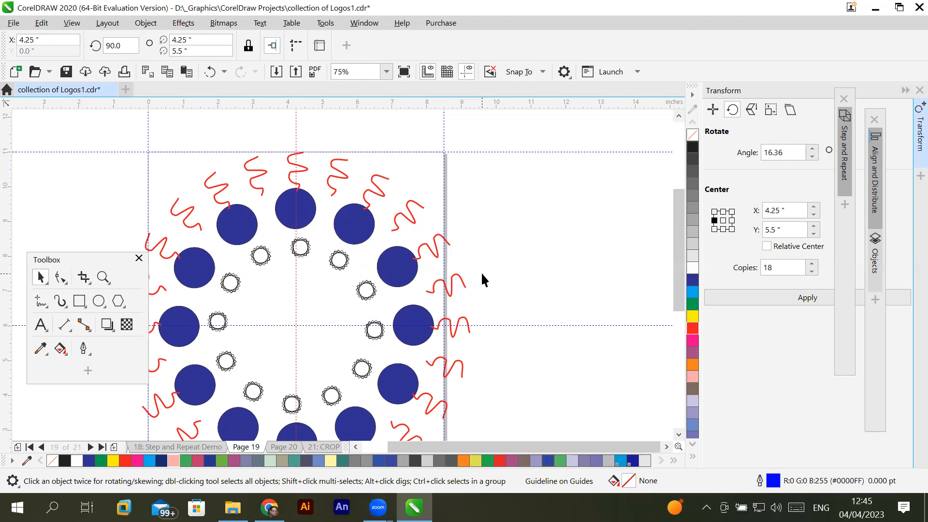
- Draw a narrow upright ellipse about 0.57 by 1.82 inches on the empty area to the right of the page
{"action": "left_click", "coordinate": [99, 302]}
{"action": "left_click_drag", "start_coordinate": [551, 184], "coordinate": [565, 247]}
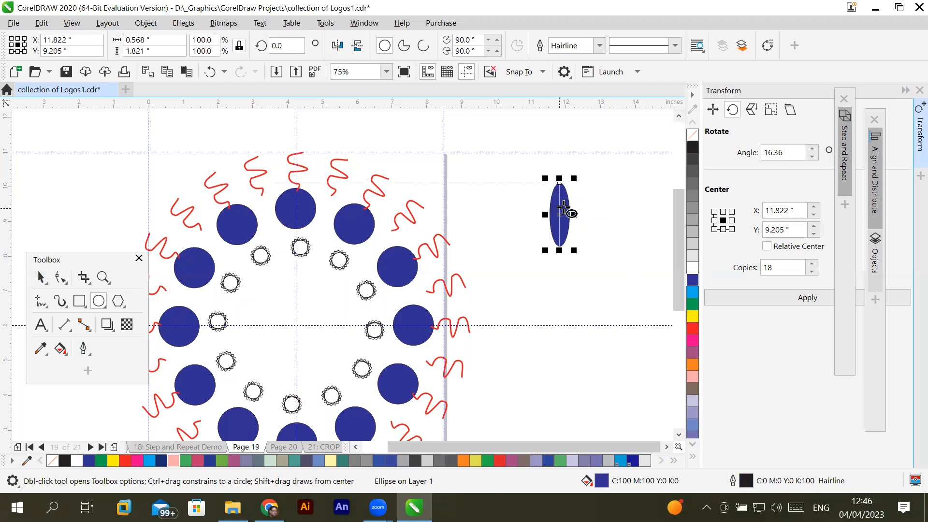
{"action": "left_click", "coordinate": [41, 277]}
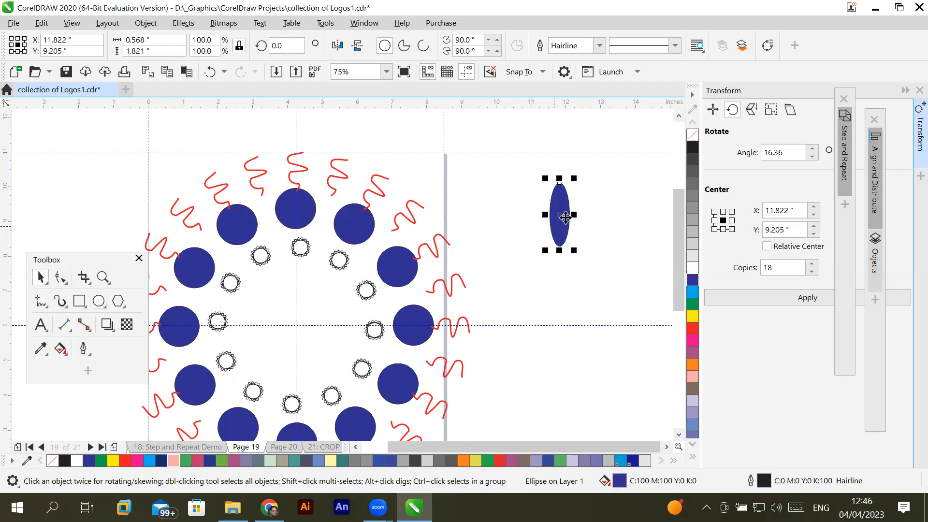
{"action": "left_click", "coordinate": [560, 213]}
{"action": "left_click_drag", "start_coordinate": [580, 176], "coordinate": [559, 176]}
{"action": "key", "text": "ctrl+z"}
{"action": "key", "text": "ctrl+z"}
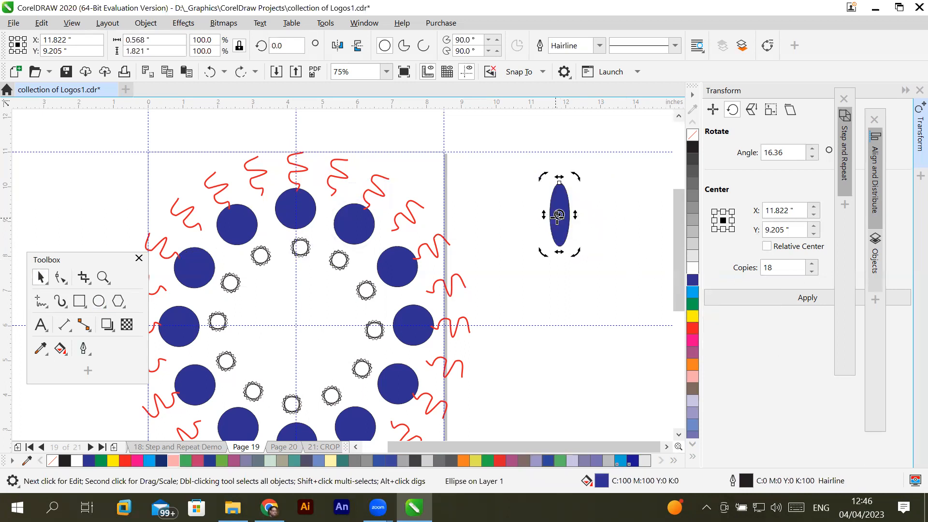
- Move the ellipse's rotation centre to its bottom end and create a copy rotated to 330°
{"action": "left_click_drag", "start_coordinate": [559, 216], "coordinate": [560, 247]}
{"action": "left_click_drag", "start_coordinate": [559, 246], "coordinate": [559, 246]}
{"action": "left_click_drag", "start_coordinate": [575, 174], "coordinate": [607, 196]}
{"action": "right_click", "coordinate": [608, 196]}
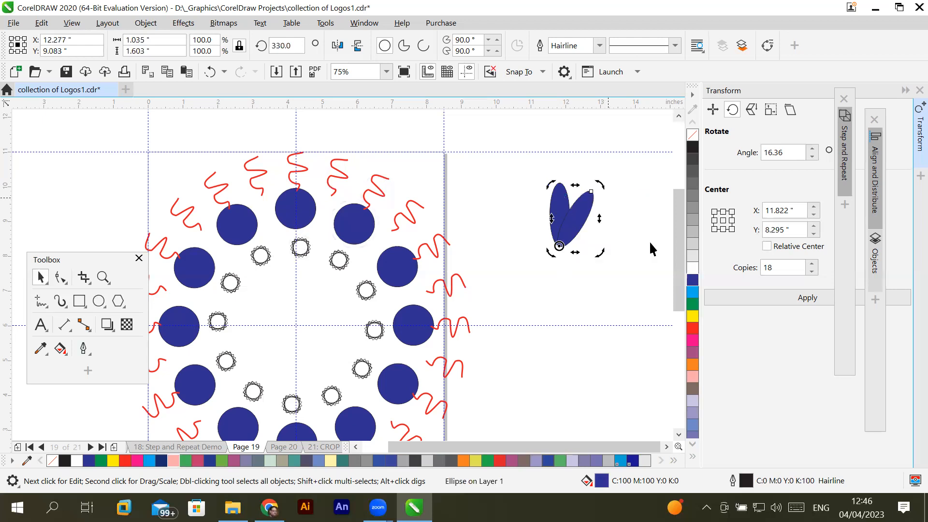
- Repeat the rotated ellipse copy until twelve petals form a complete flower, and clear the selection
{"action": "key", "text": "ctrl+r"}
{"action": "key", "text": "ctrl+r"}
{"action": "key", "text": "ctrl+r"}
{"action": "key", "text": "ctrl+r"}
{"action": "key", "text": "ctrl+r"}
{"action": "key", "text": "ctrl+r"}
{"action": "key", "text": "ctrl+r"}
{"action": "key", "text": "ctrl+r"}
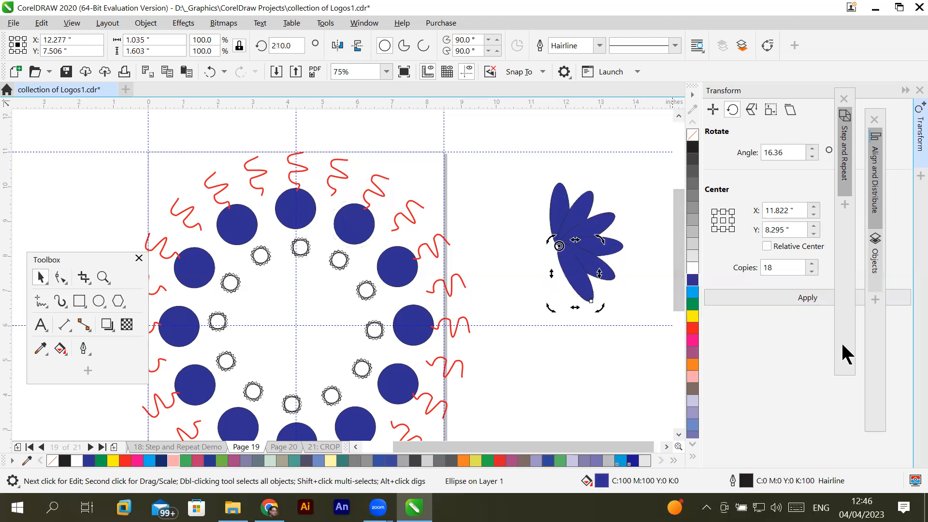
{"action": "key", "text": "ctrl+r"}
{"action": "key", "text": "ctrl+r"}
{"action": "left_click", "coordinate": [549, 380]}
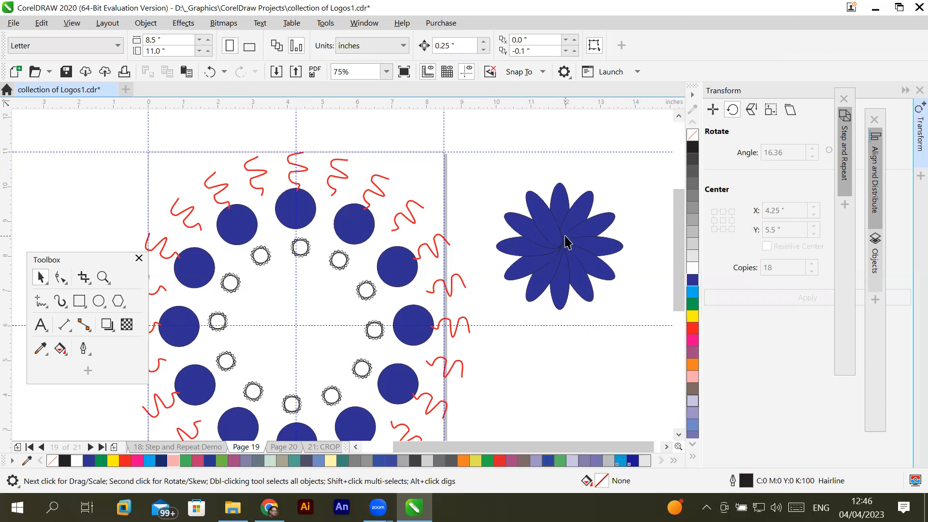
- Draw a tall narrow rectangle about 0.98 by 6.61 inches on the empty area to the left of the page
{"action": "scroll", "coordinate": [566, 241], "scroll_direction": "up", "scroll_amount": 2}
{"action": "scroll", "coordinate": [566, 240], "scroll_direction": "down", "scroll_amount": 2}
{"action": "scroll", "coordinate": [591, 222], "scroll_direction": "up", "scroll_amount": 2}
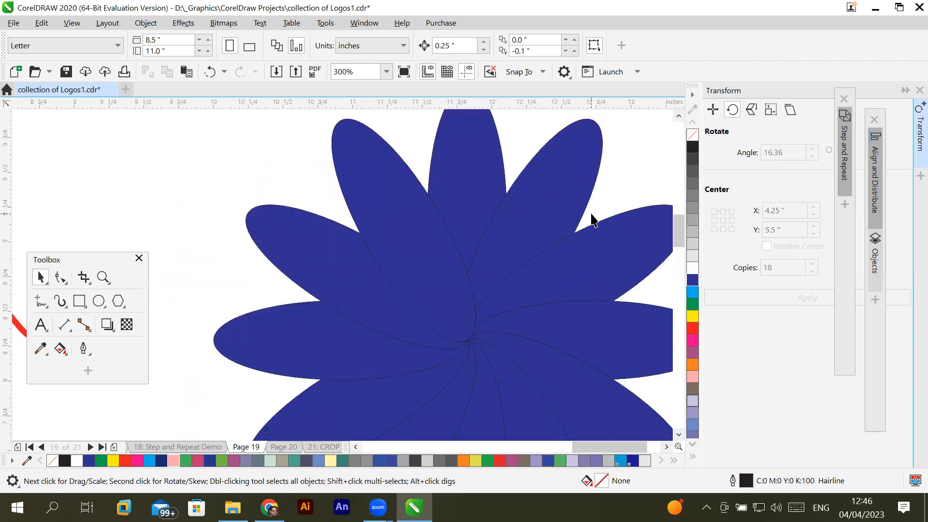
{"action": "scroll", "coordinate": [592, 220], "scroll_direction": "down", "scroll_amount": 4}
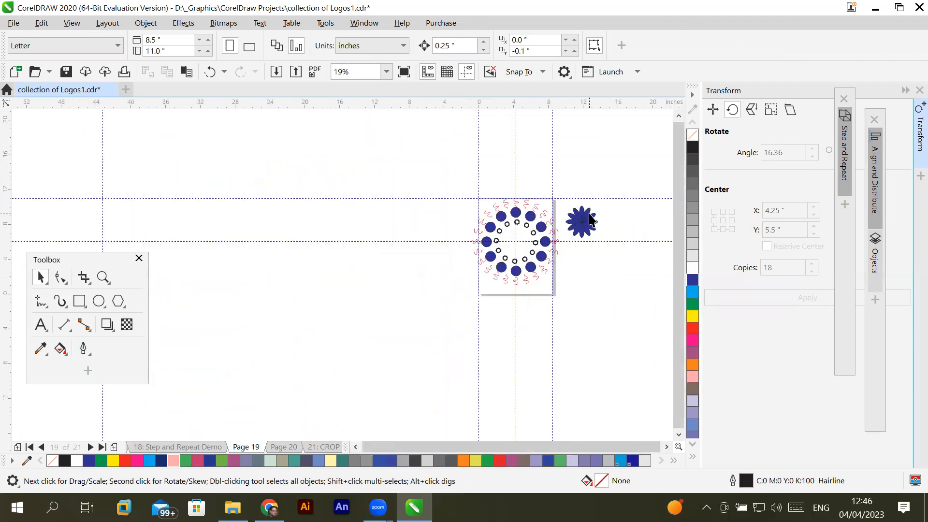
{"action": "scroll", "coordinate": [592, 220], "scroll_direction": "up", "scroll_amount": 1}
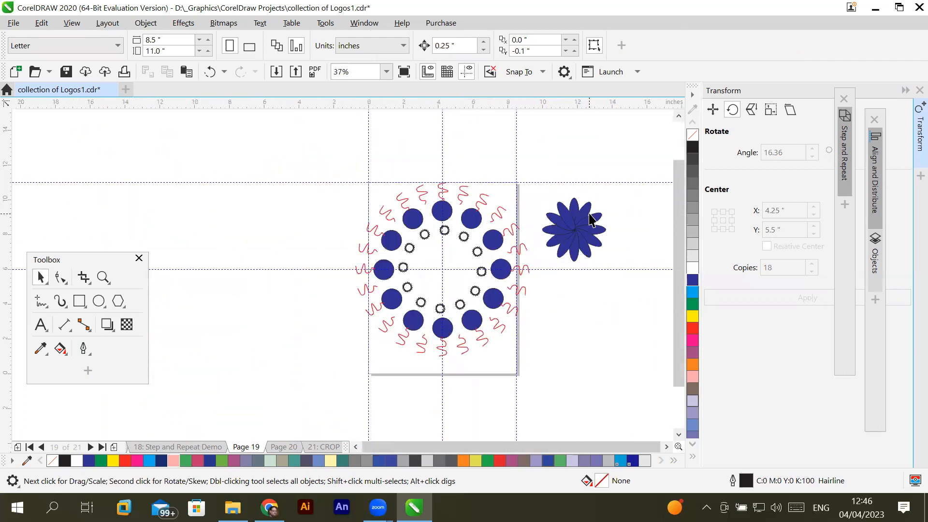
{"action": "left_click", "coordinate": [80, 301]}
{"action": "left_click_drag", "start_coordinate": [217, 211], "coordinate": [234, 326]}
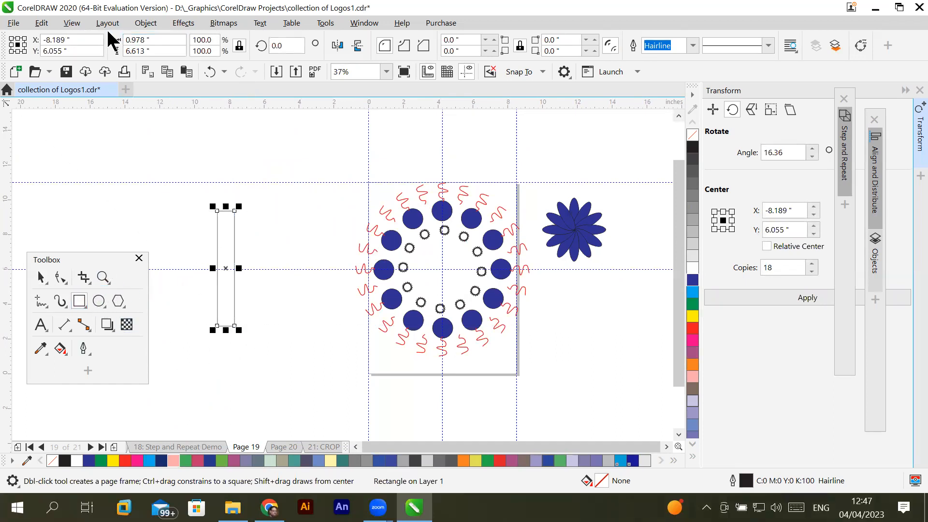
- Round only the rectangle's upper-right and lower-right corners to a radius of 0.489 inches
{"action": "left_click", "coordinate": [41, 277]}
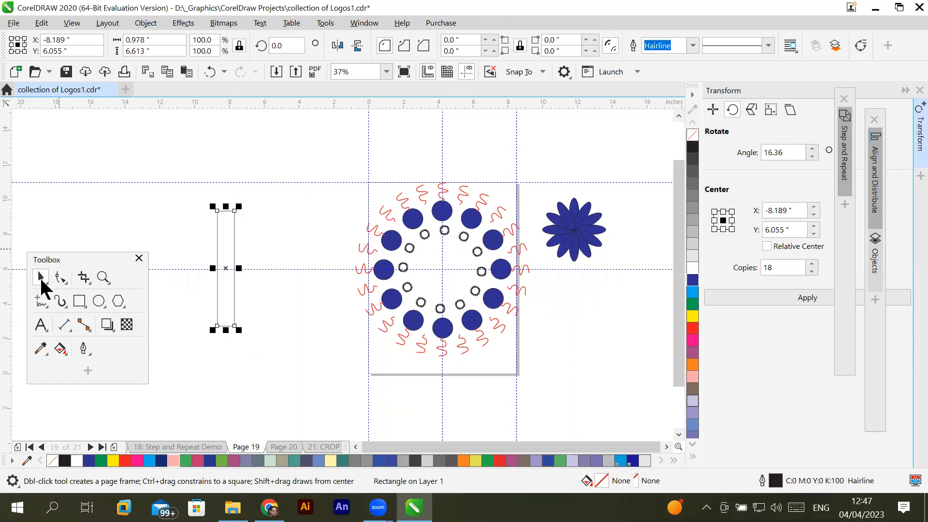
{"action": "left_click", "coordinate": [62, 274]}
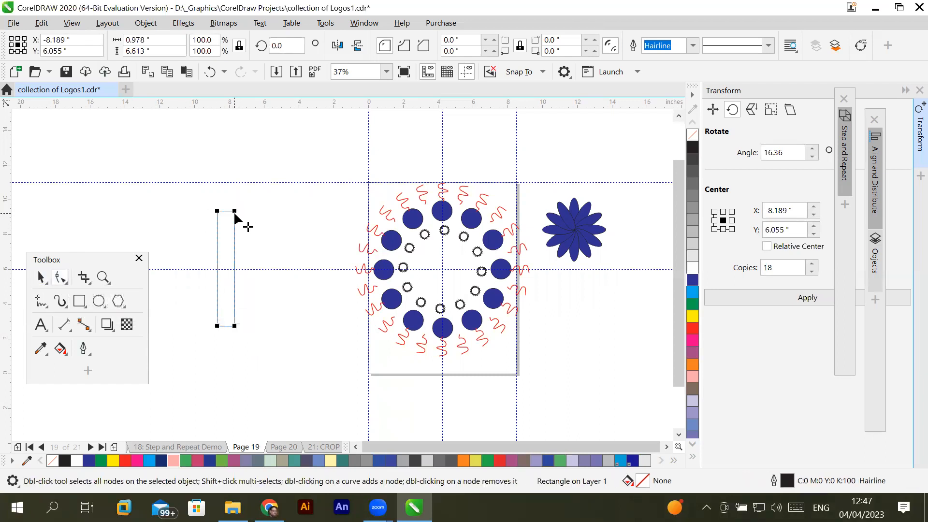
{"action": "left_click_drag", "start_coordinate": [235, 214], "coordinate": [230, 230]}
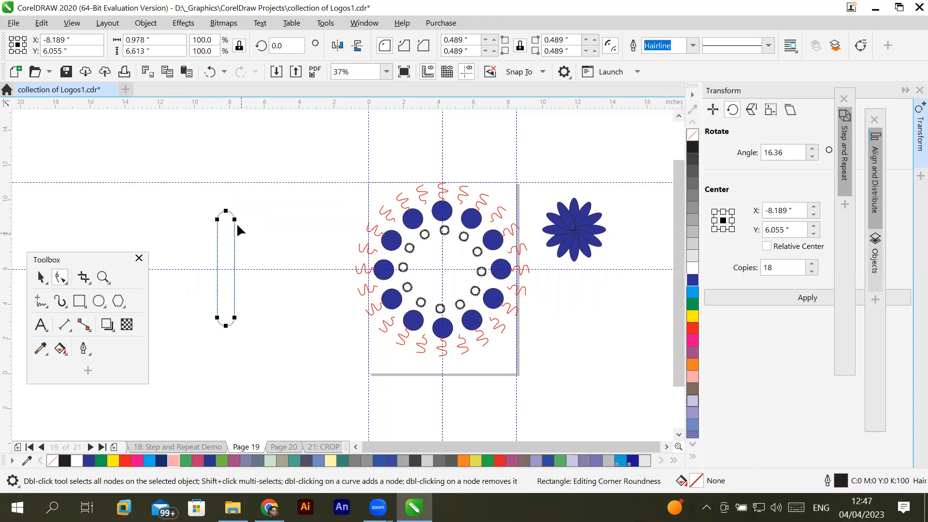
{"action": "left_click_drag", "start_coordinate": [235, 219], "coordinate": [247, 210]}
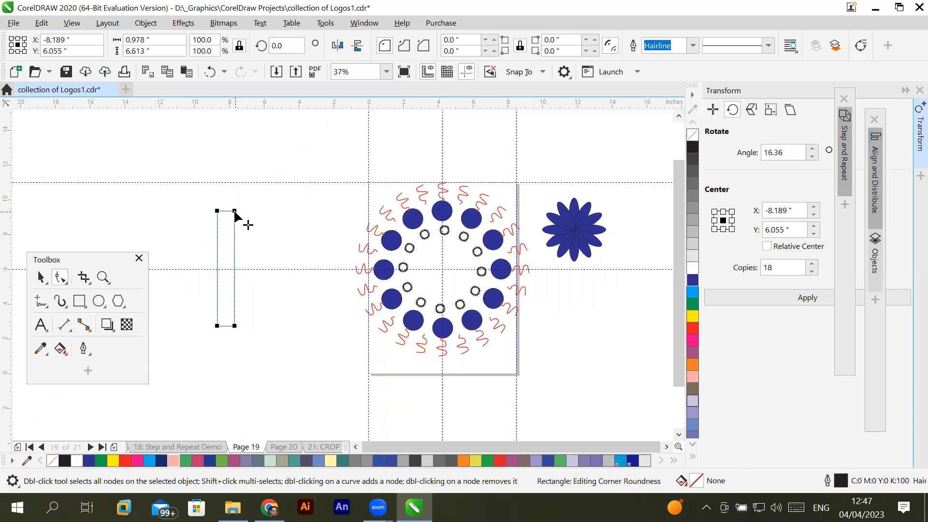
{"action": "left_click_drag", "start_coordinate": [234, 211], "coordinate": [223, 234]}
{"action": "mouse_move", "coordinate": [234, 329]}
{"action": "left_mouse_down"}
{"action": "mouse_move", "coordinate": [242, 331]}
{"action": "mouse_move", "coordinate": [226, 317]}
{"action": "left_mouse_up"}
{"action": "left_click", "coordinate": [41, 277]}
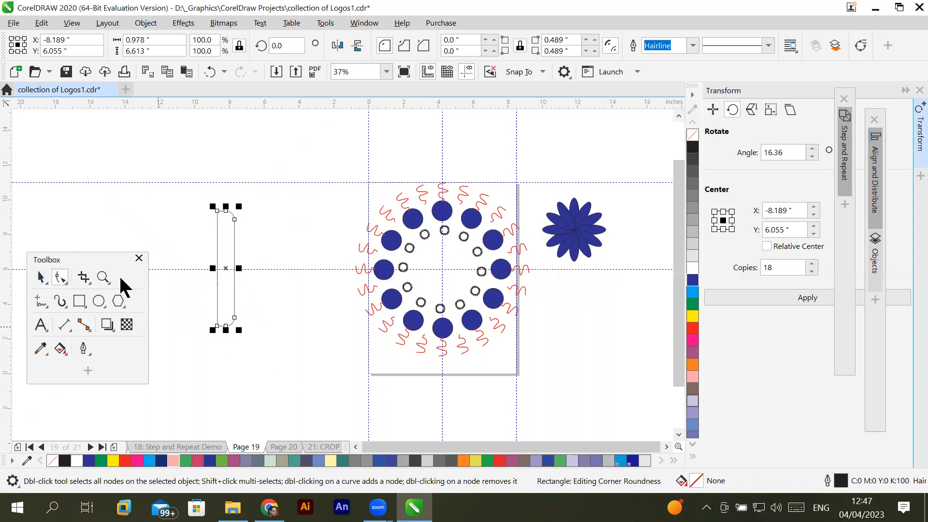
- Move the rectangle's rotation centre to its lower-left corner and create a copy rotated to 345°
{"action": "left_click", "coordinate": [217, 273]}
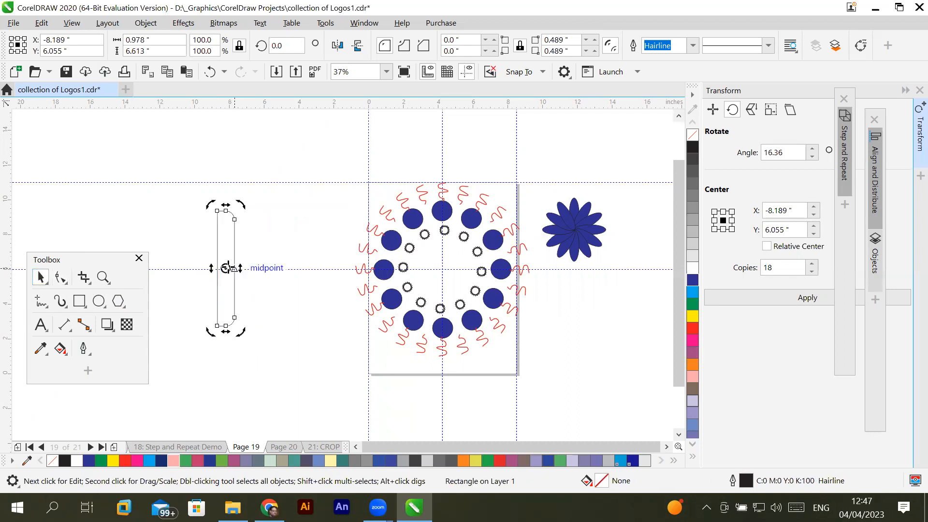
{"action": "left_click_drag", "start_coordinate": [226, 268], "coordinate": [216, 325]}
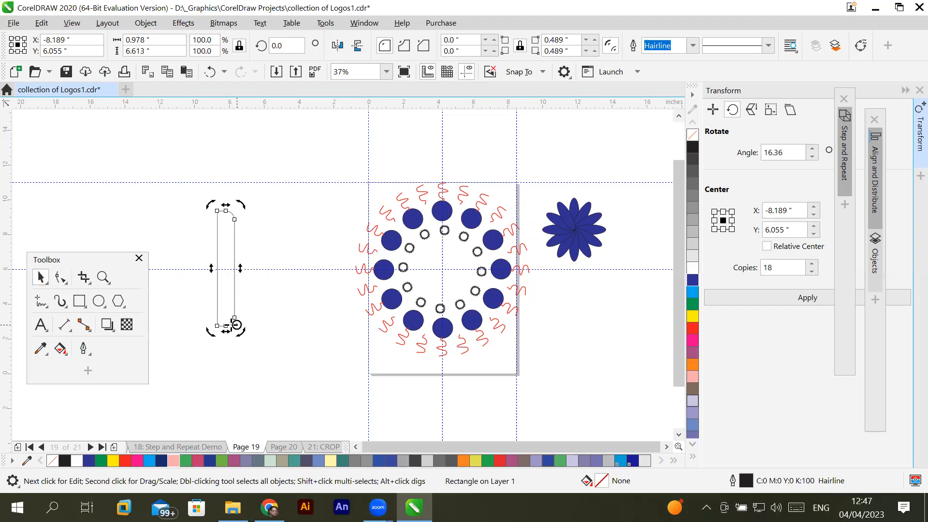
{"action": "left_click_drag", "start_coordinate": [216, 324], "coordinate": [217, 326]}
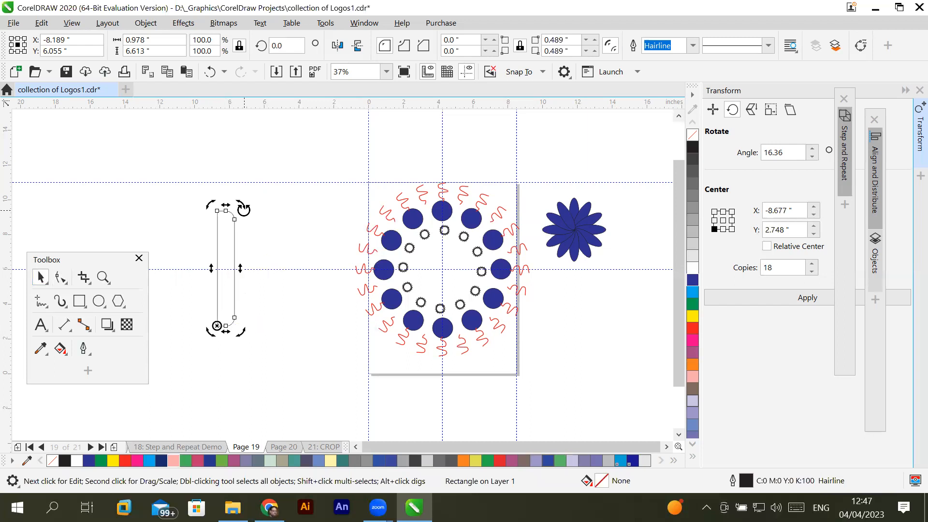
{"action": "left_click_drag", "start_coordinate": [243, 209], "coordinate": [262, 219]}
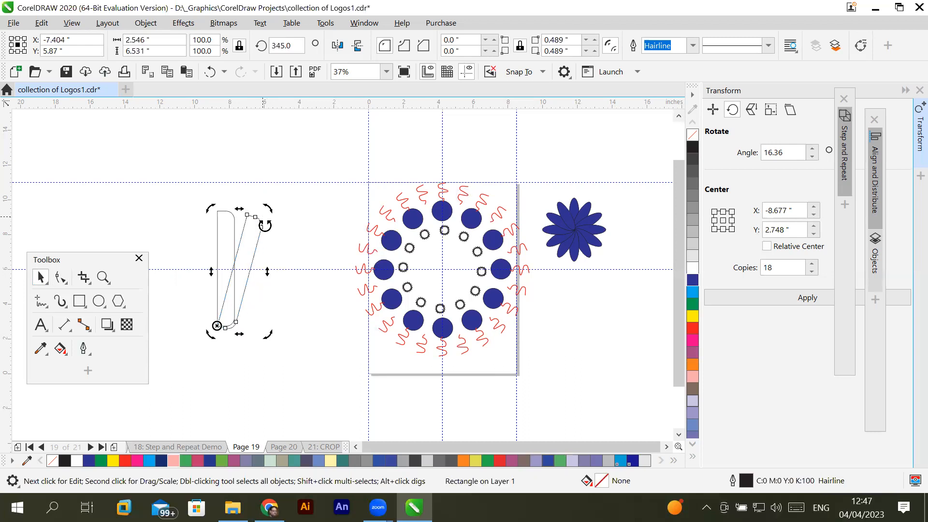
- Repeat the rotated rectangle copy until the blades complete a full circle, and clear the selection
{"action": "key", "text": "ctrl+r"}
{"action": "key", "text": "ctrl+r"}
{"action": "key", "text": "ctrl+r"}
{"action": "key", "text": "ctrl+r"}
{"action": "key", "text": "ctrl+r"}
{"action": "key", "text": "ctrl+r"}
{"action": "key", "text": "ctrl+r"}
{"action": "key", "text": "ctrl+r"}
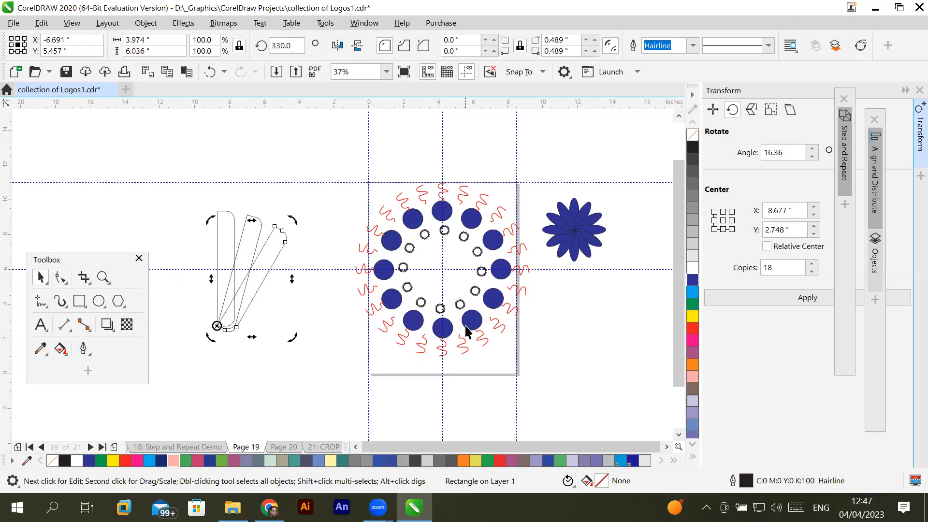
{"action": "key", "text": "ctrl+r"}
{"action": "key", "text": "ctrl+r"}
{"action": "key", "text": "ctrl+r"}
{"action": "key", "text": "ctrl+r"}
{"action": "key", "text": "ctrl+r"}
{"action": "key", "text": "ctrl+r"}
{"action": "key", "text": "ctrl+r"}
{"action": "key", "text": "ctrl+r"}
{"action": "key", "text": "ctrl+r"}
{"action": "key", "text": "ctrl+r"}
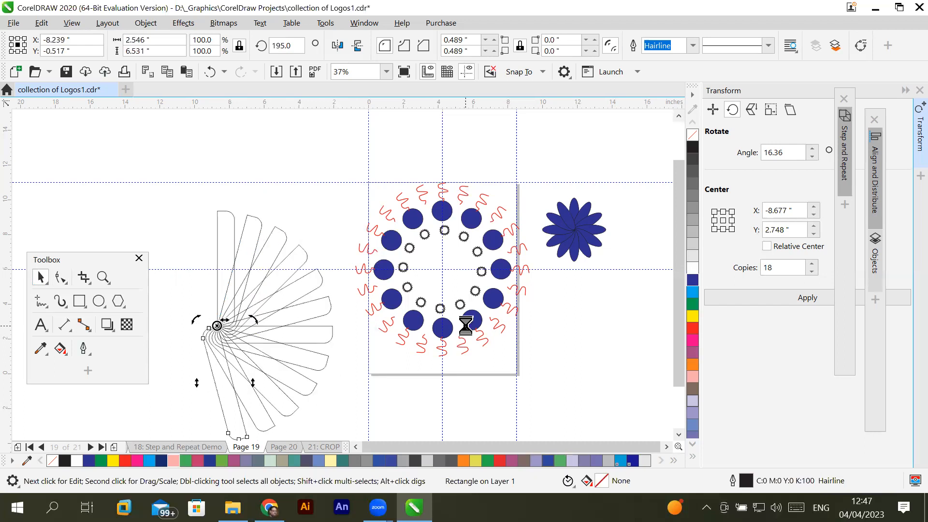
{"action": "key", "text": "ctrl+r"}
{"action": "key", "text": "ctrl+r"}
{"action": "key", "text": "ctrl+r"}
{"action": "key", "text": "ctrl+r"}
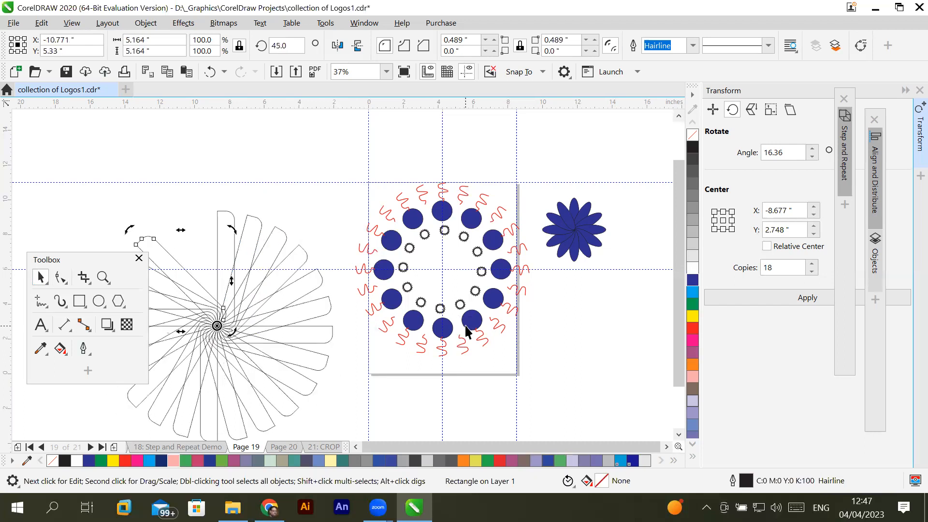
{"action": "left_click", "coordinate": [433, 413]}
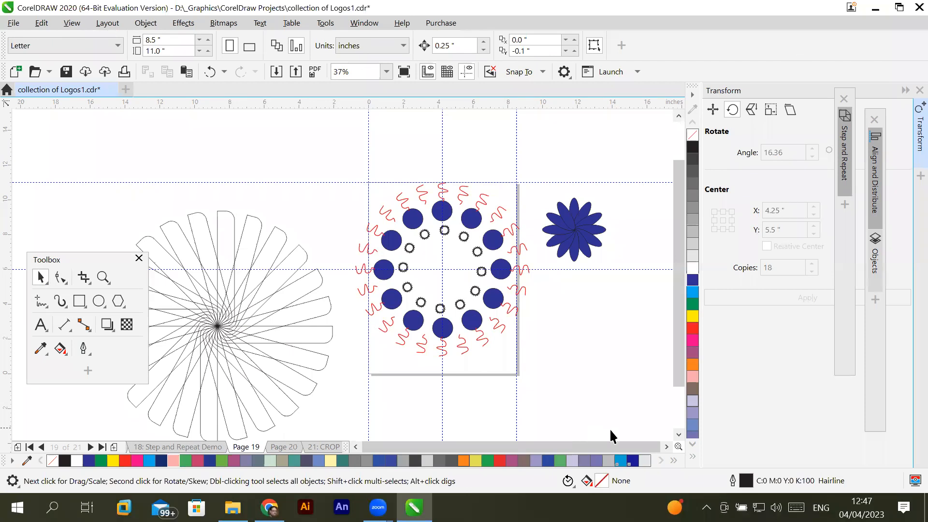
- Draw a tall narrow ellipse about 1.65 by 7.14 inches on the empty area below the page
{"action": "left_click", "coordinate": [679, 434]}
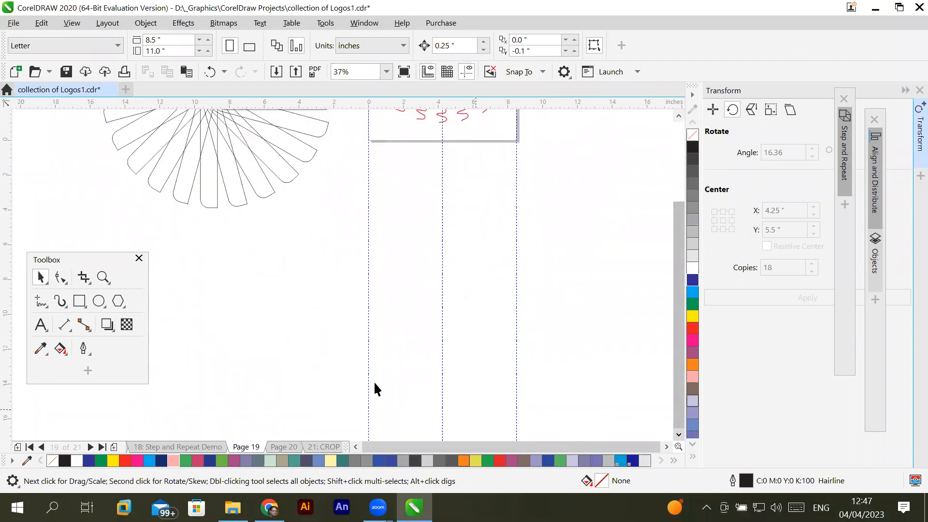
{"action": "left_click", "coordinate": [98, 302]}
{"action": "left_click_drag", "start_coordinate": [332, 257], "coordinate": [361, 381]}
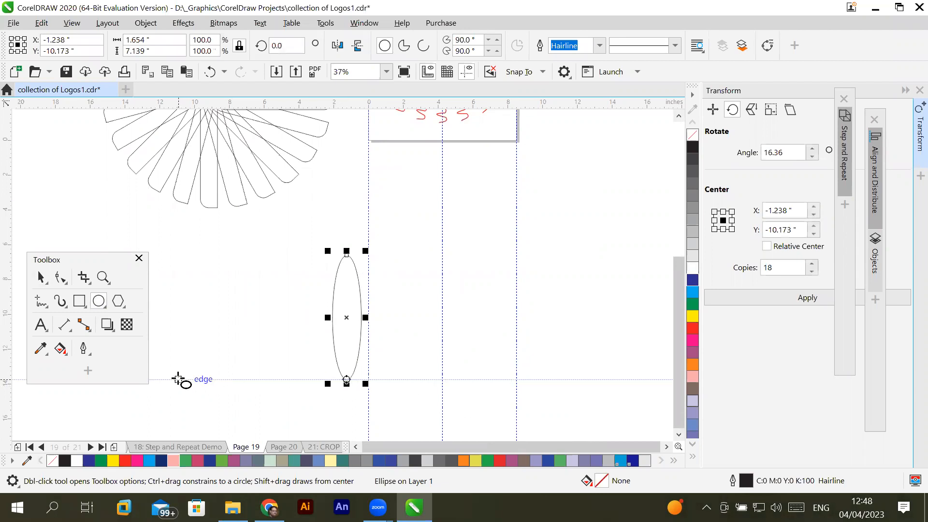
- Try to reshape the ellipse by its top node, and undo back to before the ellipse was drawn
{"action": "left_click", "coordinate": [61, 277]}
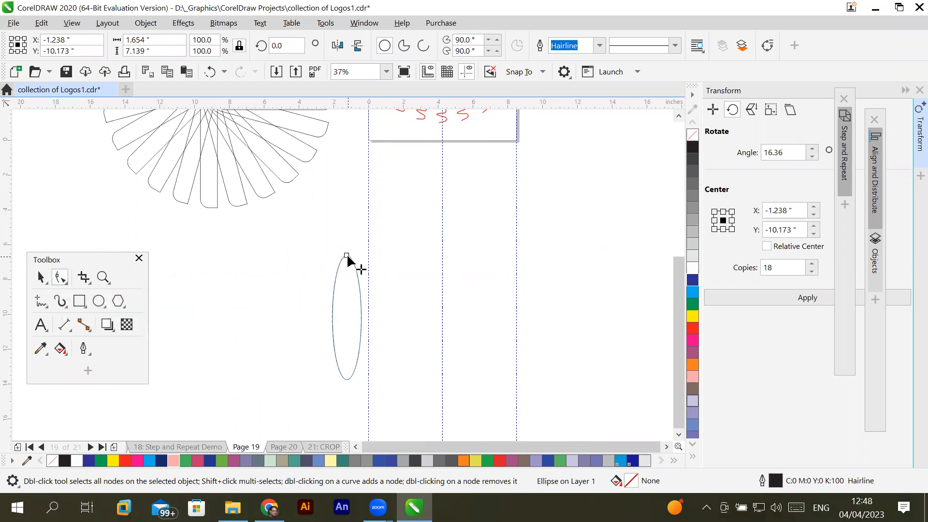
{"action": "left_click_drag", "start_coordinate": [347, 255], "coordinate": [356, 389]}
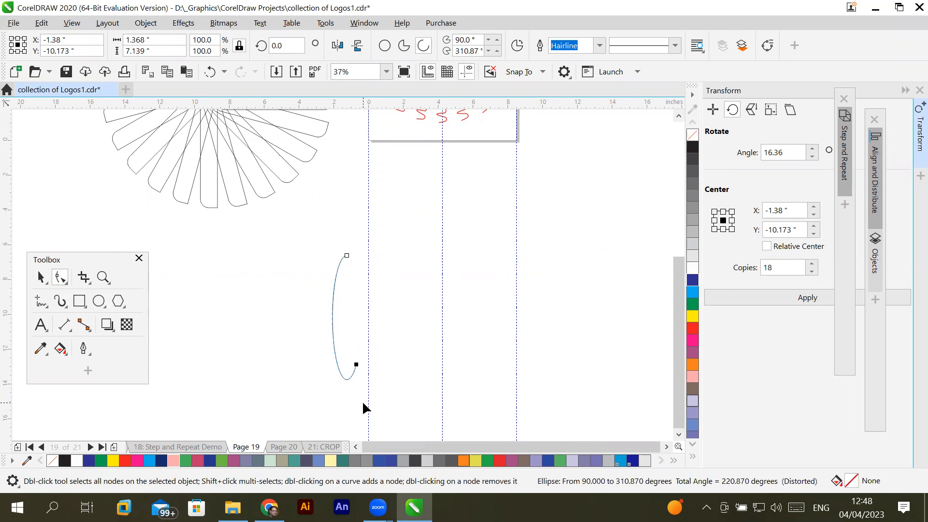
{"action": "key", "text": "ctrl+z"}
{"action": "key", "text": "ctrl+z"}
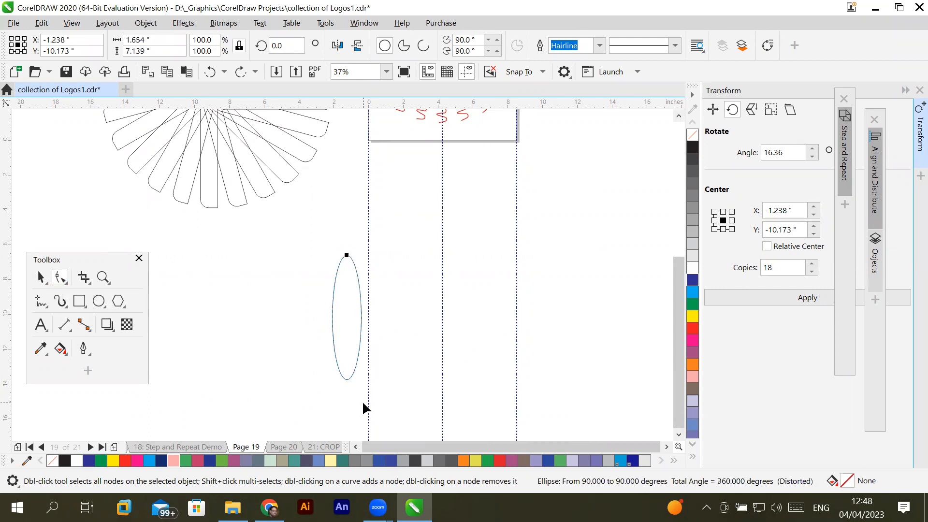
{"action": "key", "text": "ctrl+z"}
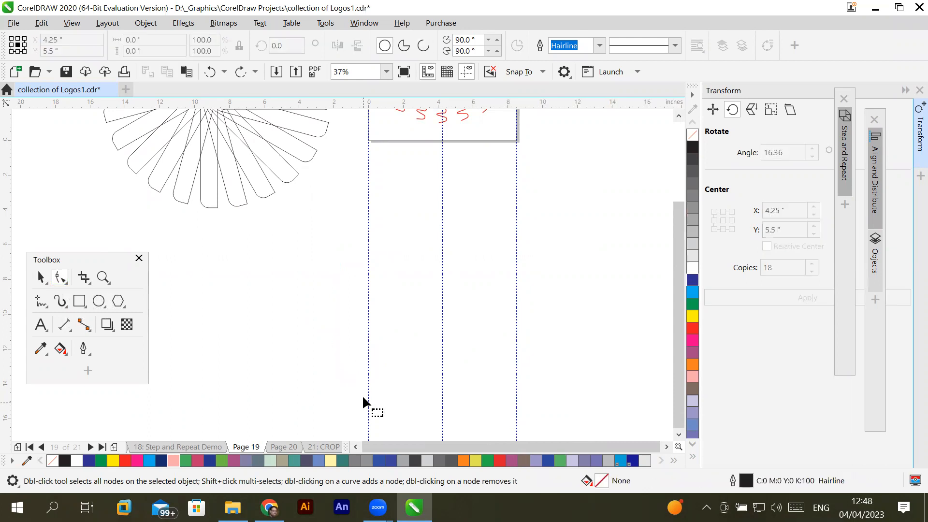
- Draw a tall ellipse about 2.23 by 7.44 inches on the empty area below the page and convert it to curves
{"action": "left_click", "coordinate": [98, 301]}
{"action": "left_click_drag", "start_coordinate": [290, 251], "coordinate": [331, 379]}
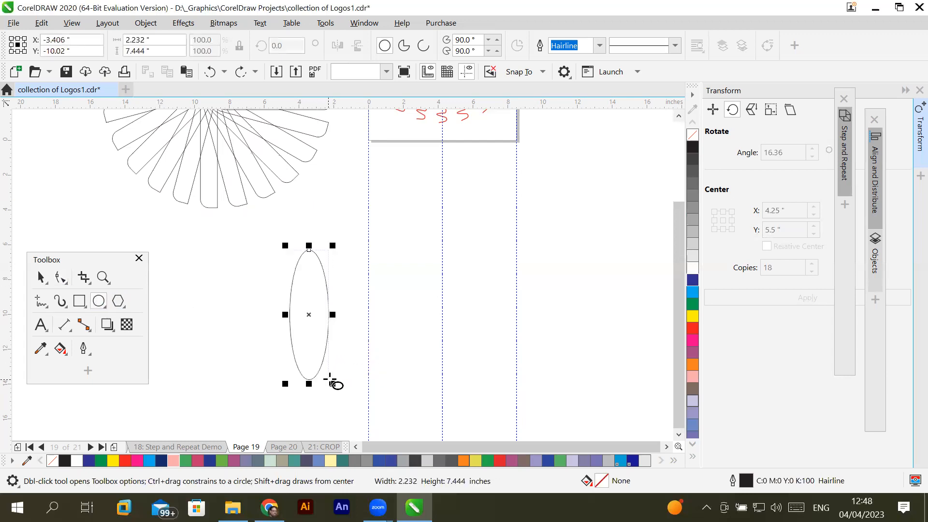
{"action": "left_click", "coordinate": [146, 25]}
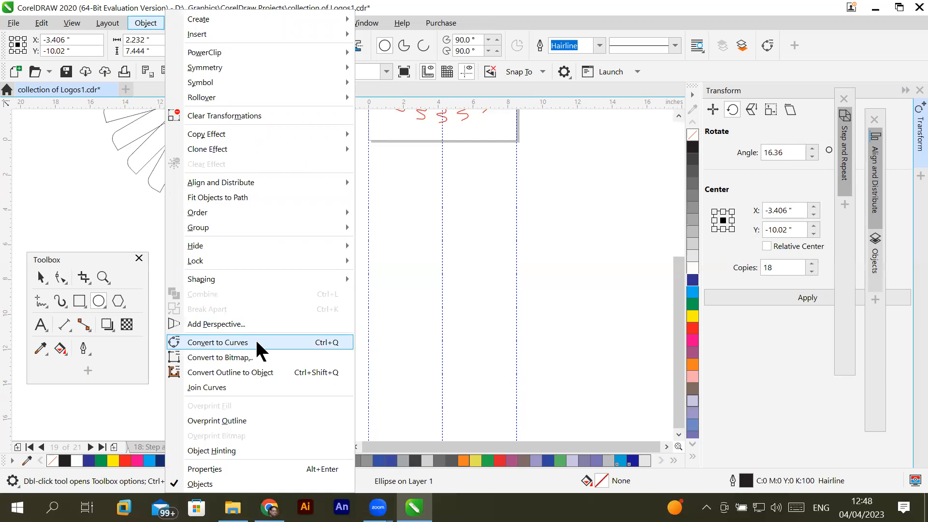
{"action": "left_click", "coordinate": [218, 343]}
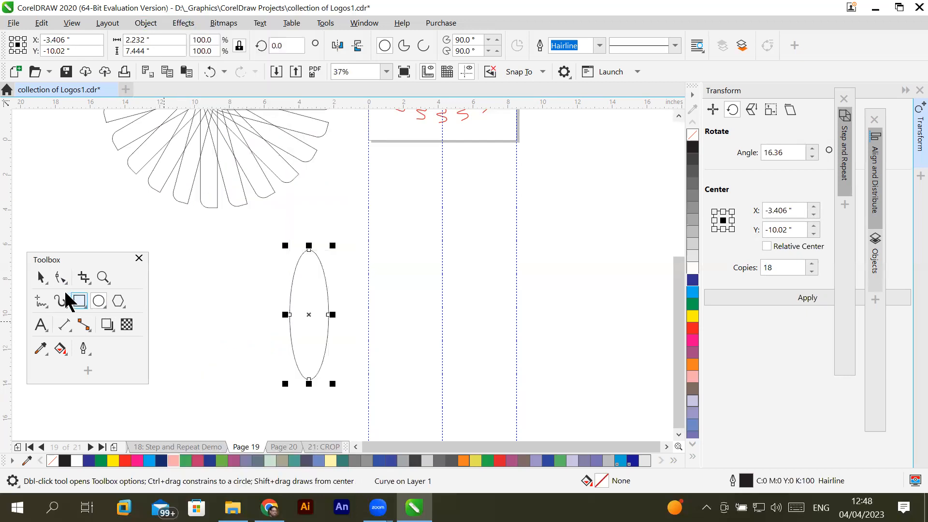
- Move the converted ellipse down and slightly right, centring it at about X -2.632, Y -11.769 inches
{"action": "left_click", "coordinate": [60, 276]}
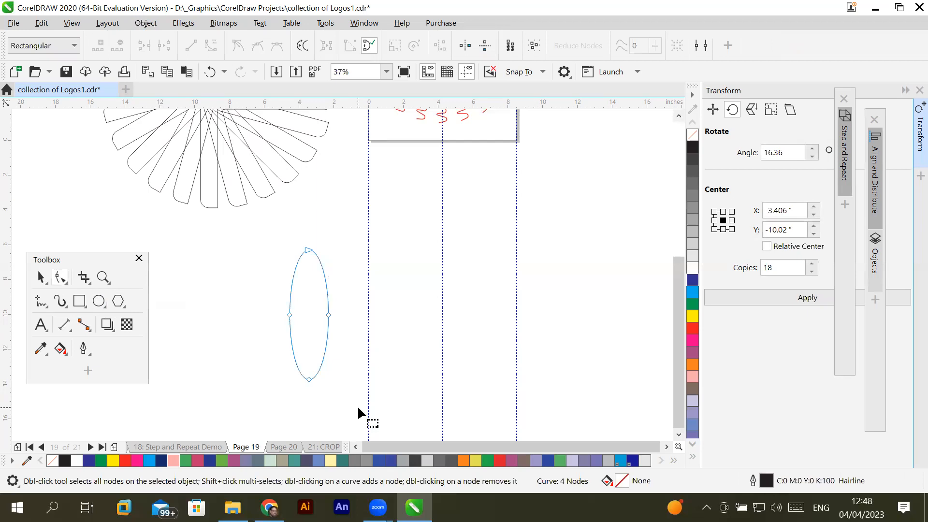
{"action": "scroll", "coordinate": [357, 405], "scroll_direction": "up", "scroll_amount": 2}
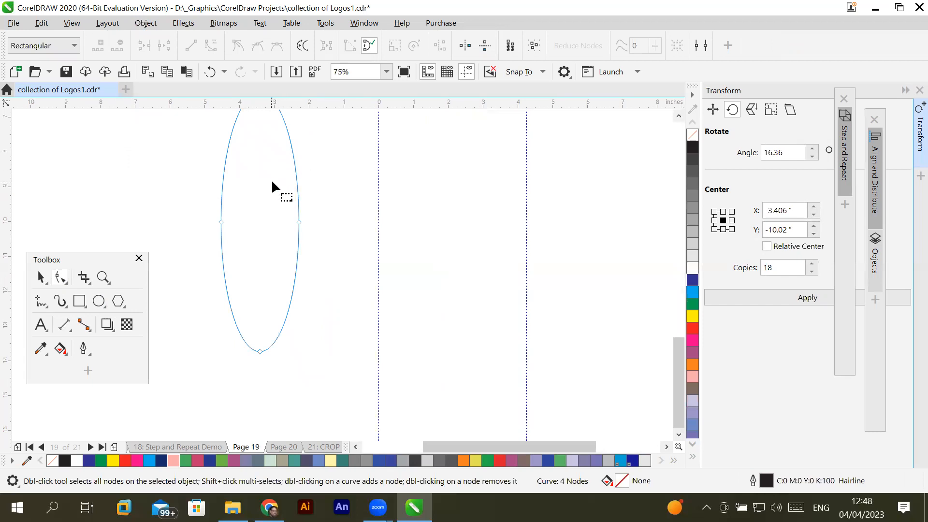
{"action": "left_click", "coordinate": [40, 278]}
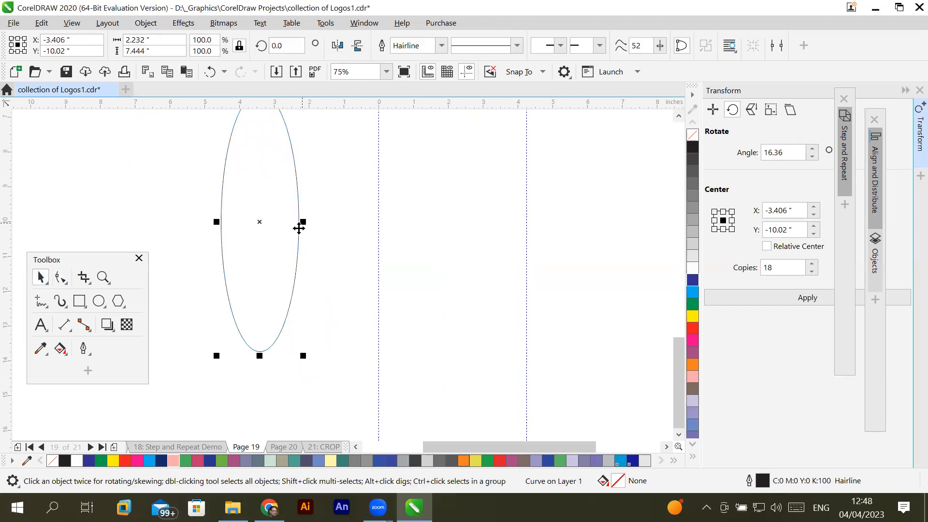
{"action": "left_click_drag", "start_coordinate": [298, 234], "coordinate": [325, 298]}
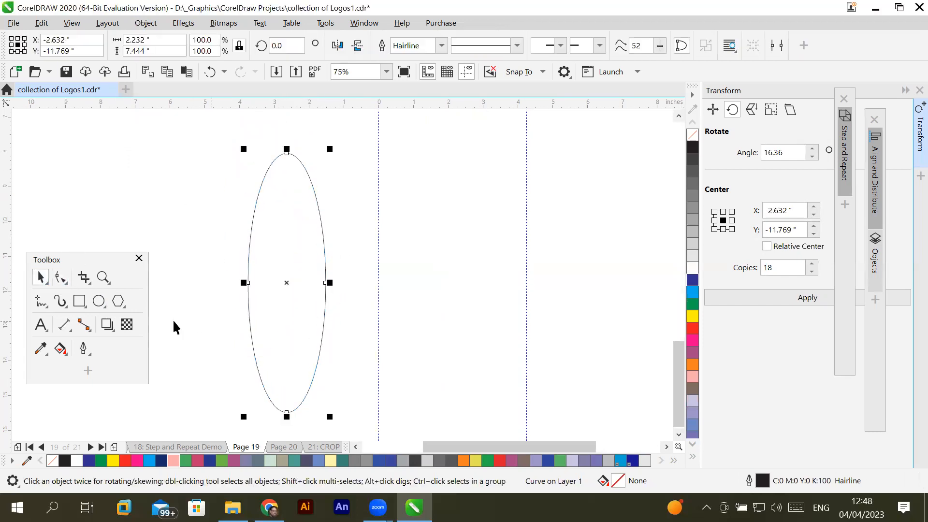
- Select each of the curve's four nodes with the Shape tool, try bending the top node to the right, and undo it
{"action": "left_click", "coordinate": [59, 277]}
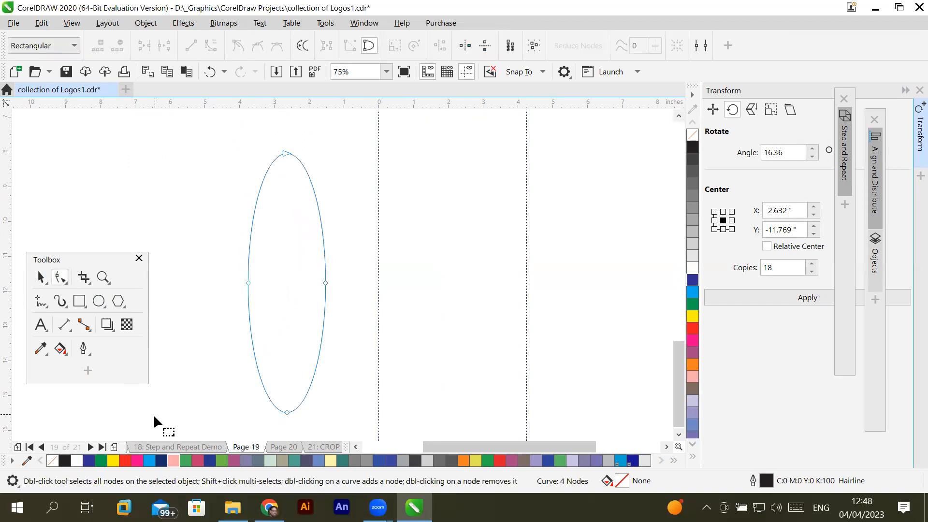
{"action": "left_click", "coordinate": [286, 411]}
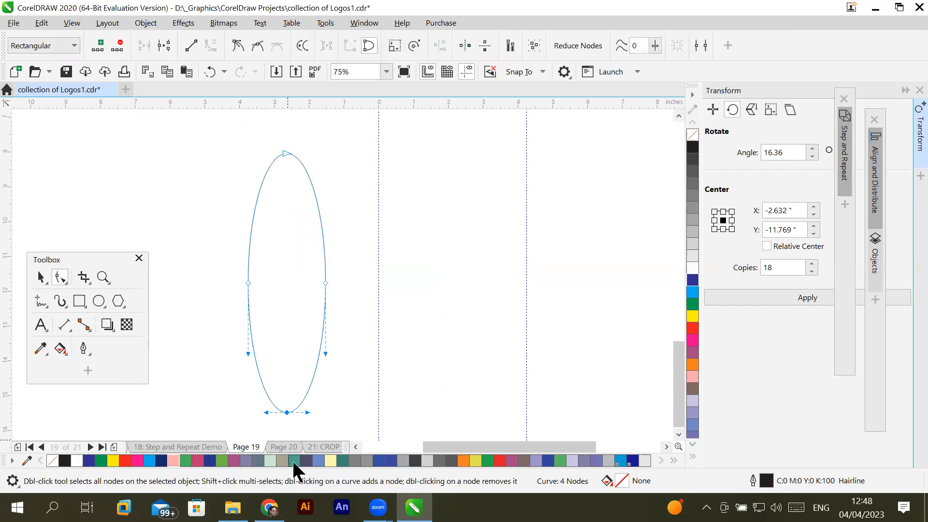
{"action": "left_click", "coordinate": [248, 281]}
{"action": "left_click", "coordinate": [326, 283]}
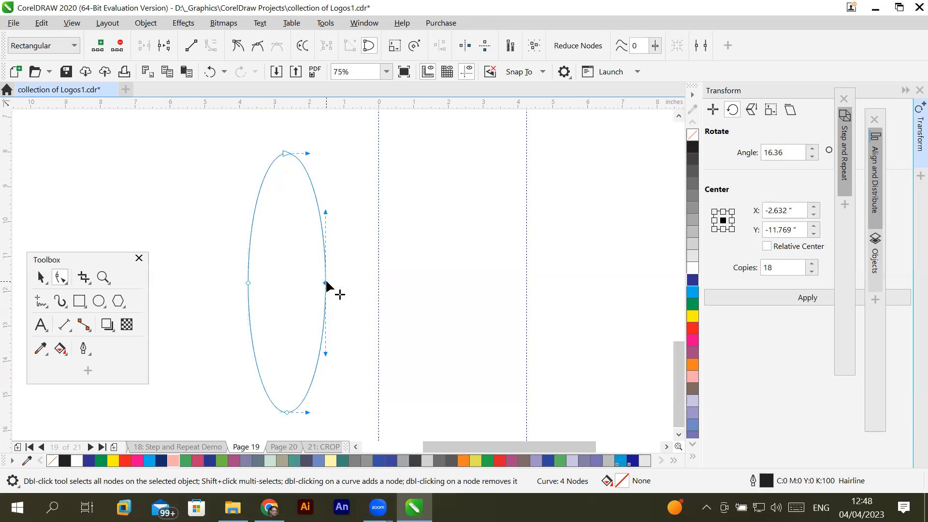
{"action": "left_click", "coordinate": [285, 154]}
{"action": "left_click_drag", "start_coordinate": [290, 156], "coordinate": [371, 163]}
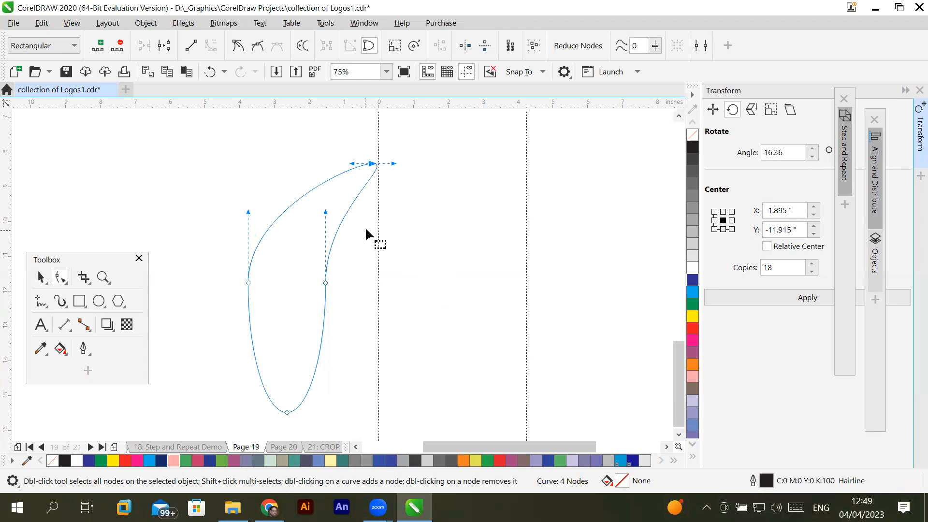
{"action": "key", "text": "ctrl+z"}
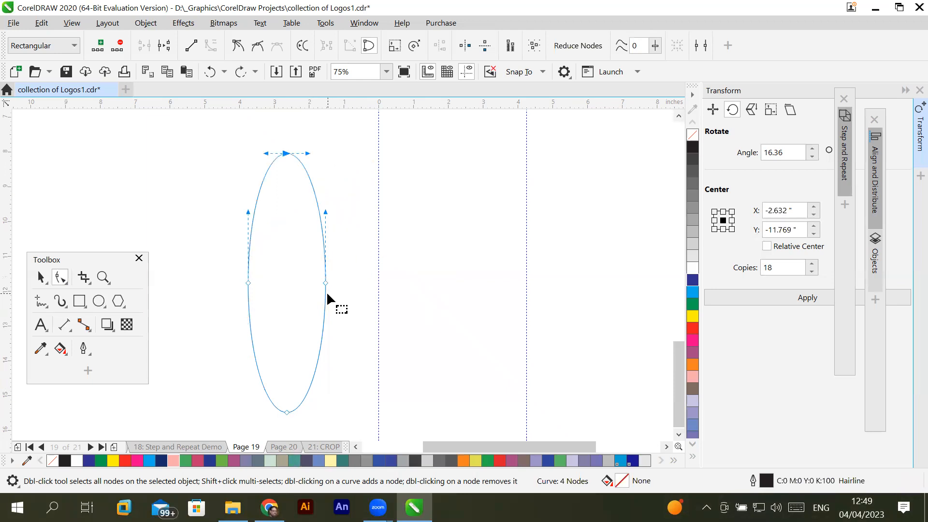
- Try pulling the curve's right node outward and its bottom node to the left, and restore the original ellipse shape
{"action": "left_click_drag", "start_coordinate": [326, 283], "coordinate": [475, 282]}
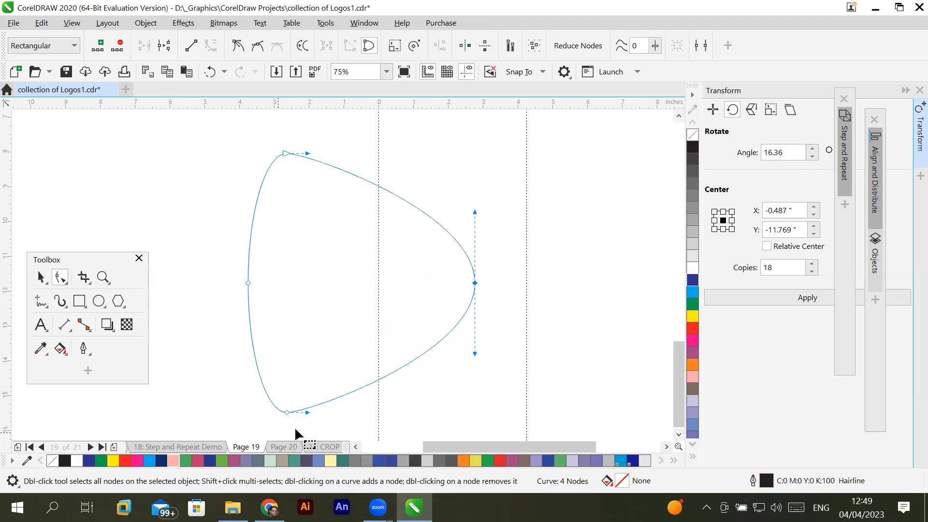
{"action": "mouse_move", "coordinate": [288, 411]}
{"action": "left_mouse_down"}
{"action": "mouse_move", "coordinate": [350, 298]}
{"action": "mouse_move", "coordinate": [370, 234]}
{"action": "mouse_move", "coordinate": [270, 181]}
{"action": "mouse_move", "coordinate": [254, 192]}
{"action": "mouse_move", "coordinate": [207, 304]}
{"action": "mouse_move", "coordinate": [333, 322]}
{"action": "mouse_move", "coordinate": [280, 412]}
{"action": "mouse_move", "coordinate": [220, 412]}
{"action": "mouse_move", "coordinate": [287, 413]}
{"action": "left_mouse_up"}
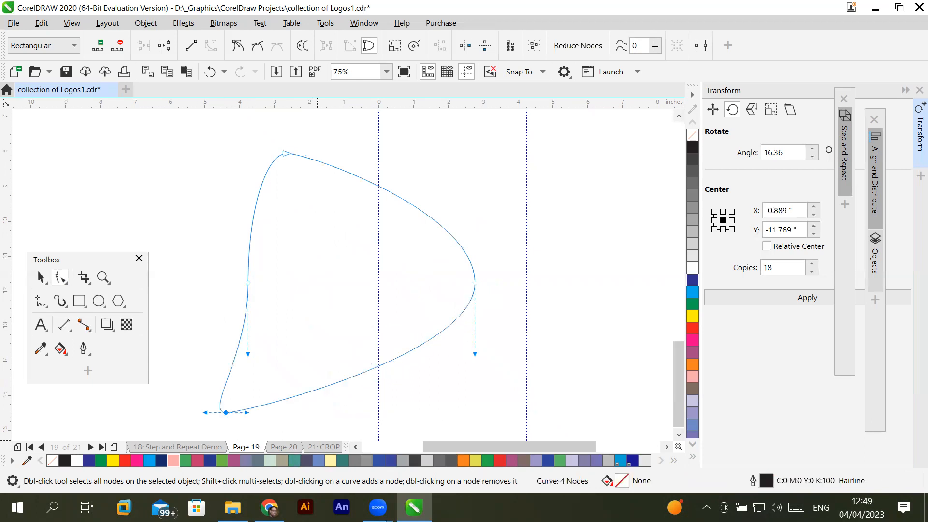
{"action": "left_click_drag", "start_coordinate": [474, 283], "coordinate": [325, 283]}
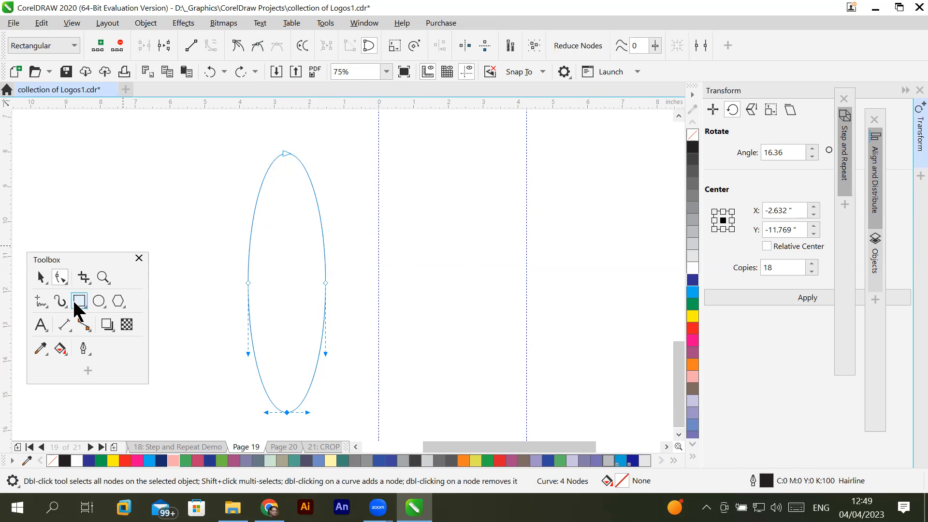
- Convert the ellipse's bottom node to a cusp, raise both handles to form a point, and round it again as a symmetrical node
{"action": "left_click", "coordinate": [41, 276]}
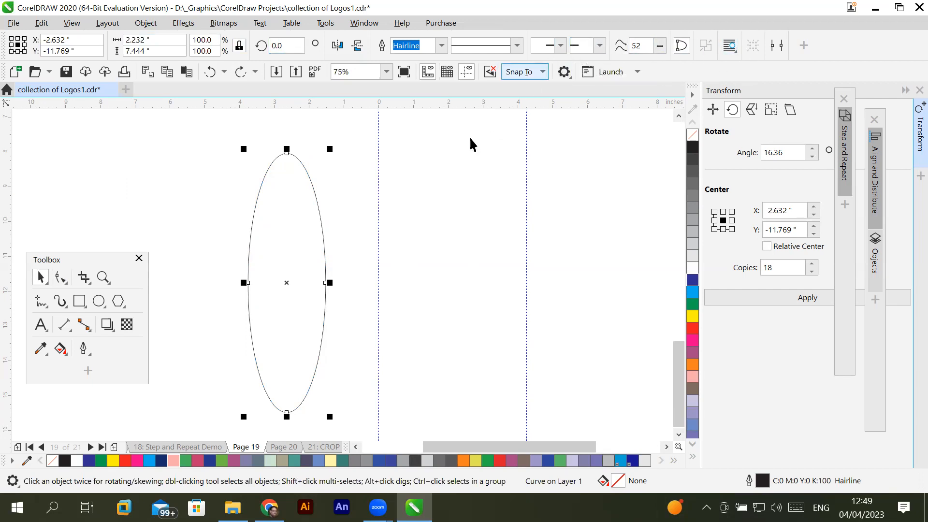
{"action": "left_click", "coordinate": [63, 276]}
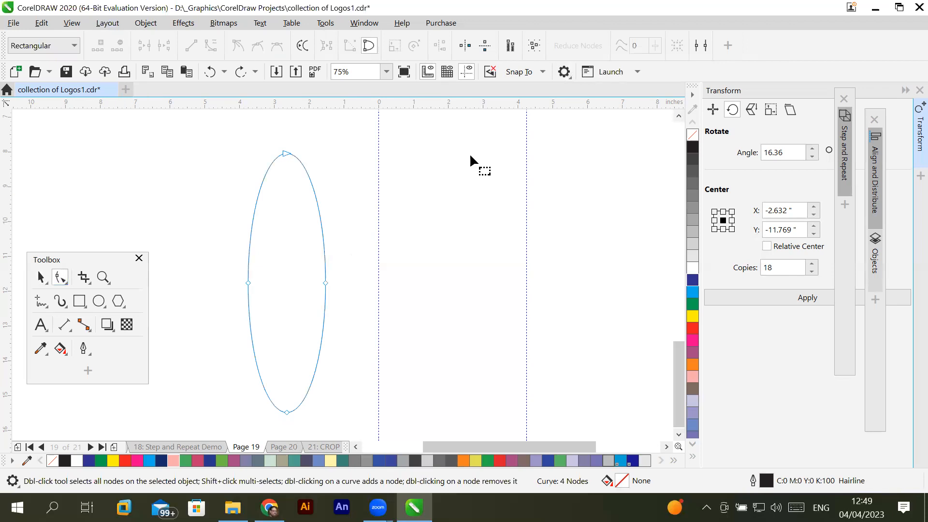
{"action": "left_click", "coordinate": [326, 283]}
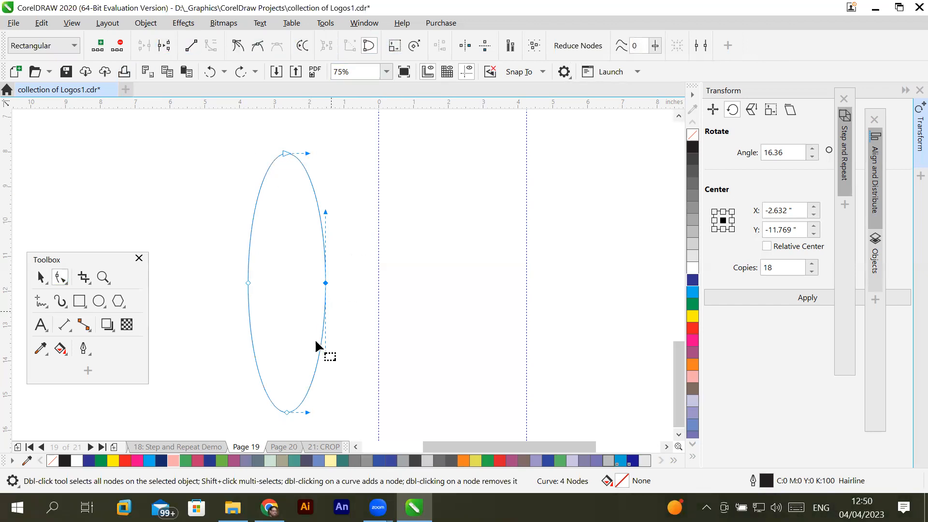
{"action": "left_click", "coordinate": [285, 412]}
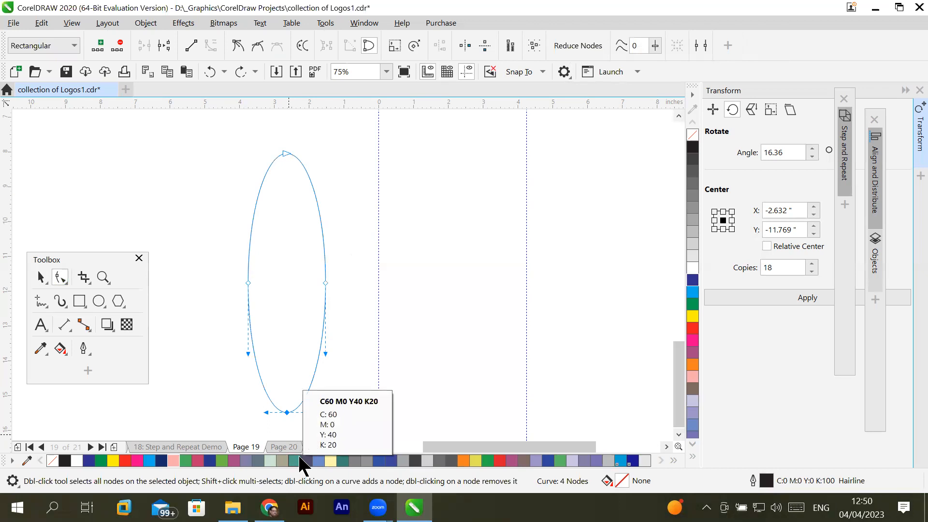
{"action": "left_click", "coordinate": [237, 47]}
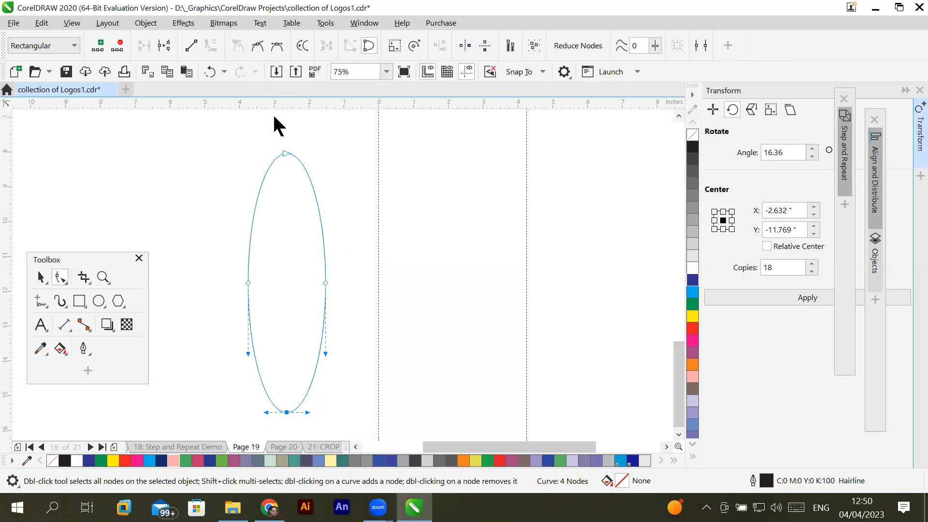
{"action": "left_click_drag", "start_coordinate": [307, 415], "coordinate": [297, 379]}
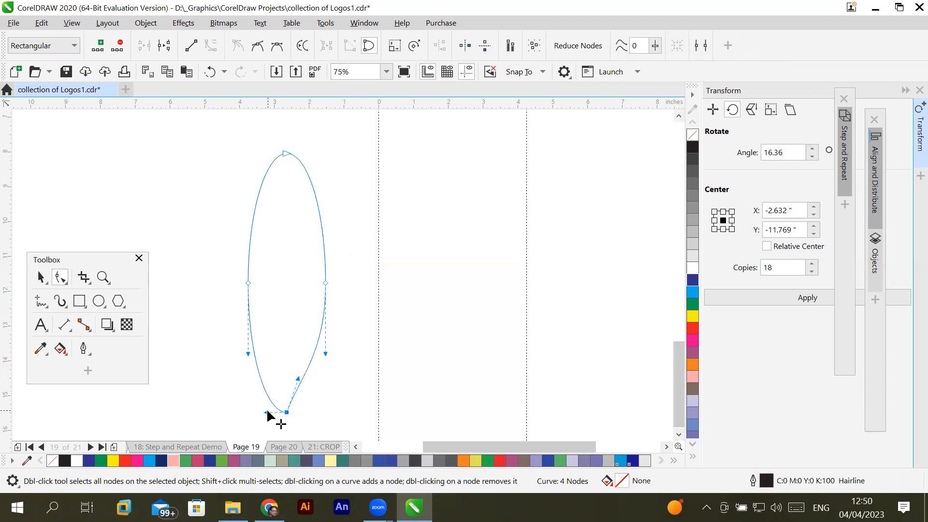
{"action": "left_click_drag", "start_coordinate": [267, 412], "coordinate": [269, 376]}
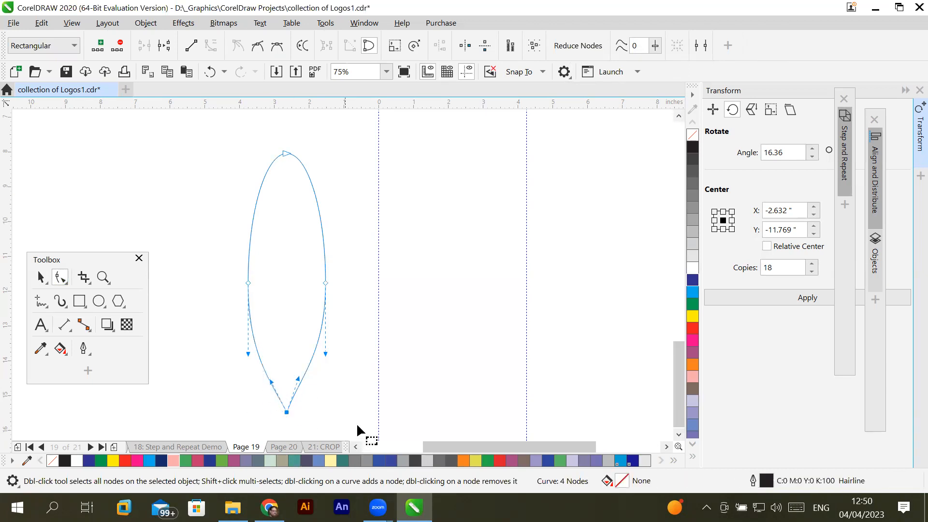
{"action": "left_click", "coordinate": [425, 378]}
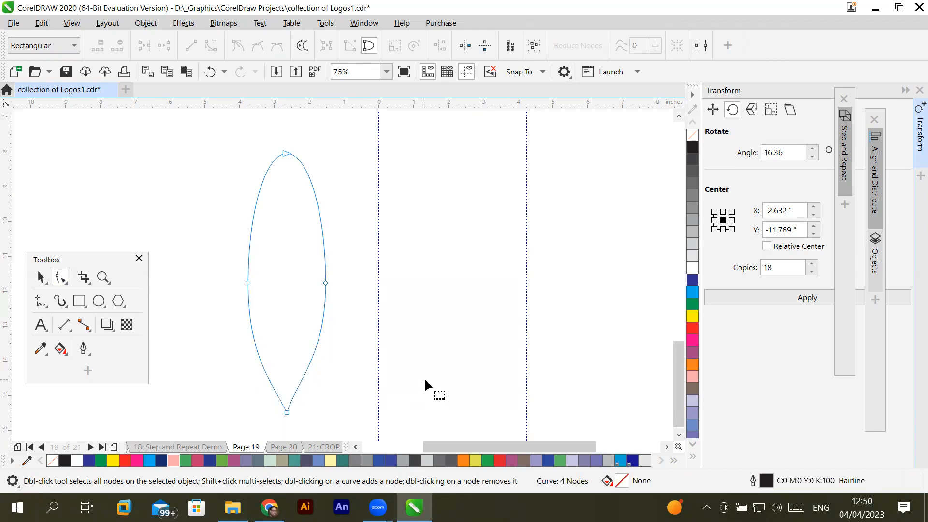
{"action": "left_click", "coordinate": [286, 411]}
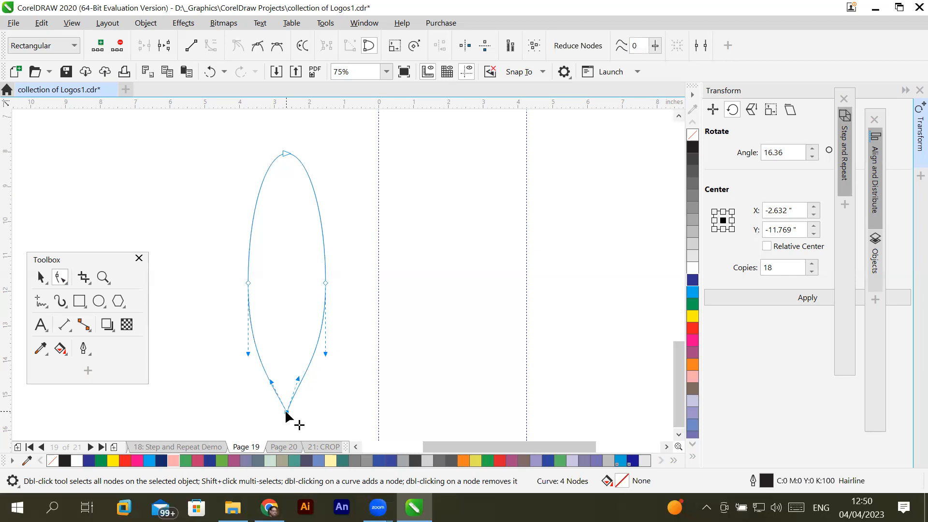
{"action": "left_click", "coordinate": [278, 46]}
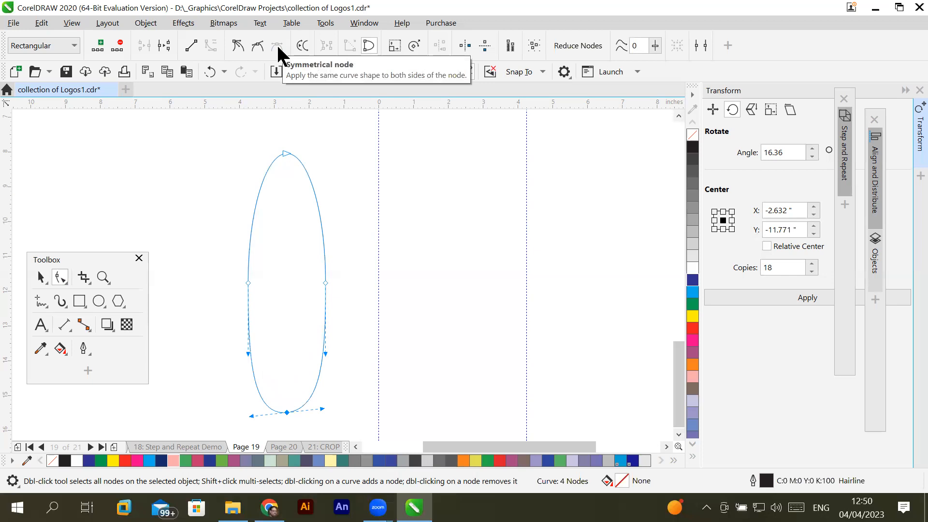
- Convert the bottom node to a cusp and raise both of its handles to form a pointed petal tip
{"action": "left_click", "coordinate": [238, 46]}
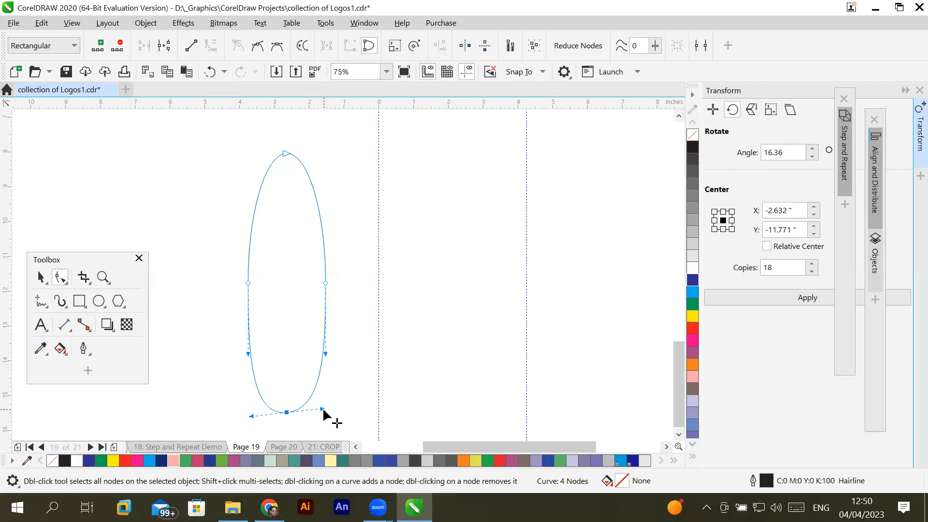
{"action": "left_click_drag", "start_coordinate": [321, 405], "coordinate": [317, 369]}
{"action": "left_click_drag", "start_coordinate": [251, 413], "coordinate": [260, 376]}
{"action": "left_click", "coordinate": [414, 367]}
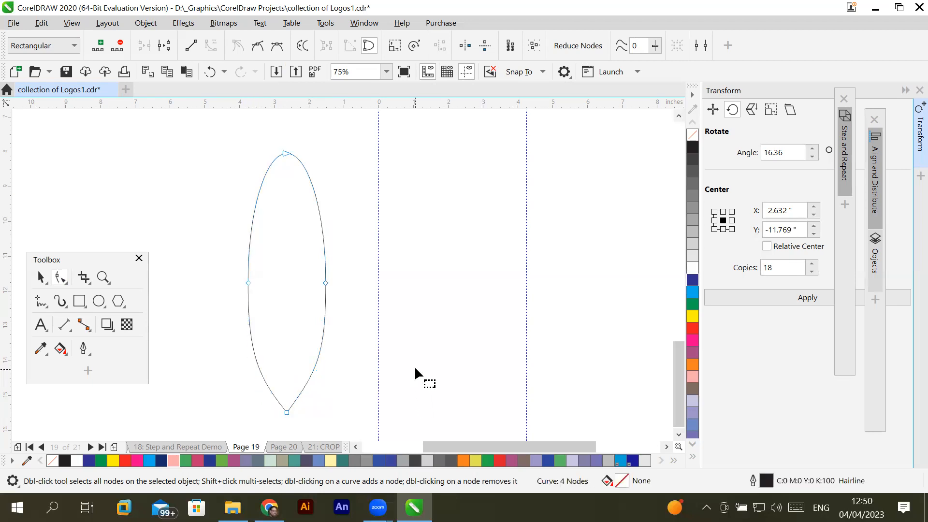
- Fill the petal shape with cyan (C:100 M:0 Y:0 K:0)
{"action": "left_click", "coordinate": [681, 431]}
{"action": "left_click", "coordinate": [681, 432]}
{"action": "left_click", "coordinate": [682, 431]}
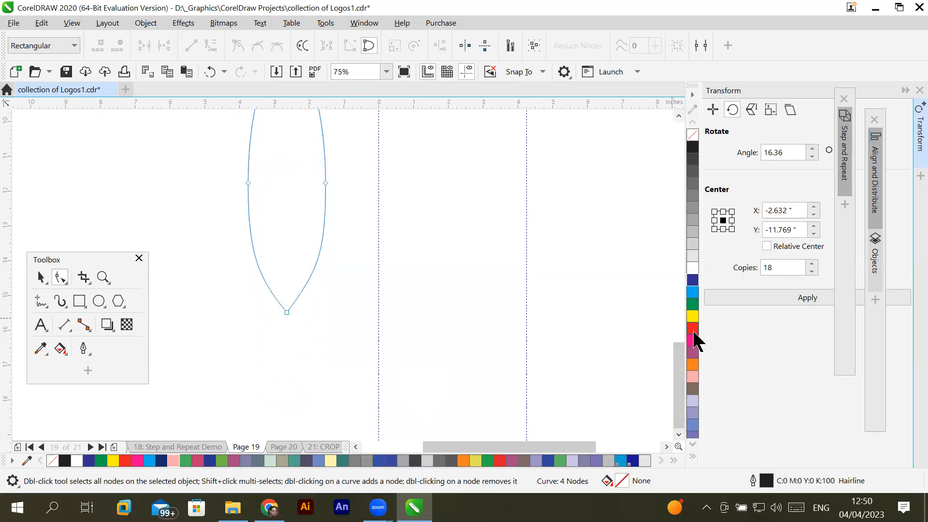
{"action": "left_click", "coordinate": [693, 292]}
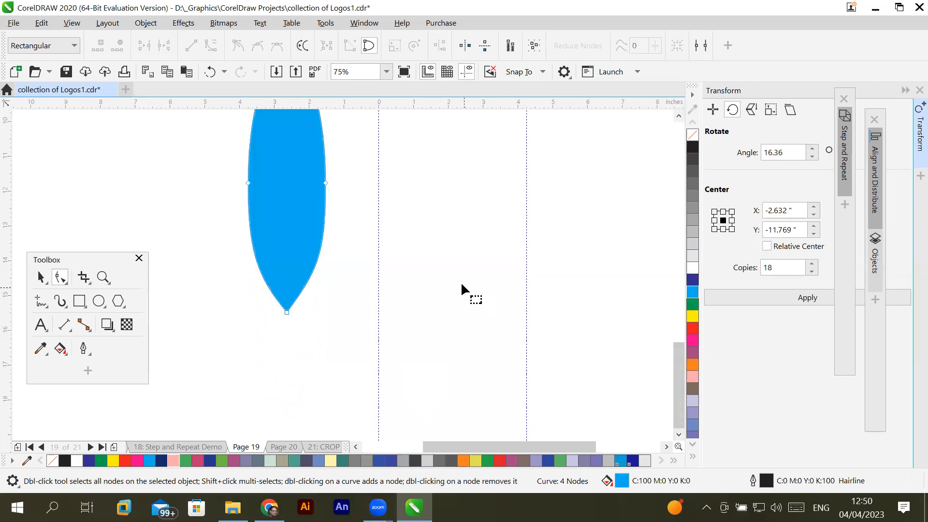
{"action": "scroll", "coordinate": [462, 285], "scroll_direction": "down", "scroll_amount": 2}
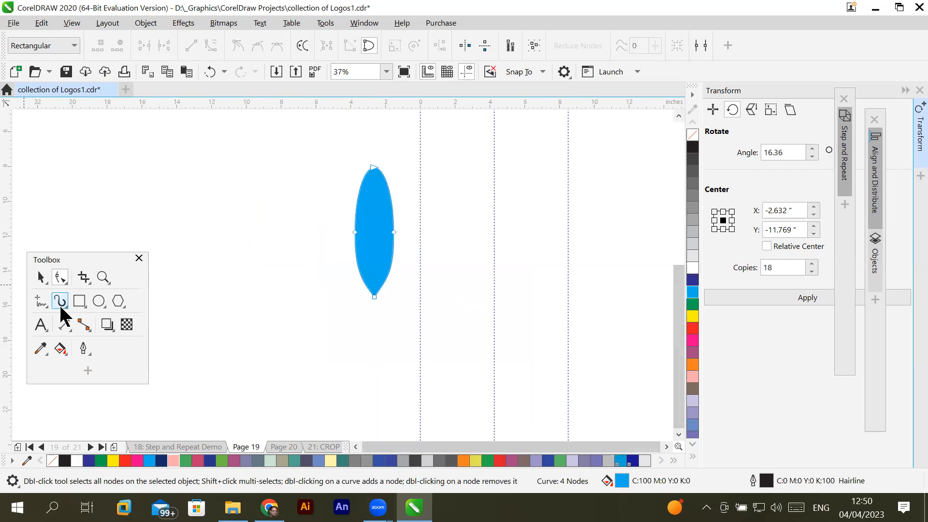
- Select the blue petal and move its rotation centre to the pointed bottom tip
{"action": "left_click", "coordinate": [41, 277]}
{"action": "left_click", "coordinate": [377, 234]}
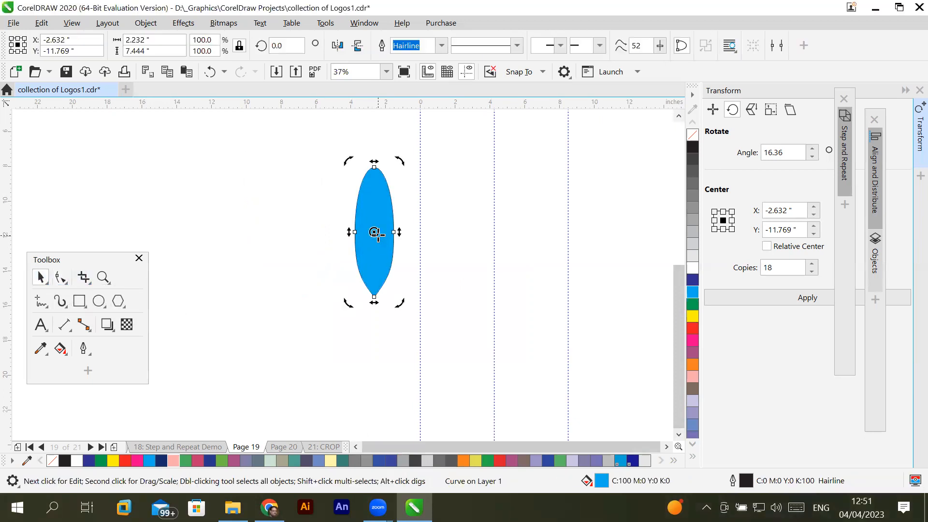
{"action": "left_click_drag", "start_coordinate": [377, 234], "coordinate": [374, 297]}
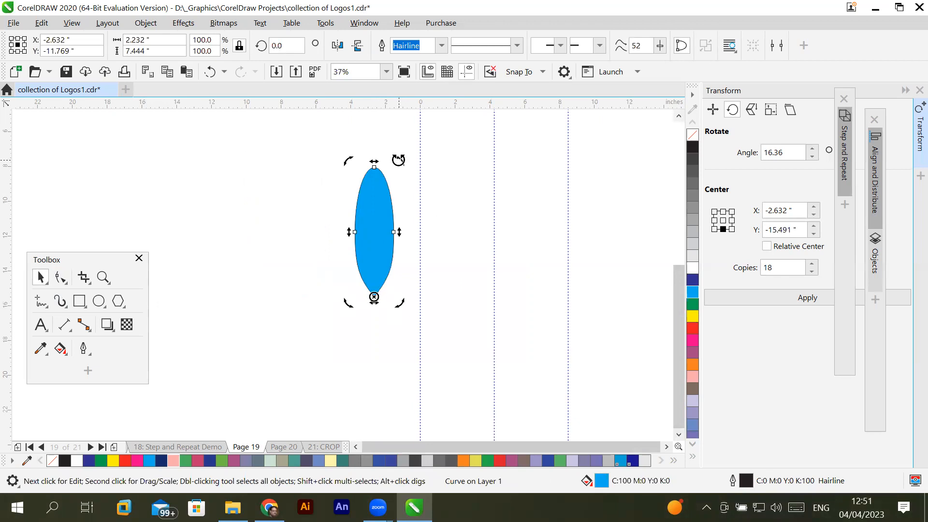
- Try a petal copy rotated to 330° about the bottom tip, and undo it
{"action": "left_click_drag", "start_coordinate": [398, 160], "coordinate": [454, 181]}
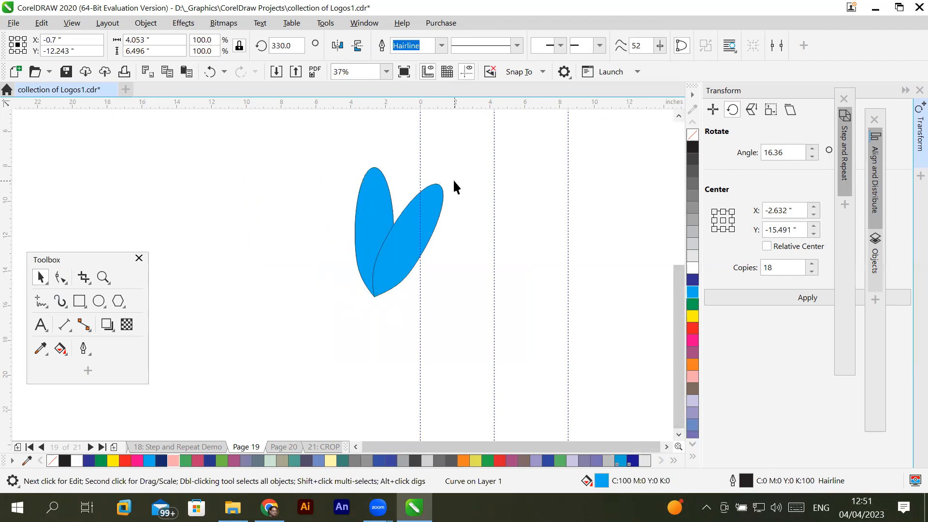
{"action": "key", "text": "ctrl+z"}
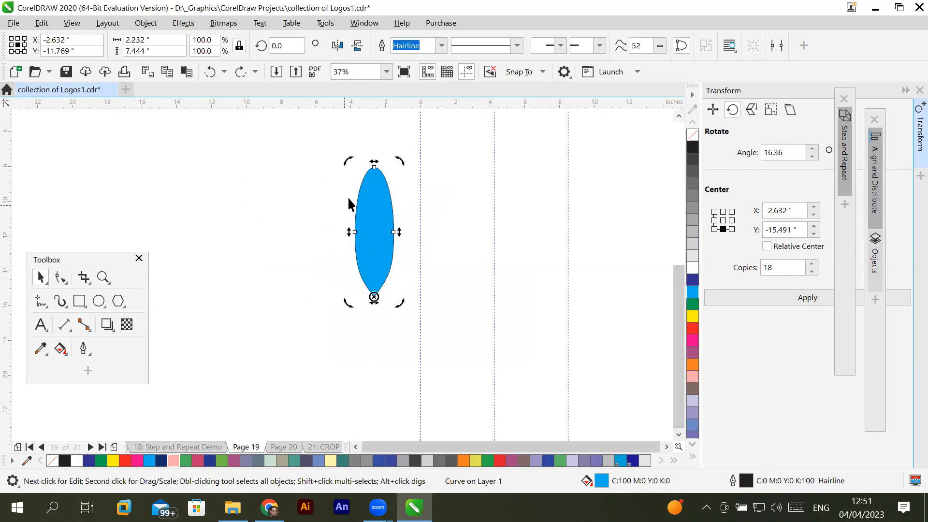
{"action": "scroll", "coordinate": [406, 209], "scroll_direction": "up", "scroll_amount": 5}
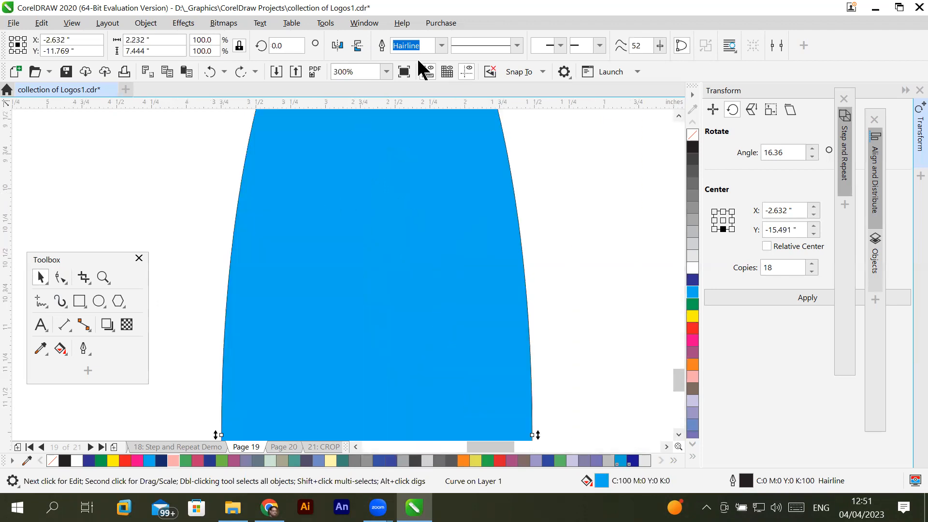
- Remove the outline from the blue petal by setting its outline width to None
{"action": "left_click", "coordinate": [517, 45]}
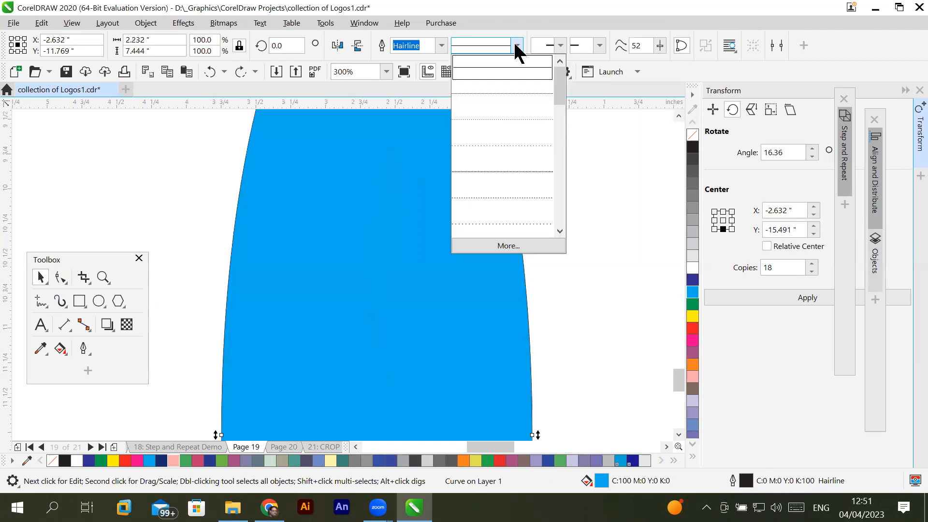
{"action": "left_click", "coordinate": [442, 46]}
{"action": "left_click", "coordinate": [441, 44]}
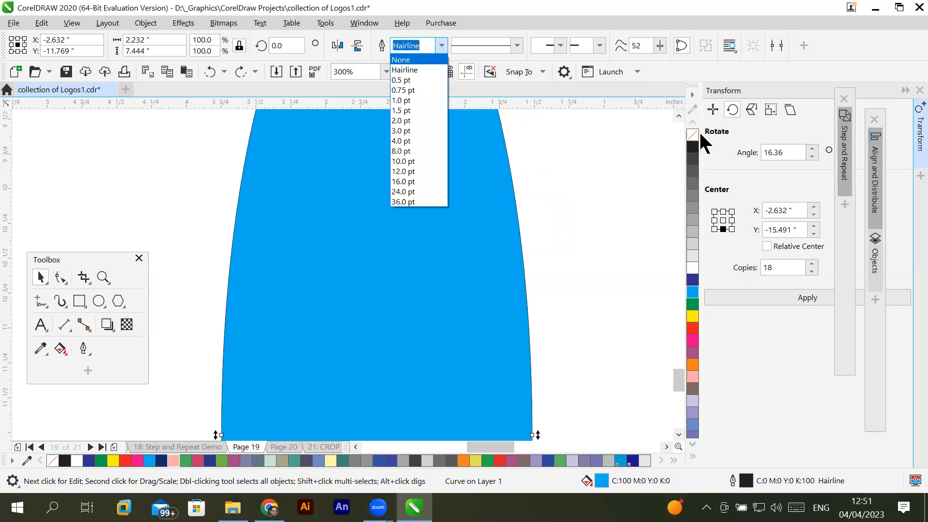
{"action": "left_click", "coordinate": [443, 61]}
{"action": "left_click", "coordinate": [463, 199]}
{"action": "scroll", "coordinate": [464, 199], "scroll_direction": "down", "scroll_amount": 4}
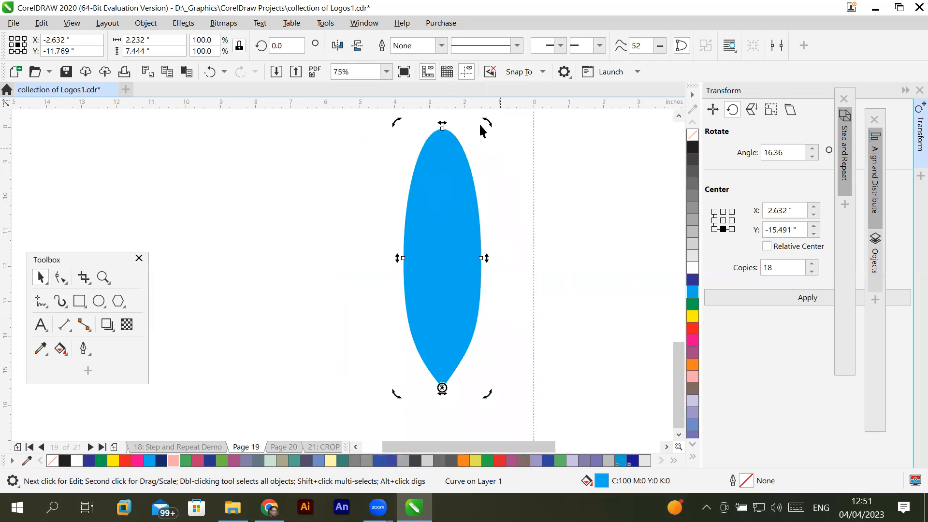
- Create a copy of the petal rotated 15° clockwise about its pointed bottom tip, and repeat it until 24 petals complete the flower
{"action": "scroll", "coordinate": [498, 180], "scroll_direction": "down", "scroll_amount": 1}
{"action": "scroll", "coordinate": [497, 180], "scroll_direction": "up", "scroll_amount": 1}
{"action": "left_click_drag", "start_coordinate": [486, 122], "coordinate": [521, 138]}
{"action": "key", "text": "ctrl+r"}
{"action": "key", "text": "ctrl+r"}
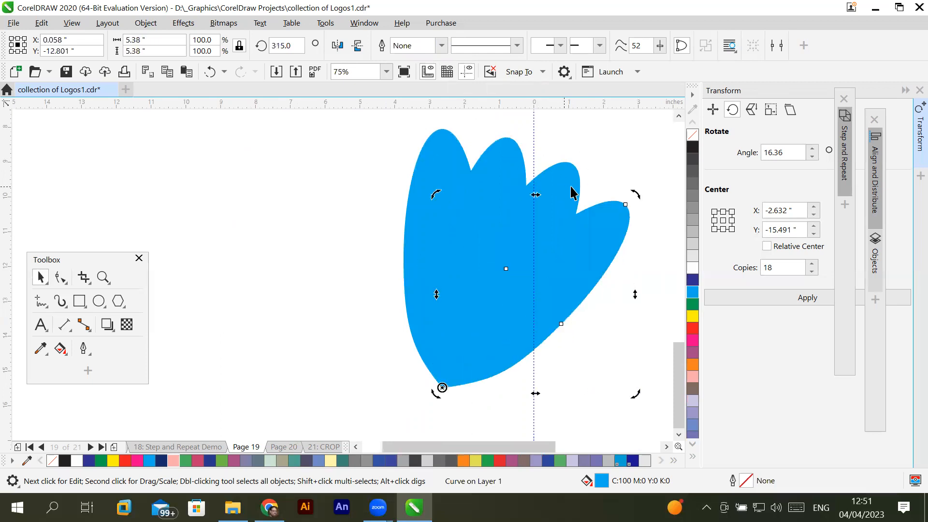
{"action": "key", "text": "ctrl+r"}
{"action": "key", "text": "ctrl+r"}
{"action": "key", "text": "ctrl+r"}
{"action": "key", "text": "ctrl+r"}
{"action": "key", "text": "ctrl+r"}
{"action": "key", "text": "ctrl+r"}
{"action": "key", "text": "ctrl+r"}
{"action": "key", "text": "ctrl+r"}
{"action": "key", "text": "ctrl+r"}
{"action": "key", "text": "ctrl+r"}
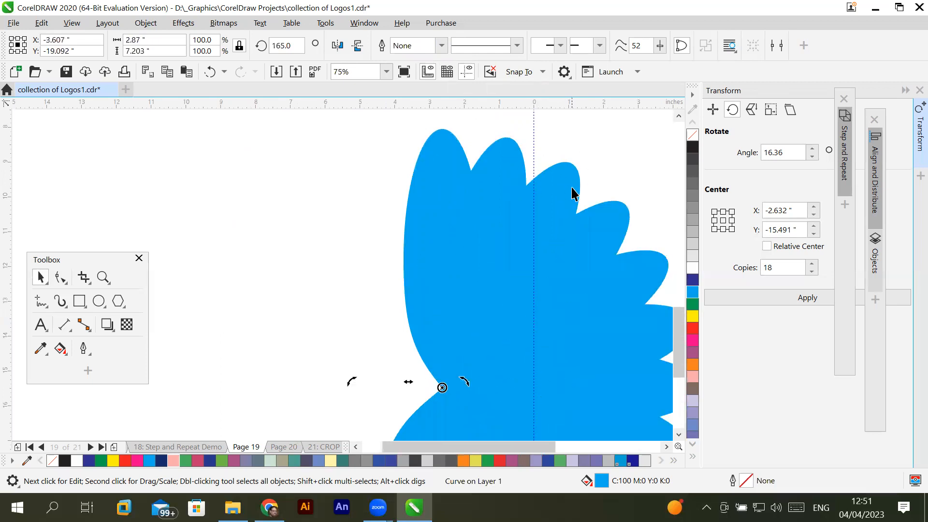
{"action": "key", "text": "ctrl+r"}
{"action": "key", "text": "ctrl+r"}
{"action": "key", "text": "ctrl+r"}
{"action": "key", "text": "ctrl+r"}
{"action": "key", "text": "ctrl+r"}
{"action": "key", "text": "ctrl+r"}
{"action": "key", "text": "ctrl+r"}
{"action": "key", "text": "ctrl+r"}
{"action": "key", "text": "ctrl+r"}
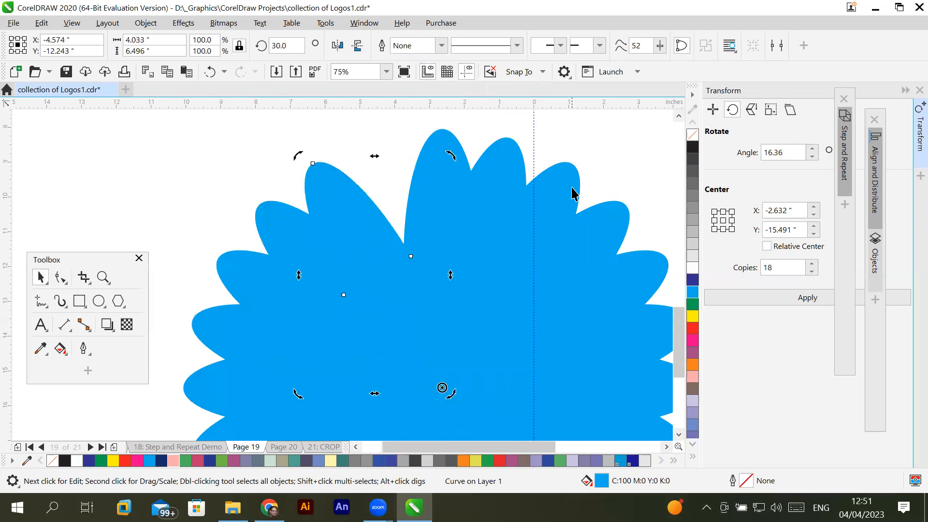
{"action": "key", "text": "ctrl+r"}
{"action": "scroll", "coordinate": [595, 253], "scroll_direction": "down", "scroll_amount": 3}
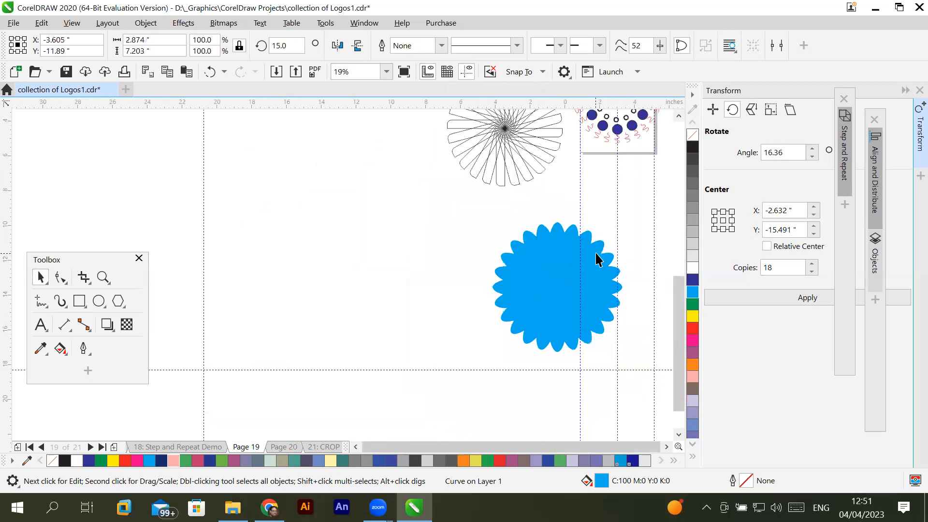
{"action": "scroll", "coordinate": [595, 253], "scroll_direction": "up", "scroll_amount": 2}
- Deselect the last petal and bring up the petal curves of Page 19's Layer 1 in the Objects docker
{"action": "left_click", "coordinate": [666, 446]}
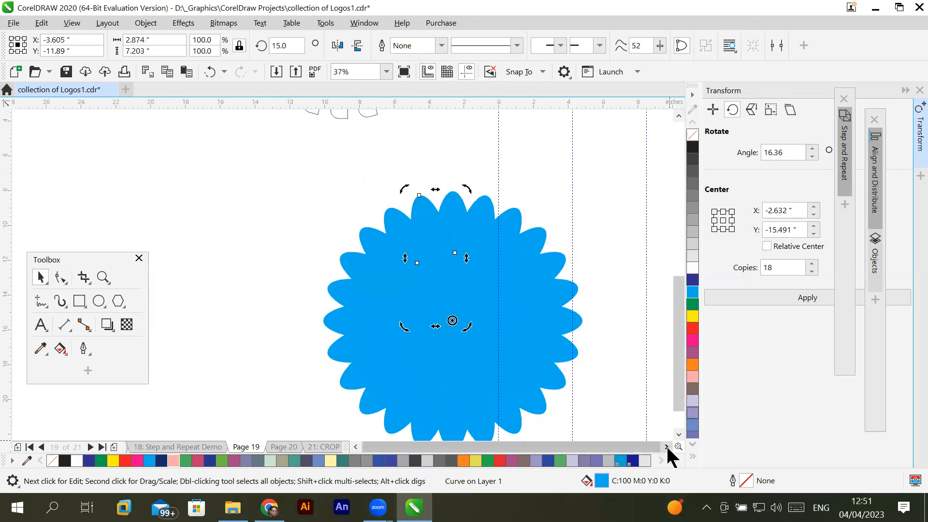
{"action": "left_click", "coordinate": [666, 445]}
{"action": "left_click", "coordinate": [559, 186]}
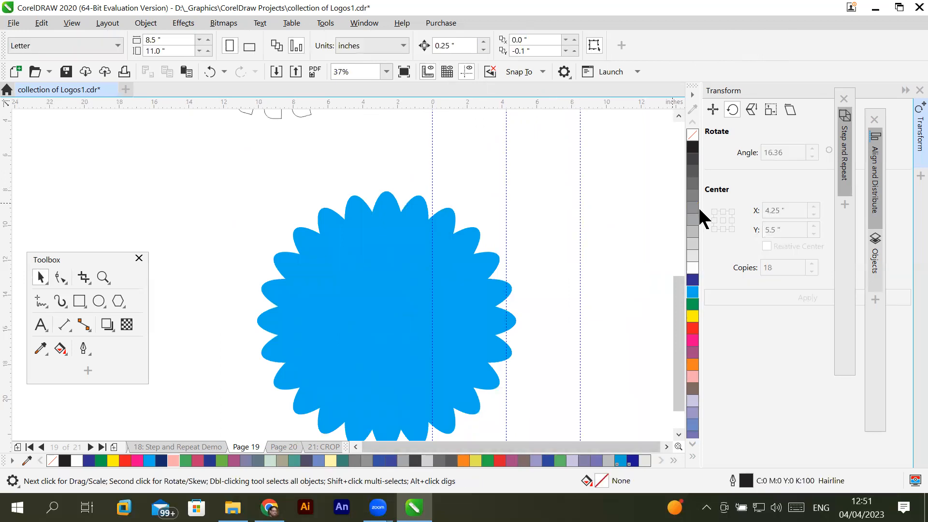
{"action": "left_click", "coordinate": [875, 266]}
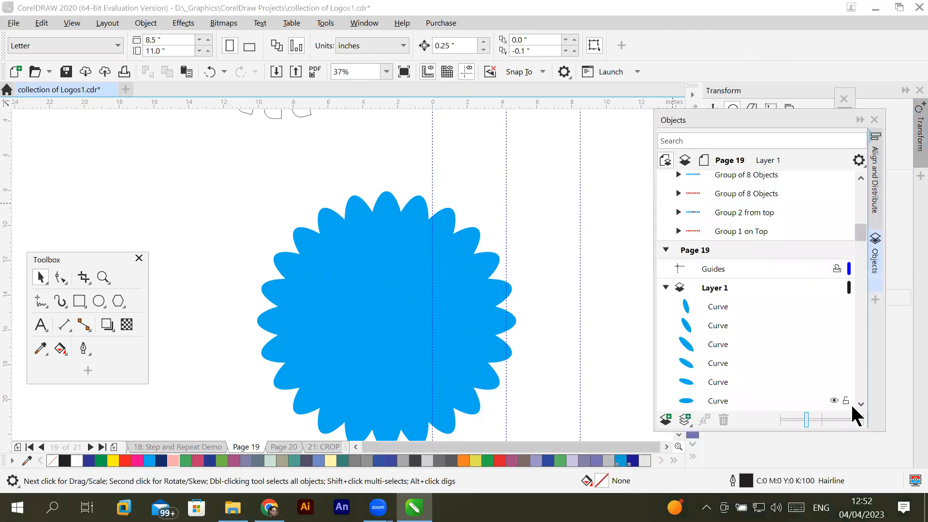
{"action": "left_click", "coordinate": [861, 404]}
{"action": "left_click", "coordinate": [861, 404]}
{"action": "left_click", "coordinate": [861, 403]}
{"action": "left_click", "coordinate": [860, 403]}
{"action": "left_click", "coordinate": [861, 404]}
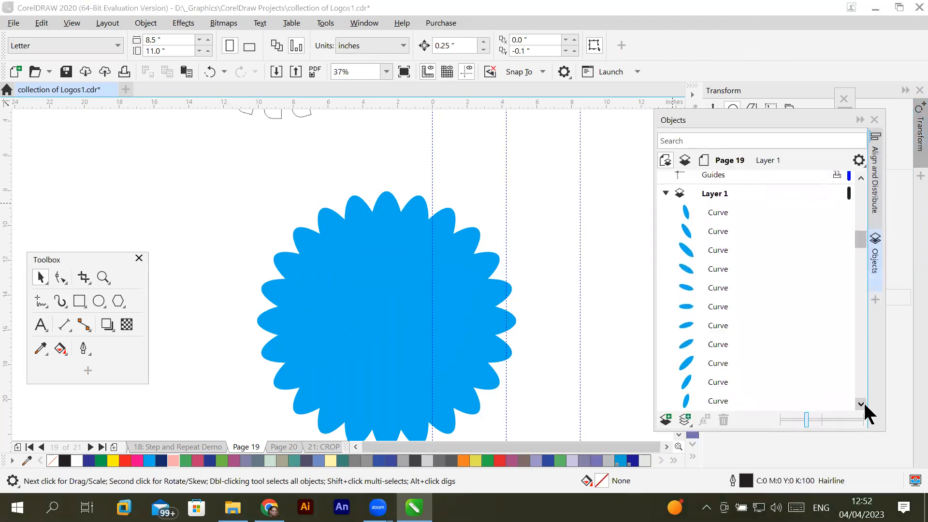
{"action": "left_click", "coordinate": [723, 213]}
{"action": "left_click", "coordinate": [717, 236]}
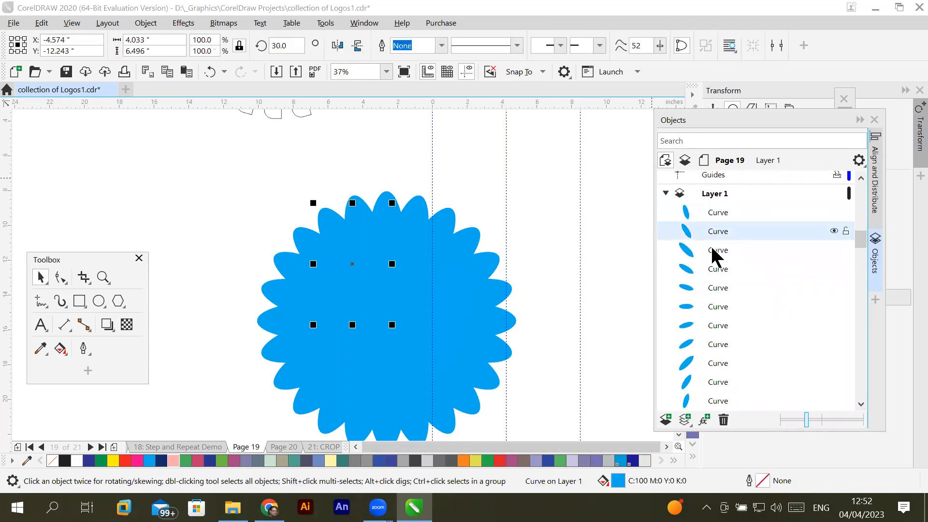
{"action": "left_click", "coordinate": [712, 252]}
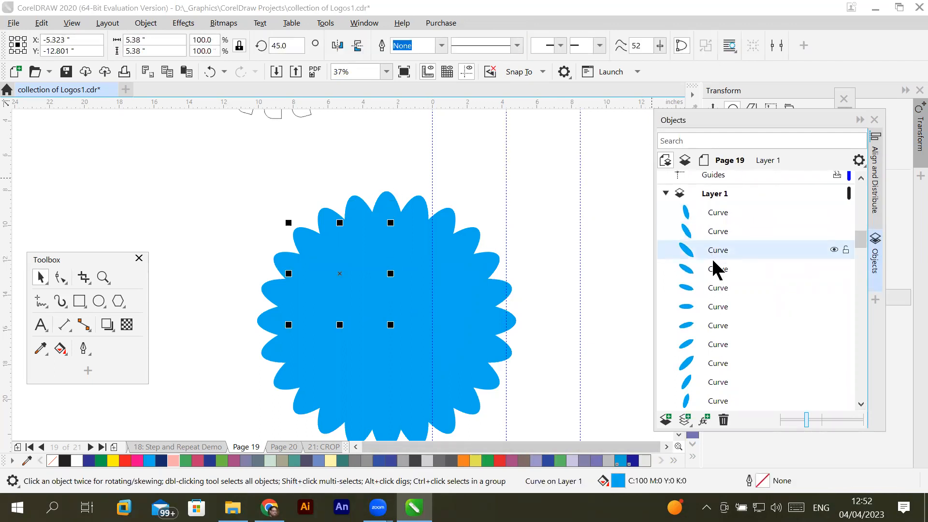
- Select every second petal curve in Layer 1's object list, starting with the first, for twelve petals in total
{"action": "left_click", "coordinate": [723, 213]}
{"action": "left_click", "coordinate": [720, 251], "text": "ctrl"}
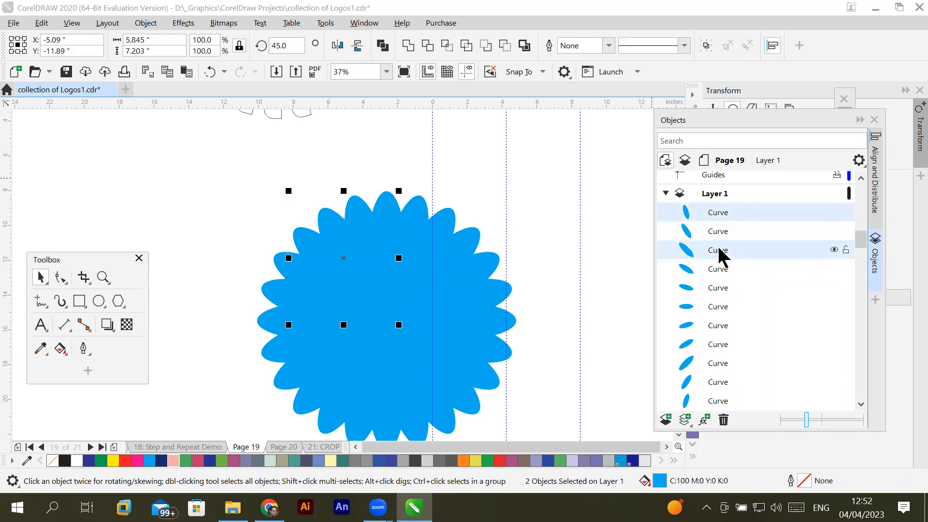
{"action": "left_click", "coordinate": [723, 288], "text": "ctrl"}
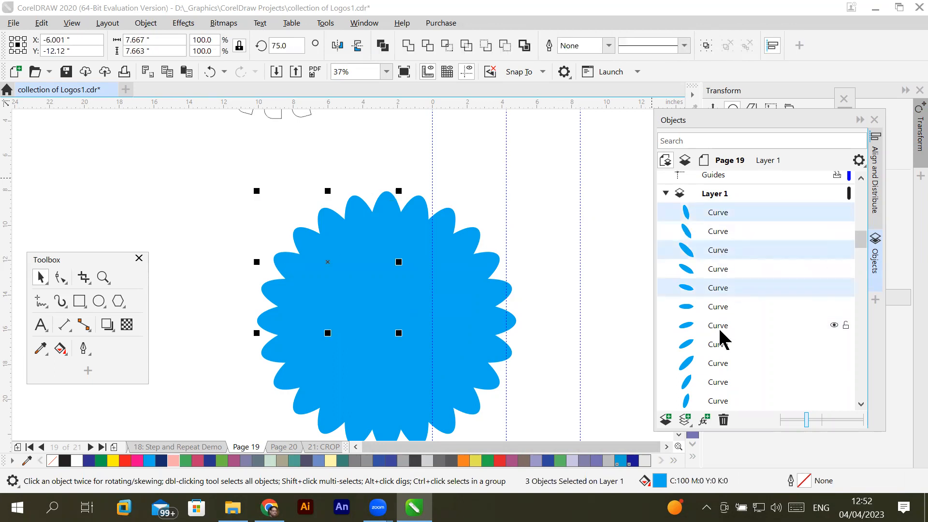
{"action": "left_click", "coordinate": [720, 327], "text": "ctrl"}
{"action": "left_click", "coordinate": [718, 365], "text": "ctrl"}
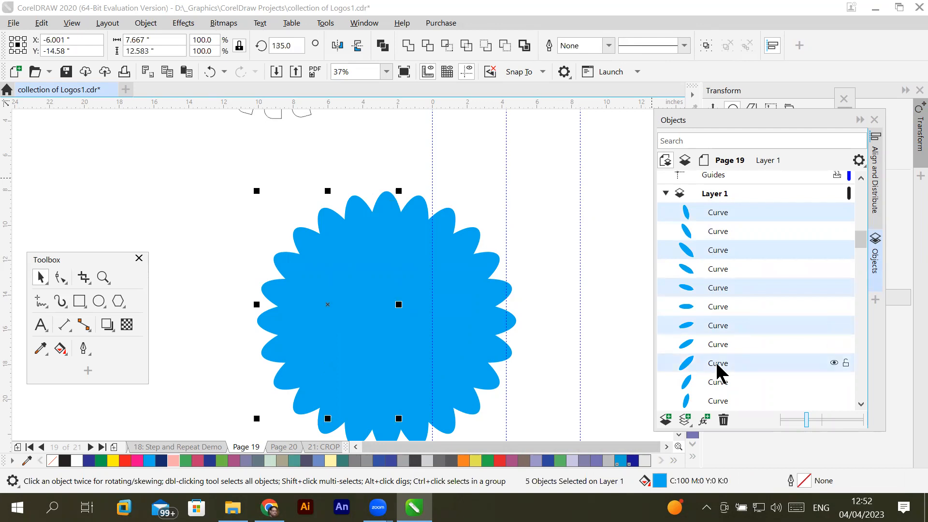
{"action": "left_click", "coordinate": [719, 401], "text": "ctrl"}
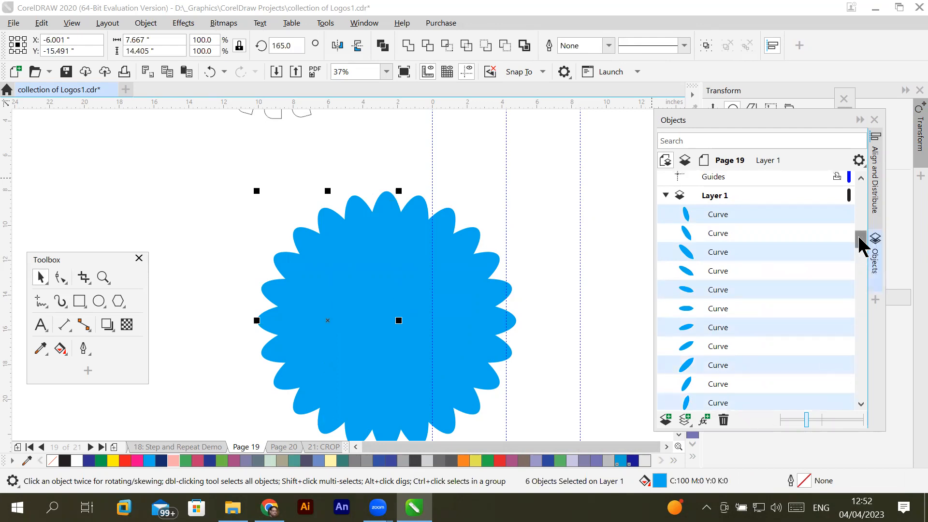
{"action": "scroll", "coordinate": [862, 248], "scroll_direction": "down", "scroll_amount": 3}
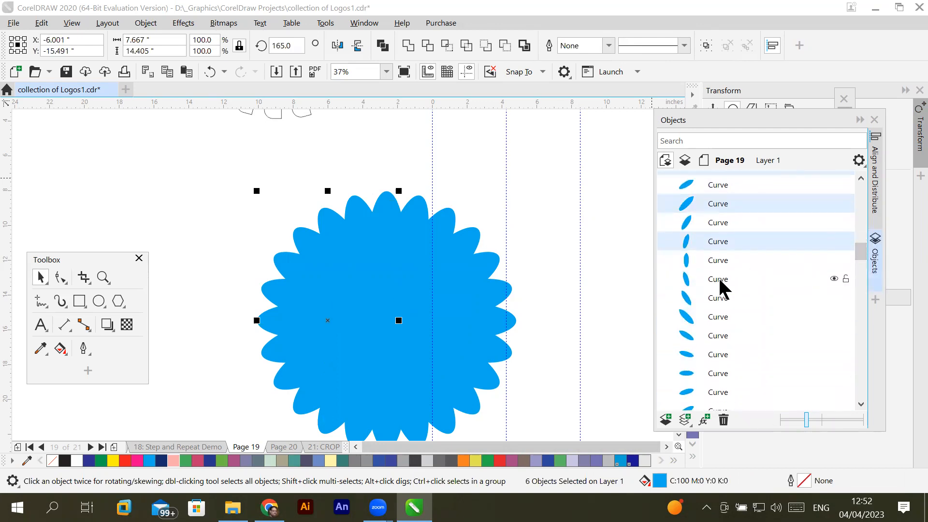
{"action": "left_click", "coordinate": [719, 280], "text": "ctrl"}
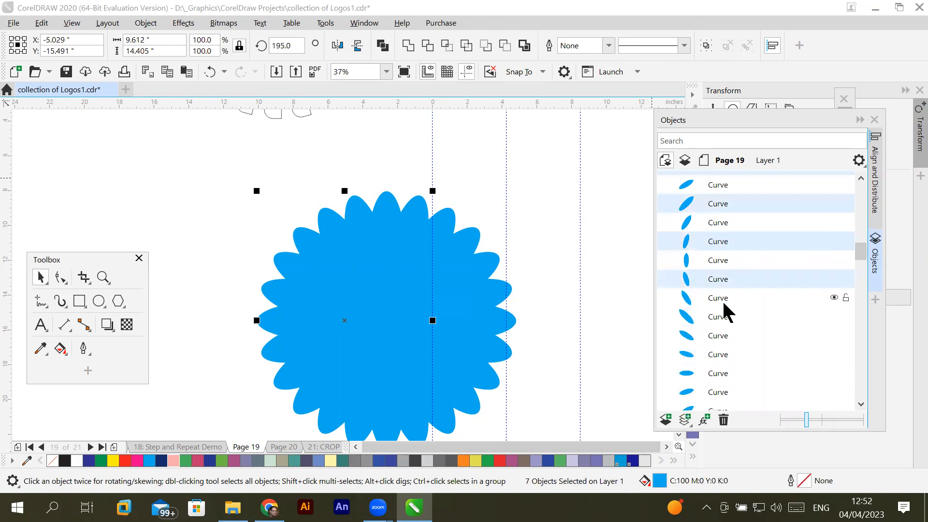
{"action": "left_click", "coordinate": [724, 320], "text": "ctrl"}
{"action": "left_click", "coordinate": [720, 357], "text": "ctrl"}
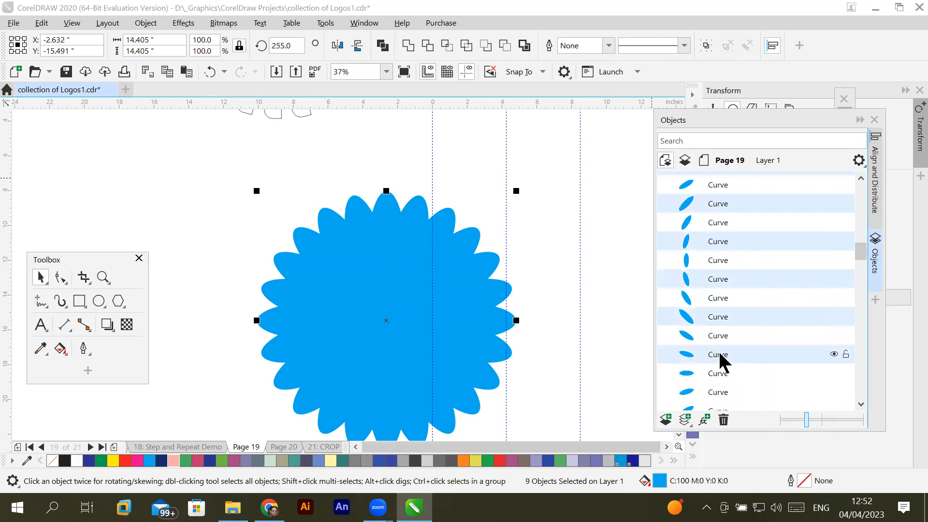
{"action": "left_click", "coordinate": [719, 396], "text": "ctrl"}
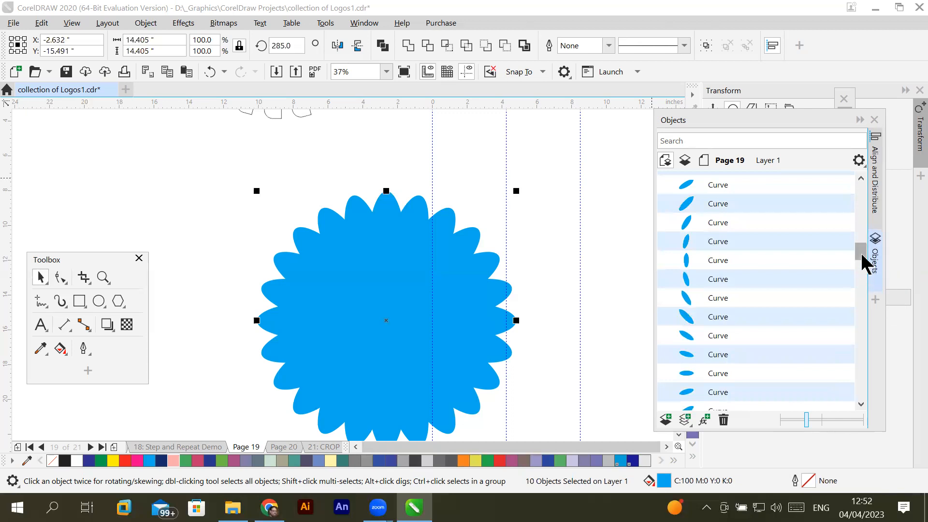
{"action": "scroll", "coordinate": [862, 260], "scroll_direction": "down", "scroll_amount": 1}
{"action": "left_click_drag", "start_coordinate": [862, 260], "coordinate": [862, 269]}
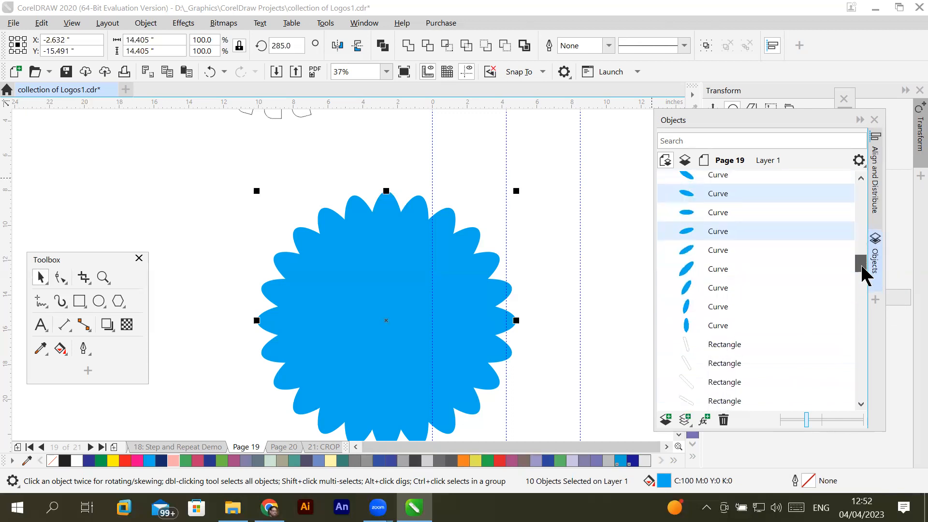
{"action": "left_click", "coordinate": [729, 270], "text": "ctrl"}
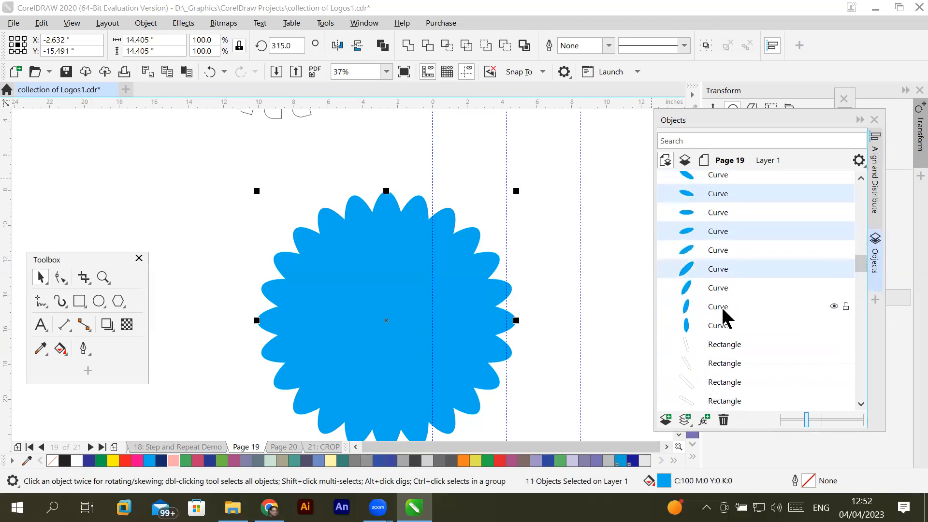
{"action": "left_click", "coordinate": [725, 311], "text": "ctrl"}
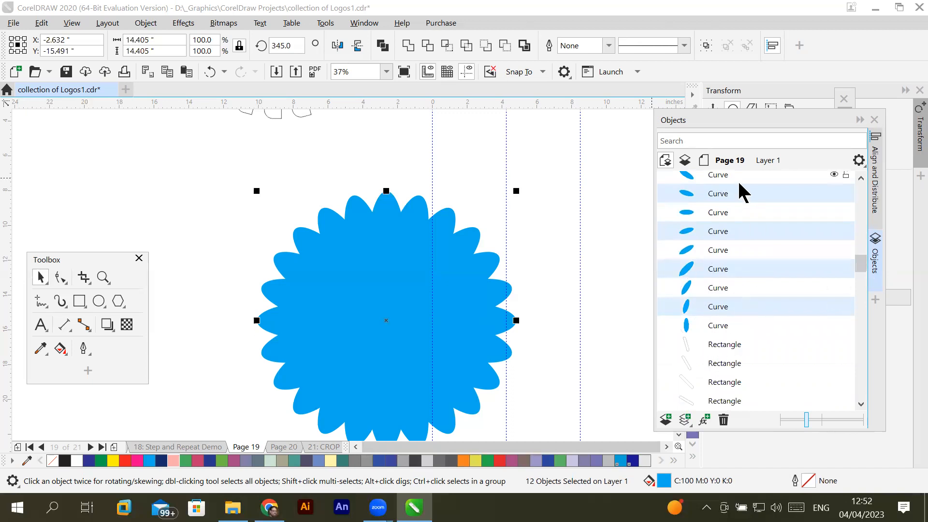
- Try other fill colours such as red on the selected alternate petals, and settle on Blue (C:100 M:100 Y:0 K:0)
{"action": "left_click", "coordinate": [860, 120]}
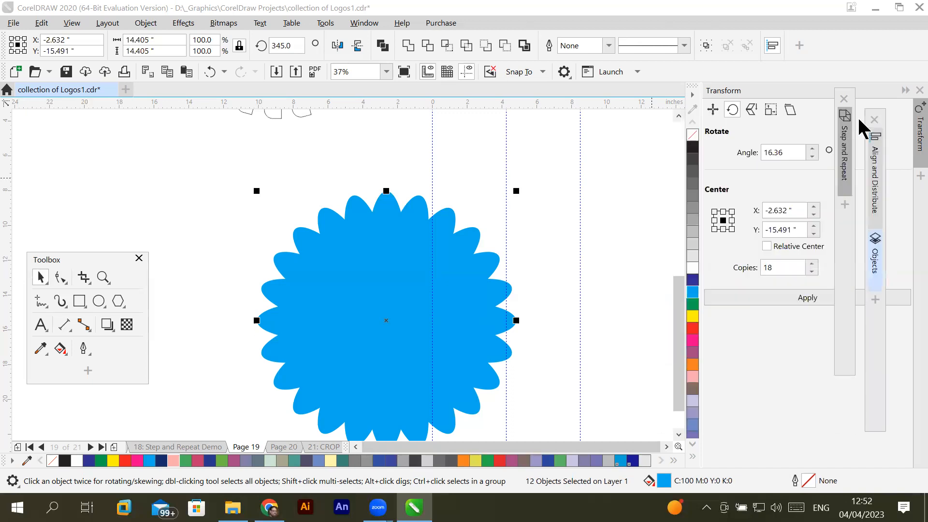
{"action": "left_click", "coordinate": [693, 329]}
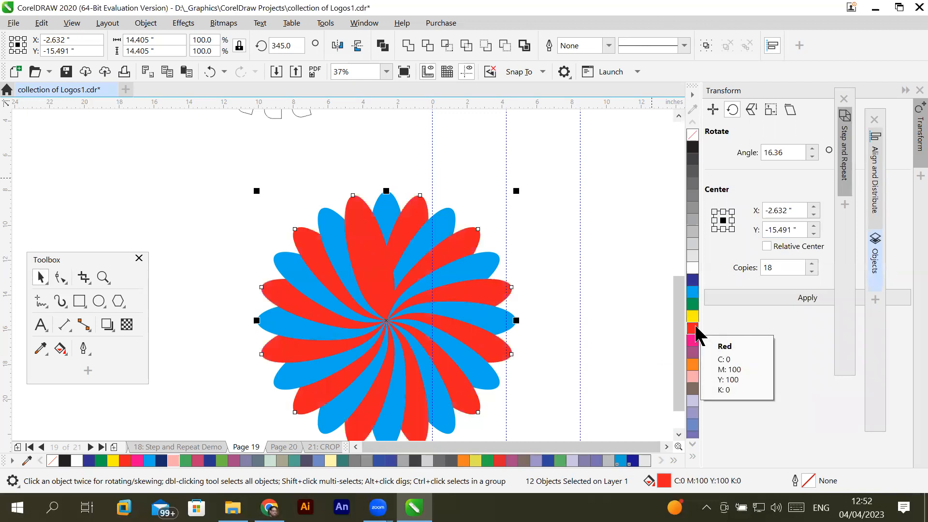
{"action": "left_click", "coordinate": [694, 318]}
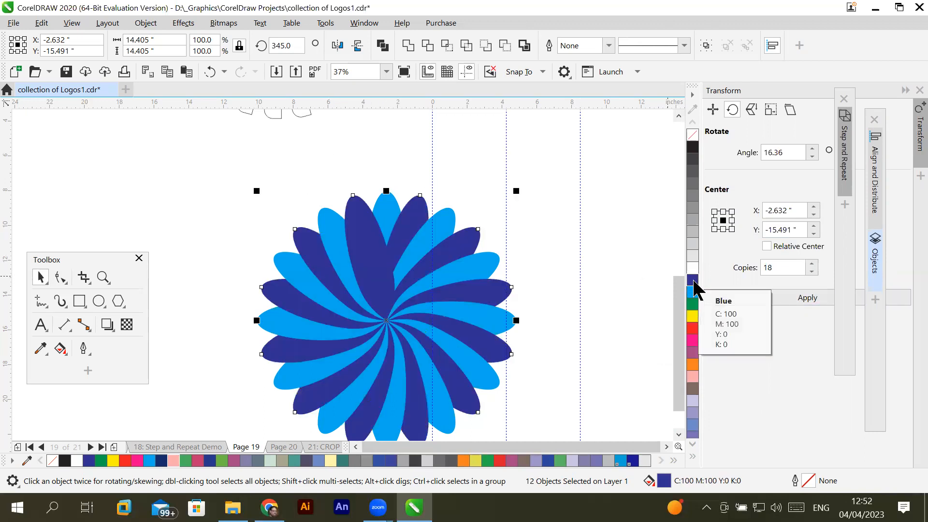
{"action": "left_click", "coordinate": [620, 261]}
- Select all petals of the two-tone blue flower and group them
{"action": "scroll", "coordinate": [580, 290], "scroll_direction": "down", "scroll_amount": 2}
{"action": "scroll", "coordinate": [580, 290], "scroll_direction": "up", "scroll_amount": 2}
{"action": "scroll", "coordinate": [580, 290], "scroll_direction": "down", "scroll_amount": 1}
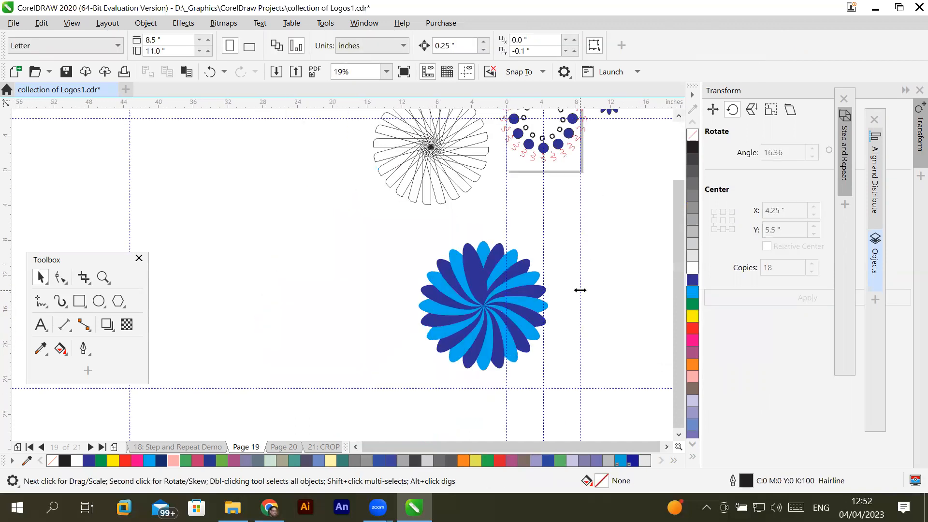
{"action": "scroll", "coordinate": [580, 290], "scroll_direction": "down", "scroll_amount": 1}
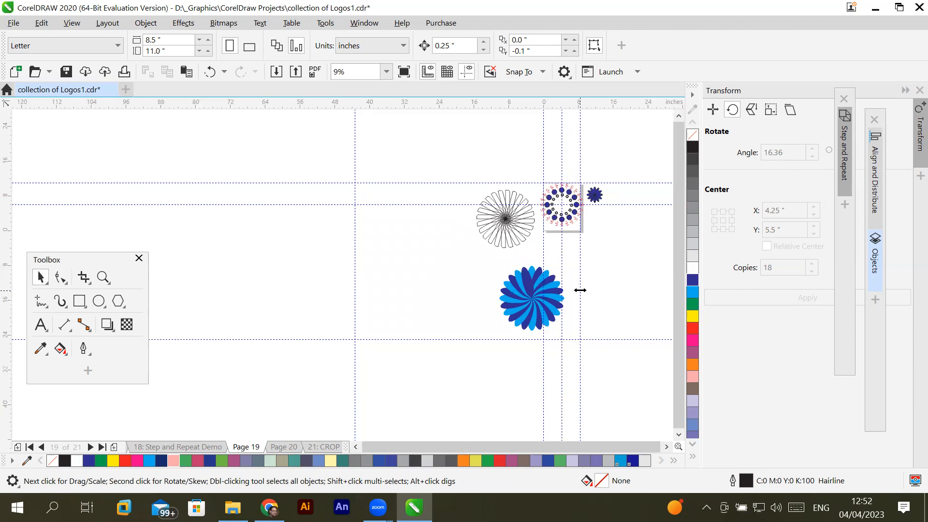
{"action": "left_click_drag", "start_coordinate": [544, 318], "coordinate": [604, 372]}
{"action": "right_click", "coordinate": [536, 299]}
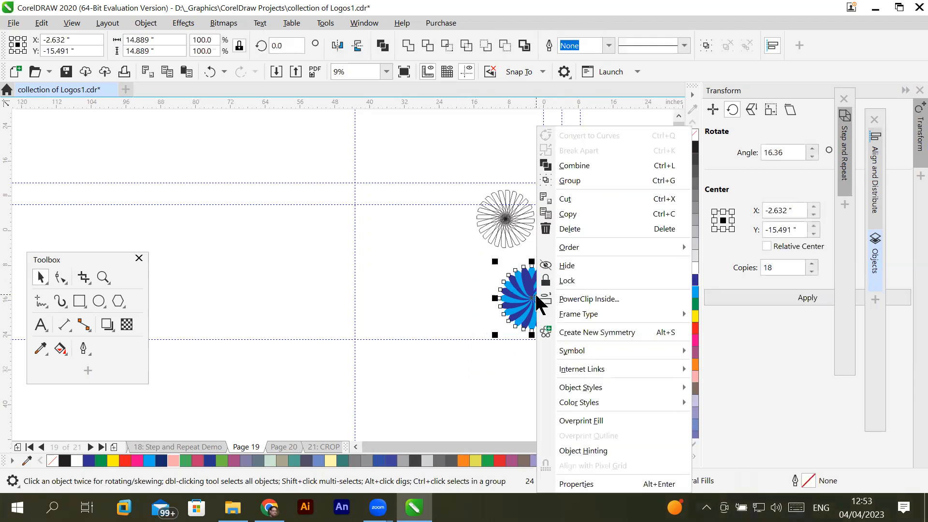
{"action": "left_click", "coordinate": [596, 183]}
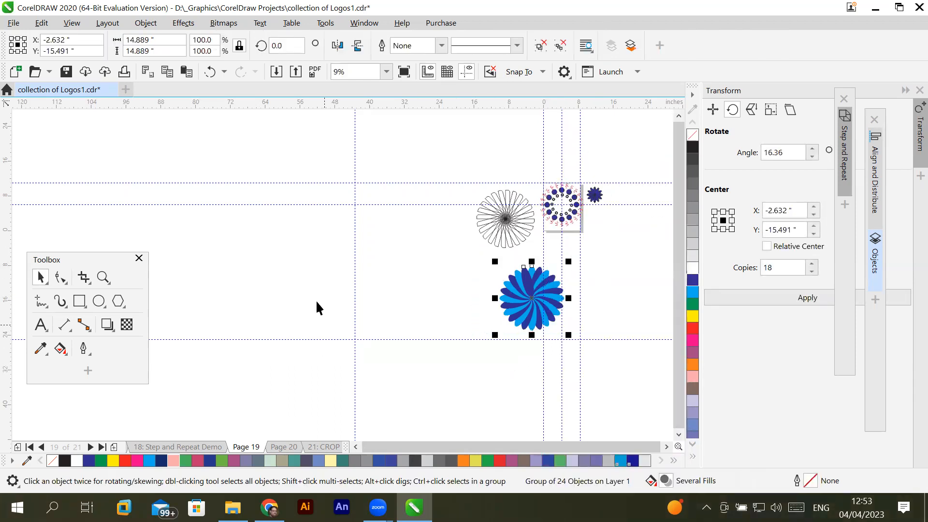
- Draw a circle about 46.4 inches in diameter in the empty area beside the flower designs
{"action": "left_click", "coordinate": [99, 301]}
{"action": "left_click_drag", "start_coordinate": [175, 230], "coordinate": [377, 417]}
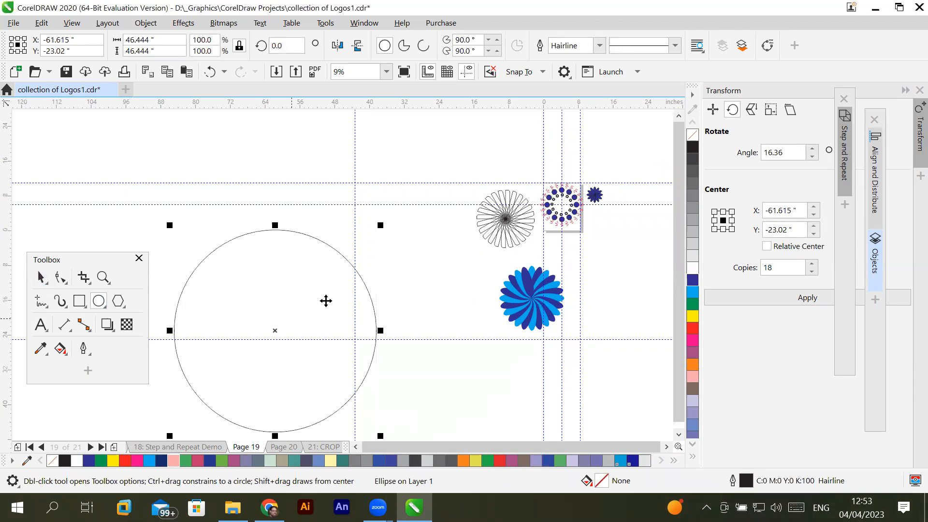
{"action": "key", "text": "space"}
- Move the grouped blue flower directly above the large circle, centred over its top, and leave everything deselected
{"action": "left_click_drag", "start_coordinate": [540, 296], "coordinate": [281, 189]}
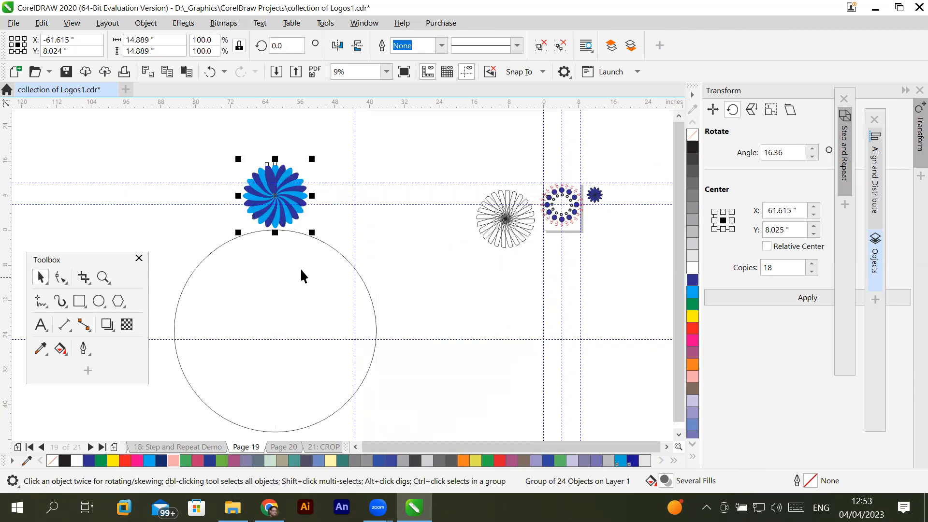
{"action": "left_click", "coordinate": [372, 298]}
{"action": "left_click", "coordinate": [454, 316]}
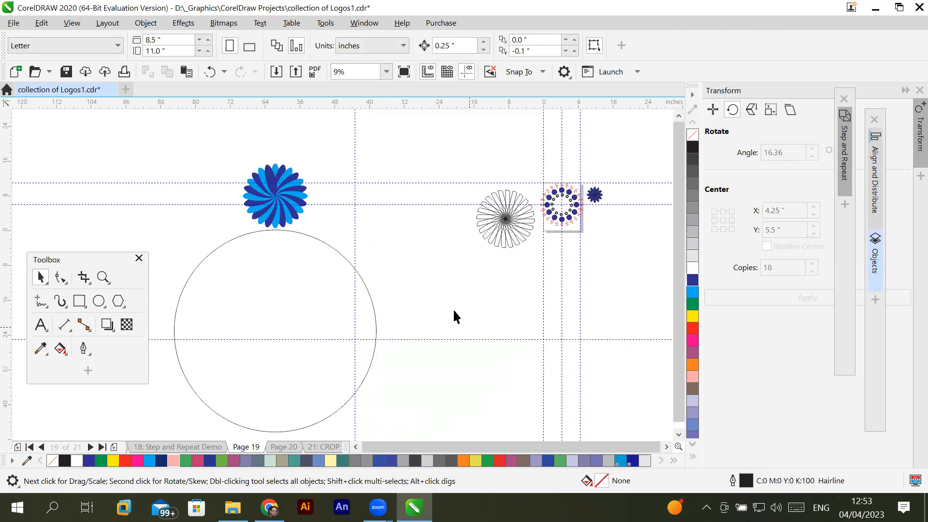
{"action": "left_click", "coordinate": [14, 23]}
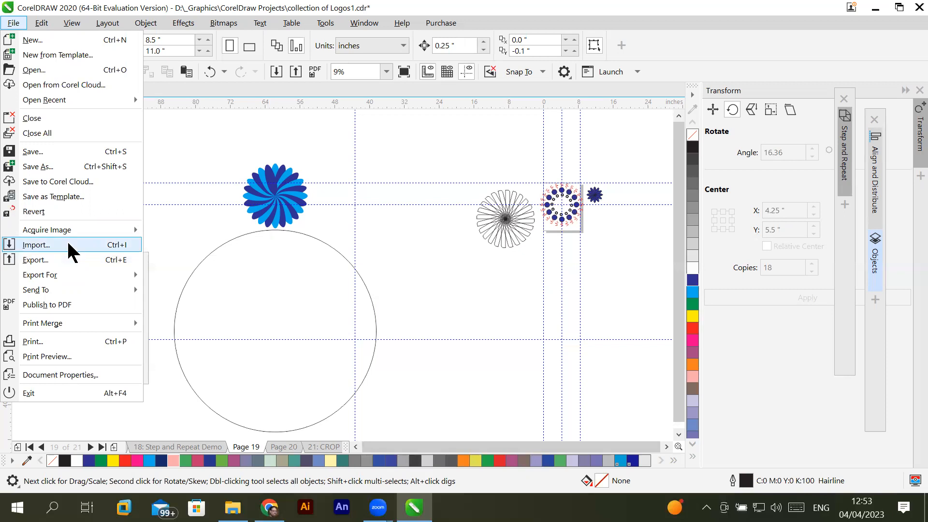
- Import the dark-background burger photo from the FastFood Images folder and place it about 32.1 inches wide between the circle and the outlined flower
{"action": "key", "text": "Escape"}
{"action": "key", "text": "ctrl+i"}
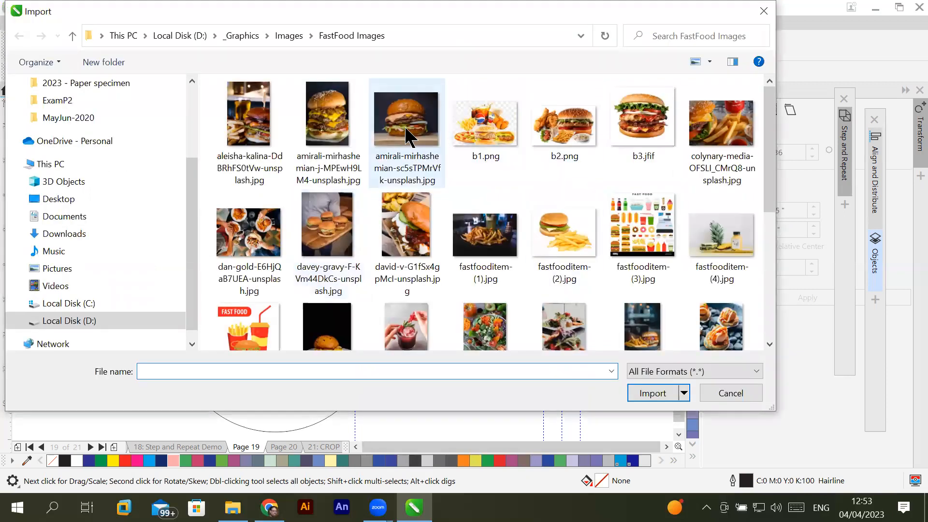
{"action": "left_click", "coordinate": [415, 129]}
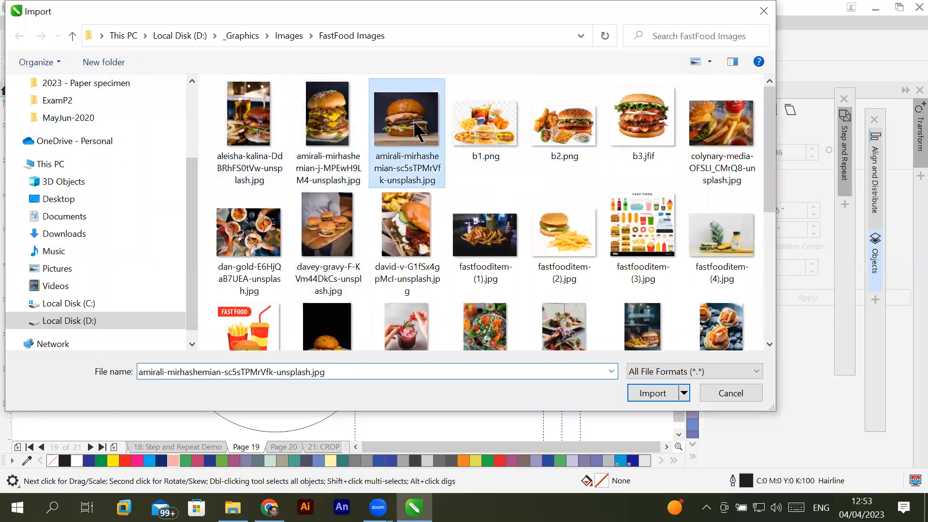
{"action": "left_click", "coordinate": [653, 393]}
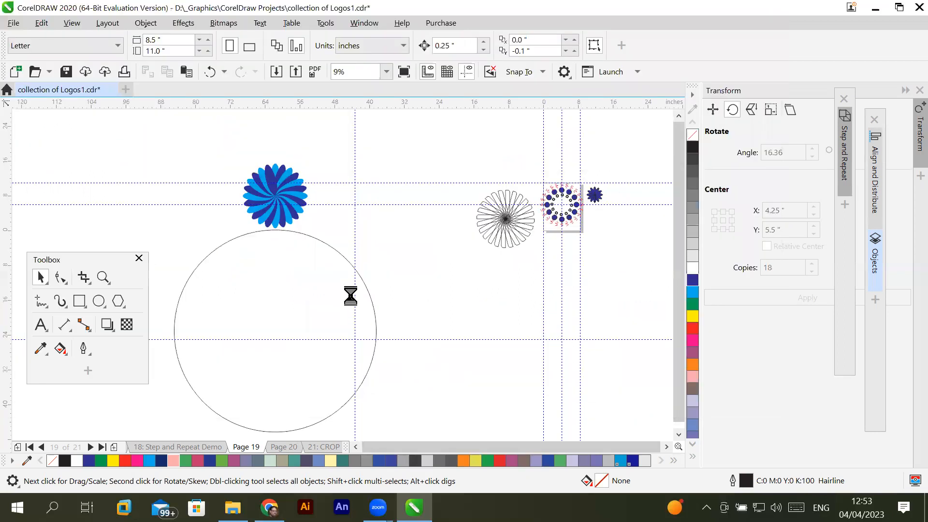
{"action": "left_click_drag", "start_coordinate": [438, 334], "coordinate": [479, 403]}
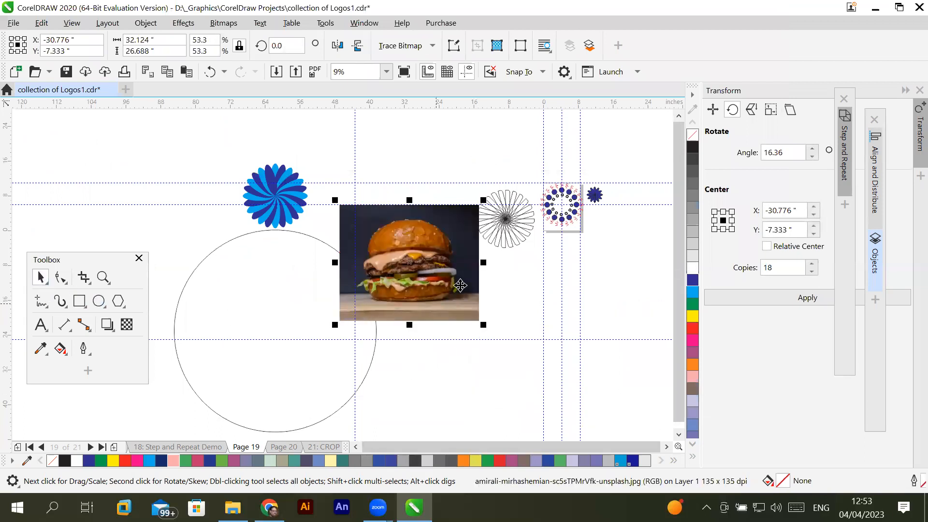
- Move the burger photo over the large circle and enlarge it proportionally to about 65.4 by 54.3 inches
{"action": "left_click_drag", "start_coordinate": [435, 277], "coordinate": [316, 345]}
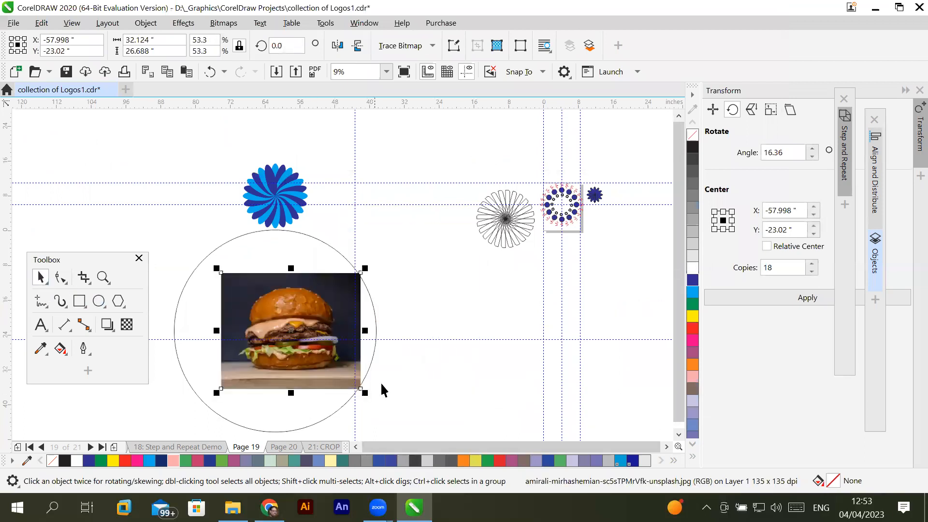
{"action": "left_click_drag", "start_coordinate": [364, 390], "coordinate": [471, 432]}
{"action": "left_click_drag", "start_coordinate": [221, 224], "coordinate": [179, 183]}
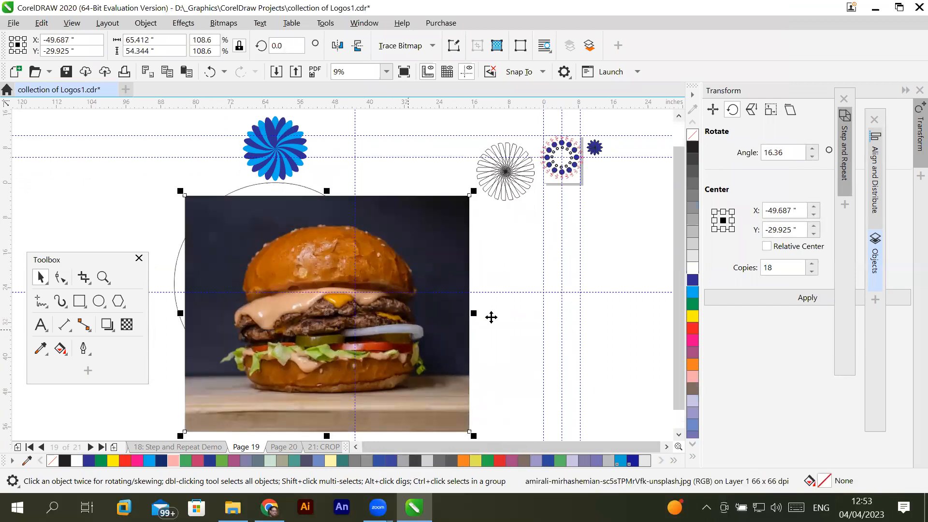
- Examine the stacking order of the flower group, the ellipse and the burger photo by selecting each in the object list
{"action": "left_click", "coordinate": [875, 265]}
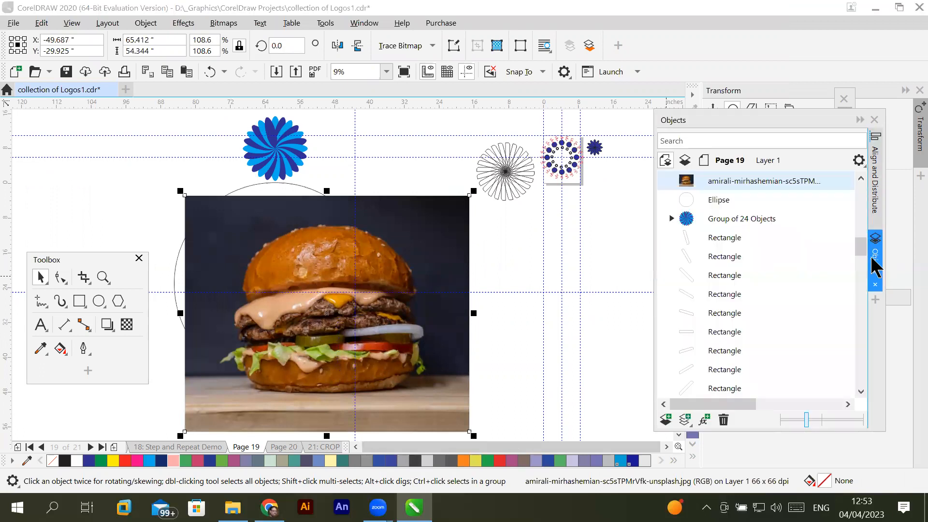
{"action": "left_click", "coordinate": [735, 215]}
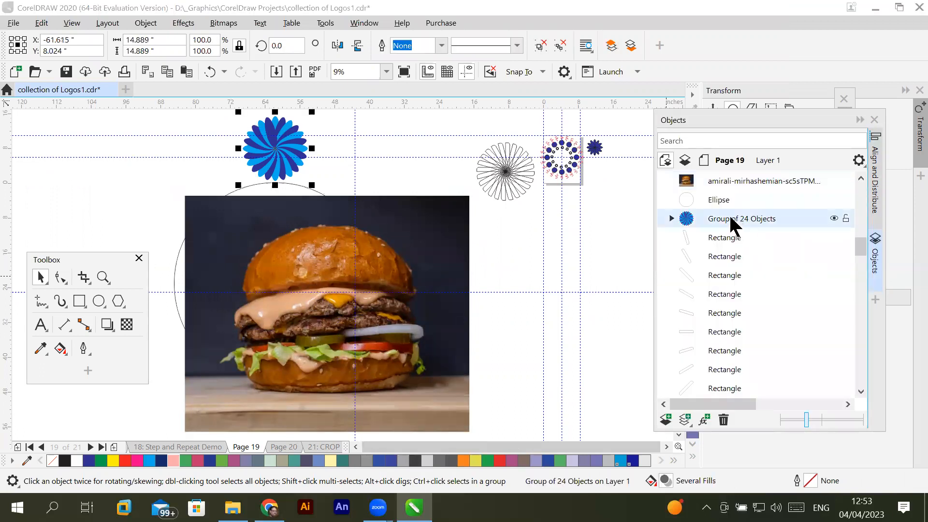
{"action": "left_click", "coordinate": [744, 179]}
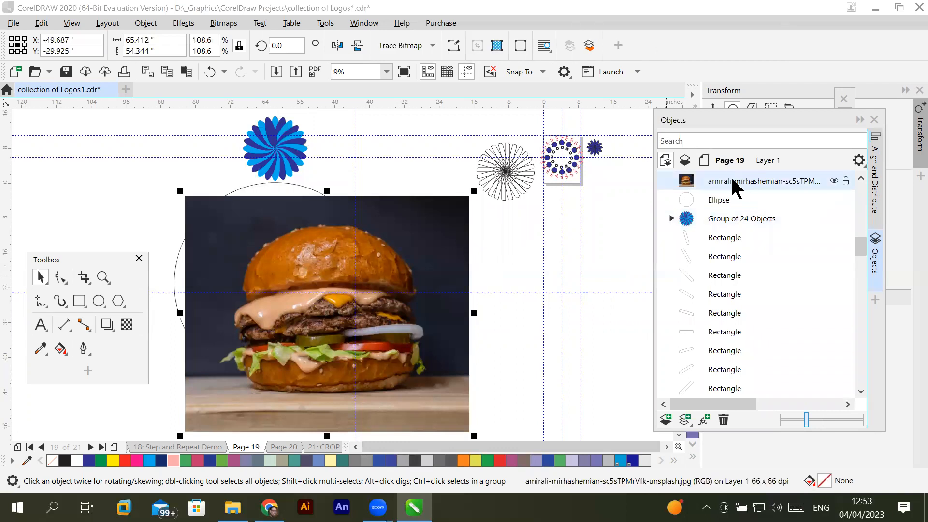
{"action": "left_click", "coordinate": [723, 201]}
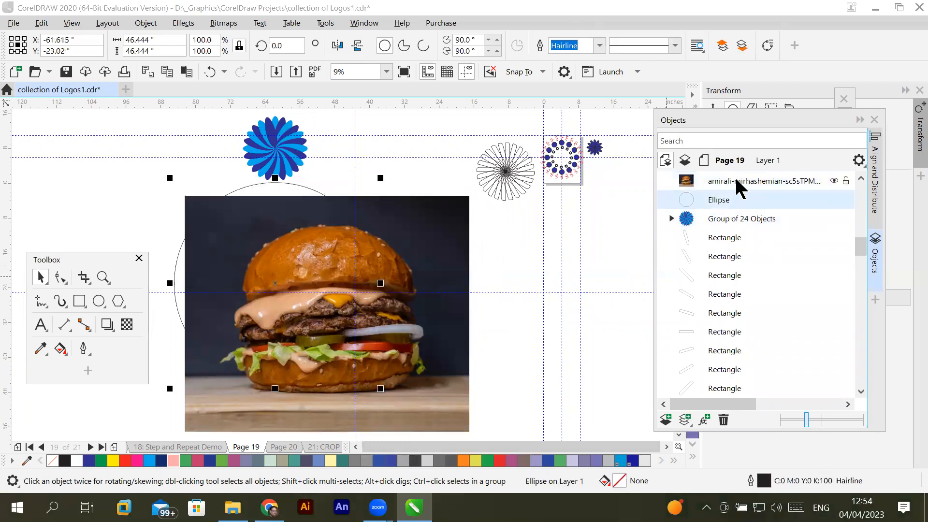
{"action": "left_click", "coordinate": [737, 179]}
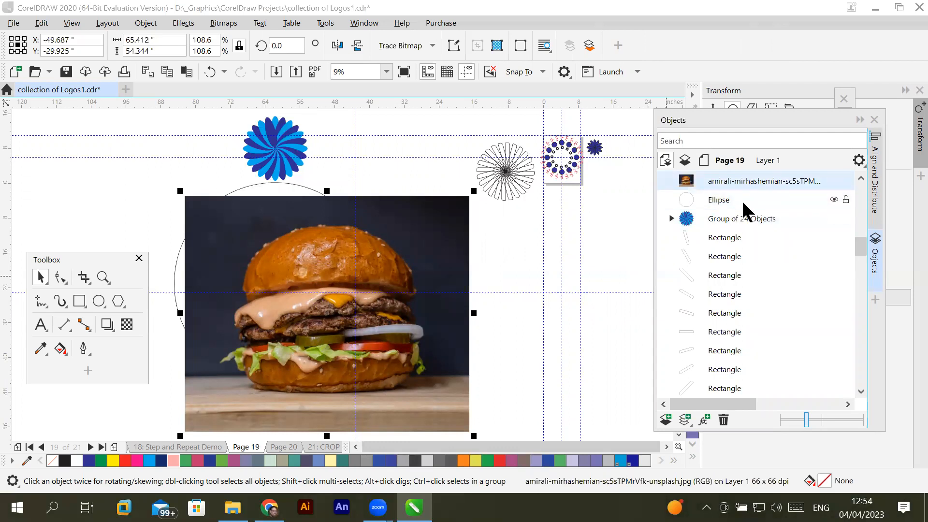
{"action": "left_click", "coordinate": [720, 199]}
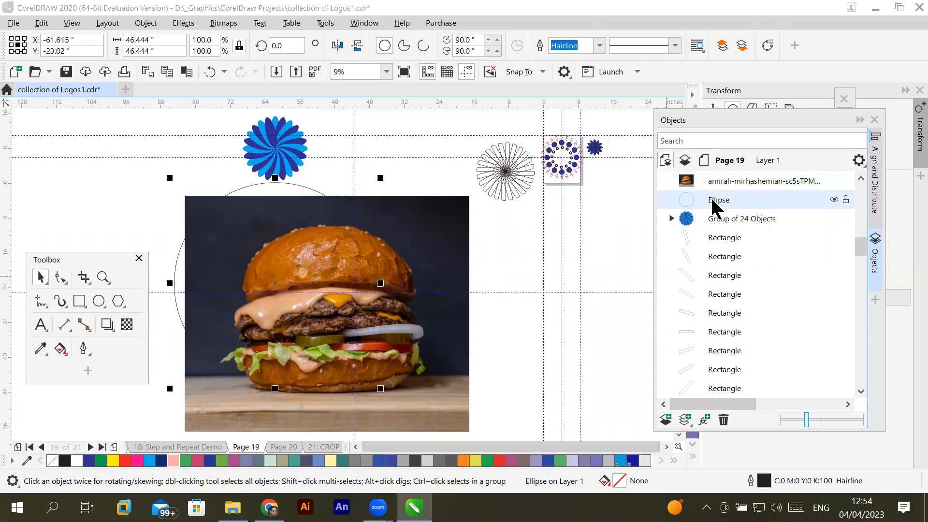
{"action": "left_click", "coordinate": [721, 181]}
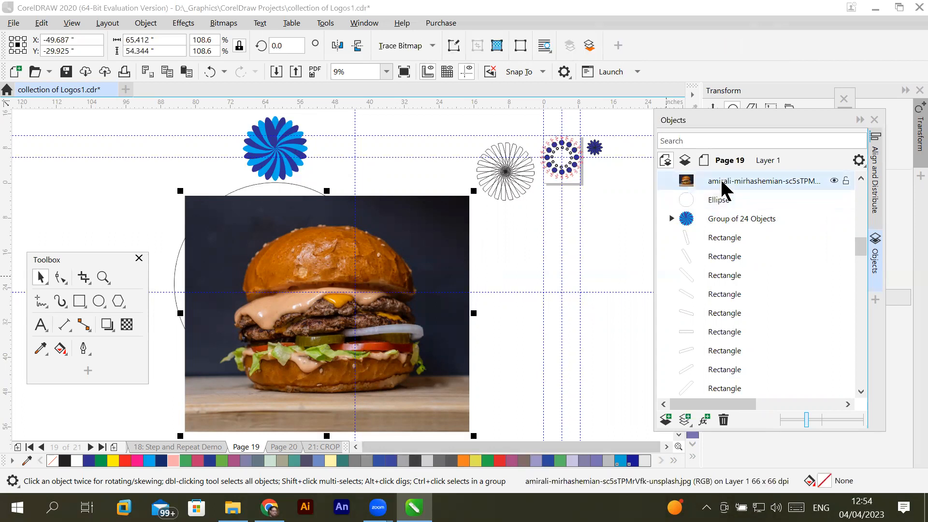
- Try to PowerClip the burger photo inside the large circle with part of the circle exposed, and undo the clipping
{"action": "left_click_drag", "start_coordinate": [317, 262], "coordinate": [375, 245]}
{"action": "right_click", "coordinate": [360, 258]}
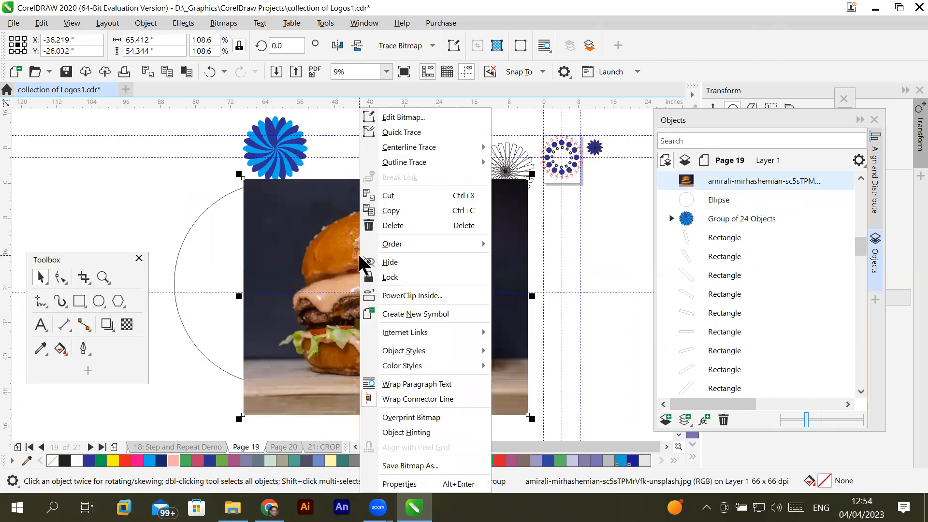
{"action": "left_click", "coordinate": [415, 296]}
{"action": "left_click", "coordinate": [202, 248]}
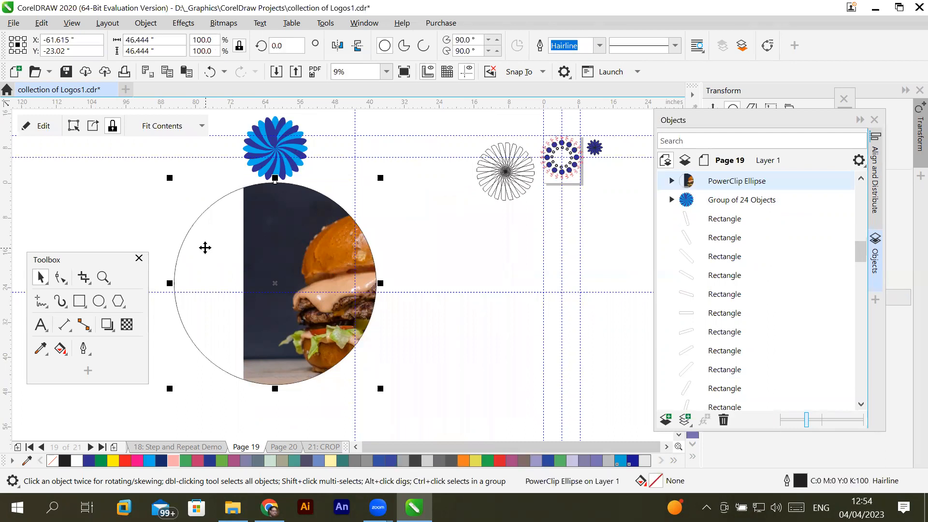
{"action": "key", "text": "ctrl+z"}
- Shift the burger photo to partly uncover the large circle and PowerClip the photo inside the circle
{"action": "left_click_drag", "start_coordinate": [386, 215], "coordinate": [464, 273]}
{"action": "left_click_drag", "start_coordinate": [465, 309], "coordinate": [406, 276]}
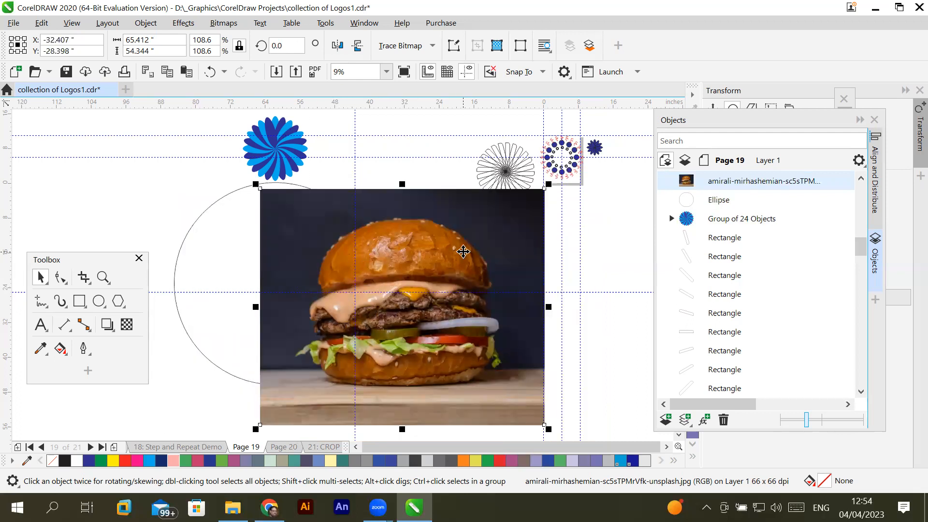
{"action": "right_click", "coordinate": [464, 257]}
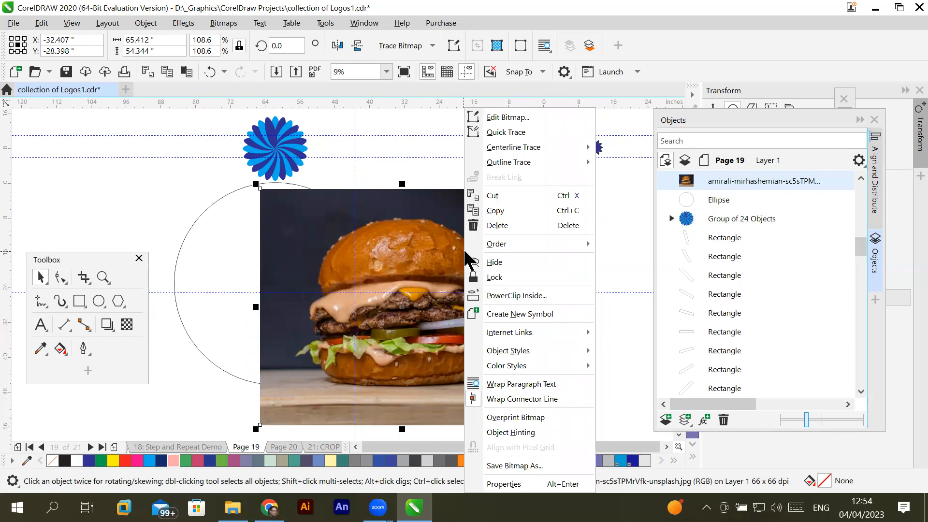
{"action": "left_click", "coordinate": [499, 296]}
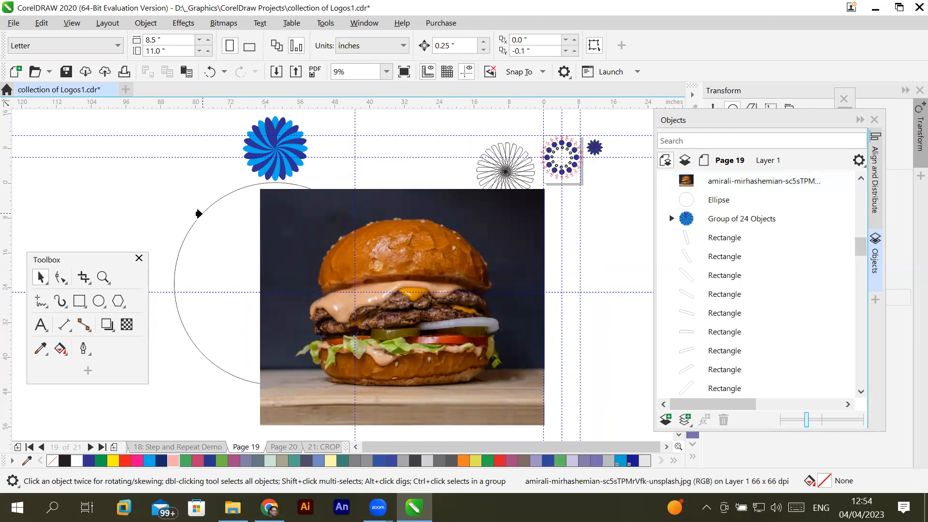
{"action": "left_click", "coordinate": [202, 218]}
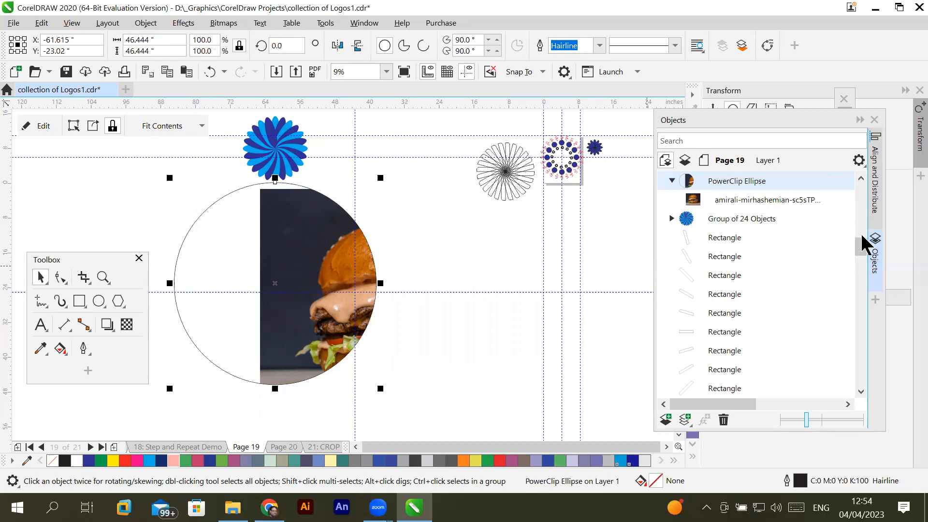
- Select the photo inside the PowerClip ellipse, reposition it so the burger fills the circle centred horizontally, and deselect it
{"action": "scroll", "coordinate": [865, 245], "scroll_direction": "up", "scroll_amount": 3}
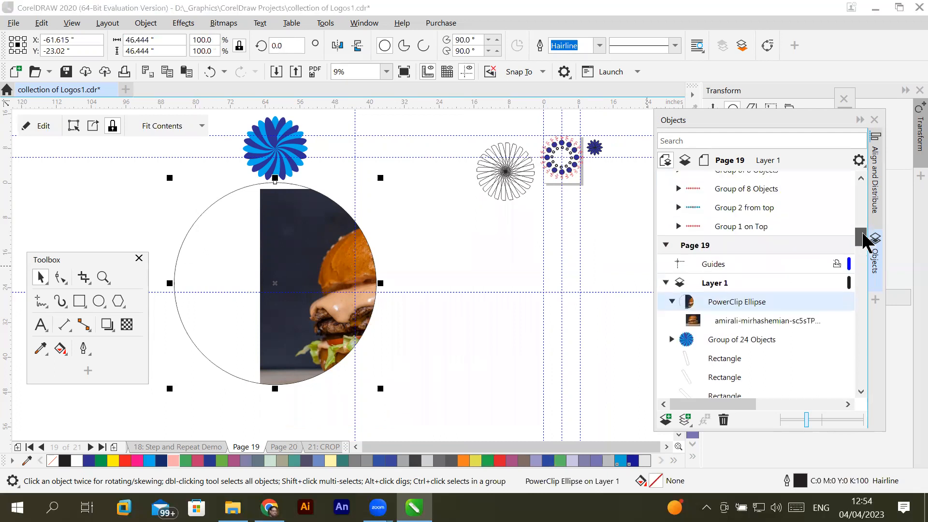
{"action": "left_click", "coordinate": [672, 301]}
{"action": "left_click", "coordinate": [673, 302]}
{"action": "left_click", "coordinate": [764, 321]}
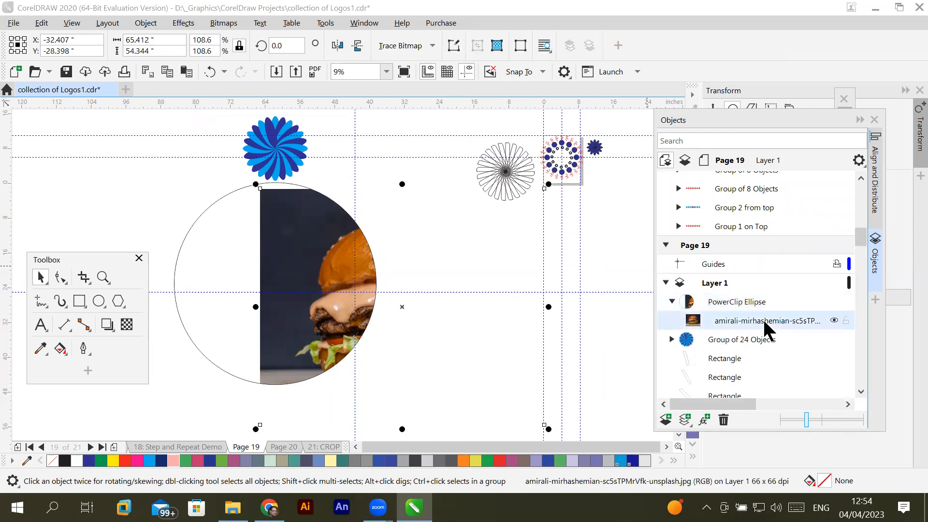
{"action": "left_click_drag", "start_coordinate": [340, 278], "coordinate": [292, 289]}
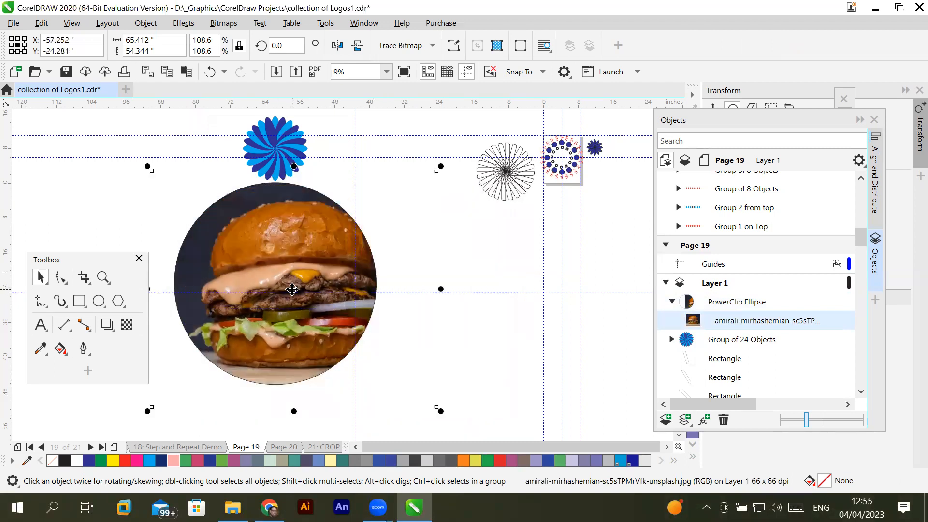
{"action": "key", "text": "ctrl+z"}
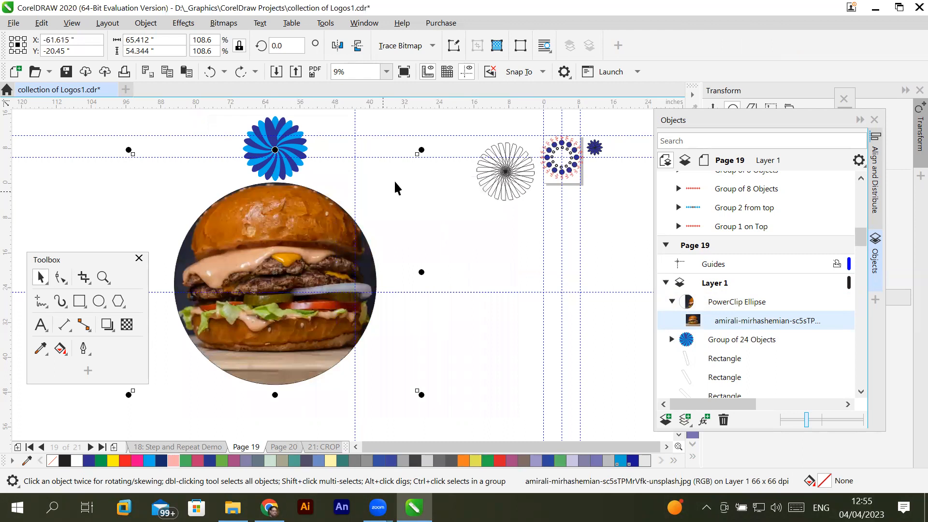
{"action": "left_click", "coordinate": [488, 274]}
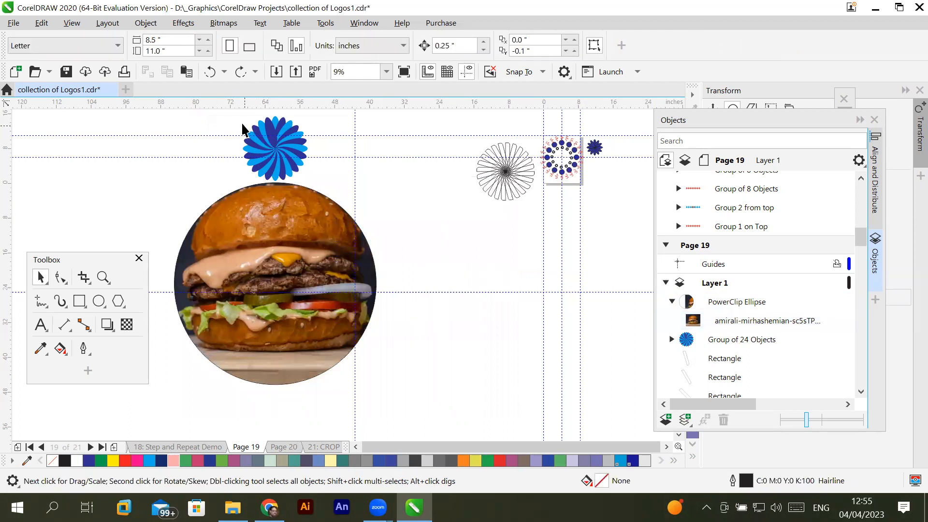
- Move the blue flower group's rotation centre to the large circle's centre and create a copy rotated 30° clockwise around it
{"action": "left_click", "coordinate": [274, 150]}
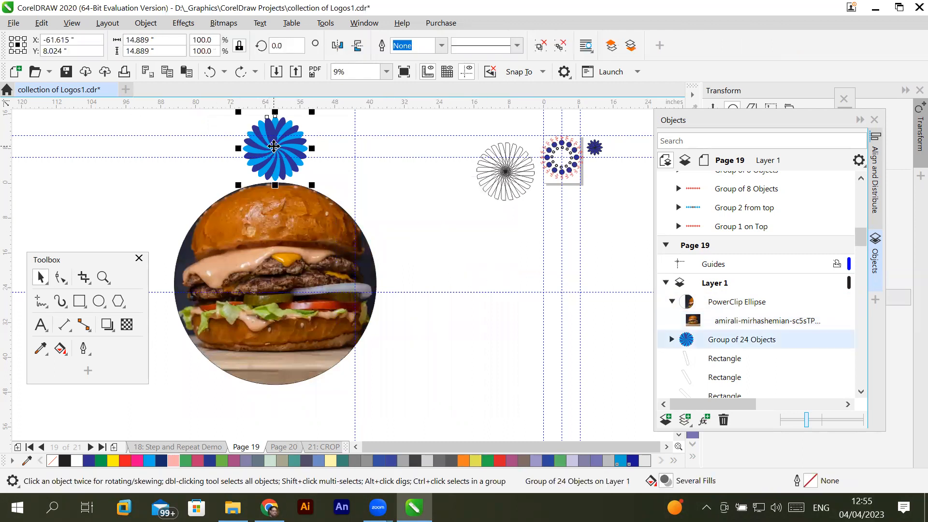
{"action": "left_click", "coordinate": [274, 146]}
{"action": "left_click_drag", "start_coordinate": [271, 269], "coordinate": [275, 283]}
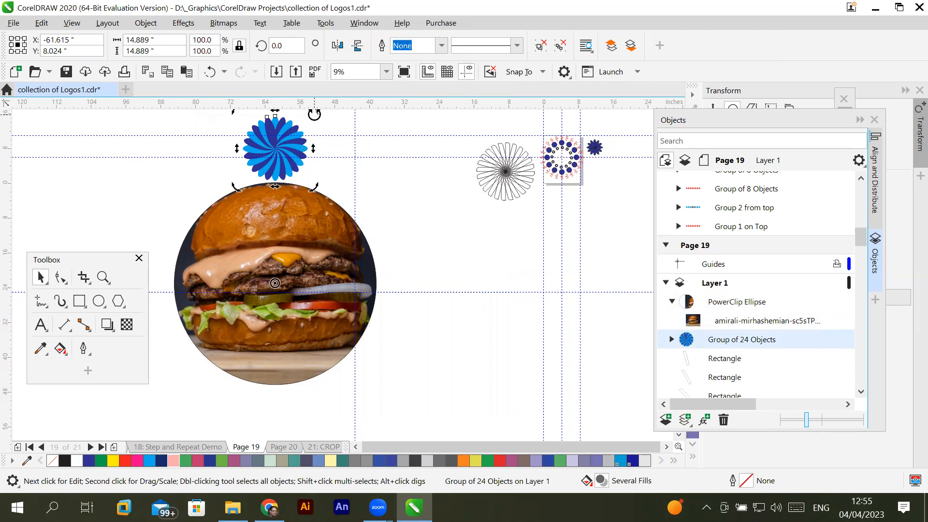
{"action": "left_click_drag", "start_coordinate": [314, 115], "coordinate": [377, 170]}
- Repeat the rotated flower copy until a full ring of 12 flowers surrounds the burger circle, and deselect everything
{"action": "key", "text": "ctrl+r"}
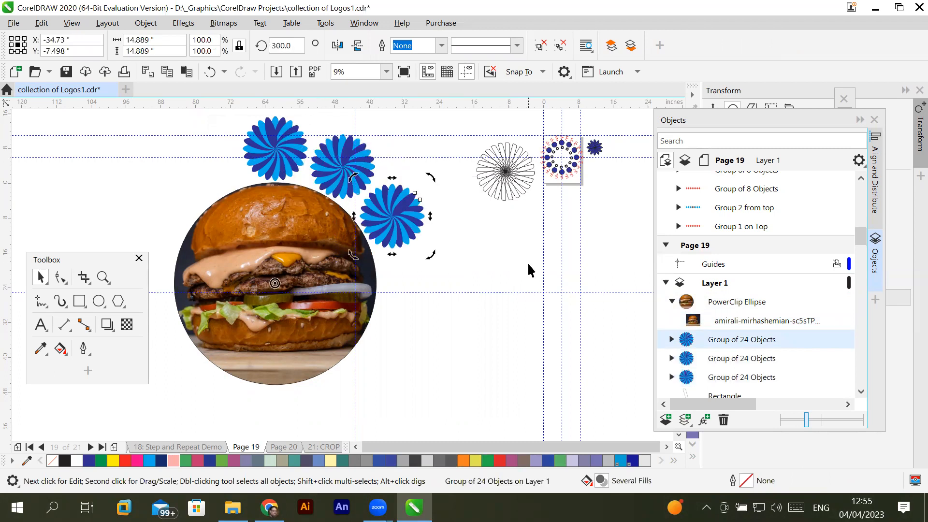
{"action": "key", "text": "ctrl+r"}
{"action": "key", "text": "ctrl+r"}
{"action": "key", "text": "ctrl+r"}
{"action": "key", "text": "ctrl+r"}
{"action": "key", "text": "ctrl+r"}
{"action": "key", "text": "ctrl+r"}
{"action": "key", "text": "ctrl+r"}
{"action": "key", "text": "ctrl+r"}
{"action": "key", "text": "ctrl+r"}
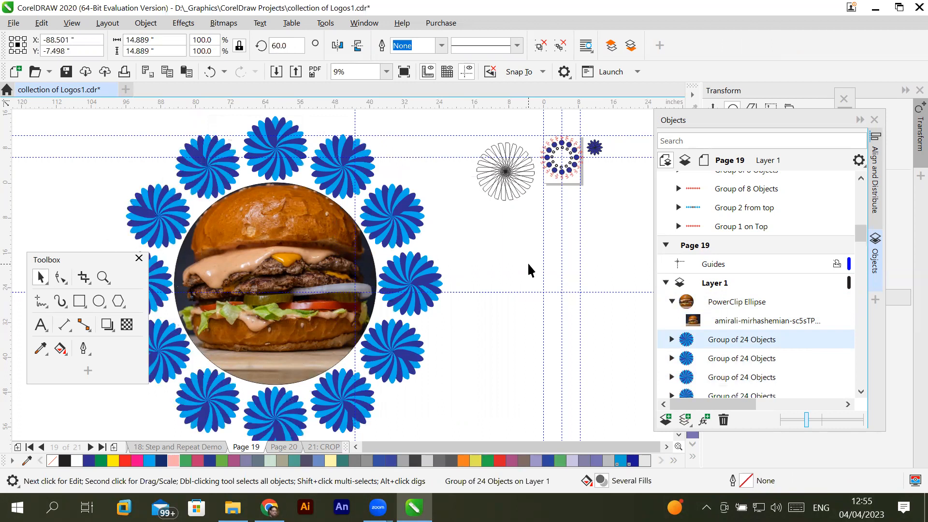
{"action": "left_click", "coordinate": [538, 332]}
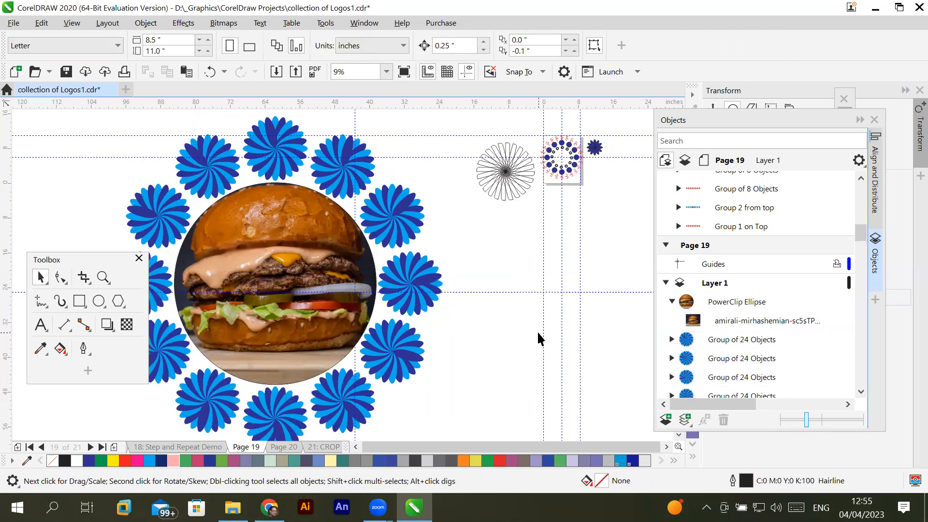